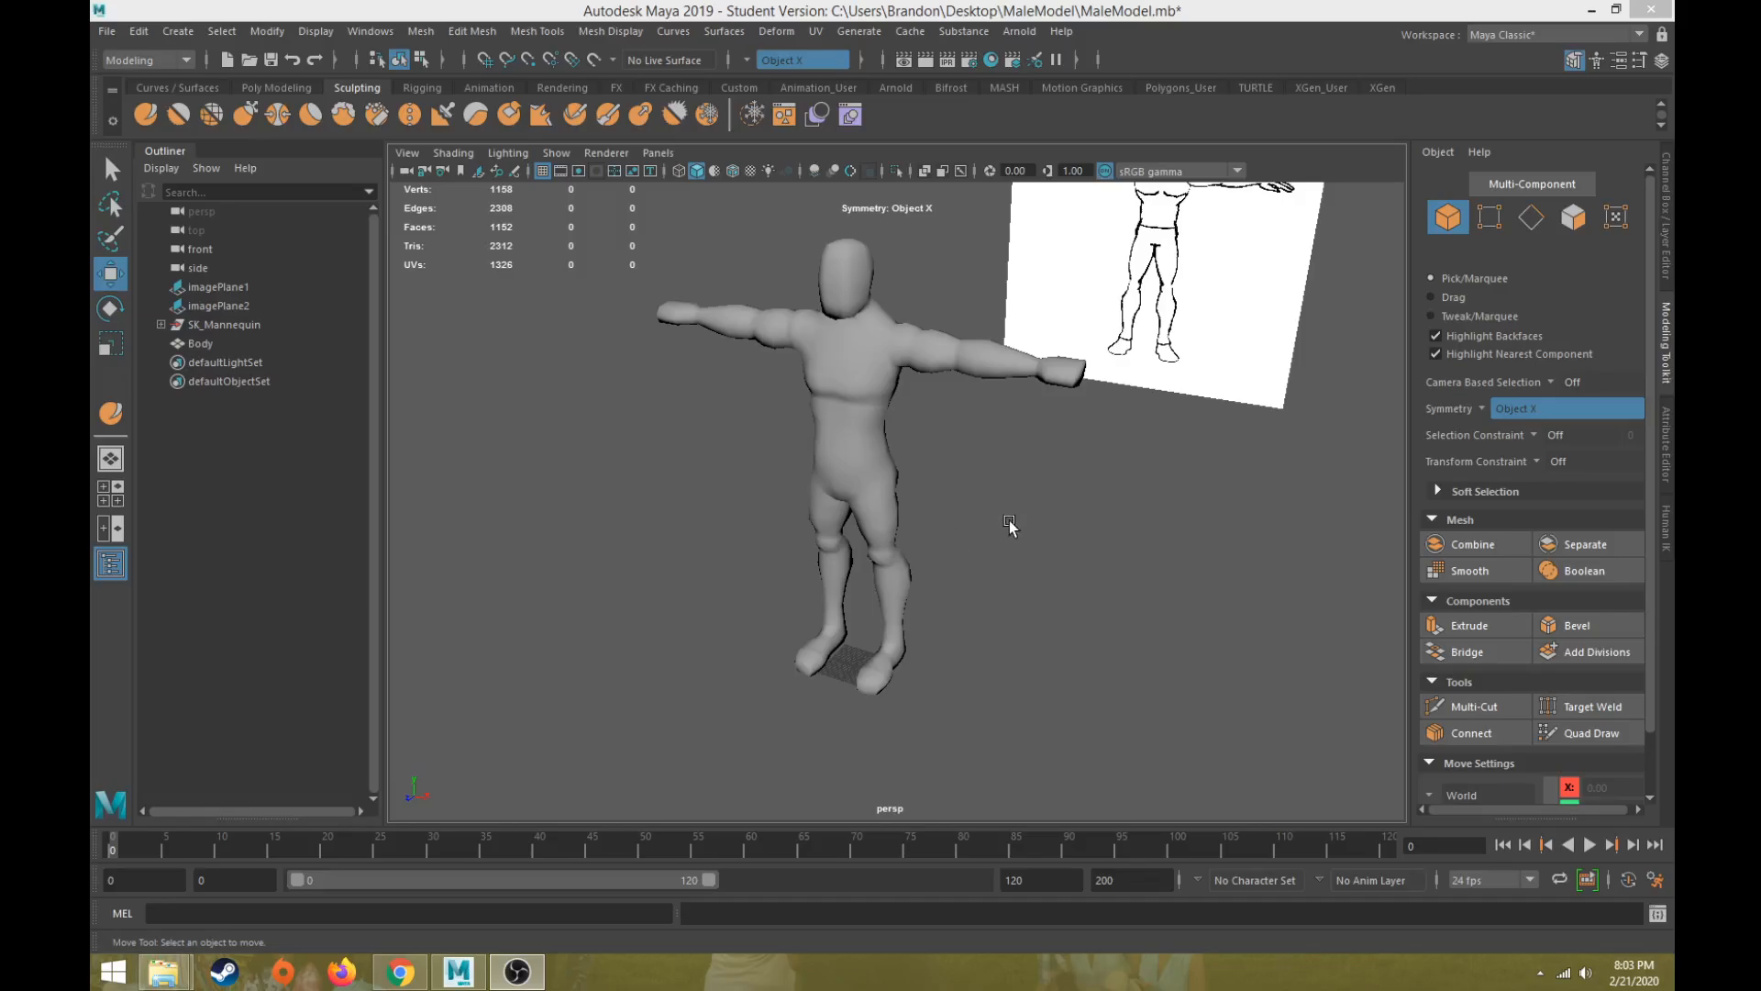
# Step: Examine the blocked-in body model, focusing on the arm and its plain block hand
pyautogui.keyDown('alt'); pyautogui.moveTo(1007, 491); pyautogui.dragTo(990, 579, button='middle'); pyautogui.keyUp('alt')
pyautogui.scroll(2, 990, 580)
pyautogui.keyDown('alt'); pyautogui.moveTo(971, 530); pyautogui.dragTo(995, 588); pyautogui.keyUp('alt')
pyautogui.scroll(4, 995, 586)
pyautogui.keyDown('alt'); pyautogui.moveTo(993, 584); pyautogui.dragTo(971, 588, button='middle'); pyautogui.keyUp('alt')
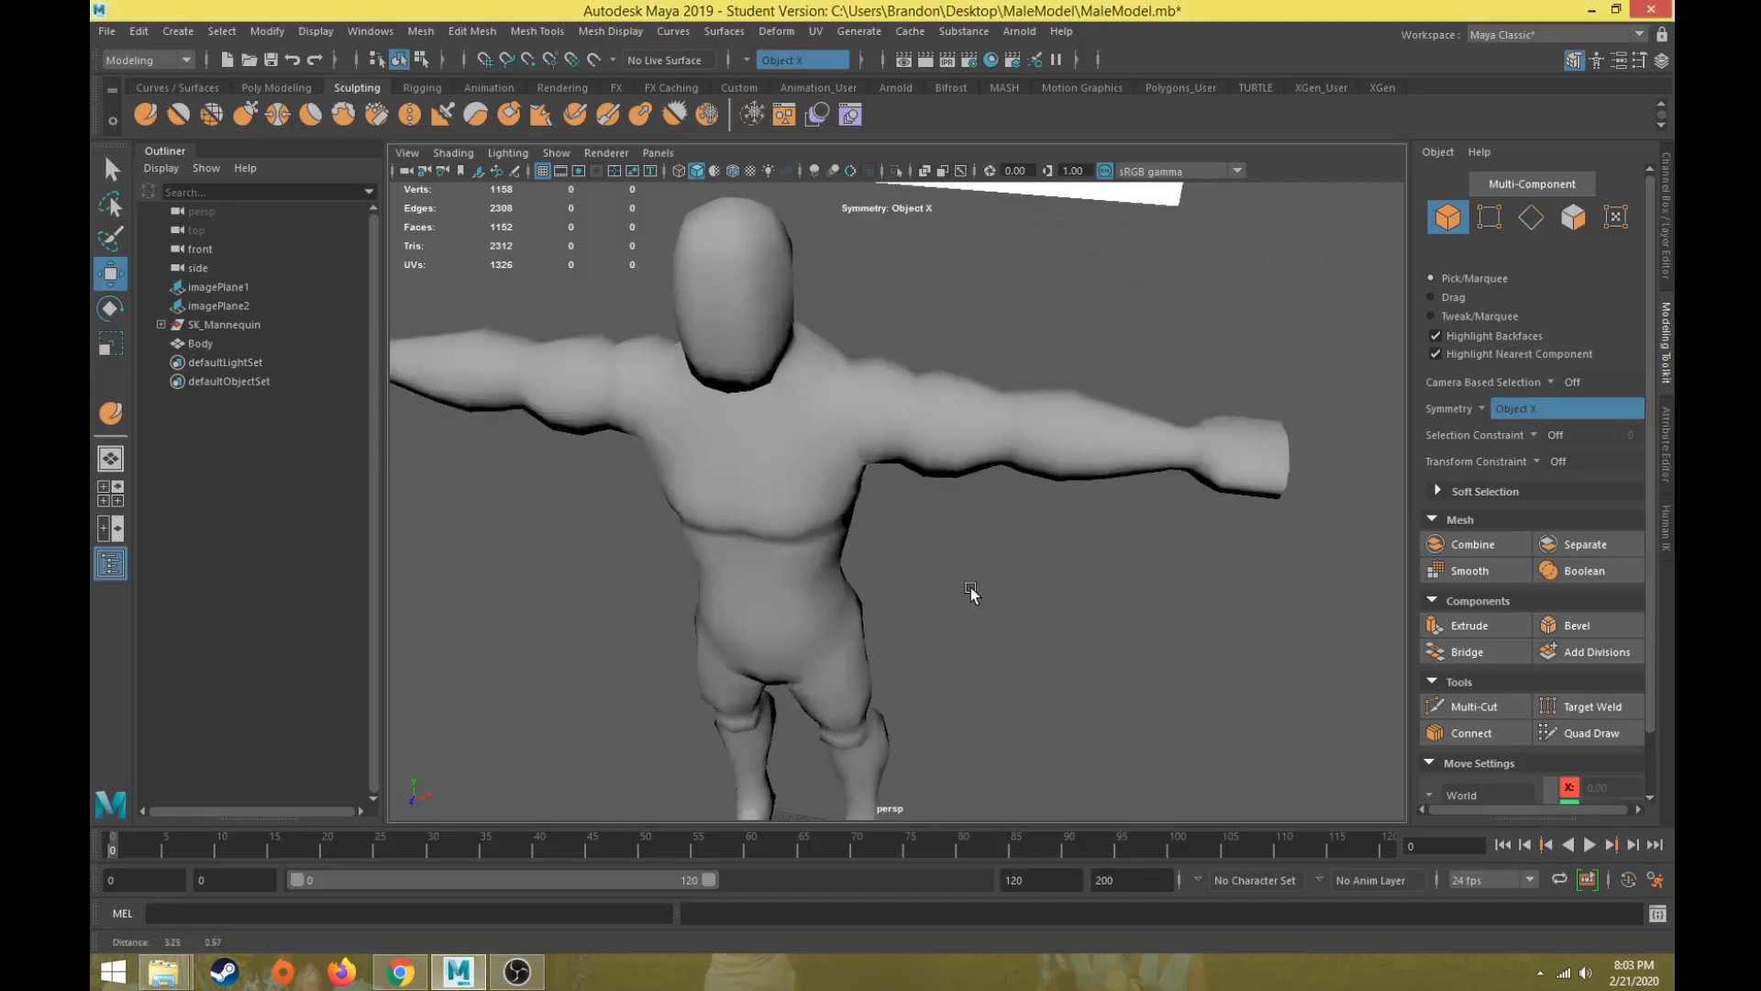
pyautogui.keyDown('alt'); pyautogui.moveTo(971, 590); pyautogui.dragTo(959, 550); pyautogui.keyUp('alt')
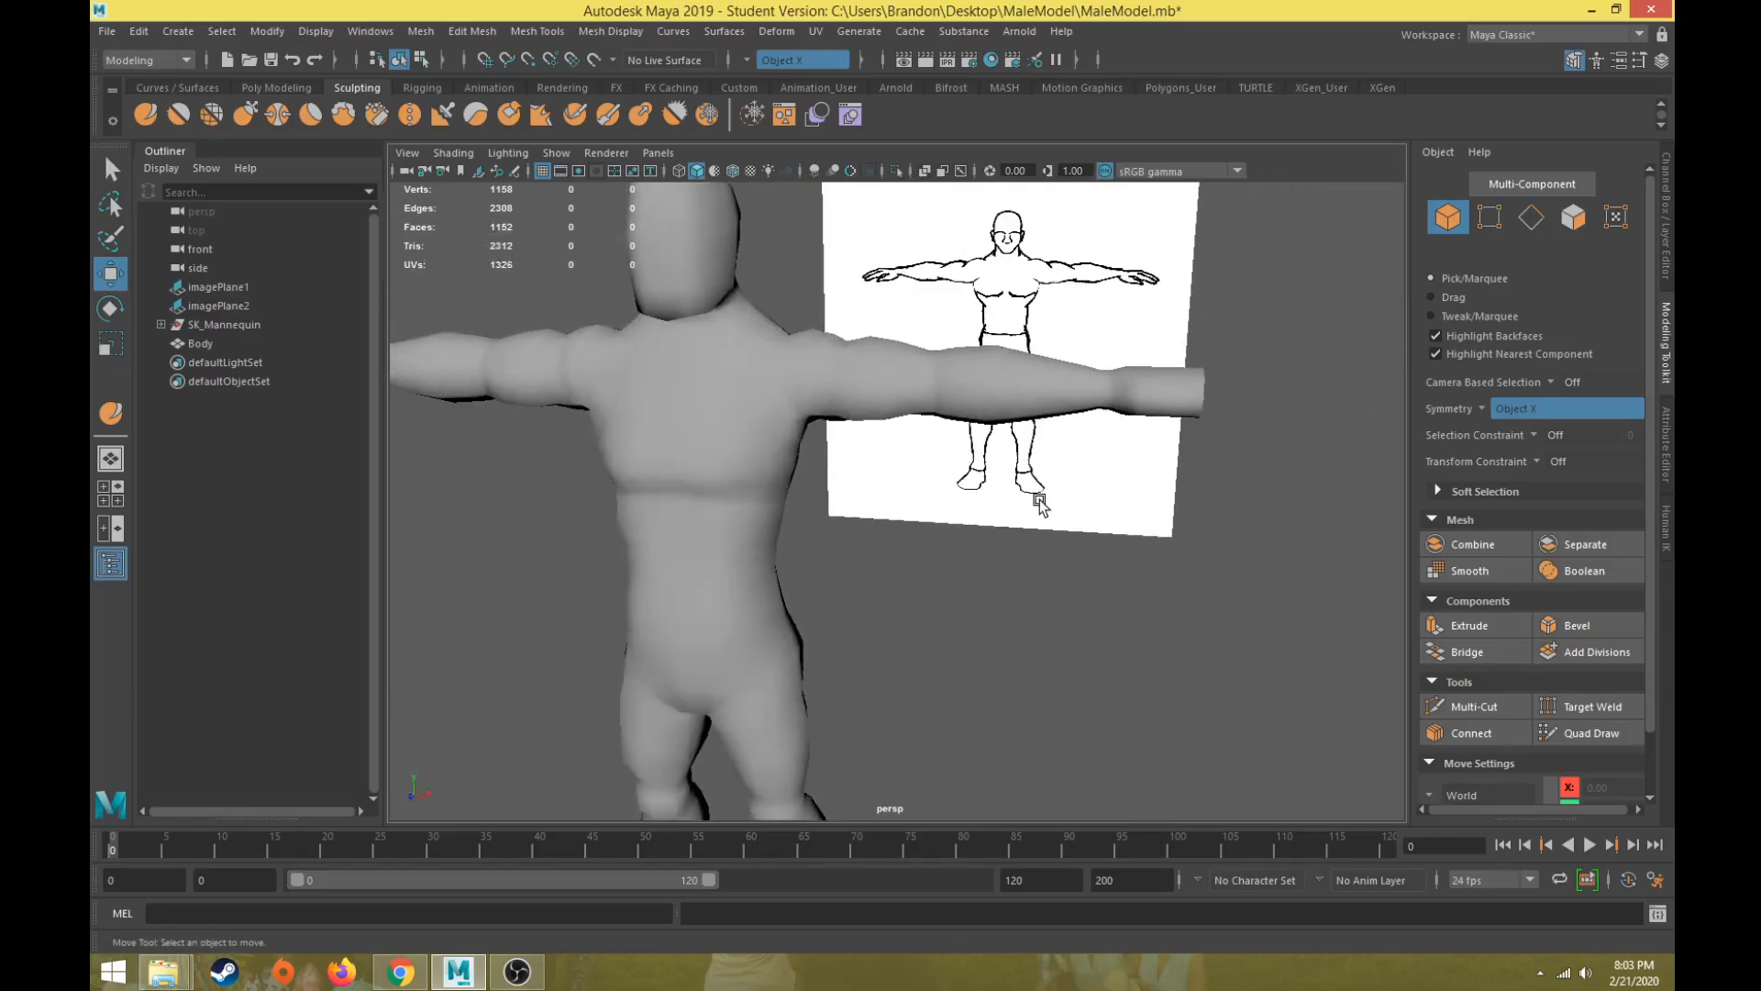
pyautogui.keyDown('alt'); pyautogui.moveTo(1040, 500); pyautogui.dragTo(929, 591, button='middle'); pyautogui.keyUp('alt')
pyautogui.scroll(5, 915, 571)
pyautogui.keyDown('alt'); pyautogui.moveTo(945, 579); pyautogui.dragTo(959, 565); pyautogui.keyUp('alt')
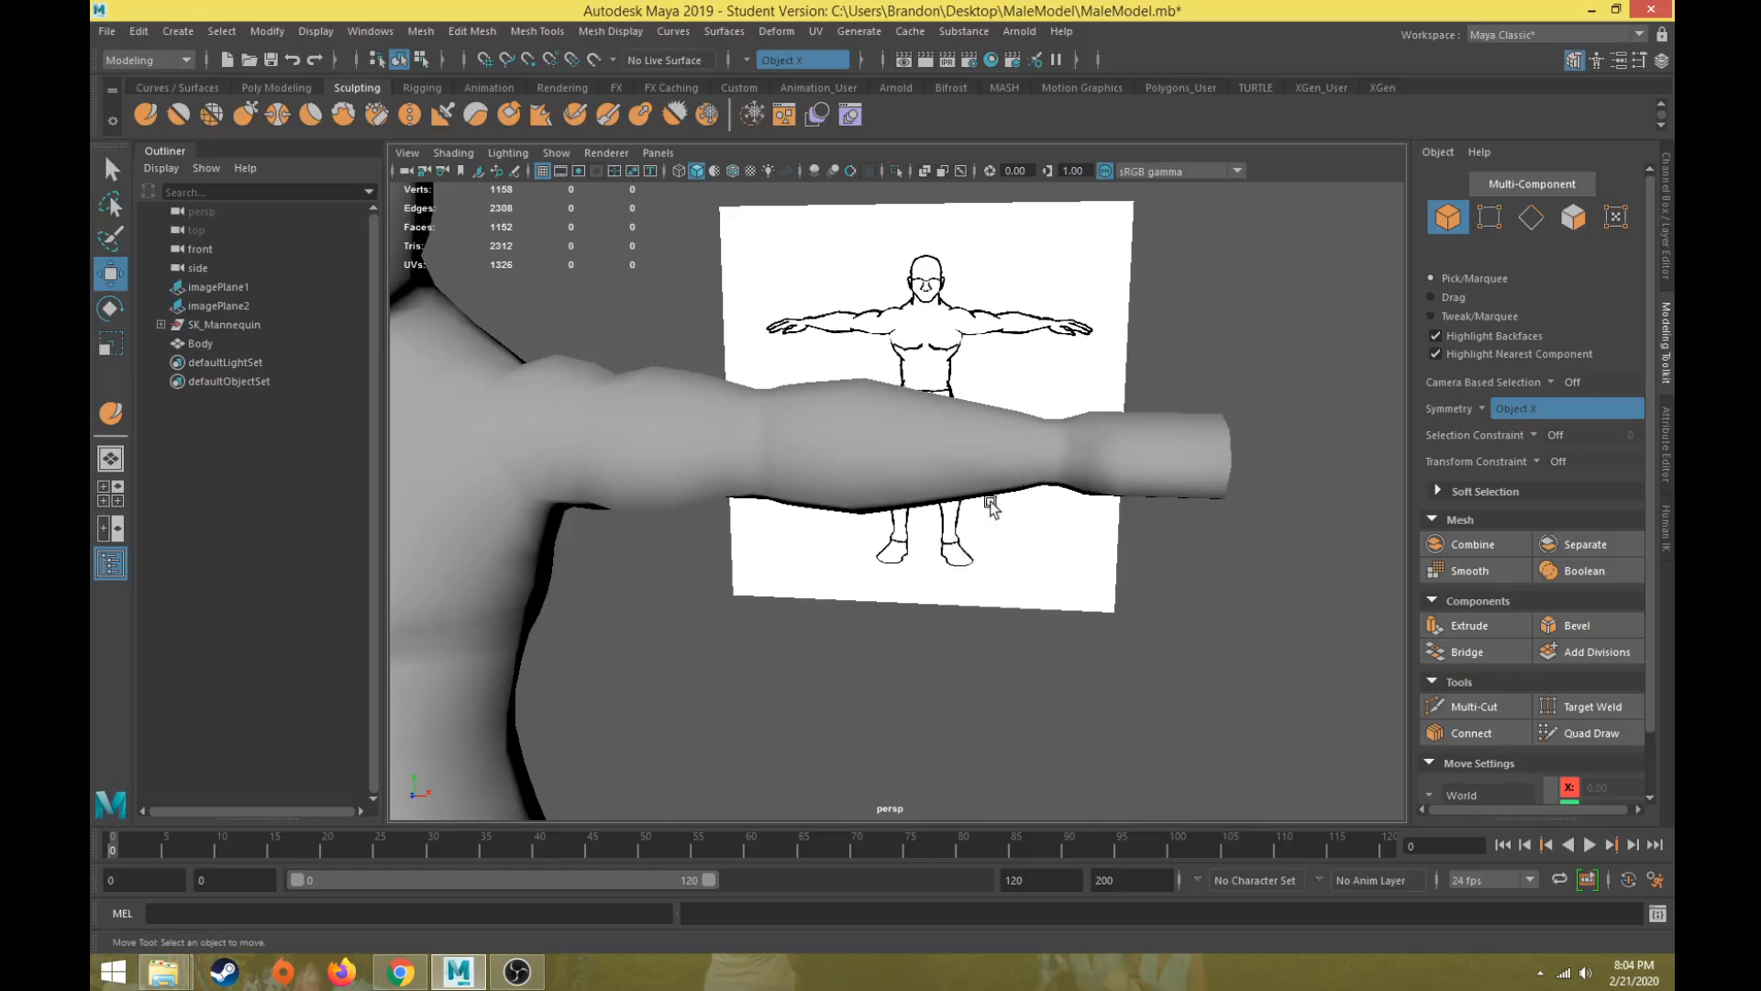
pyautogui.keyDown('alt'); pyautogui.moveTo(991, 503); pyautogui.dragTo(987, 404, button='middle'); pyautogui.keyUp('alt')
pyautogui.keyDown('alt'); pyautogui.moveTo(987, 403); pyautogui.dragTo(897, 464, button='right'); pyautogui.keyUp('alt')
pyautogui.keyDown('alt'); pyautogui.moveTo(896, 464); pyautogui.dragTo(920, 507); pyautogui.keyUp('alt')
# Step: Select the end faces of the Body mesh's hand as two separate side-by-side pairs
pyautogui.click(954, 447)
pyautogui.keyDown('alt'); pyautogui.moveTo(1002, 464); pyautogui.dragTo(893, 476, button='middle'); pyautogui.keyUp('alt')
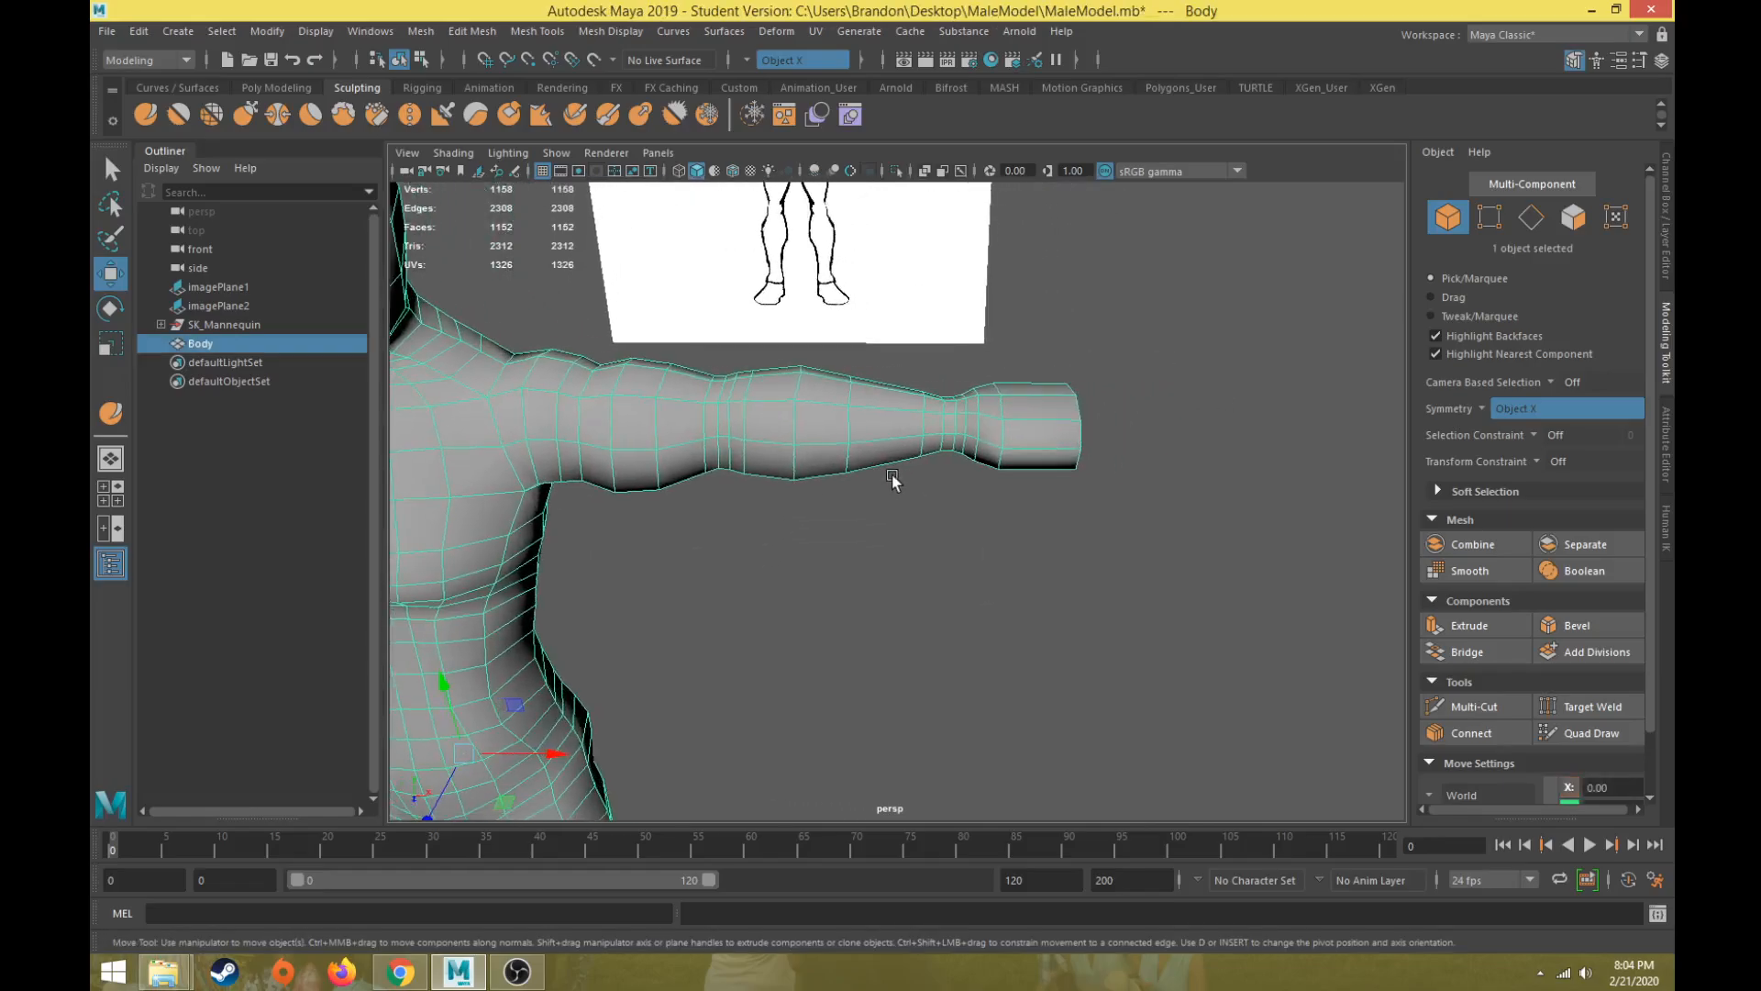
pyautogui.keyDown('alt'); pyautogui.moveTo(892, 477); pyautogui.dragTo(796, 497); pyautogui.keyUp('alt')
pyautogui.moveTo(802, 470); pyautogui.dragTo(802, 503, button='right')
pyautogui.click(800, 486)
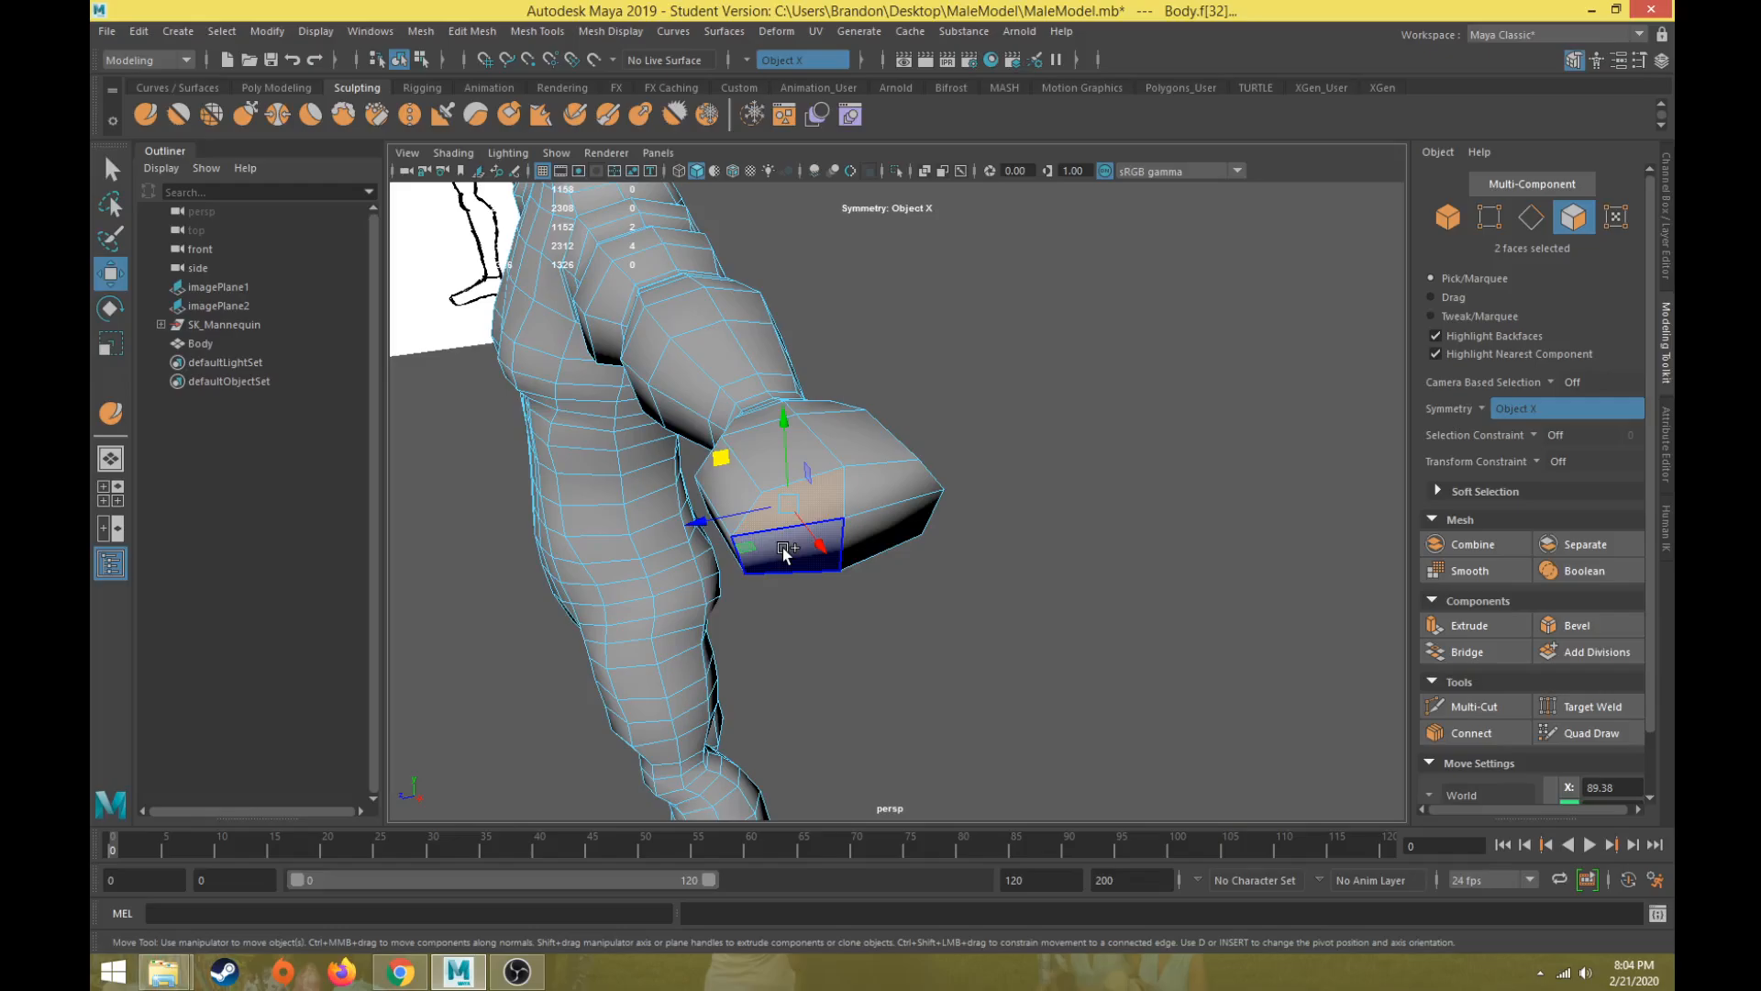
pyautogui.keyDown('shift'); pyautogui.click(784, 550); pyautogui.keyUp('shift')
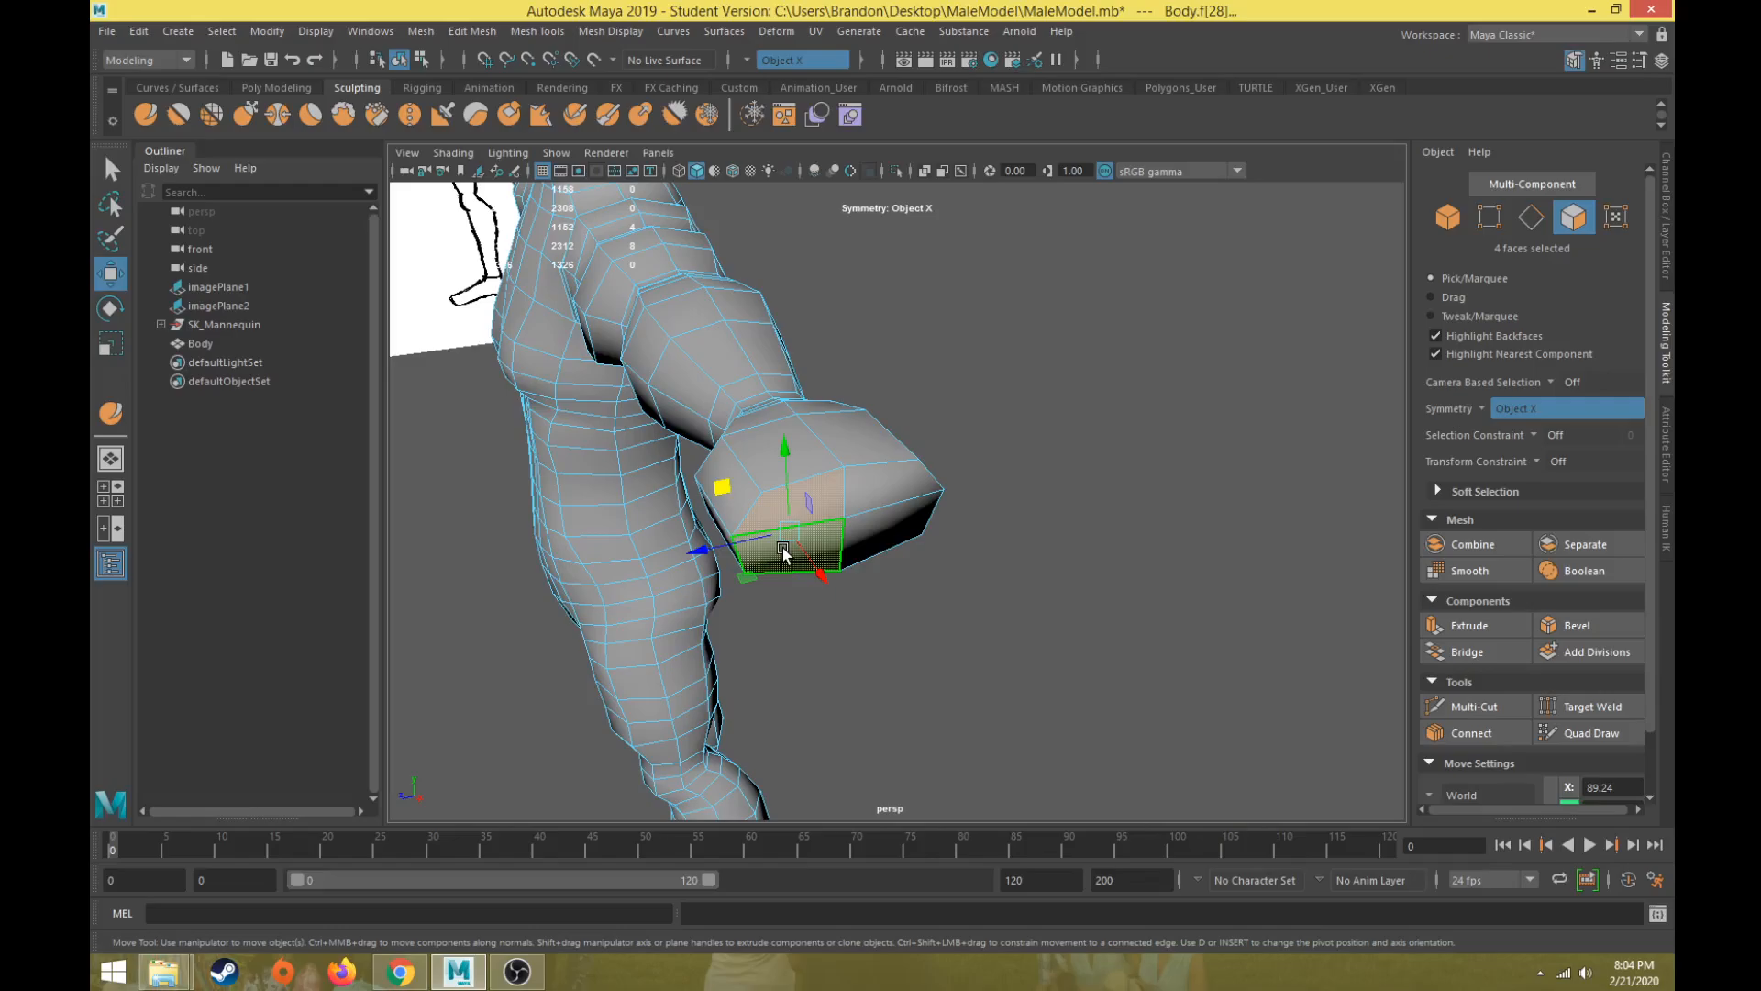
pyautogui.click(894, 490)
pyautogui.keyDown('shift'); pyautogui.click(880, 535); pyautogui.keyUp('shift')
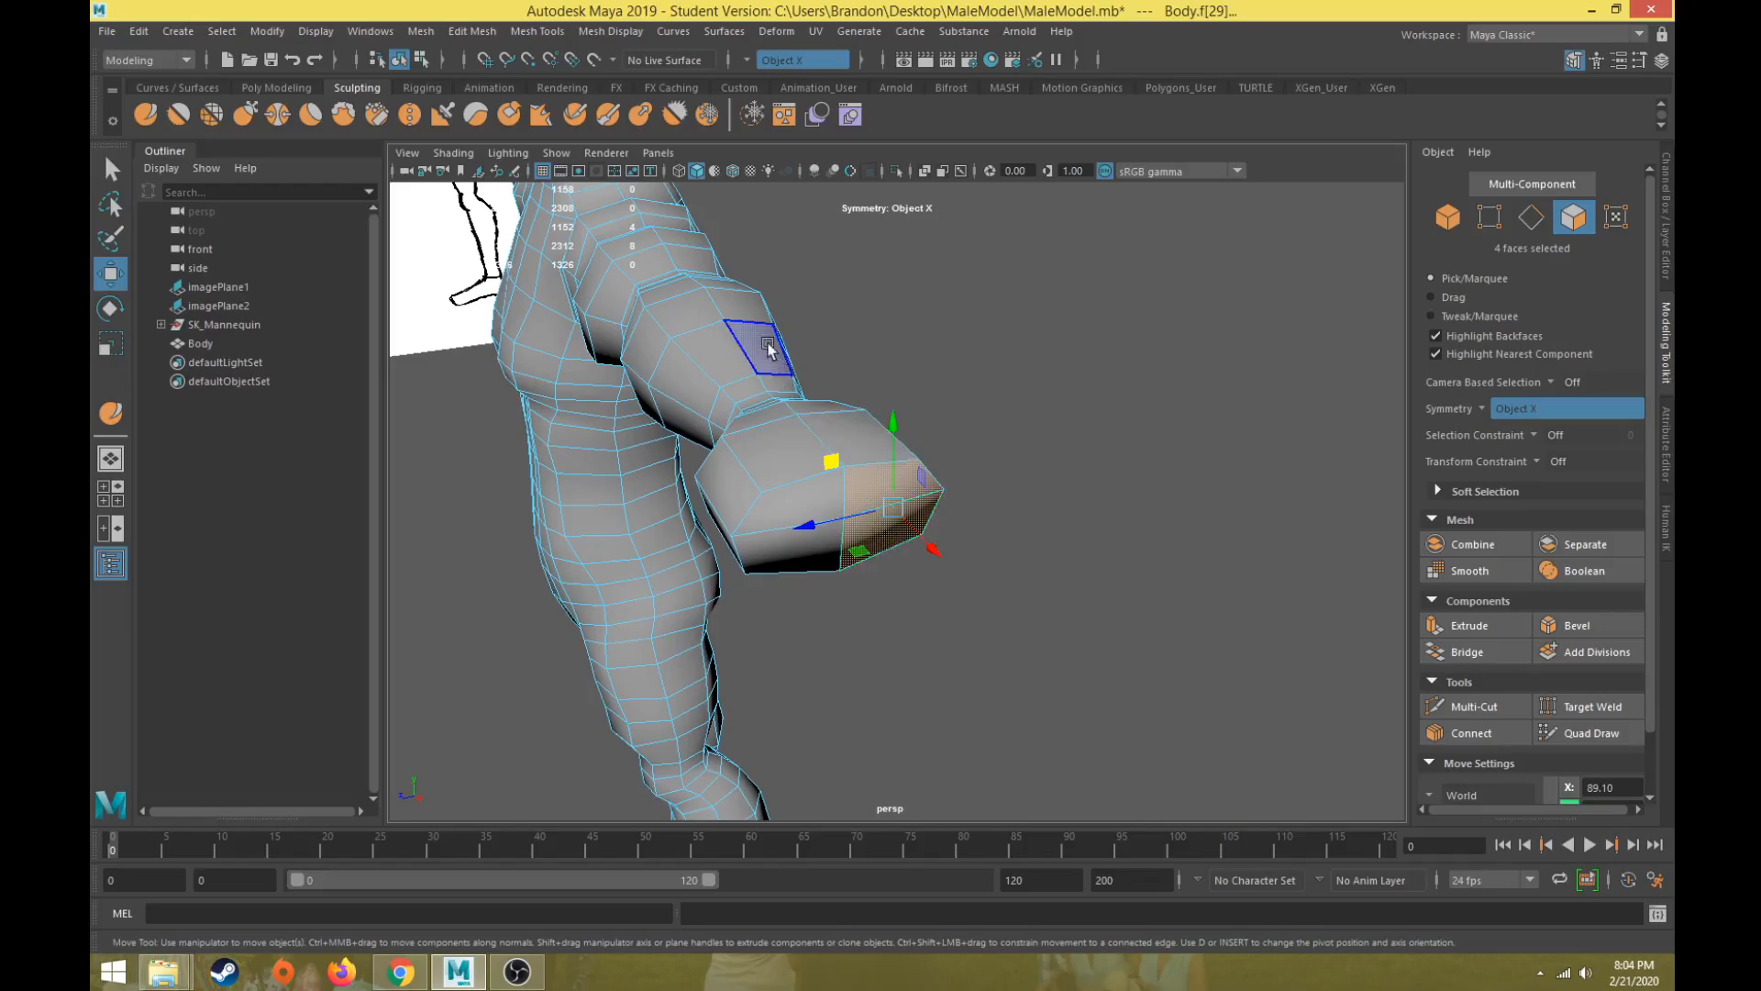
# Step: Insert two edge loops through the end of the hand, one in the front half and one in the back half
pyautogui.click(603, 32)
pyautogui.moveTo(537, 31)
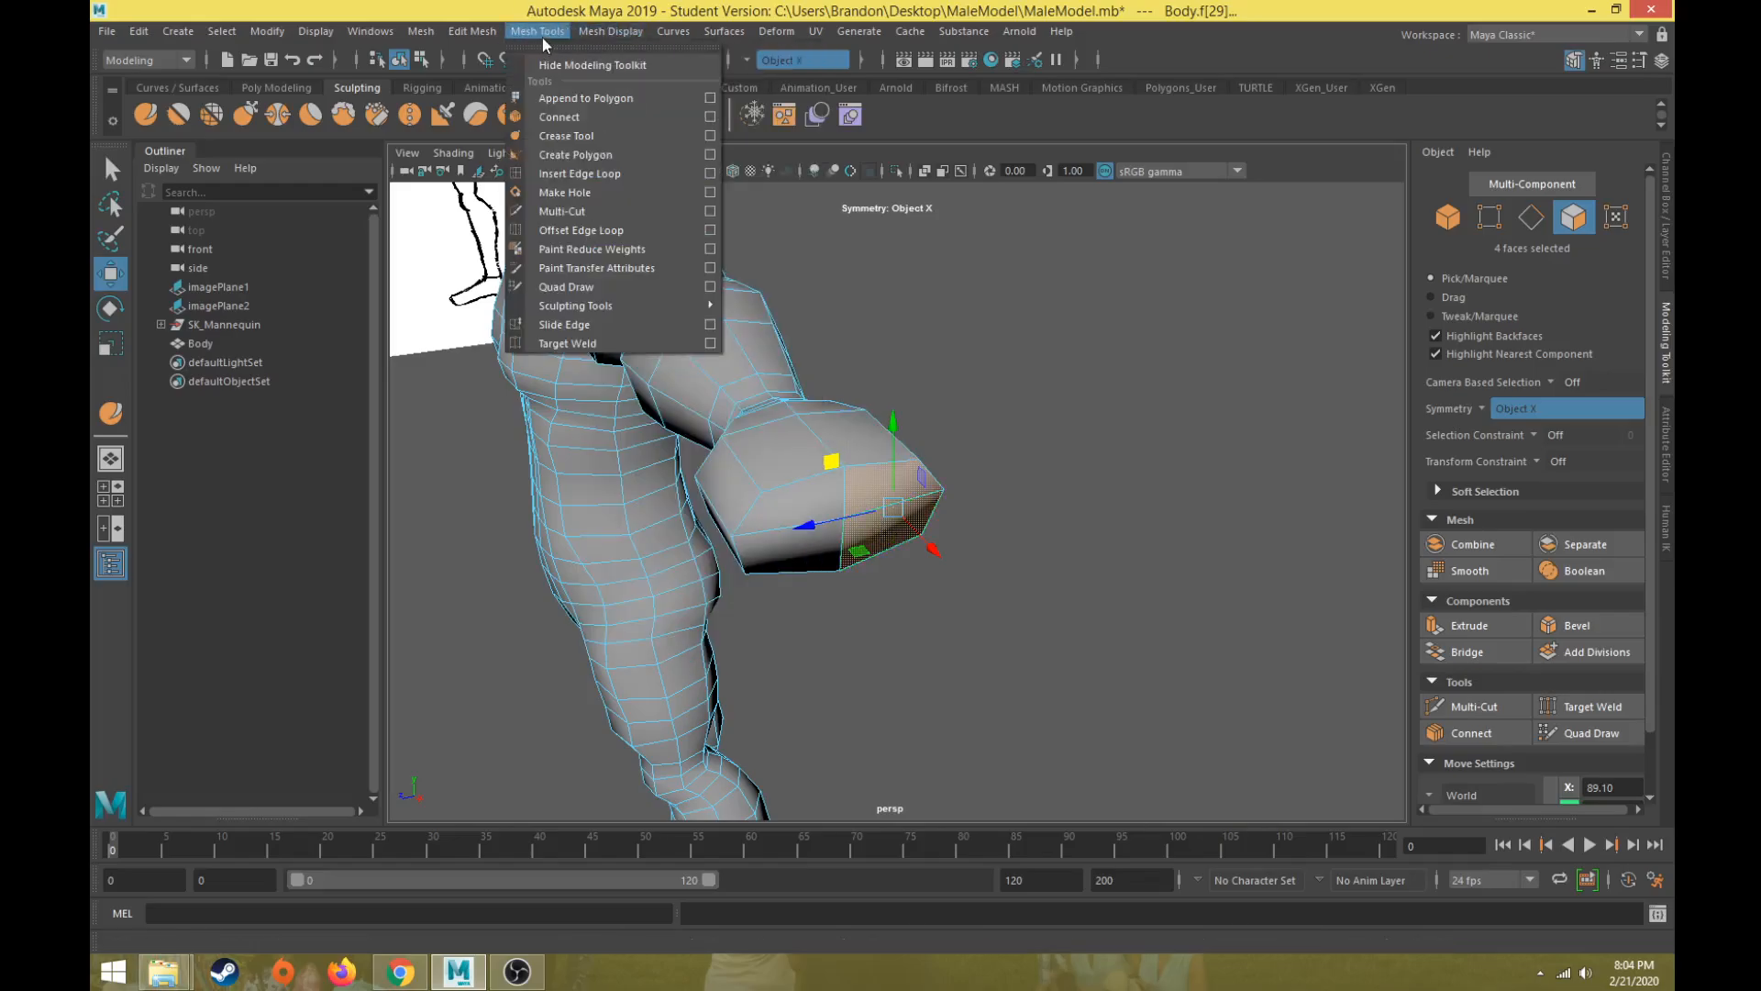
pyautogui.click(580, 175)
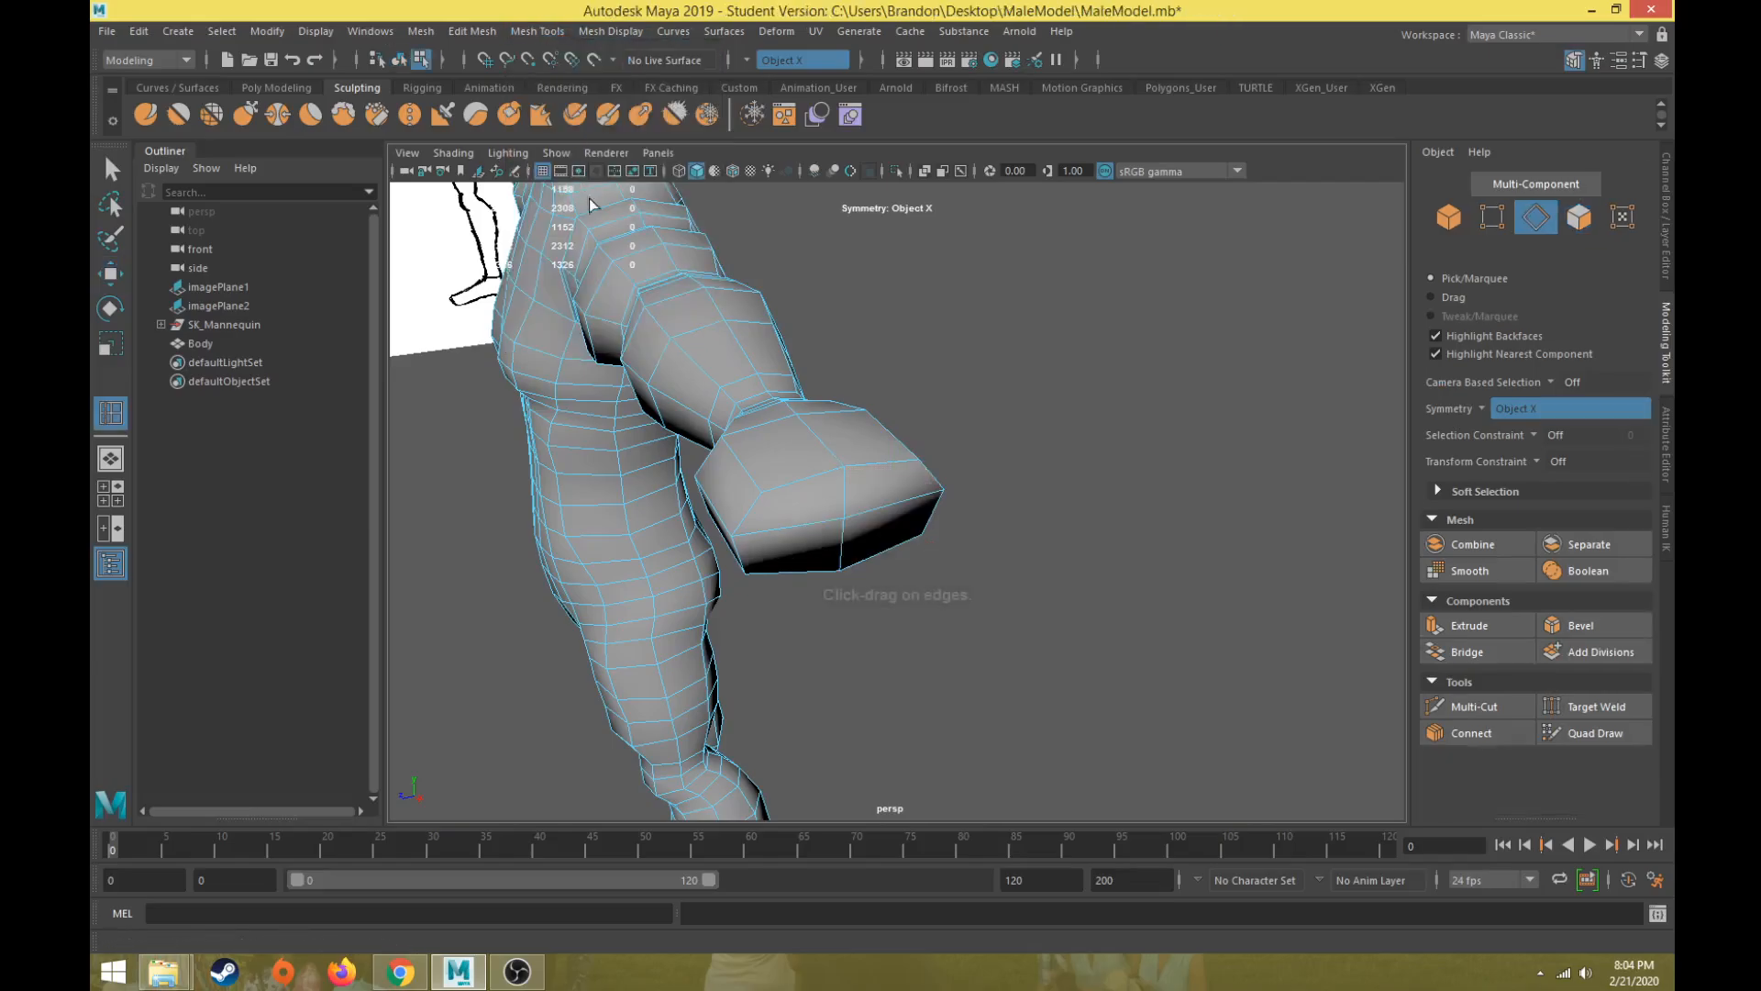
pyautogui.click(805, 476)
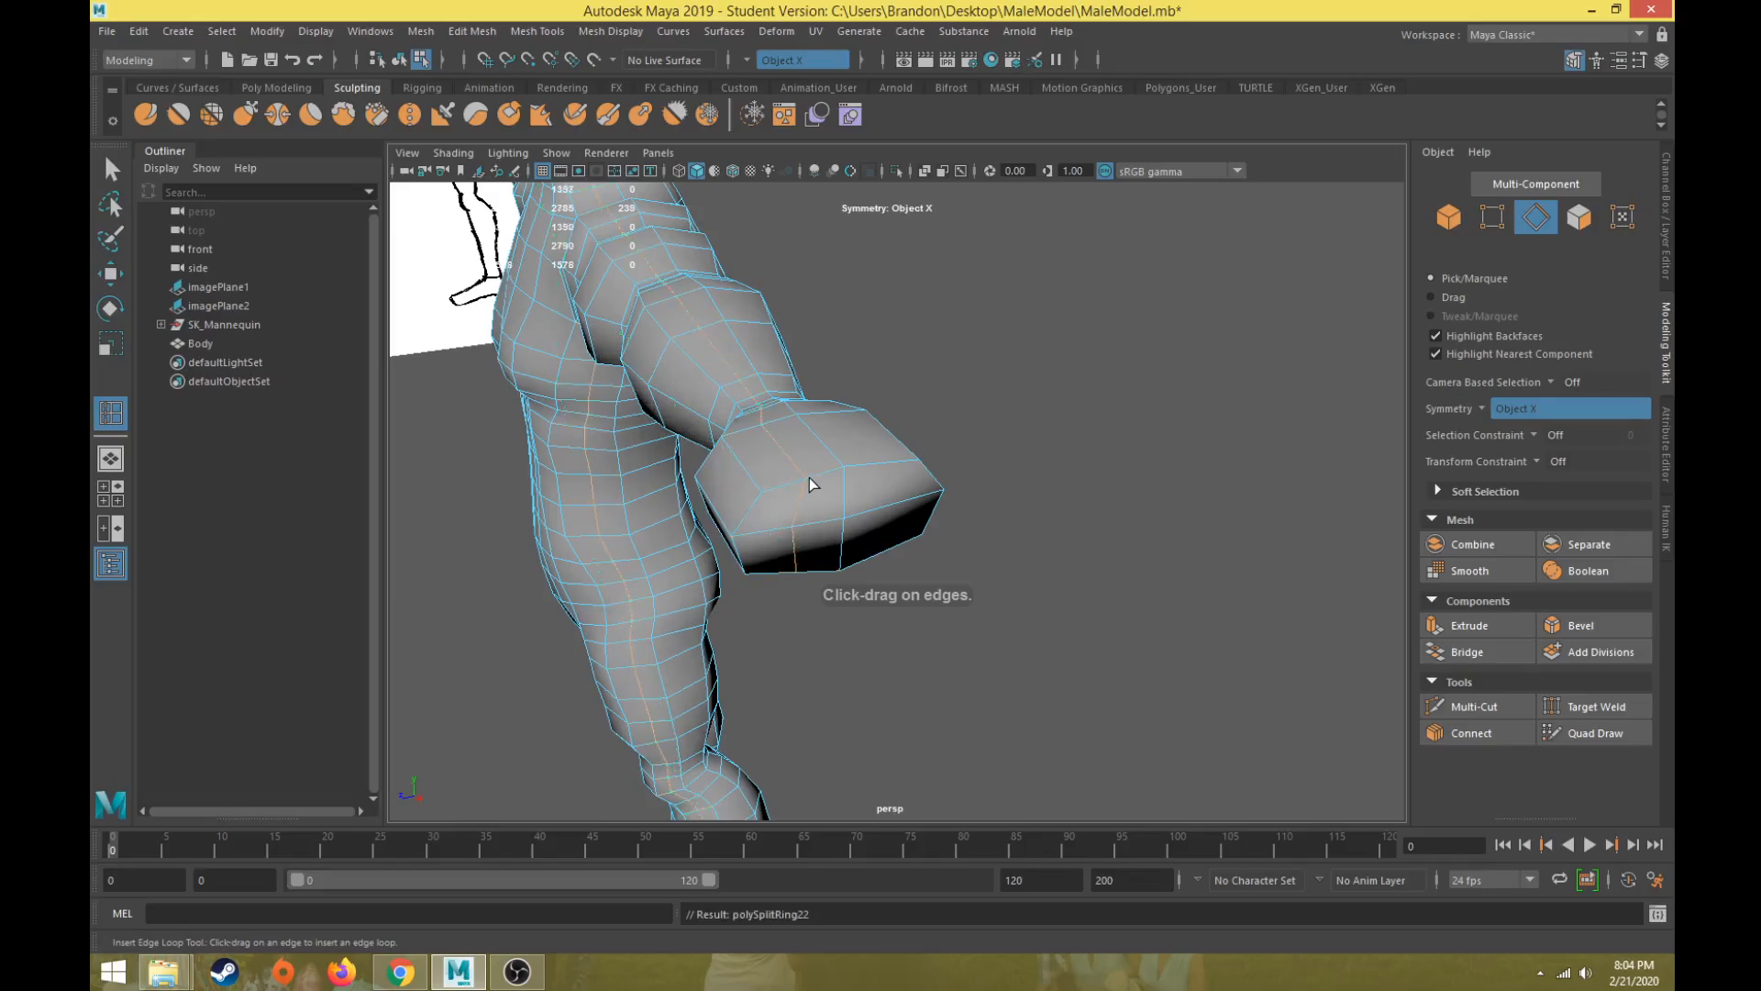
pyautogui.click(889, 464)
# Step: Examine how the inserted edge loops run along the arm, torso and legs
pyautogui.keyDown('alt'); pyautogui.moveTo(865, 476); pyautogui.dragTo(780, 426, button='right'); pyautogui.keyUp('alt')
pyautogui.keyDown('alt'); pyautogui.moveTo(780, 425); pyautogui.dragTo(829, 414); pyautogui.keyUp('alt')
pyautogui.keyDown('alt'); pyautogui.moveTo(829, 414); pyautogui.dragTo(904, 570, button='middle'); pyautogui.keyUp('alt')
pyautogui.scroll(4, 904, 570)
pyautogui.keyDown('alt'); pyautogui.moveTo(905, 570); pyautogui.dragTo(832, 546); pyautogui.keyUp('alt')
pyautogui.scroll(-1, 851, 532)
pyautogui.scroll(-2, 829, 456)
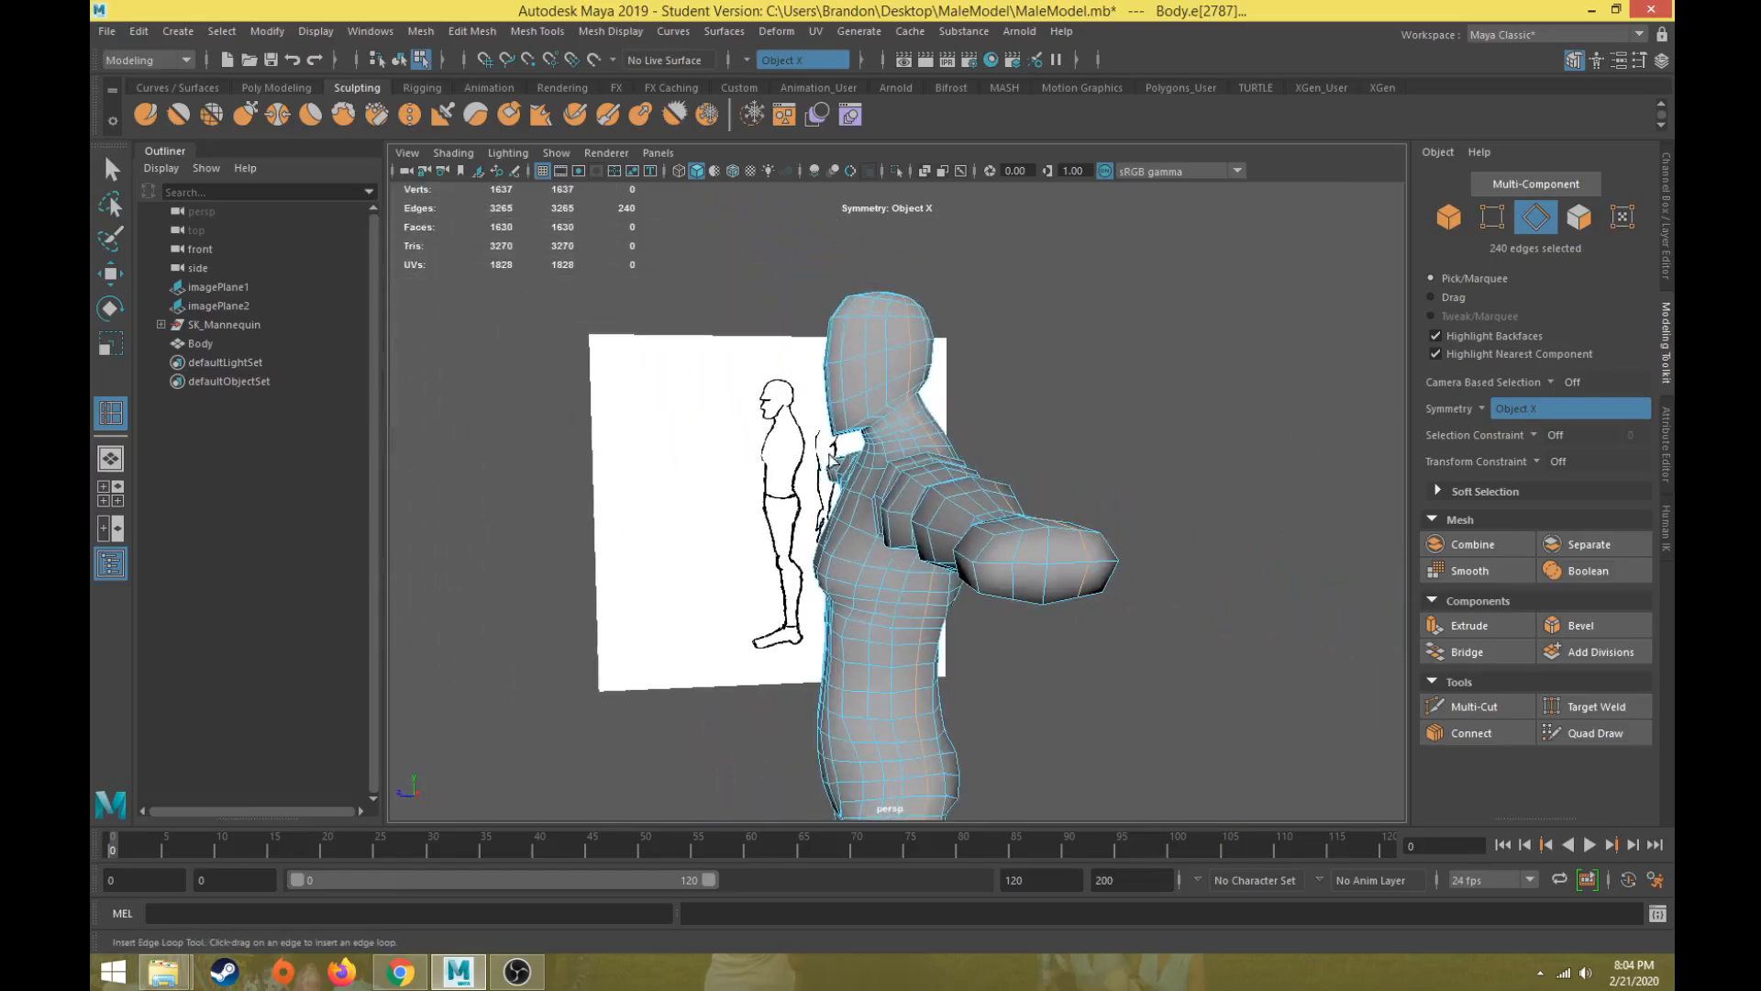
pyautogui.keyDown('alt'); pyautogui.moveTo(830, 458); pyautogui.dragTo(904, 580); pyautogui.keyUp('alt')
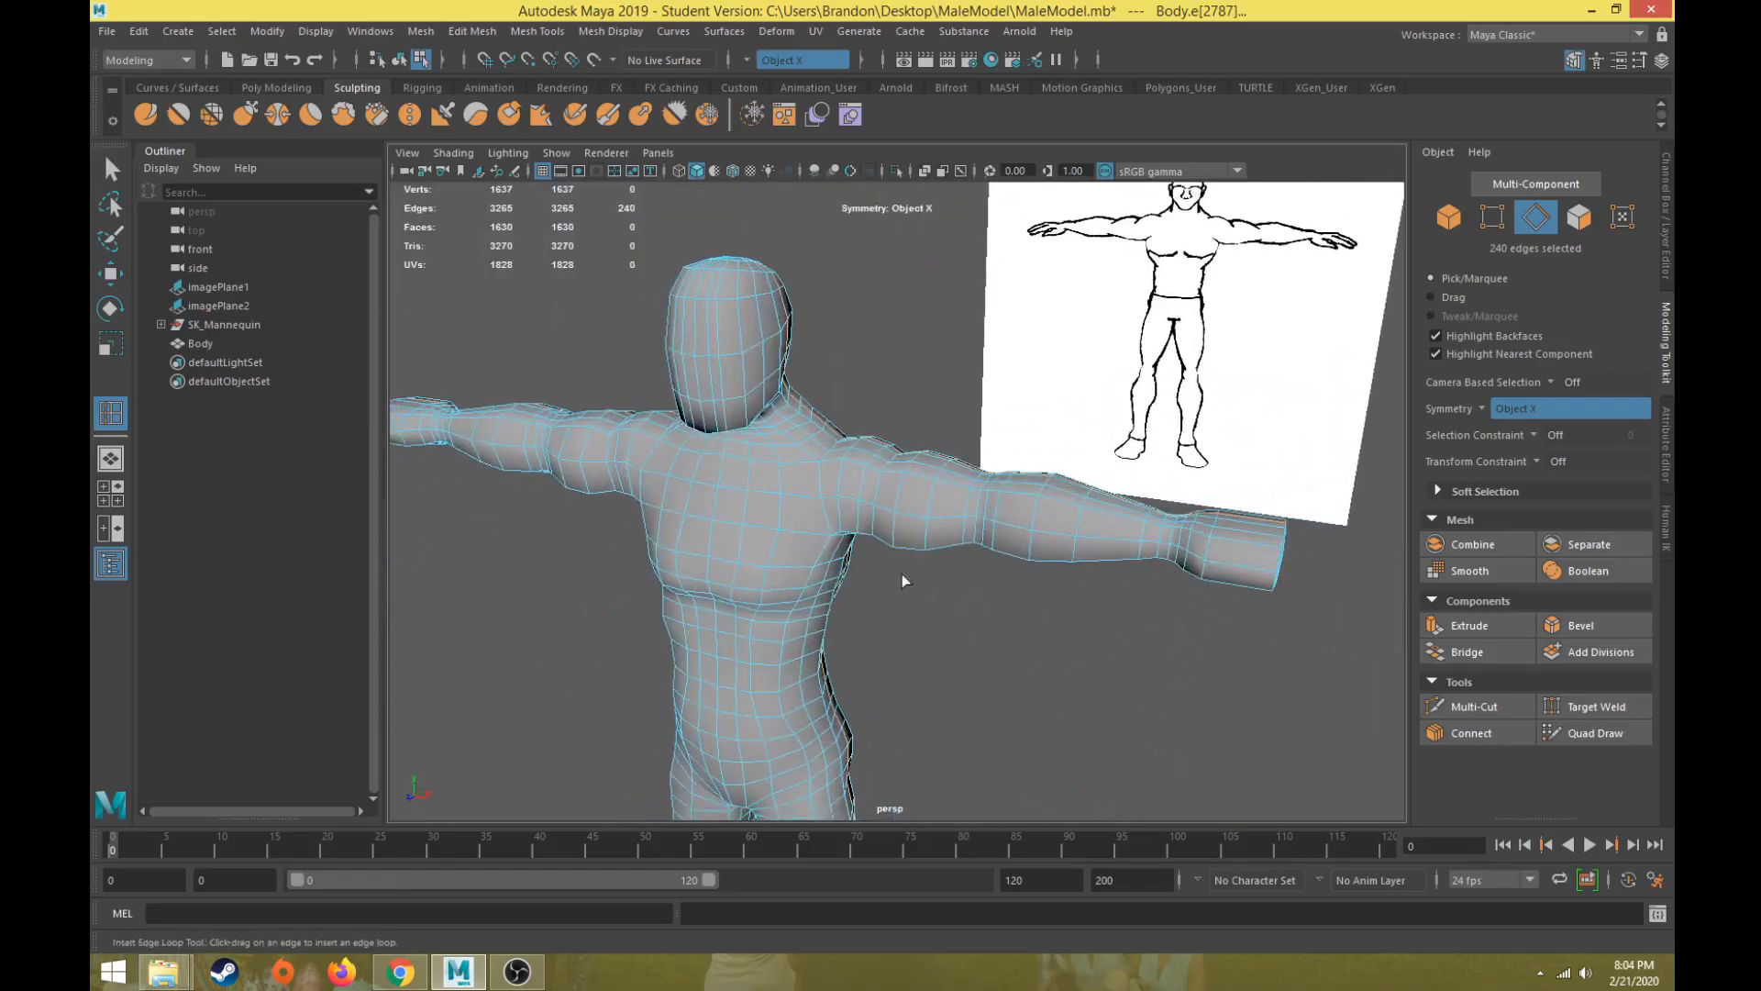
pyautogui.keyDown('alt'); pyautogui.moveTo(901, 580); pyautogui.dragTo(877, 472, button='middle'); pyautogui.keyUp('alt')
pyautogui.scroll(3, 877, 472)
pyautogui.keyDown('alt'); pyautogui.moveTo(877, 472); pyautogui.dragTo(641, 278); pyautogui.keyUp('alt')
pyautogui.scroll(-1, 641, 279)
pyautogui.keyDown('alt'); pyautogui.moveTo(934, 573); pyautogui.dragTo(926, 532, button='middle'); pyautogui.keyUp('alt')
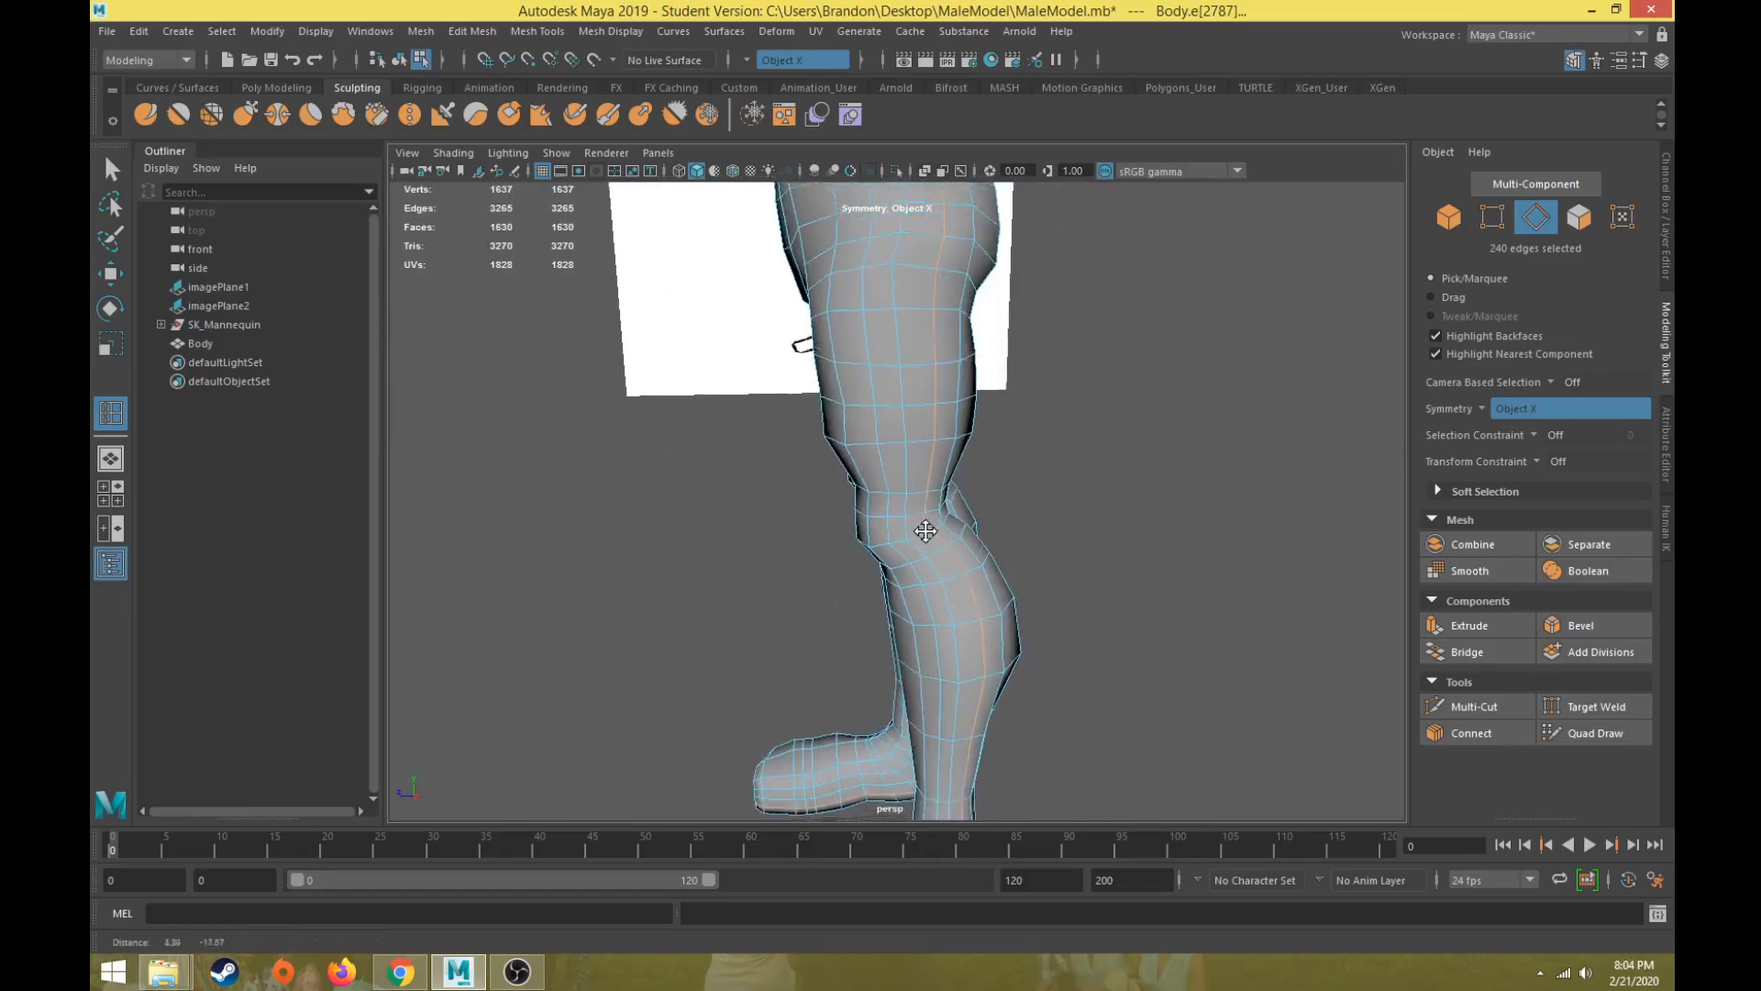
pyautogui.keyDown('alt'); pyautogui.moveTo(926, 531); pyautogui.dragTo(1081, 720); pyautogui.keyUp('alt')
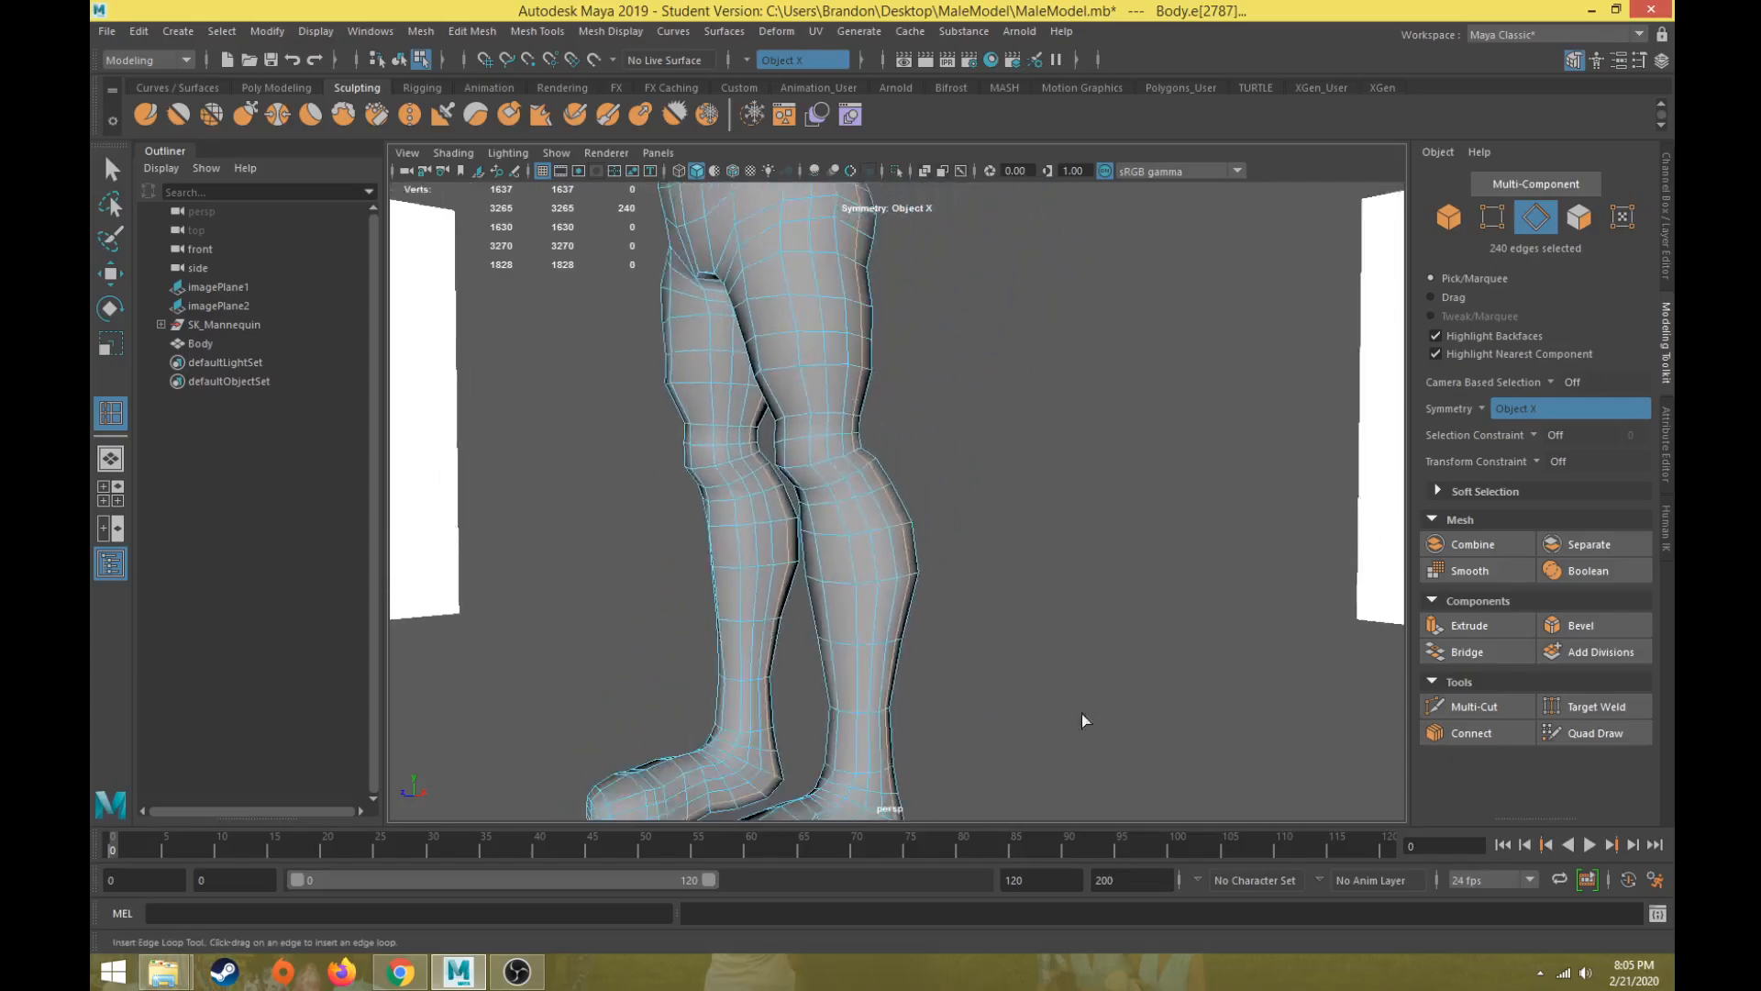
pyautogui.scroll(-3, 1082, 714)
pyautogui.keyDown('alt'); pyautogui.moveTo(968, 367); pyautogui.dragTo(927, 590, button='middle'); pyautogui.keyUp('alt')
pyautogui.scroll(6, 943, 488)
pyautogui.keyDown('alt'); pyautogui.moveTo(943, 488); pyautogui.dragTo(858, 497); pyautogui.keyUp('alt')
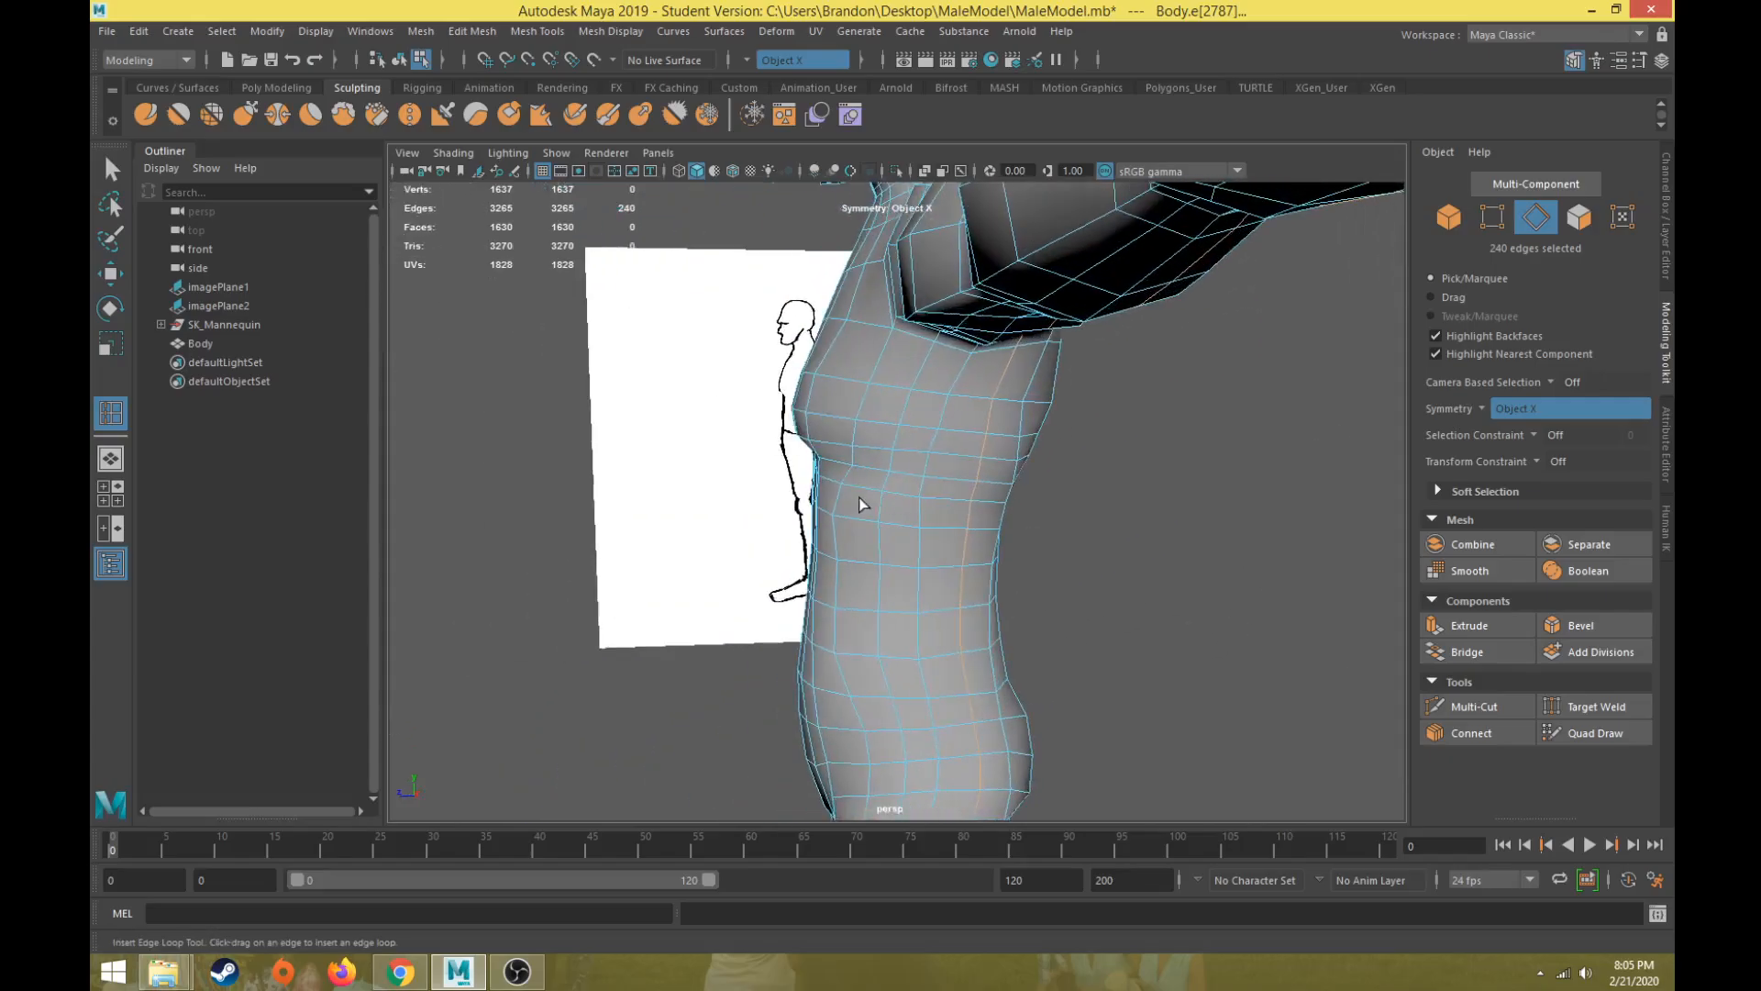
# Step: Undo the two edge loops inserted through the hand
pyautogui.hotkey('ctrl', 'z')
pyautogui.hotkey('ctrl', 'z')
pyautogui.hotkey('ctrl', 'z')
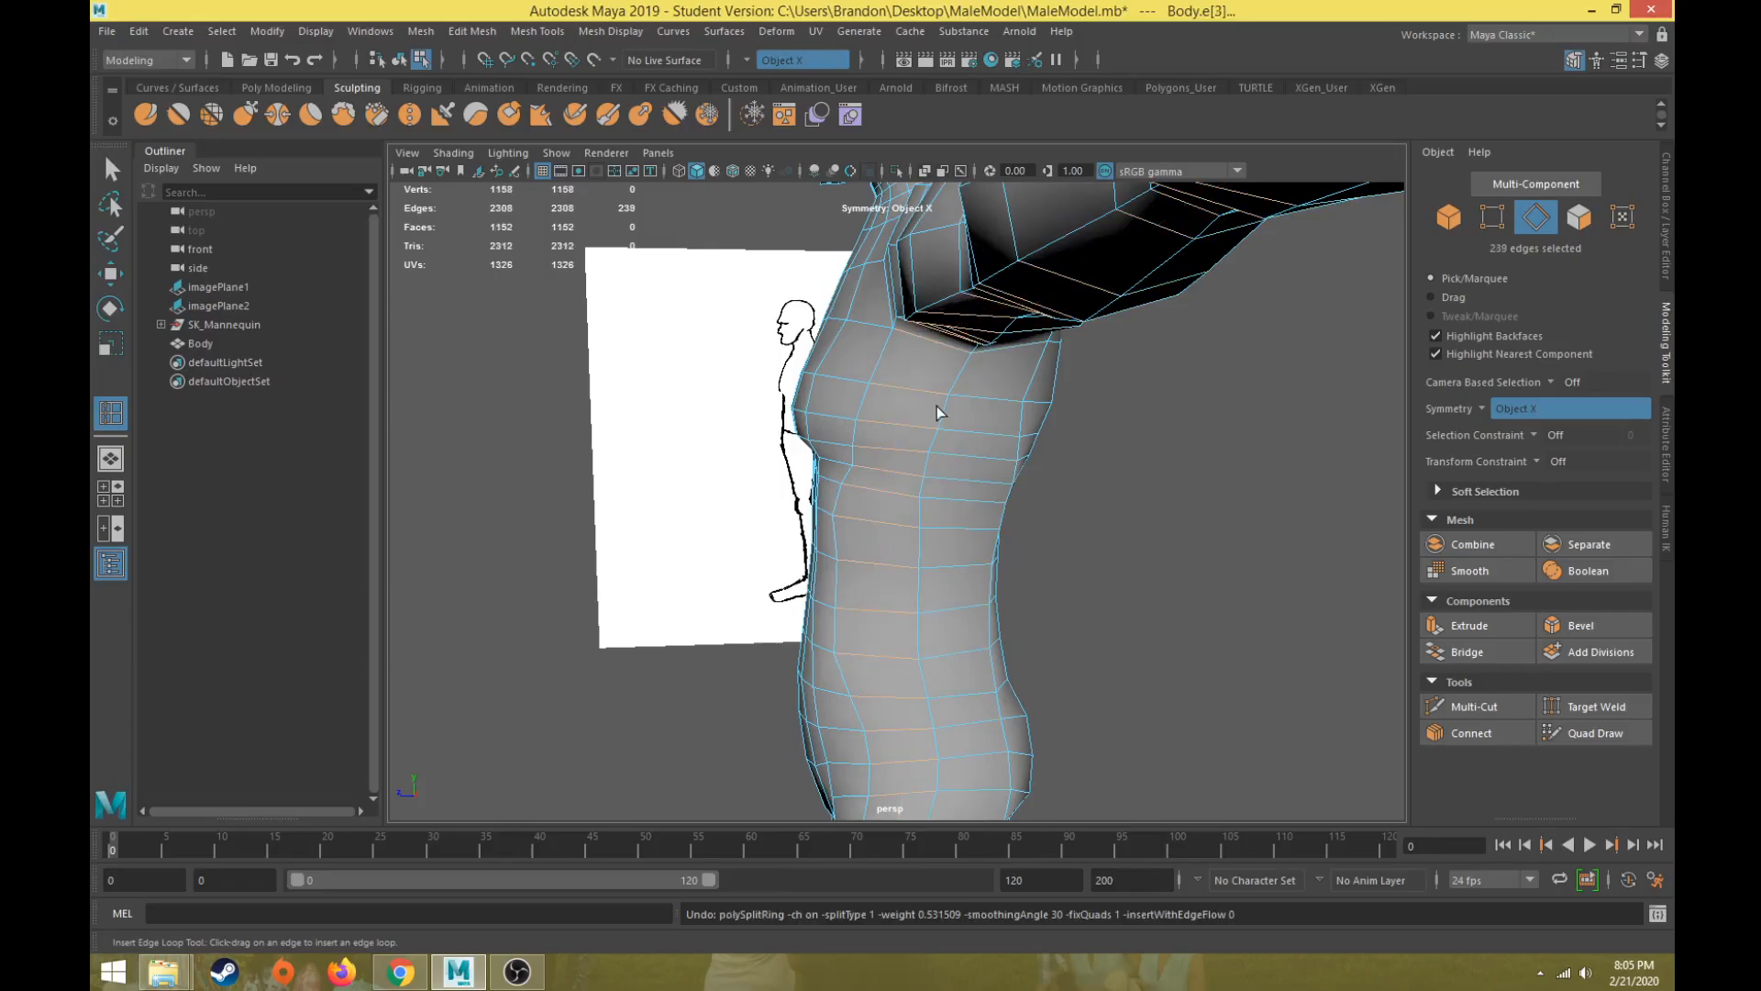
# Step: Try placing an edge loop in each half of the hand's end again, and undo both
pyautogui.scroll(-4, 921, 393)
pyautogui.keyDown('alt'); pyautogui.moveTo(952, 395); pyautogui.dragTo(1017, 396); pyautogui.keyUp('alt')
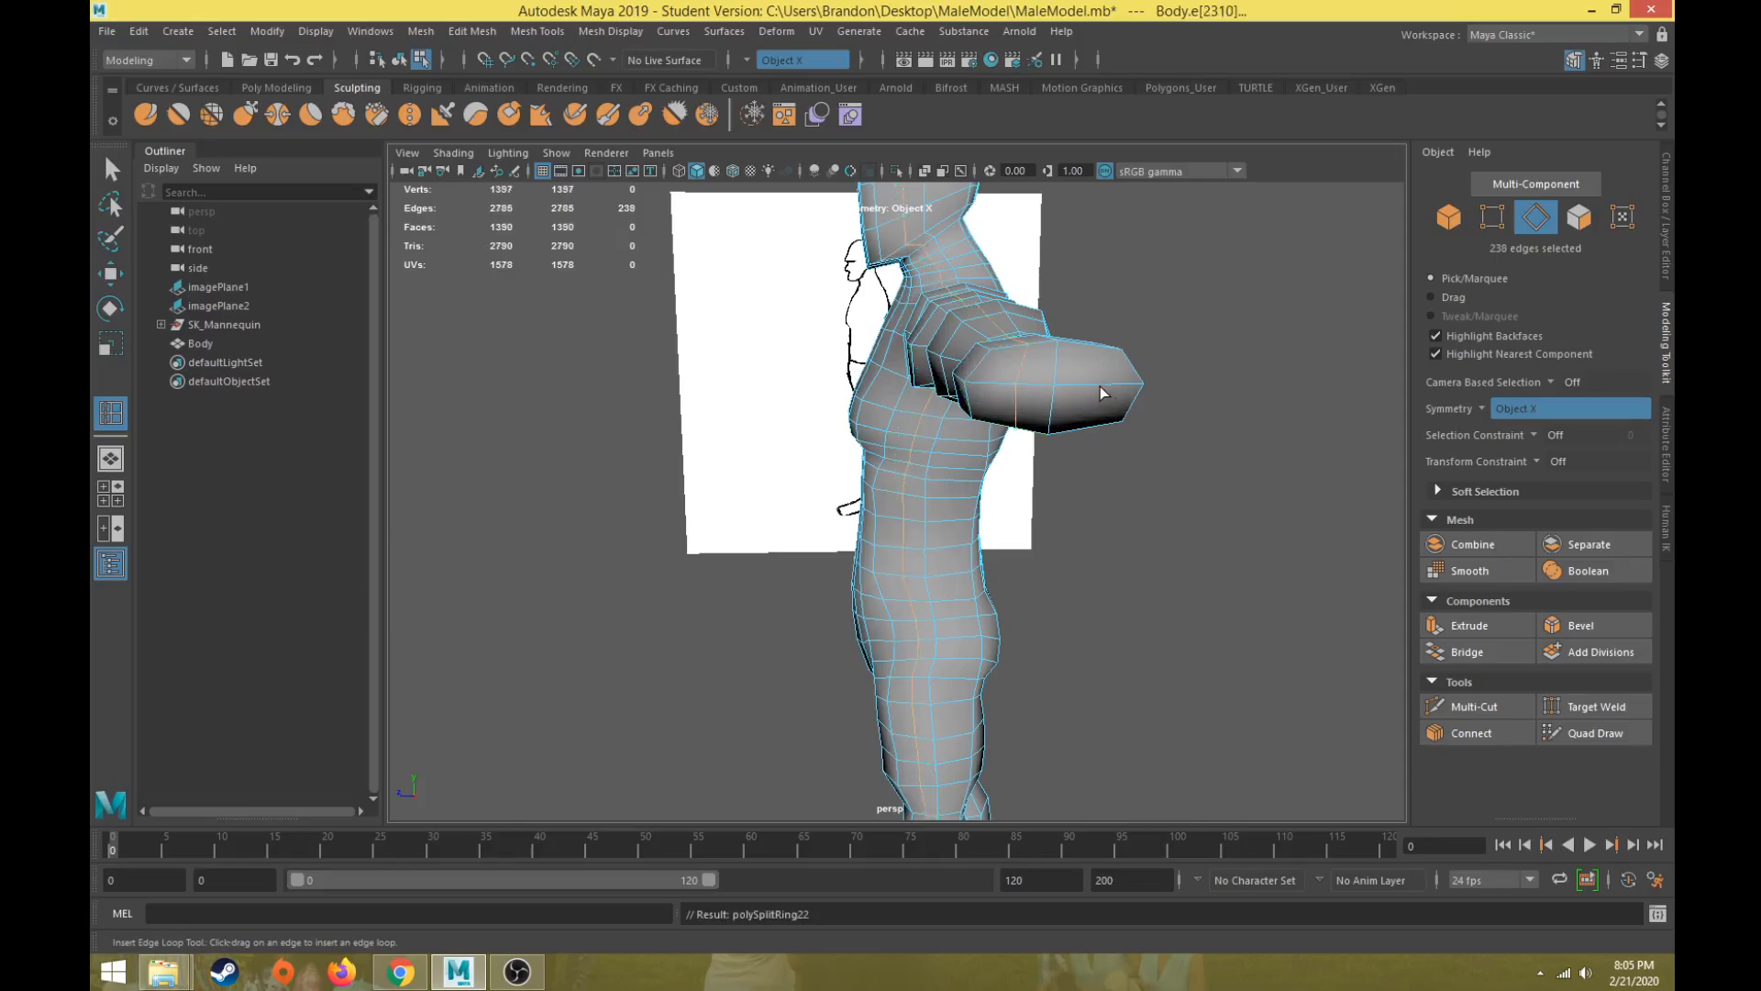
pyautogui.click(1100, 393)
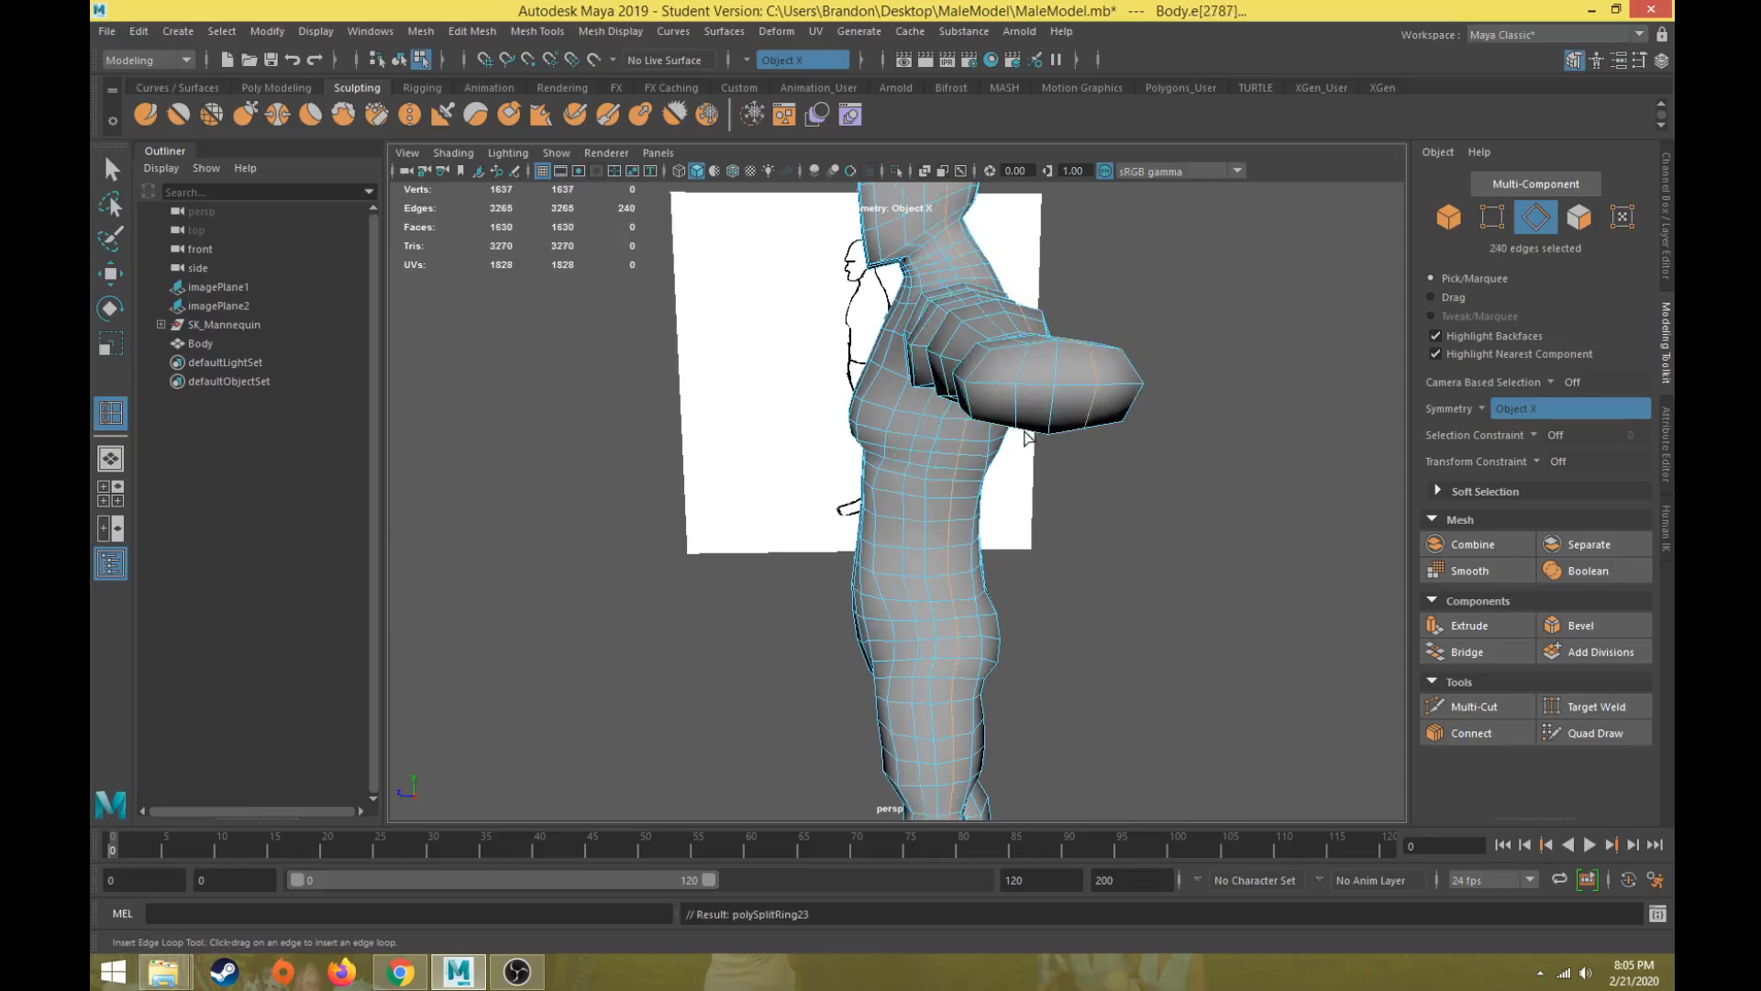
pyautogui.hotkey('ctrl', 'z')
pyautogui.hotkey('ctrl', 'z')
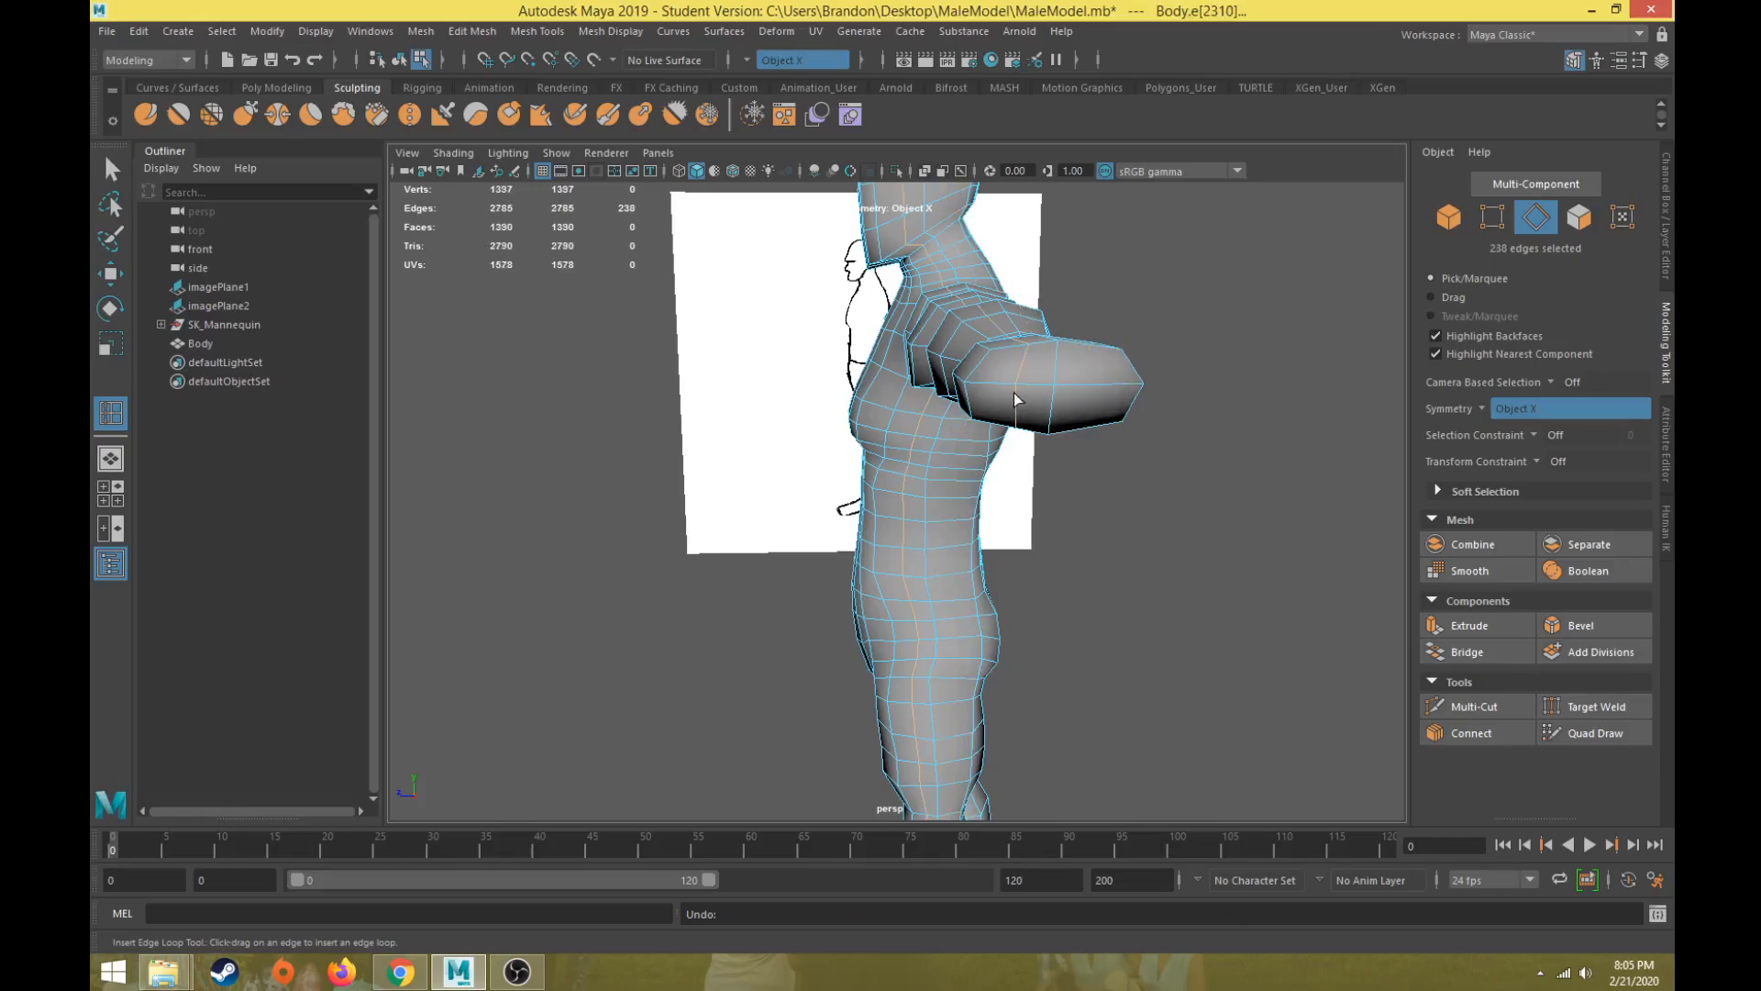
# Step: Insert one edge loop down the middle of each half of the hand's end and switch to the Move tool
pyautogui.click(1015, 392)
pyautogui.moveTo(1101, 393); pyautogui.dragTo(1099, 390)
pyautogui.keyDown('alt'); pyautogui.moveTo(1024, 439); pyautogui.dragTo(896, 468); pyautogui.keyUp('alt')
pyautogui.press('w')
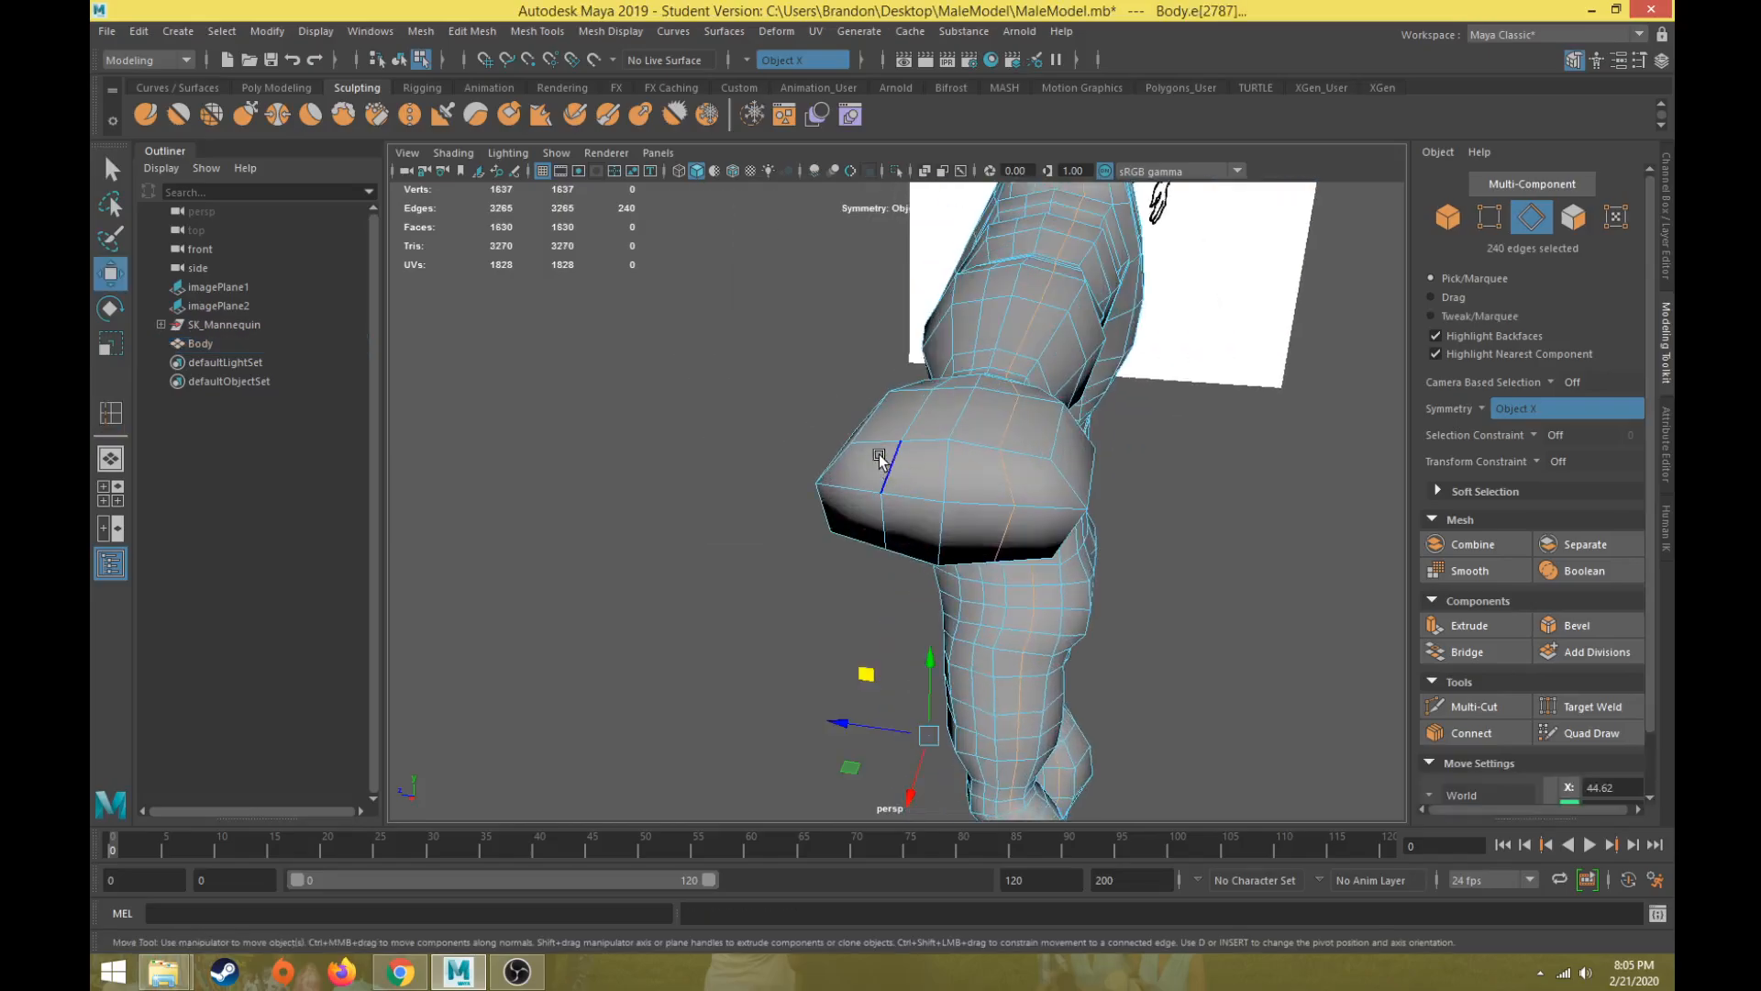
# Step: Select the upper and lower faces in the front-most column of the hand's end
pyautogui.moveTo(878, 455); pyautogui.dragTo(881, 500, button='right')
pyautogui.click(871, 473)
pyautogui.keyDown('shift'); pyautogui.click(860, 524); pyautogui.keyUp('shift')
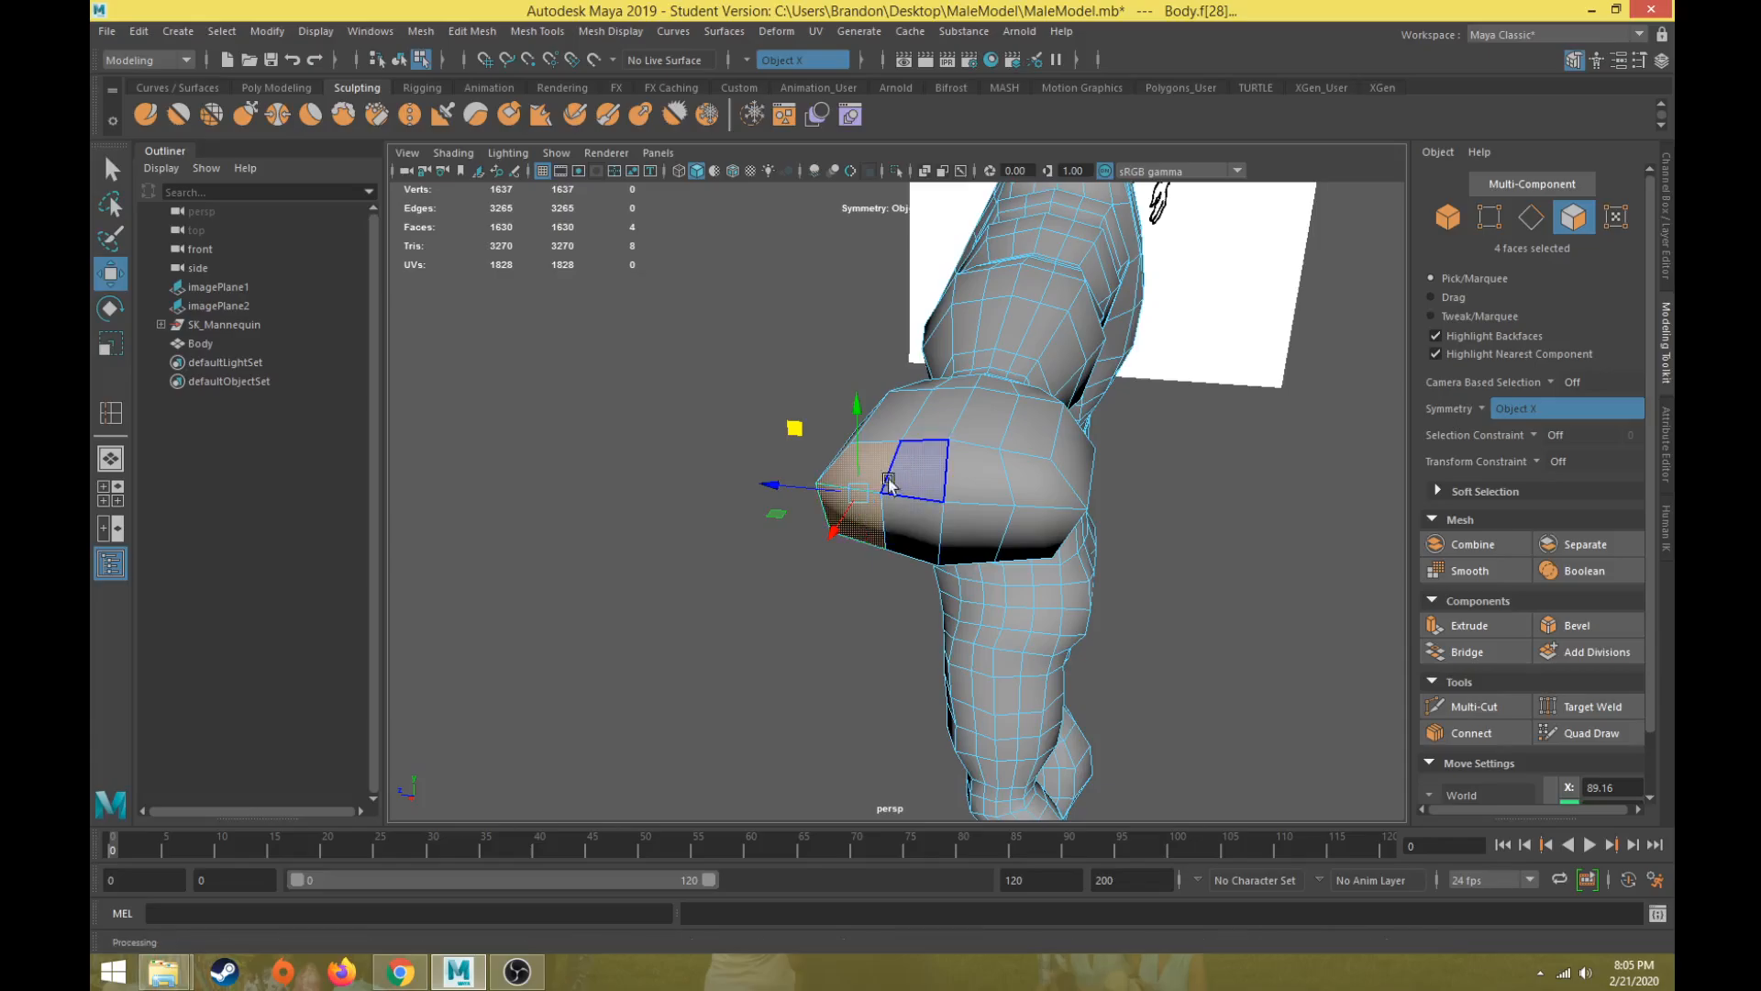
pyautogui.moveTo(863, 528)
pyautogui.keyDown('alt'); pyautogui.mouseDown()
pyautogui.moveTo(936, 496)
pyautogui.moveTo(850, 538)
pyautogui.mouseUp(); pyautogui.keyUp('alt')
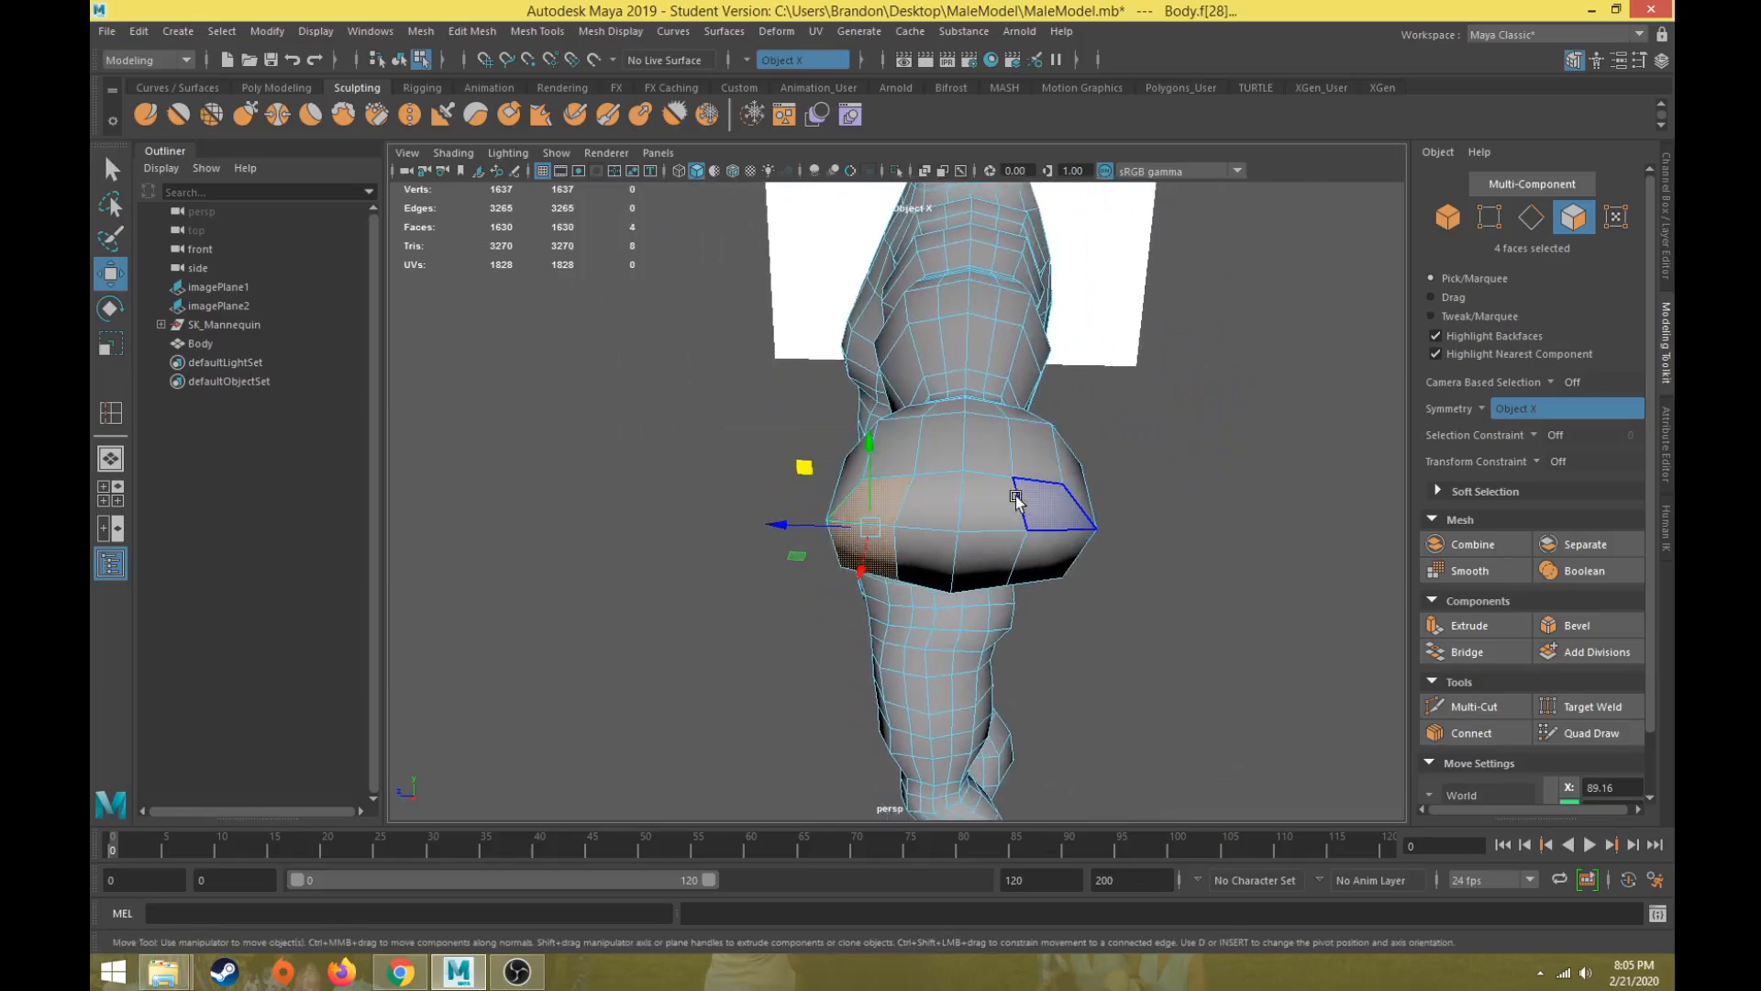
# Step: Move the vertices of the hand end's front inner loop and centre loop to straighten and level these columns
pyautogui.moveTo(901, 451)
pyautogui.mouseDown(button='right')
pyautogui.moveTo(871, 450)
pyautogui.moveTo(876, 433)
pyautogui.moveTo(870, 450)
pyautogui.mouseUp(button='right')
pyautogui.click(883, 530)
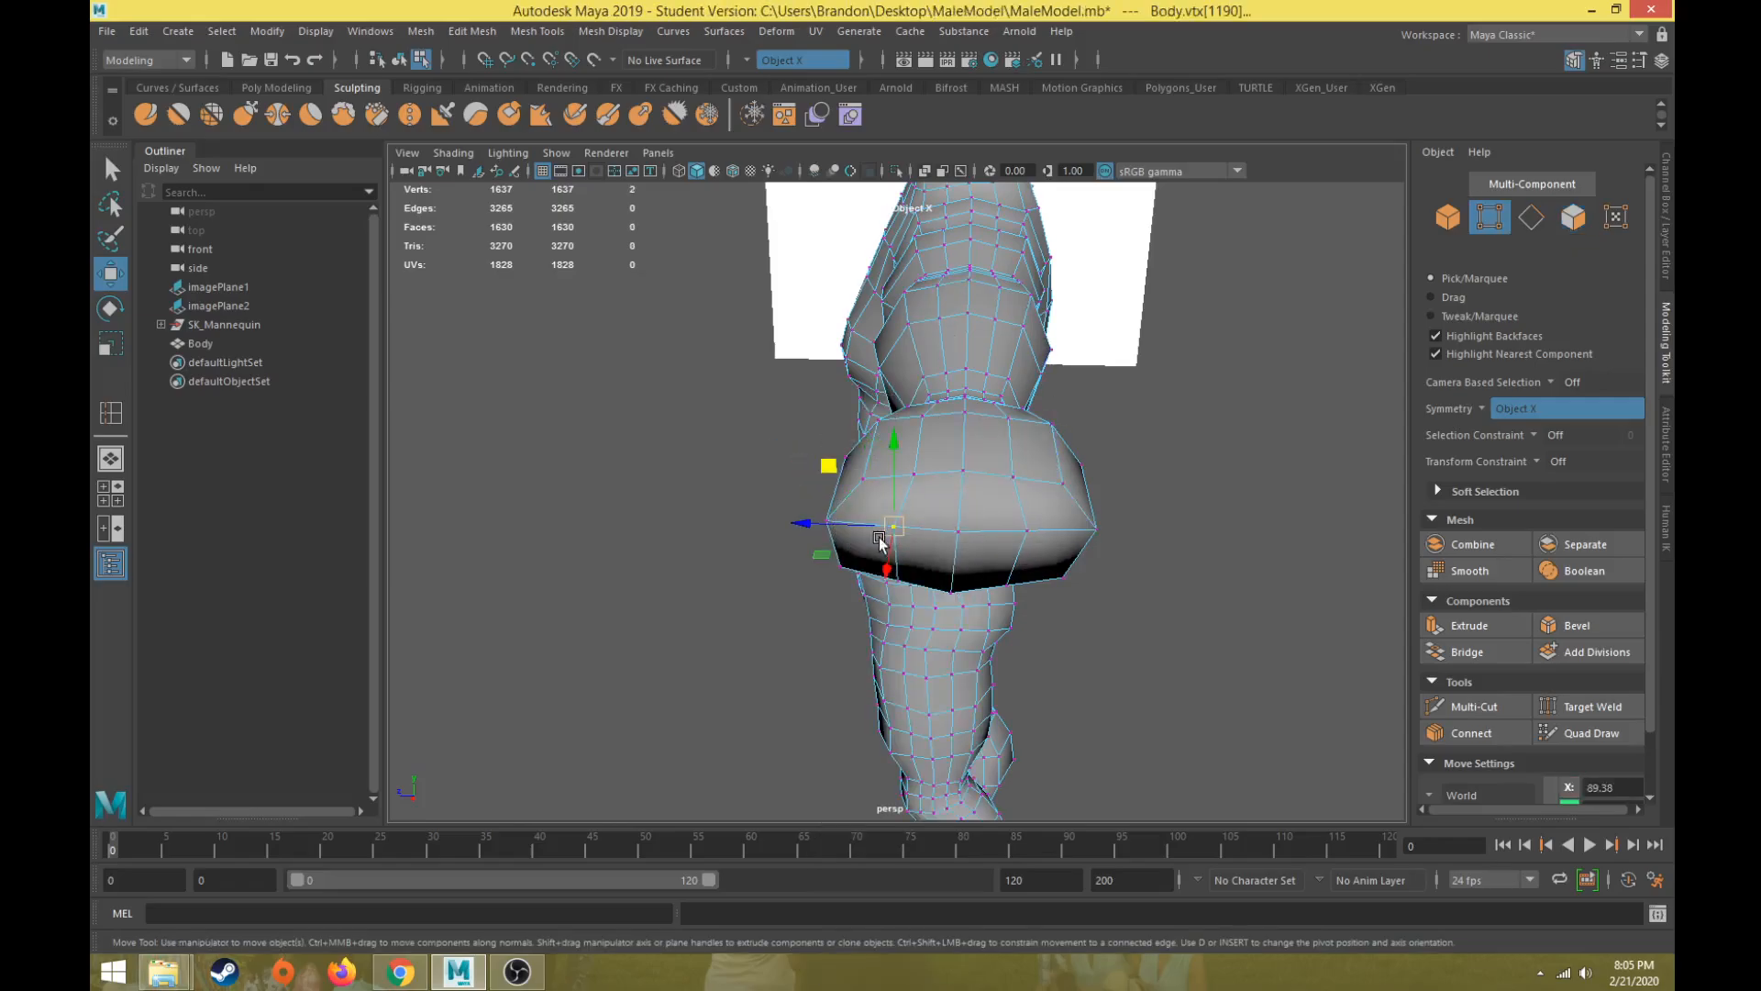
pyautogui.moveTo(810, 519); pyautogui.dragTo(867, 573)
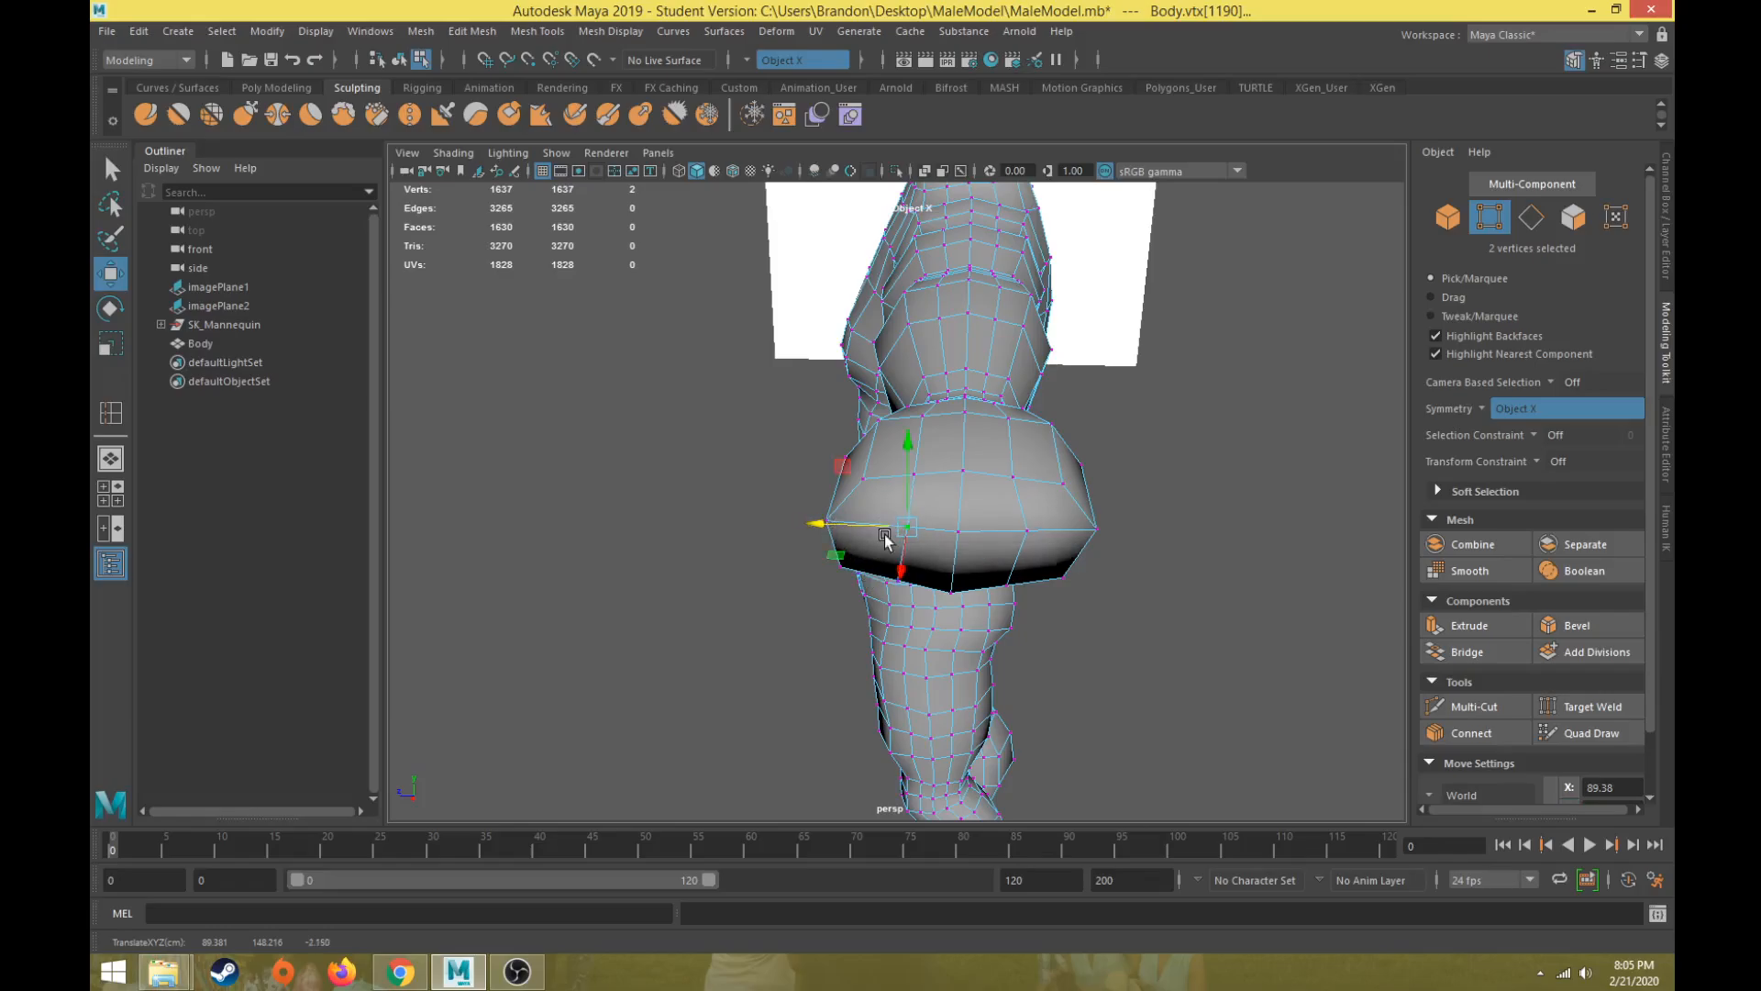
pyautogui.moveTo(850, 536)
pyautogui.keyDown('alt'); pyautogui.mouseDown()
pyautogui.moveTo(829, 554)
pyautogui.moveTo(842, 517)
pyautogui.mouseUp(); pyautogui.keyUp('alt')
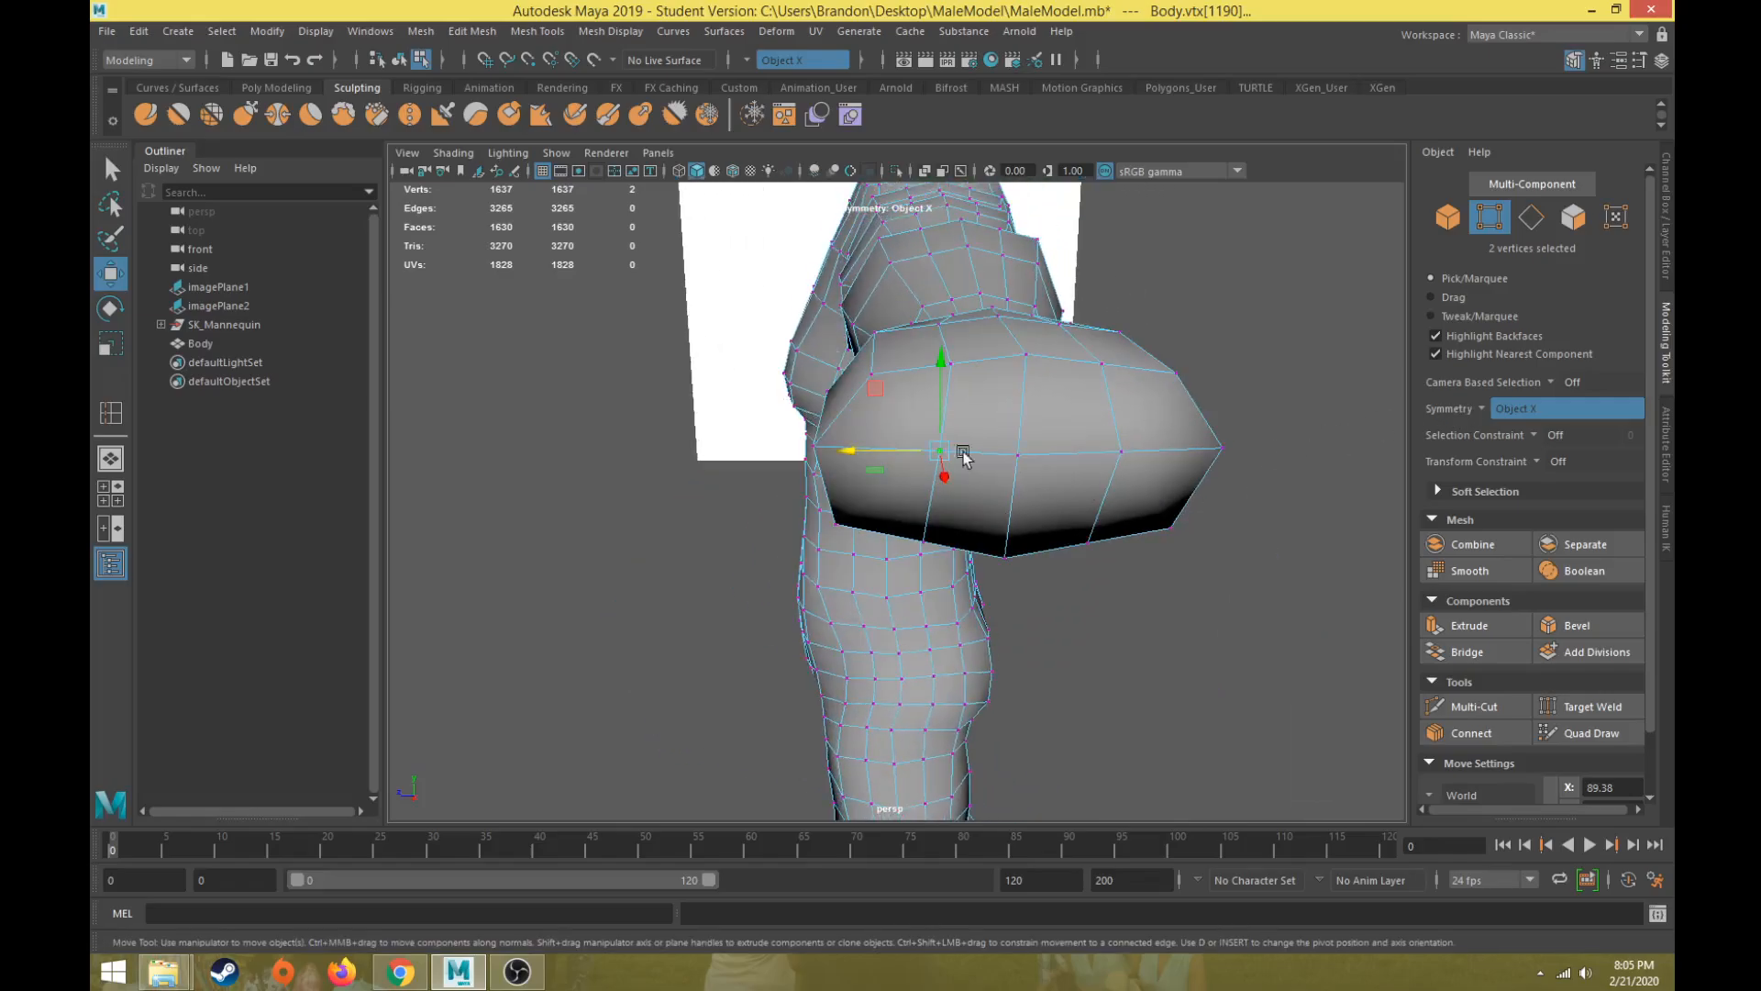
pyautogui.click(924, 542)
pyautogui.moveTo(928, 447); pyautogui.dragTo(923, 574)
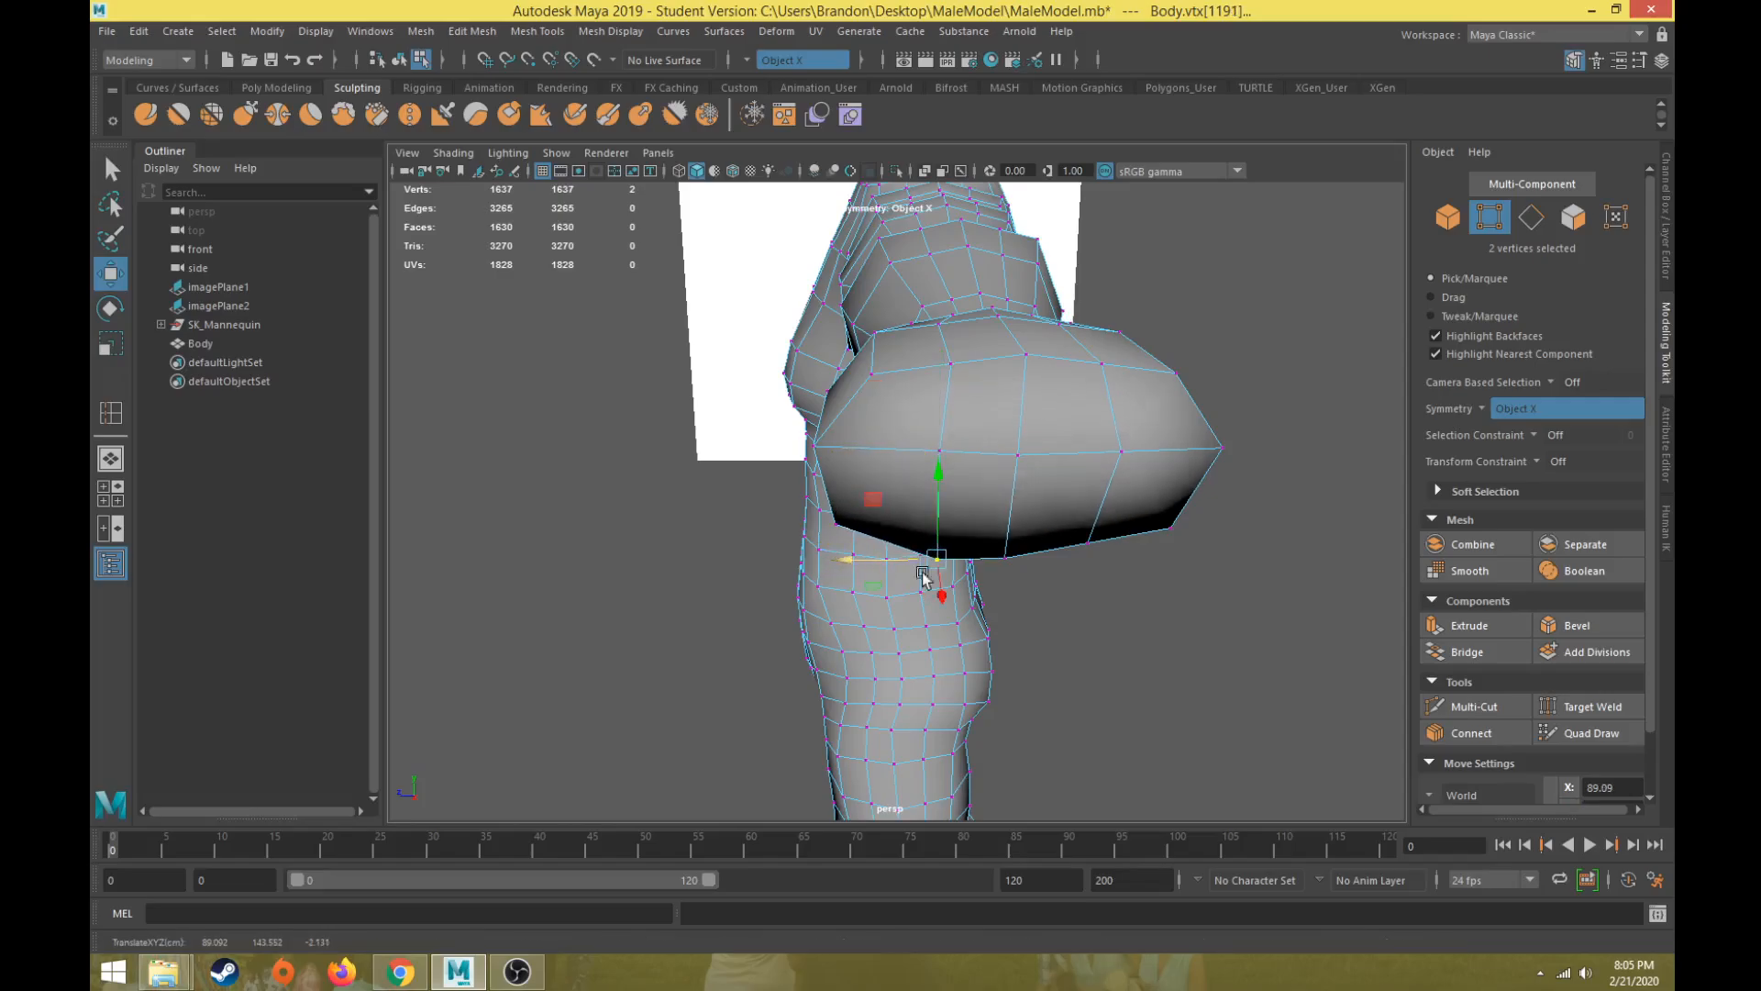
pyautogui.click(1007, 561)
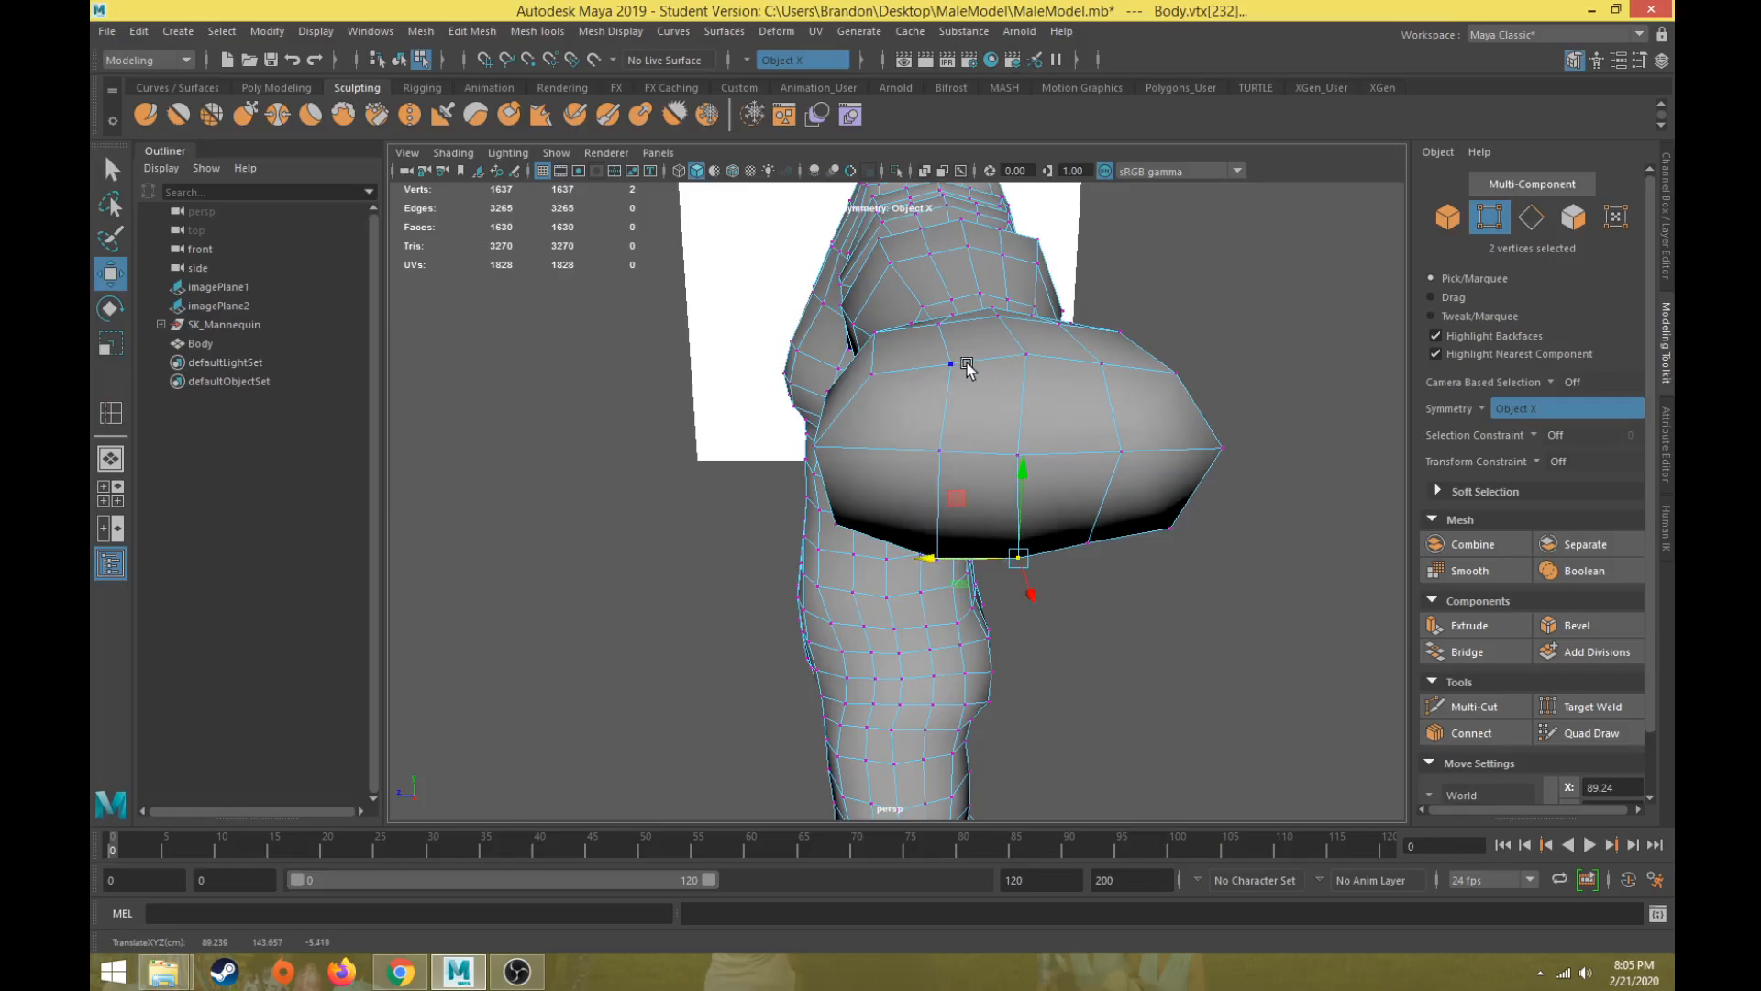
pyautogui.click(1027, 353)
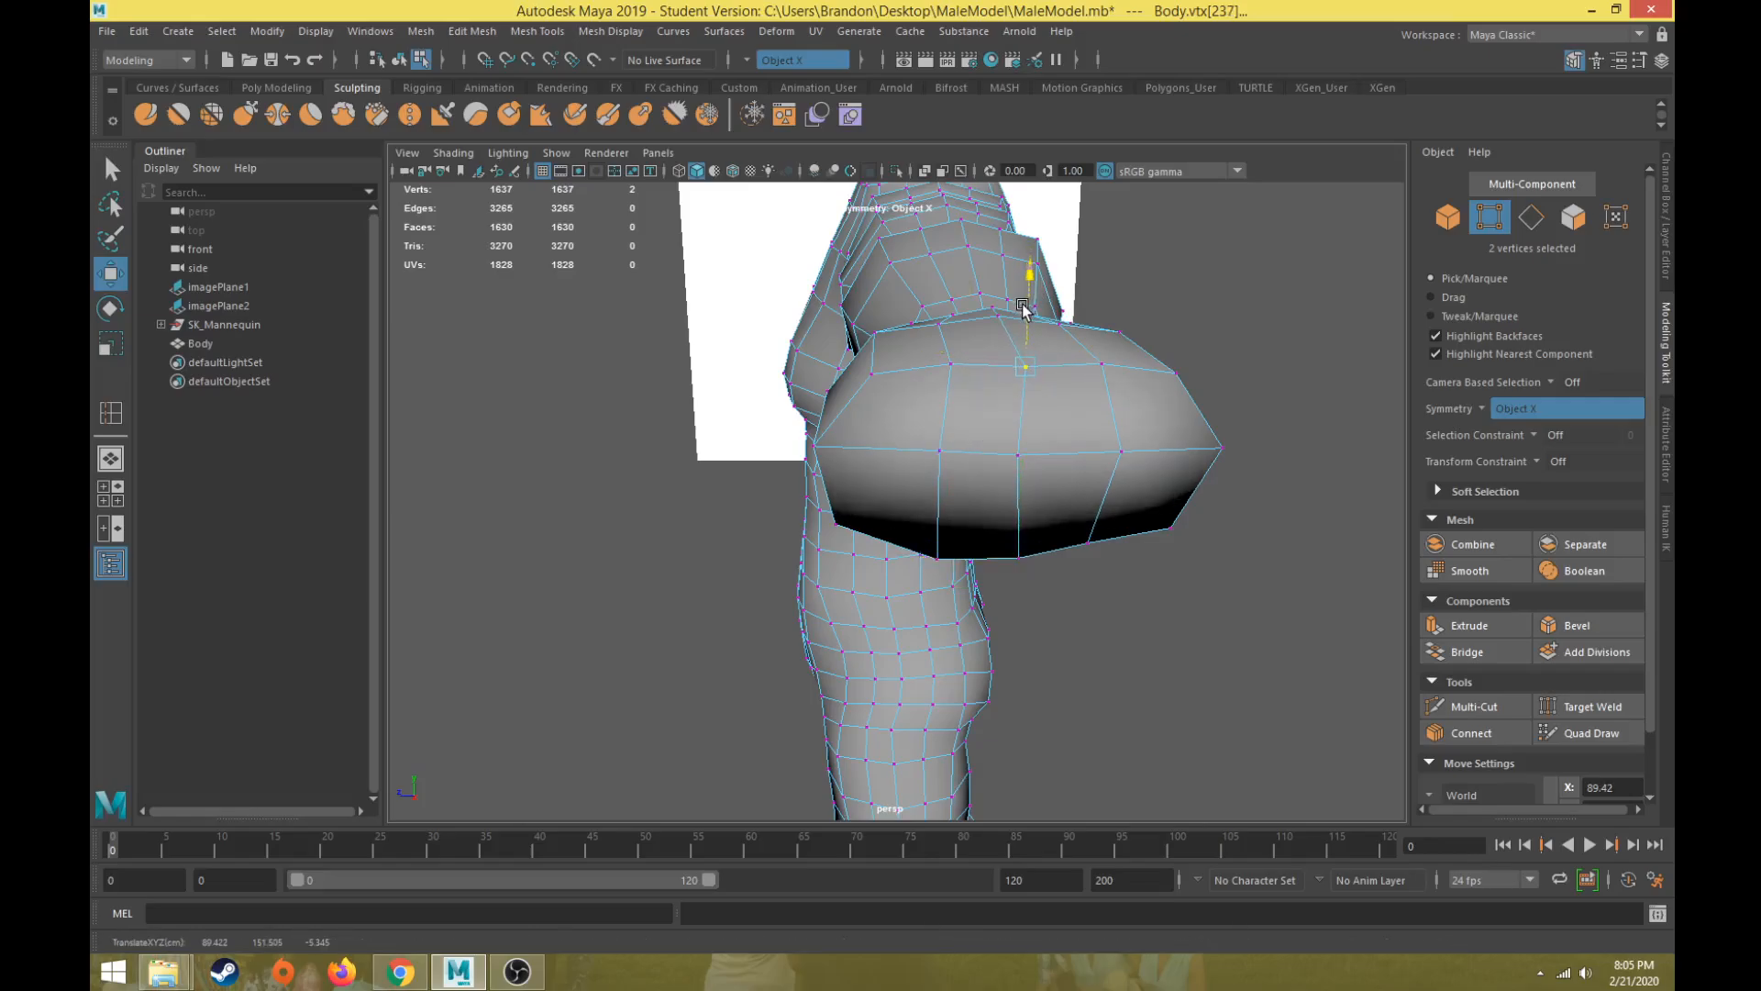
# Step: Square off the front edge of the hand's end by repositioning its upper, middle and lower vertices
pyautogui.click(866, 370)
pyautogui.moveTo(816, 310); pyautogui.dragTo(814, 299)
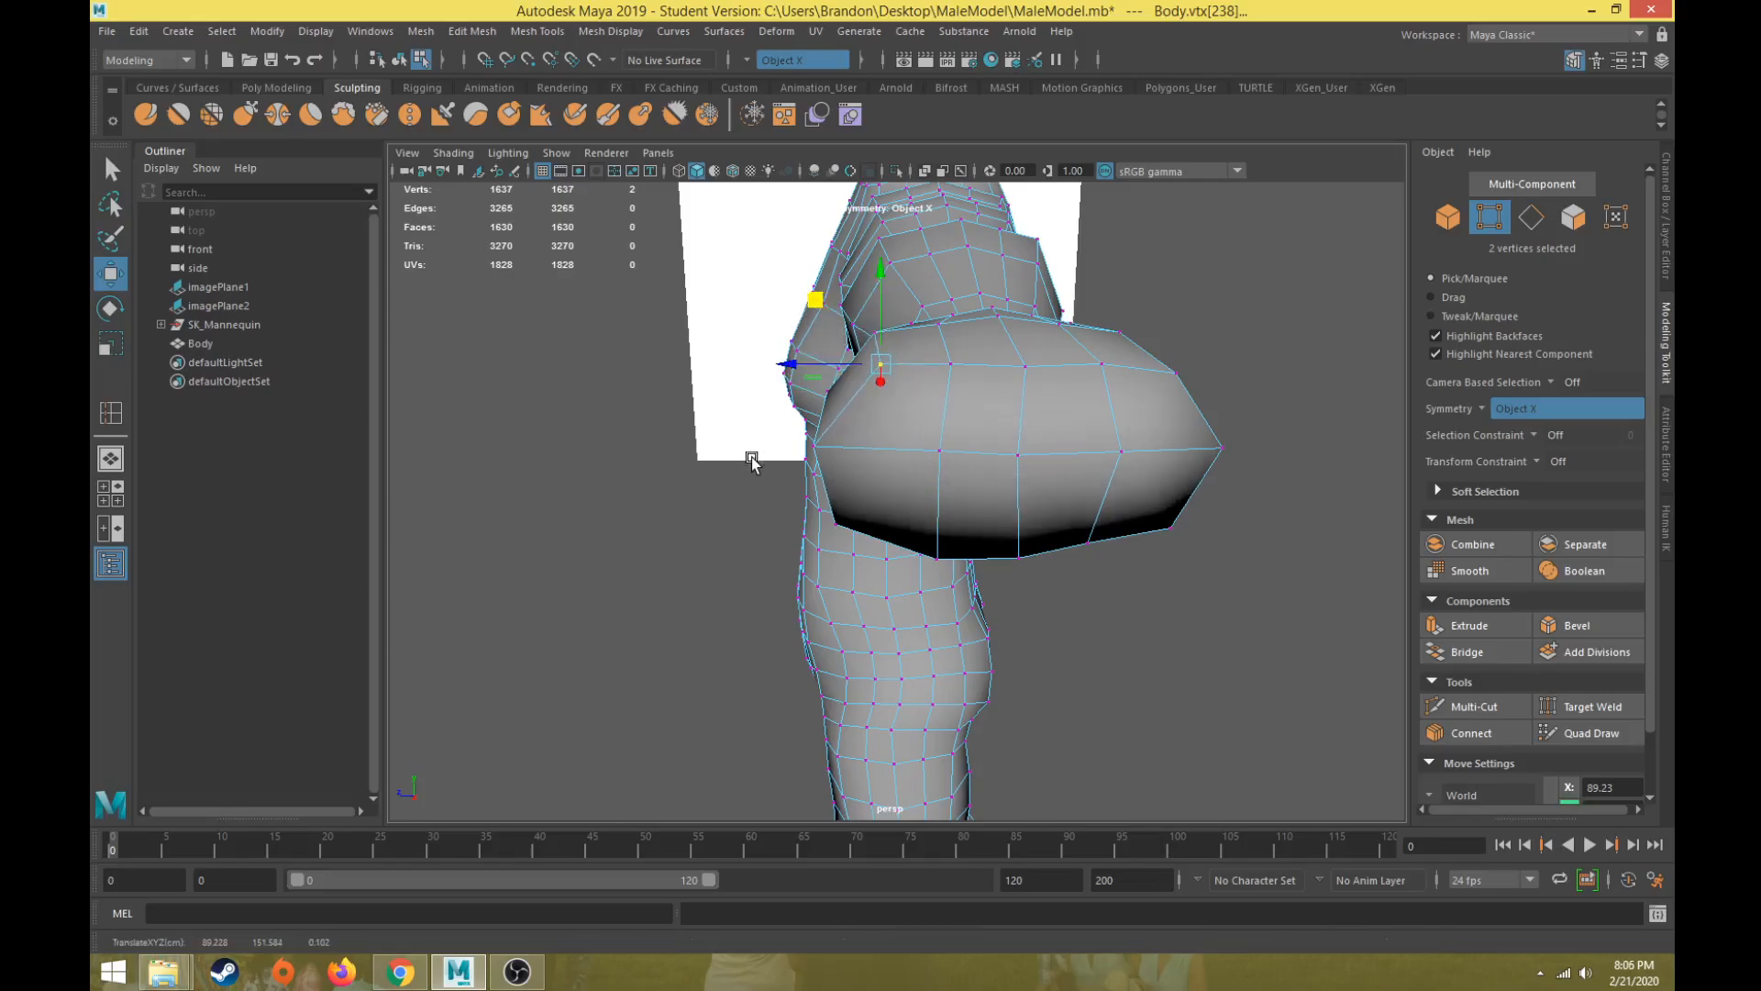
pyautogui.click(815, 444)
pyautogui.moveTo(747, 447); pyautogui.dragTo(799, 447)
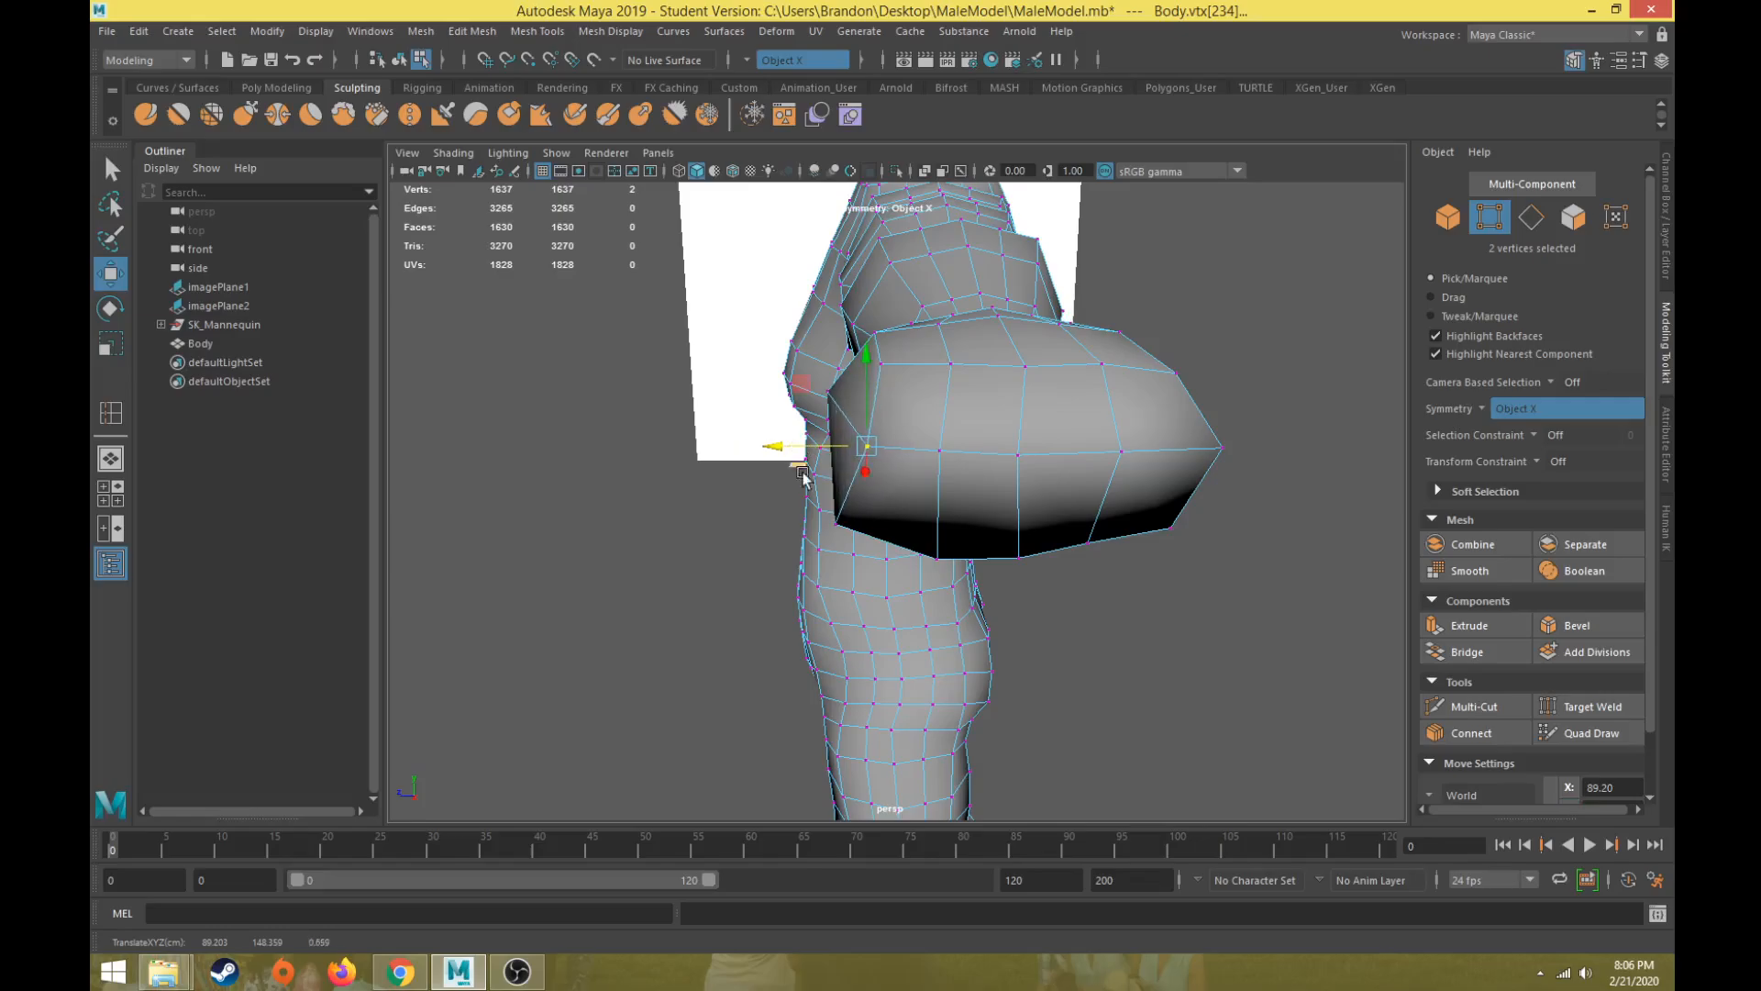
pyautogui.click(838, 523)
pyautogui.moveTo(749, 525); pyautogui.dragTo(786, 525)
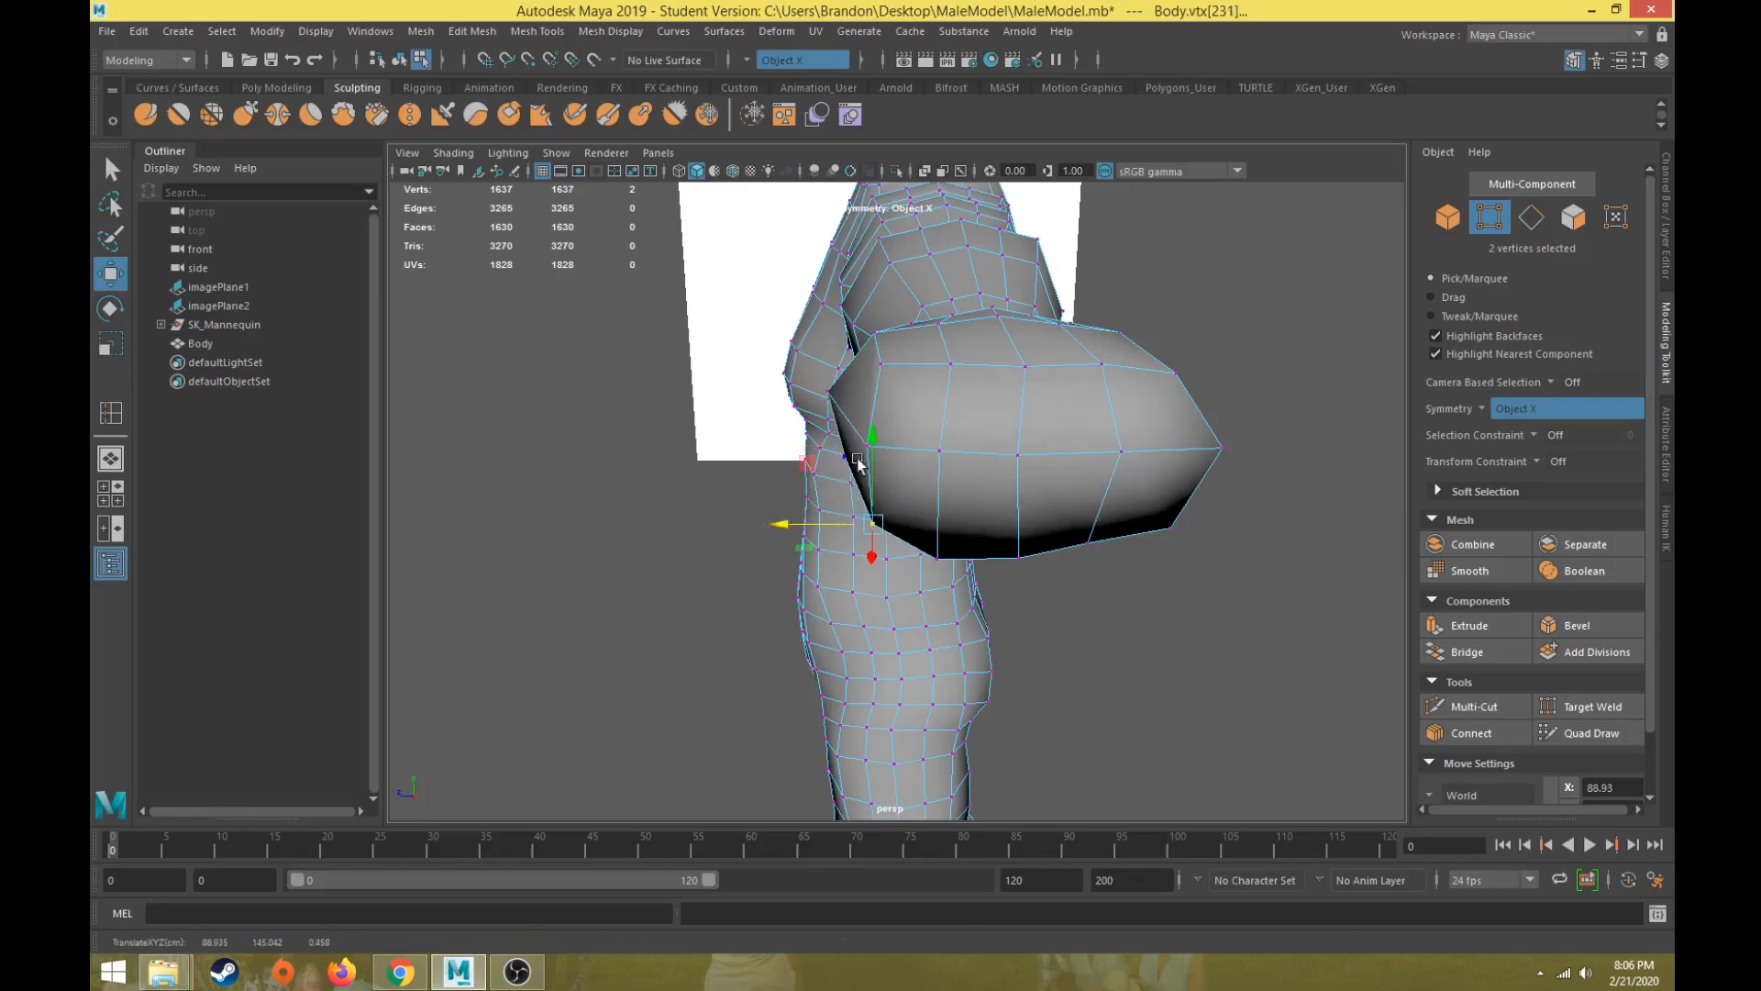
pyautogui.moveTo(871, 442); pyautogui.dragTo(816, 485)
pyautogui.keyDown('alt'); pyautogui.moveTo(817, 485); pyautogui.dragTo(849, 500, button='middle'); pyautogui.keyUp('alt')
pyautogui.keyDown('alt'); pyautogui.moveTo(796, 510); pyautogui.dragTo(734, 489); pyautogui.keyUp('alt')
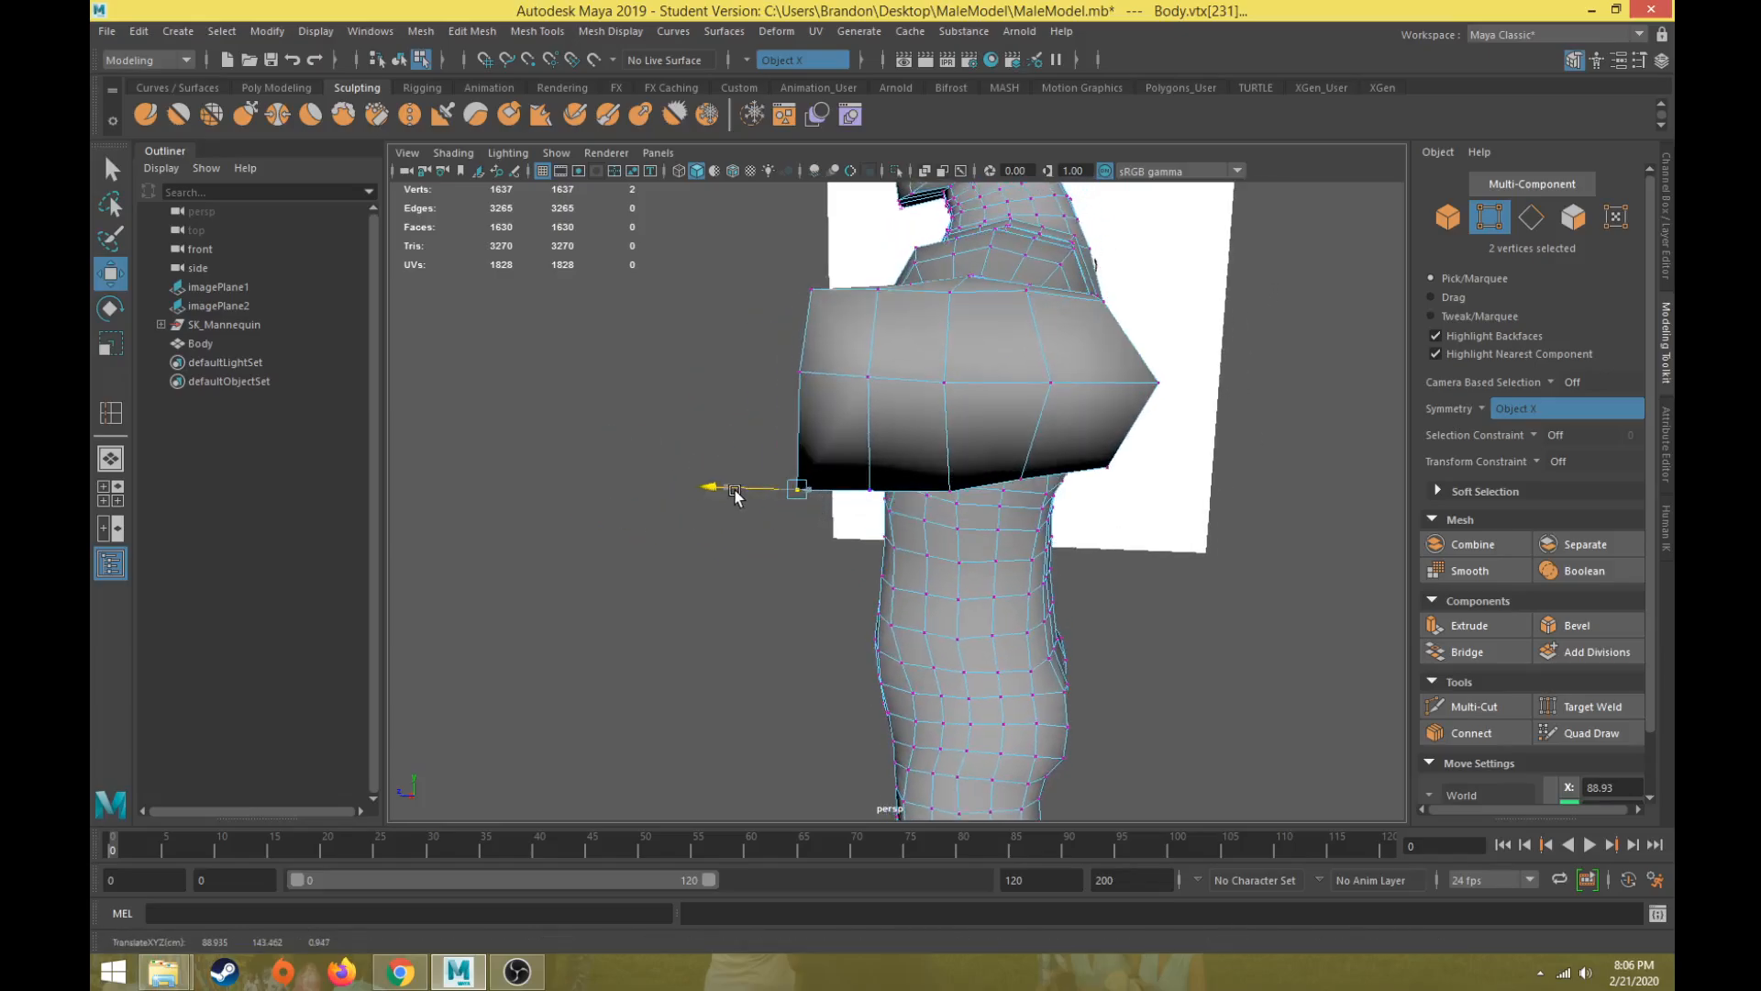
# Step: Align the lower, middle and upper vertices of the hand end's back inner loop into a straight column
pyautogui.click(1021, 484)
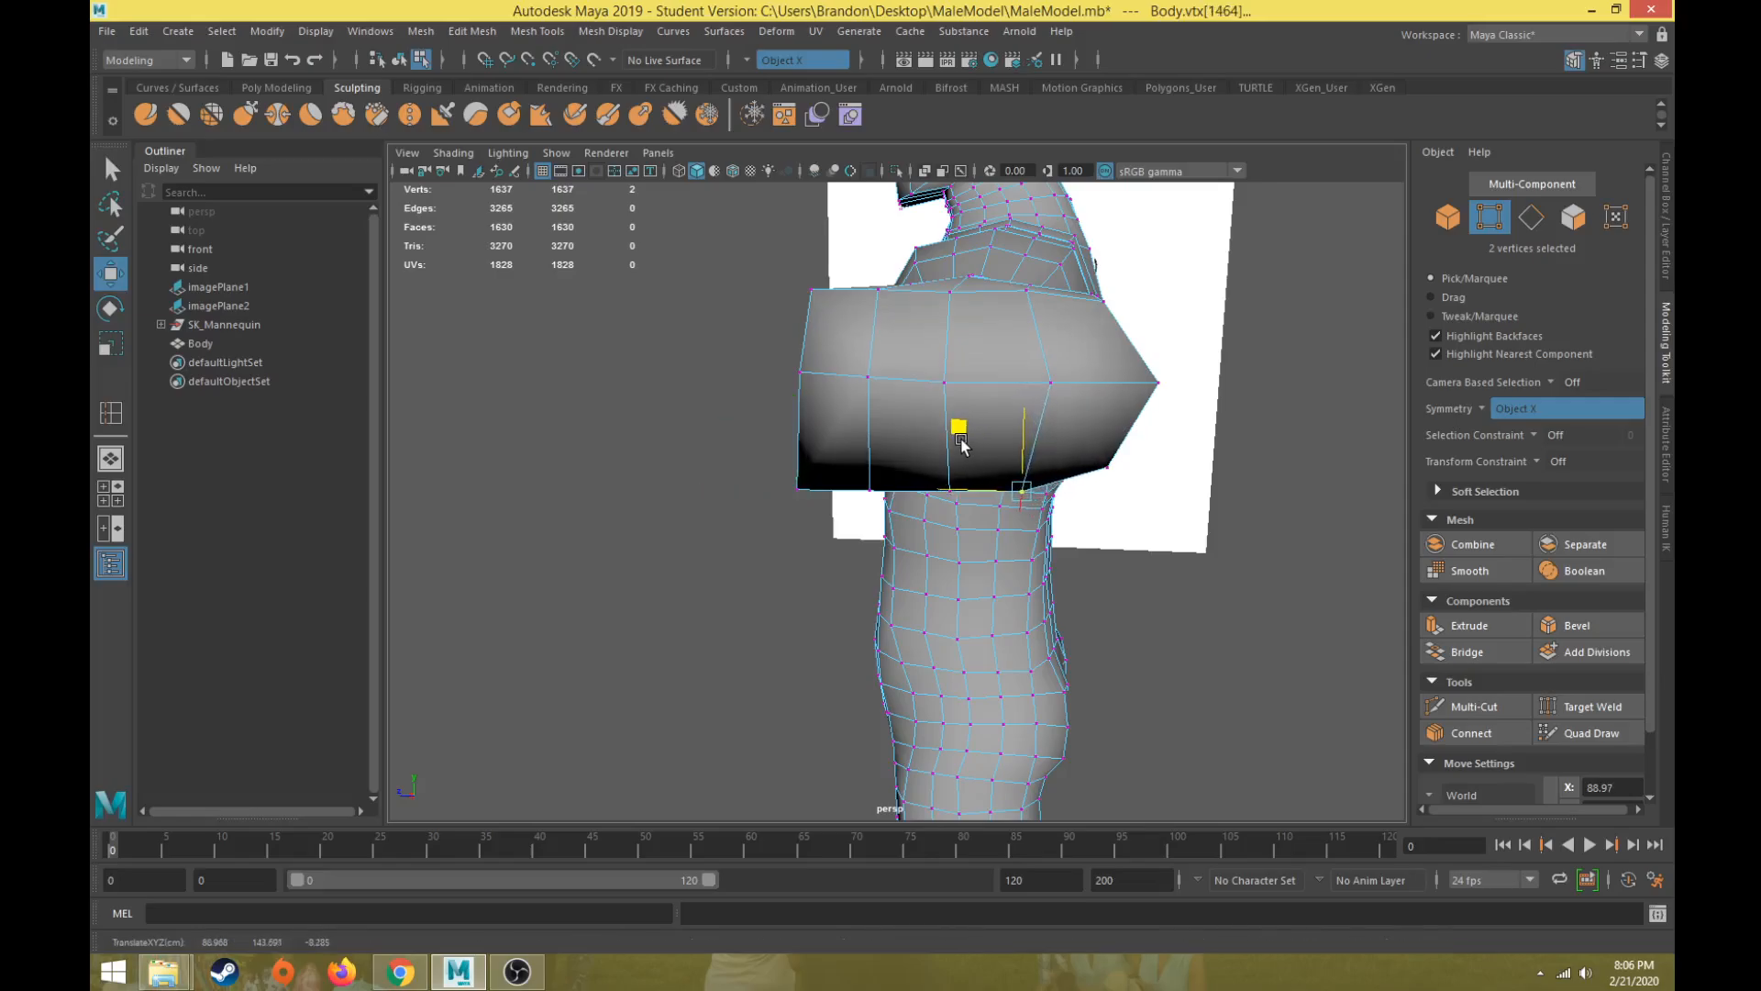
pyautogui.click(1051, 383)
pyautogui.moveTo(960, 382); pyautogui.dragTo(941, 396)
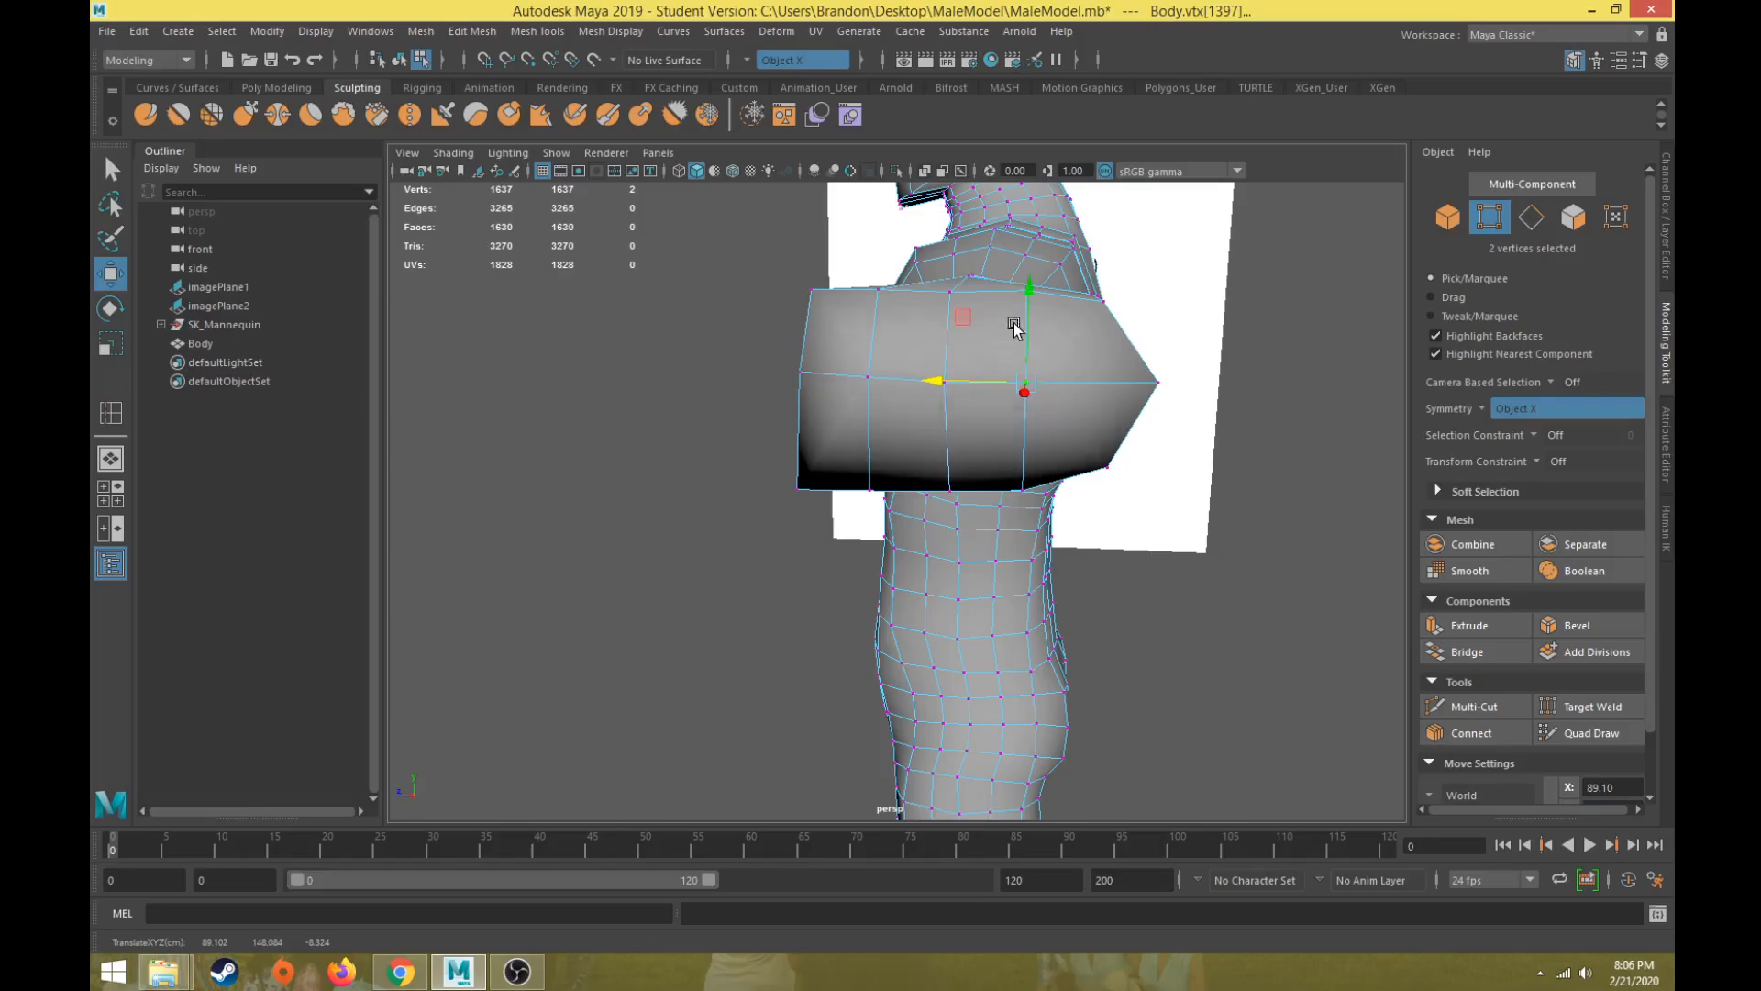
pyautogui.click(1024, 290)
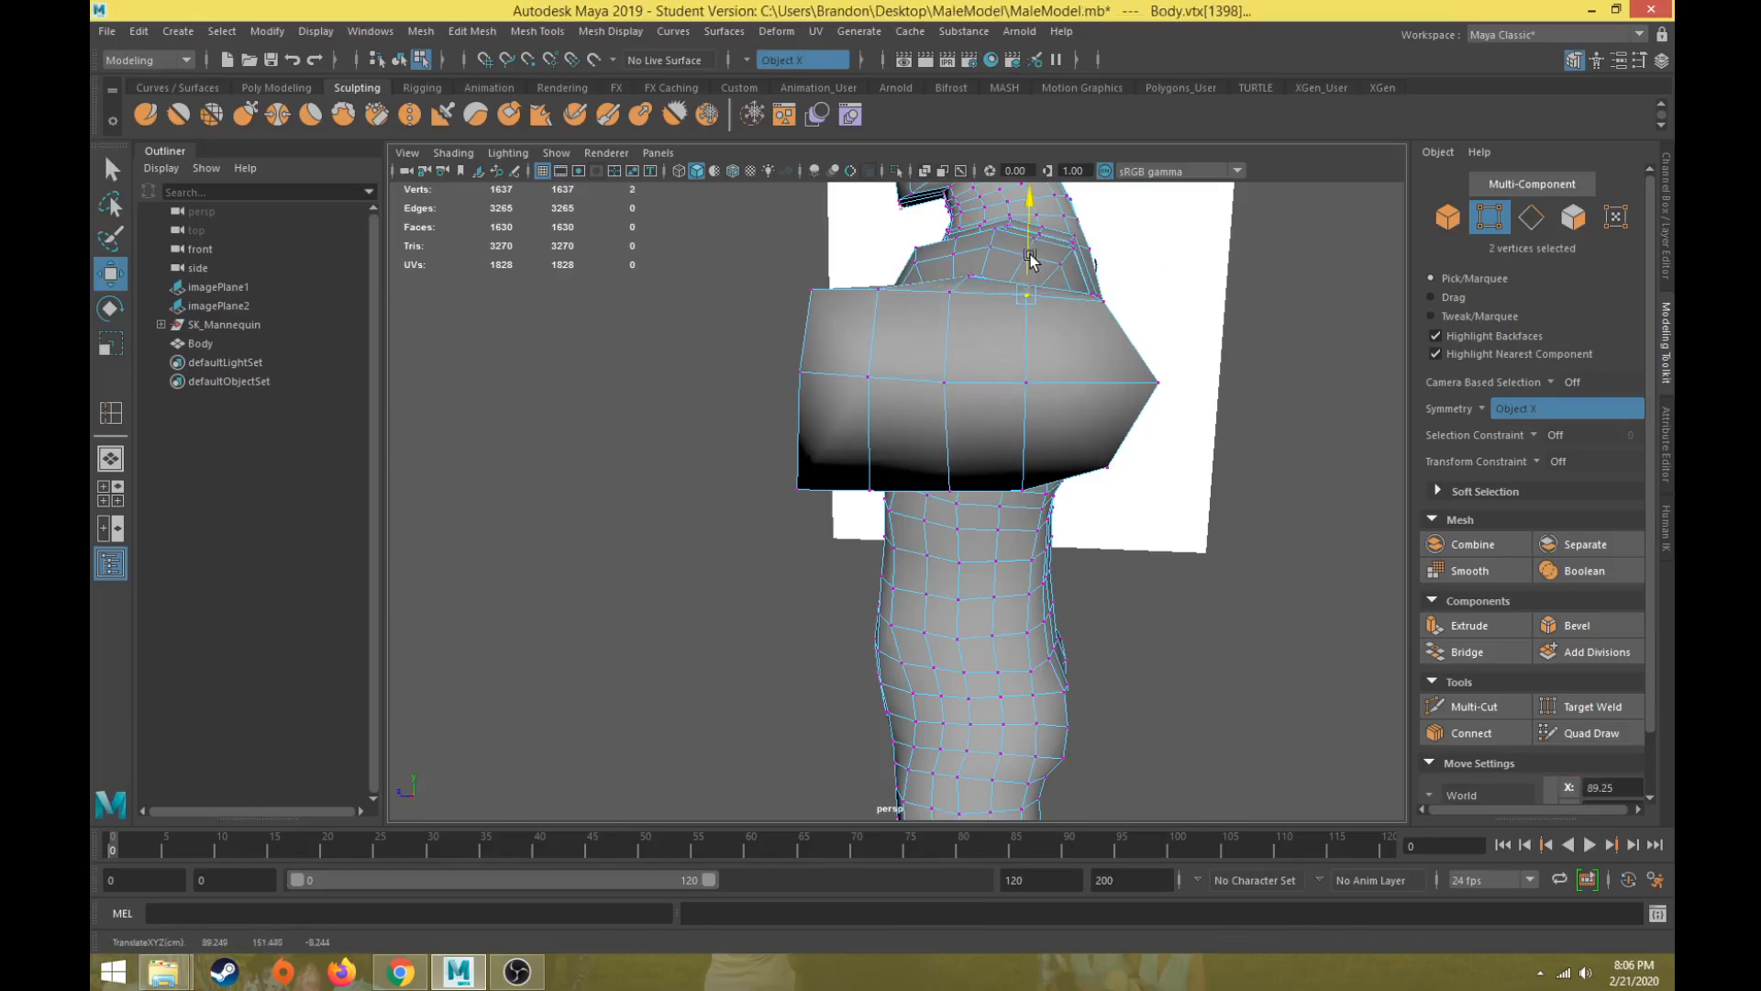
# Step: Align the upper, middle and lower vertices along the back edge of the hand's end into a straight column
pyautogui.click(1098, 301)
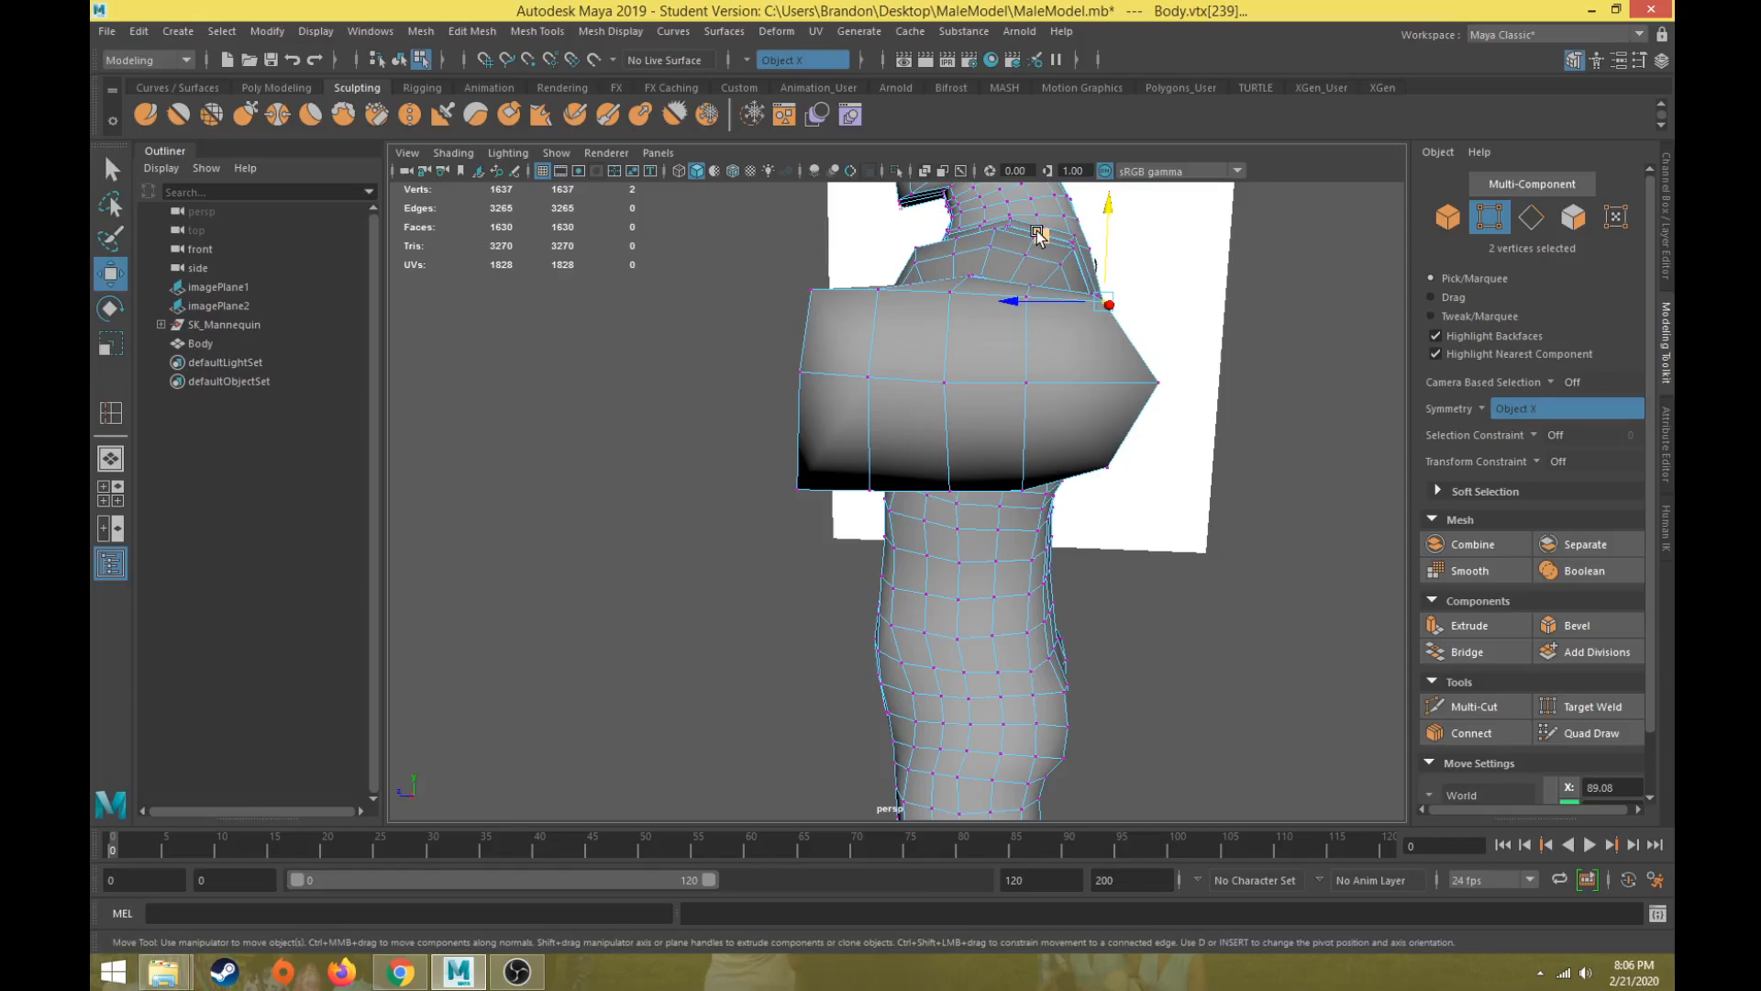
pyautogui.click(1157, 383)
pyautogui.moveTo(1069, 382); pyautogui.dragTo(982, 395)
pyautogui.click(1109, 468)
pyautogui.moveTo(982, 394); pyautogui.dragTo(918, 397, button='right')
# Step: Select the vertex rows across the hand's end one at a time and level them with the Scale and Move tools
pyautogui.keyDown('alt'); pyautogui.moveTo(918, 396); pyautogui.dragTo(688, 390); pyautogui.keyUp('alt')
pyautogui.keyDown('alt'); pyautogui.moveTo(688, 390); pyautogui.dragTo(931, 435, button='middle'); pyautogui.keyUp('alt')
pyautogui.moveTo(545, 306); pyautogui.dragTo(693, 374)
pyautogui.keyDown('alt'); pyautogui.moveTo(692, 375); pyautogui.dragTo(709, 495); pyautogui.keyUp('alt')
pyautogui.press('r')
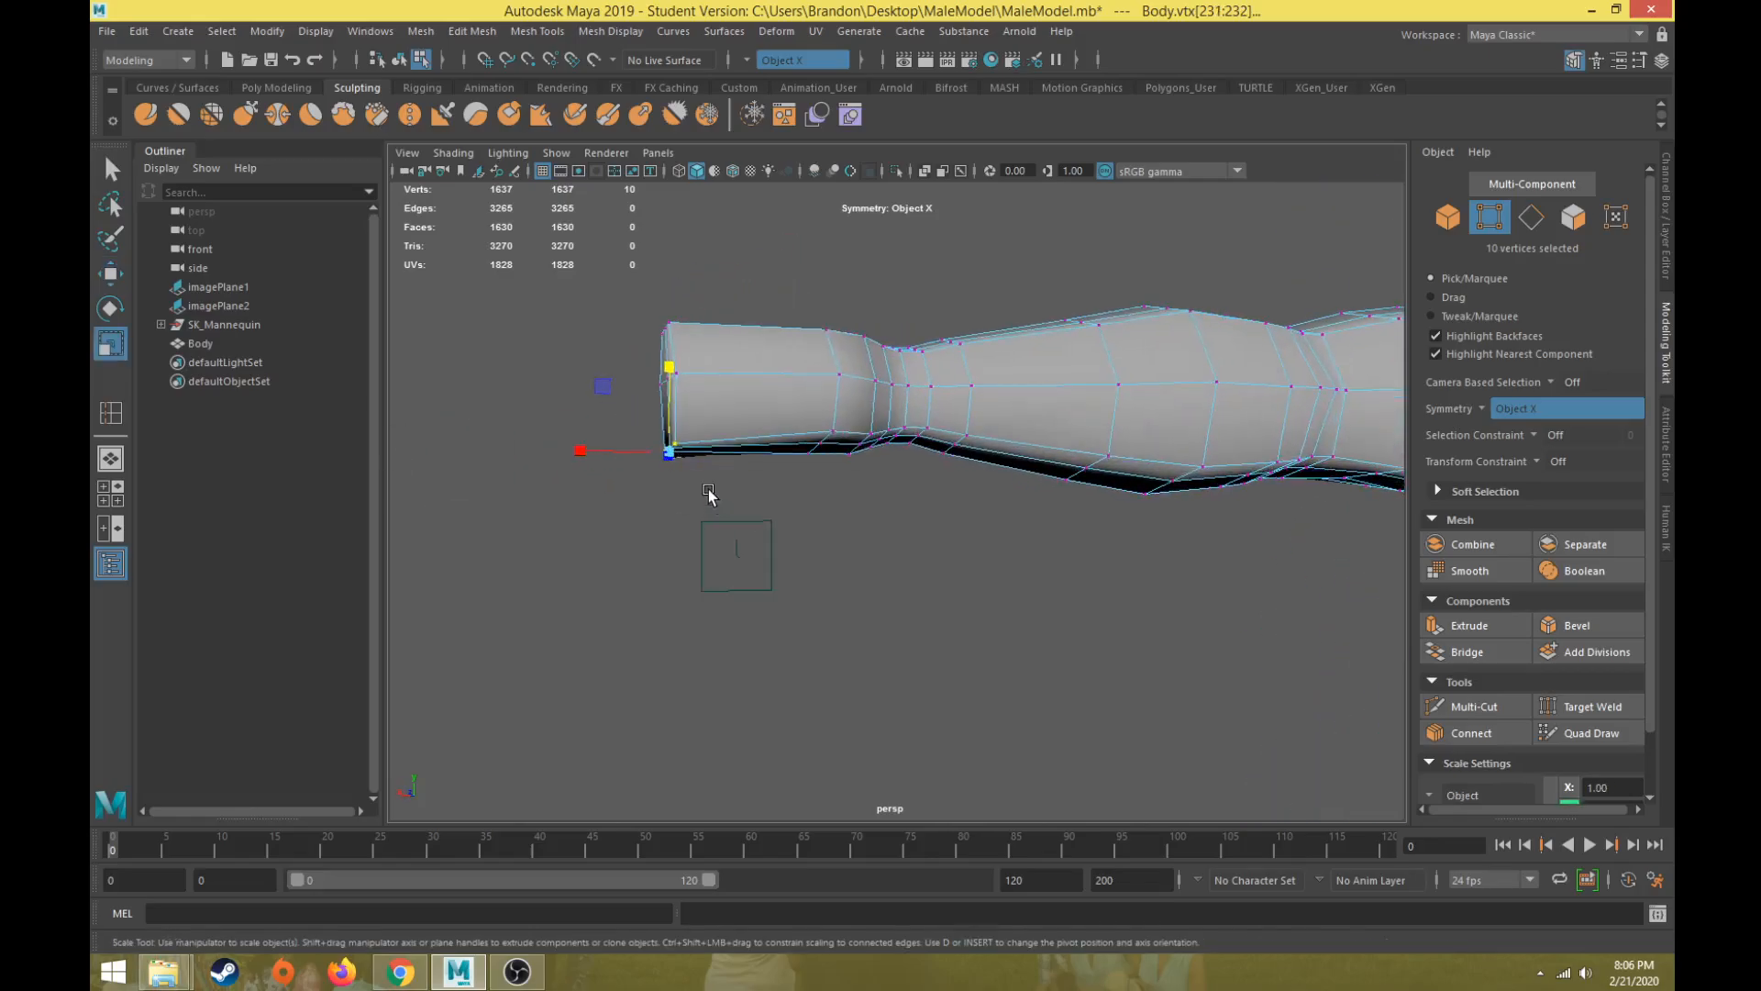
pyautogui.keyDown('alt'); pyautogui.moveTo(667, 367); pyautogui.dragTo(673, 453); pyautogui.keyUp('alt')
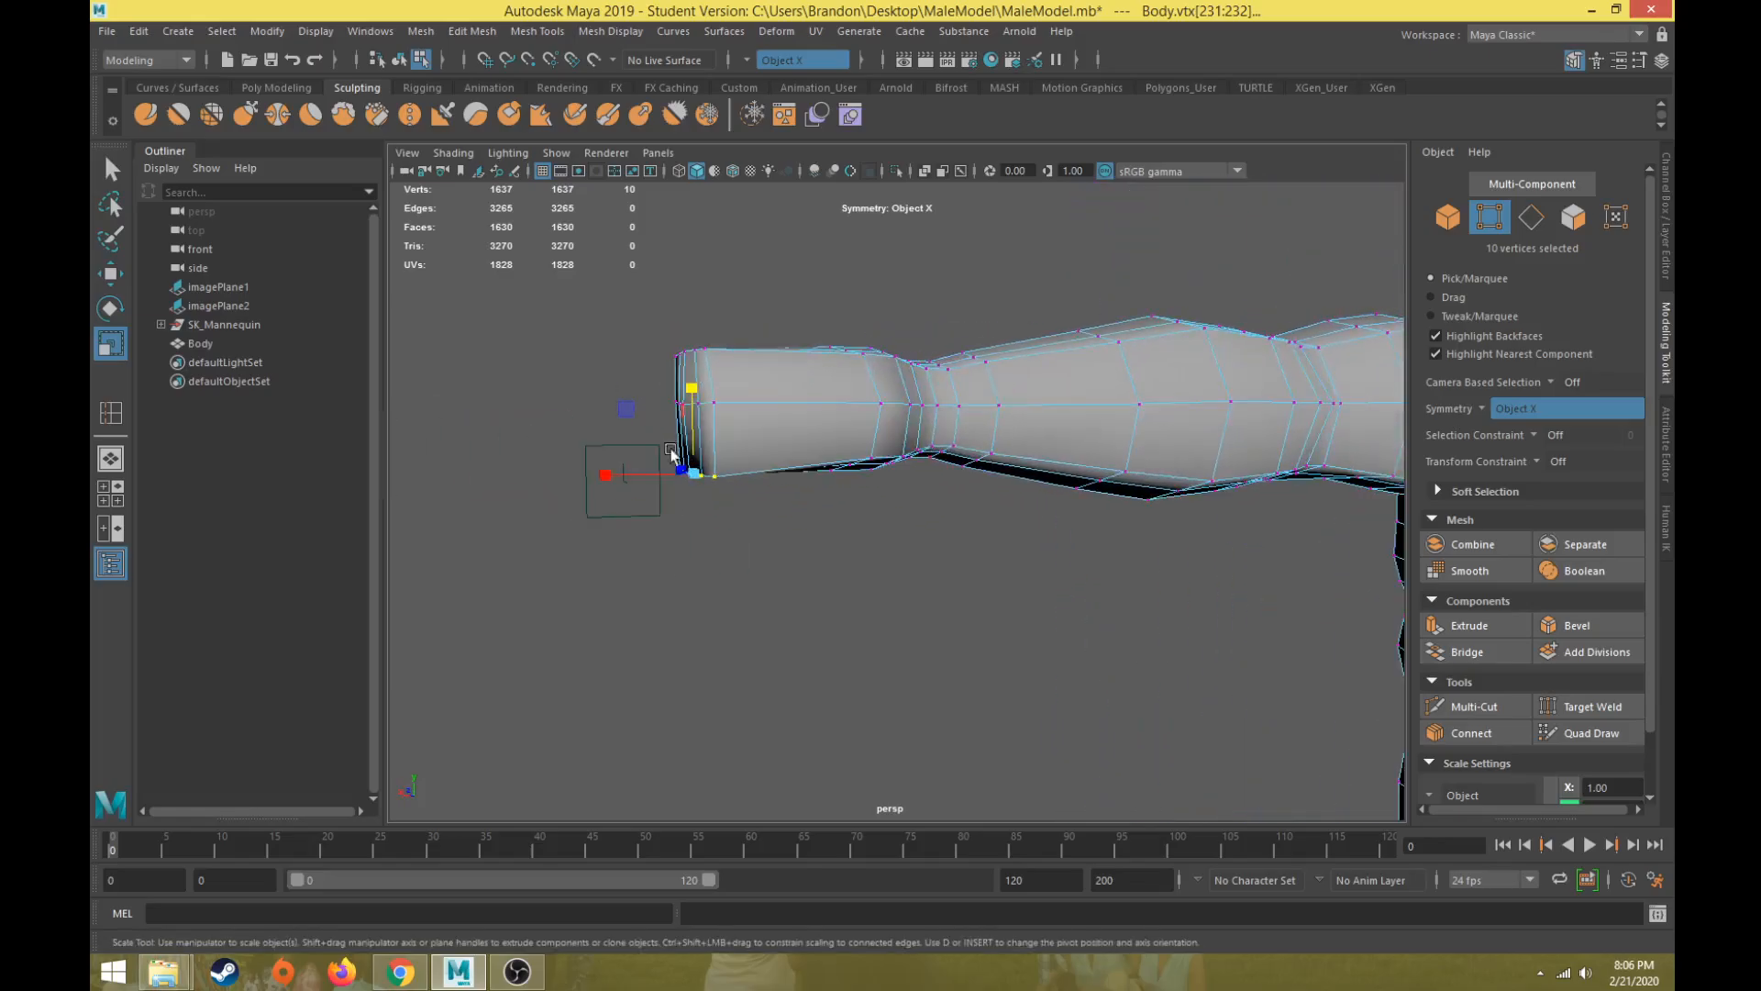
pyautogui.moveTo(622, 384); pyautogui.dragTo(725, 417)
pyautogui.press('w')
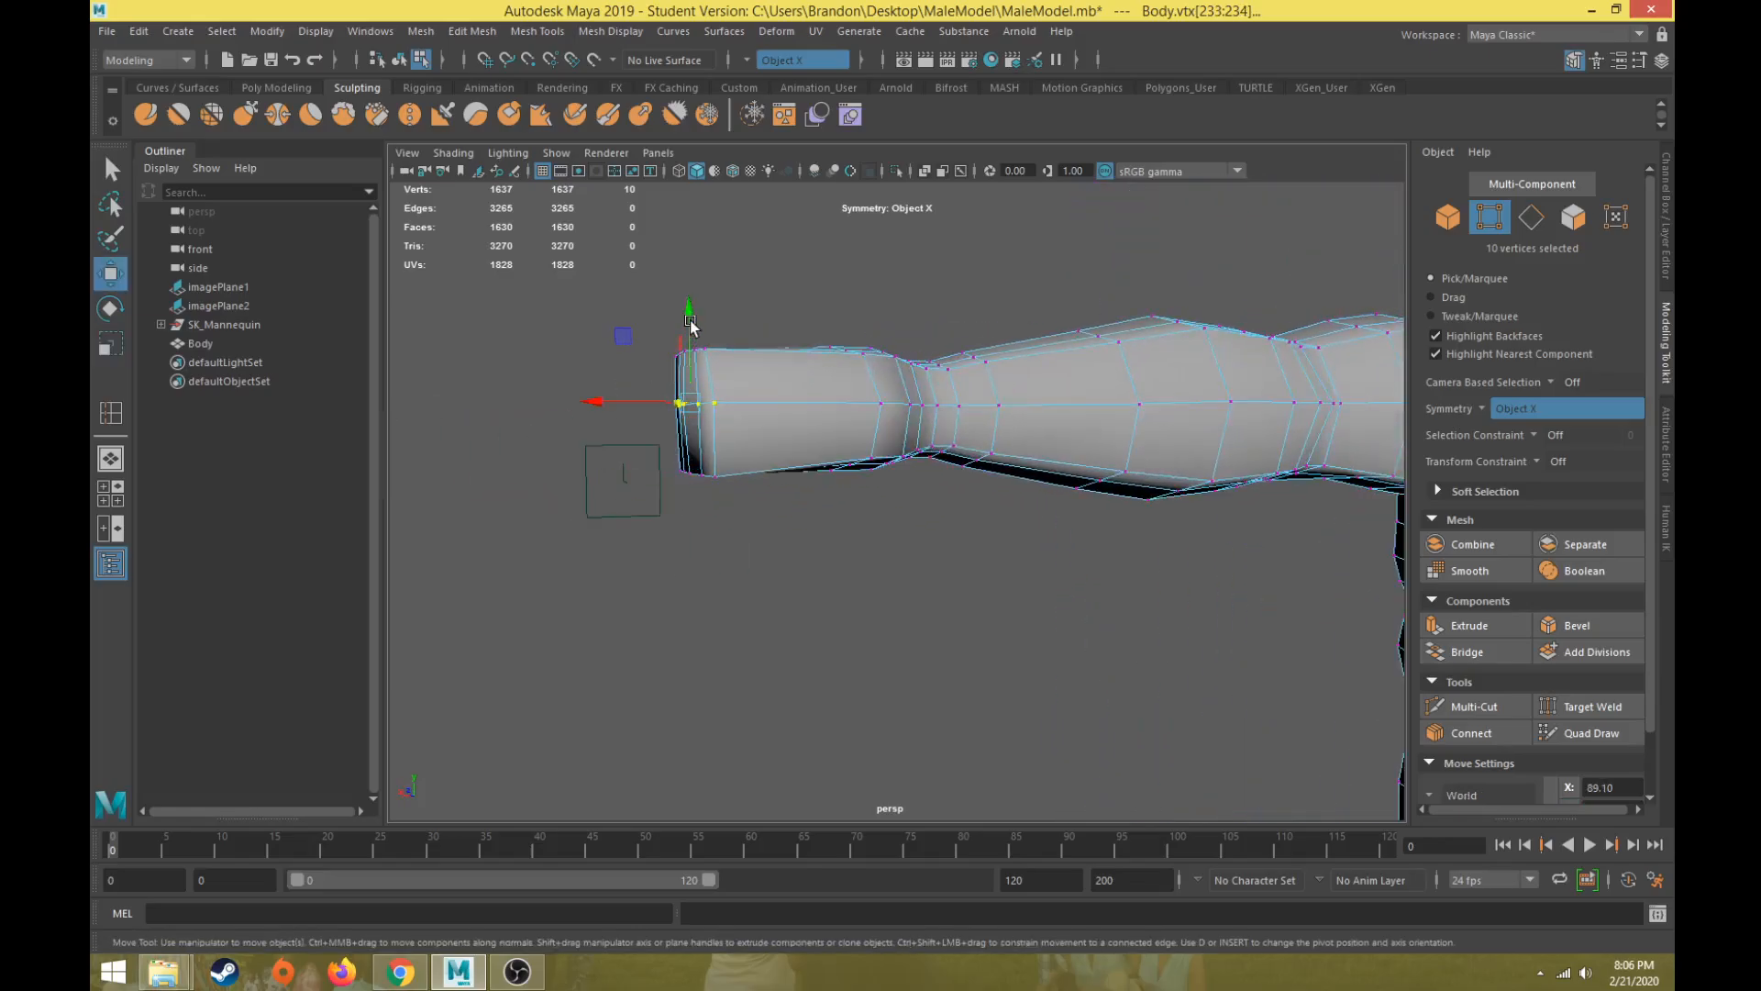
# Step: Scale all the end vertices of the hand down vertically to thin its tip, and adjust their height
pyautogui.moveTo(689, 320); pyautogui.dragTo(965, 449)
pyautogui.press('r')
pyautogui.keyDown('alt'); pyautogui.moveTo(965, 449); pyautogui.dragTo(689, 382); pyautogui.keyUp('alt')
pyautogui.press('w')
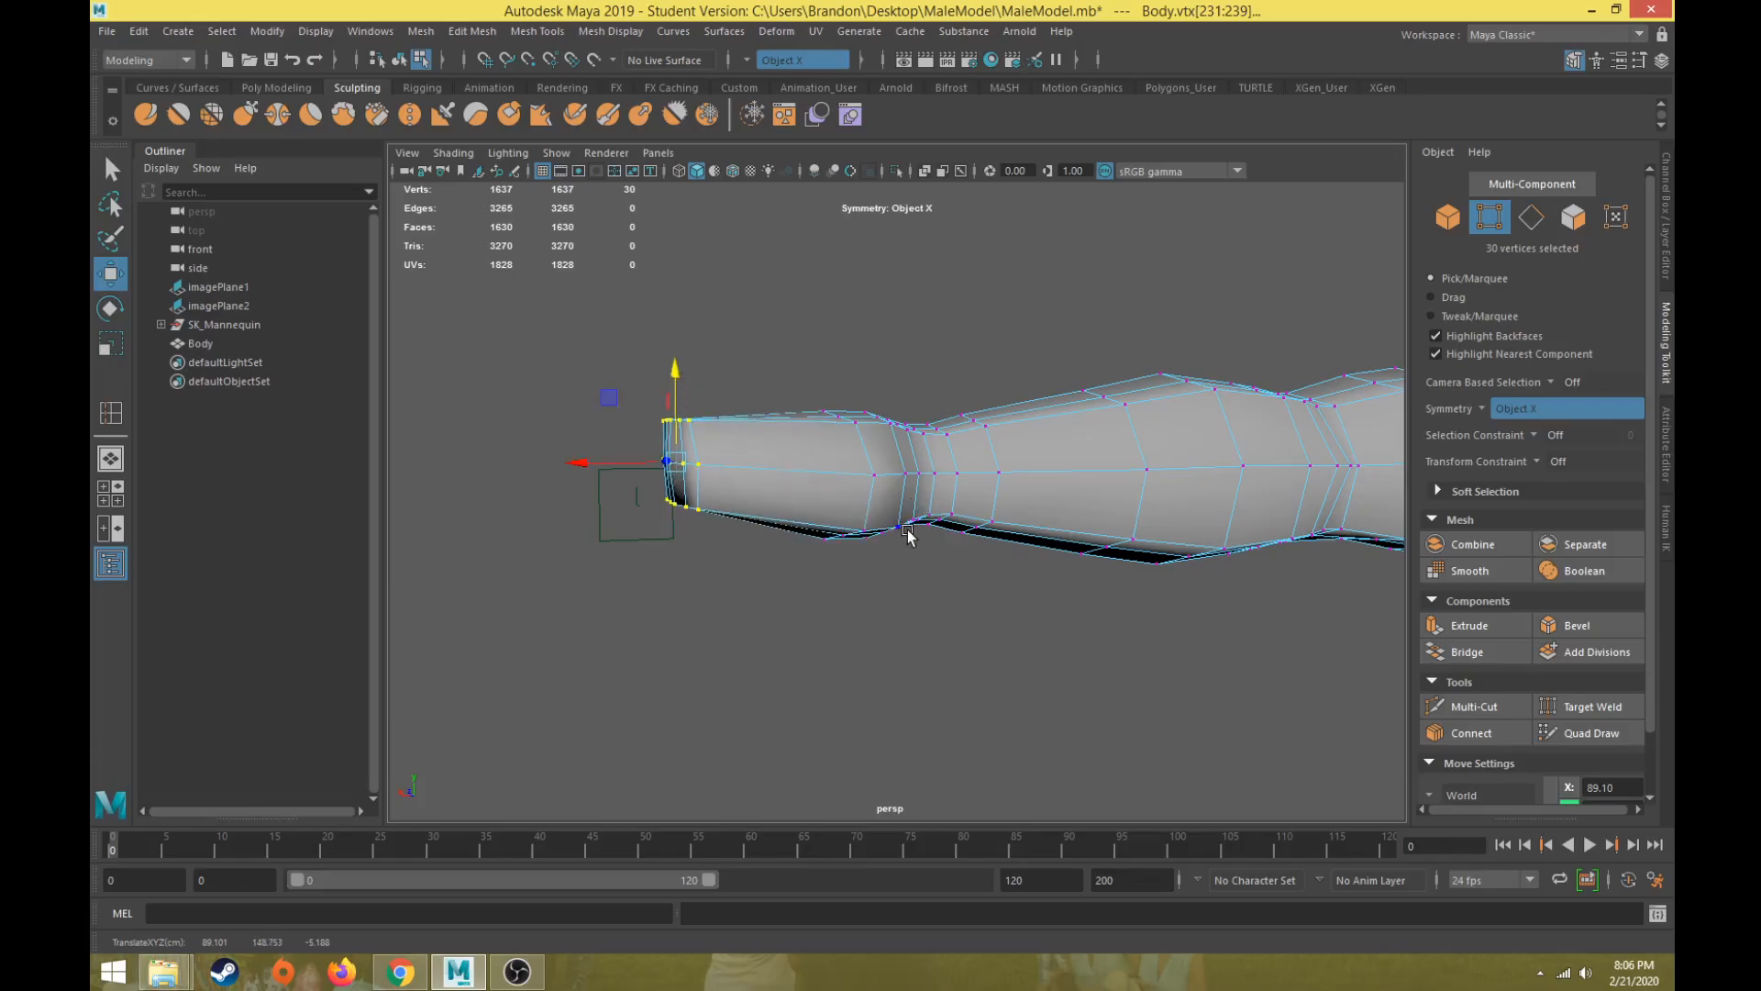
# Step: Straighten the front and back corner vertex columns of the hand's end by scaling each one flat
pyautogui.keyDown('alt'); pyautogui.moveTo(695, 493); pyautogui.dragTo(780, 530); pyautogui.keyUp('alt')
pyautogui.click(769, 537)
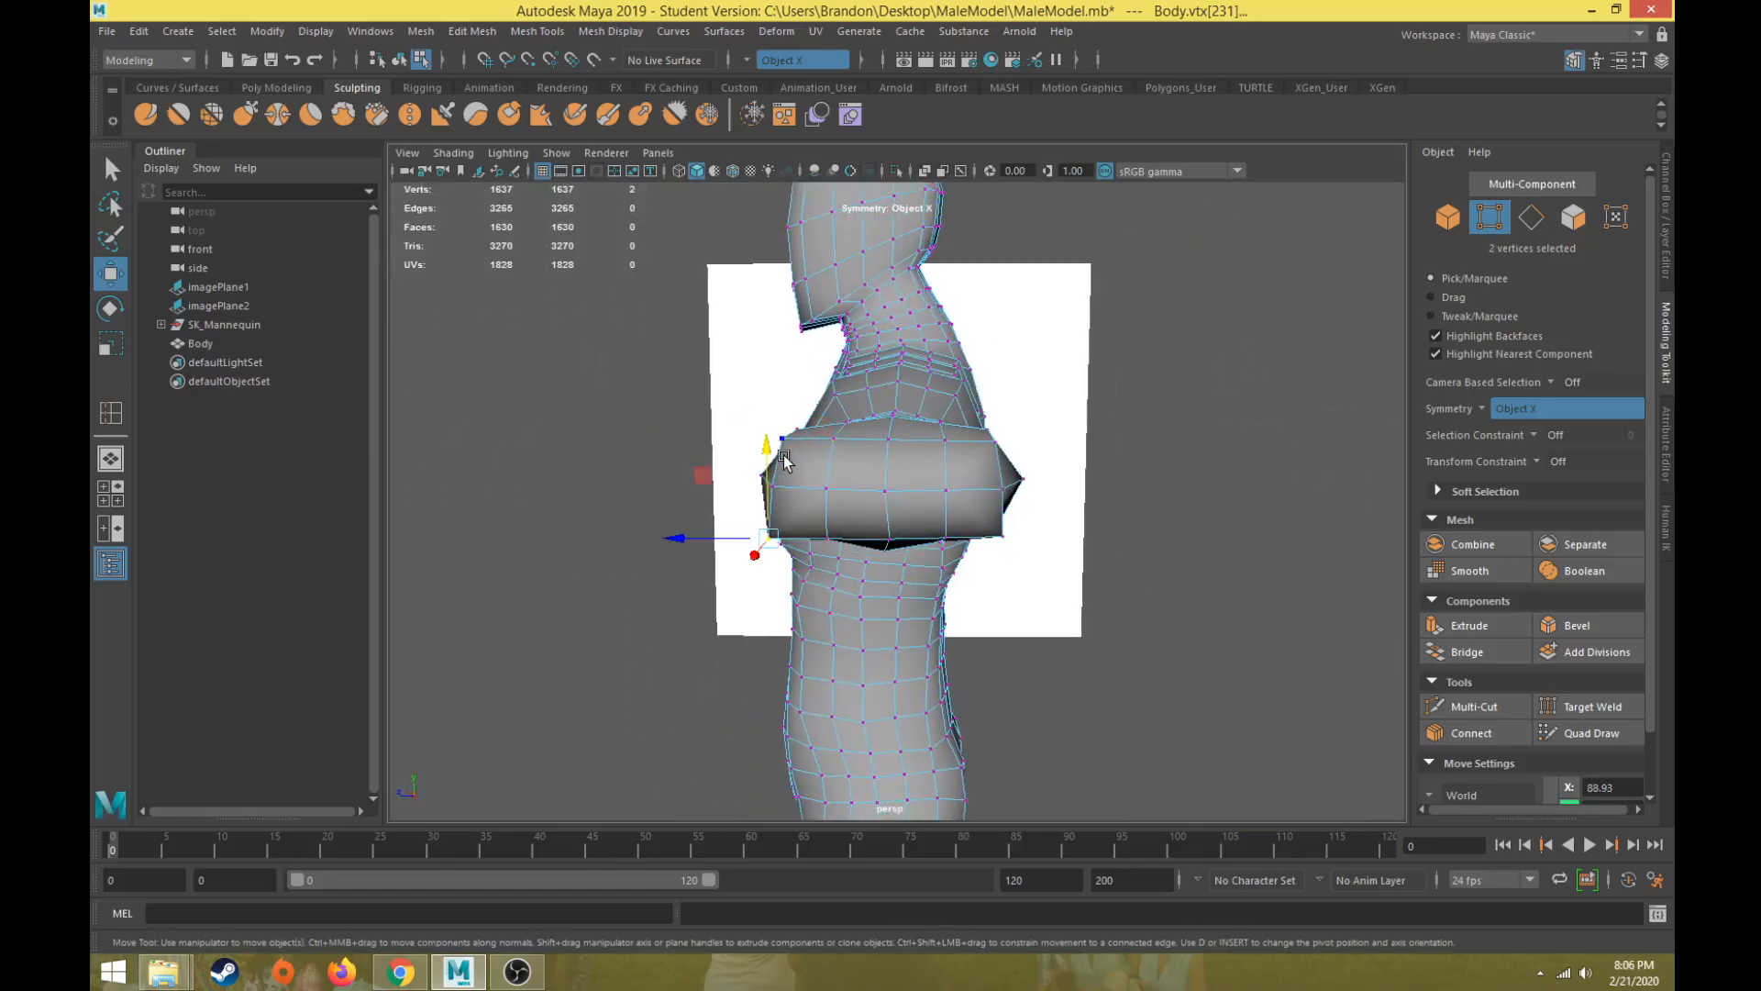
pyautogui.keyDown('alt'); pyautogui.moveTo(779, 458); pyautogui.dragTo(781, 601); pyautogui.keyUp('alt')
pyautogui.keyDown('alt'); pyautogui.moveTo(782, 601); pyautogui.dragTo(782, 607, button='middle'); pyautogui.keyUp('alt')
pyautogui.moveTo(743, 655); pyautogui.dragTo(799, 708)
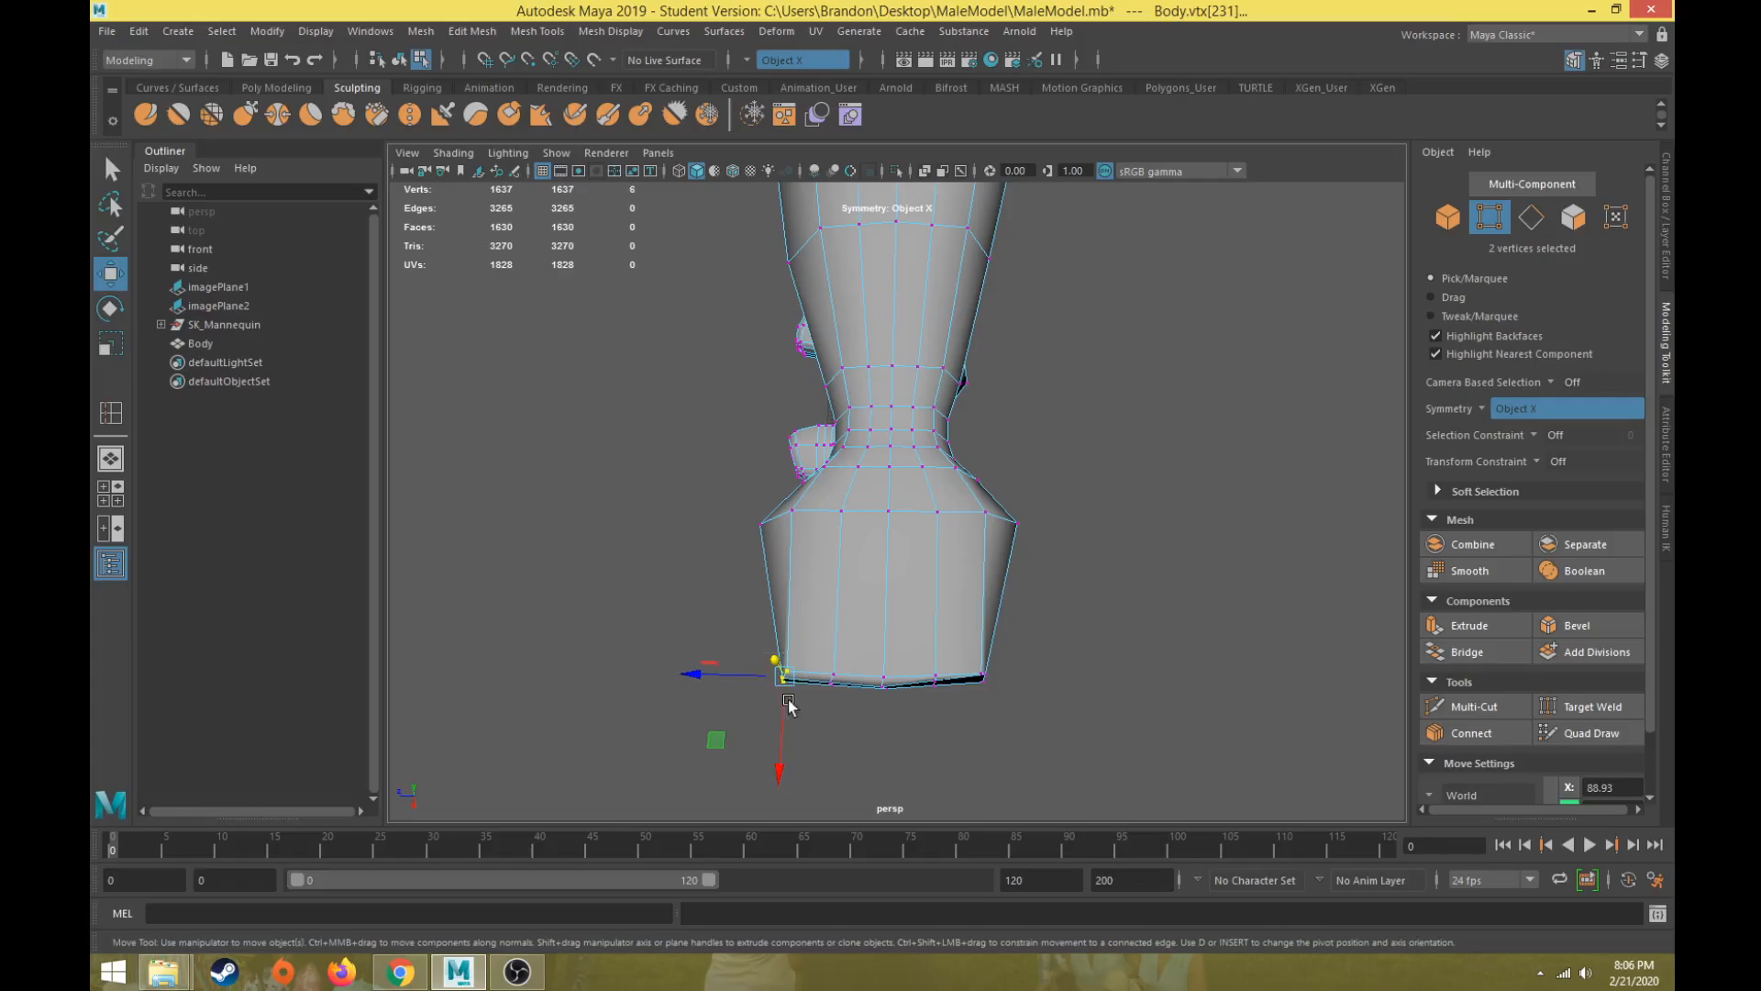
pyautogui.press('r')
pyautogui.moveTo(707, 673); pyautogui.dragTo(767, 672)
pyautogui.moveTo(1037, 727); pyautogui.dragTo(1038, 729)
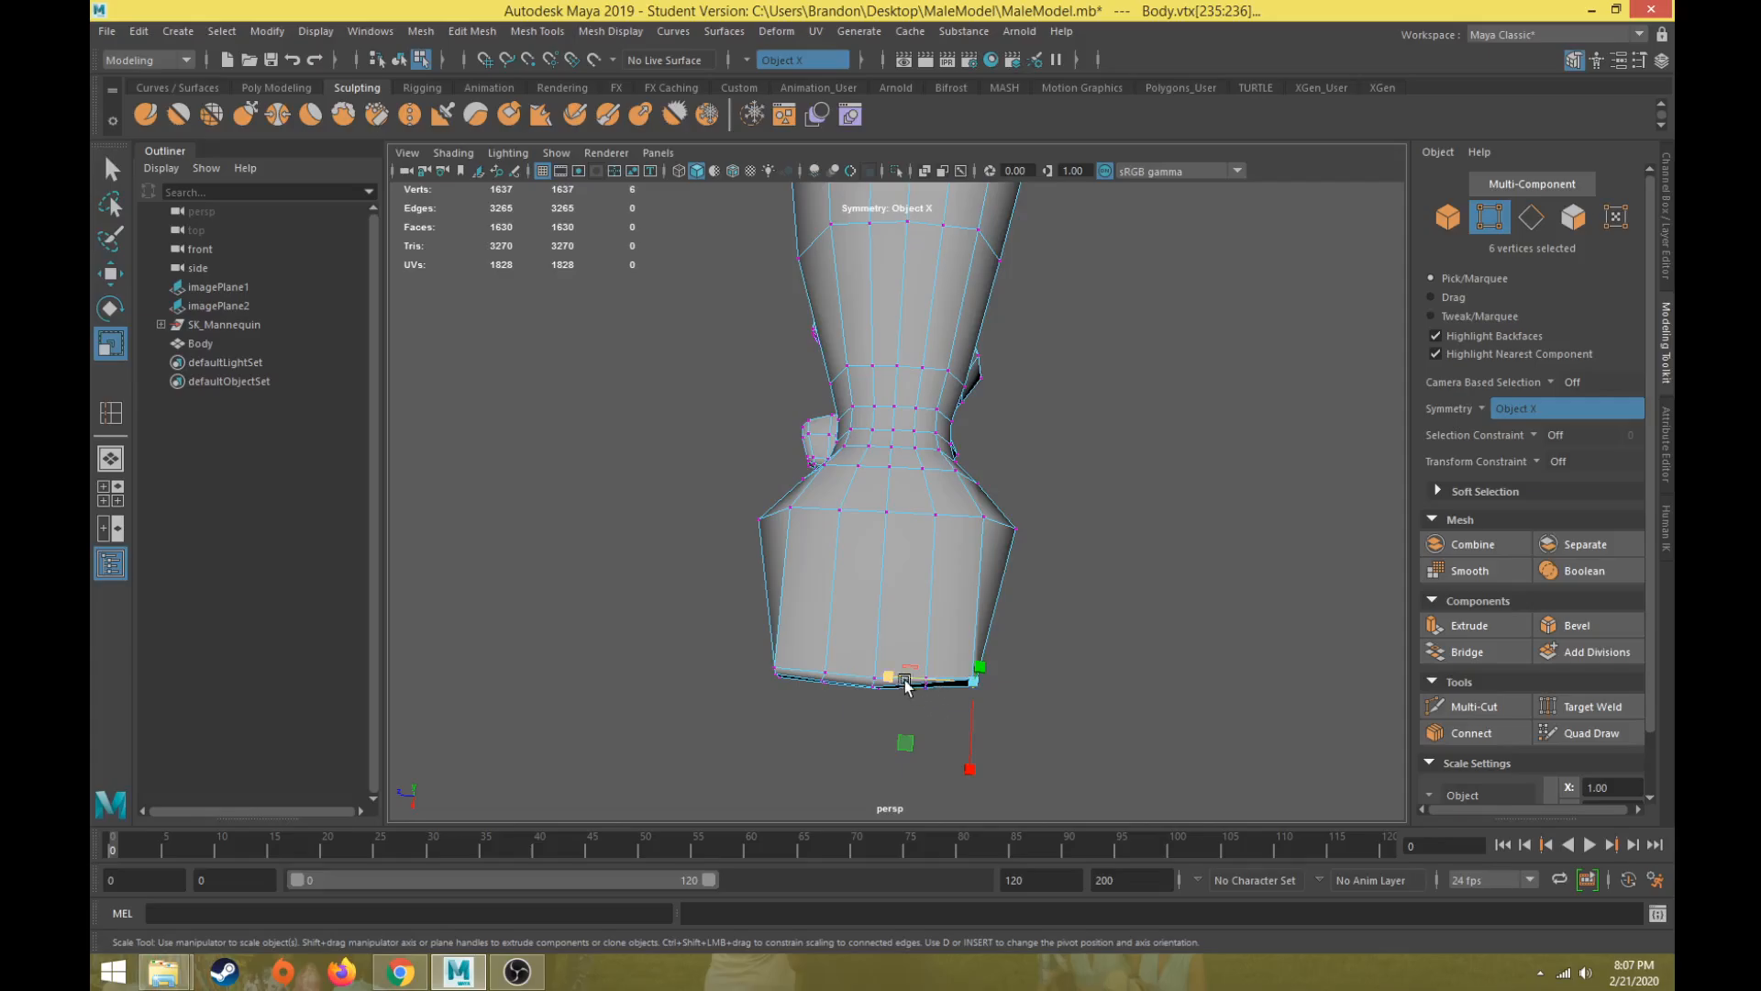
# Step: Select all the vertices of the hand's end and scale them flat along the arm's length axis
pyautogui.keyDown('alt'); pyautogui.moveTo(908, 740); pyautogui.dragTo(838, 716); pyautogui.keyUp('alt')
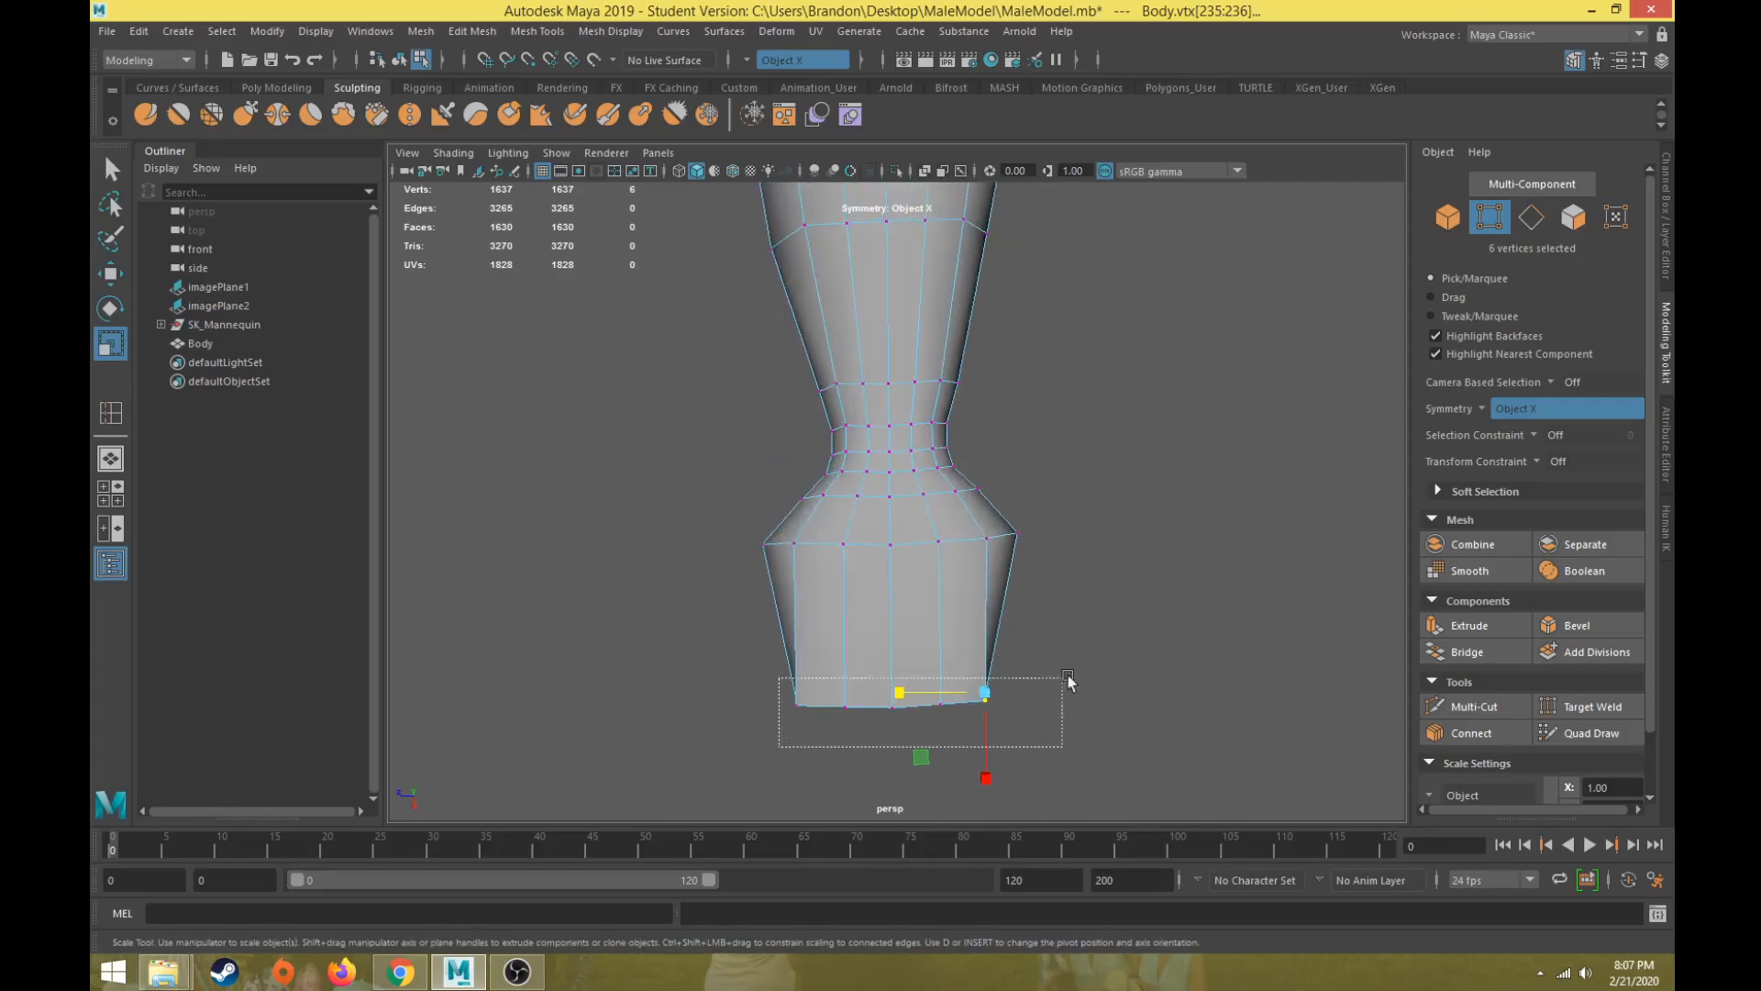
pyautogui.moveTo(895, 779); pyautogui.dragTo(900, 701)
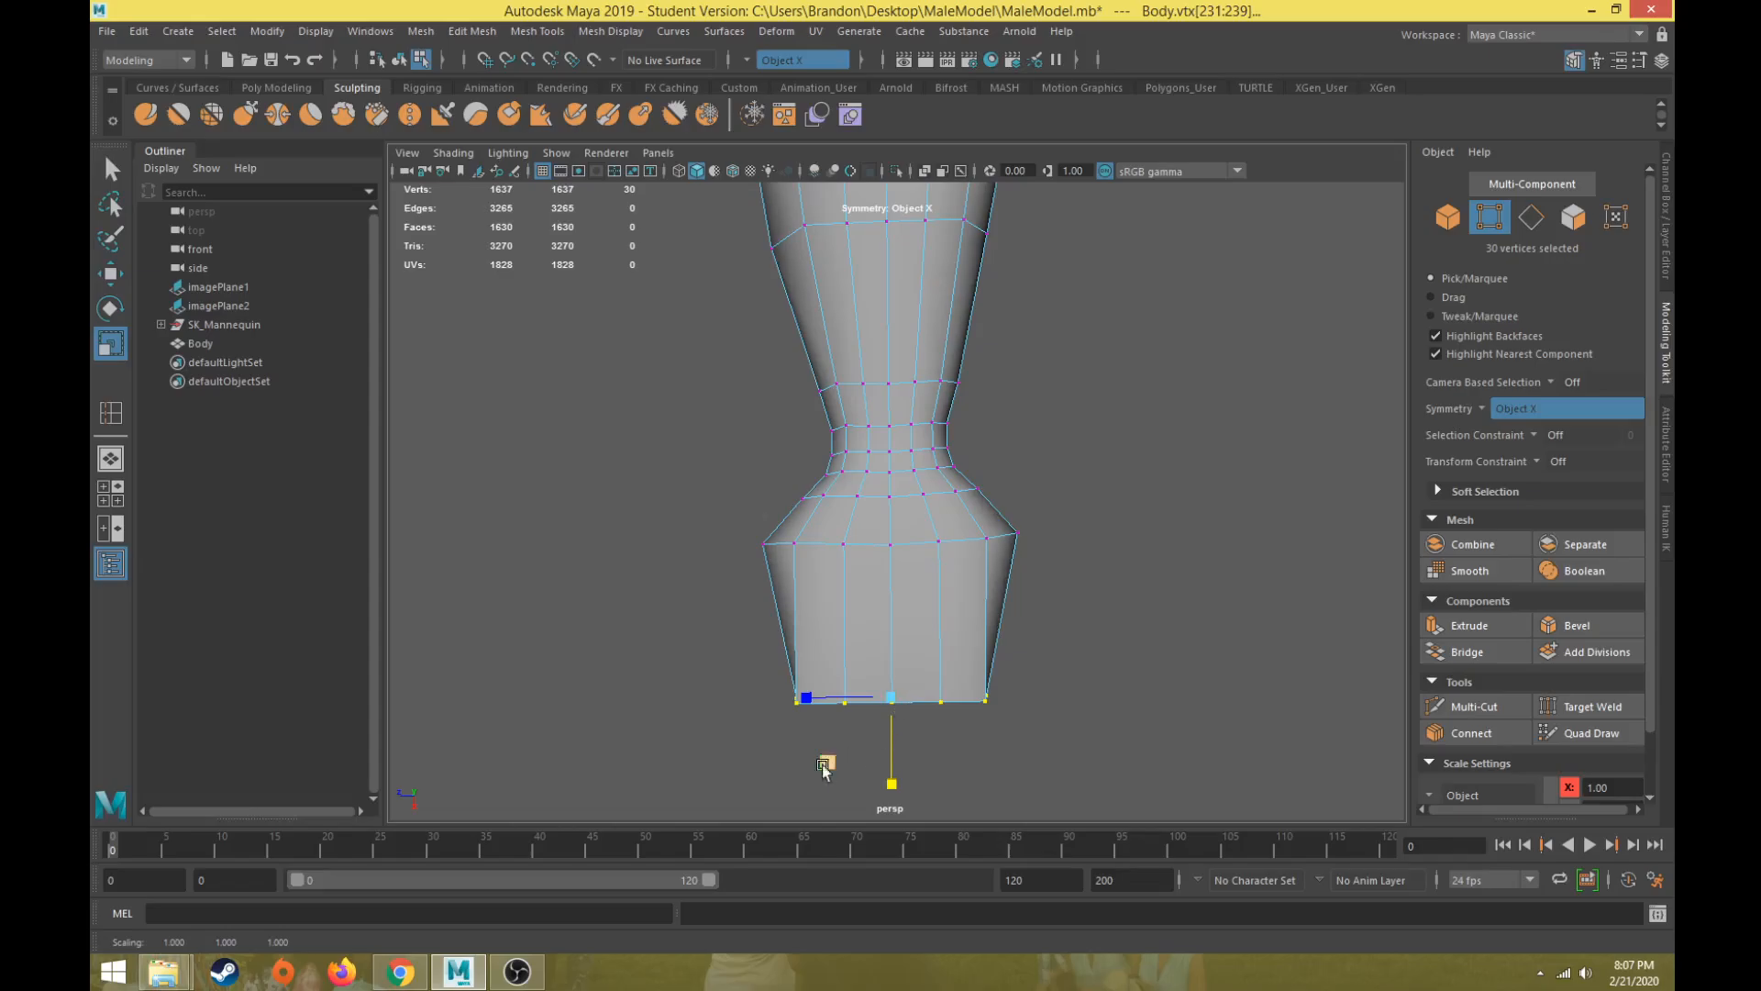
pyautogui.keyDown('alt'); pyautogui.moveTo(823, 769); pyautogui.dragTo(875, 588); pyautogui.keyUp('alt')
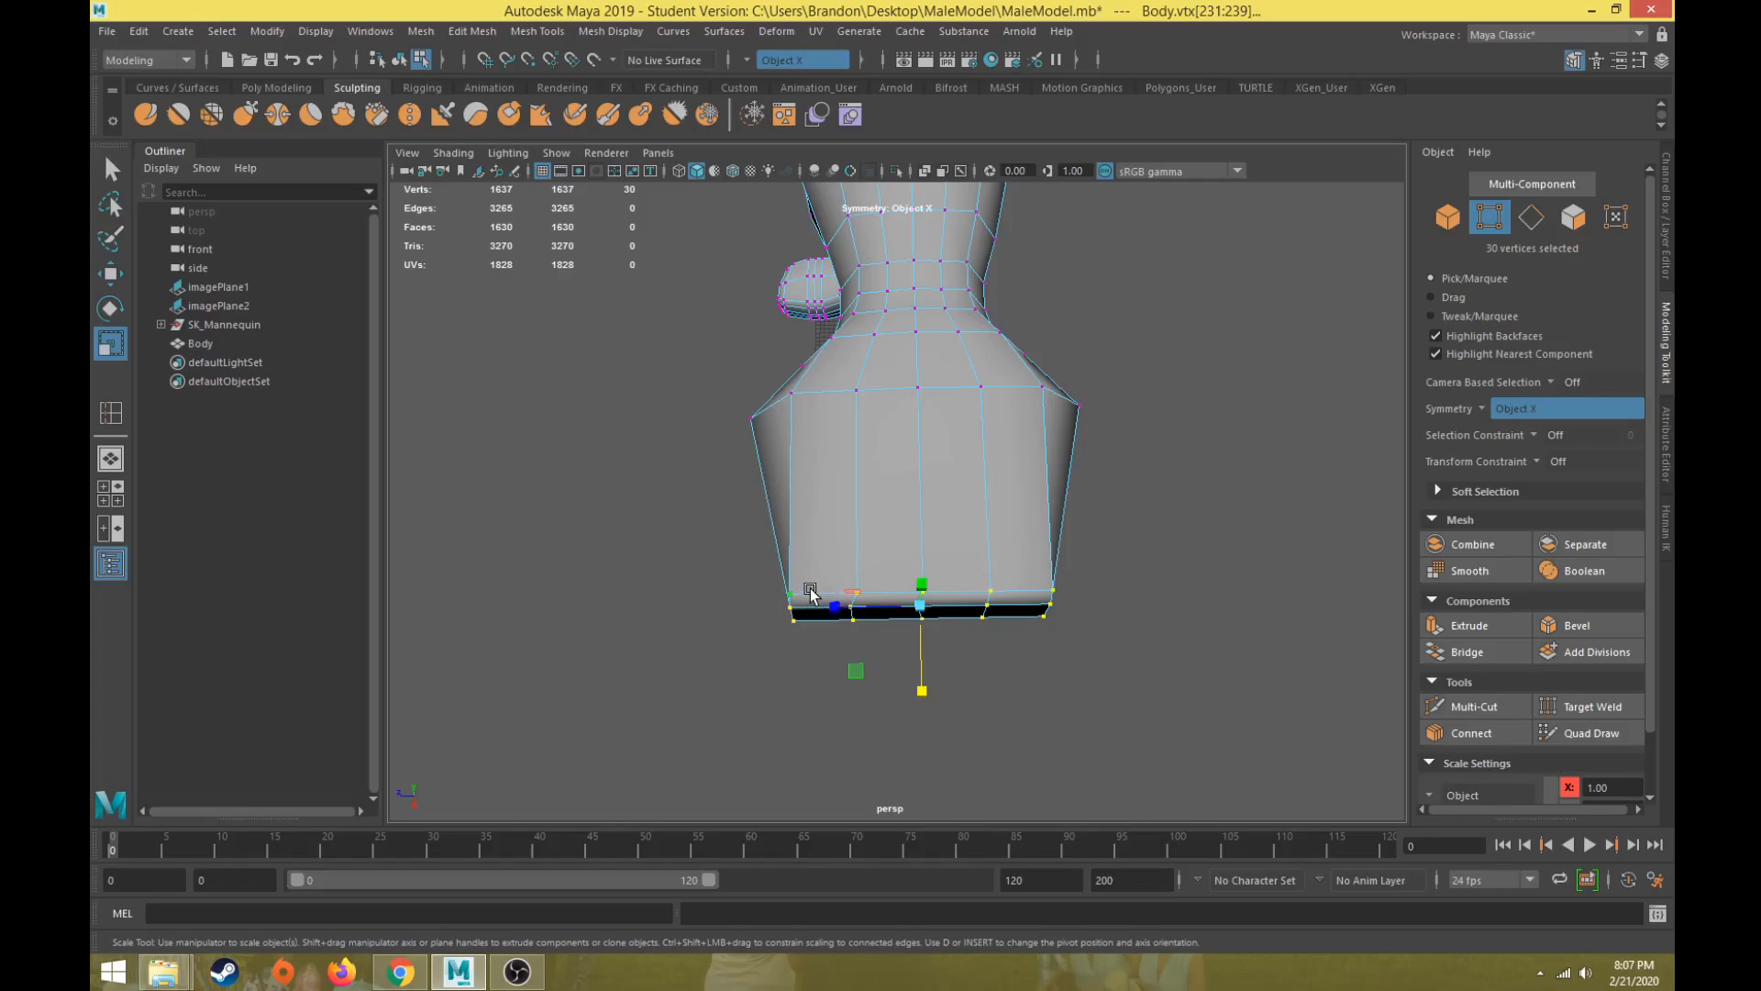
# Step: Reposition the outermost vertices on the front and back sides of the palm's widest part
pyautogui.keyDown('alt'); pyautogui.moveTo(810, 595); pyautogui.dragTo(814, 486); pyautogui.keyUp('alt')
pyautogui.click(752, 411)
pyautogui.press('w')
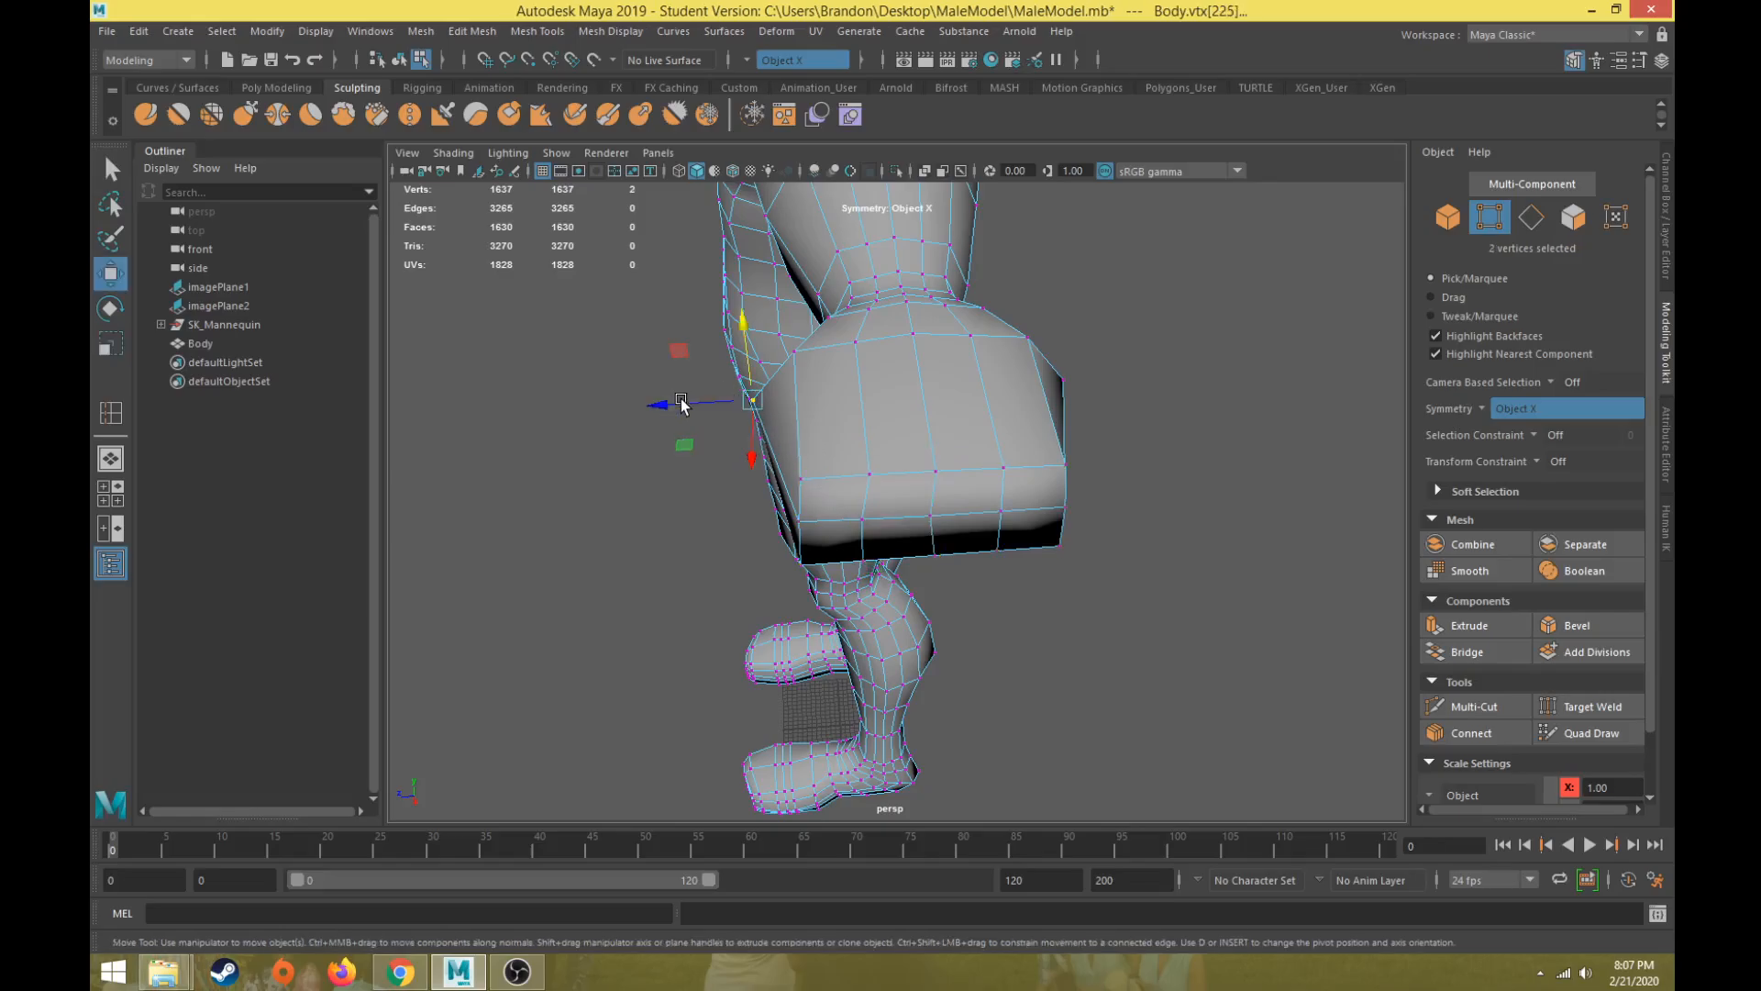
pyautogui.moveTo(698, 409); pyautogui.dragTo(873, 479)
pyautogui.click(1090, 422)
# Step: Extrude the upper and lower faces in the front-most column of the hand's end and undo the last face move
pyautogui.moveTo(872, 479); pyautogui.dragTo(861, 500, button='right')
pyautogui.click(848, 536)
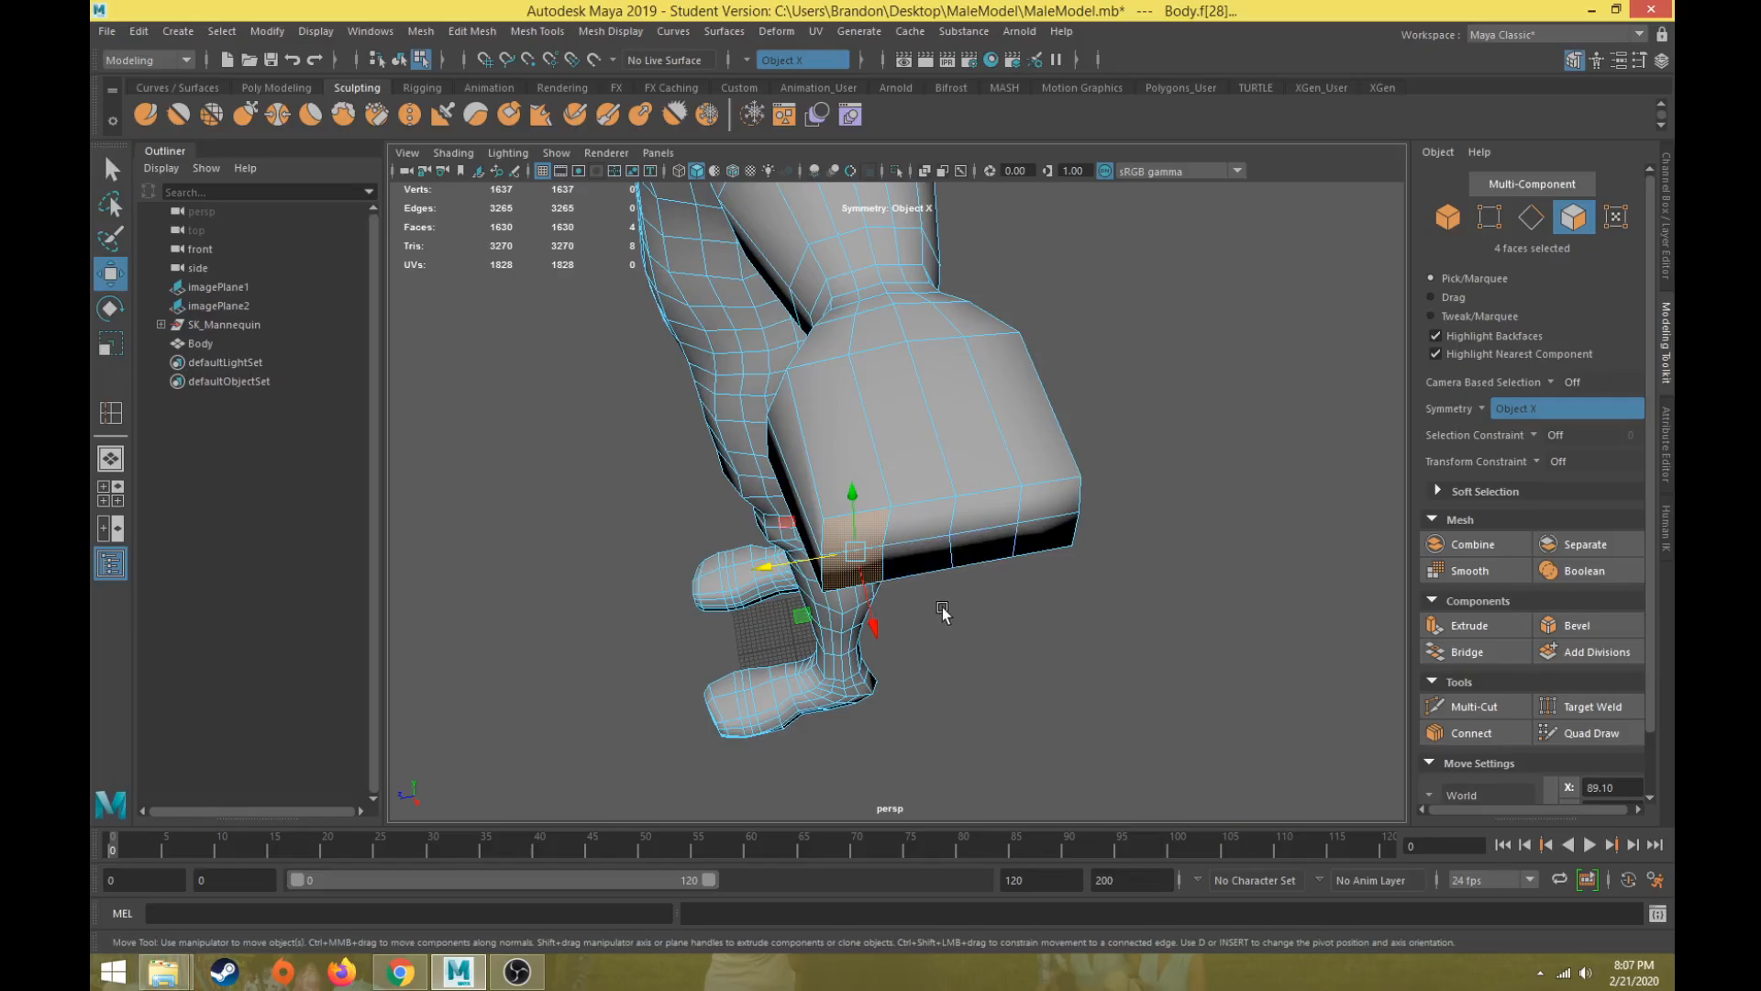
pyautogui.moveTo(945, 608)
pyautogui.keyDown('alt'); pyautogui.mouseDown()
pyautogui.moveTo(841, 601)
pyautogui.moveTo(897, 575)
pyautogui.moveTo(936, 584)
pyautogui.moveTo(922, 610)
pyautogui.moveTo(956, 633)
pyautogui.mouseUp(); pyautogui.keyUp('alt')
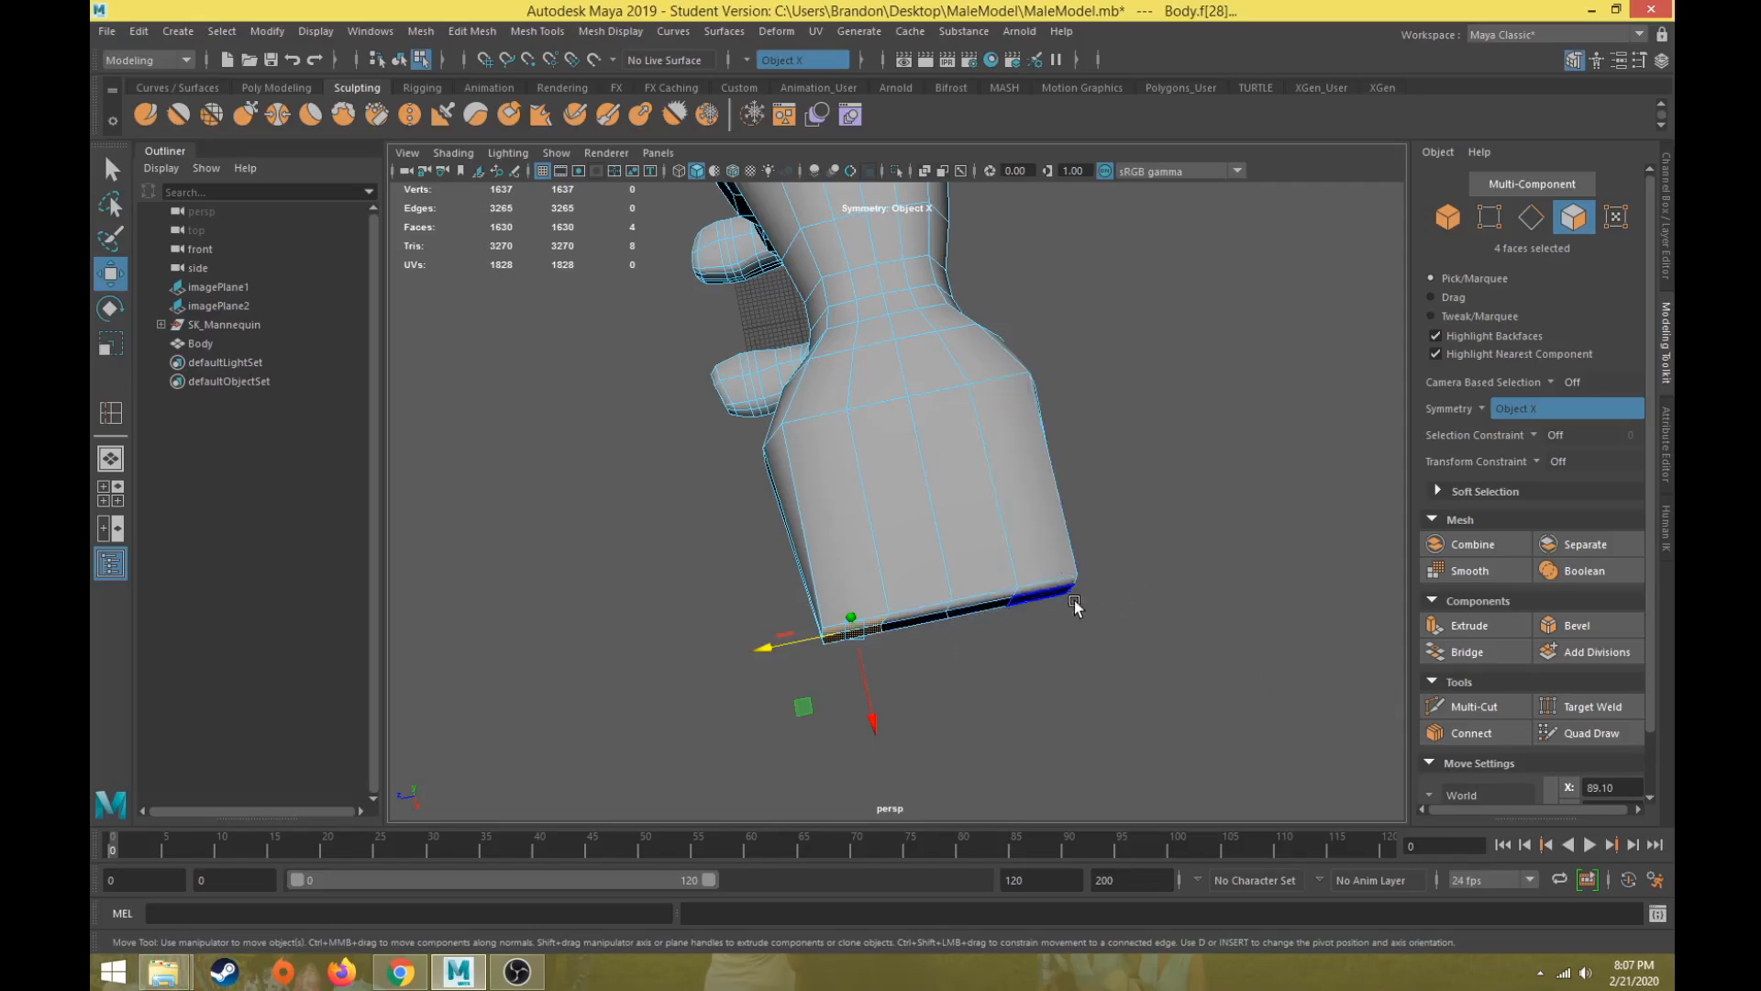
pyautogui.keyDown('alt'); pyautogui.moveTo(931, 640); pyautogui.dragTo(870, 609); pyautogui.keyUp('alt')
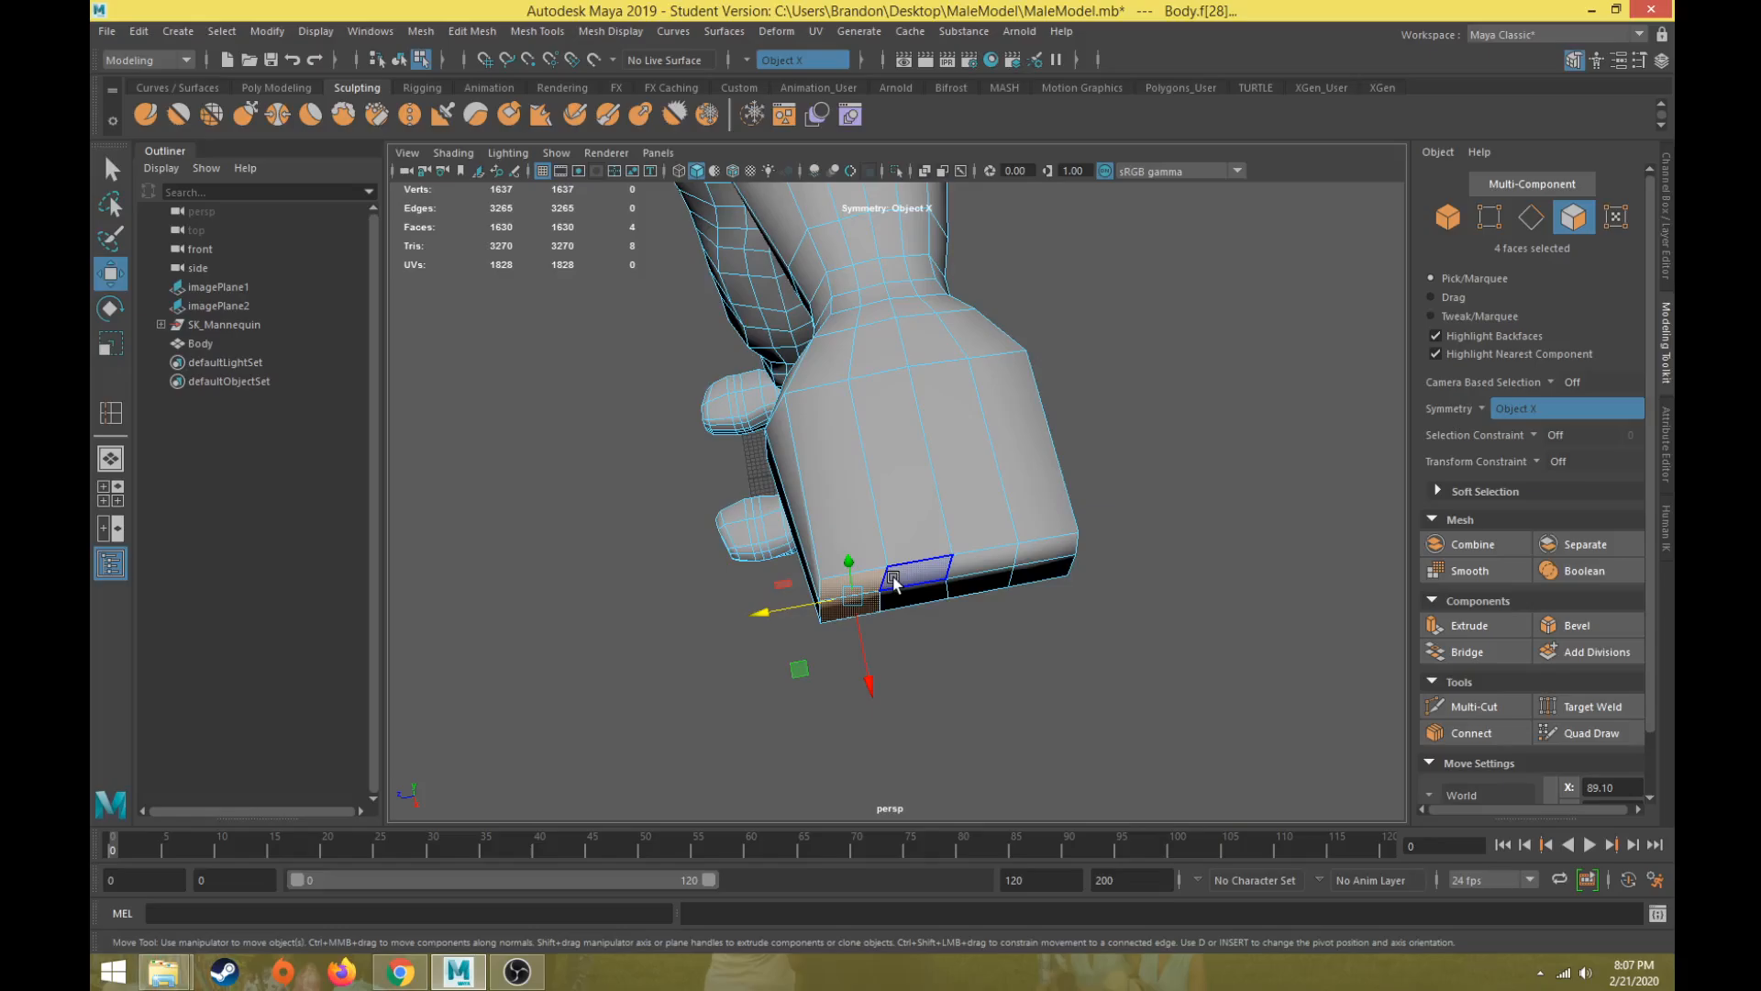
pyautogui.keyDown('alt'); pyautogui.moveTo(894, 581); pyautogui.dragTo(743, 551); pyautogui.keyUp('alt')
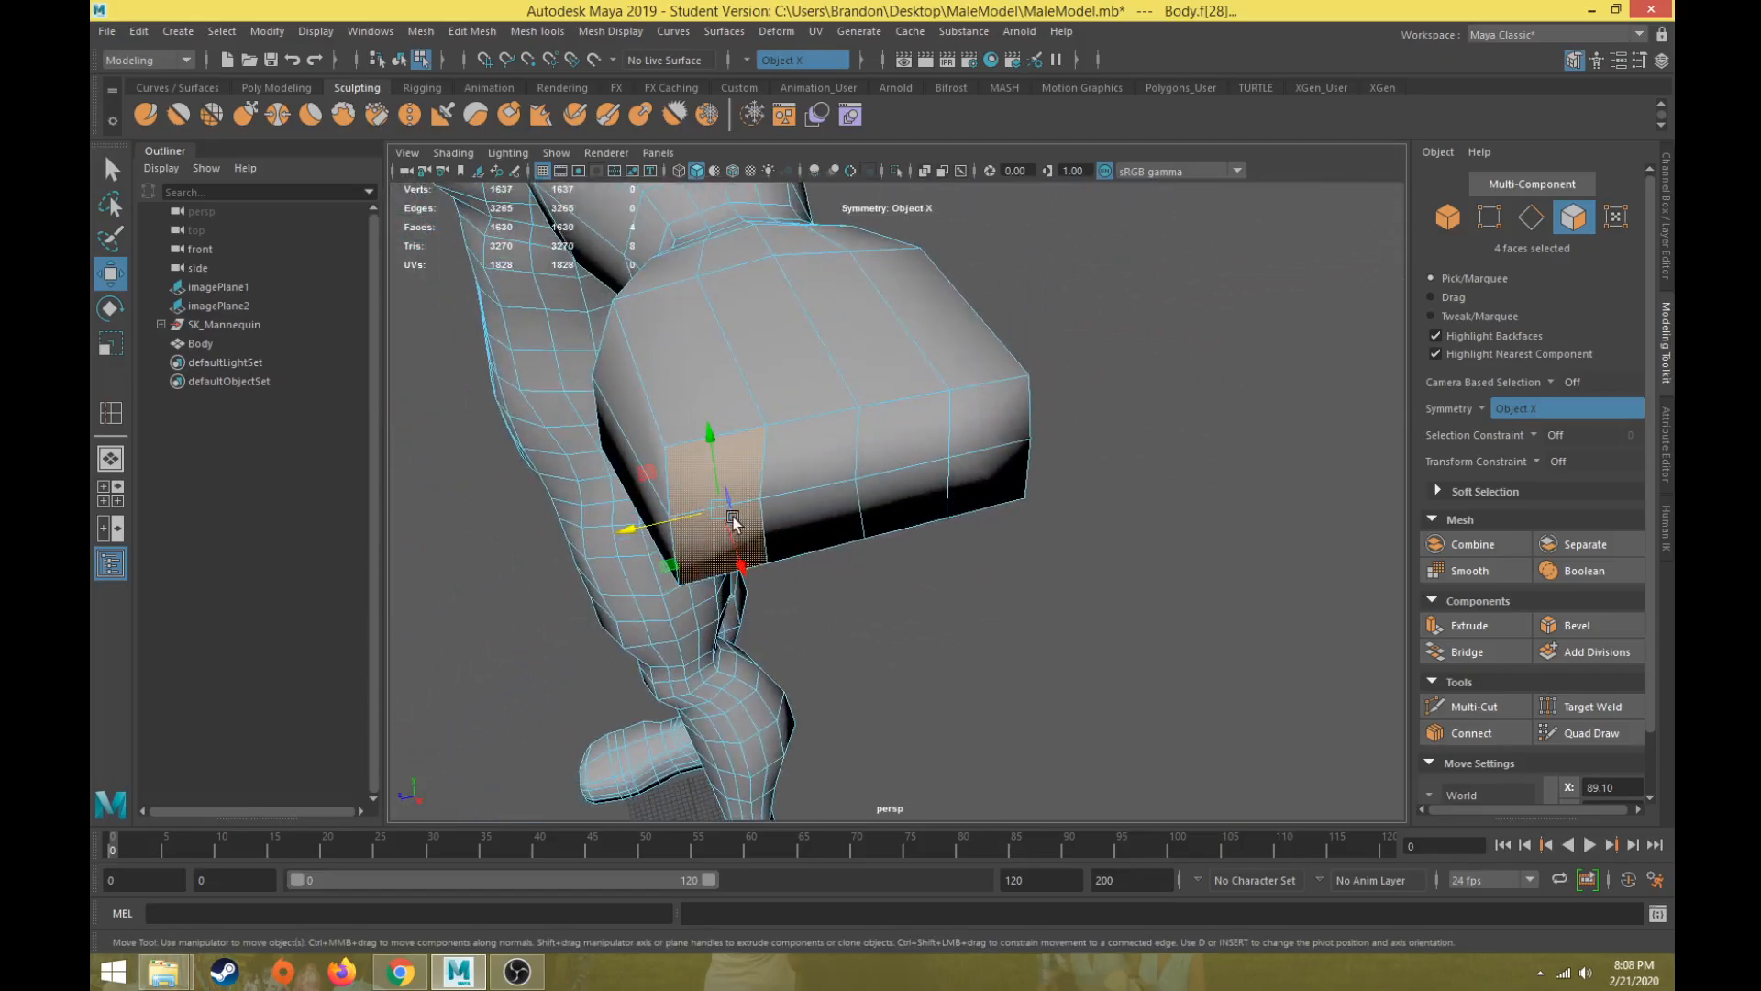
pyautogui.click(1460, 627)
pyautogui.keyDown('alt'); pyautogui.moveTo(952, 617); pyautogui.dragTo(965, 512); pyautogui.keyUp('alt')
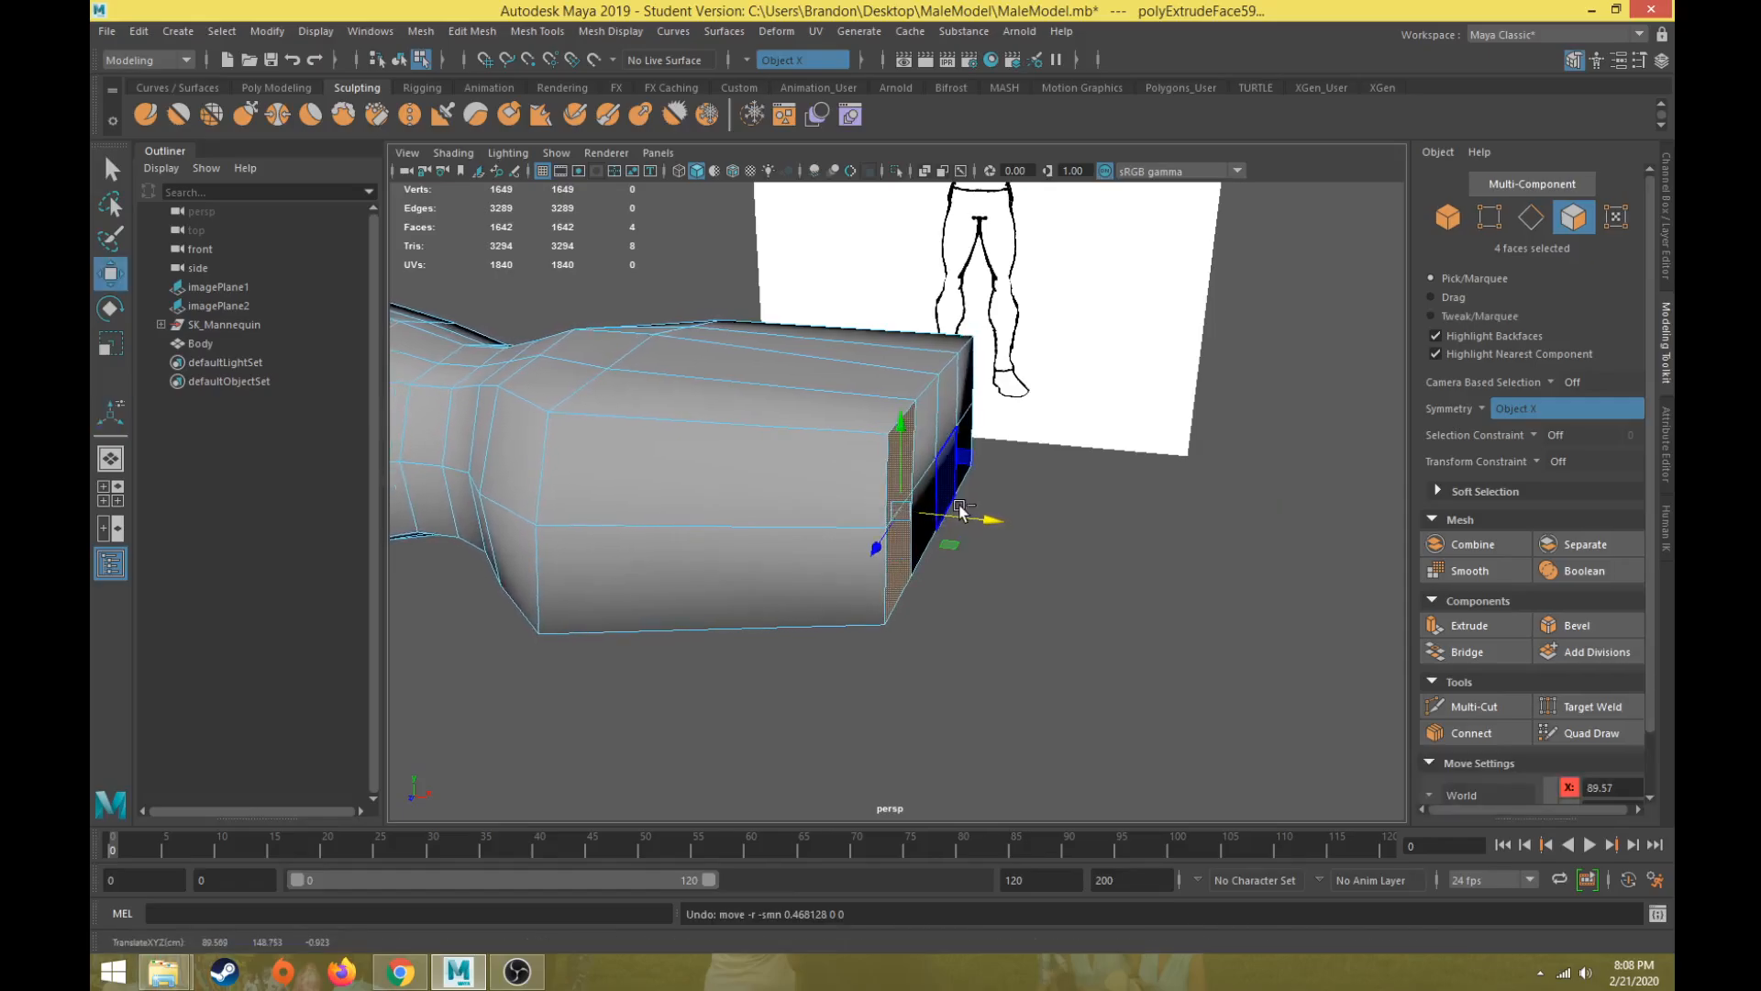
pyautogui.hotkey('ctrl', 'z')
# Step: Reselect the extruded upper and lower faces and pull them outward from the hand's end as a finger stub
pyautogui.click(931, 541)
pyautogui.click(886, 497)
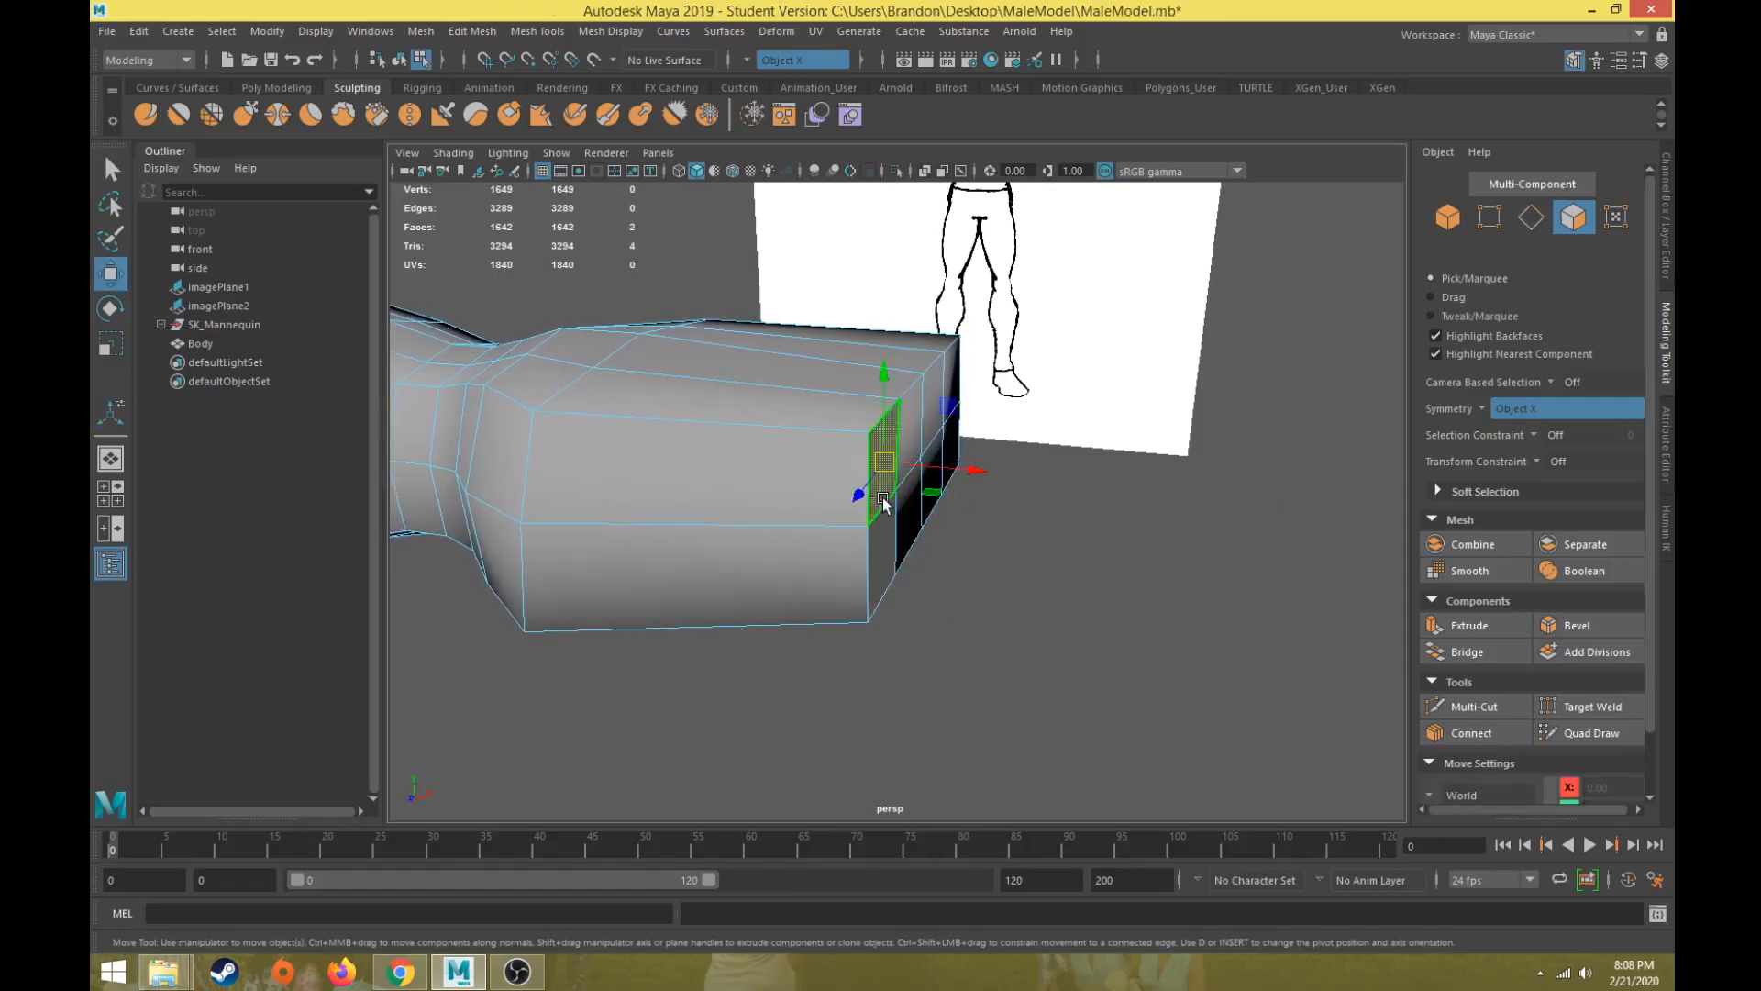
pyautogui.keyDown('shift'); pyautogui.click(901, 548); pyautogui.keyUp('shift')
pyautogui.keyDown('shift'); pyautogui.click(888, 555); pyautogui.keyUp('shift')
pyautogui.moveTo(904, 529); pyautogui.dragTo(921, 495)
pyautogui.moveTo(1046, 404); pyautogui.dragTo(856, 431)
# Step: Narrow the upper edge of the finger stub by scaling its two corner vertices toward each other
pyautogui.moveTo(833, 372); pyautogui.dragTo(745, 365, button='right')
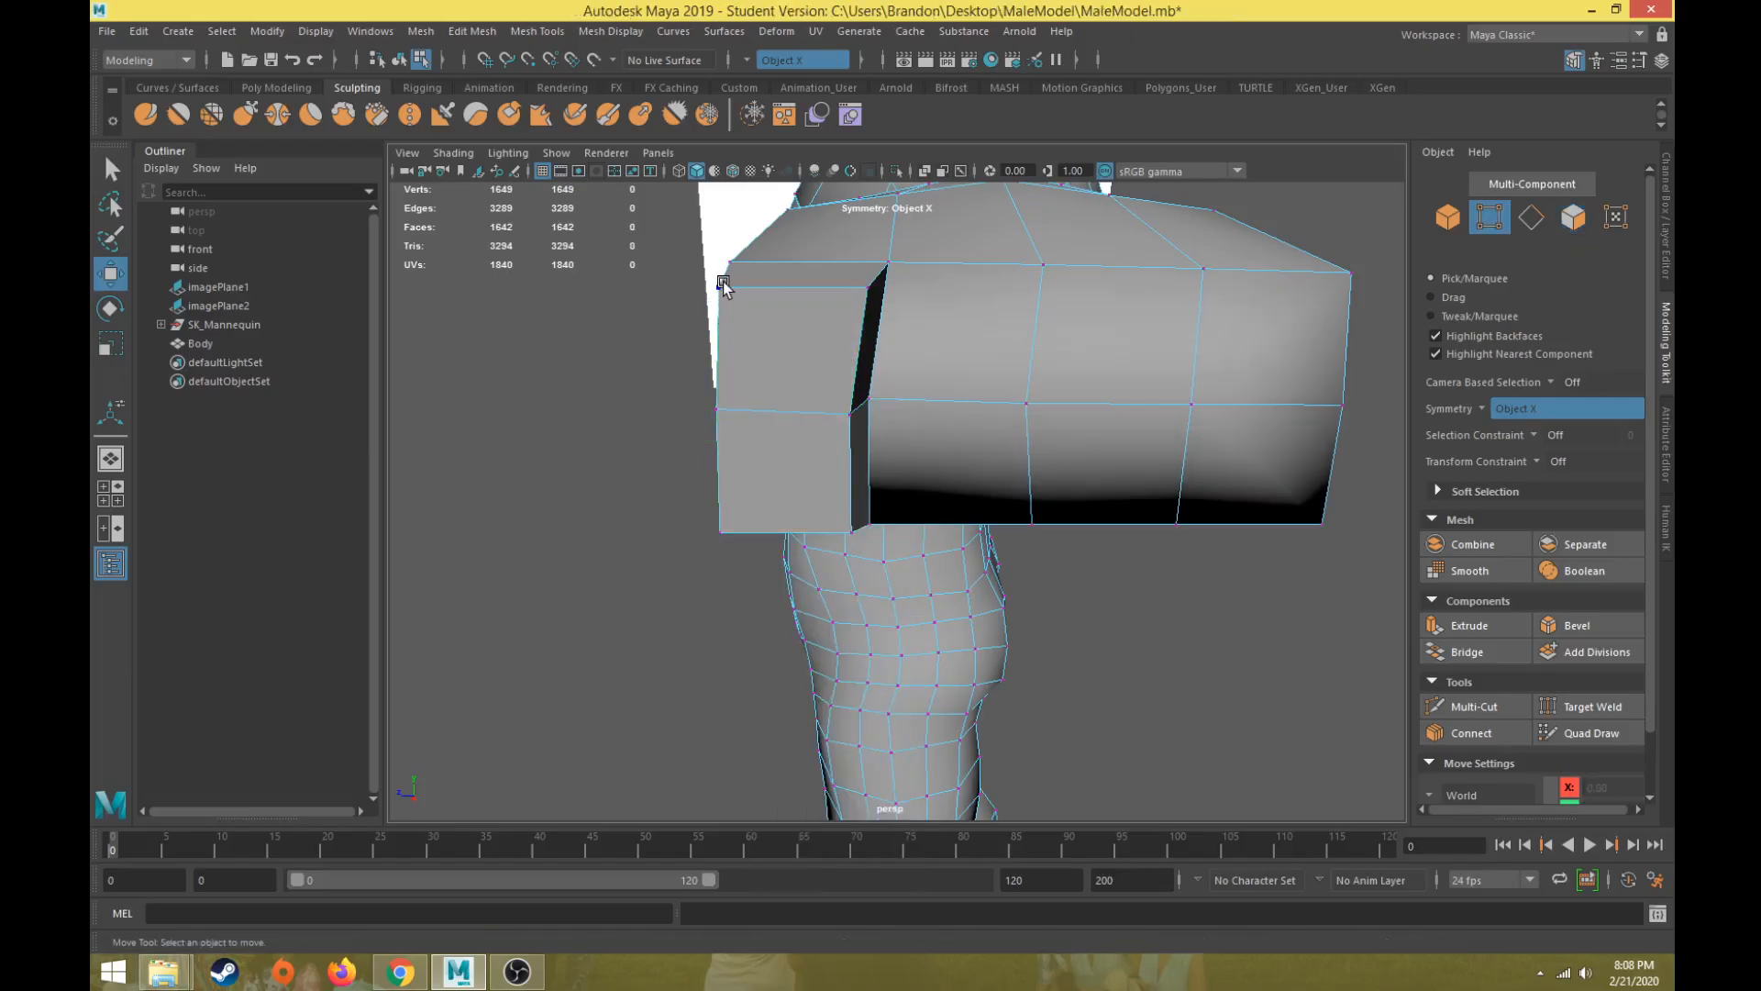
pyautogui.click(780, 285)
pyautogui.keyDown('shift'); pyautogui.click(855, 289); pyautogui.keyUp('shift')
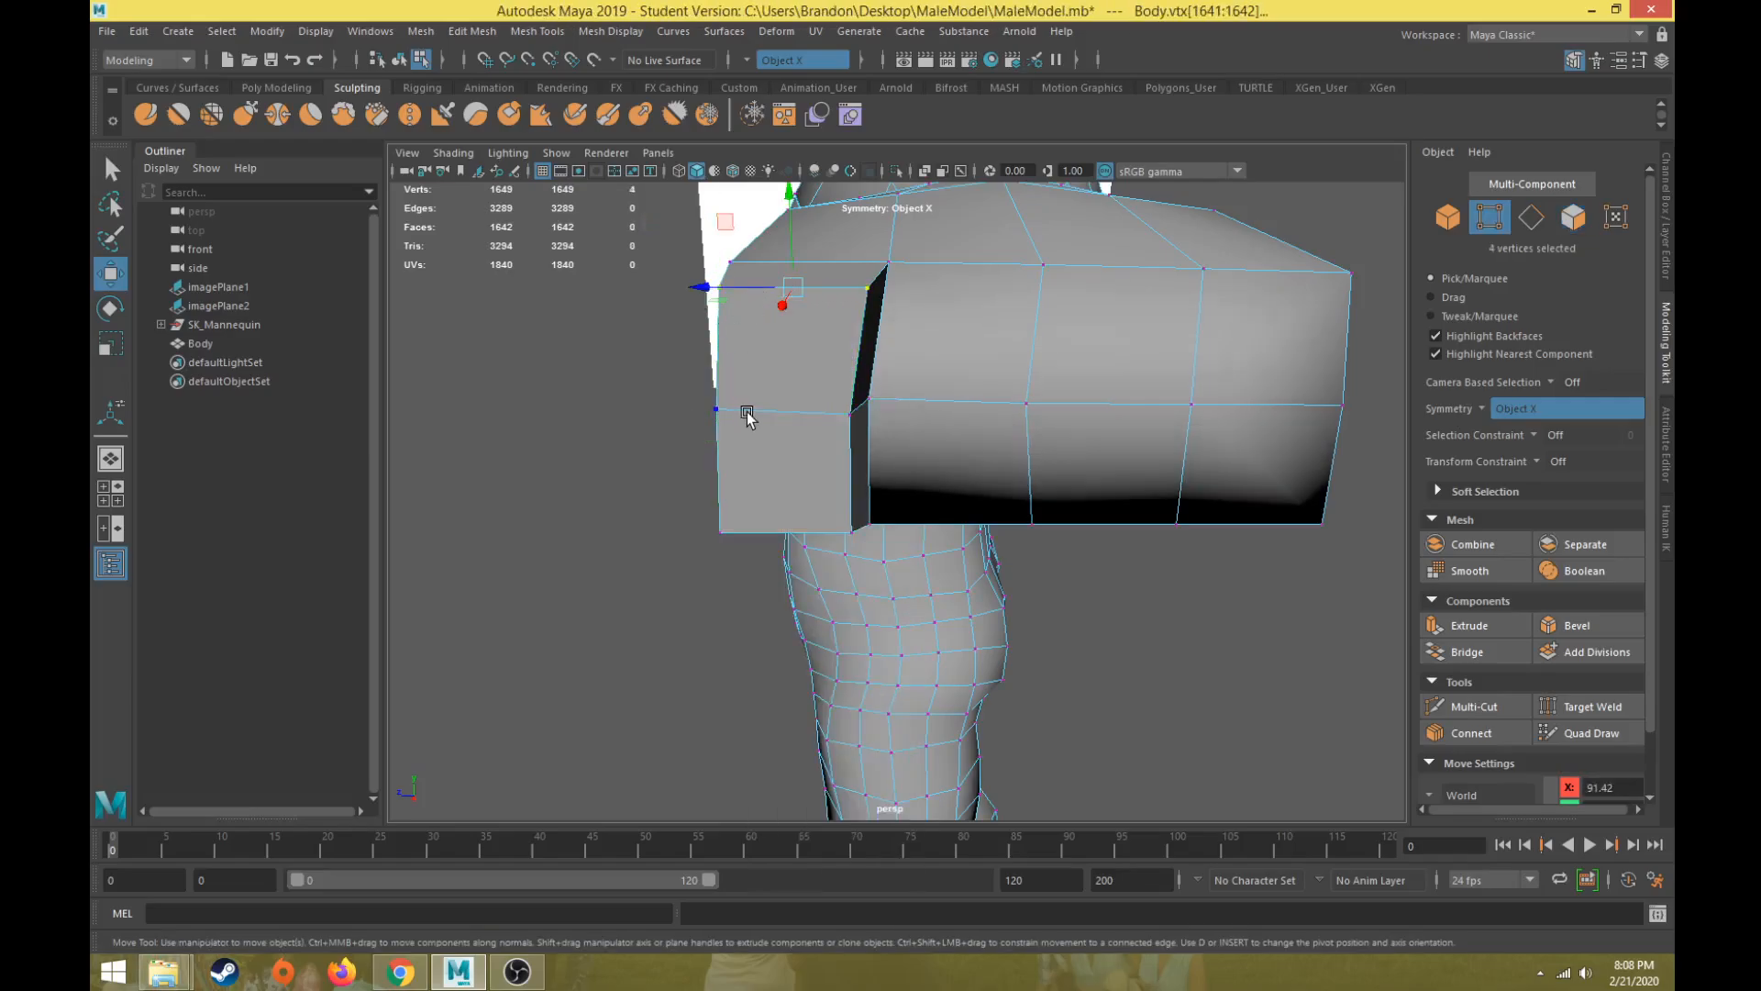
pyautogui.press('r')
pyautogui.moveTo(706, 292); pyautogui.dragTo(739, 283)
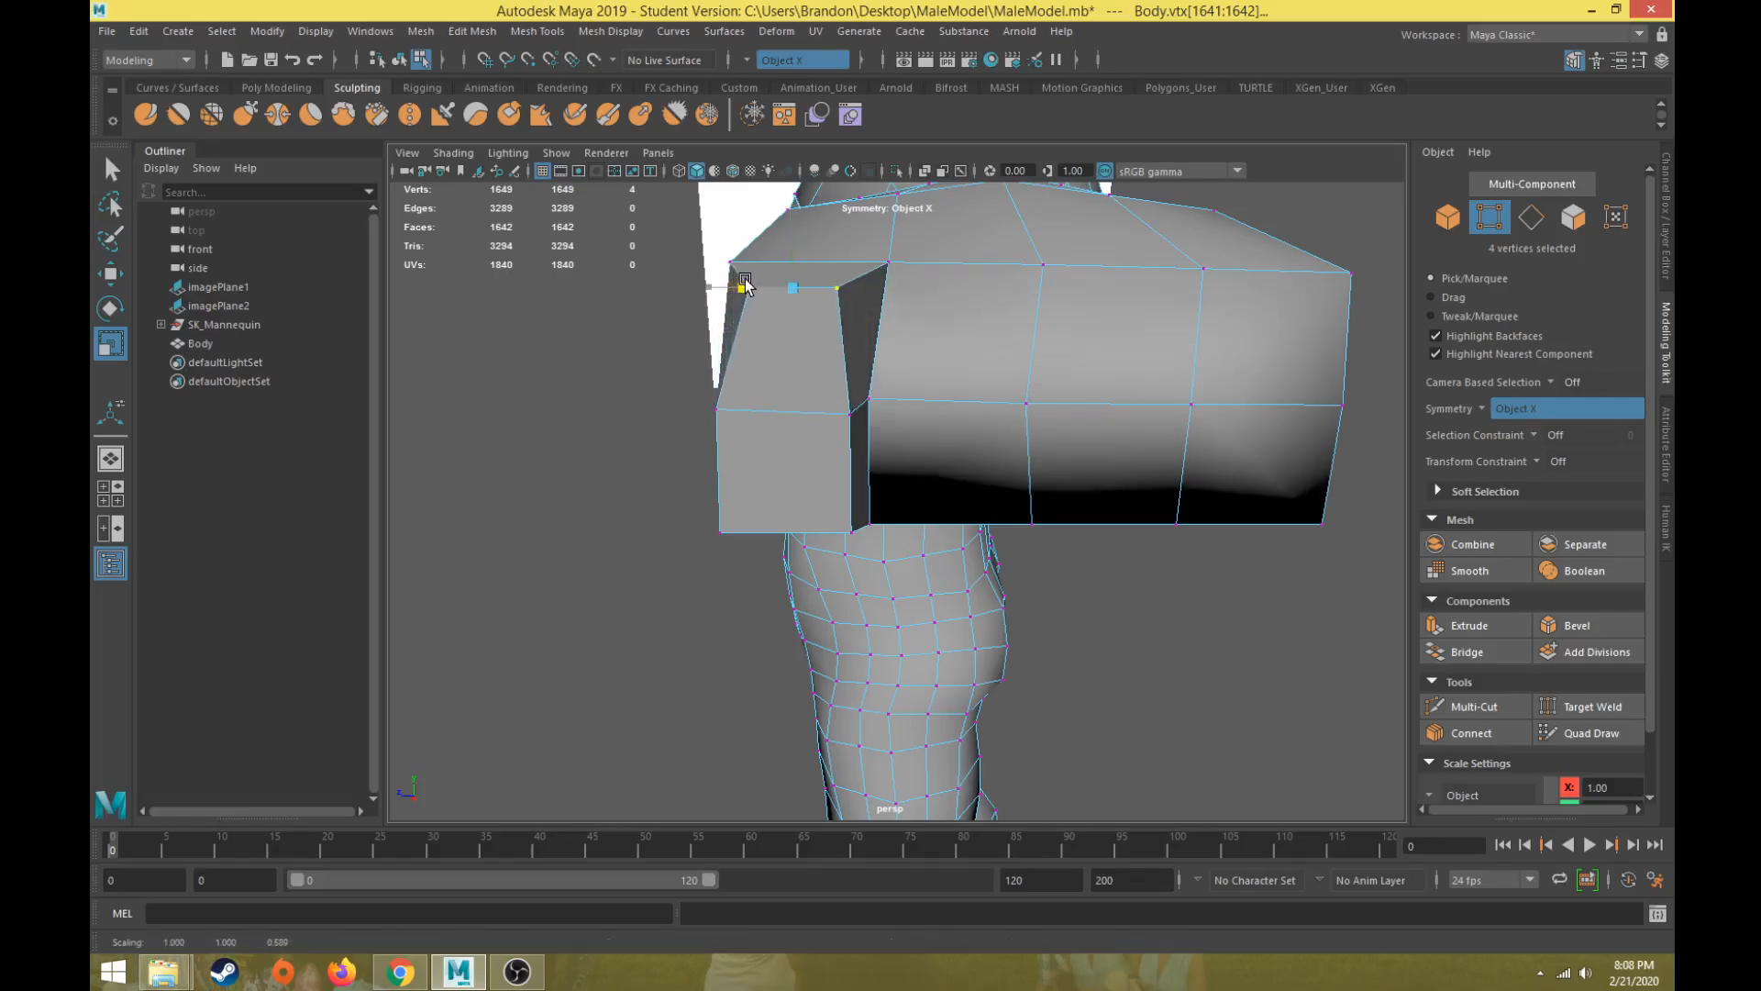
pyautogui.hotkey('ctrl', 'z')
# Step: Narrow the lower edge of the finger stub by scaling its two corner vertices together, and raise that edge
pyautogui.click(724, 529)
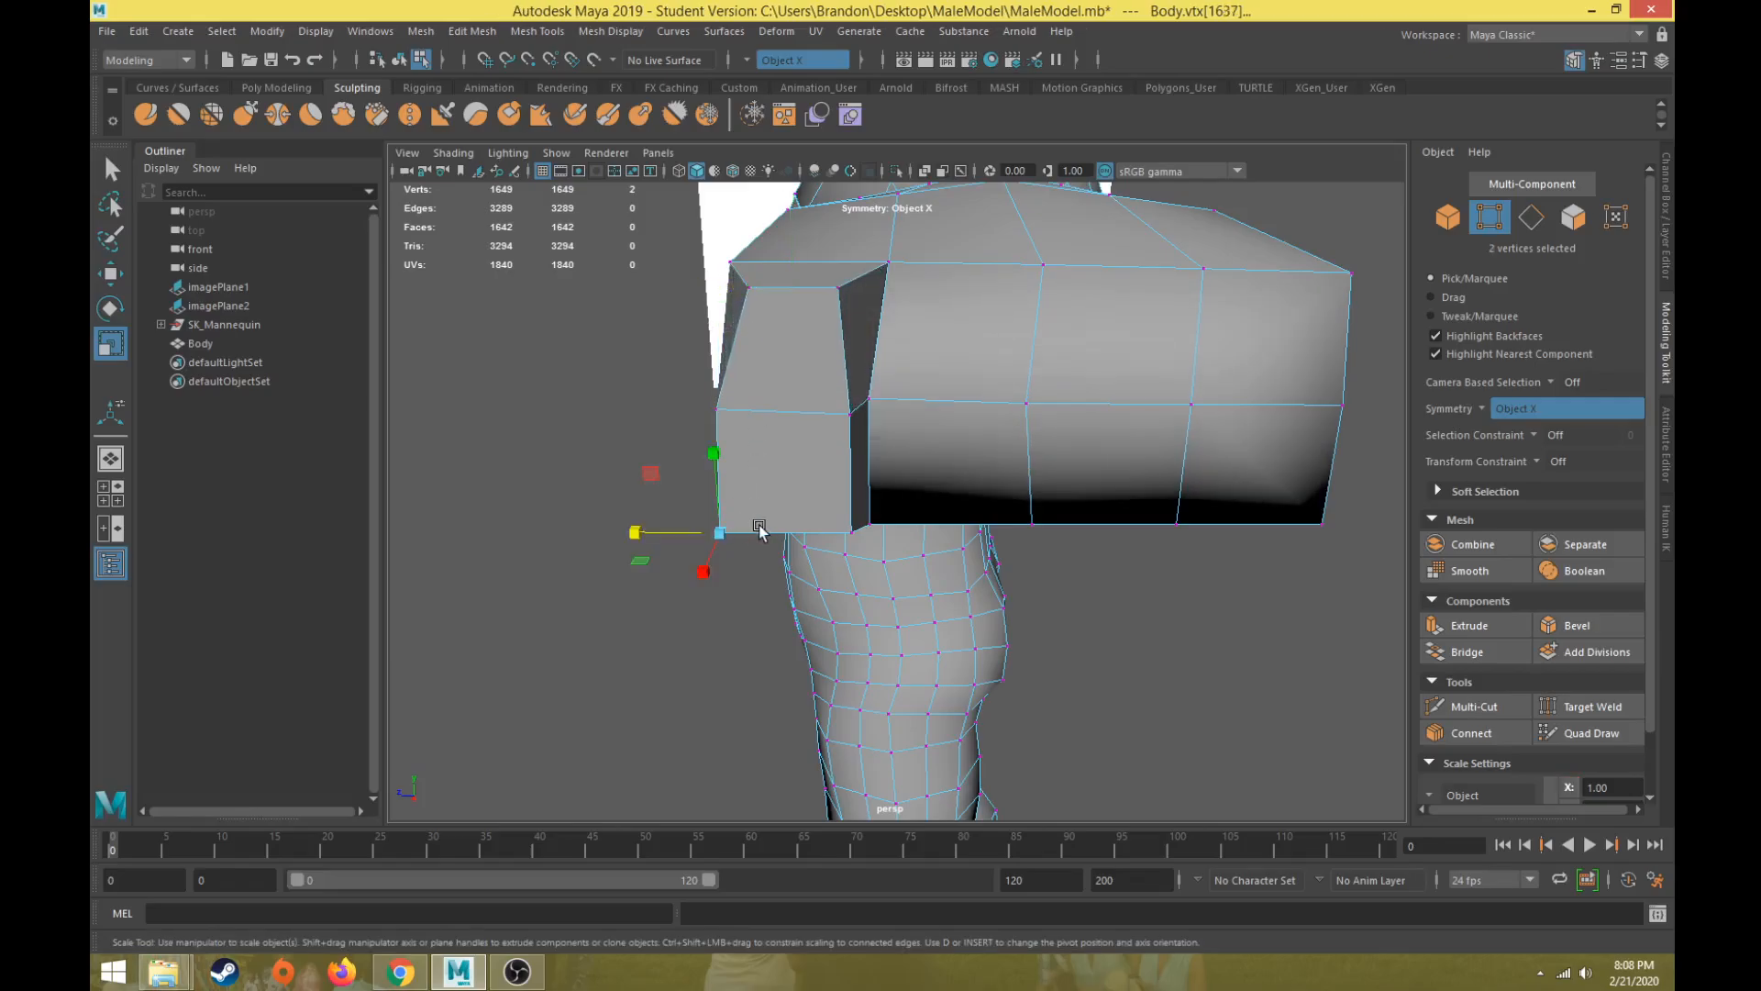
pyautogui.keyDown('shift'); pyautogui.click(852, 534); pyautogui.keyUp('shift')
pyautogui.moveTo(701, 532); pyautogui.dragTo(711, 532)
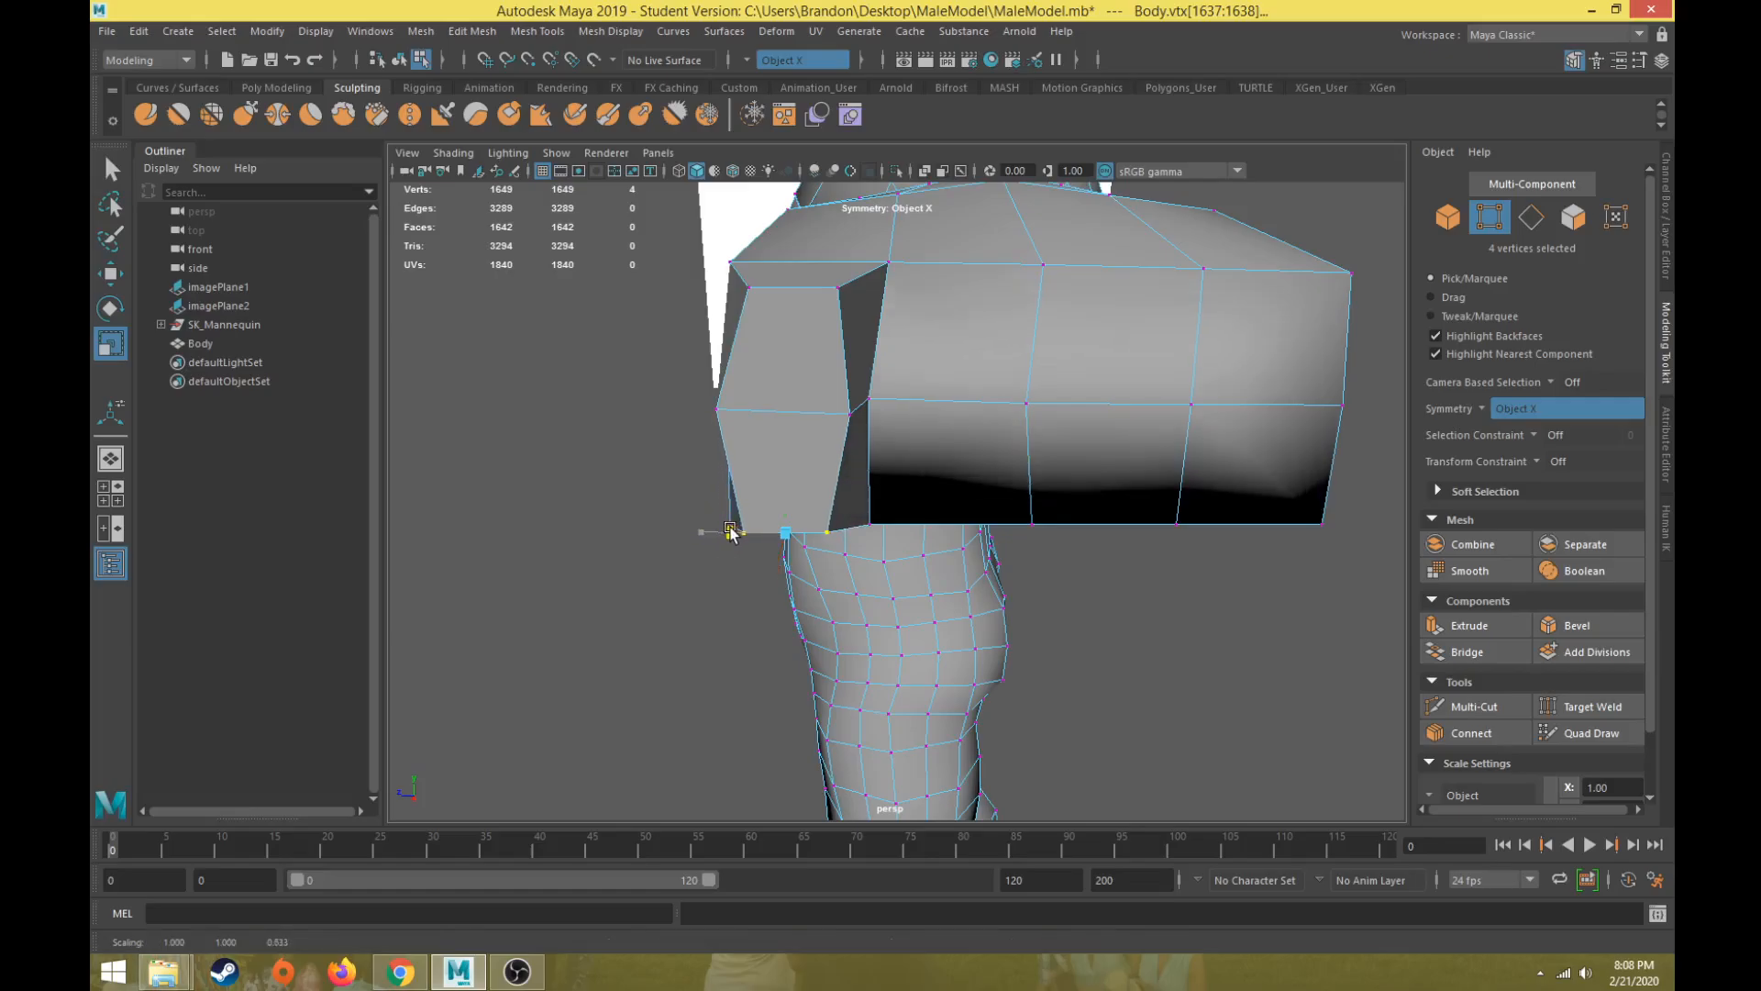
pyautogui.press('w')
pyautogui.moveTo(782, 445); pyautogui.dragTo(786, 404)
# Step: Adjust the height of the finger stub's upper end vertices and even out its remaining end vertices
pyautogui.keyDown('alt'); pyautogui.moveTo(740, 468); pyautogui.dragTo(648, 424); pyautogui.keyUp('alt')
pyautogui.moveTo(707, 308); pyautogui.dragTo(642, 258)
pyautogui.keyDown('alt'); pyautogui.moveTo(643, 258); pyautogui.dragTo(609, 279); pyautogui.keyUp('alt')
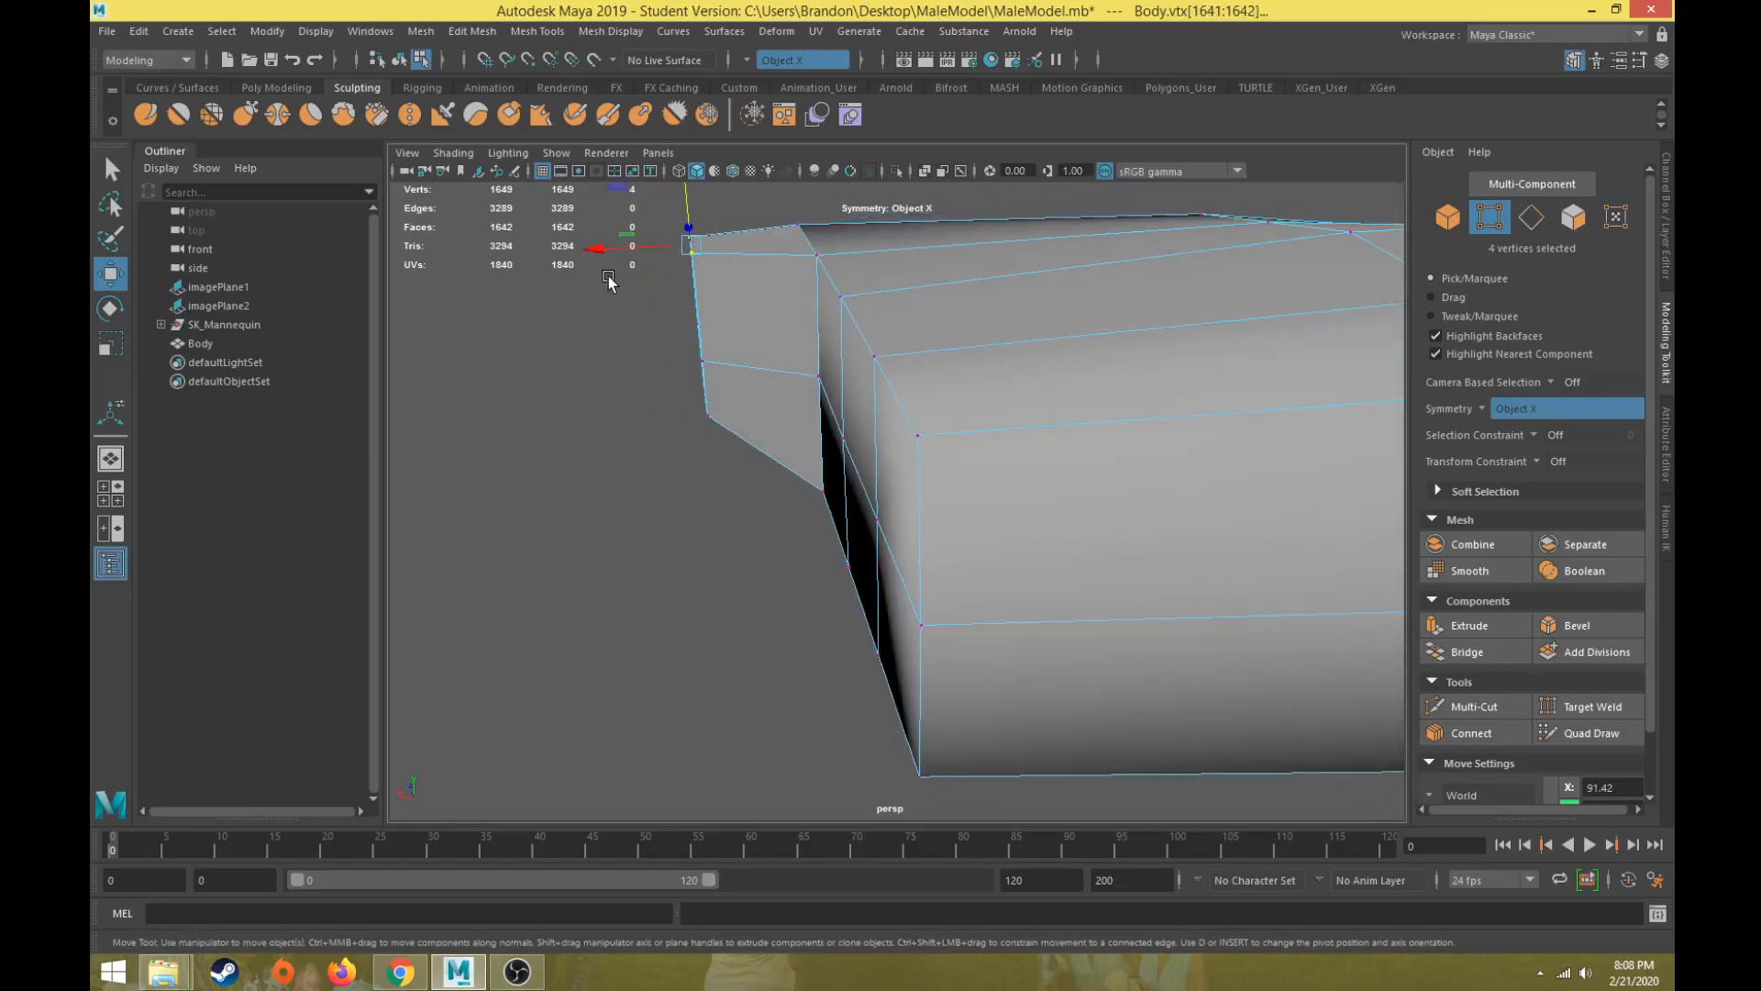
pyautogui.keyDown('alt'); pyautogui.moveTo(648, 200); pyautogui.dragTo(688, 280); pyautogui.keyUp('alt')
pyautogui.moveTo(687, 239); pyautogui.dragTo(607, 298)
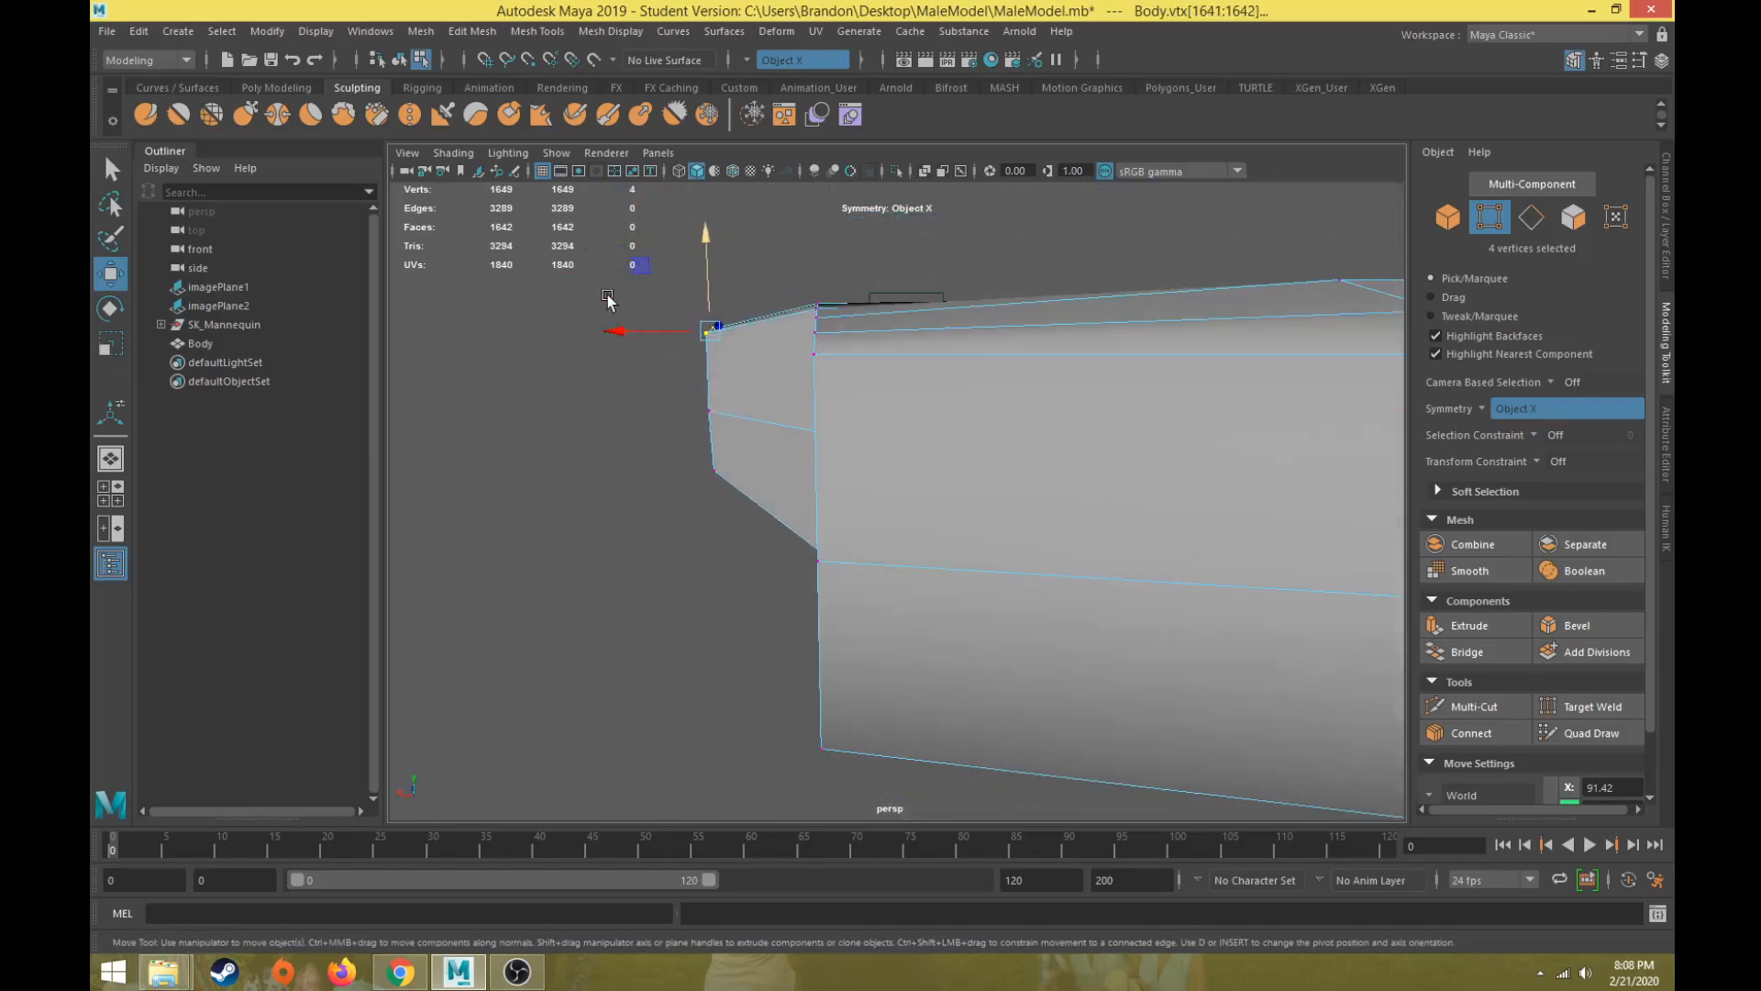
pyautogui.moveTo(671, 425); pyautogui.dragTo(903, 547)
pyautogui.press('r')
pyautogui.keyDown('alt'); pyautogui.moveTo(799, 487); pyautogui.dragTo(837, 342); pyautogui.keyUp('alt')
pyautogui.press('w')
pyautogui.keyDown('alt'); pyautogui.moveTo(824, 401); pyautogui.dragTo(818, 413); pyautogui.keyUp('alt')
# Step: Adjust the middle horizontal edge of the finger stub's end and shift the middle and lower edges sideways
pyautogui.moveTo(822, 377); pyautogui.dragTo(824, 327, button='right')
pyautogui.click(797, 413)
pyautogui.press('r')
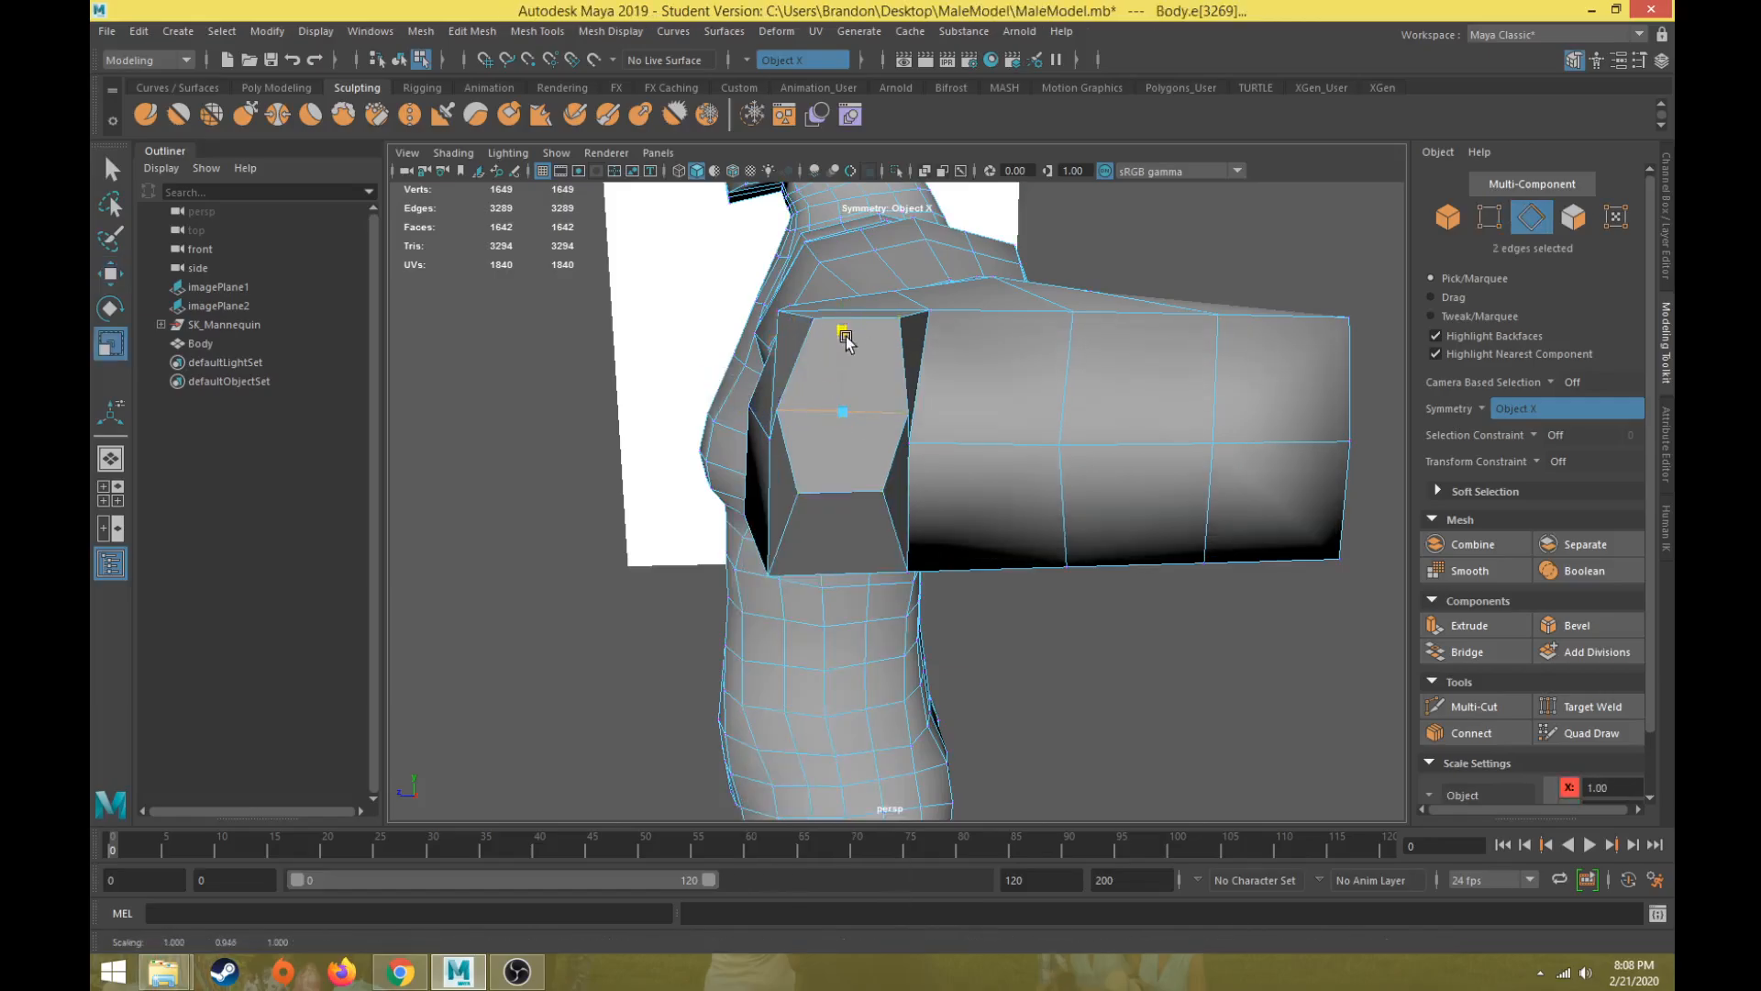
pyautogui.press('w')
pyautogui.moveTo(793, 415); pyautogui.dragTo(770, 413)
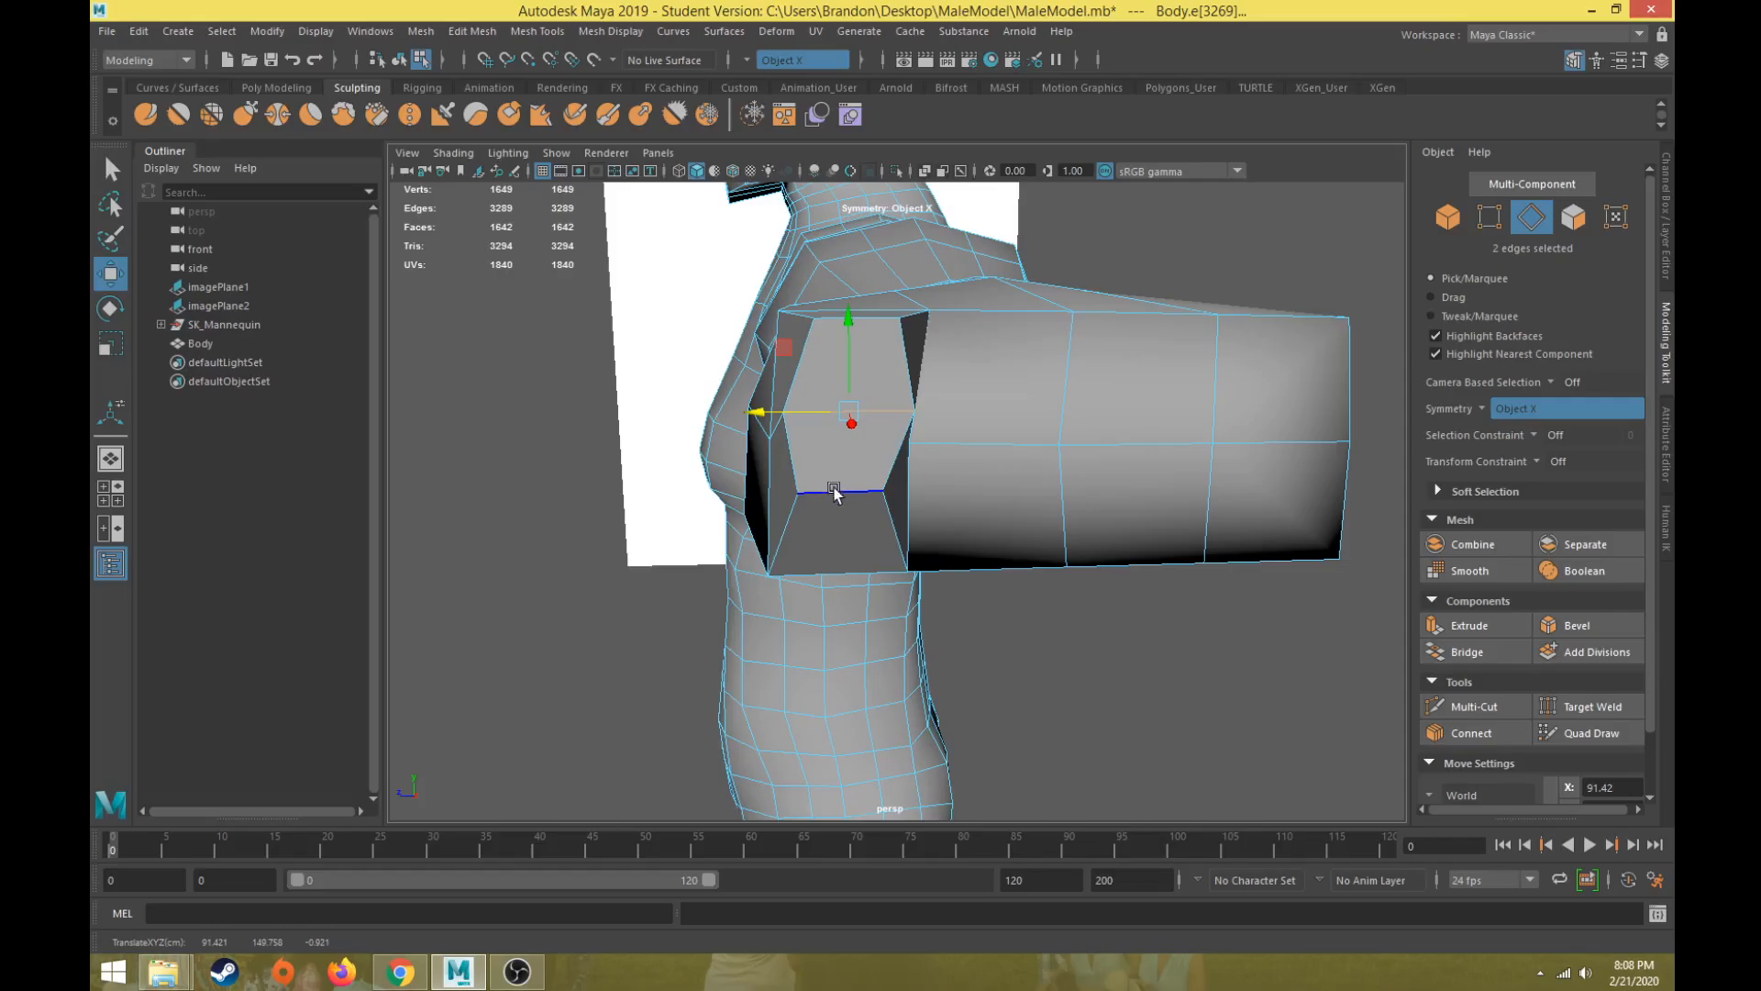
pyautogui.click(759, 492)
pyautogui.keyDown('alt'); pyautogui.moveTo(759, 495); pyautogui.dragTo(720, 488); pyautogui.keyUp('alt')
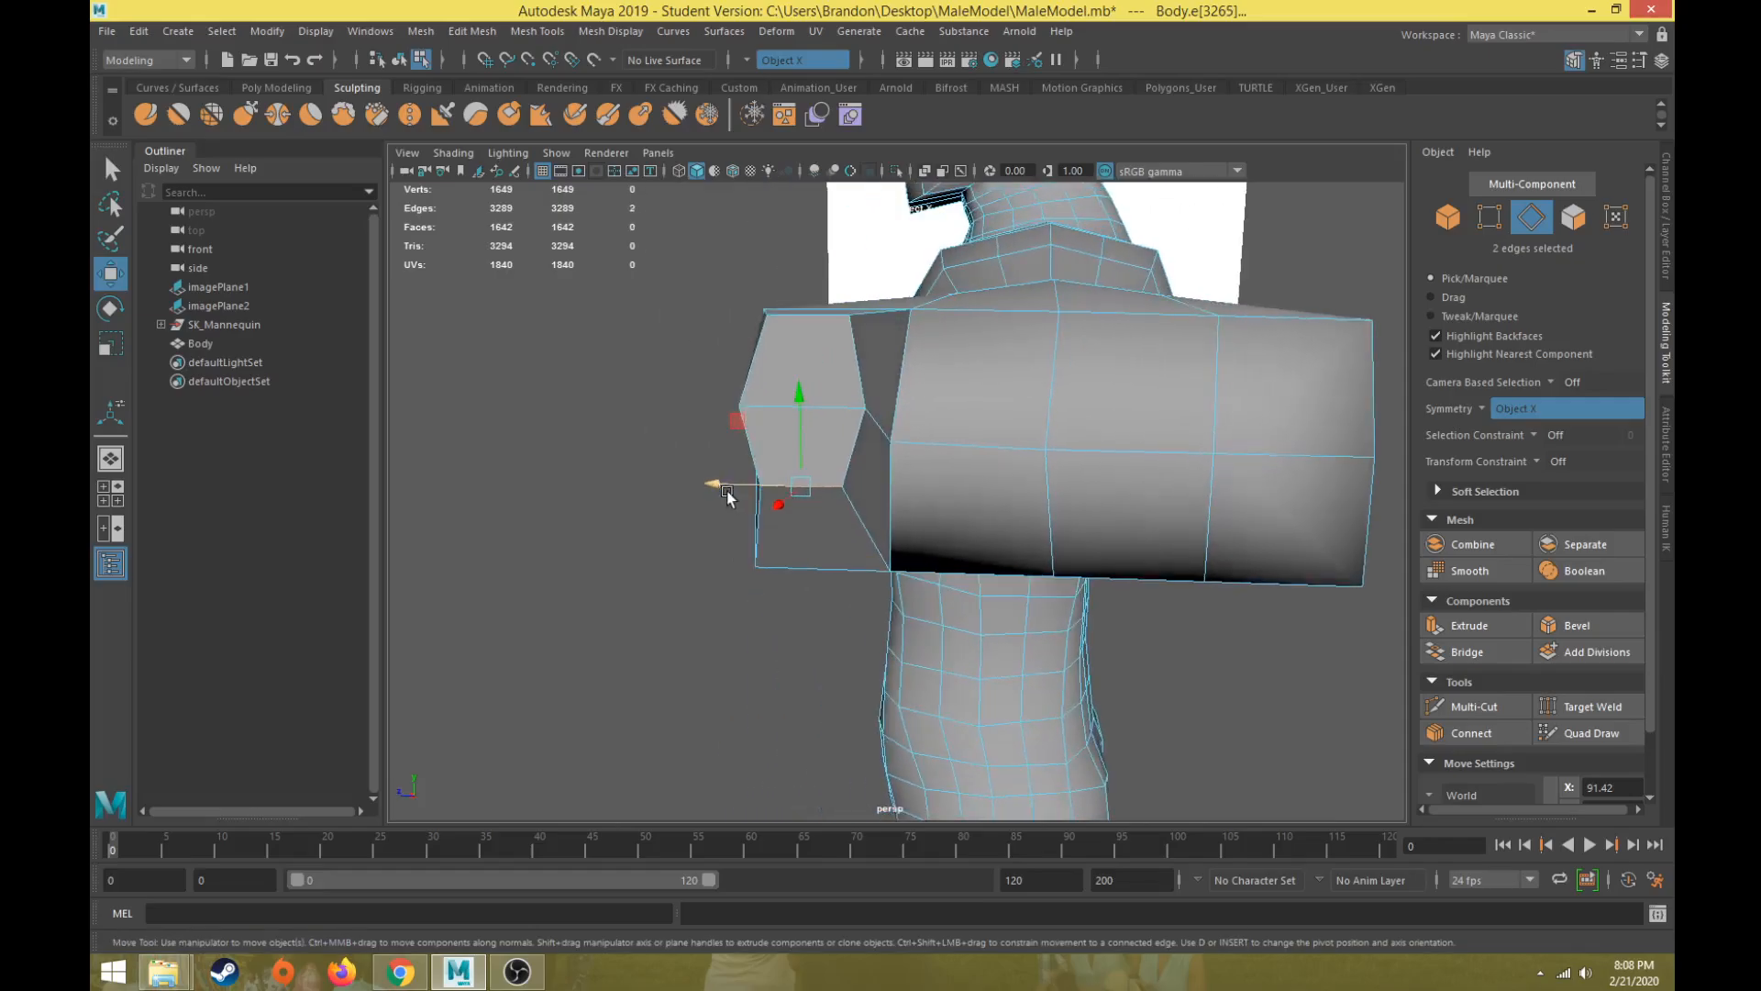
# Step: Select the finger stub's two end faces, push them back close to the hand's end and adjust their height
pyautogui.rightClick(825, 310)
pyautogui.moveTo(819, 356); pyautogui.dragTo(816, 360, button='right')
pyautogui.keyDown('alt'); pyautogui.moveTo(762, 487); pyautogui.dragTo(898, 576); pyautogui.keyUp('alt')
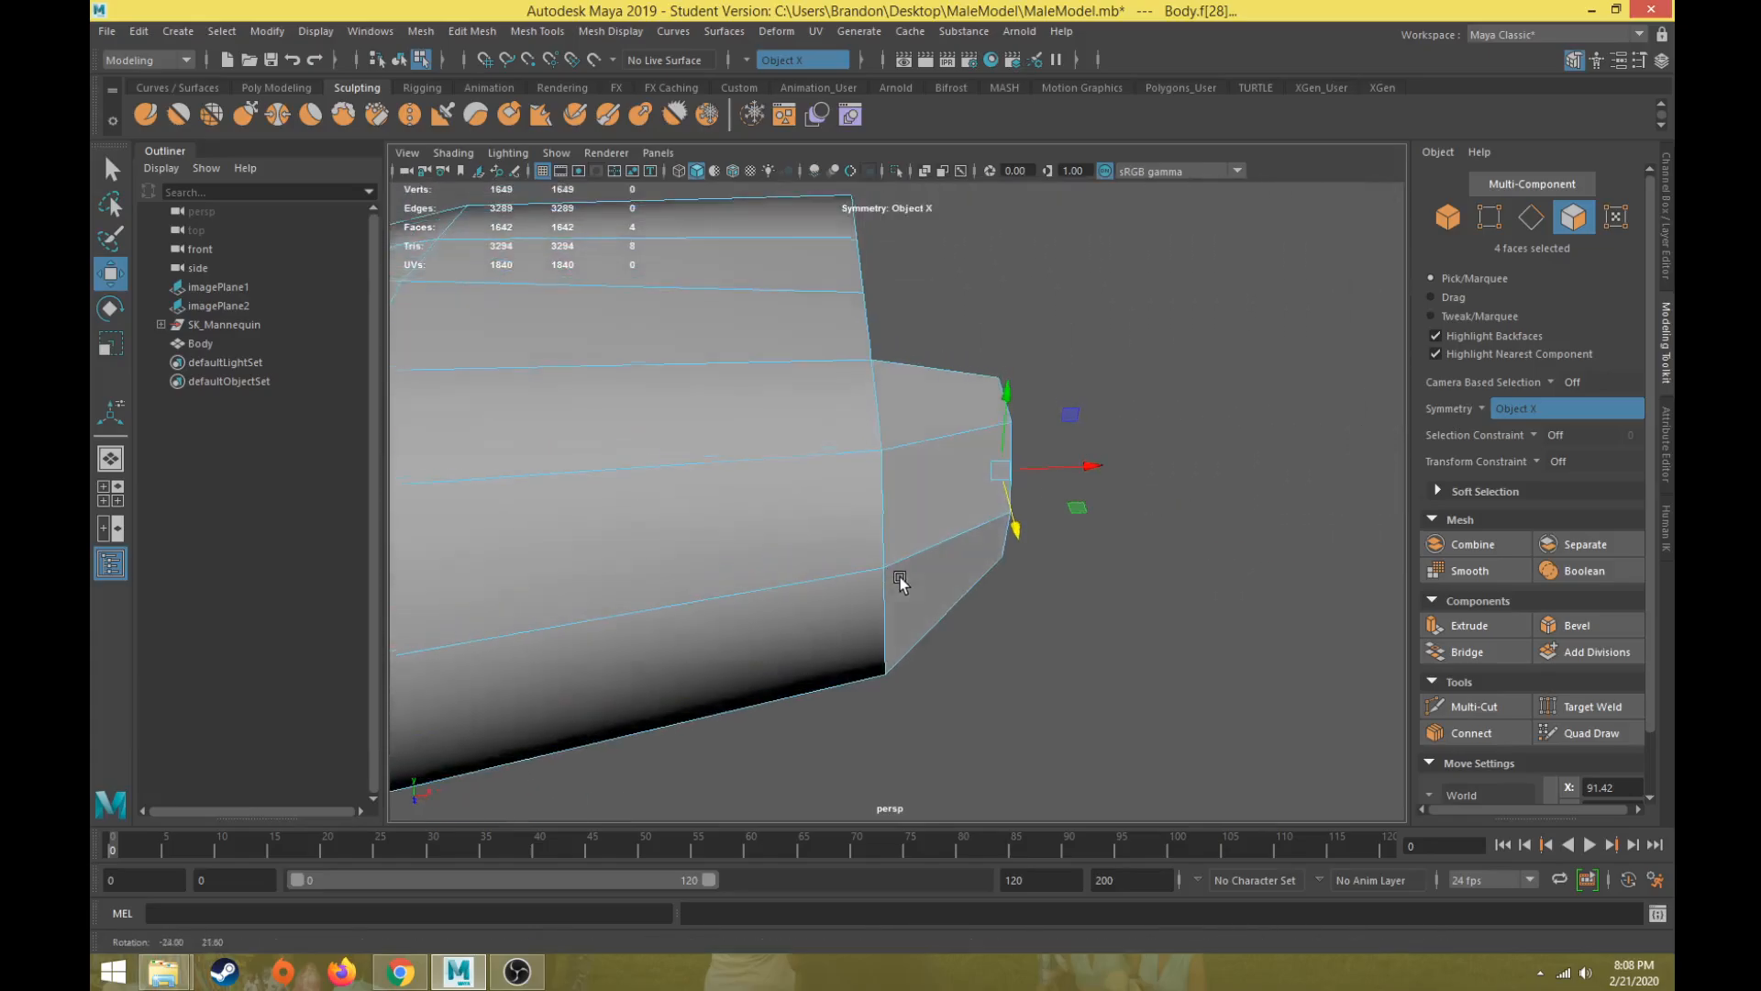
pyautogui.press('w')
pyautogui.moveTo(1076, 482); pyautogui.dragTo(810, 407)
pyautogui.press('r')
pyautogui.press('w')
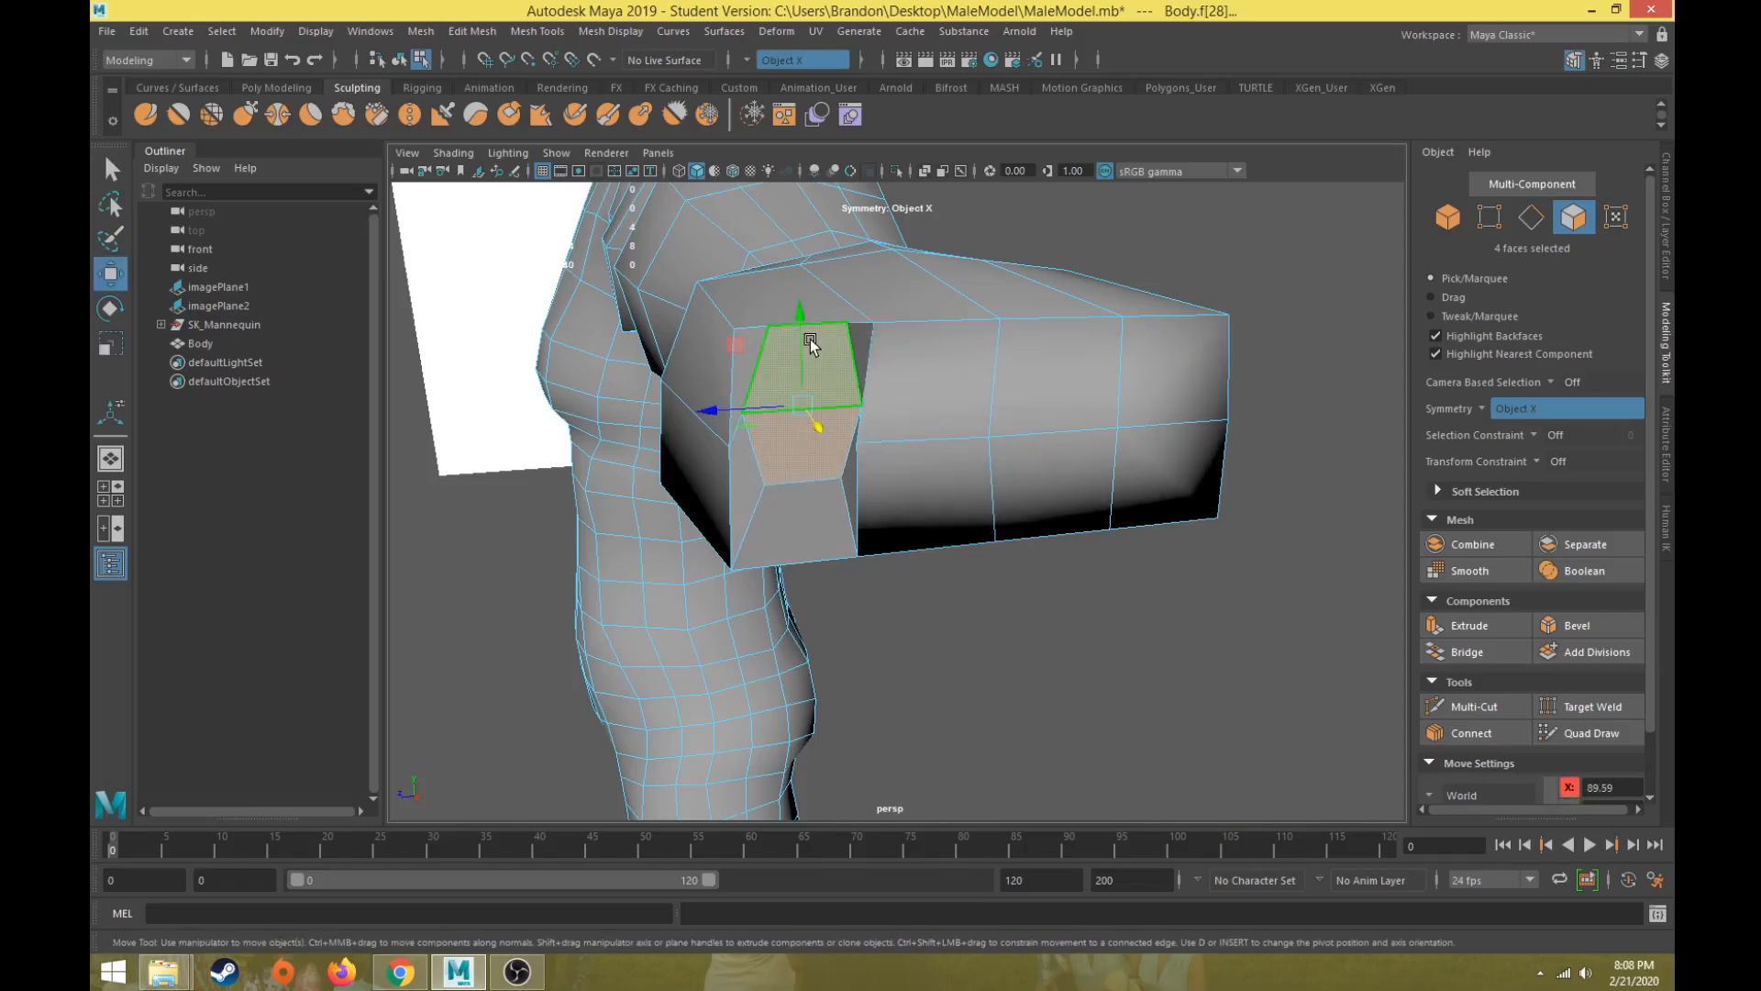
pyautogui.moveTo(803, 331); pyautogui.dragTo(801, 348)
pyautogui.keyDown('alt'); pyautogui.moveTo(800, 348); pyautogui.dragTo(947, 376); pyautogui.keyUp('alt')
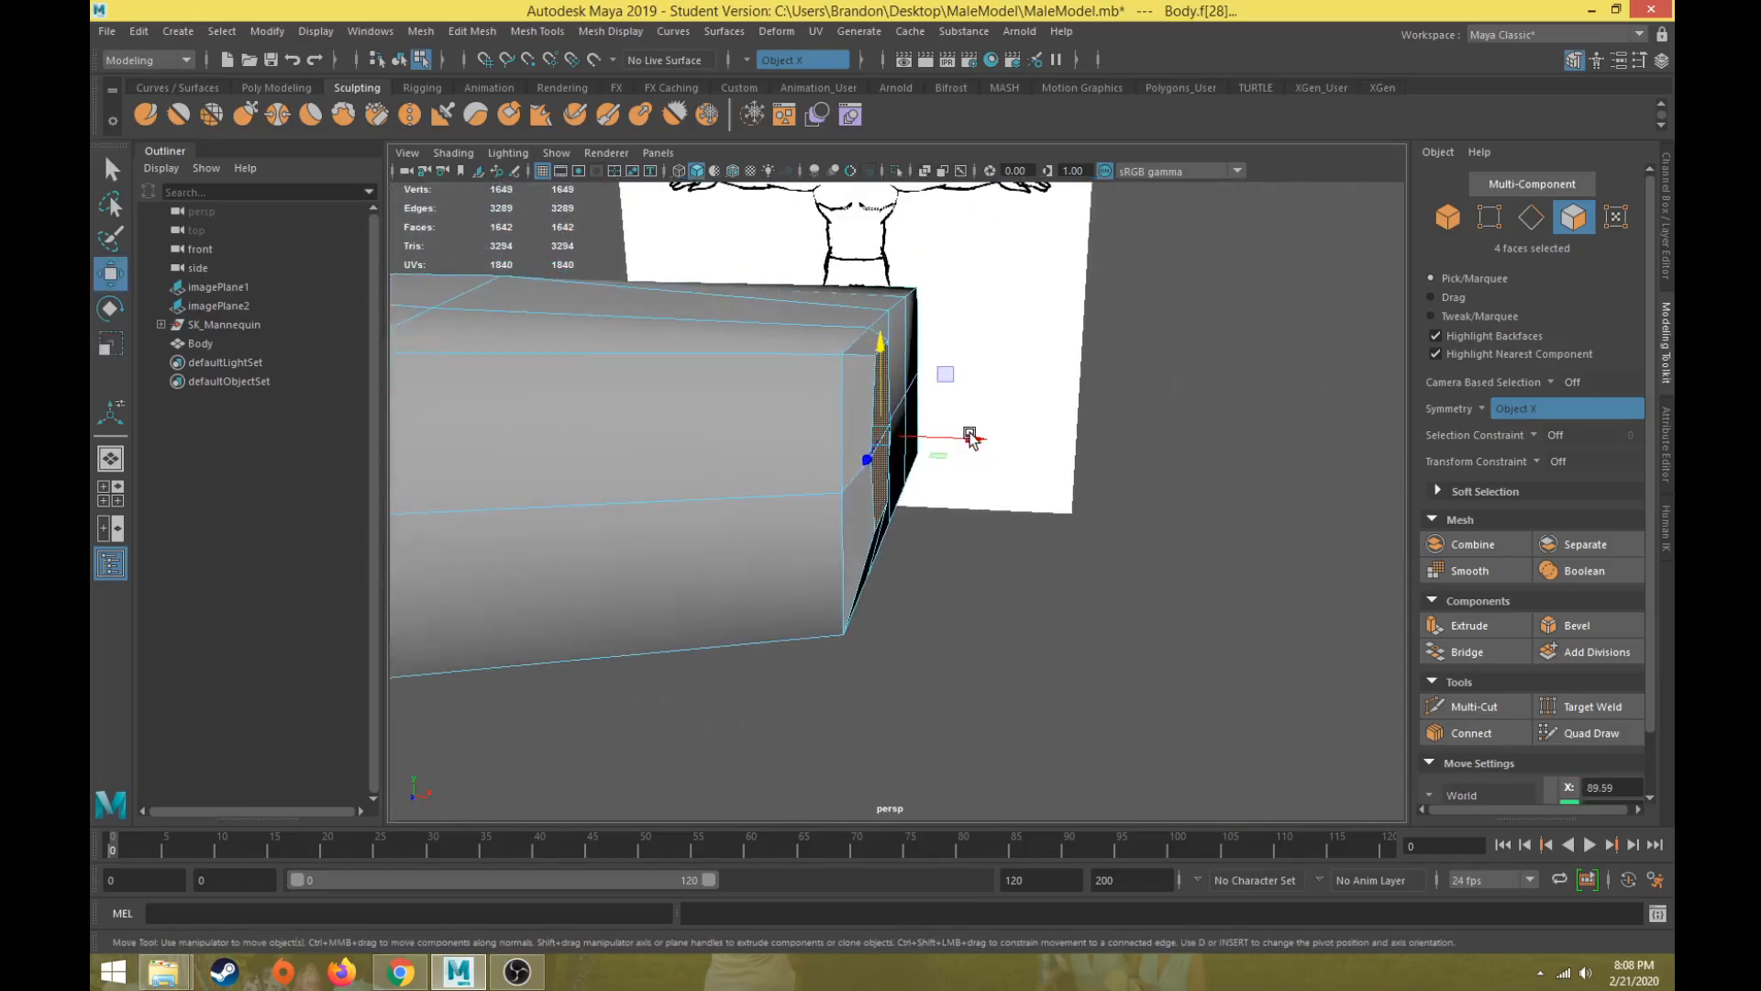
pyautogui.moveTo(971, 434); pyautogui.dragTo(983, 418)
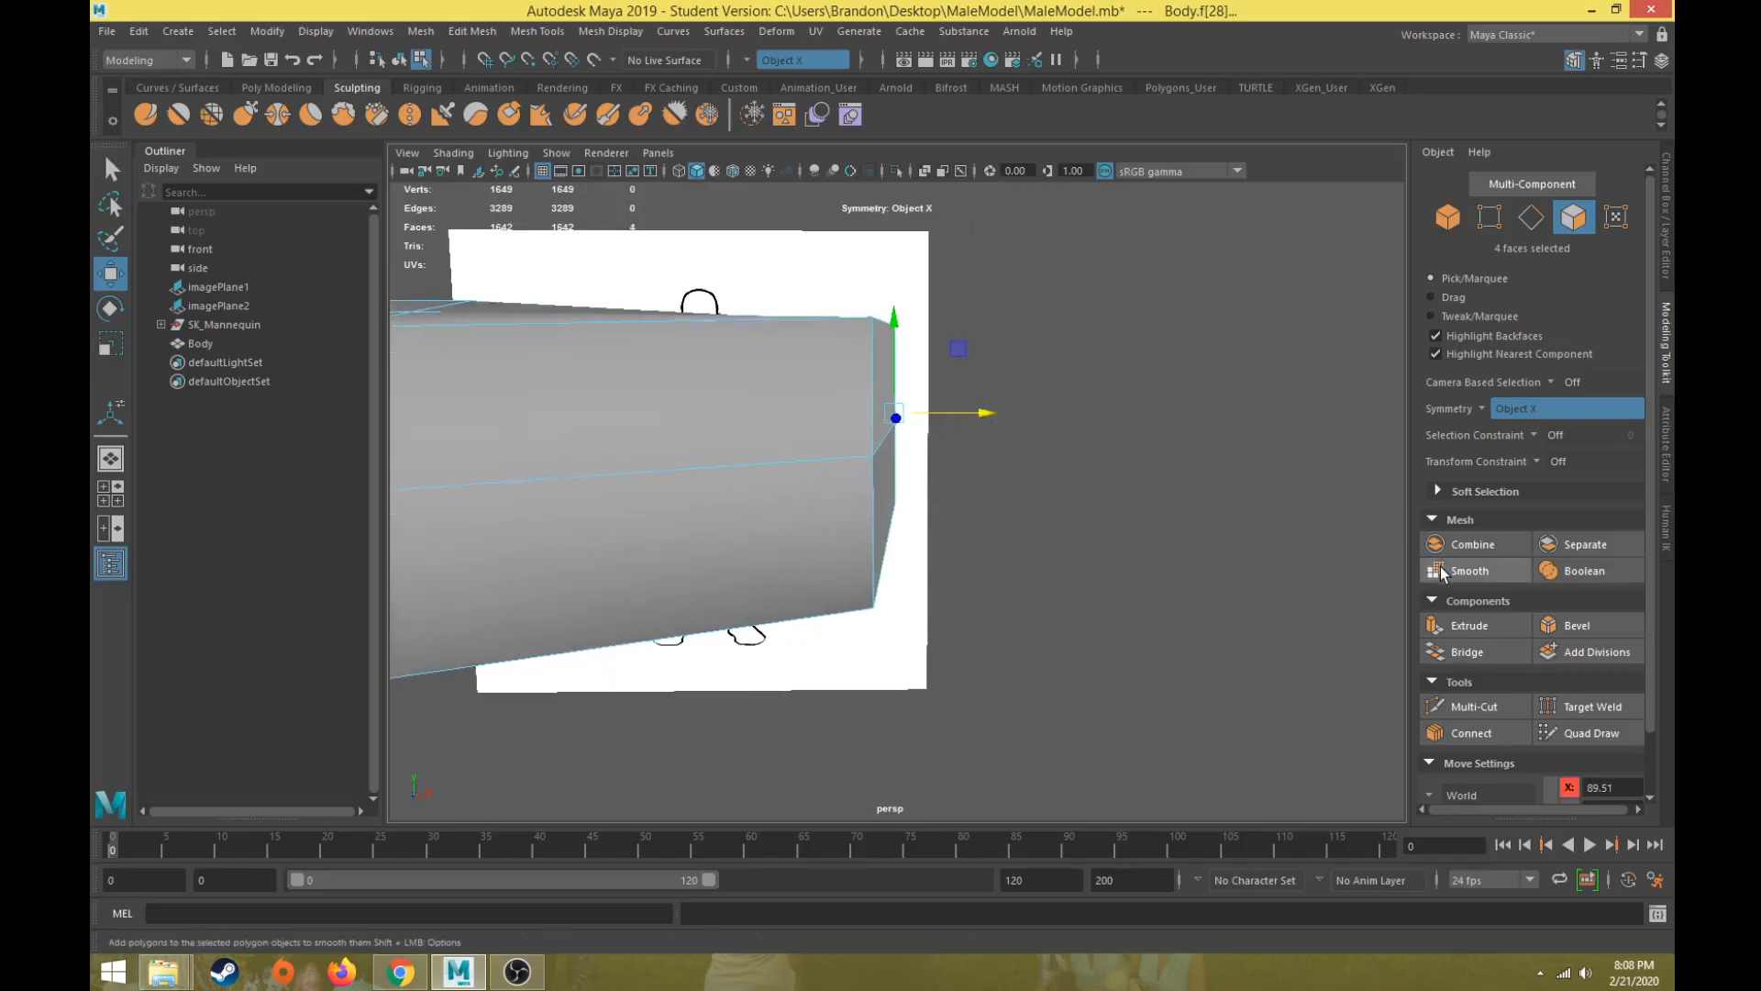
# Step: Extrude the finger's two end faces and pull them outward to form a short segment
pyautogui.click(1459, 625)
pyautogui.press('w')
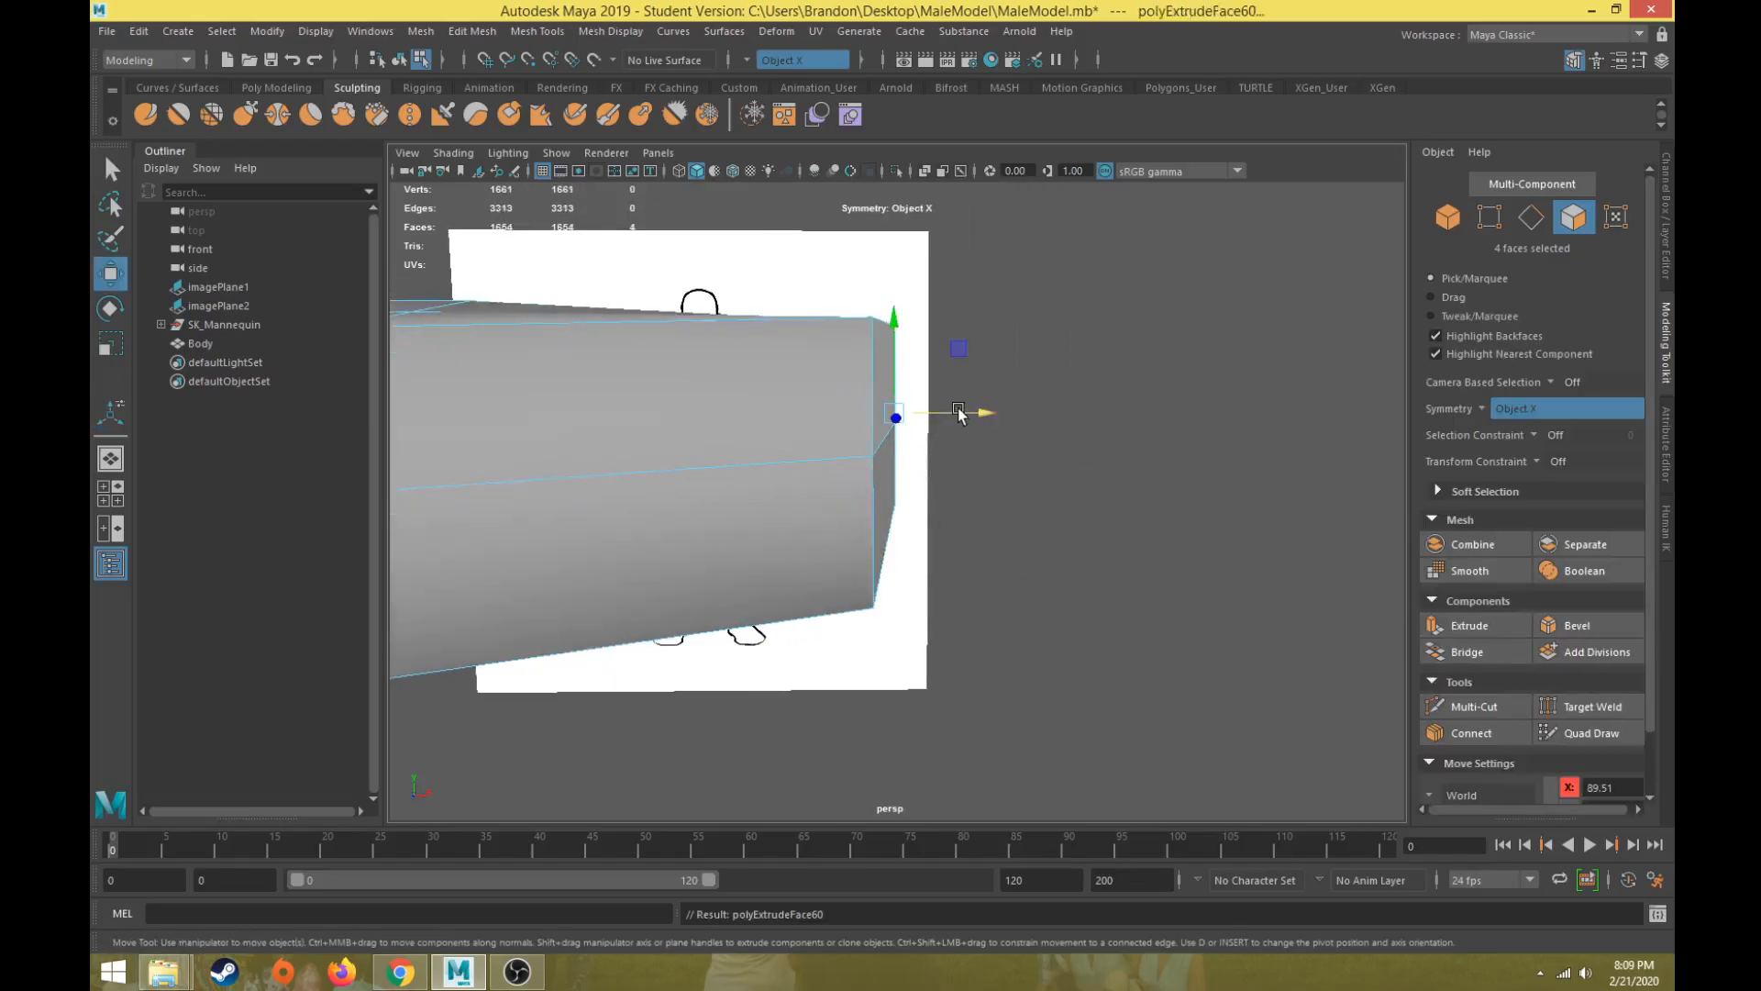
pyautogui.moveTo(959, 413); pyautogui.dragTo(845, 543)
pyautogui.press('r')
# Step: Reposition the vertices around the short finger segment and return to its two end faces
pyautogui.moveTo(845, 452); pyautogui.dragTo(771, 456, button='right')
pyautogui.moveTo(936, 601); pyautogui.dragTo(850, 541)
pyautogui.press('w')
pyautogui.moveTo(954, 507); pyautogui.dragTo(909, 473)
pyautogui.moveTo(881, 362); pyautogui.dragTo(888, 406, button='right')
pyautogui.keyDown('alt'); pyautogui.moveTo(888, 405); pyautogui.dragTo(752, 550); pyautogui.keyUp('alt')
pyautogui.moveTo(845, 624); pyautogui.dragTo(959, 472)
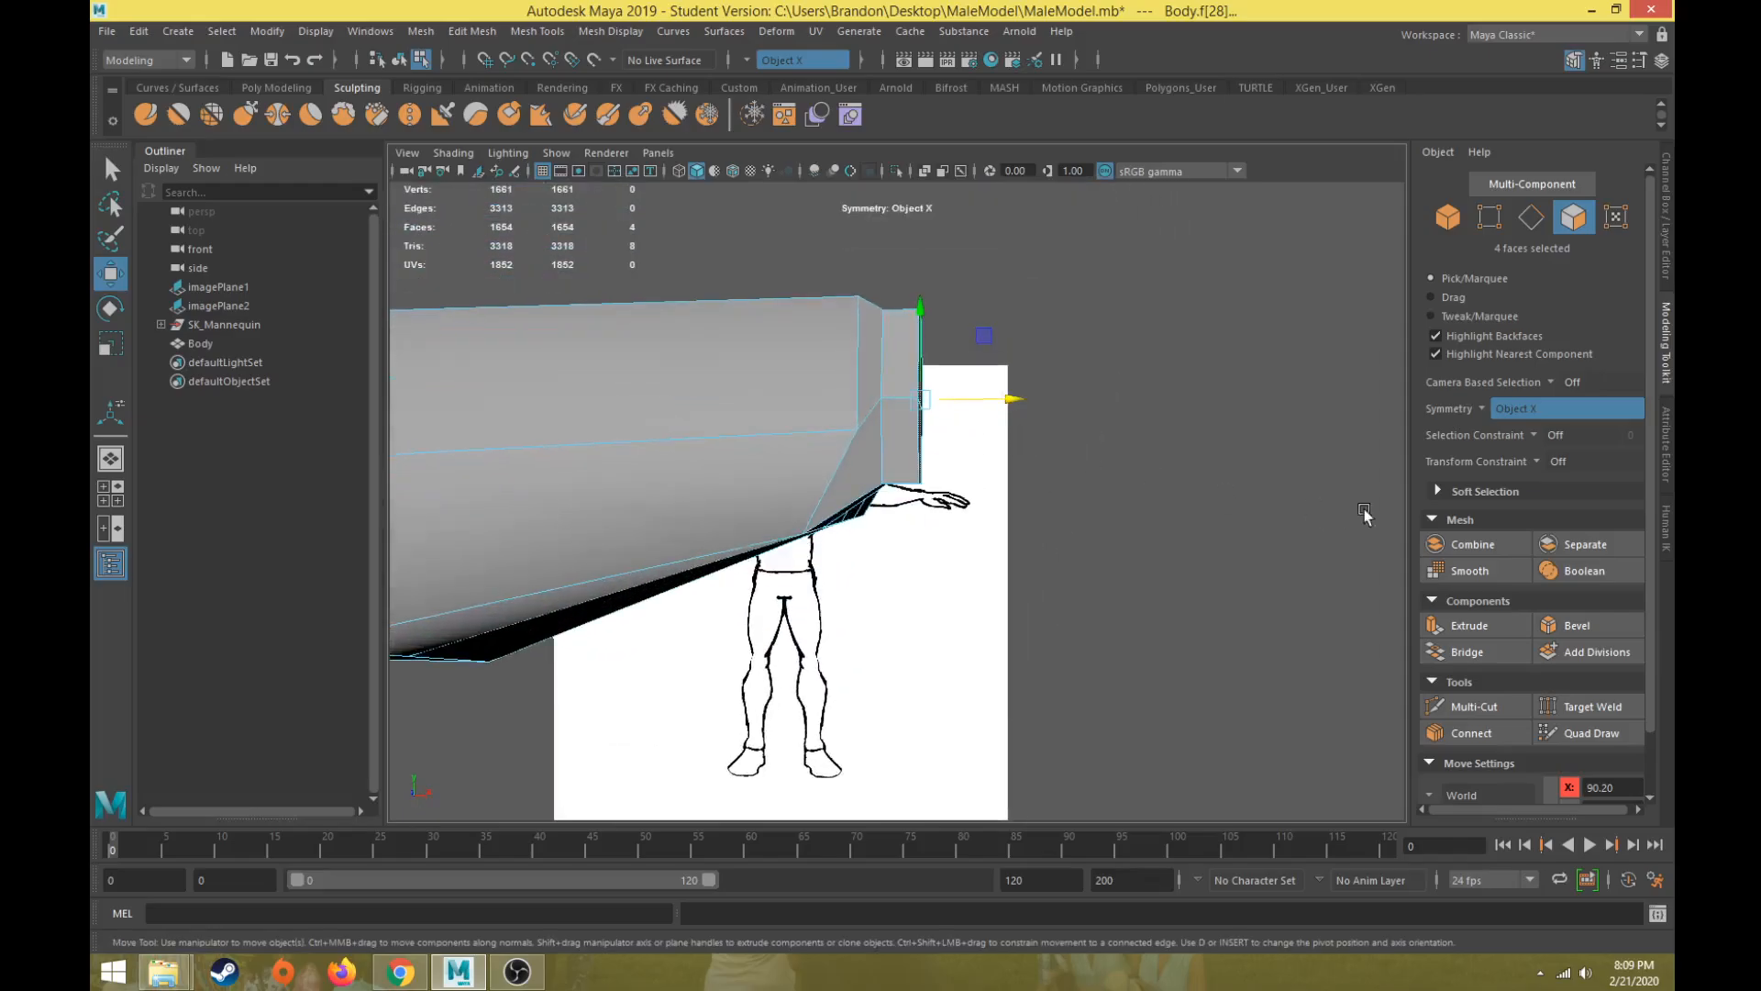
# Step: Extrude the finger's end faces again, pull them outward into a longer segment and switch to the four-view layout
pyautogui.click(1458, 625)
pyautogui.press('w')
pyautogui.moveTo(1010, 394); pyautogui.dragTo(849, 548)
pyautogui.moveTo(927, 507); pyautogui.dragTo(857, 514)
pyautogui.press('space')
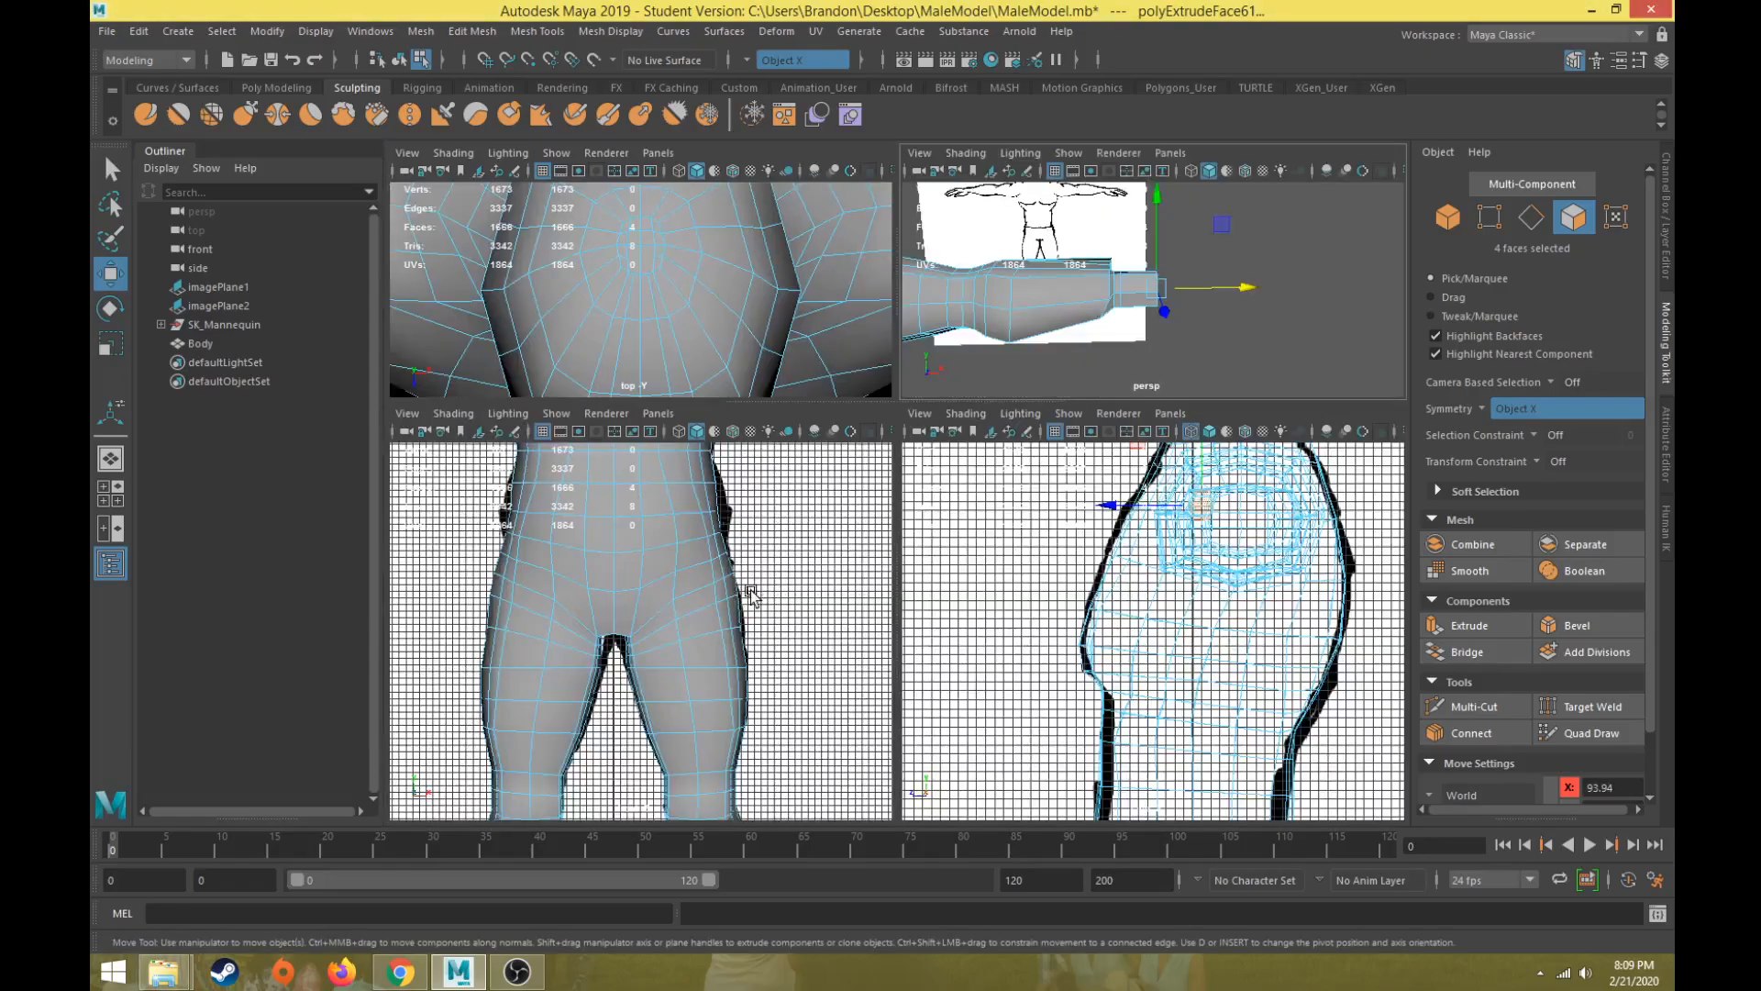
# Step: Check the finger against the front reference and pull its end faces slightly back toward the hand
pyautogui.press('space')
pyautogui.keyDown('alt'); pyautogui.moveTo(1027, 422); pyautogui.dragTo(617, 712, button='middle'); pyautogui.keyUp('alt')
pyautogui.scroll(1, 1077, 499)
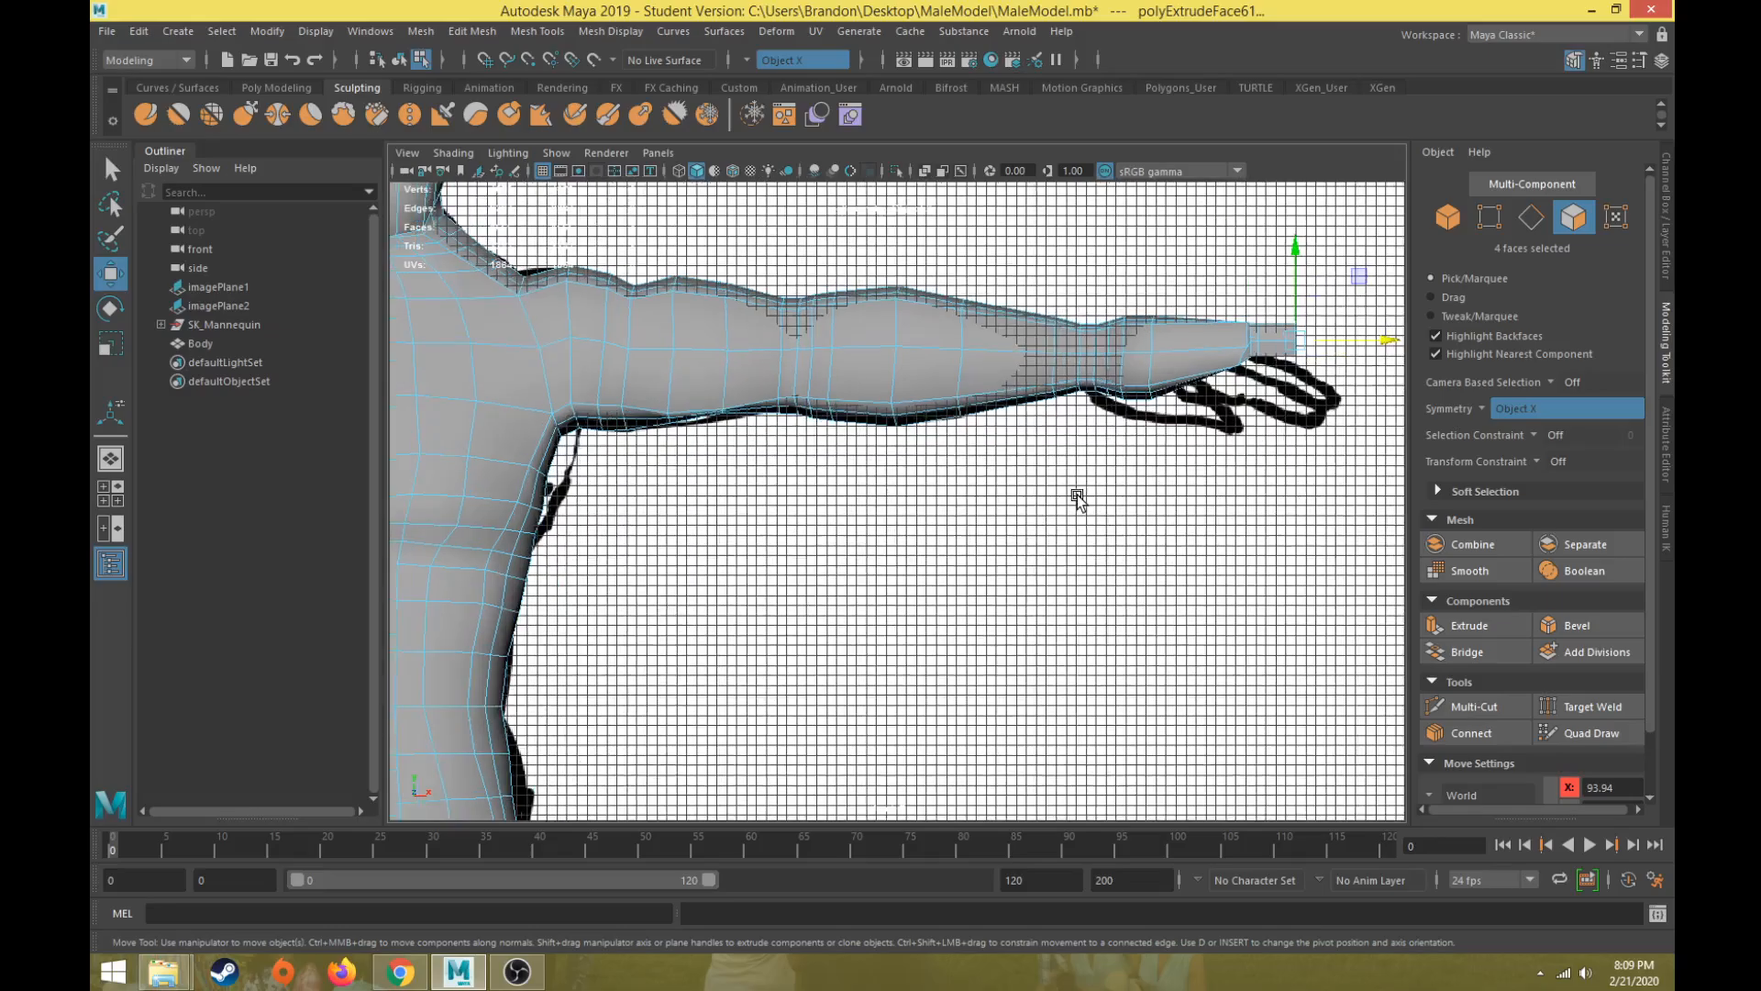
pyautogui.keyDown('alt'); pyautogui.moveTo(1365, 463); pyautogui.dragTo(1014, 569, button='middle'); pyautogui.keyUp('alt')
pyautogui.scroll(3, 883, 613)
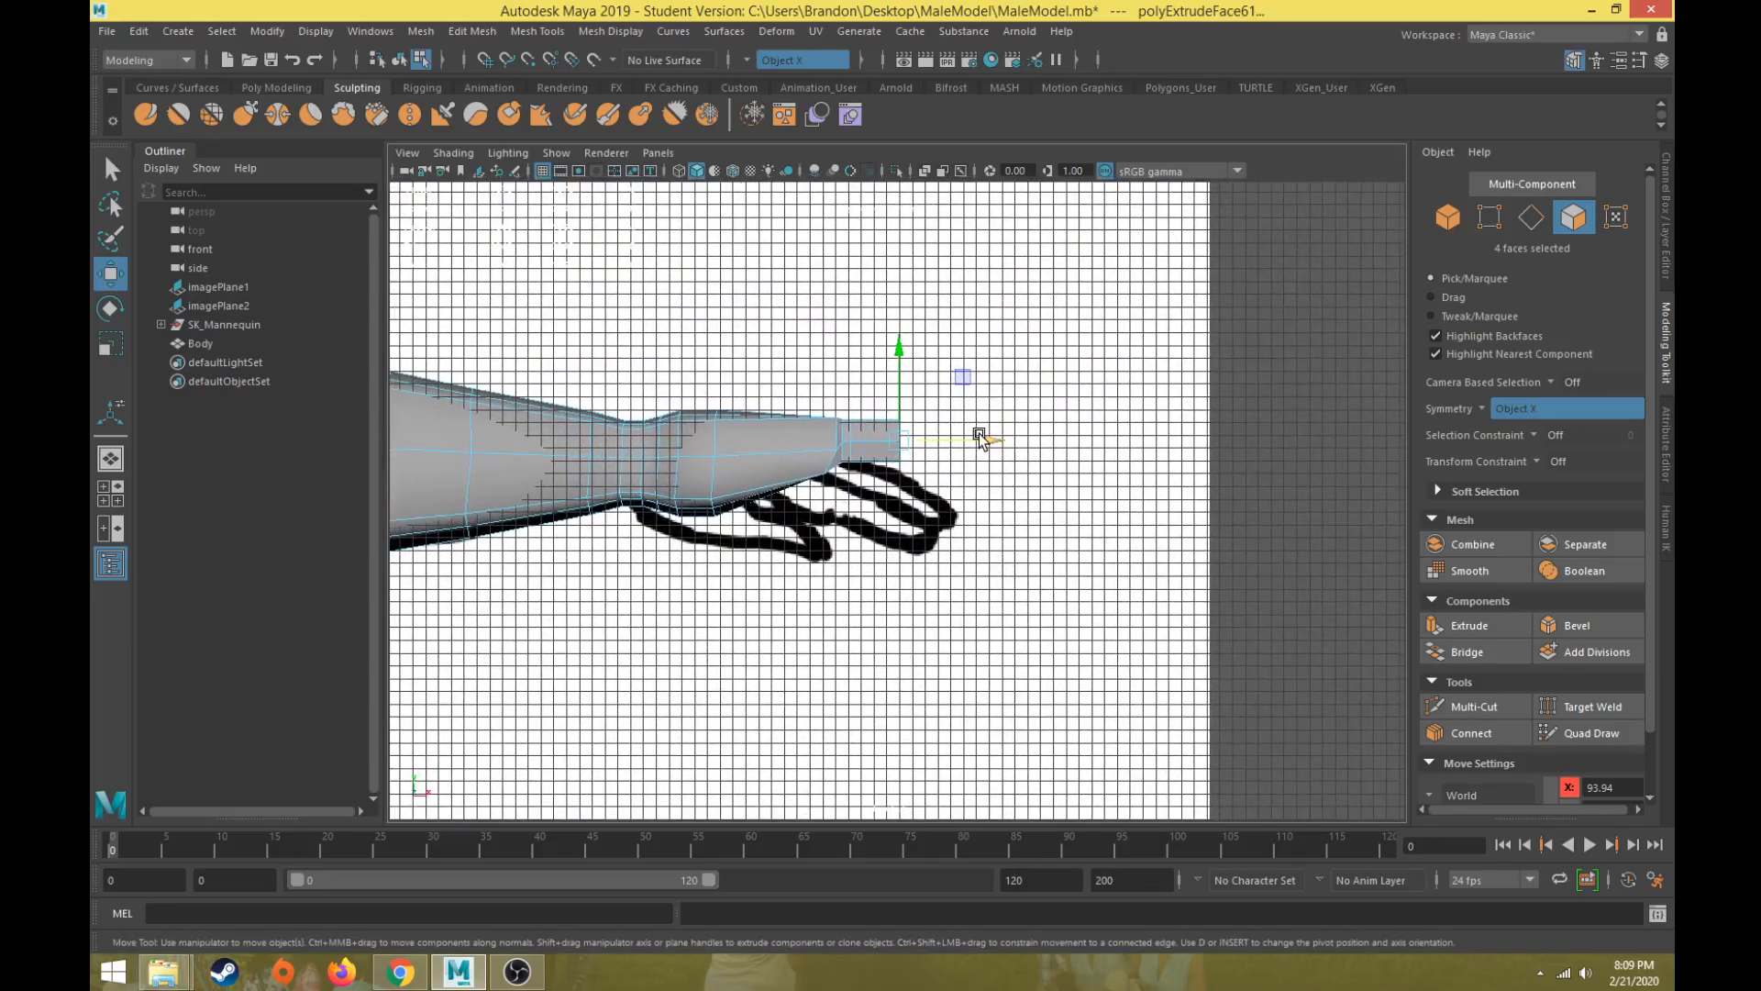
pyautogui.moveTo(979, 439); pyautogui.dragTo(971, 440)
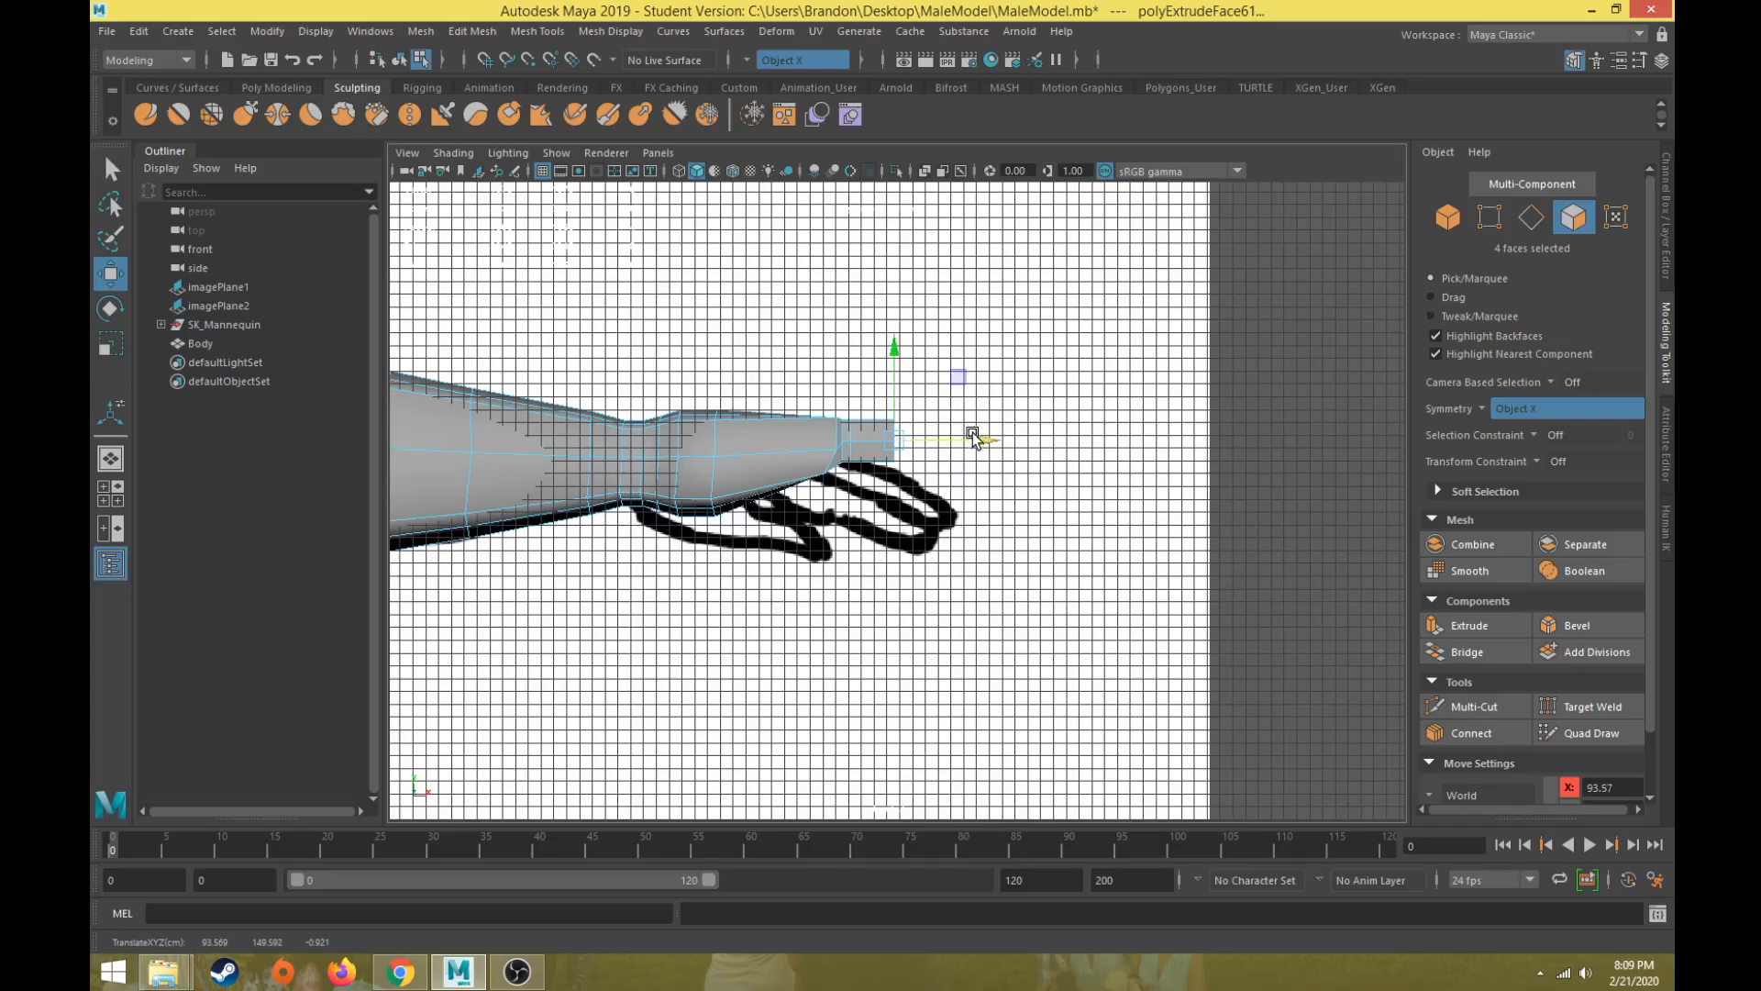
pyautogui.press('space')
pyautogui.press('space')
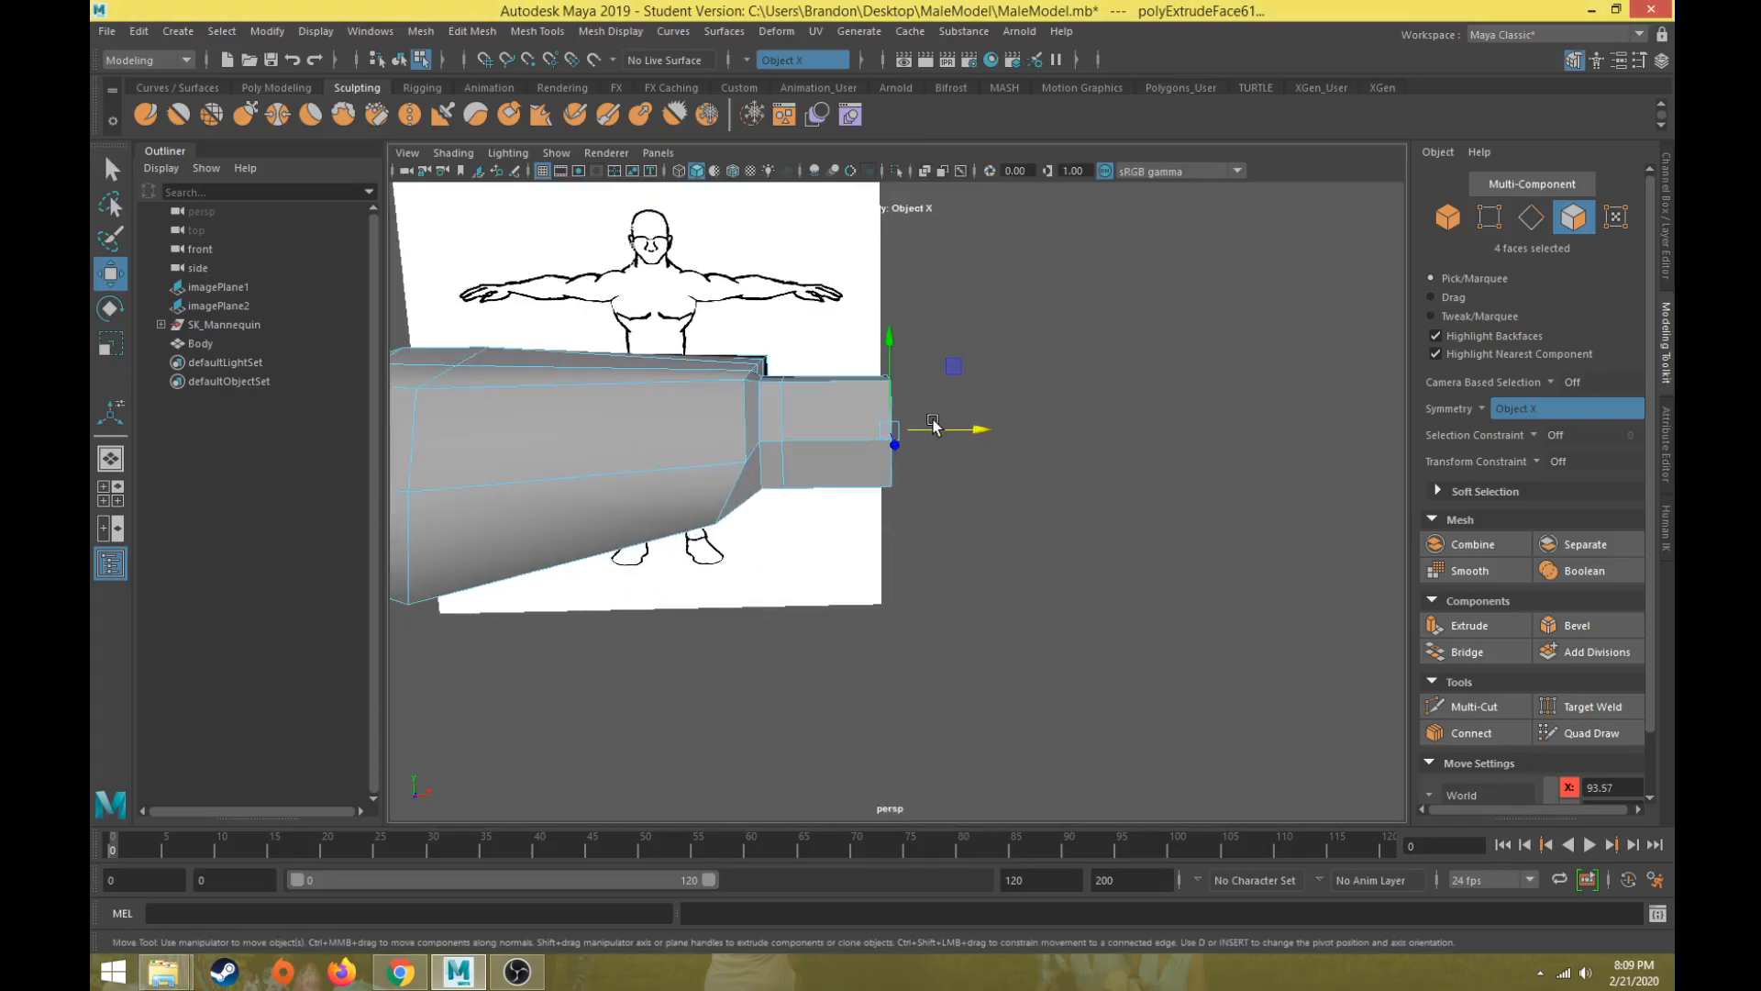
# Step: Extrude the finger's end faces a short distance outward, enlarge them into a flared knuckle ring and extrude them once more
pyautogui.keyDown('alt'); pyautogui.moveTo(933, 426); pyautogui.dragTo(991, 385); pyautogui.keyUp('alt')
pyautogui.click(1470, 628)
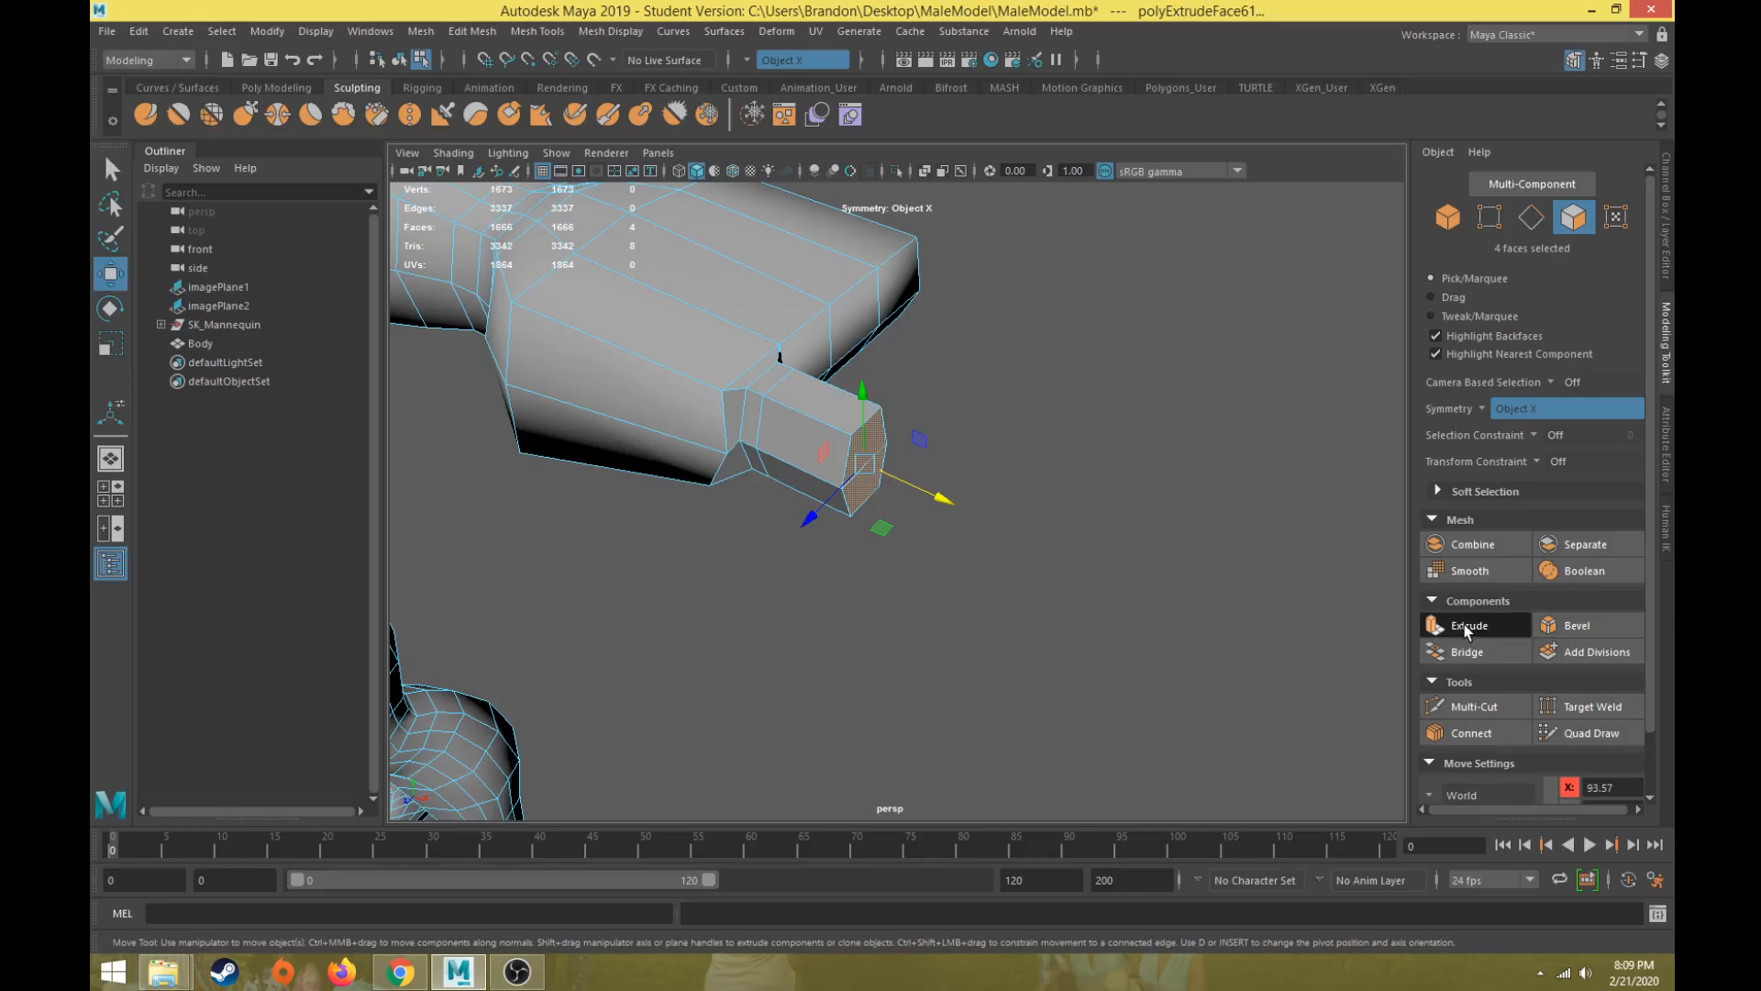
pyautogui.moveTo(919, 483); pyautogui.dragTo(960, 449)
pyautogui.scroll(2, 785, 525)
pyautogui.press('r')
pyautogui.press('w')
pyautogui.keyDown('alt'); pyautogui.moveTo(920, 471); pyautogui.dragTo(880, 506, button='middle'); pyautogui.keyUp('alt')
pyautogui.scroll(2, 881, 506)
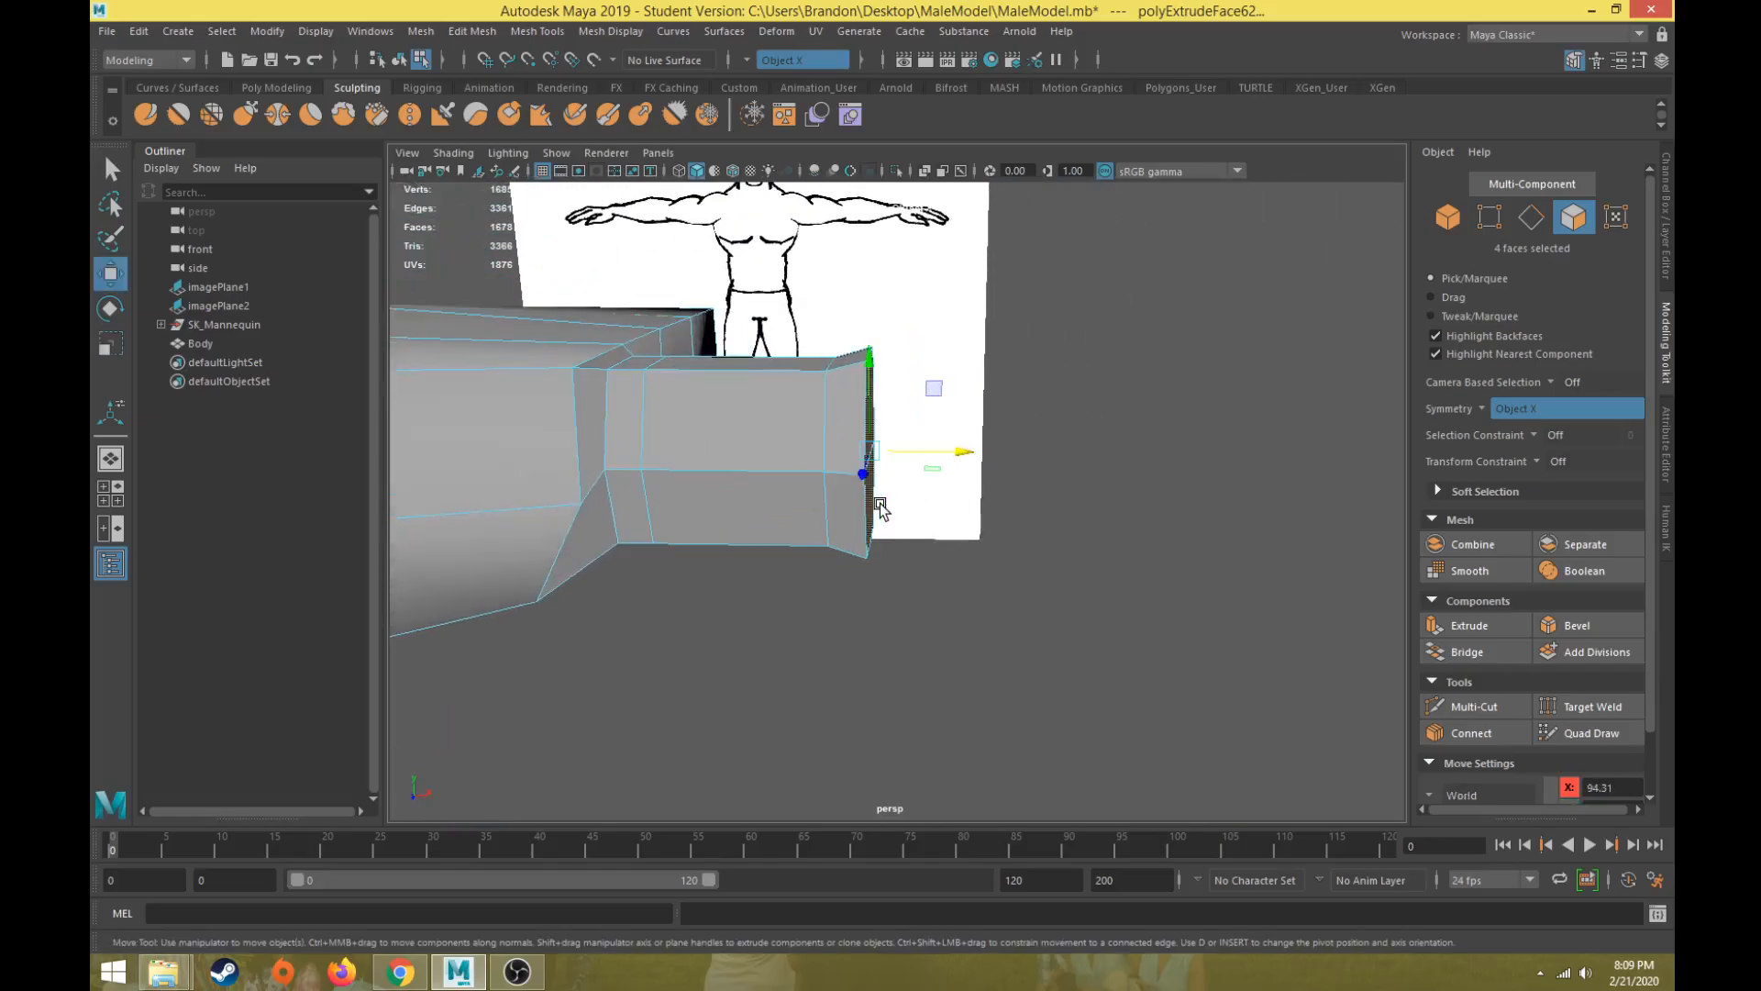
pyautogui.click(1470, 625)
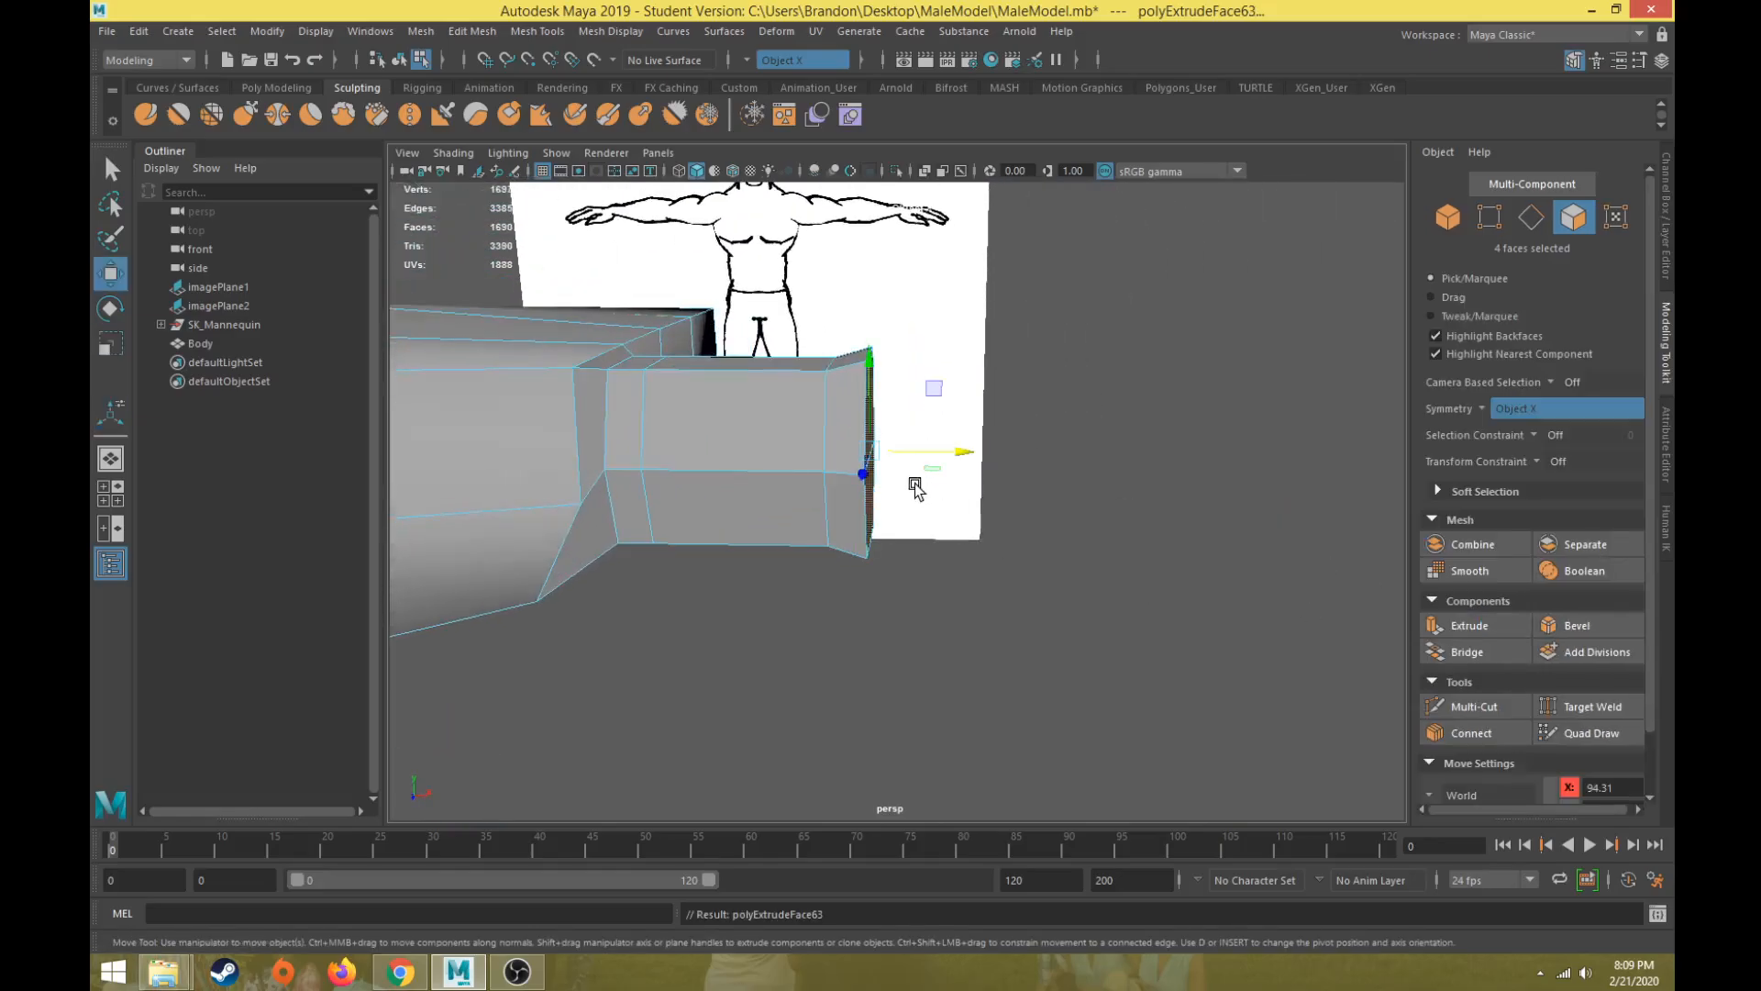
pyautogui.moveTo(932, 451); pyautogui.dragTo(963, 454)
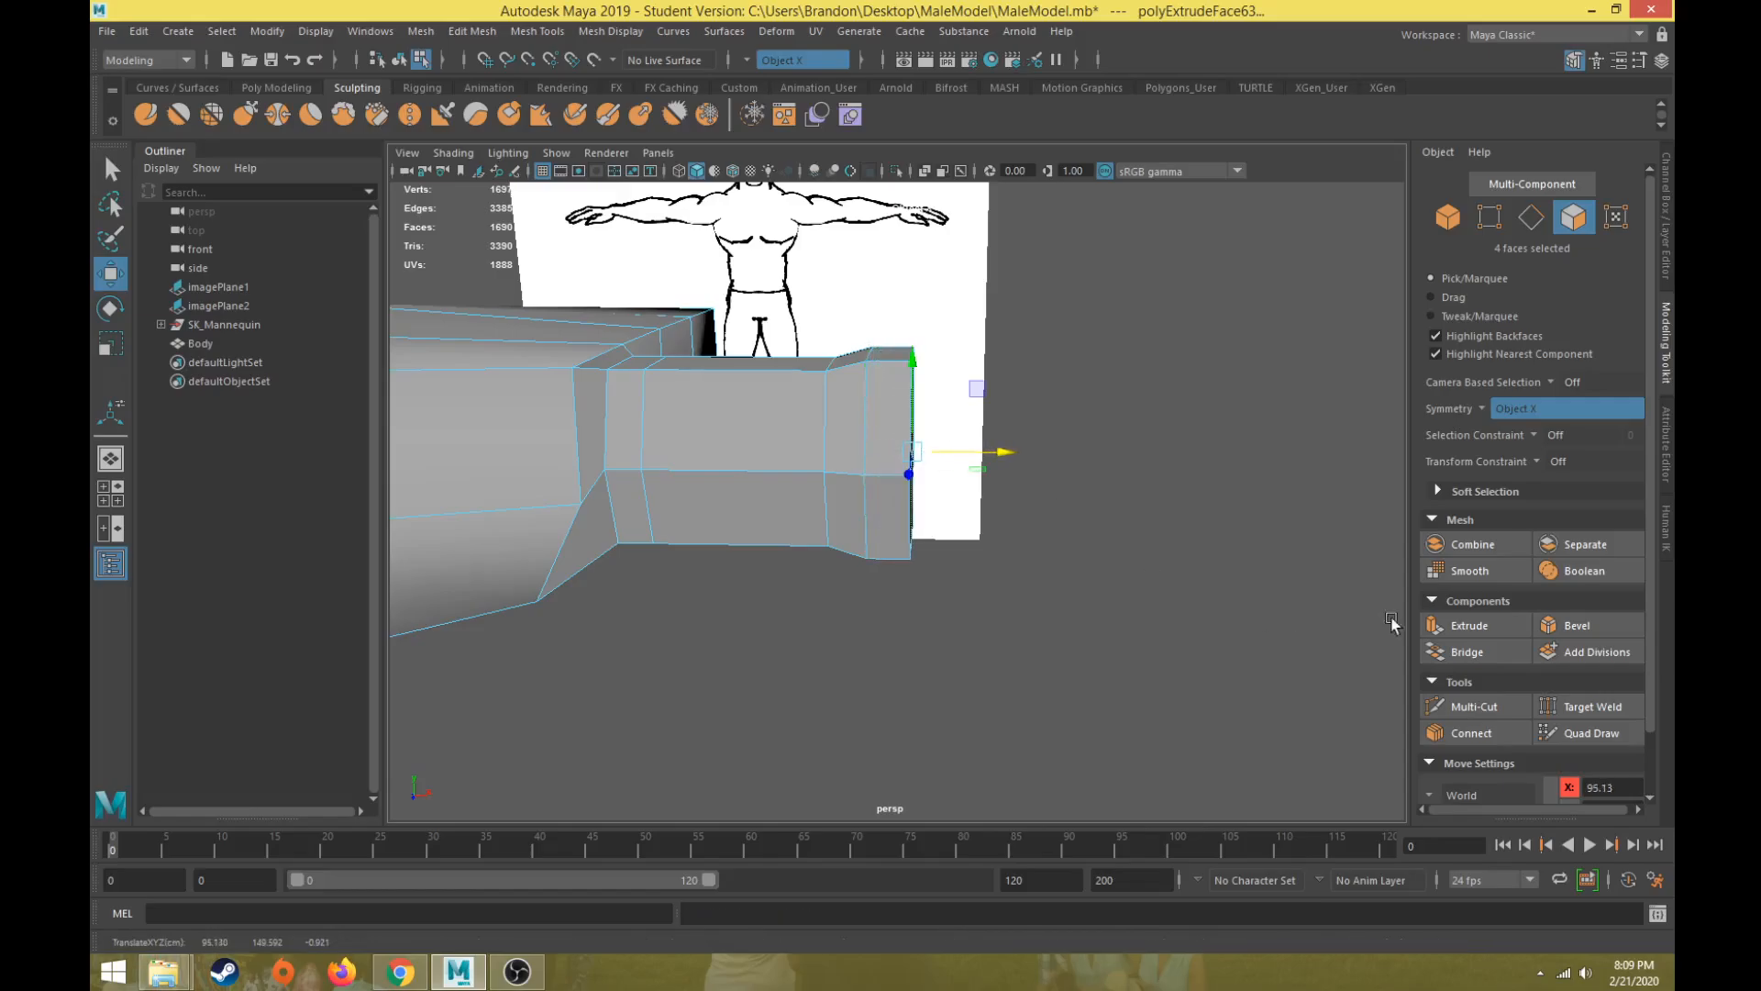
pyautogui.click(1437, 624)
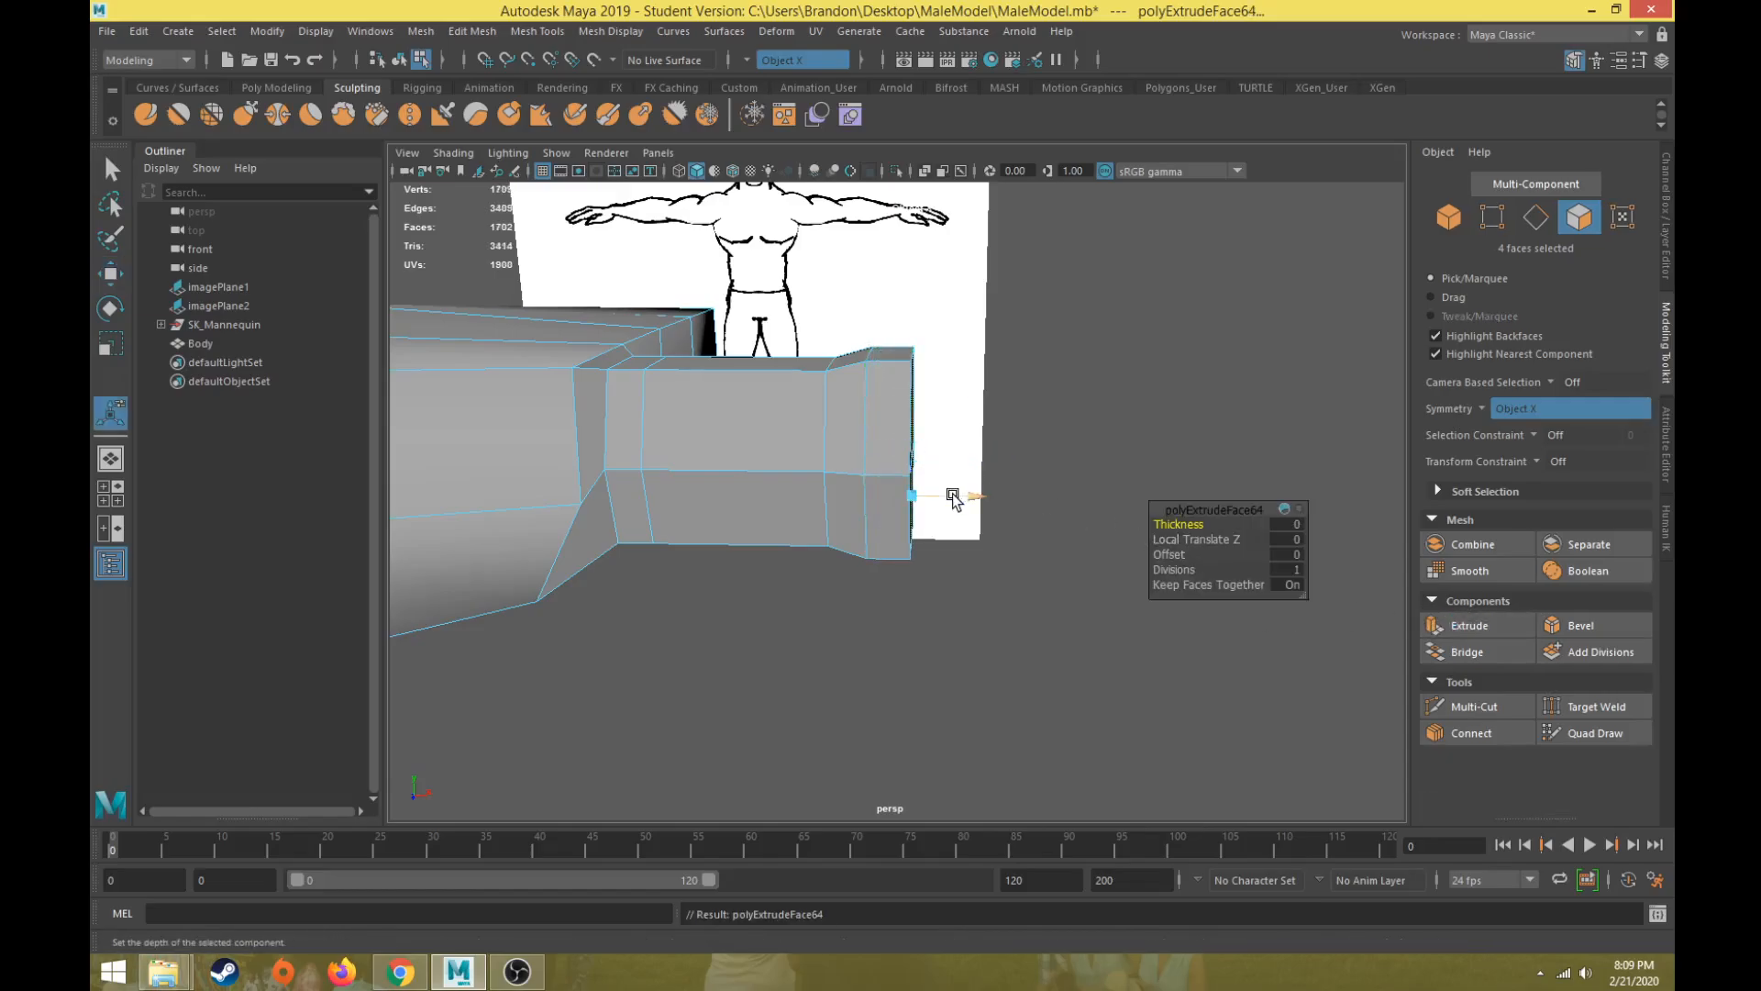
pyautogui.hotkey('ctrl', 'z')
pyautogui.hotkey('ctrl', 'z')
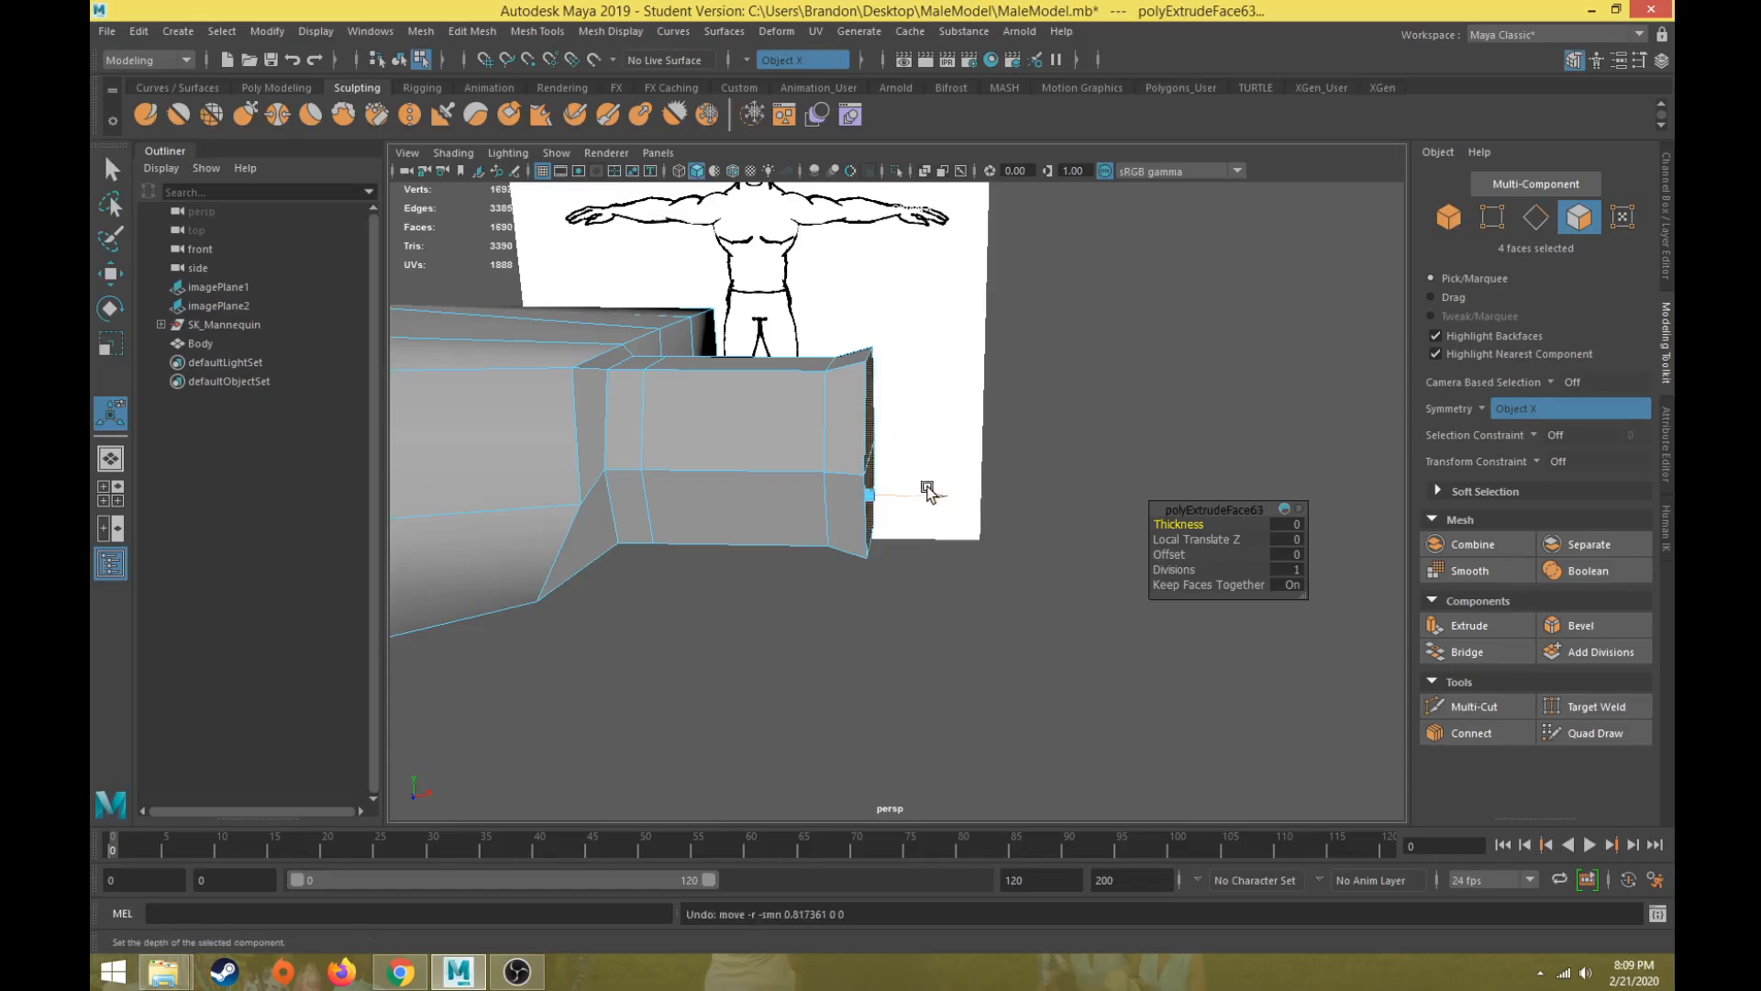
# Step: Pull the newly extruded end faces outward and scale them down to close off the finger's first knuckle
pyautogui.moveTo(928, 490); pyautogui.dragTo(968, 492)
pyautogui.press('w')
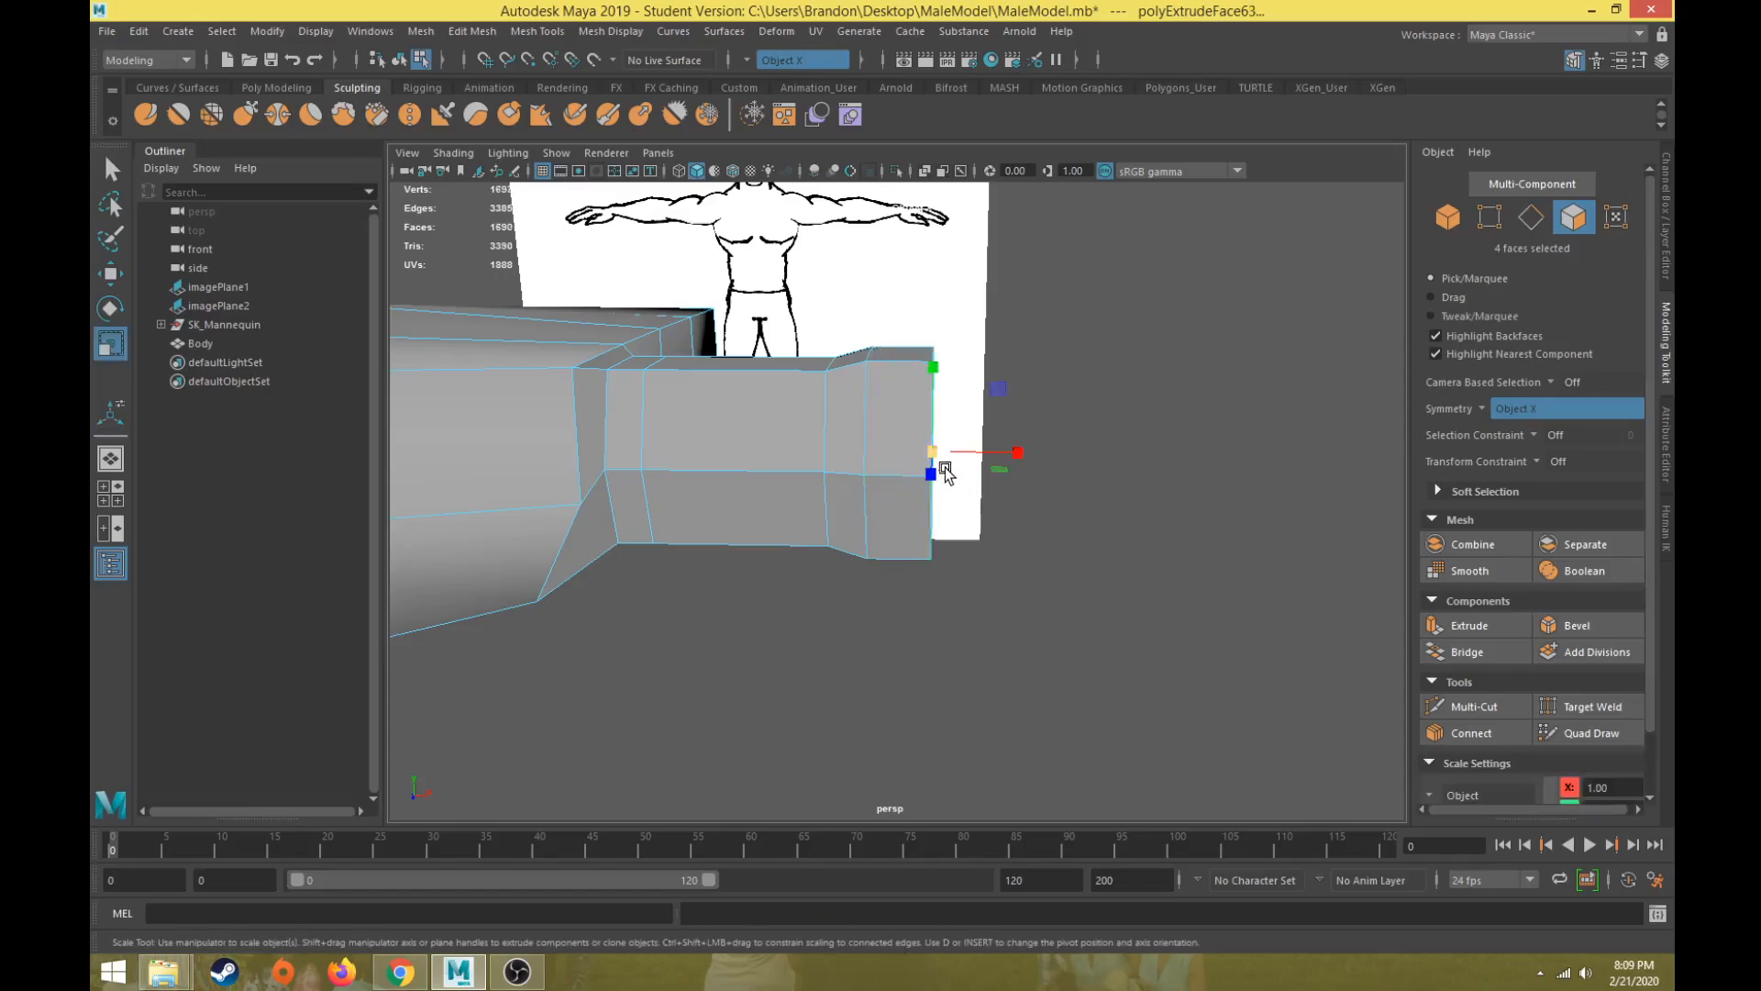
pyautogui.moveTo(954, 463); pyautogui.dragTo(974, 456)
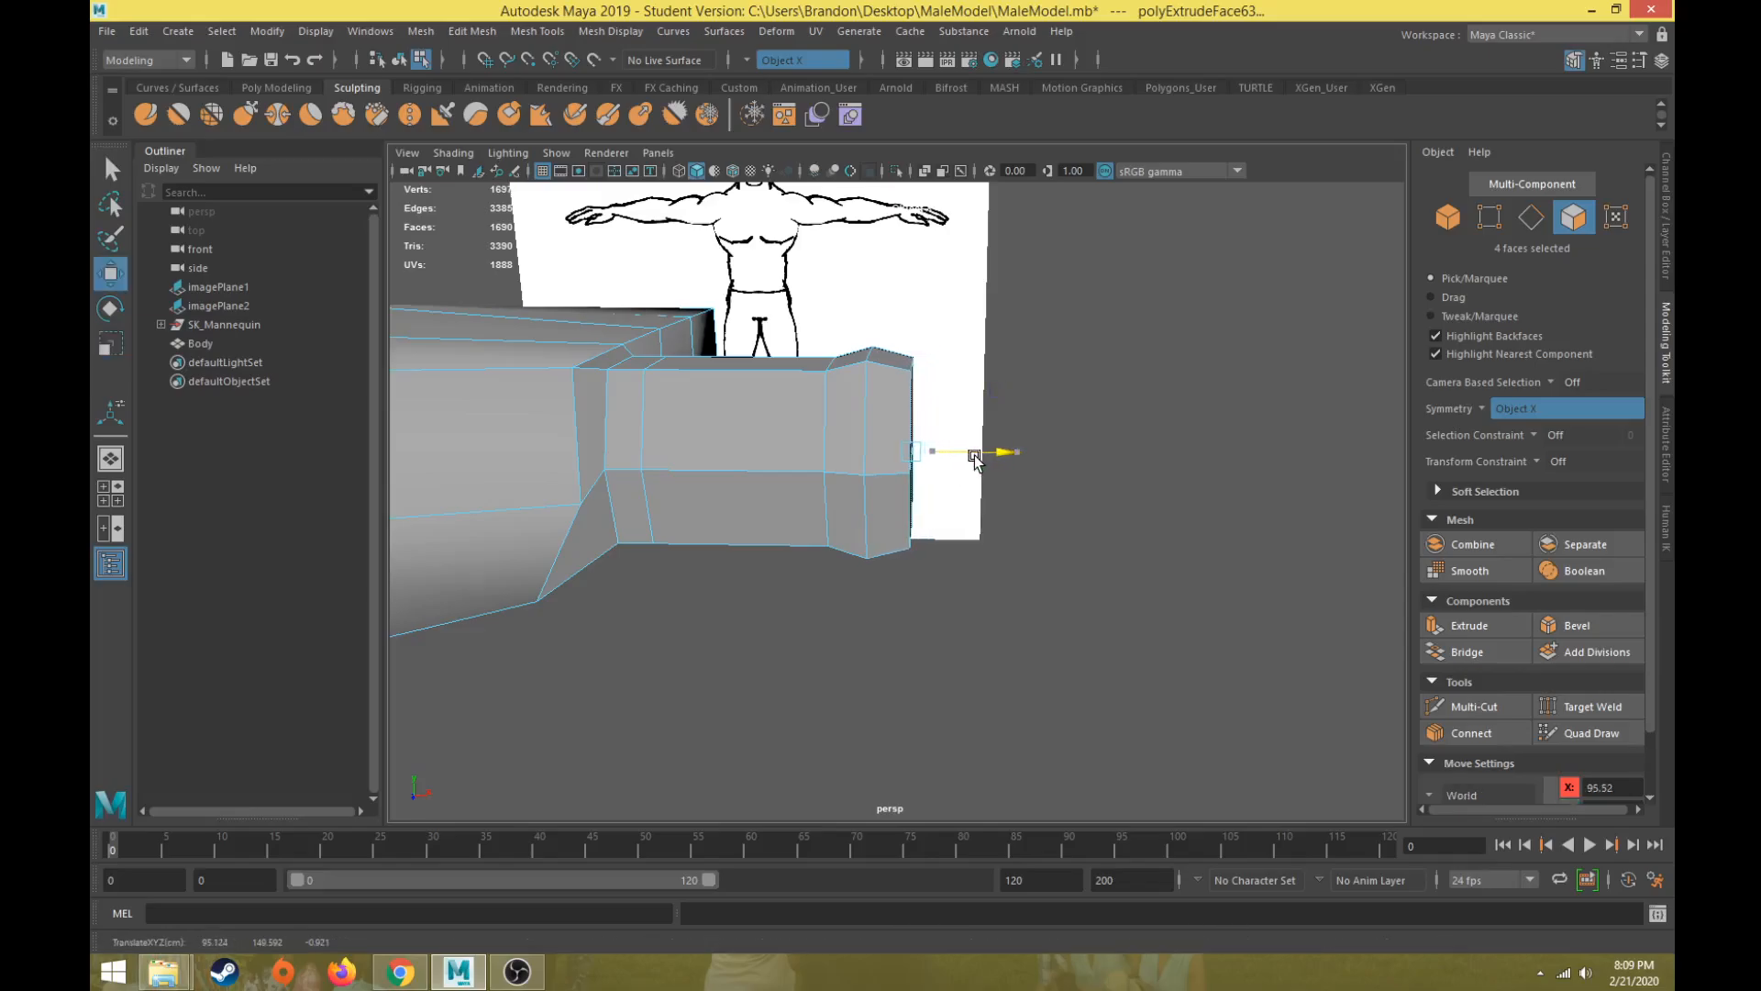
# Step: Select the vertices on the underside of the first knuckle and raise them to crease the joint
pyautogui.keyDown('alt'); pyautogui.moveTo(836, 496); pyautogui.dragTo(850, 409); pyautogui.keyUp('alt')
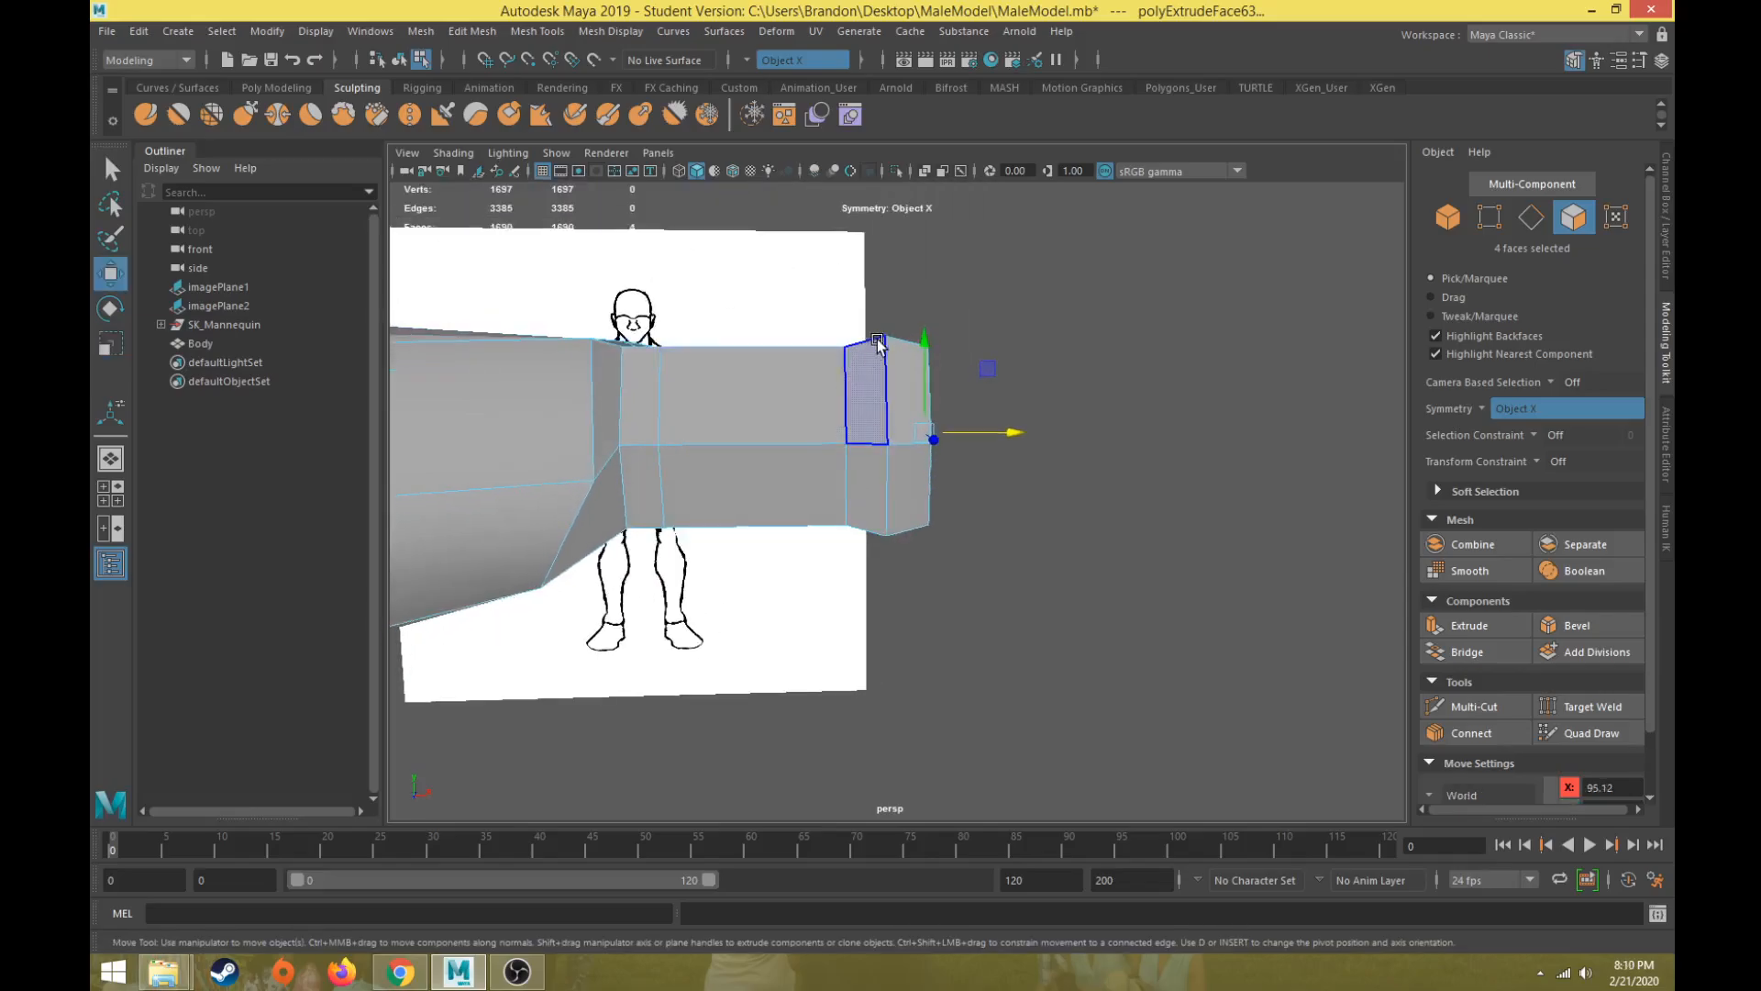
pyautogui.keyDown('alt'); pyautogui.moveTo(867, 486); pyautogui.dragTo(856, 414); pyautogui.keyUp('alt')
pyautogui.moveTo(856, 415); pyautogui.dragTo(761, 409, button='right')
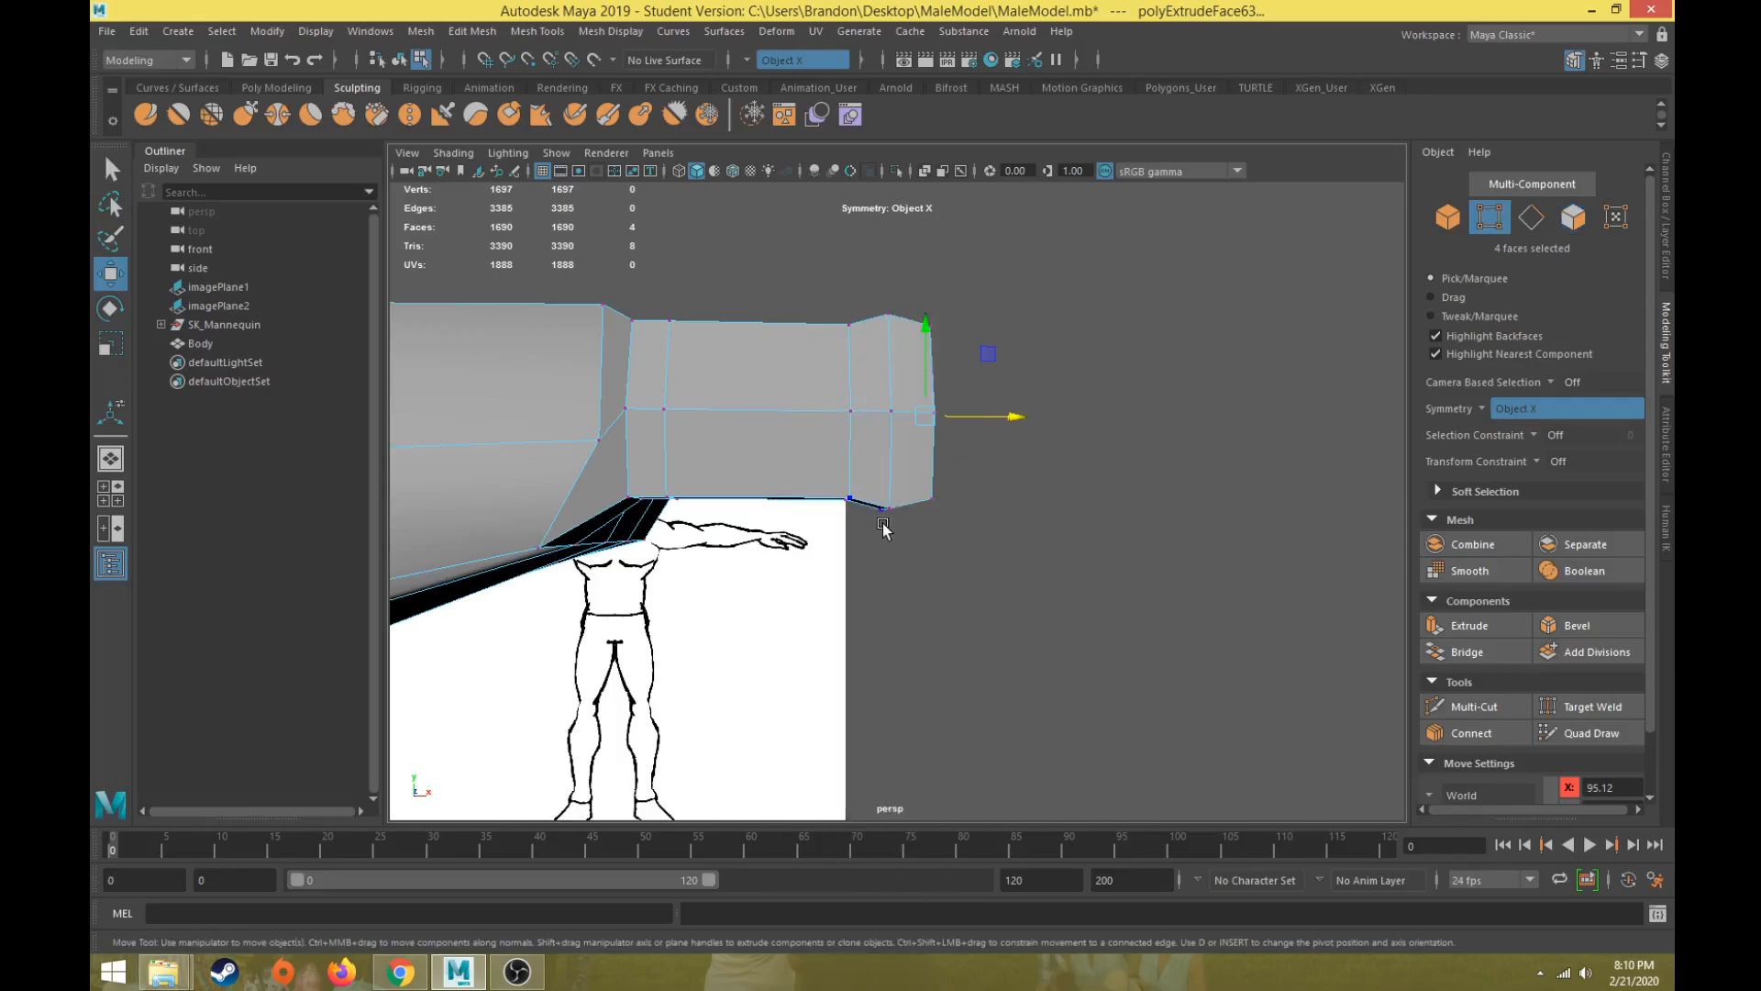
pyautogui.moveTo(904, 500); pyautogui.dragTo(903, 502)
pyautogui.click(887, 447)
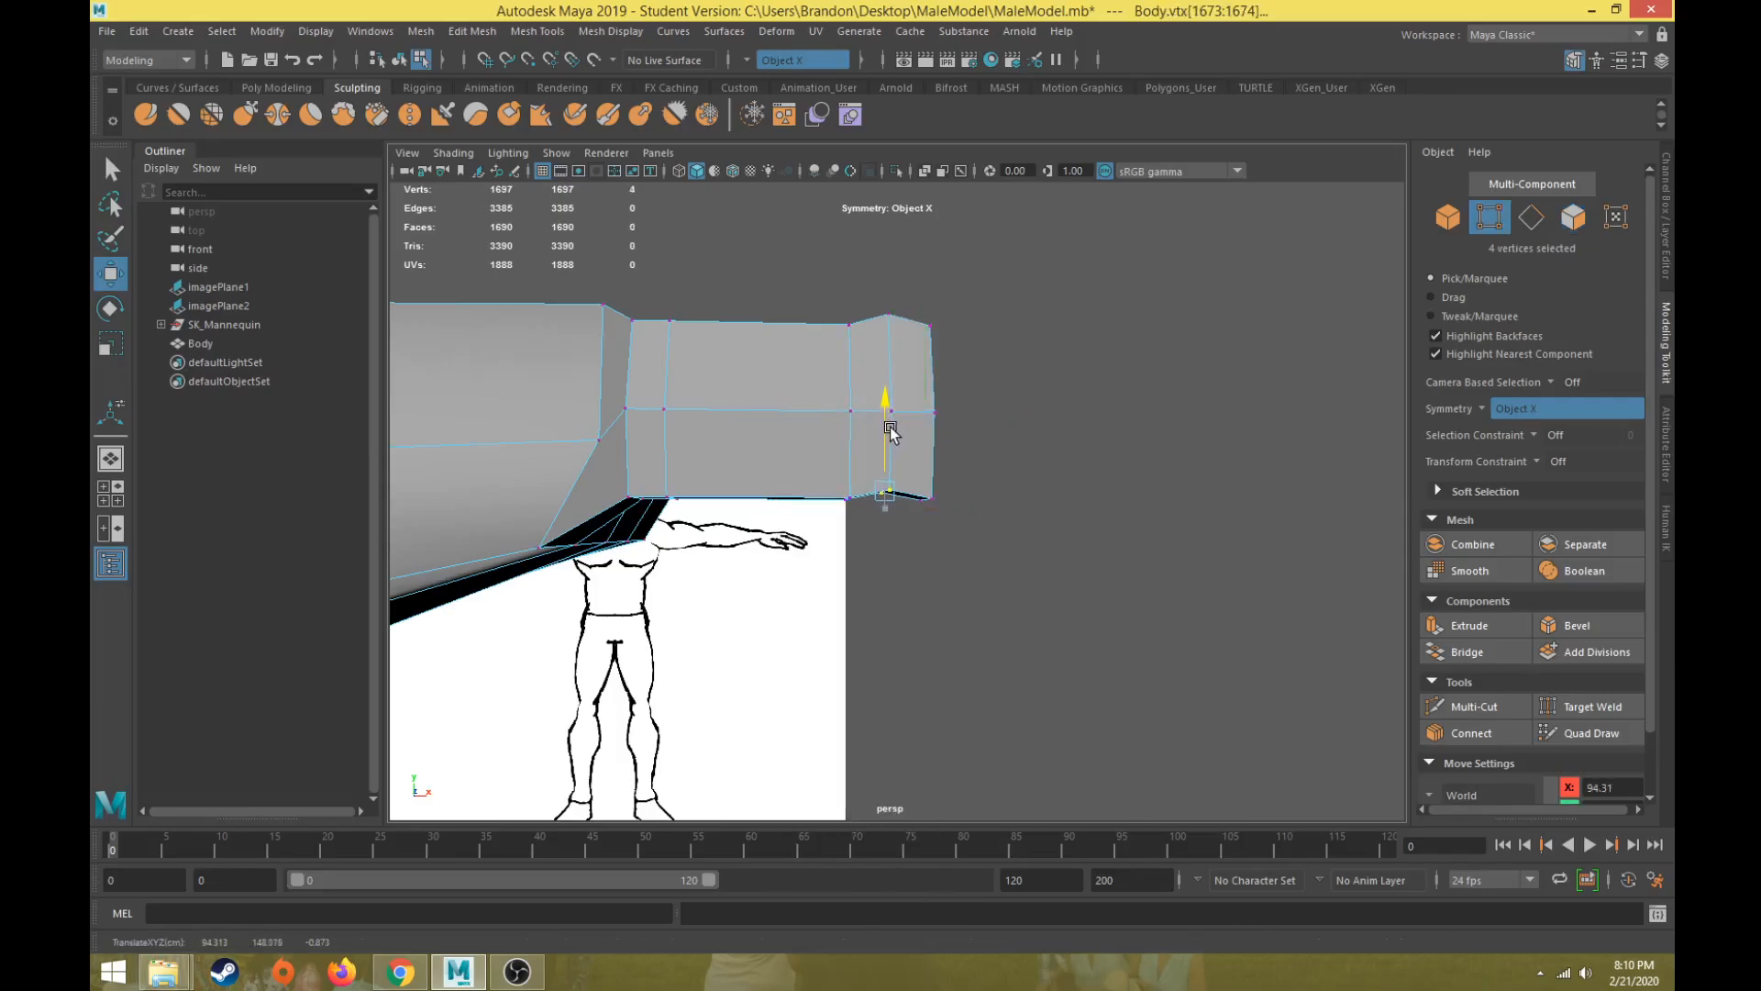
pyautogui.moveTo(894, 428)
pyautogui.keyDown('alt'); pyautogui.mouseDown()
pyautogui.moveTo(876, 459)
pyautogui.moveTo(883, 445)
pyautogui.mouseUp(); pyautogui.keyUp('alt')
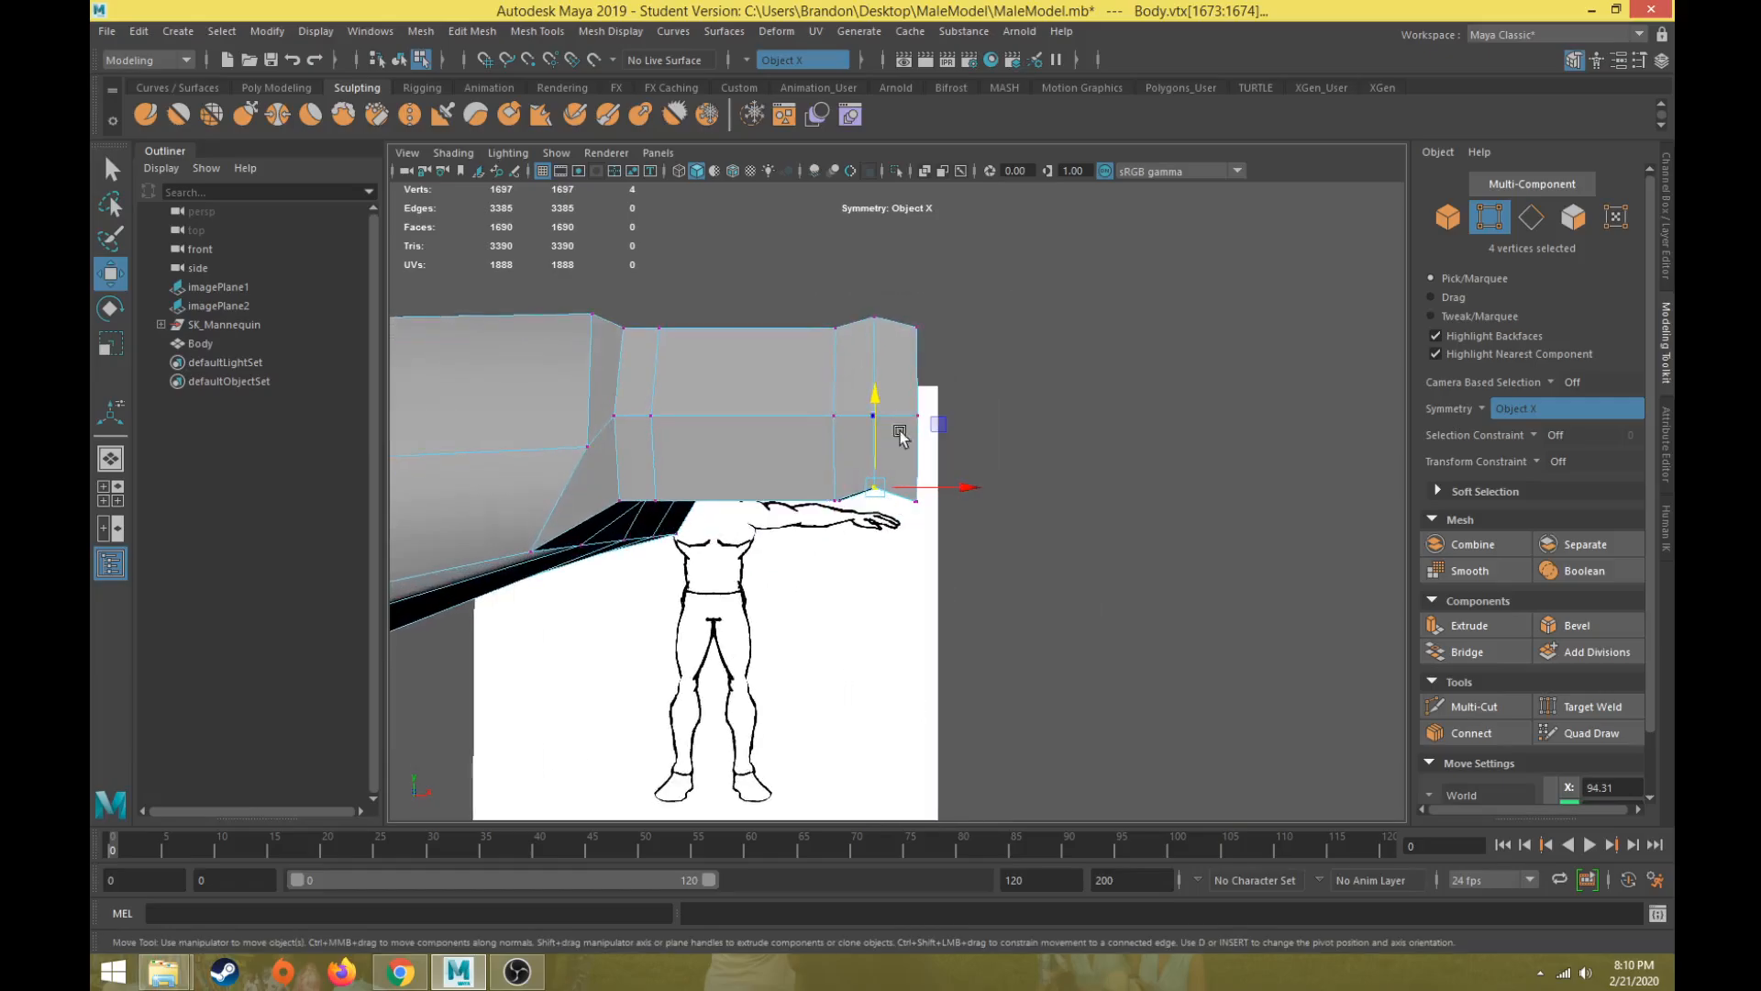
pyautogui.moveTo(886, 410); pyautogui.dragTo(883, 396)
# Step: Reselect the finger's two end faces, extrude them outward into a longer middle segment and scale them down to taper it
pyautogui.moveTo(883, 396); pyautogui.dragTo(896, 417, button='right')
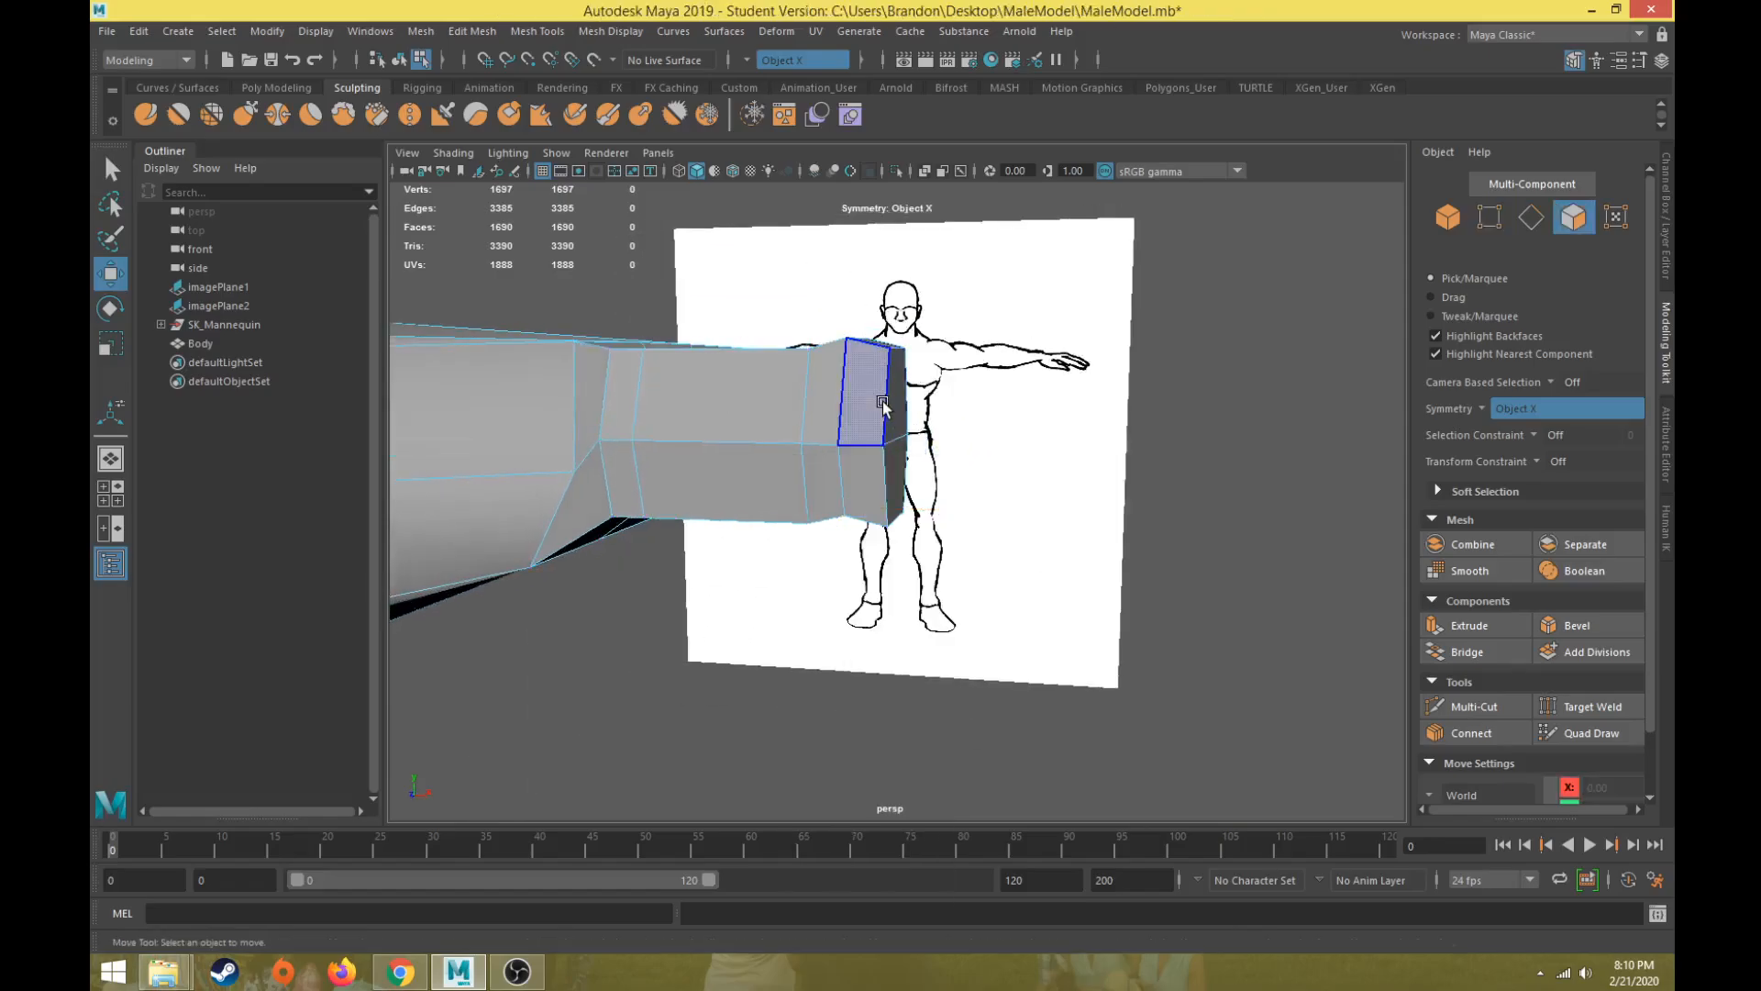
pyautogui.click(896, 418)
pyautogui.keyDown('alt'); pyautogui.moveTo(887, 466); pyautogui.dragTo(947, 624); pyautogui.keyUp('alt')
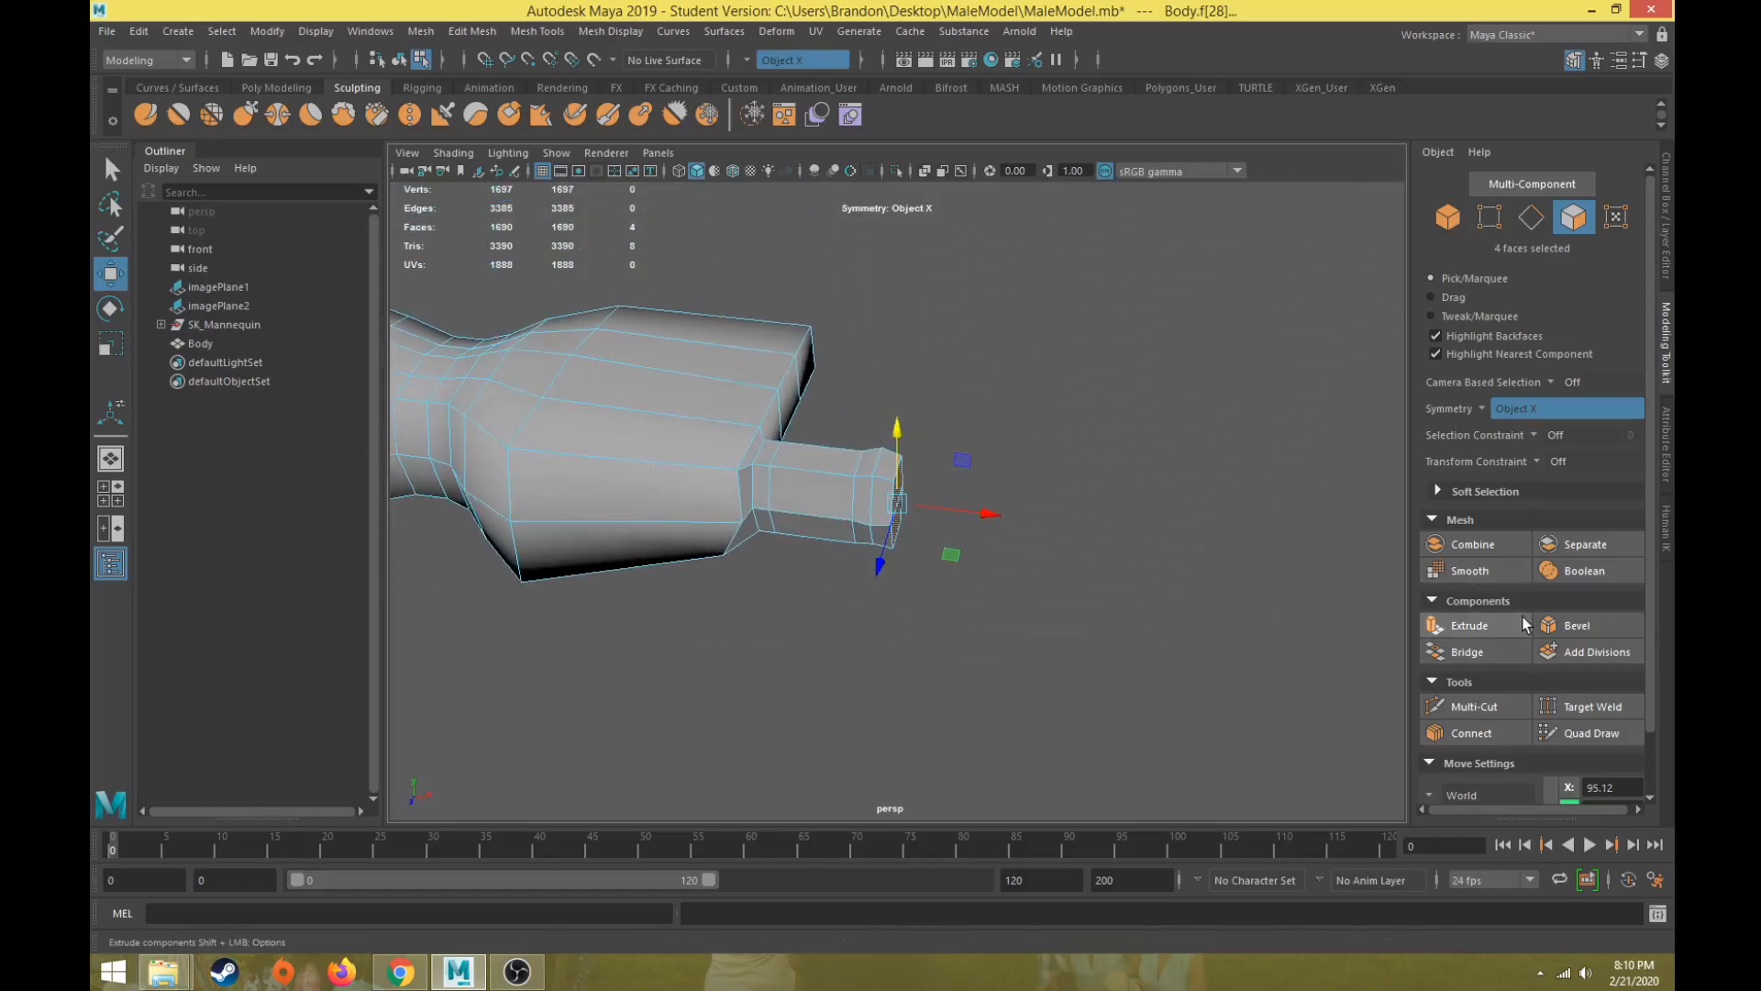
pyautogui.click(1495, 627)
pyautogui.press('w')
pyautogui.moveTo(977, 510); pyautogui.dragTo(920, 485)
pyautogui.press('r')
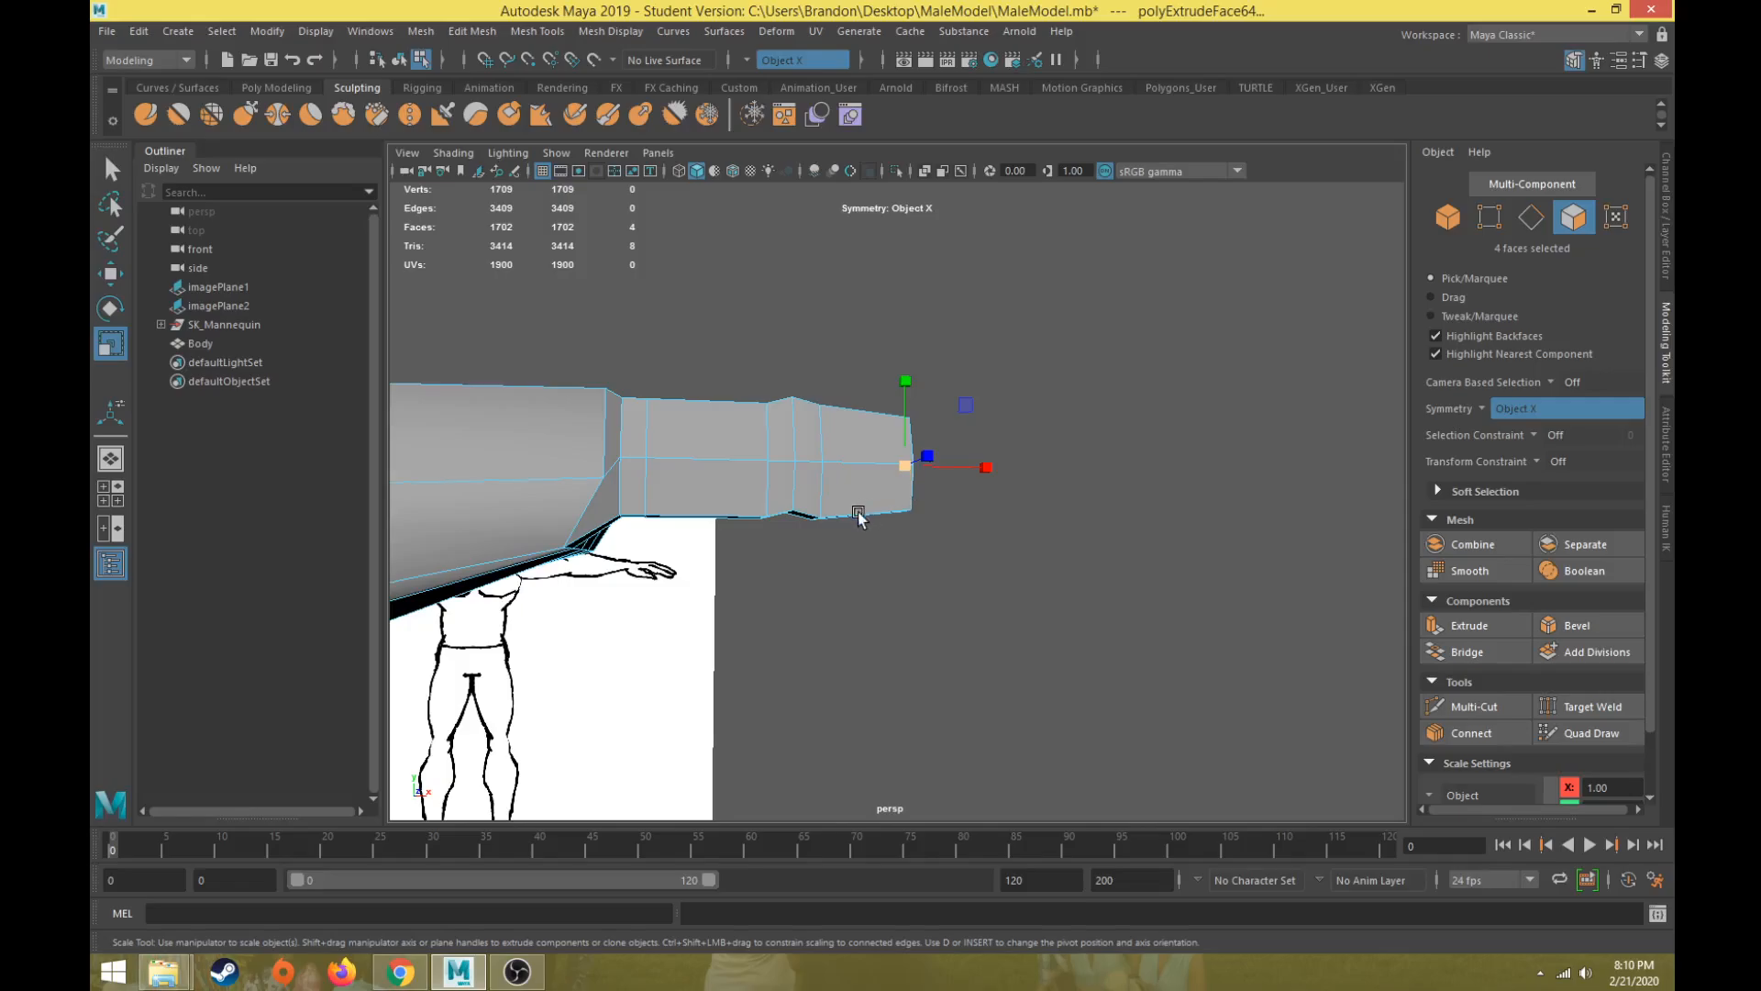
# Step: Lengthen the middle segment slightly, extrude its end faces a short distance and enlarge them into the second knuckle ring
pyautogui.click(1471, 625)
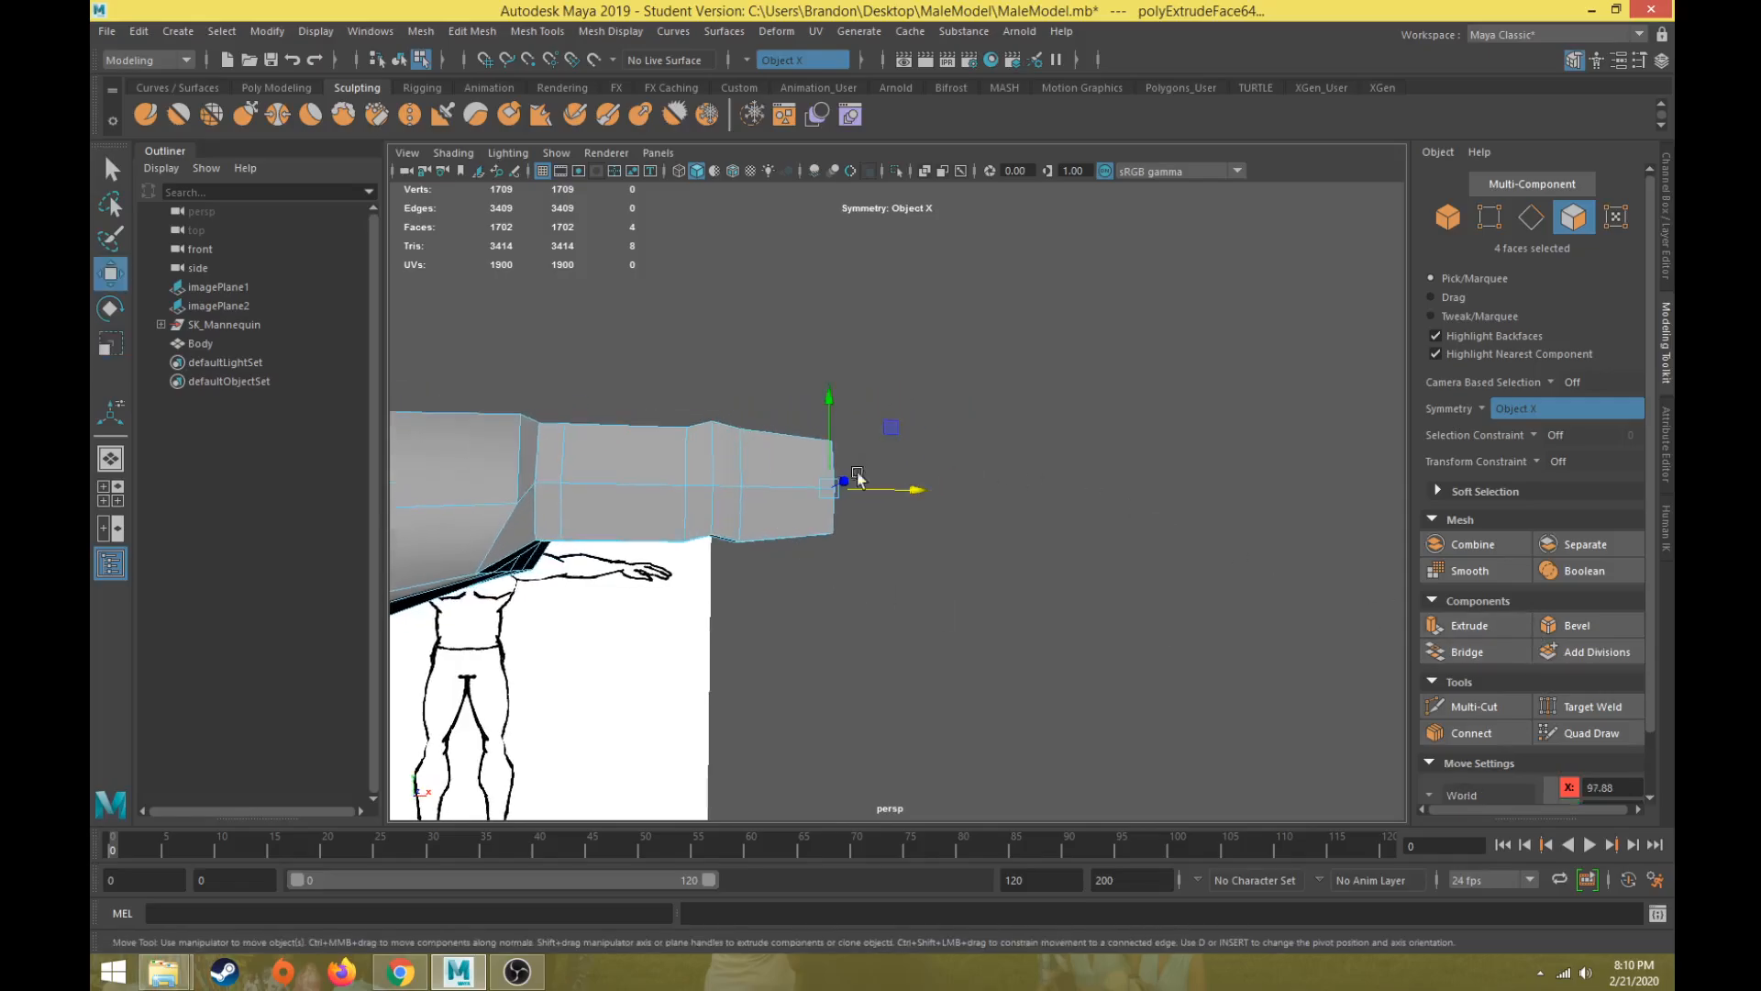
pyautogui.click(1472, 627)
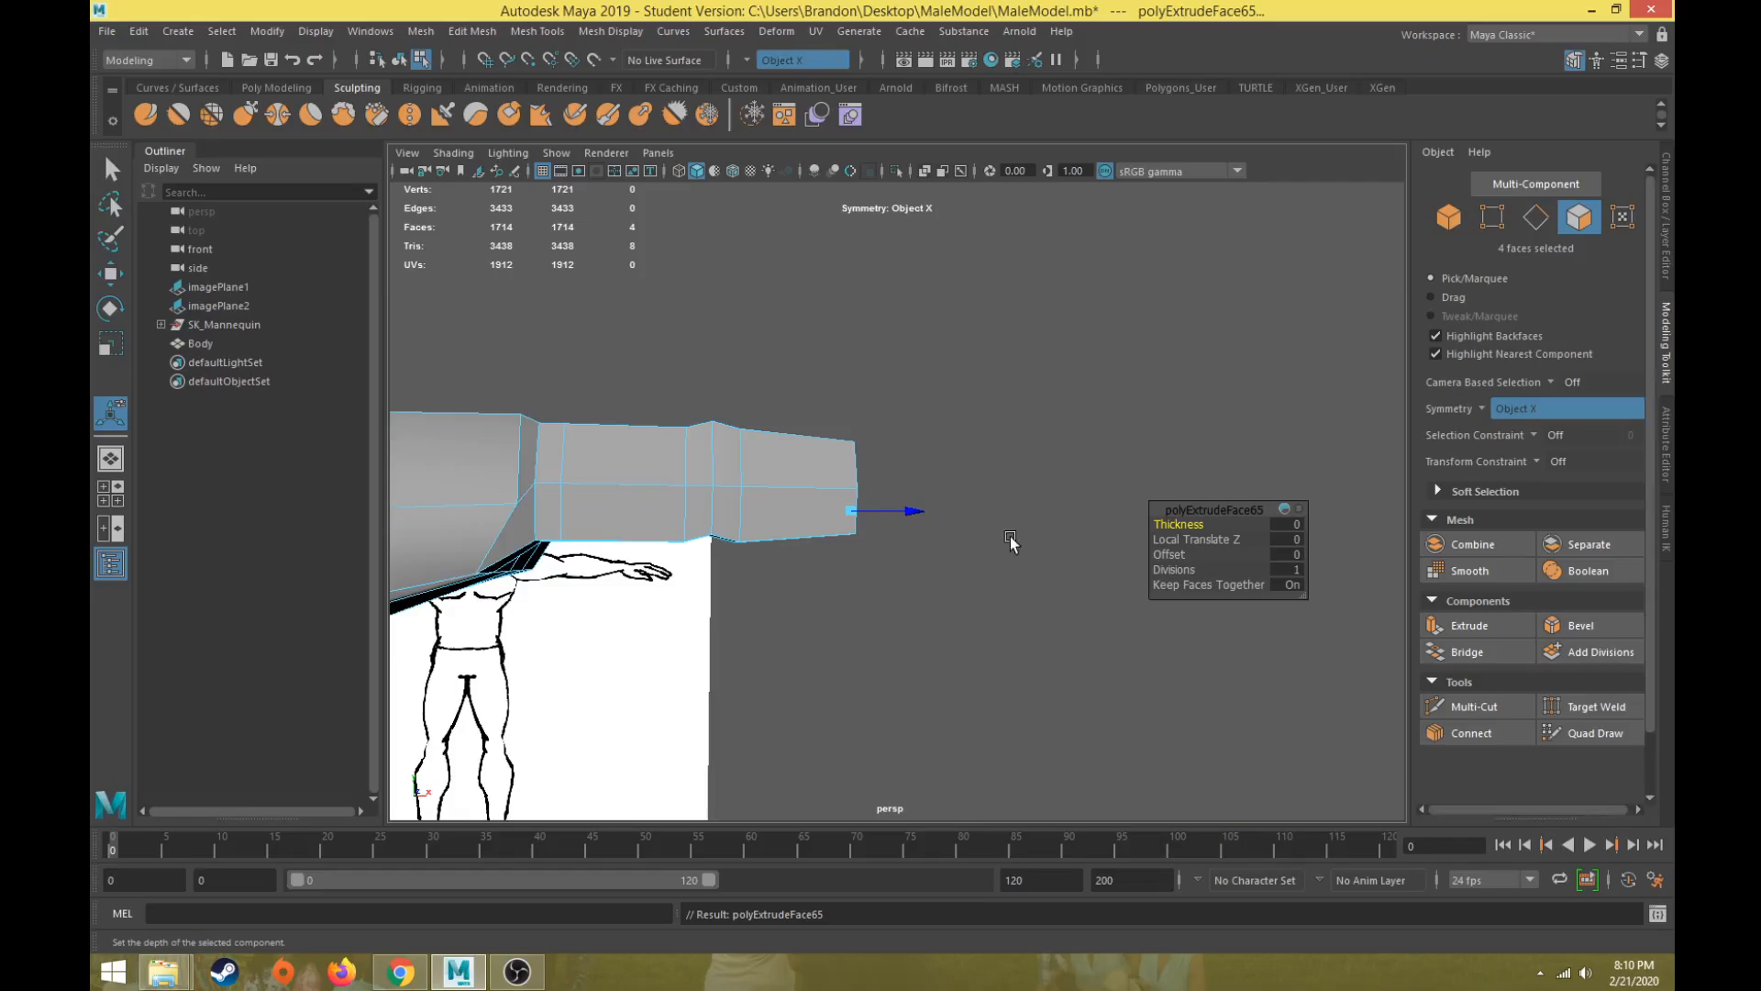
pyautogui.moveTo(900, 513); pyautogui.dragTo(927, 511)
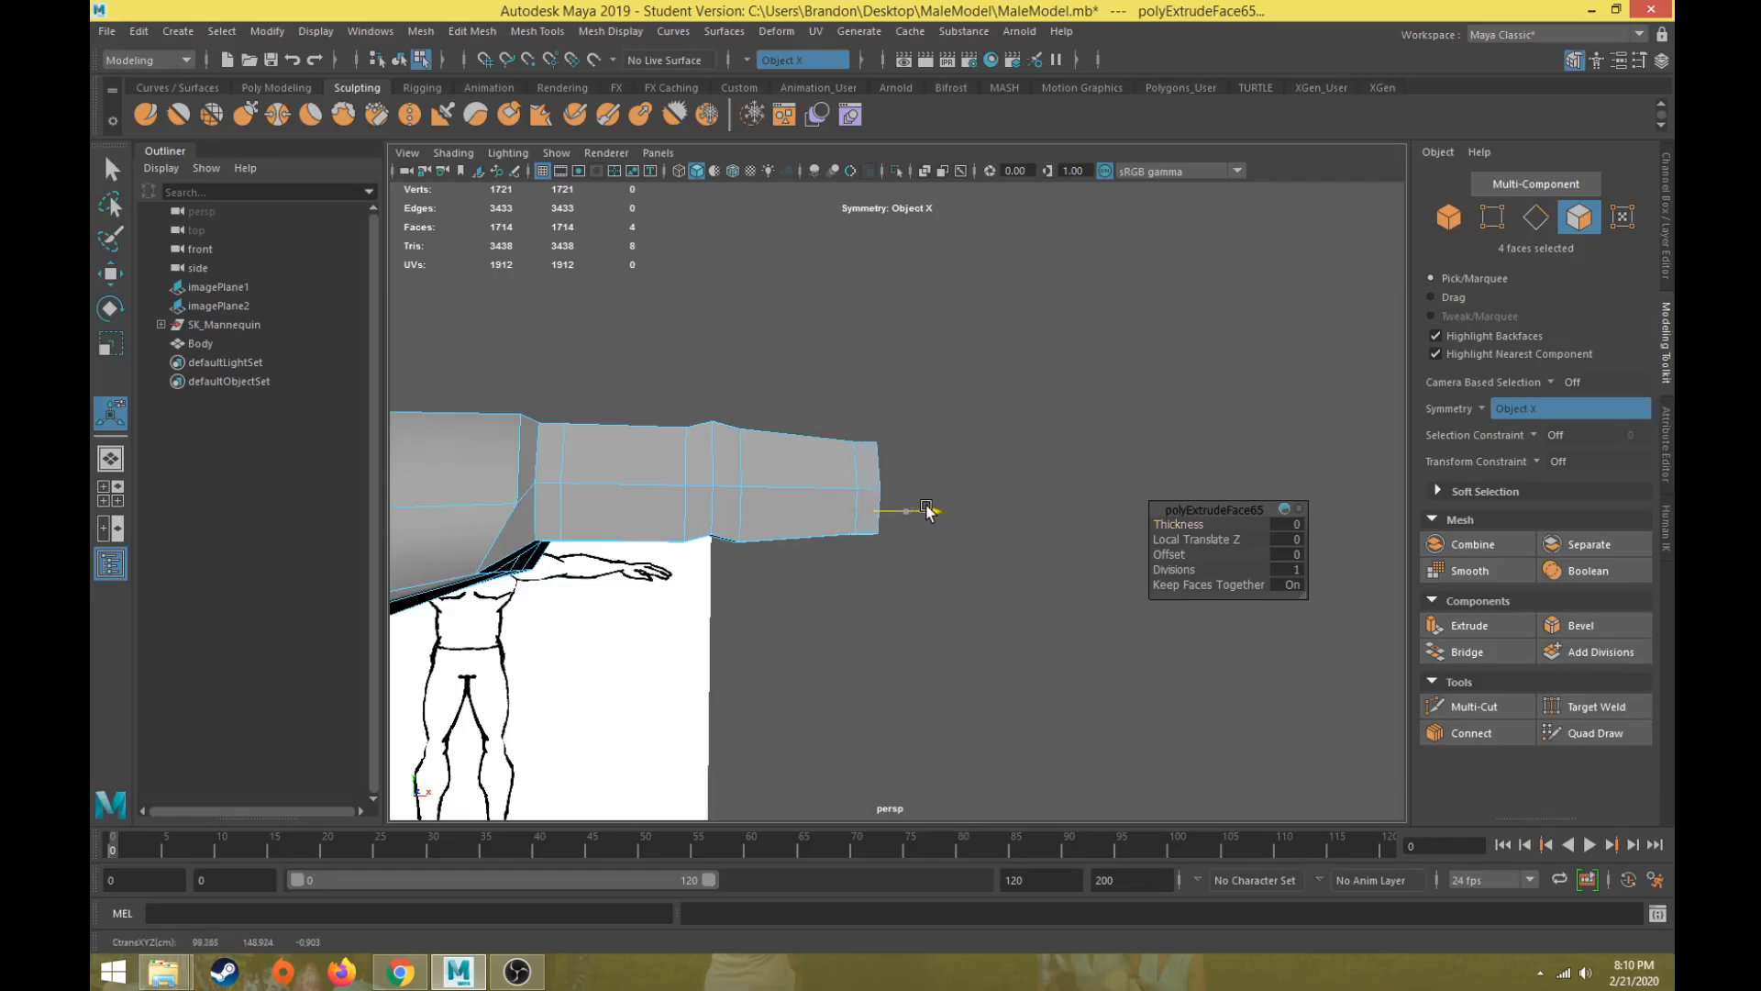
pyautogui.press('r')
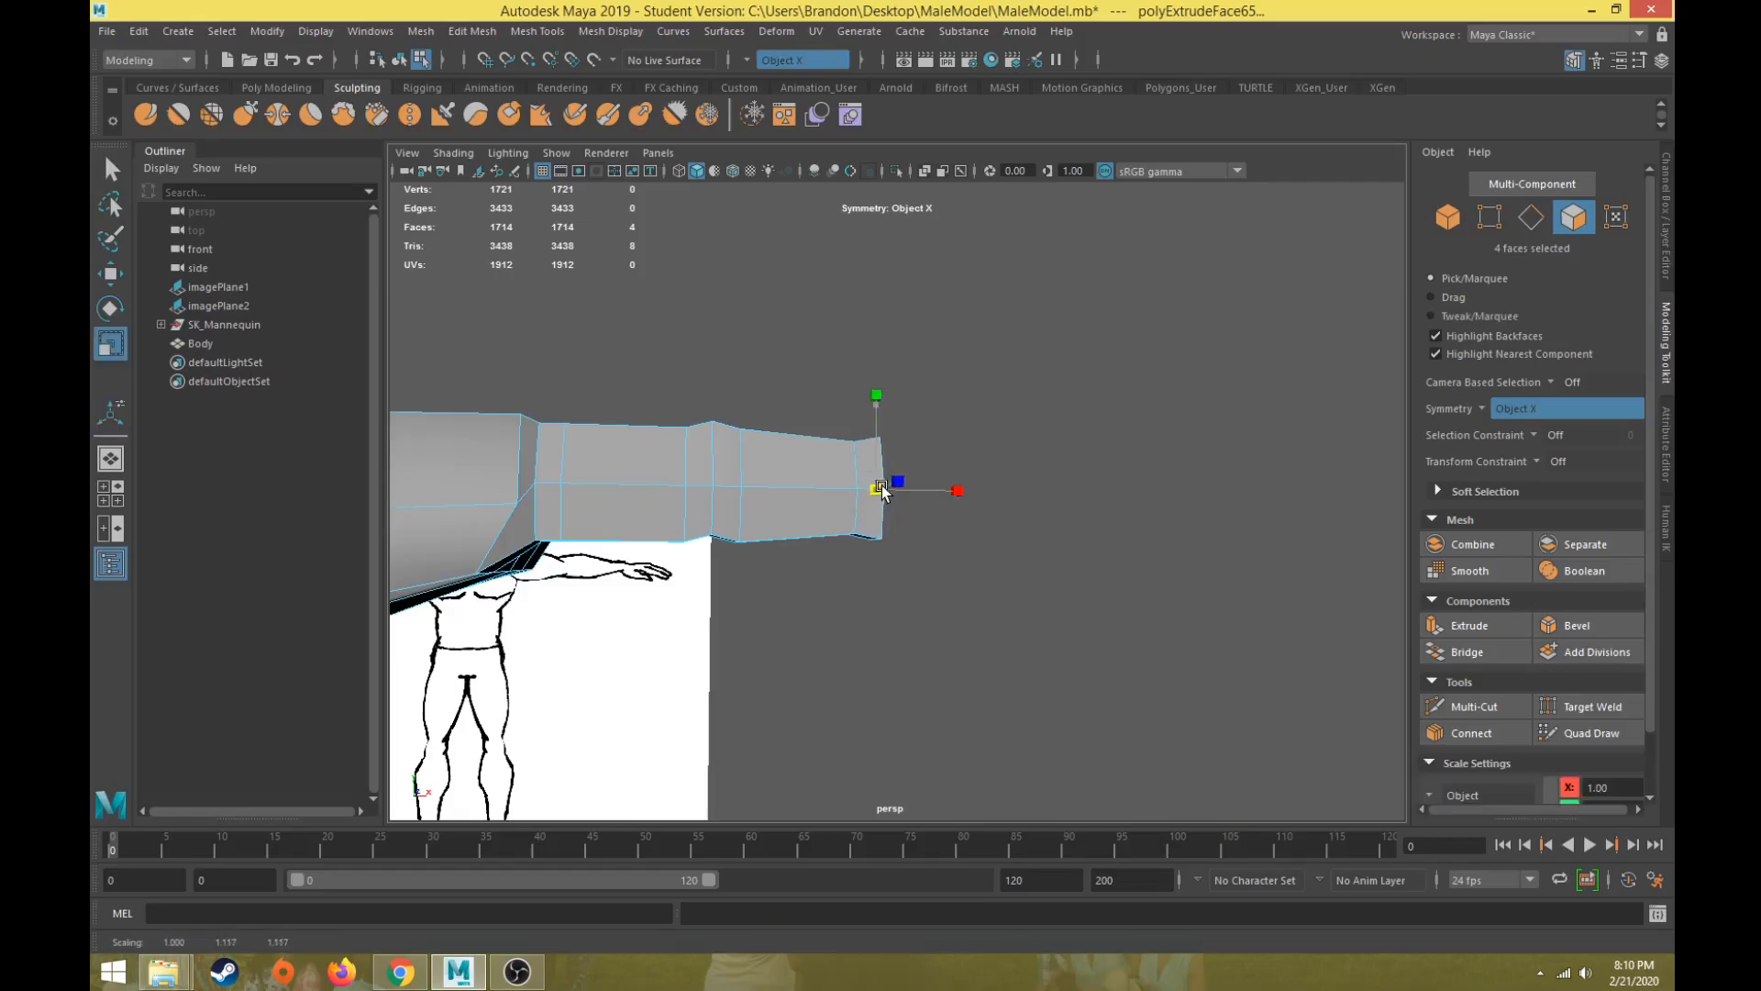
# Step: Extrude the second knuckle's end faces a short distance outward and scale them down to close off the joint
pyautogui.keyDown('alt'); pyautogui.moveTo(883, 492); pyautogui.dragTo(838, 511); pyautogui.keyUp('alt')
pyautogui.click(1469, 624)
pyautogui.press('w')
pyautogui.press('r')
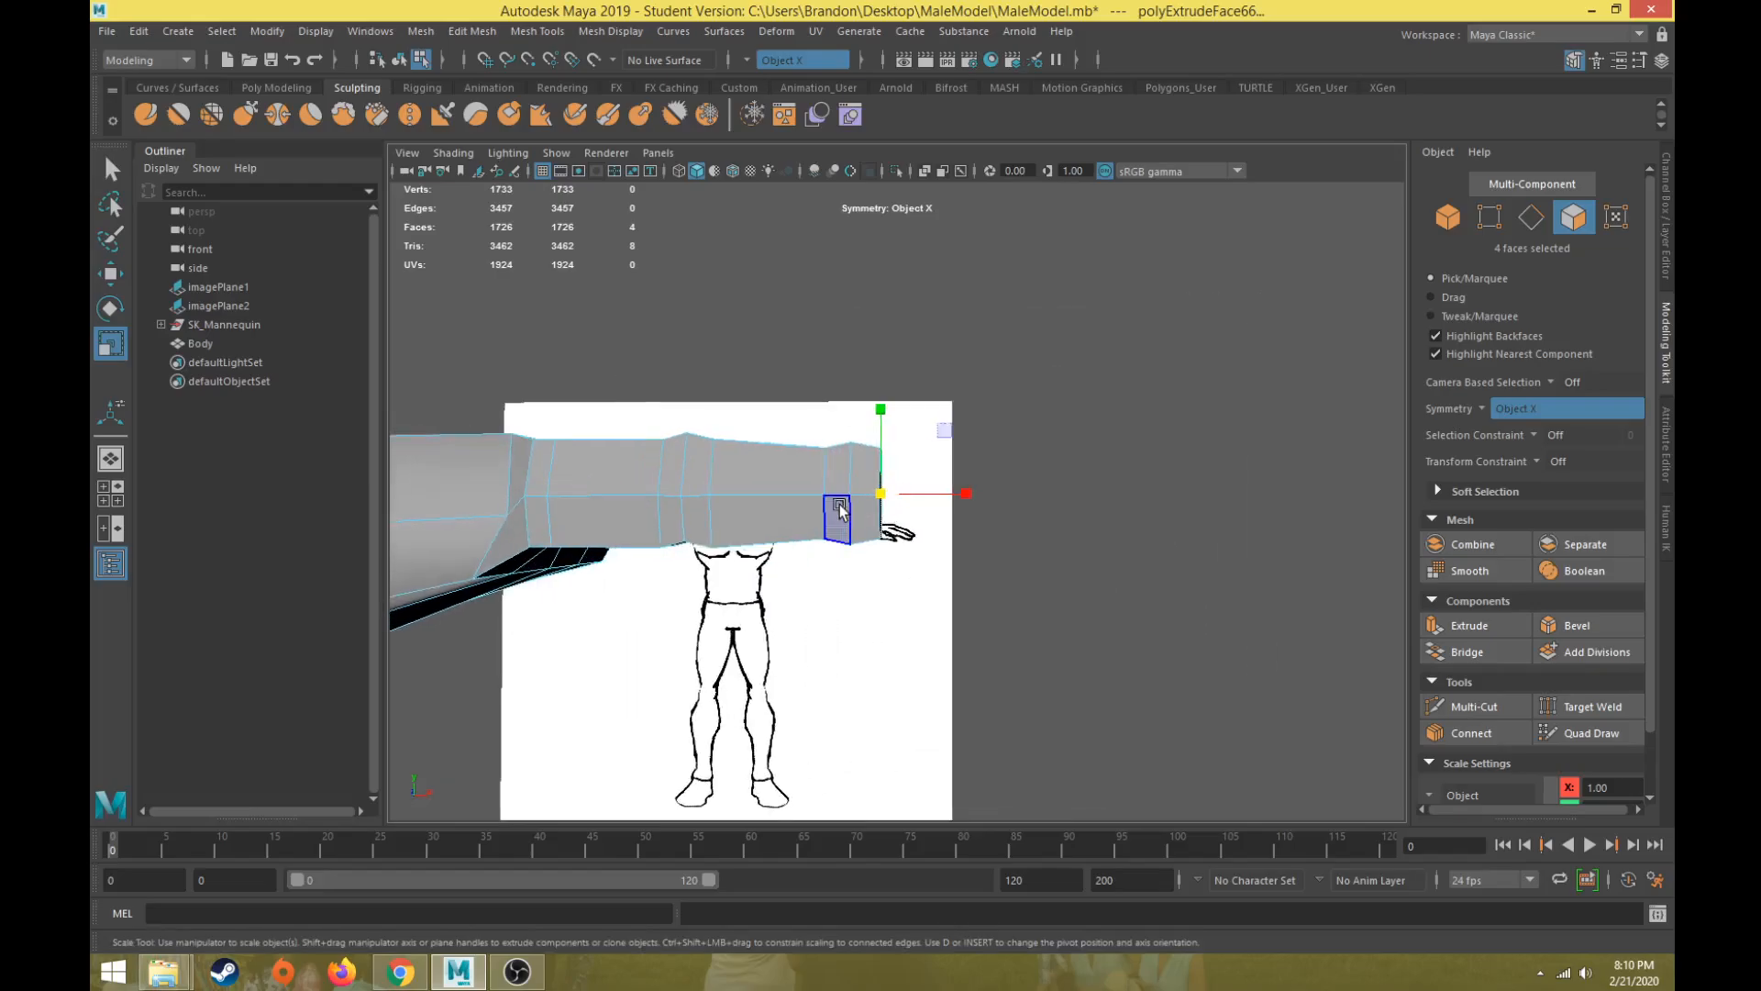
# Step: Select the vertices on the underside of the second knuckle and raise them to crease the joint
pyautogui.moveTo(837, 510); pyautogui.dragTo(838, 550, button='right')
pyautogui.moveTo(857, 546); pyautogui.dragTo(842, 530)
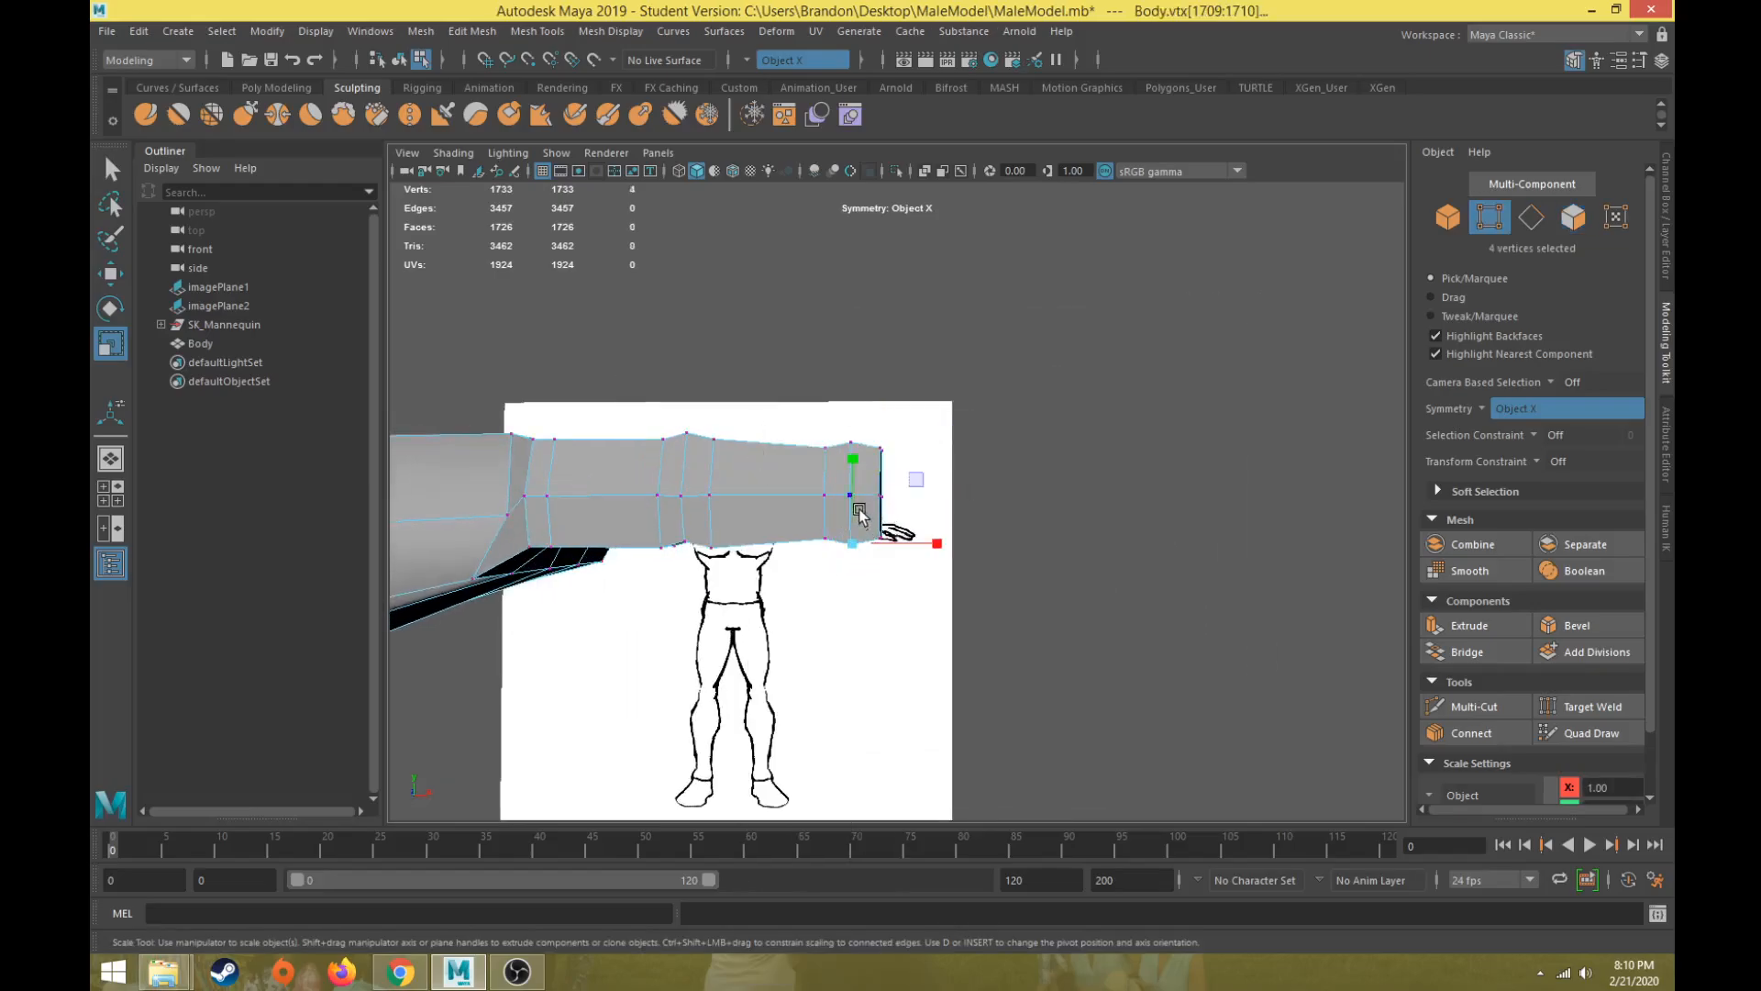
pyautogui.press('w')
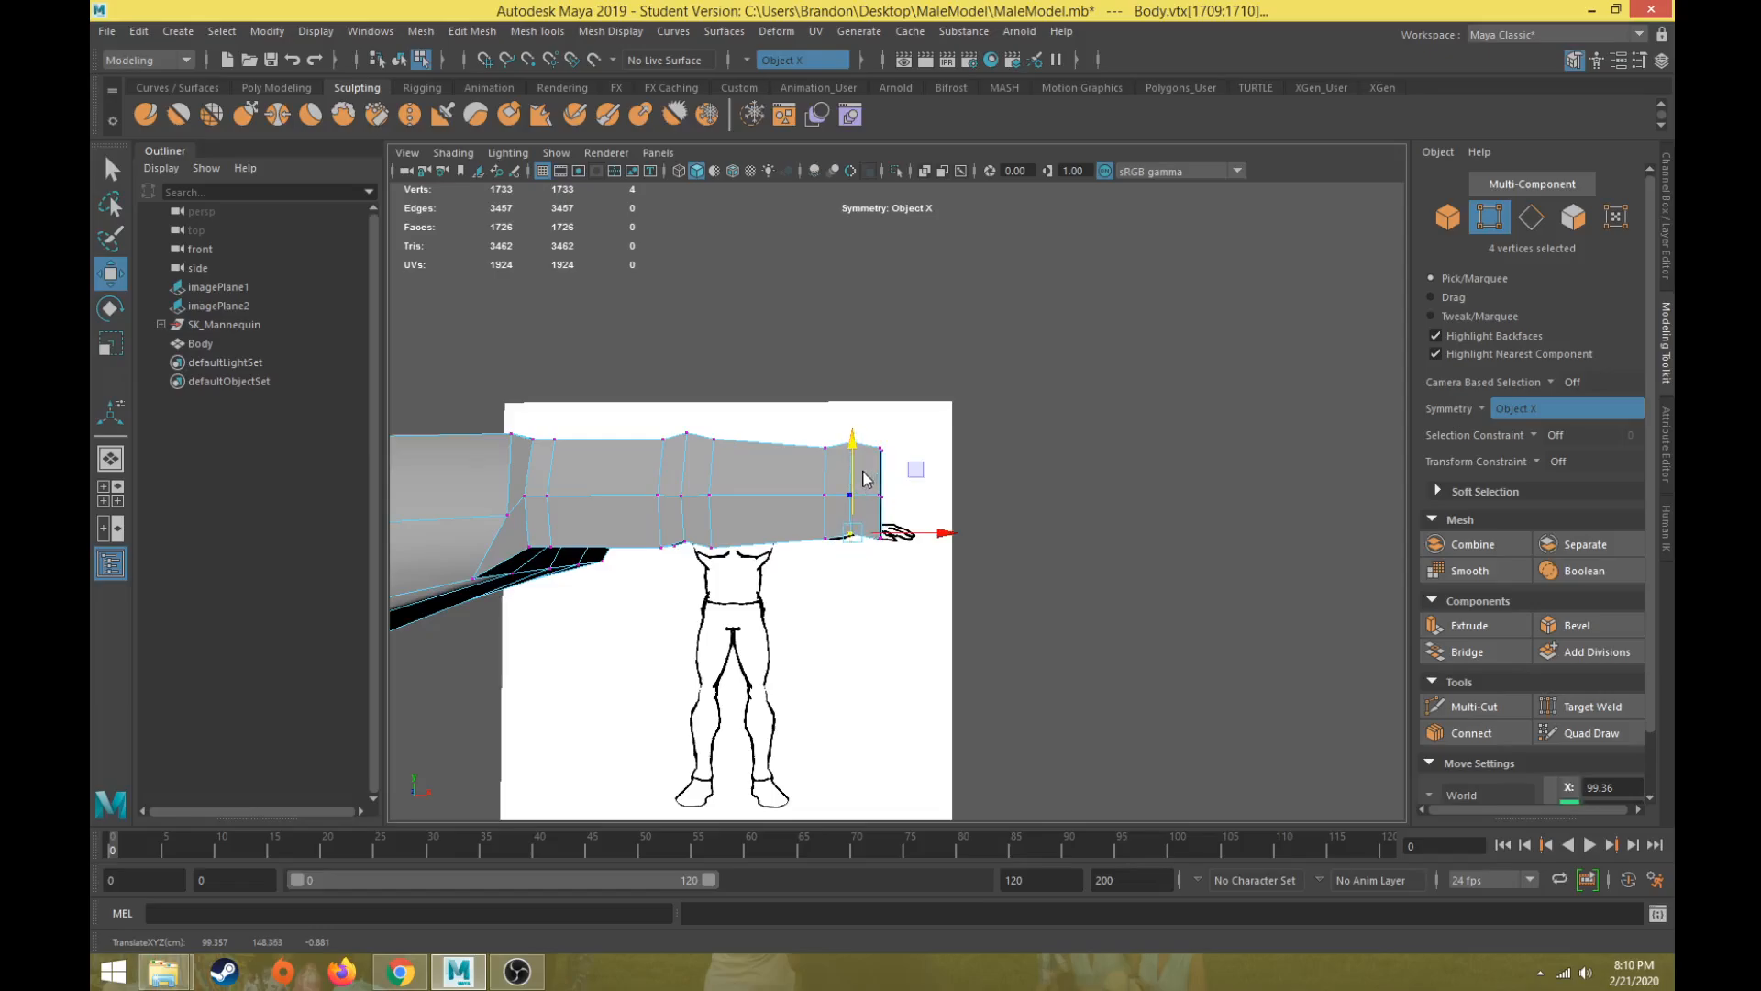
# Step: Reselect the end faces, extrude them outward into the finger's last segment, taper them and adjust their position
pyautogui.moveTo(861, 454); pyautogui.dragTo(861, 510, button='right')
pyautogui.keyDown('alt'); pyautogui.moveTo(861, 517); pyautogui.dragTo(848, 555); pyautogui.keyUp('alt')
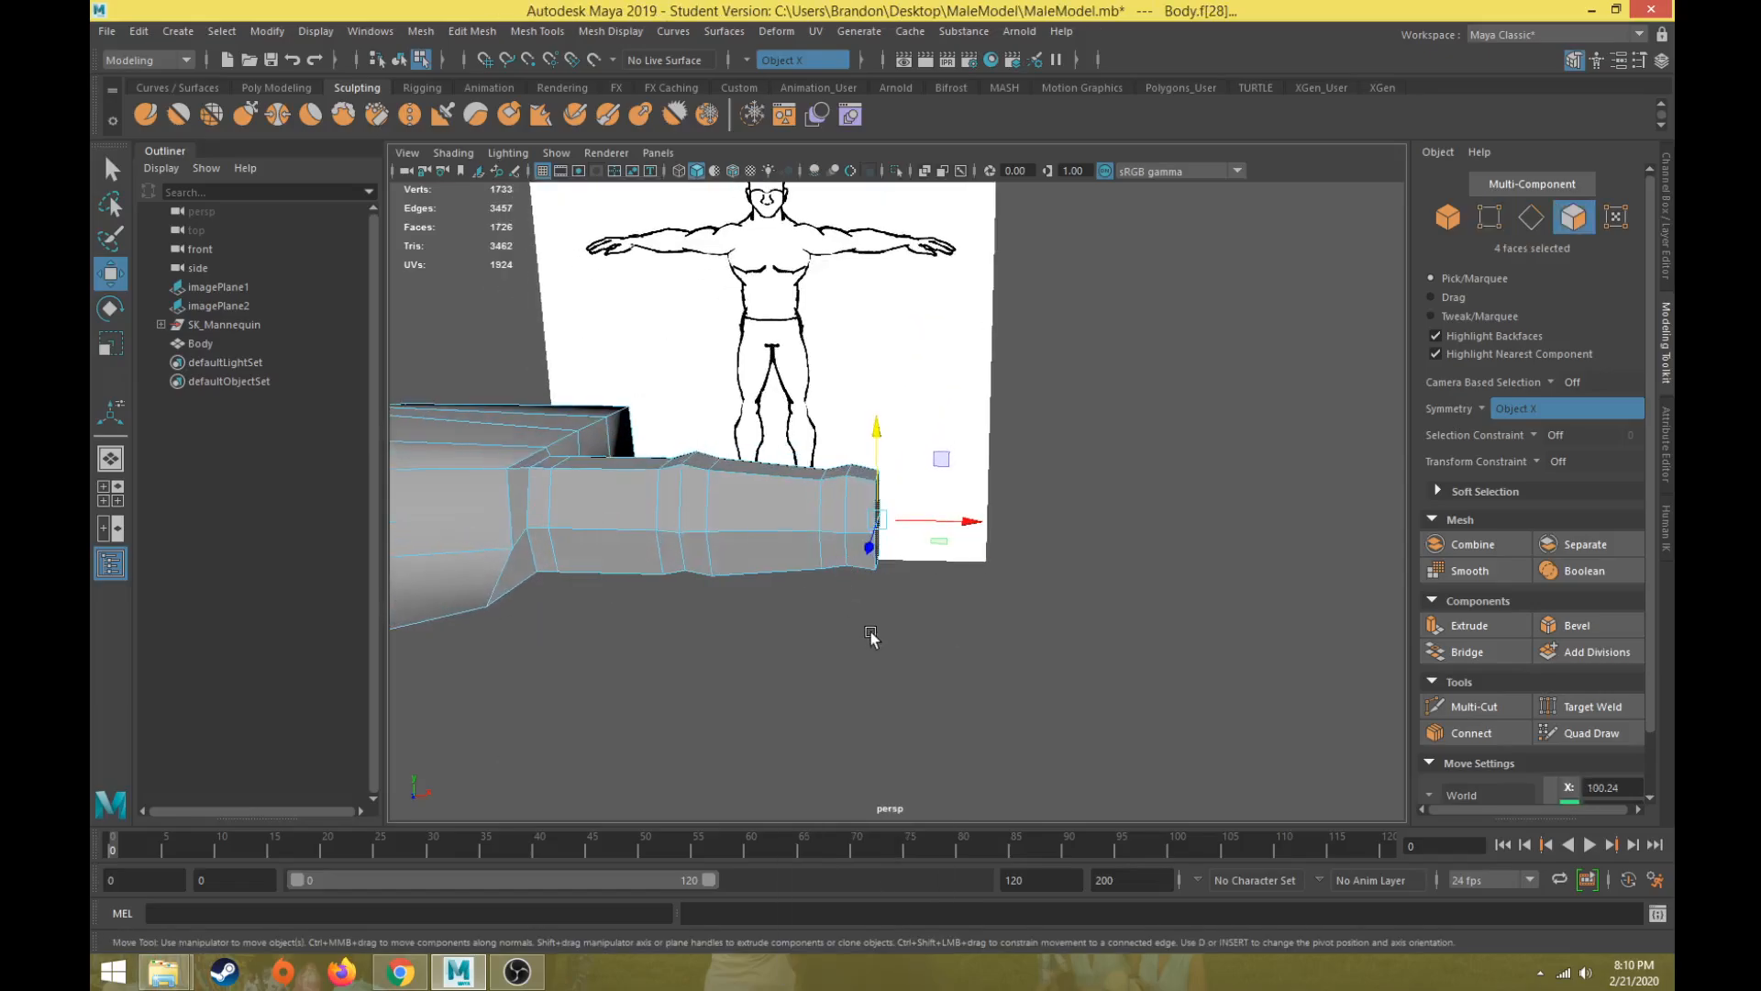
pyautogui.keyDown('alt'); pyautogui.moveTo(870, 635); pyautogui.dragTo(816, 615); pyautogui.keyUp('alt')
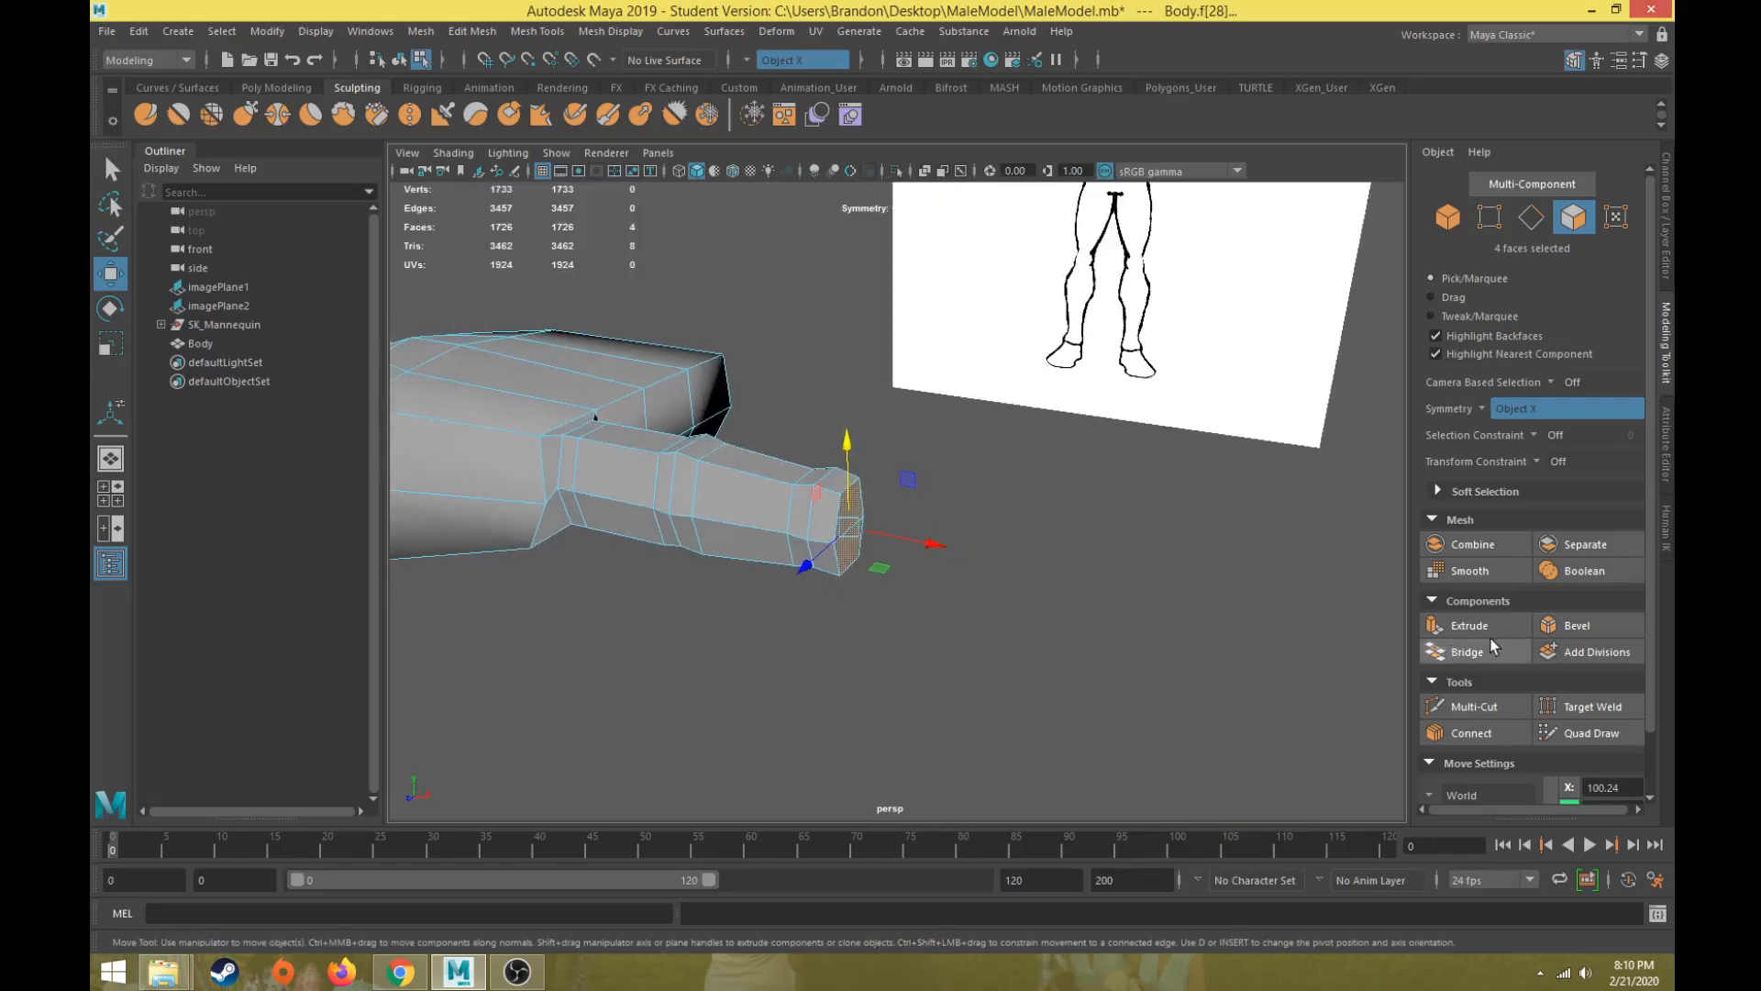
pyautogui.click(1486, 630)
pyautogui.moveTo(912, 562); pyautogui.dragTo(982, 542)
pyautogui.press('r')
pyautogui.keyDown('alt'); pyautogui.moveTo(862, 578); pyautogui.dragTo(810, 519); pyautogui.keyUp('alt')
pyautogui.press('w')
pyautogui.keyDown('alt'); pyautogui.moveTo(805, 521); pyautogui.dragTo(863, 481); pyautogui.keyUp('alt')
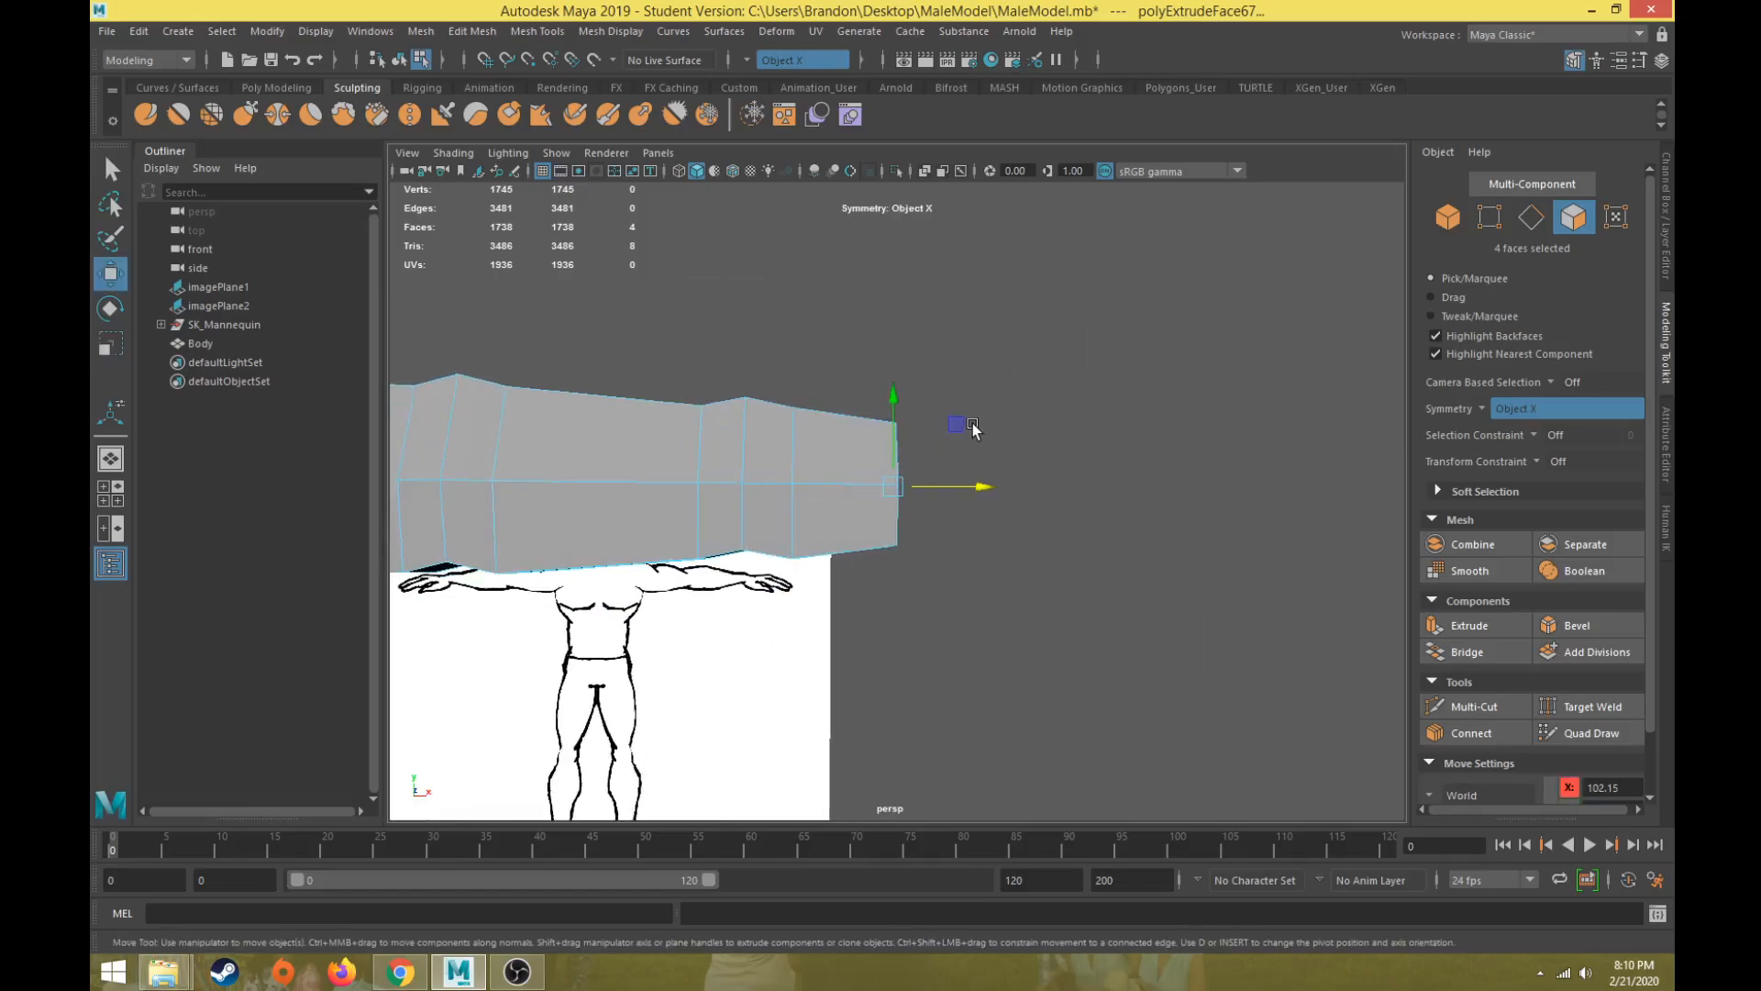
pyautogui.moveTo(972, 425); pyautogui.dragTo(995, 418)
# Step: Extrude the last segment's end faces a short distance, scale them down and adjust their height to start the fingertip
pyautogui.keyDown('alt'); pyautogui.moveTo(855, 515); pyautogui.dragTo(1266, 652); pyautogui.keyUp('alt')
pyautogui.click(1468, 624)
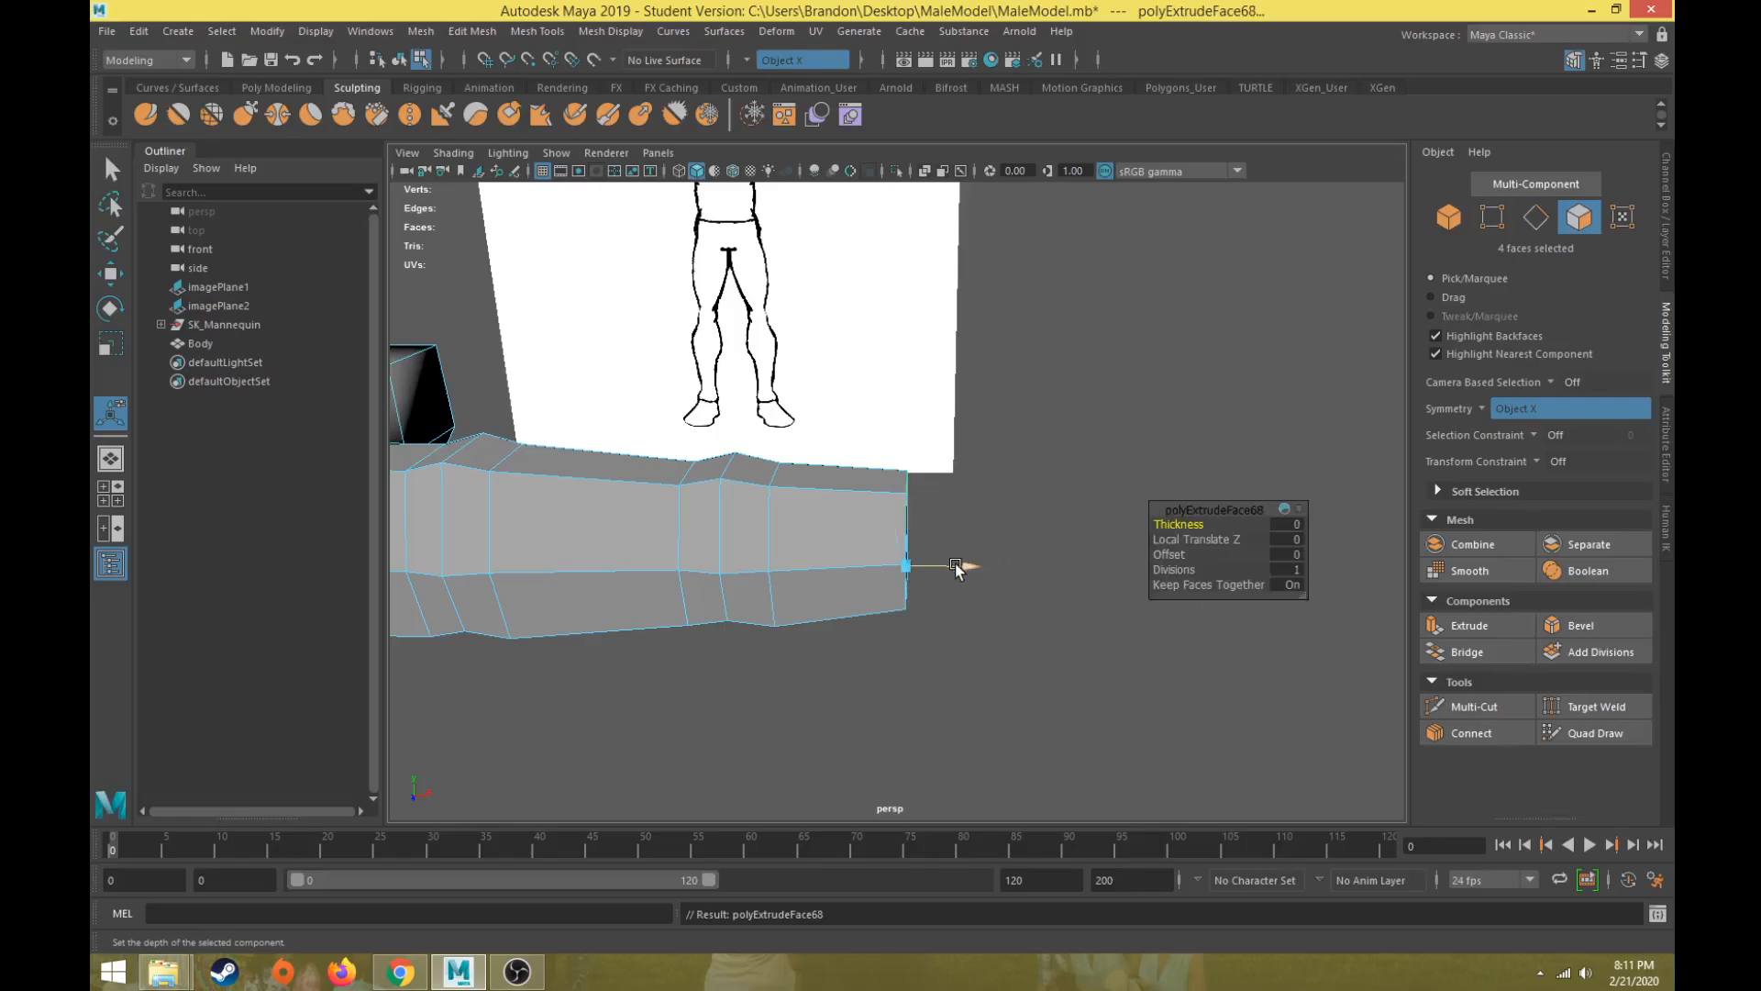
pyautogui.press('w')
pyautogui.moveTo(982, 540); pyautogui.dragTo(876, 519)
pyautogui.press('r')
pyautogui.press('w')
pyautogui.moveTo(936, 462); pyautogui.dragTo(944, 452, button='middle')
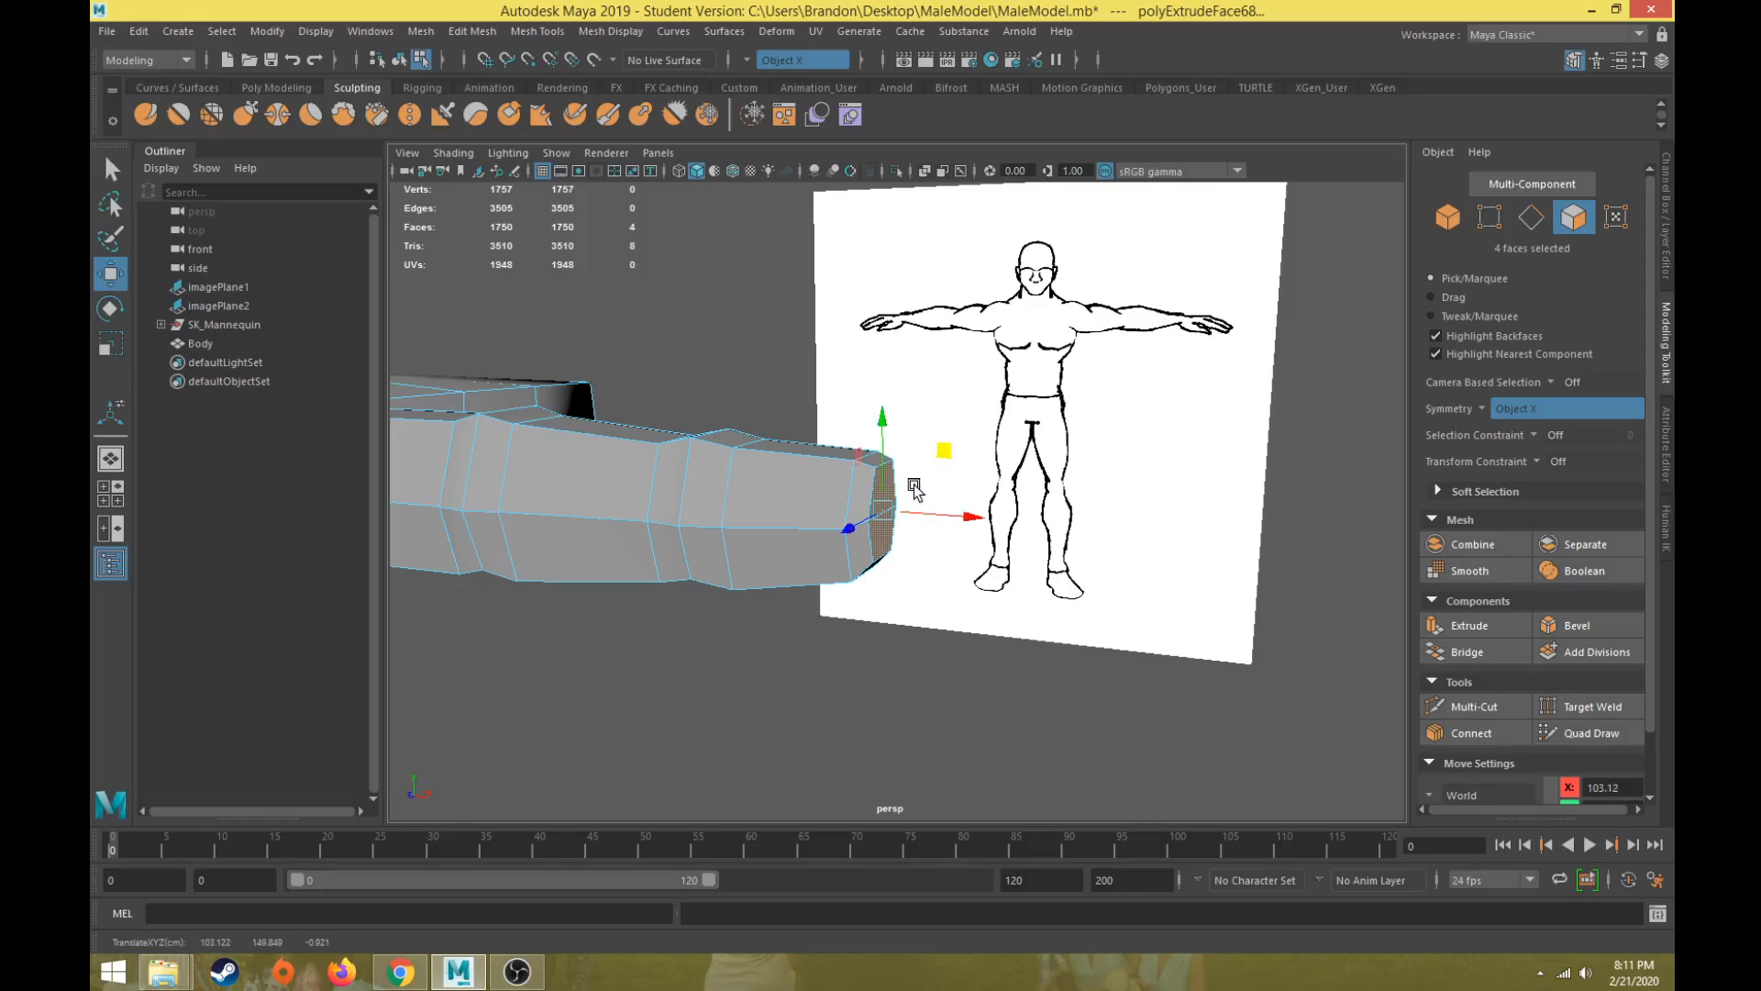
# Step: Extrude the fingertip's end faces once more by a small amount and shrink them to round off the tip
pyautogui.keyDown('alt'); pyautogui.moveTo(914, 486); pyautogui.dragTo(759, 503); pyautogui.keyUp('alt')
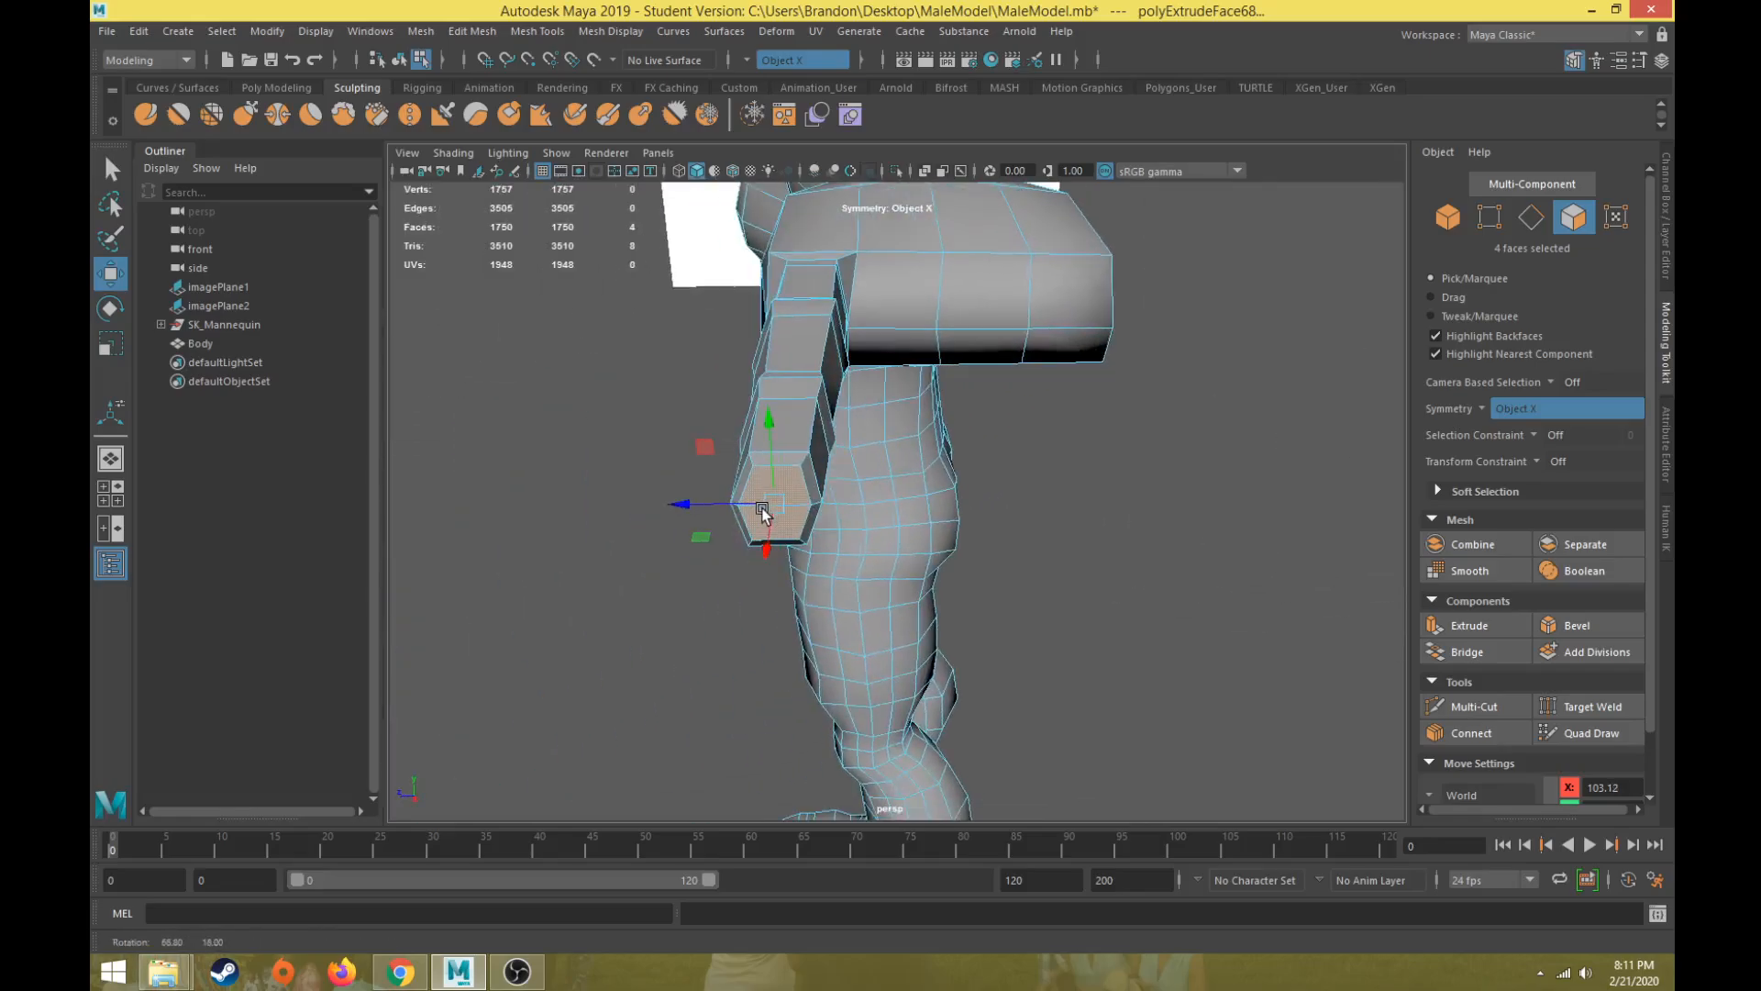
pyautogui.click(1465, 630)
pyautogui.keyDown('alt'); pyautogui.moveTo(872, 590); pyautogui.dragTo(920, 562); pyautogui.keyUp('alt')
pyautogui.press('r')
pyautogui.press('w')
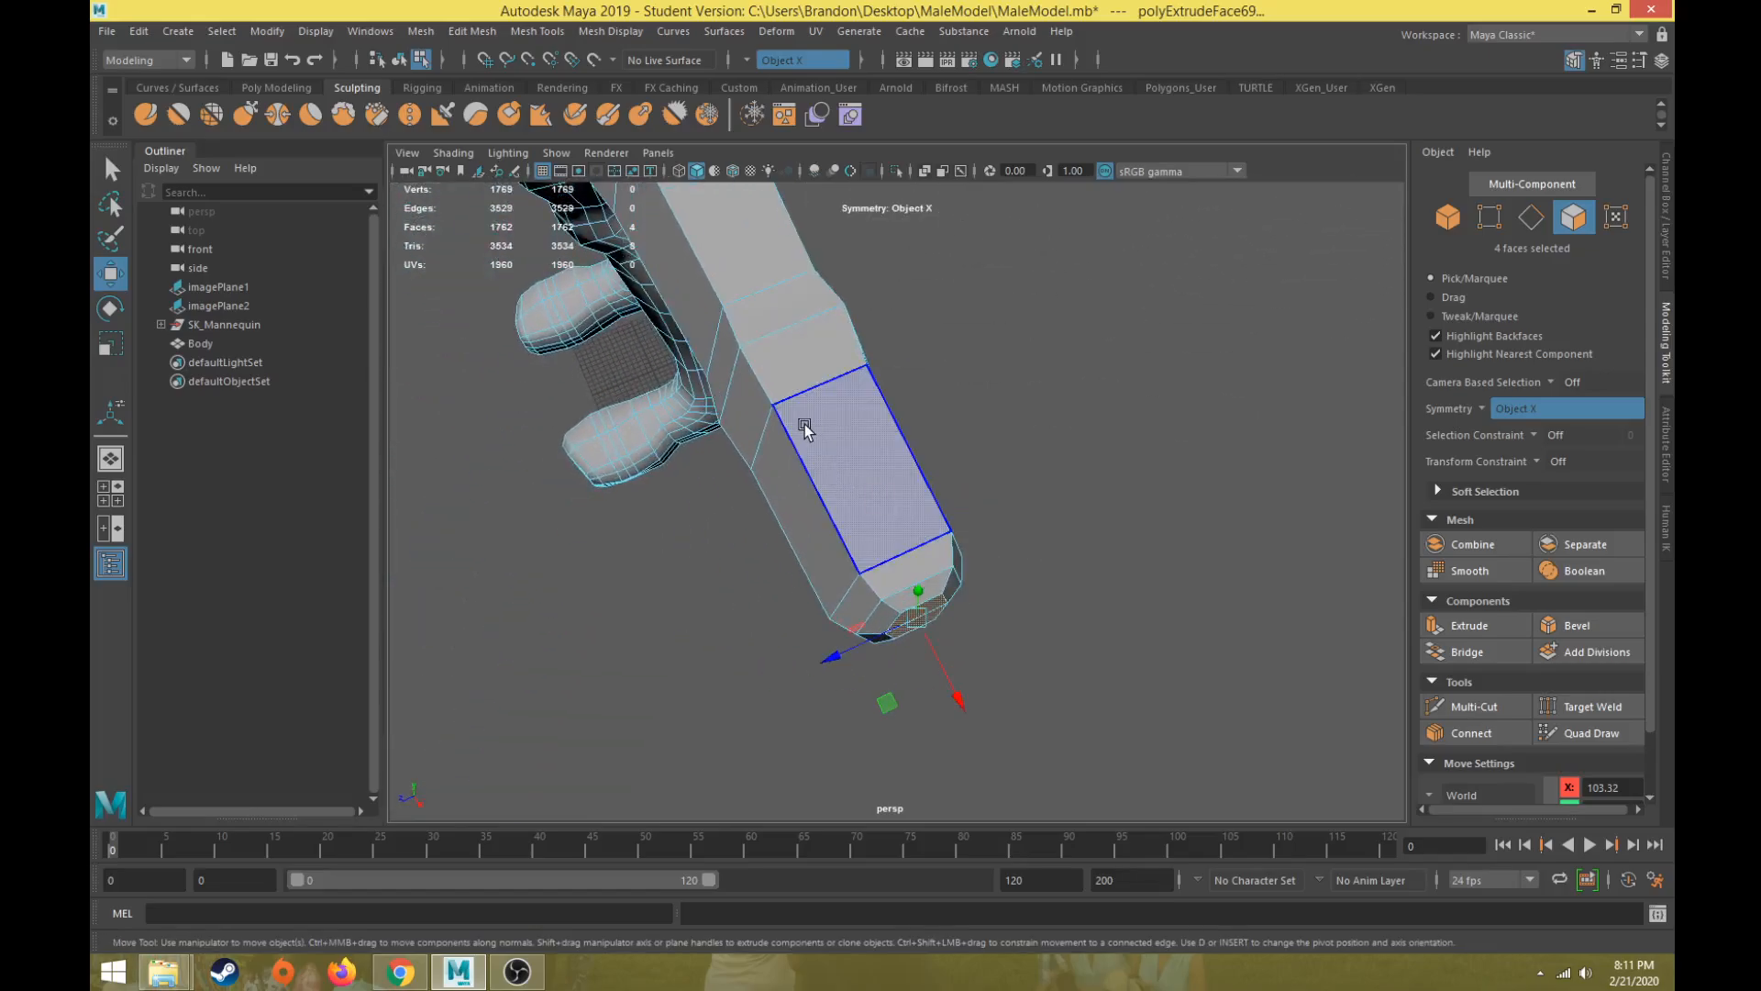
# Step: Select the two long edges on top of the finger's last segment and scale them apart to widen the top face
pyautogui.keyDown('alt'); pyautogui.moveTo(807, 422); pyautogui.dragTo(856, 541); pyautogui.keyUp('alt')
pyautogui.scroll(2, 856, 542)
pyautogui.moveTo(839, 534); pyautogui.dragTo(838, 404, button='right')
pyautogui.click(817, 613)
pyautogui.keyDown('shift'); pyautogui.click(897, 630); pyautogui.keyUp('shift')
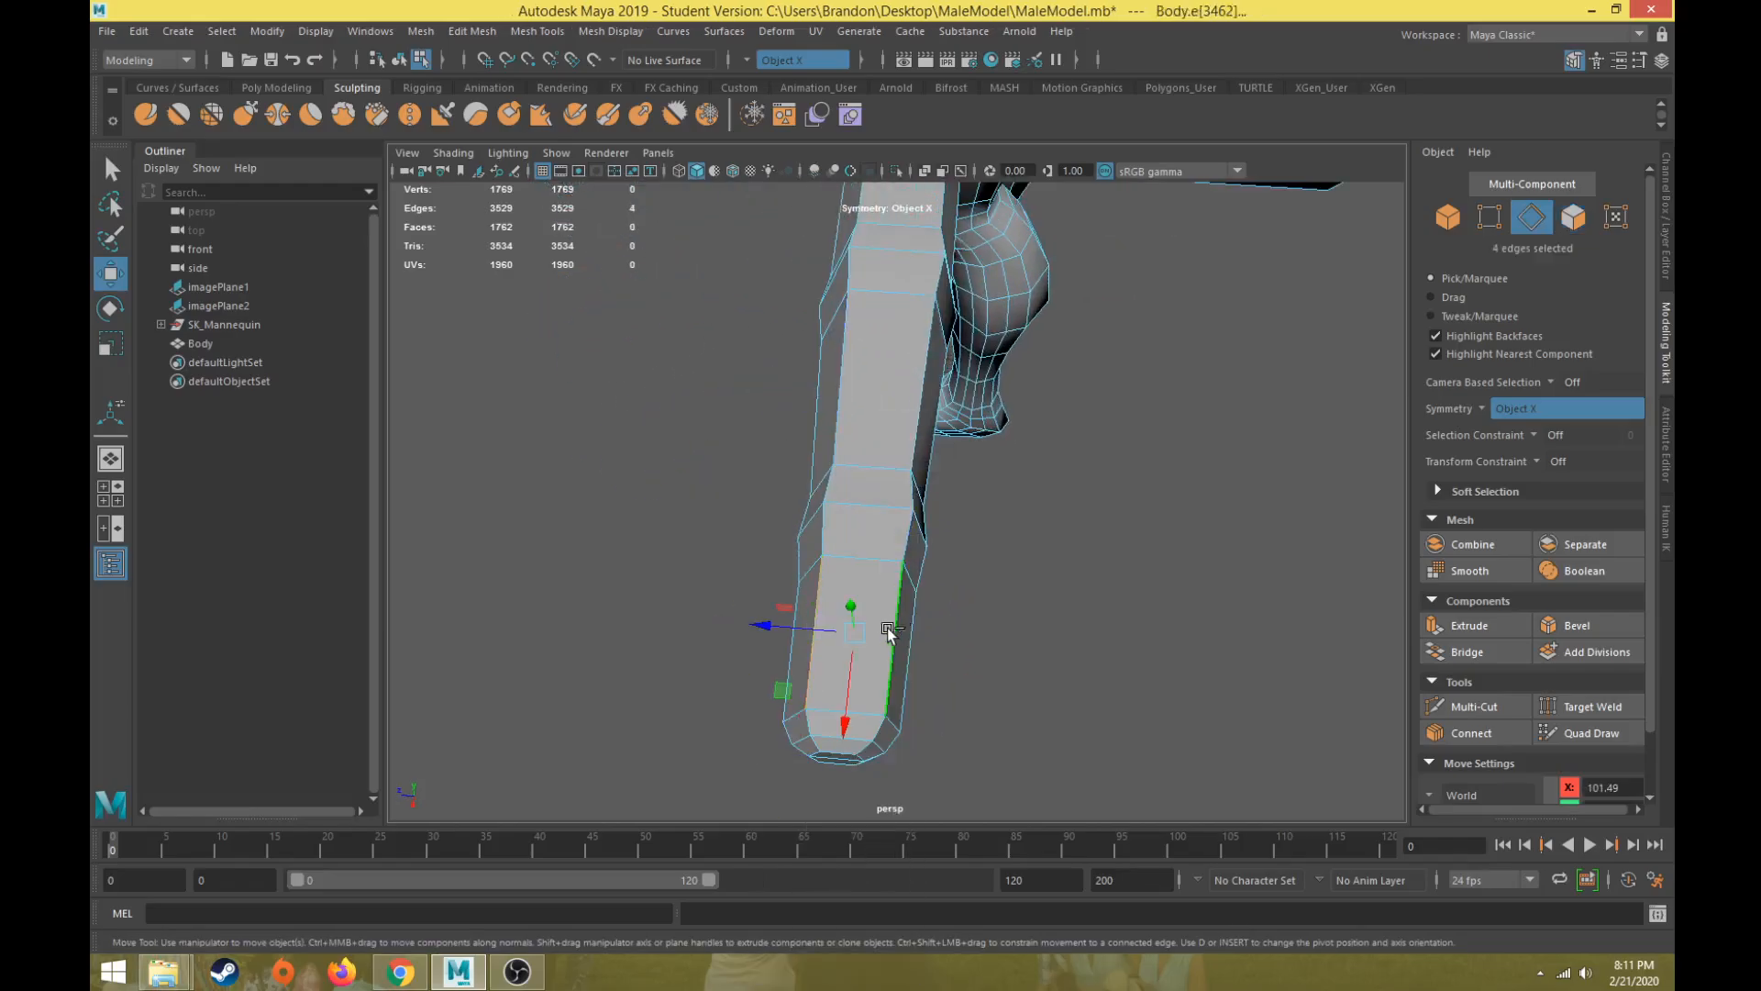
pyautogui.press('r')
pyautogui.moveTo(771, 622); pyautogui.dragTo(748, 625)
# Step: Select the two top corner vertices at the fingertip and scale them apart to widen the end of the top face
pyautogui.moveTo(814, 460); pyautogui.dragTo(719, 463, button='right')
pyautogui.click(879, 736)
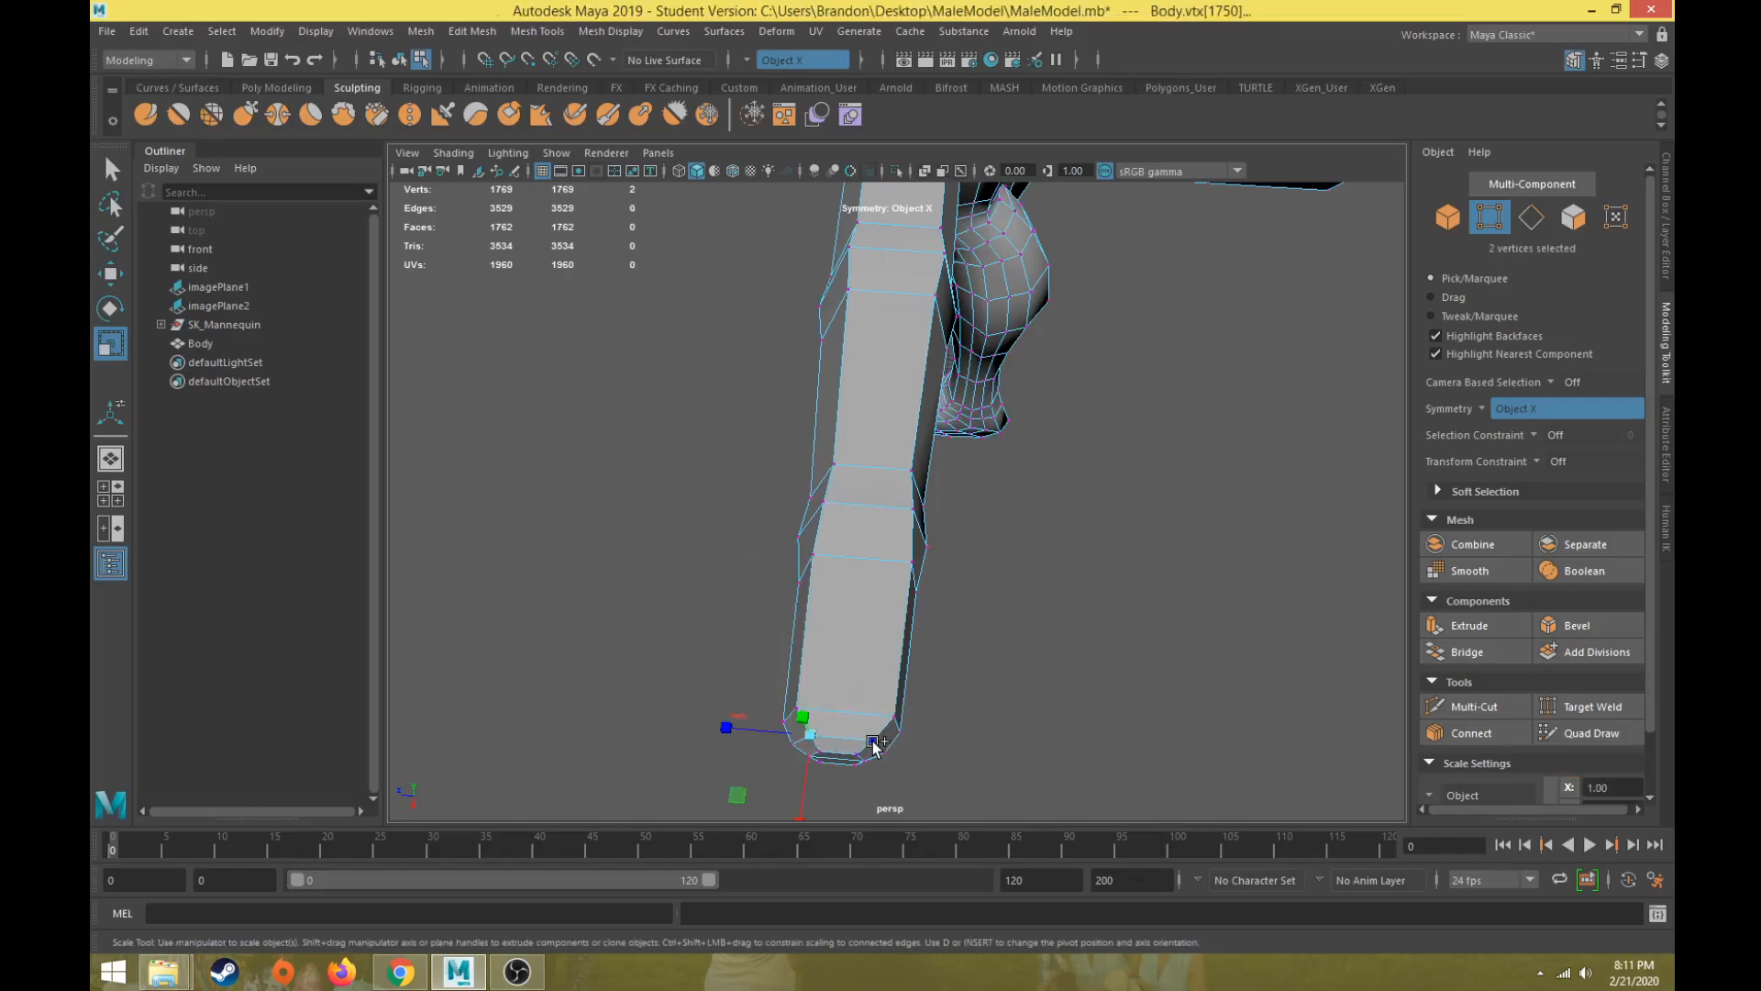
pyautogui.keyDown('shift'); pyautogui.click(811, 735); pyautogui.keyUp('shift')
pyautogui.moveTo(759, 731); pyautogui.dragTo(725, 730)
pyautogui.keyDown('alt'); pyautogui.moveTo(726, 730); pyautogui.dragTo(1064, 633); pyautogui.keyUp('alt')
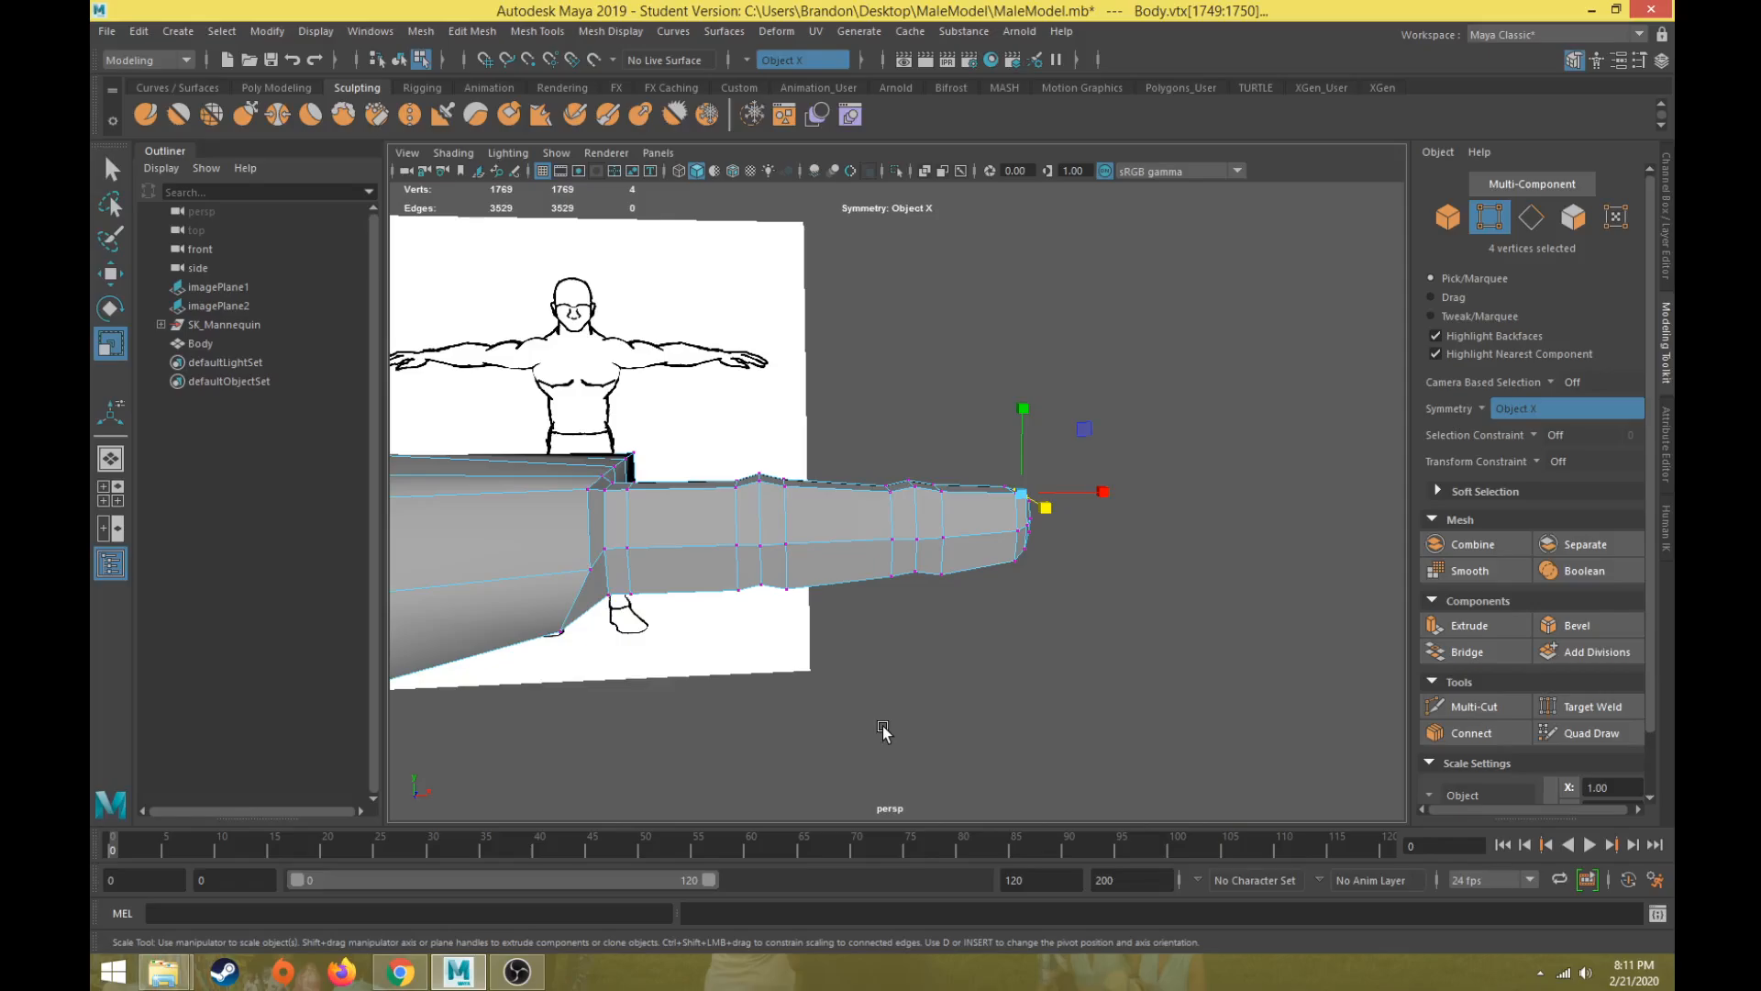
pyautogui.keyDown('alt'); pyautogui.moveTo(905, 511); pyautogui.dragTo(658, 514); pyautogui.keyUp('alt')
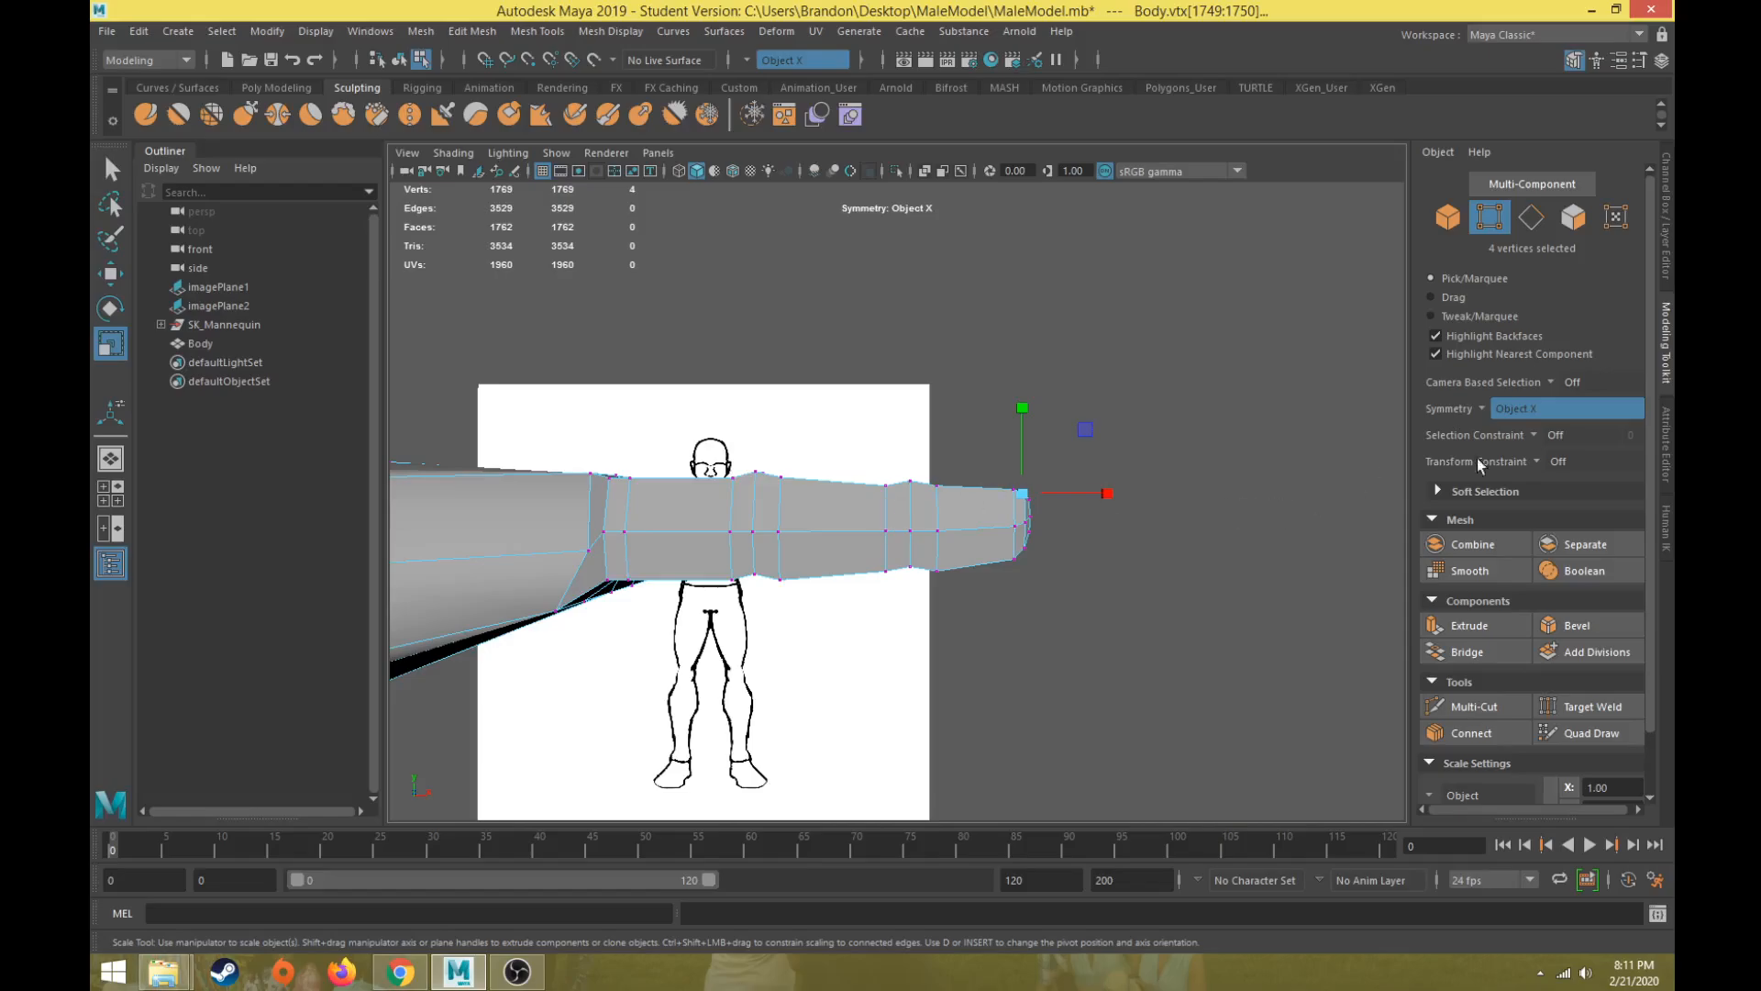
# Step: Turn on soft selection and select all the vertices at the fingertip
pyautogui.click(1438, 492)
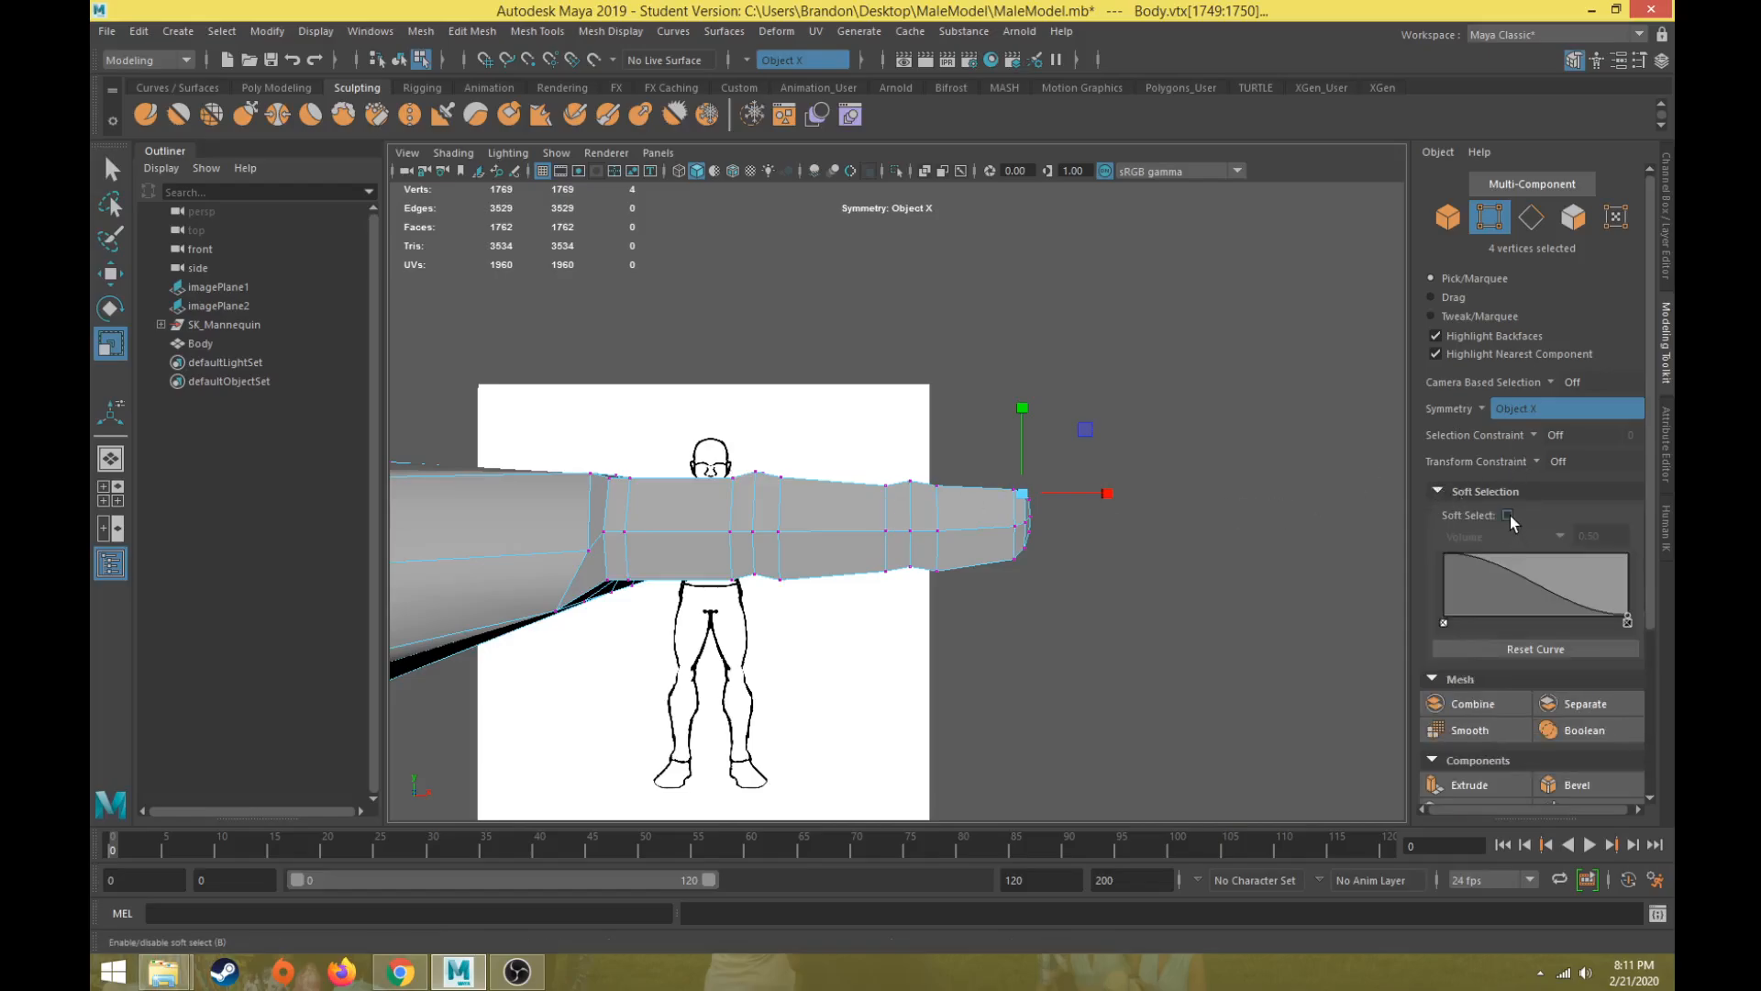
pyautogui.click(1507, 515)
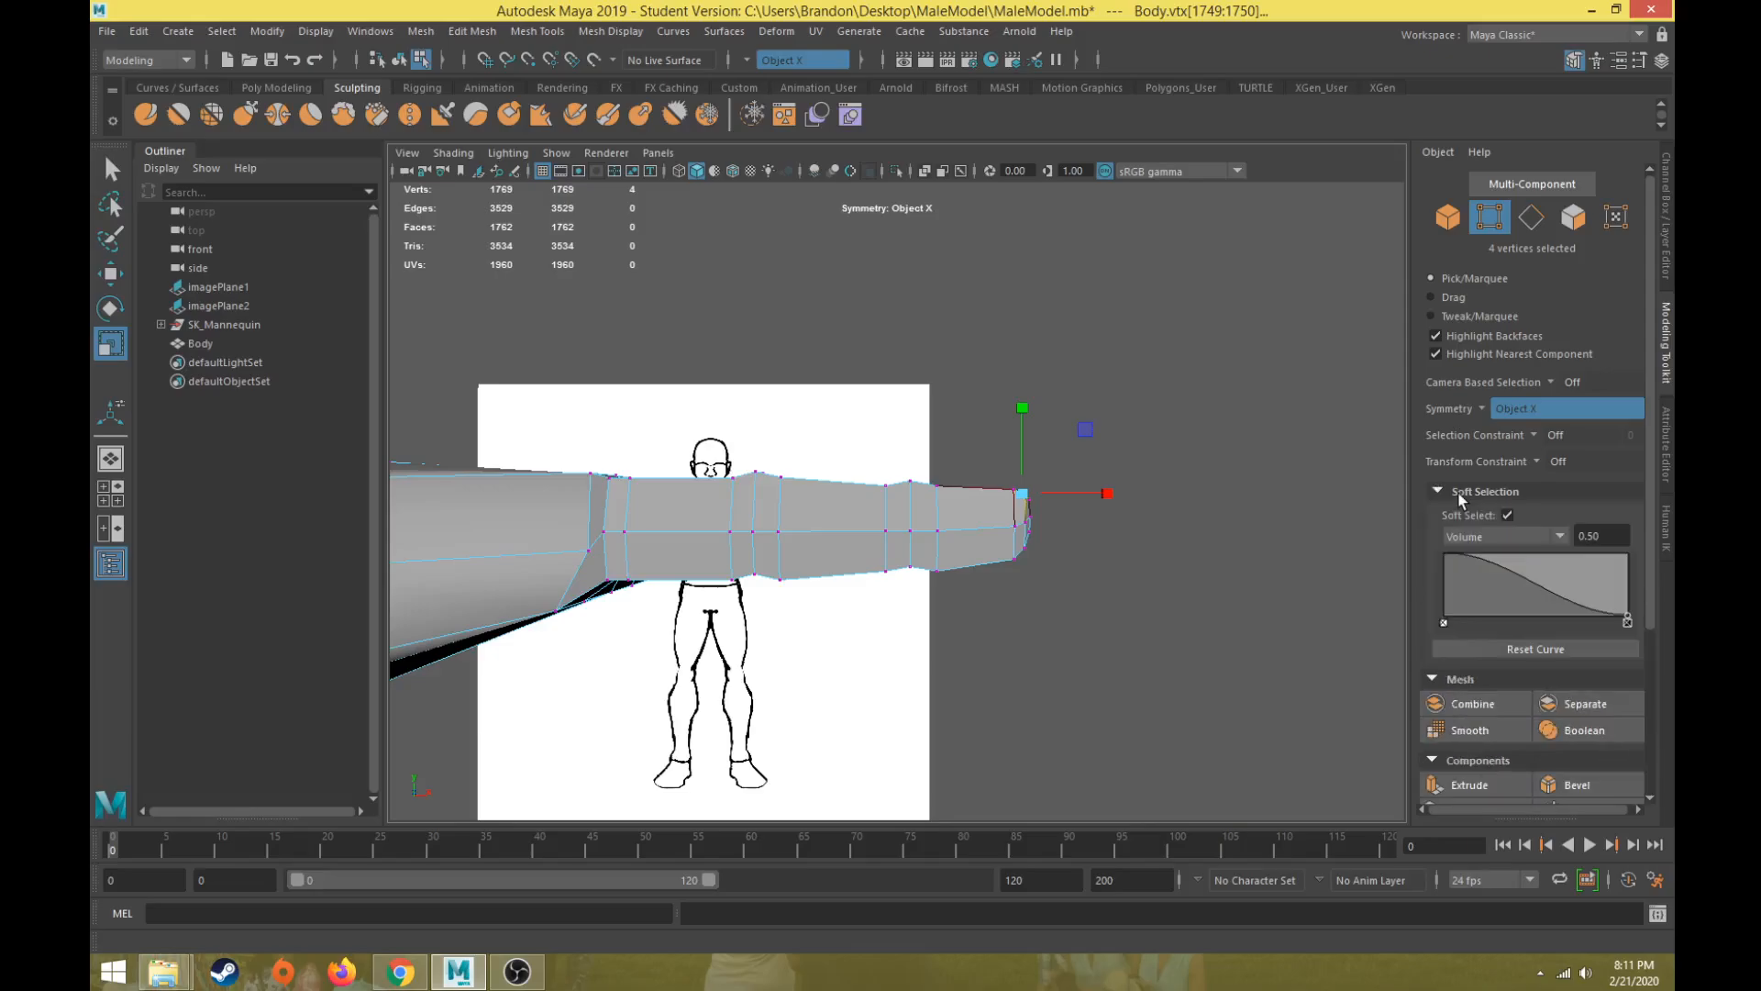
pyautogui.moveTo(1200, 405); pyautogui.dragTo(1004, 603)
pyautogui.keyDown('alt'); pyautogui.moveTo(1004, 604); pyautogui.dragTo(1087, 610); pyautogui.keyUp('alt')
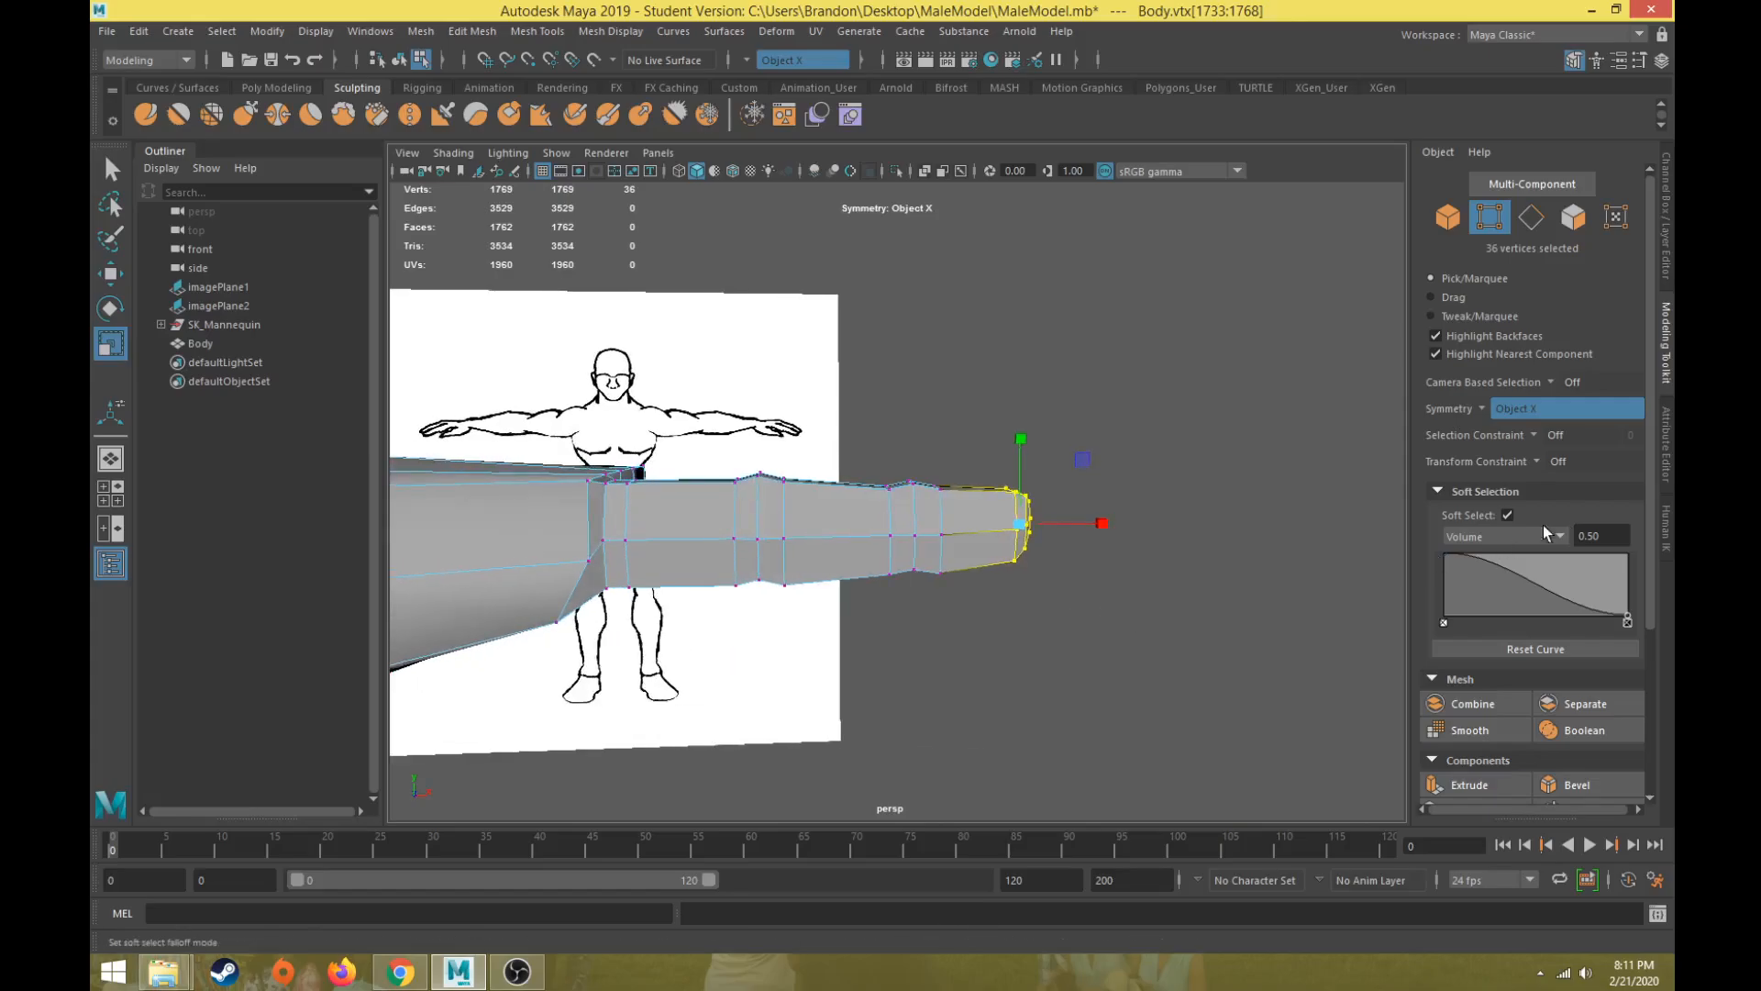
# Step: Try soft selection falloff radii of 1, 2, 20, 10 and 8 on the fingertip vertices
pyautogui.moveTo(1592, 544); pyautogui.dragTo(1486, 556)
pyautogui.write('1')
pyautogui.press('Return')
pyautogui.write('2')
pyautogui.press('Return')
pyautogui.write('20')
pyautogui.press('Return')
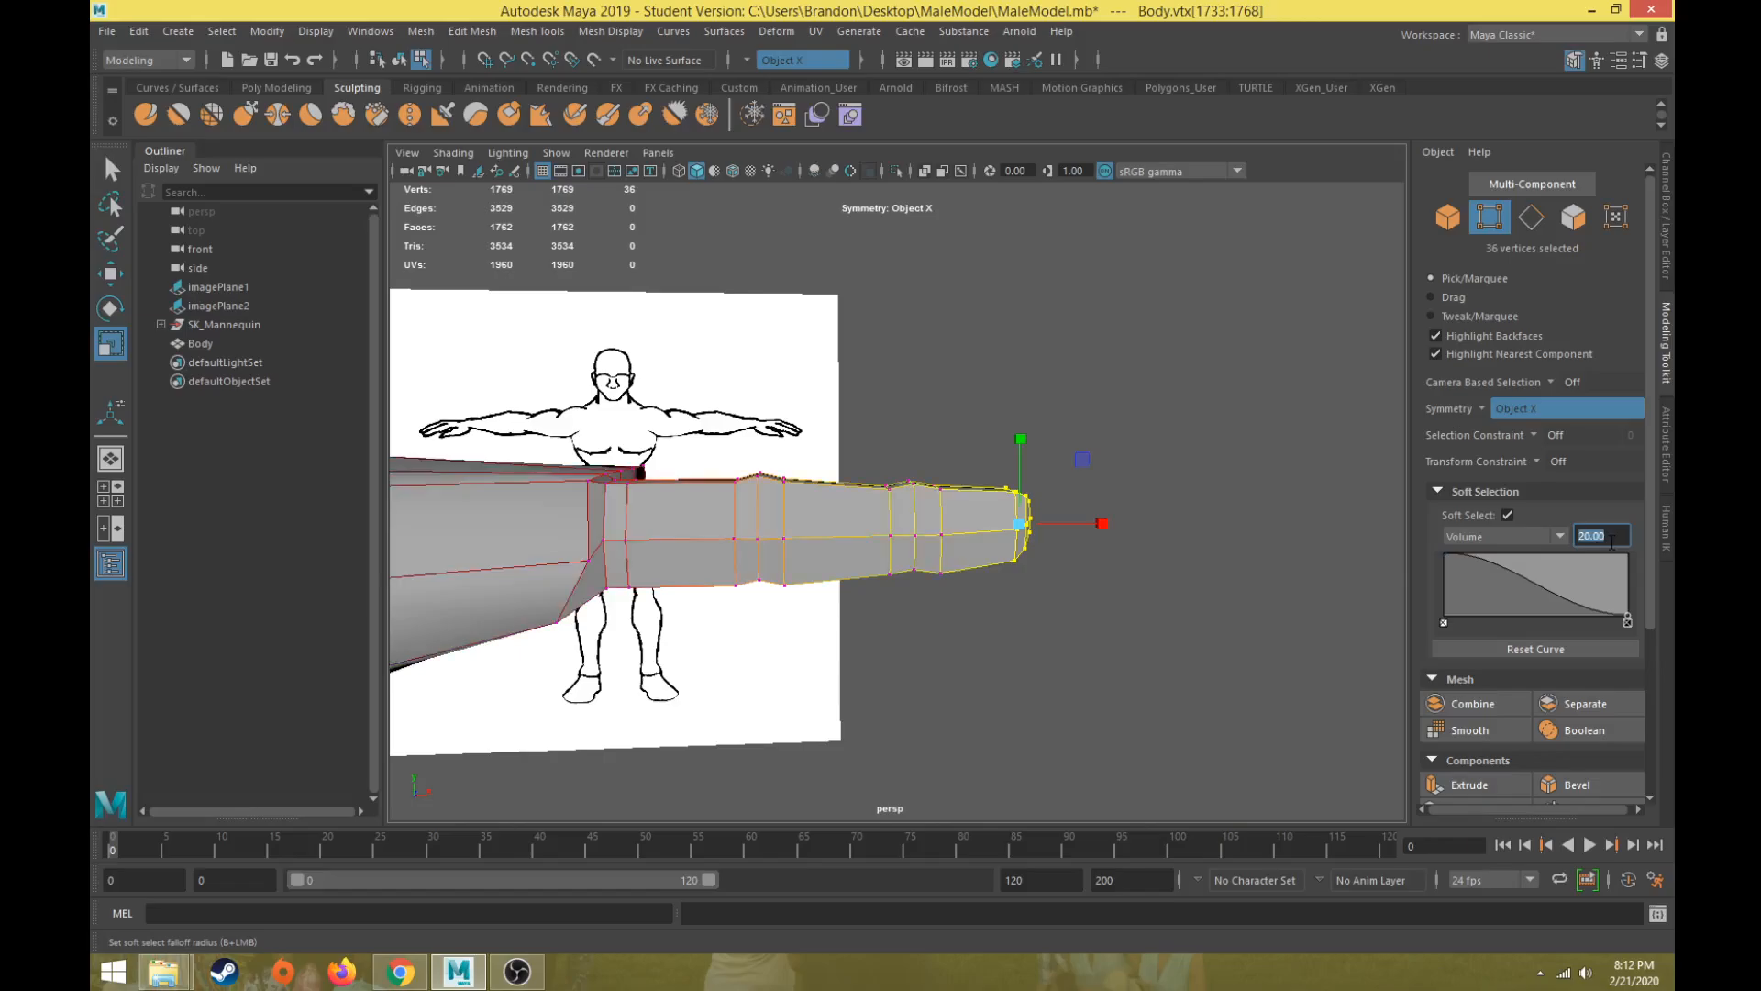
pyautogui.write('10')
pyautogui.press('Return')
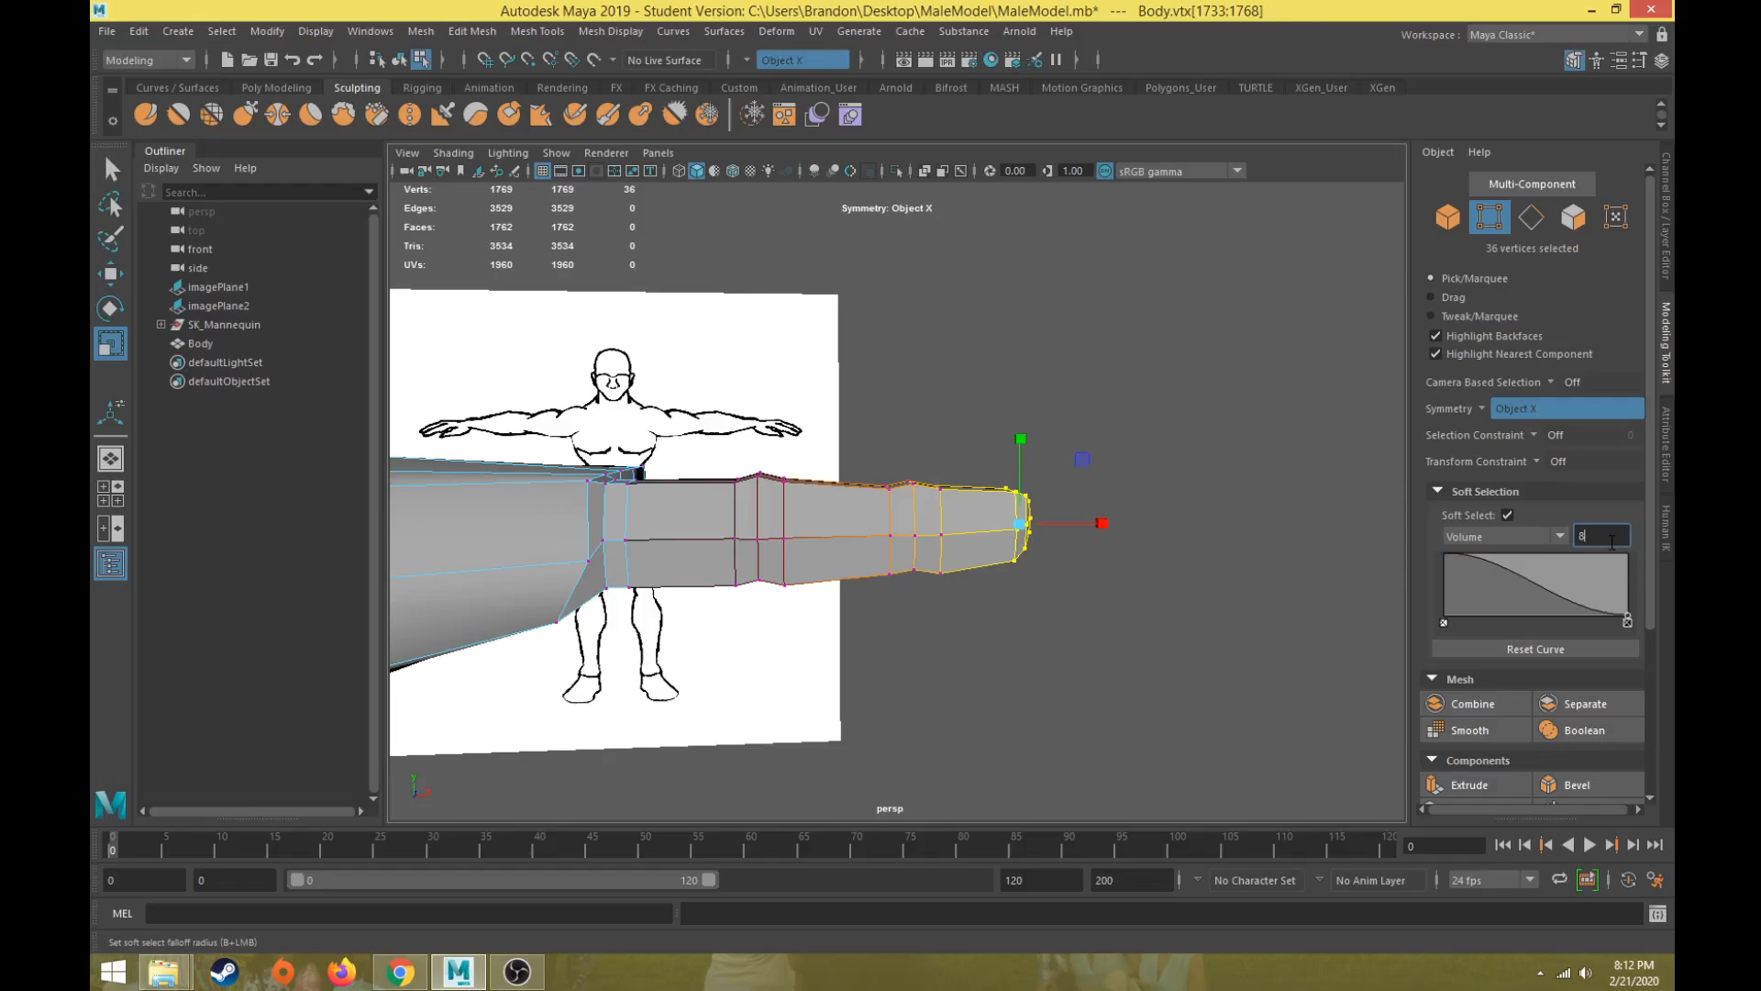
pyautogui.press('Return')
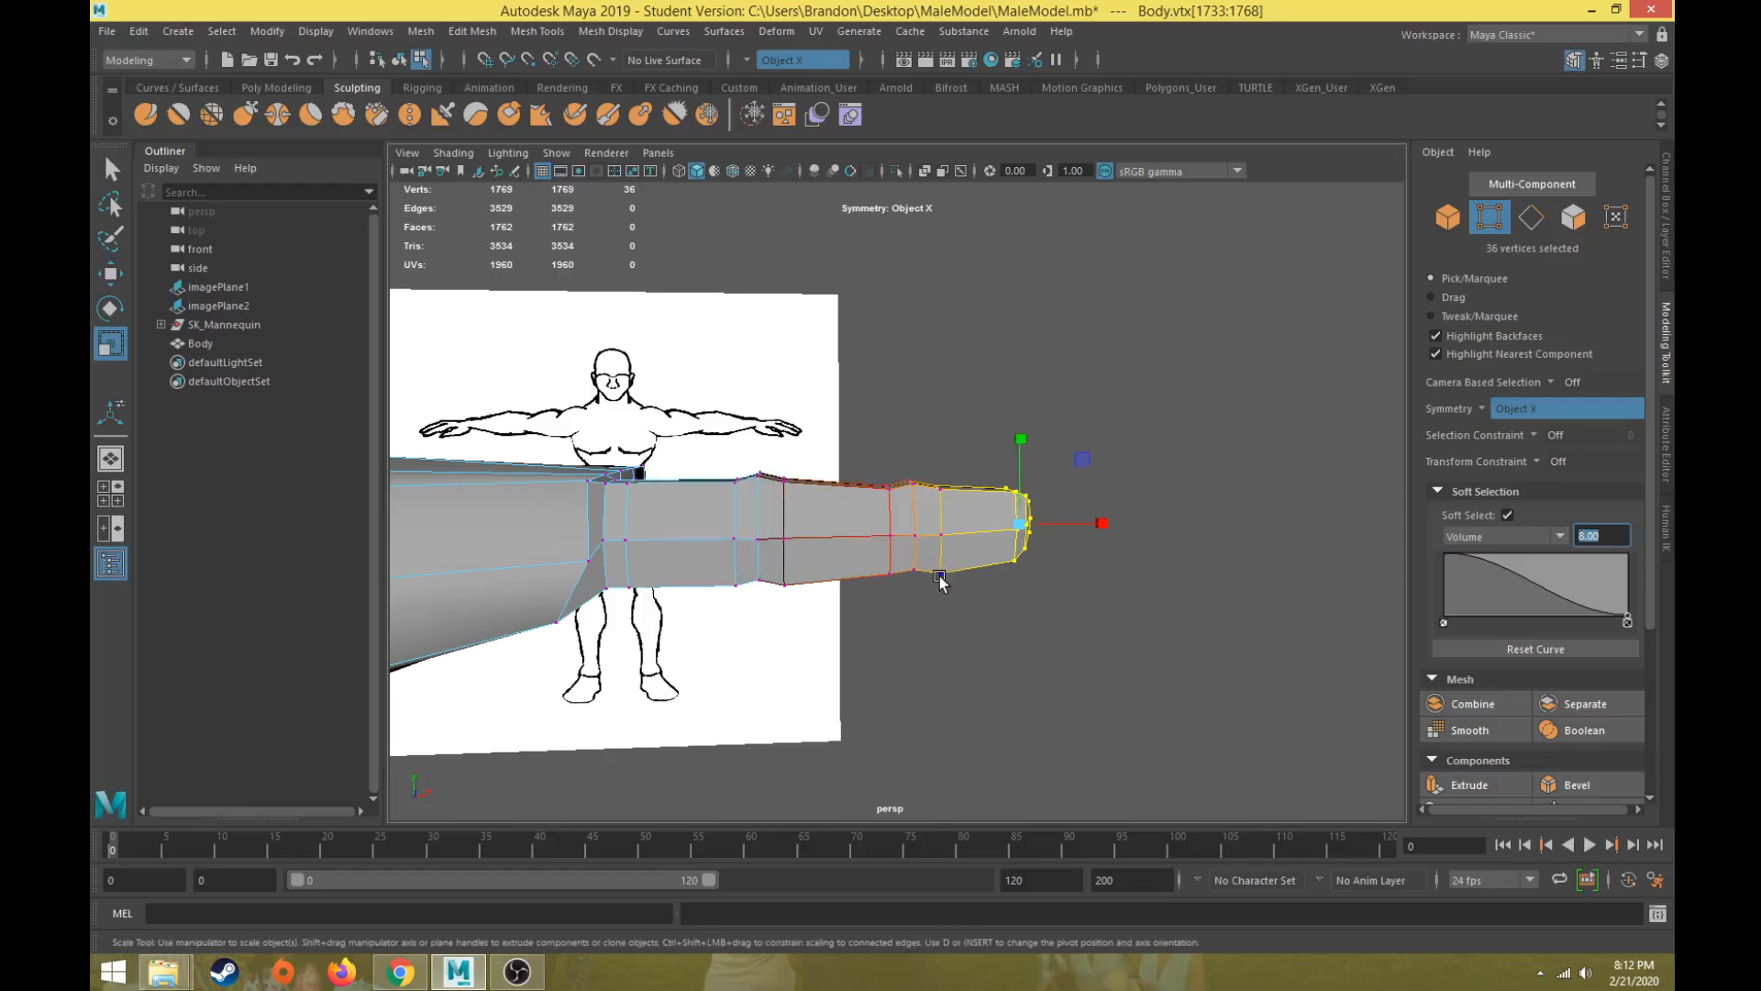
# Step: Undo the latest falloff radius changes and try a slight rotation of the fingertip vertices
pyautogui.keyDown('alt'); pyautogui.moveTo(940, 581); pyautogui.dragTo(863, 578, button='middle'); pyautogui.keyUp('alt')
pyautogui.press('e')
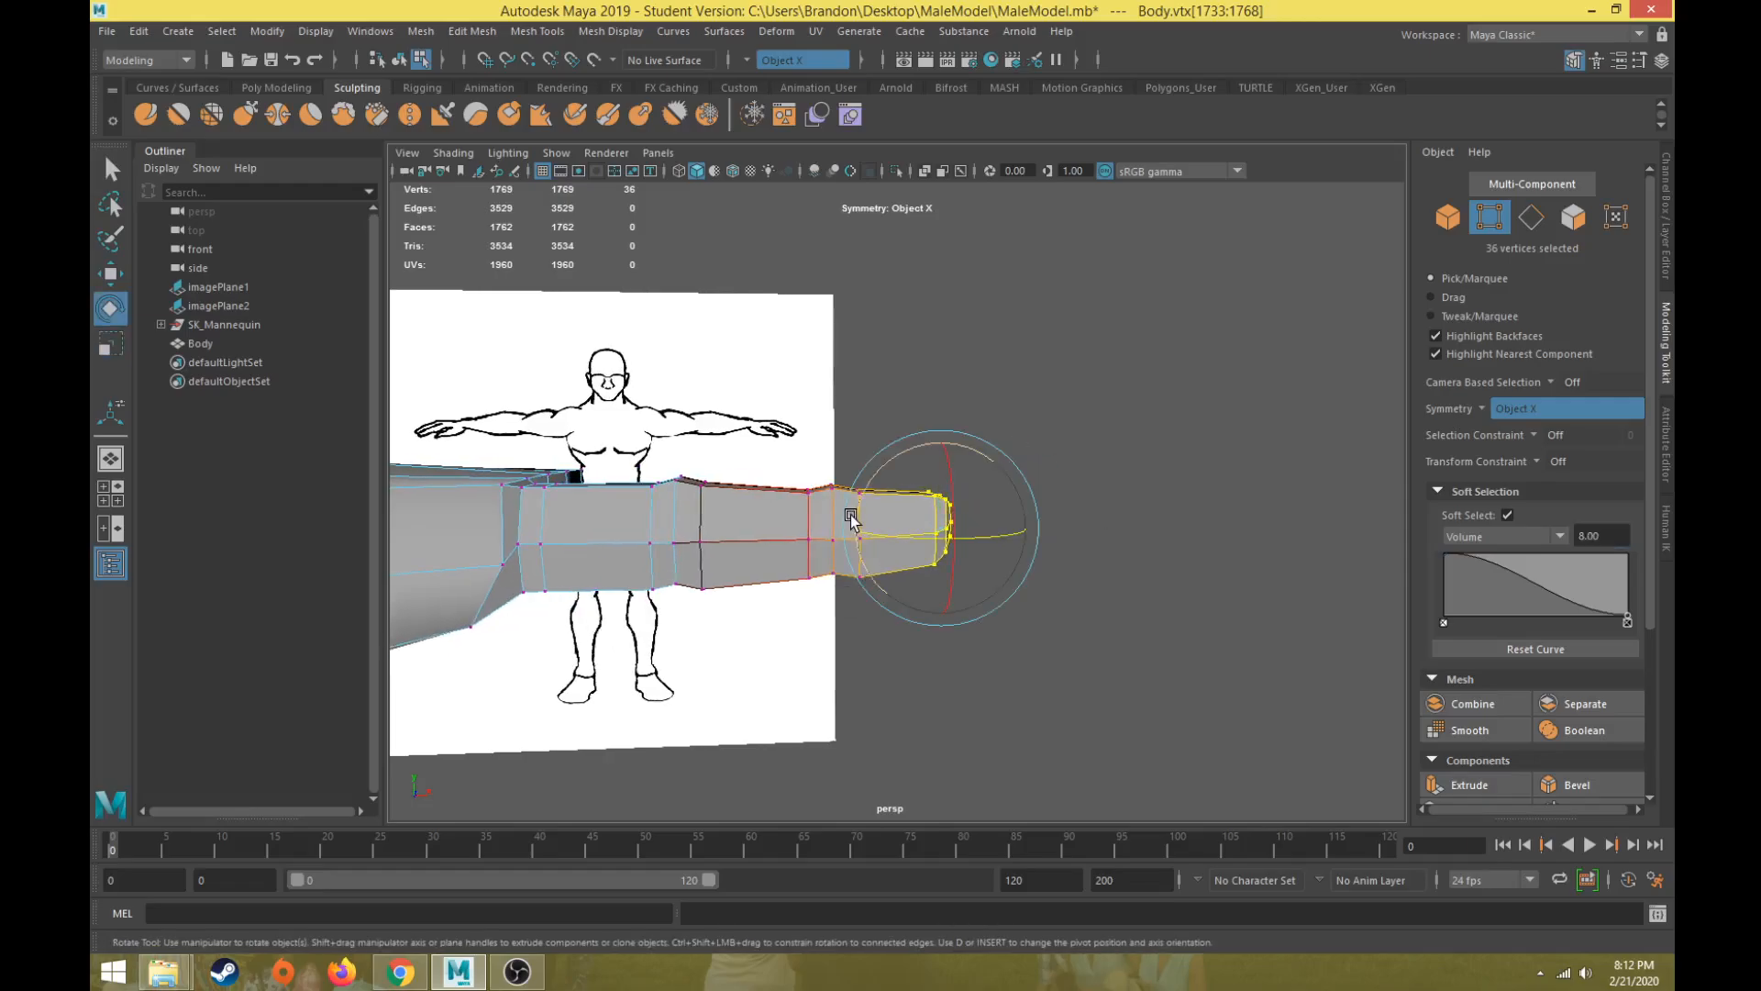
pyautogui.hotkey('ctrl', 'z')
pyautogui.hotkey('ctrl', 'z')
pyautogui.hotkey('ctrl', 'z')
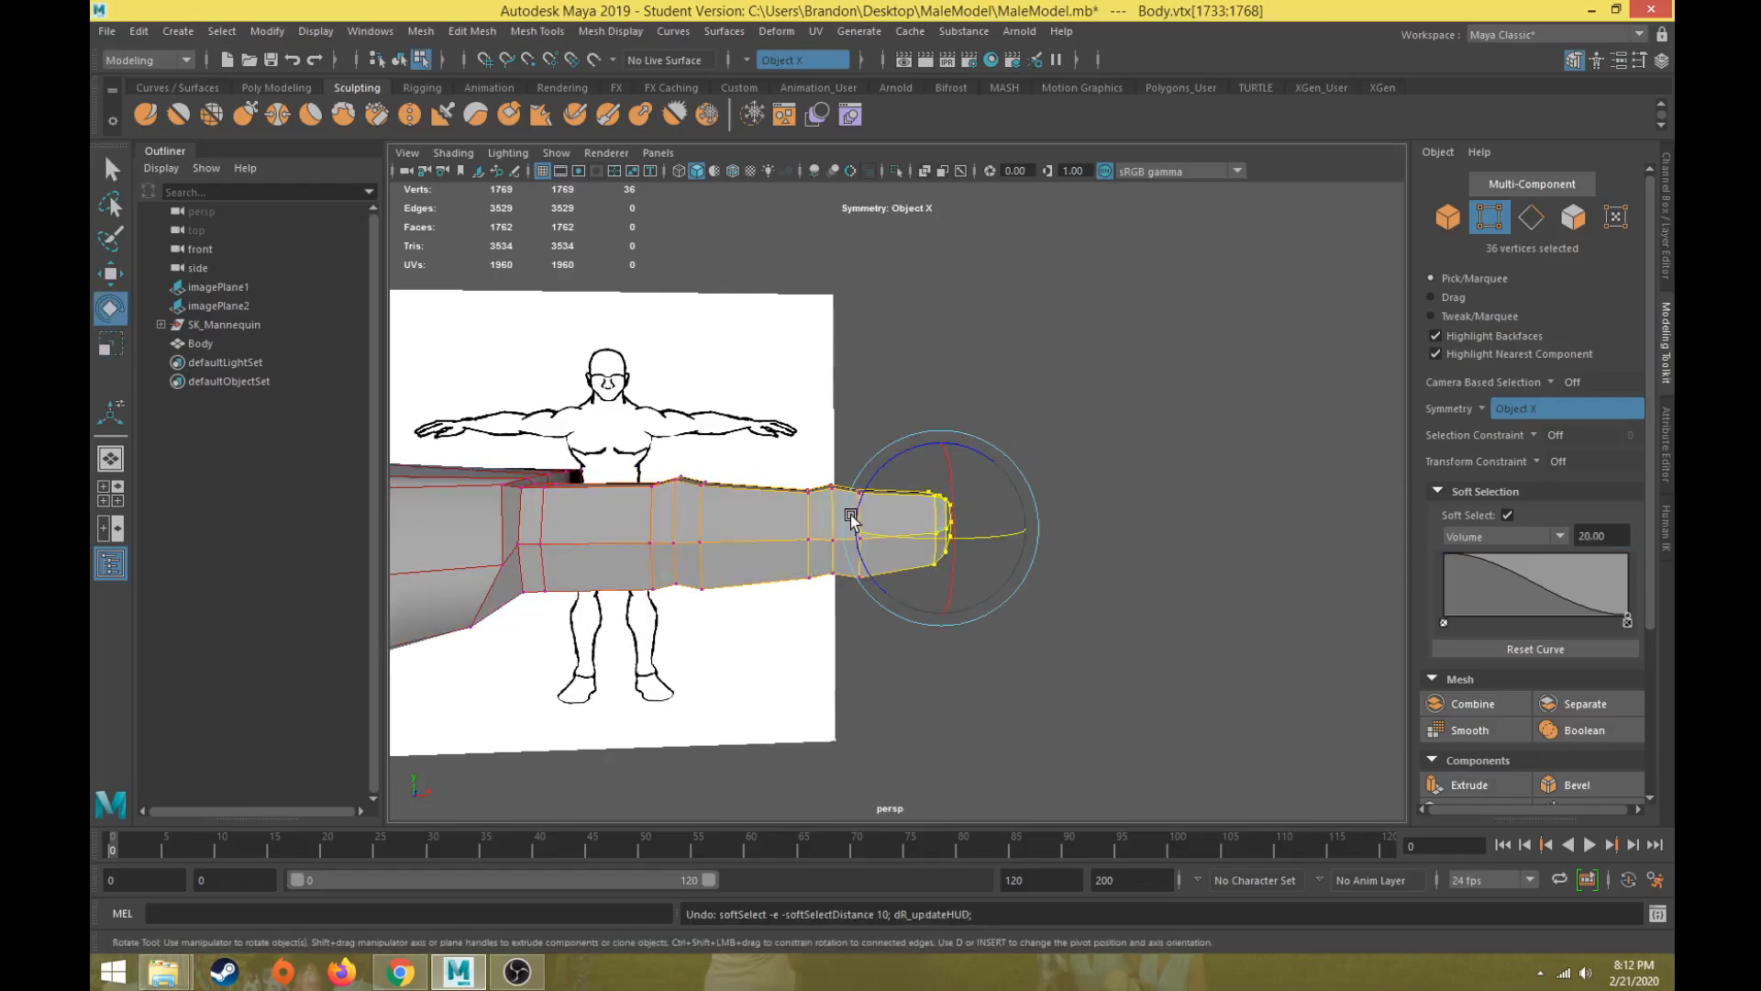
pyautogui.keyDown('alt'); pyautogui.moveTo(851, 514); pyautogui.dragTo(833, 552, button='right'); pyautogui.keyUp('alt')
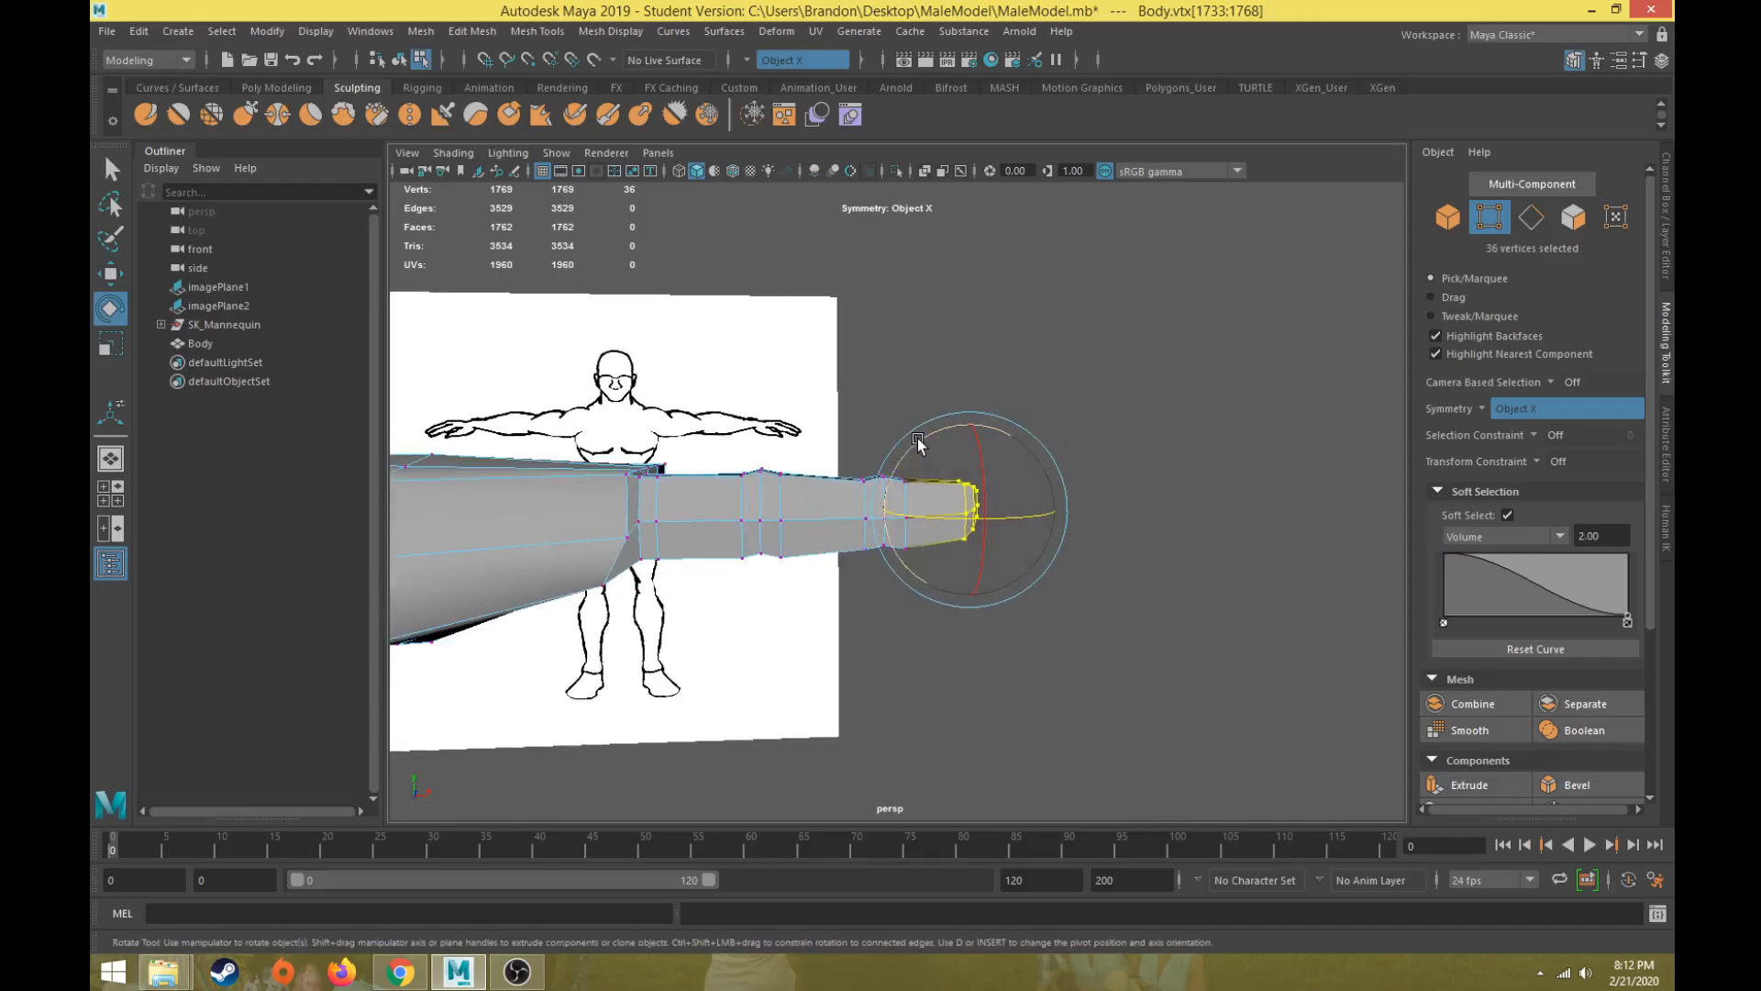
pyautogui.moveTo(926, 447); pyautogui.dragTo(930, 452)
pyautogui.hotkey('ctrl', 'z')
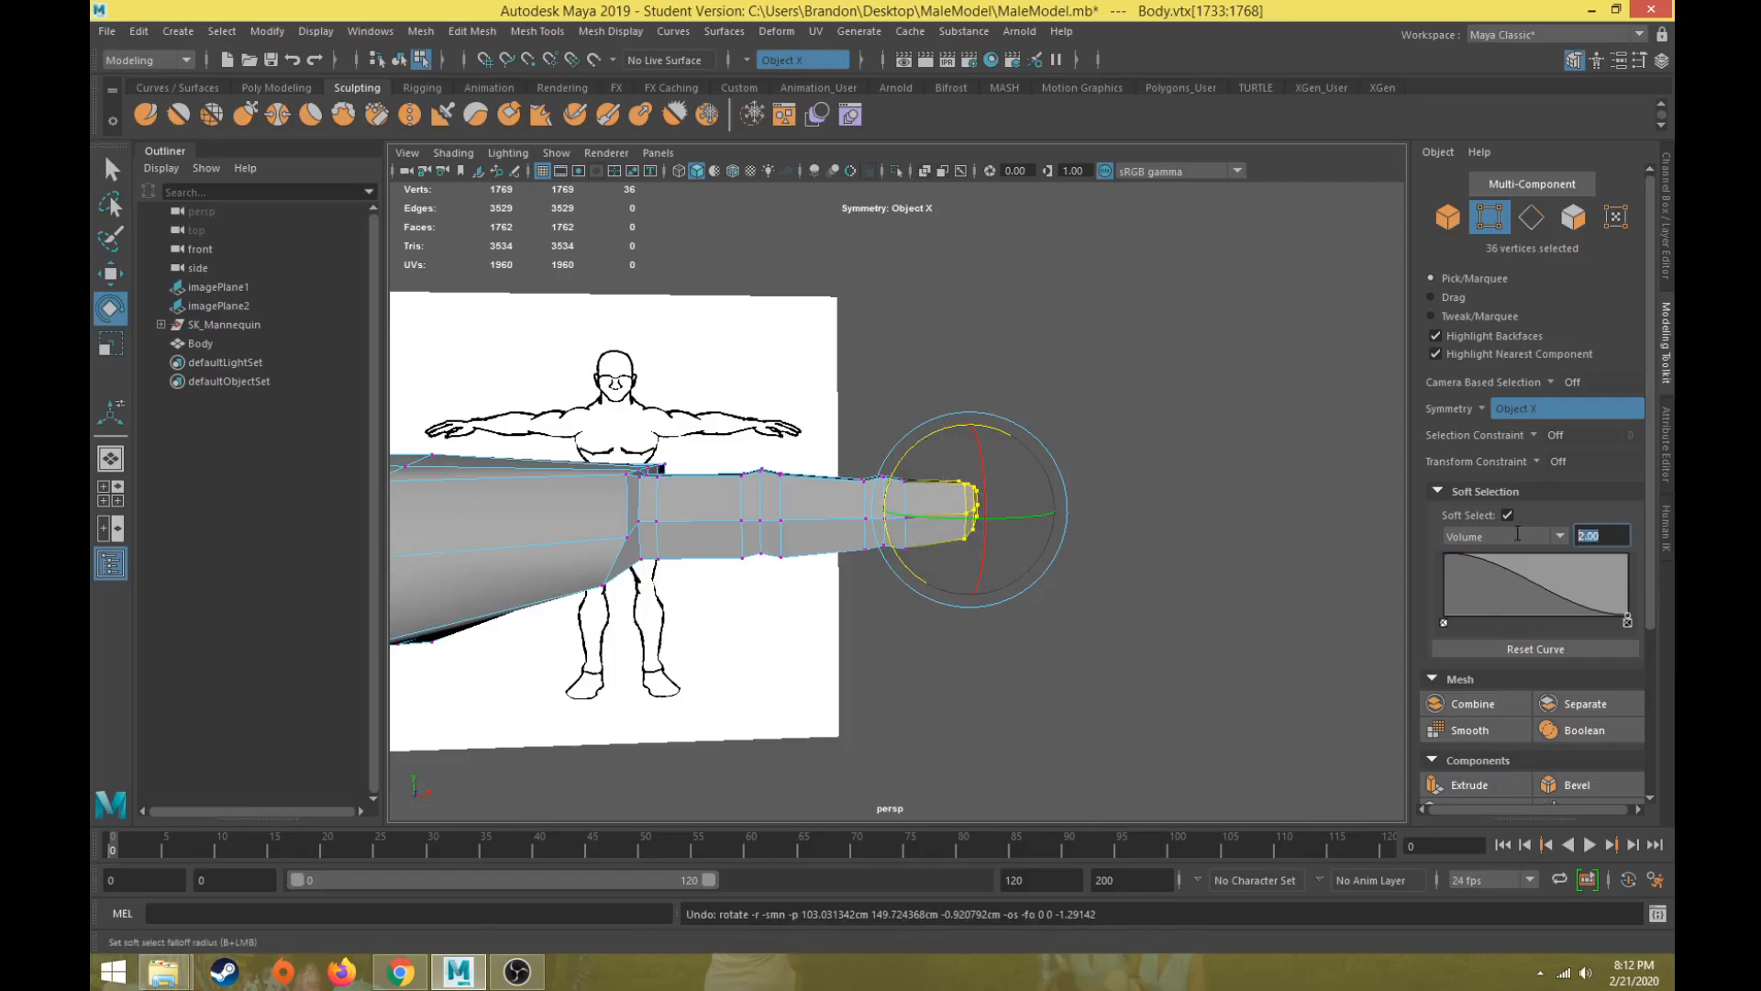
# Step: Set the soft selection falloff radius to 8 and rotate the fingertip vertices downward to bend the finger's end
pyautogui.write('8')
pyautogui.press('Return')
pyautogui.moveTo(987, 550); pyautogui.dragTo(915, 552)
pyautogui.press('w')
pyautogui.hotkey('ctrl', 'z')
pyautogui.hotkey('ctrl', 'z')
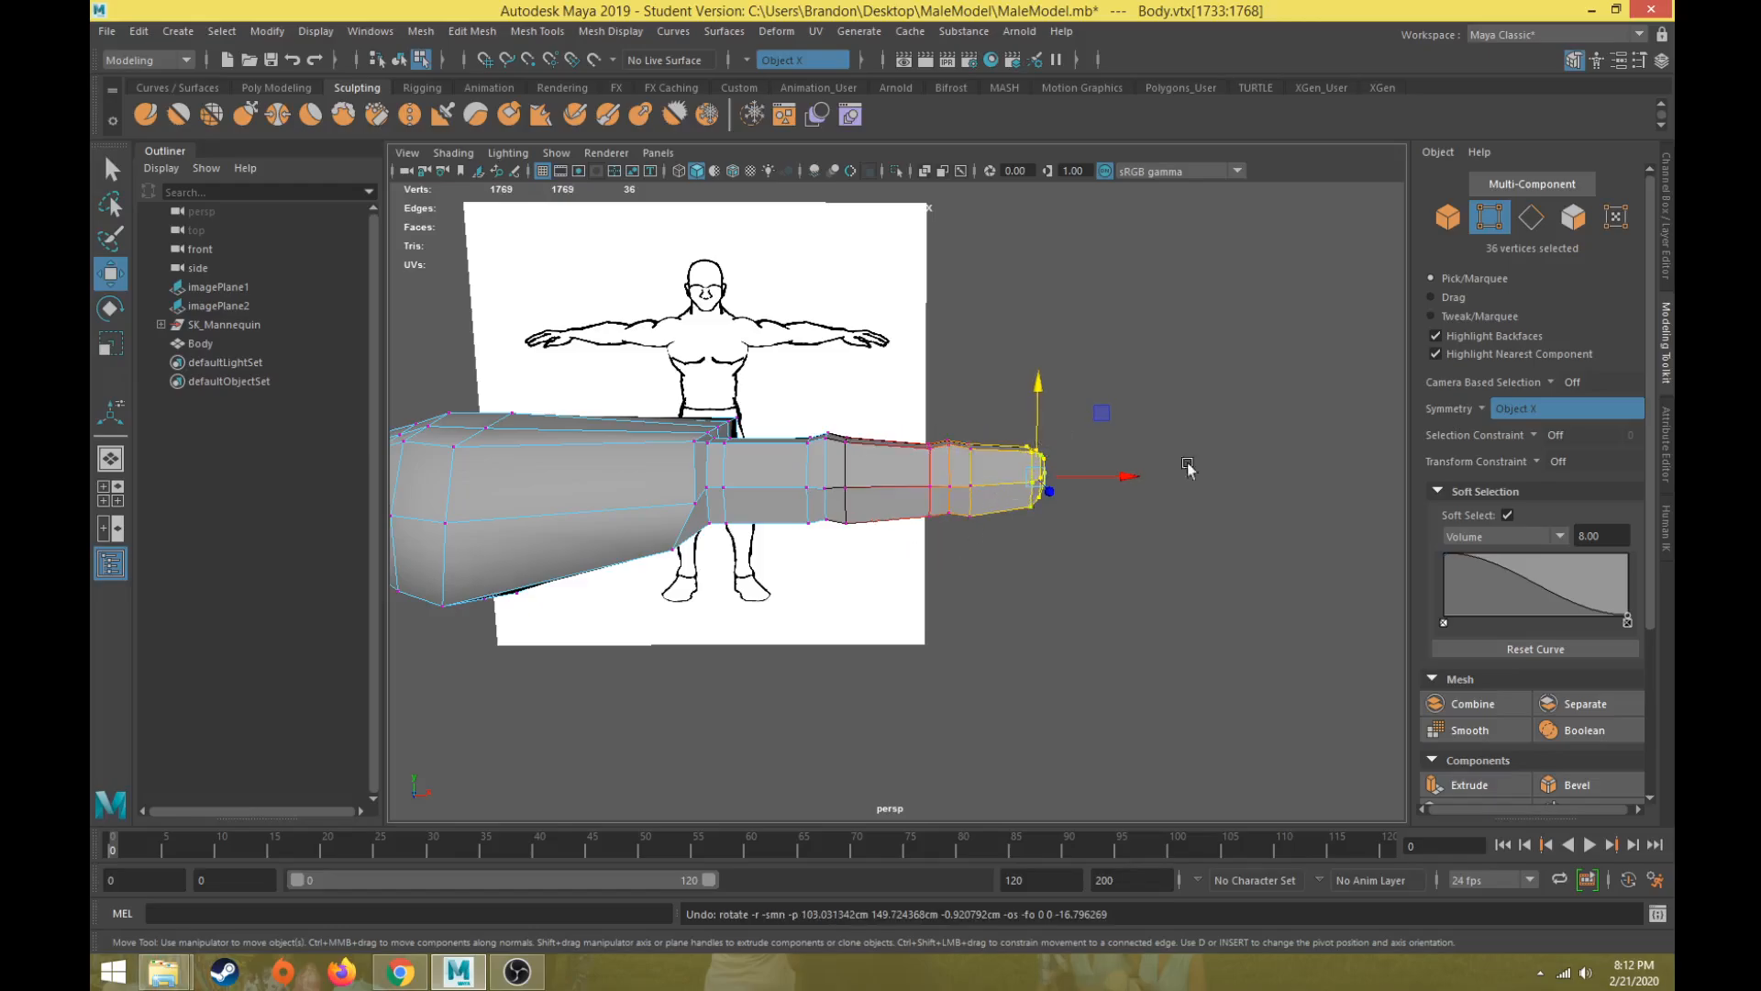
pyautogui.press('e')
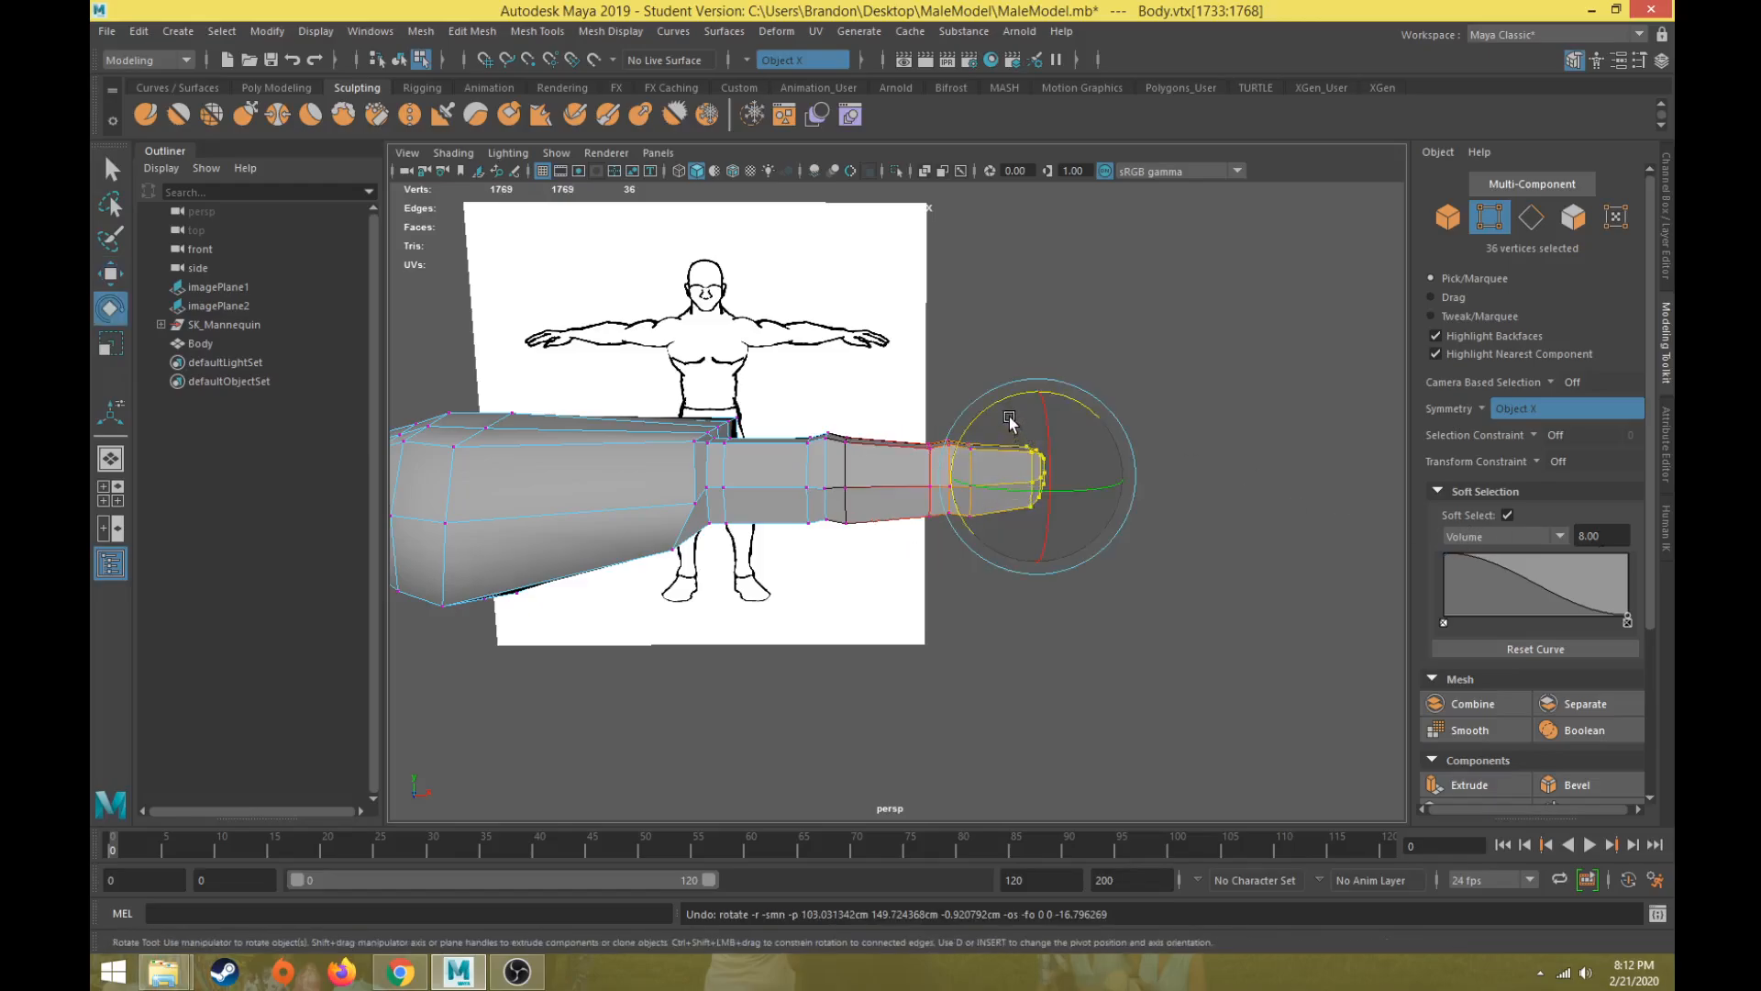
pyautogui.moveTo(975, 405); pyautogui.dragTo(943, 508)
pyautogui.press('w')
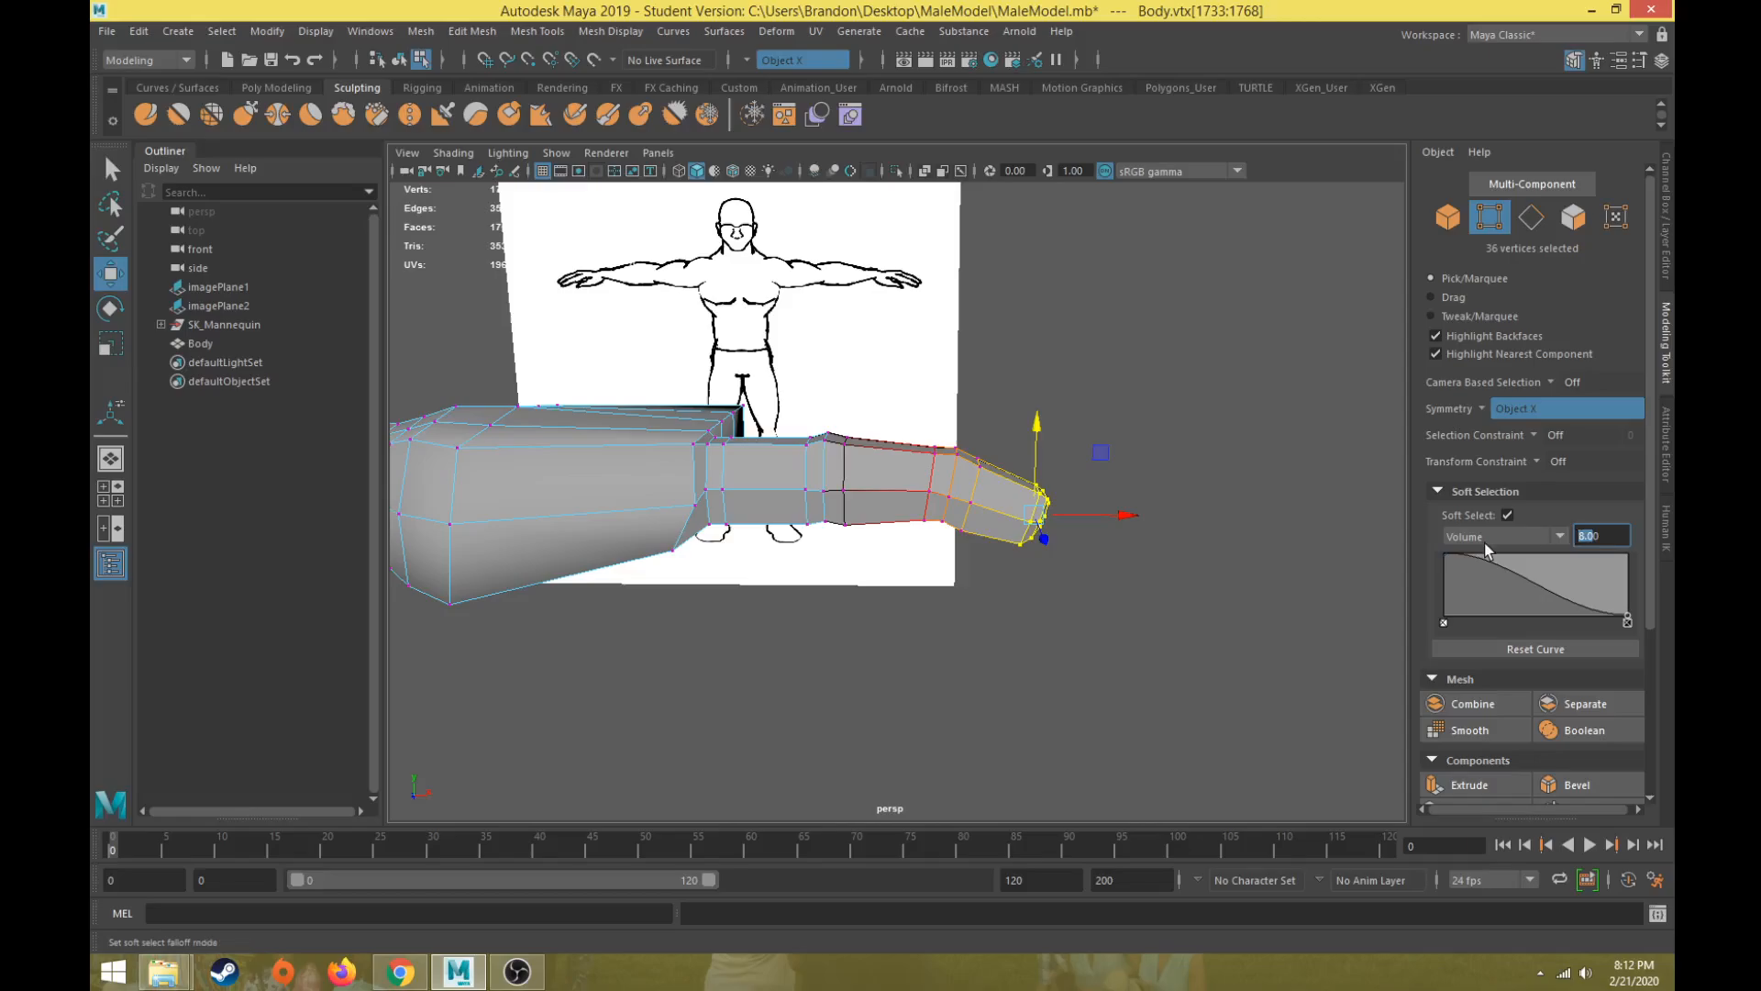
# Step: Set the falloff radius to 12 and rotate the fingertip vertices further down to curve the whole finger
pyautogui.press('Return')
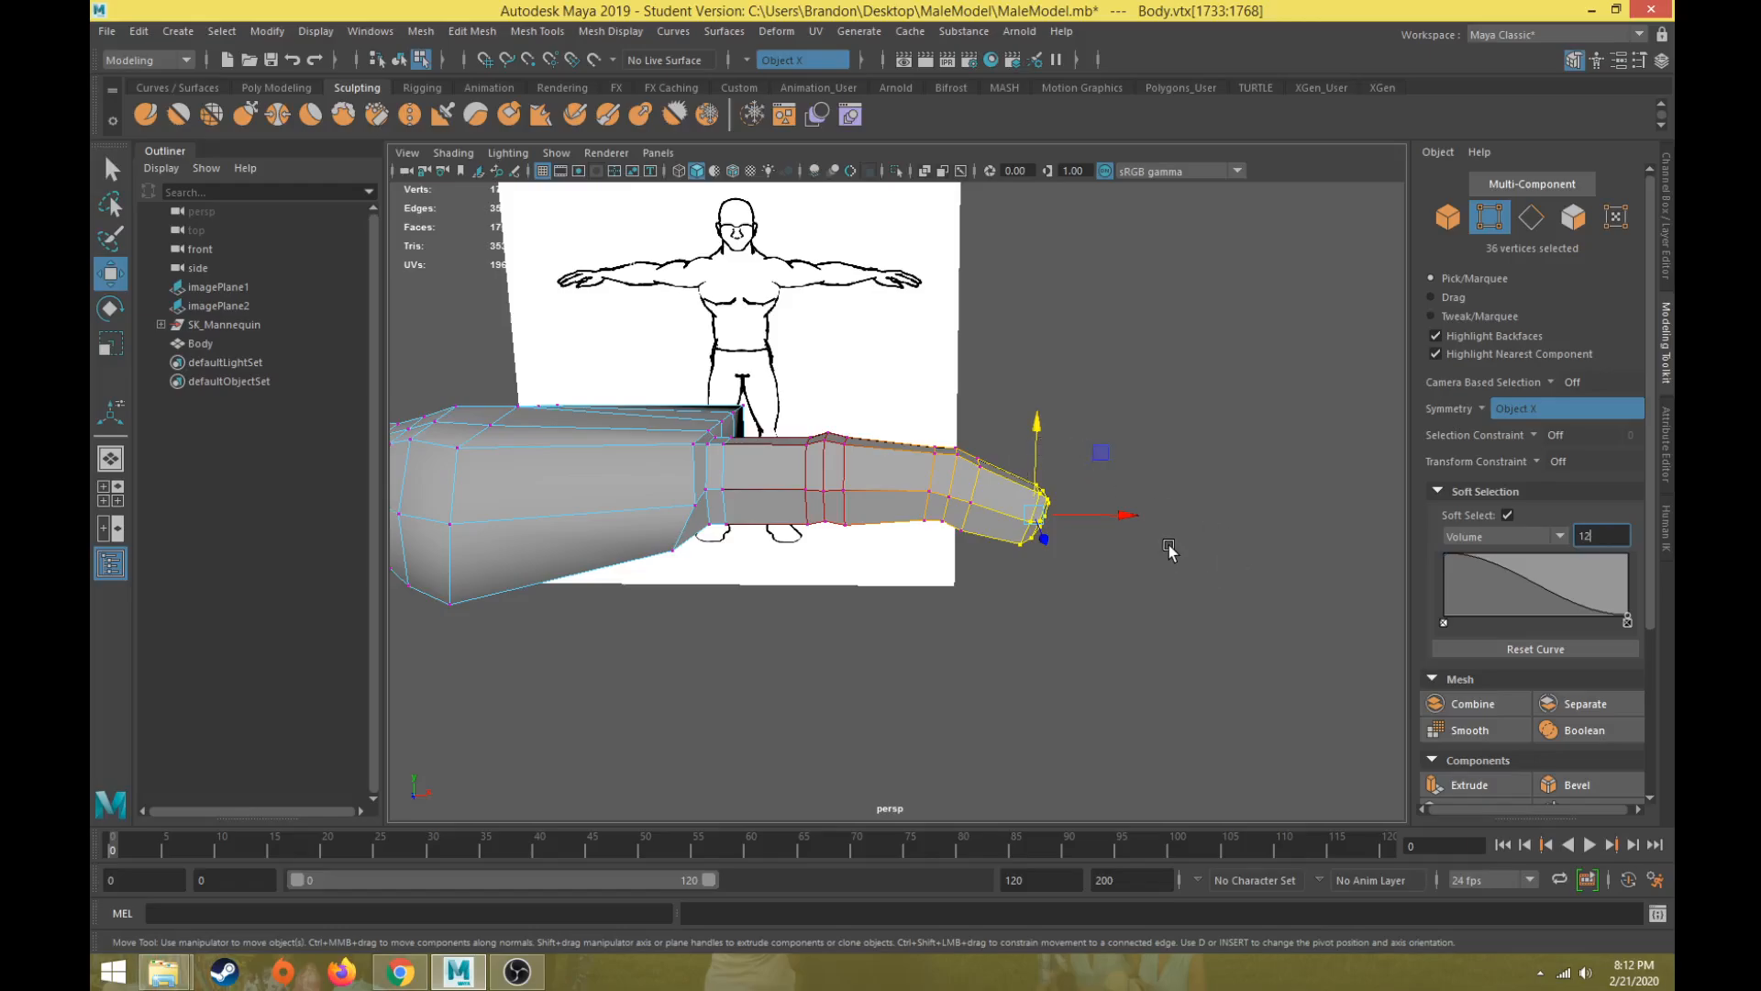
pyautogui.keyDown('alt'); pyautogui.moveTo(1100, 503); pyautogui.dragTo(1127, 477, button='middle'); pyautogui.keyUp('alt')
pyautogui.press('e')
pyautogui.moveTo(1029, 412); pyautogui.dragTo(1062, 452)
pyautogui.press('w')
pyautogui.keyDown('alt'); pyautogui.moveTo(922, 484); pyautogui.dragTo(789, 467); pyautogui.keyUp('alt')
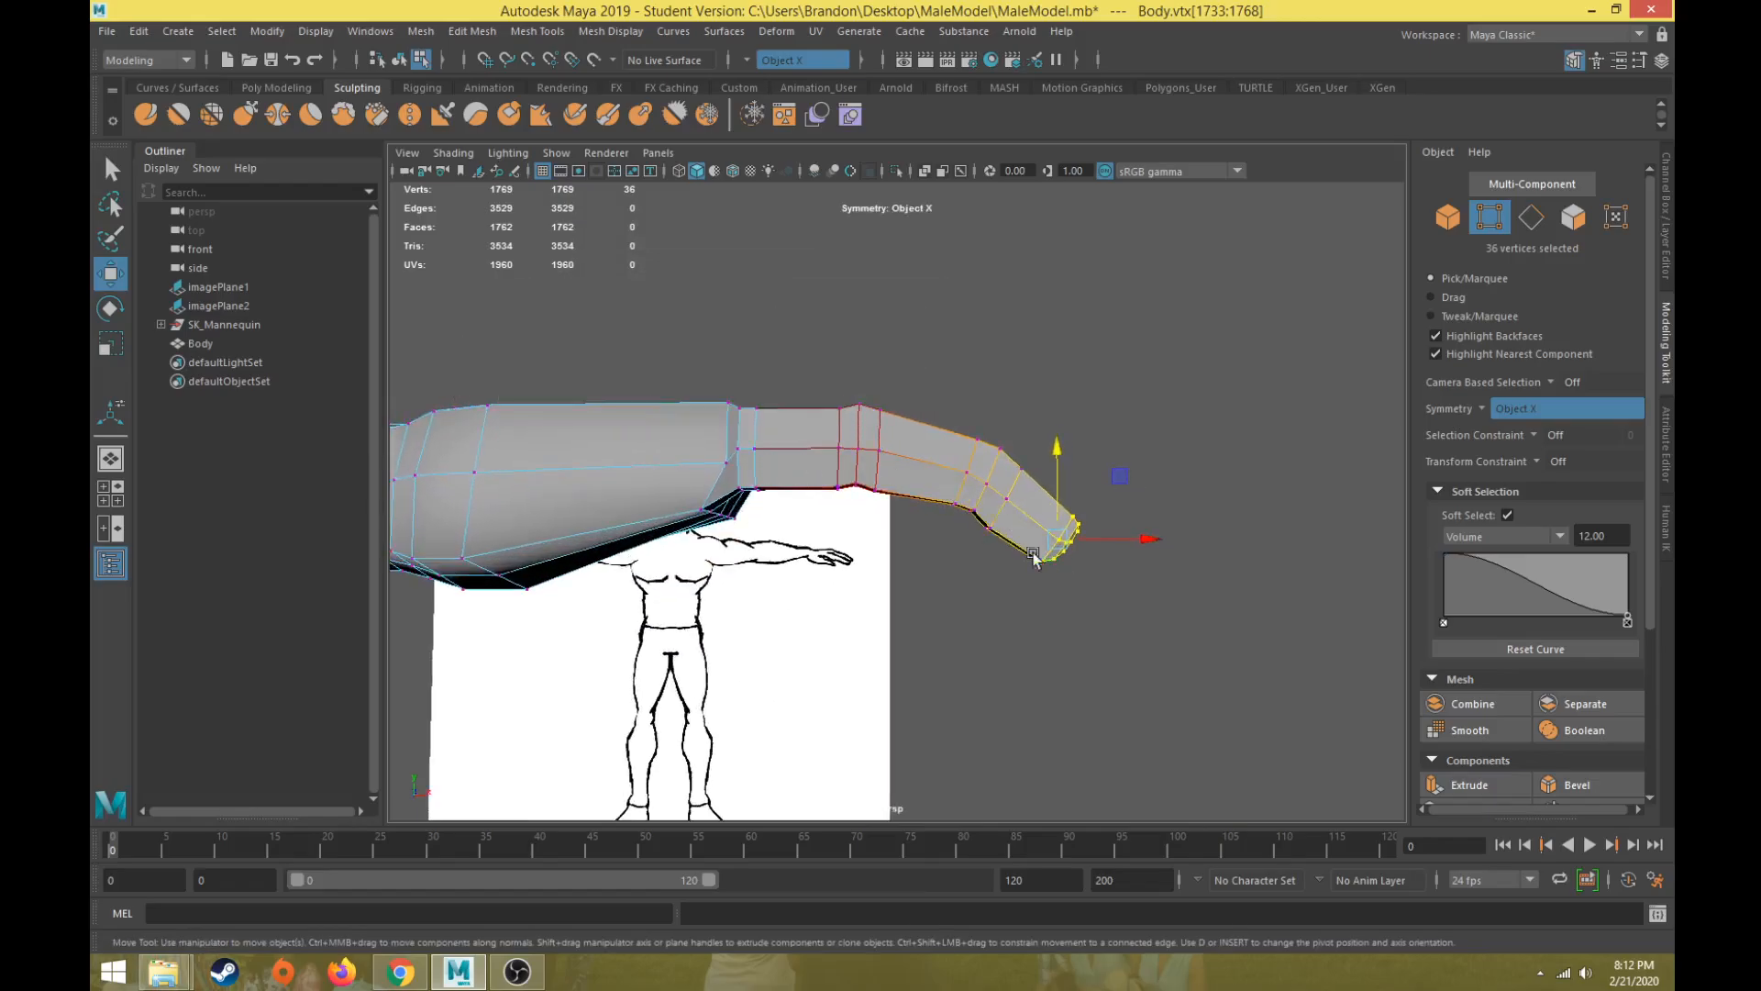
pyautogui.keyDown('alt'); pyautogui.moveTo(1034, 560); pyautogui.dragTo(889, 523); pyautogui.keyUp('alt')
# Step: In the front view, select all the finger's vertices, turn off soft selection and move the finger down and inward toward the reference drawing
pyautogui.press('space')
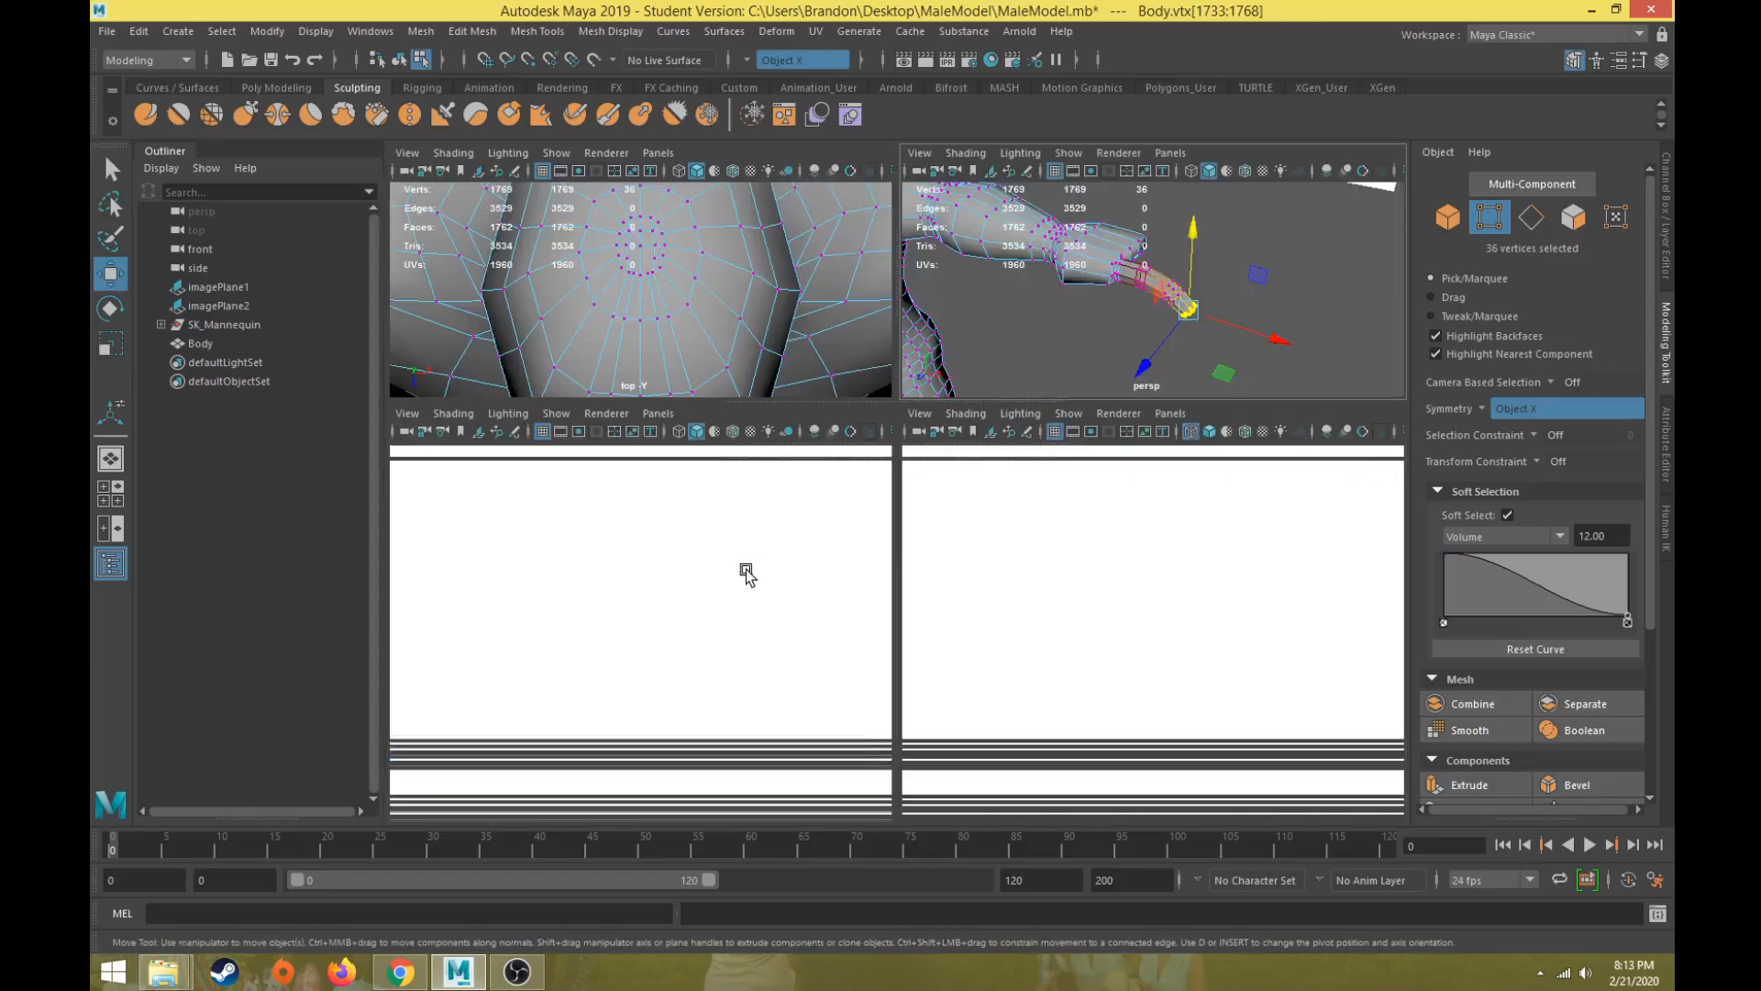
pyautogui.press('space')
pyautogui.keyDown('alt'); pyautogui.moveTo(694, 576); pyautogui.dragTo(811, 522, button='middle'); pyautogui.keyUp('alt')
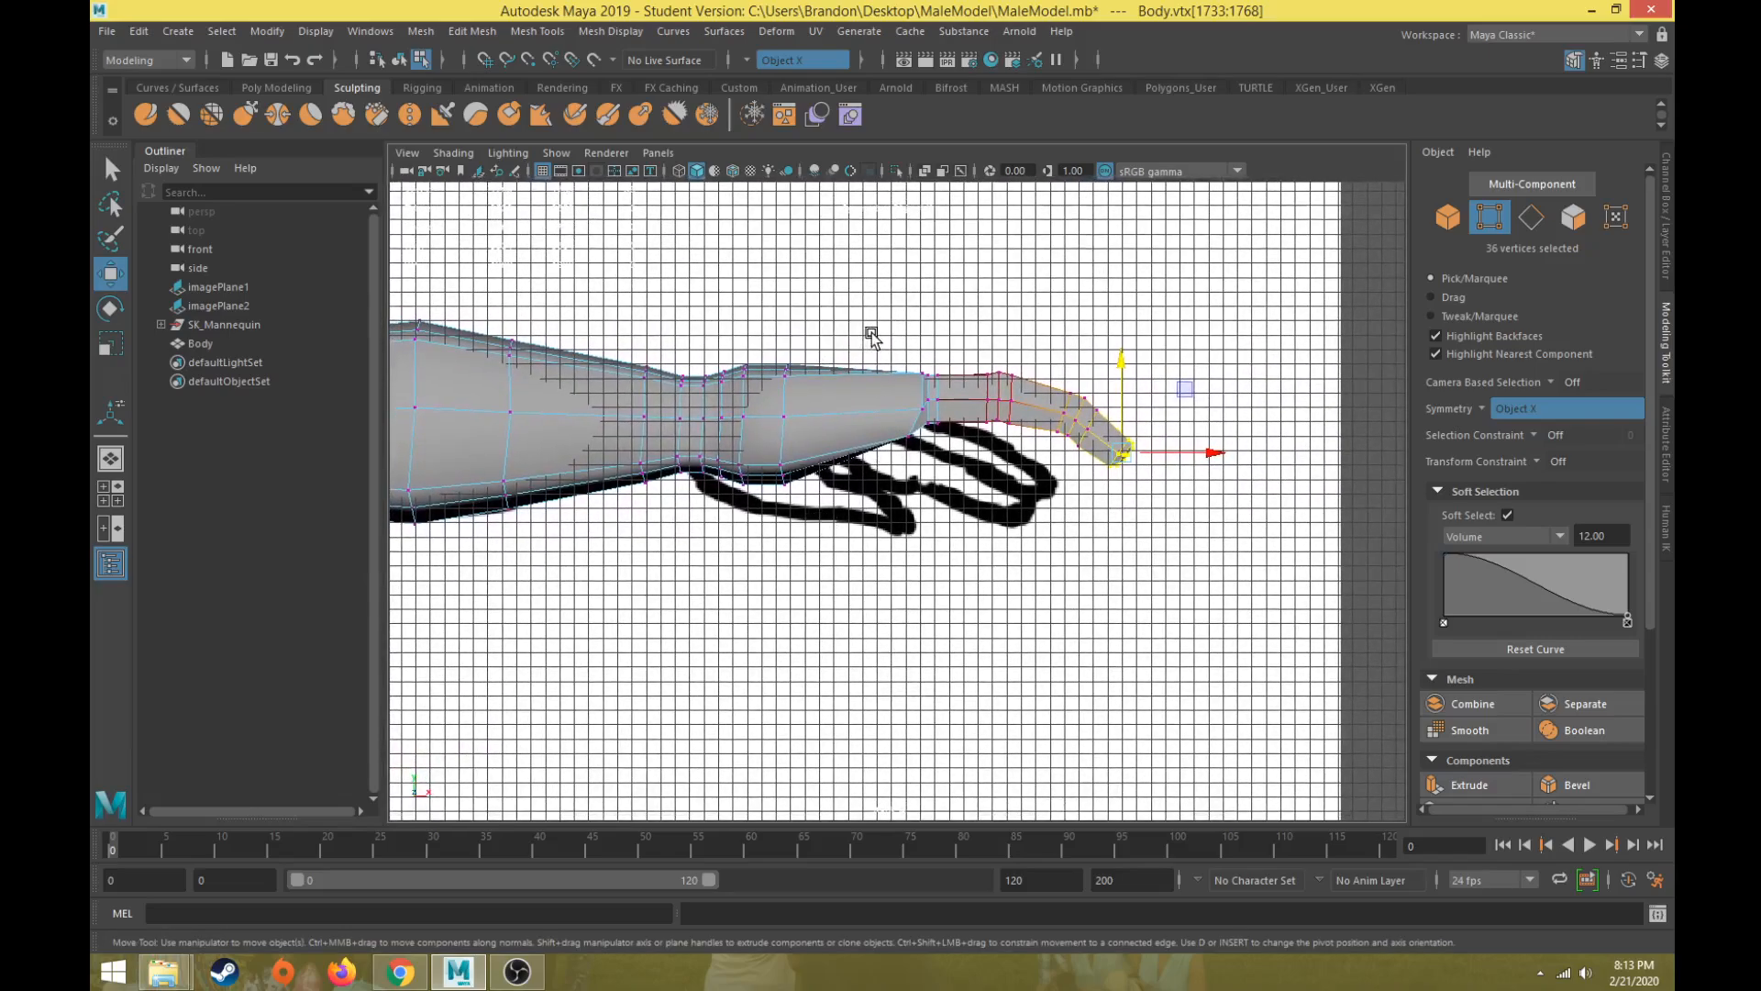
pyautogui.press('4')
pyautogui.moveTo(873, 331); pyautogui.dragTo(1169, 498)
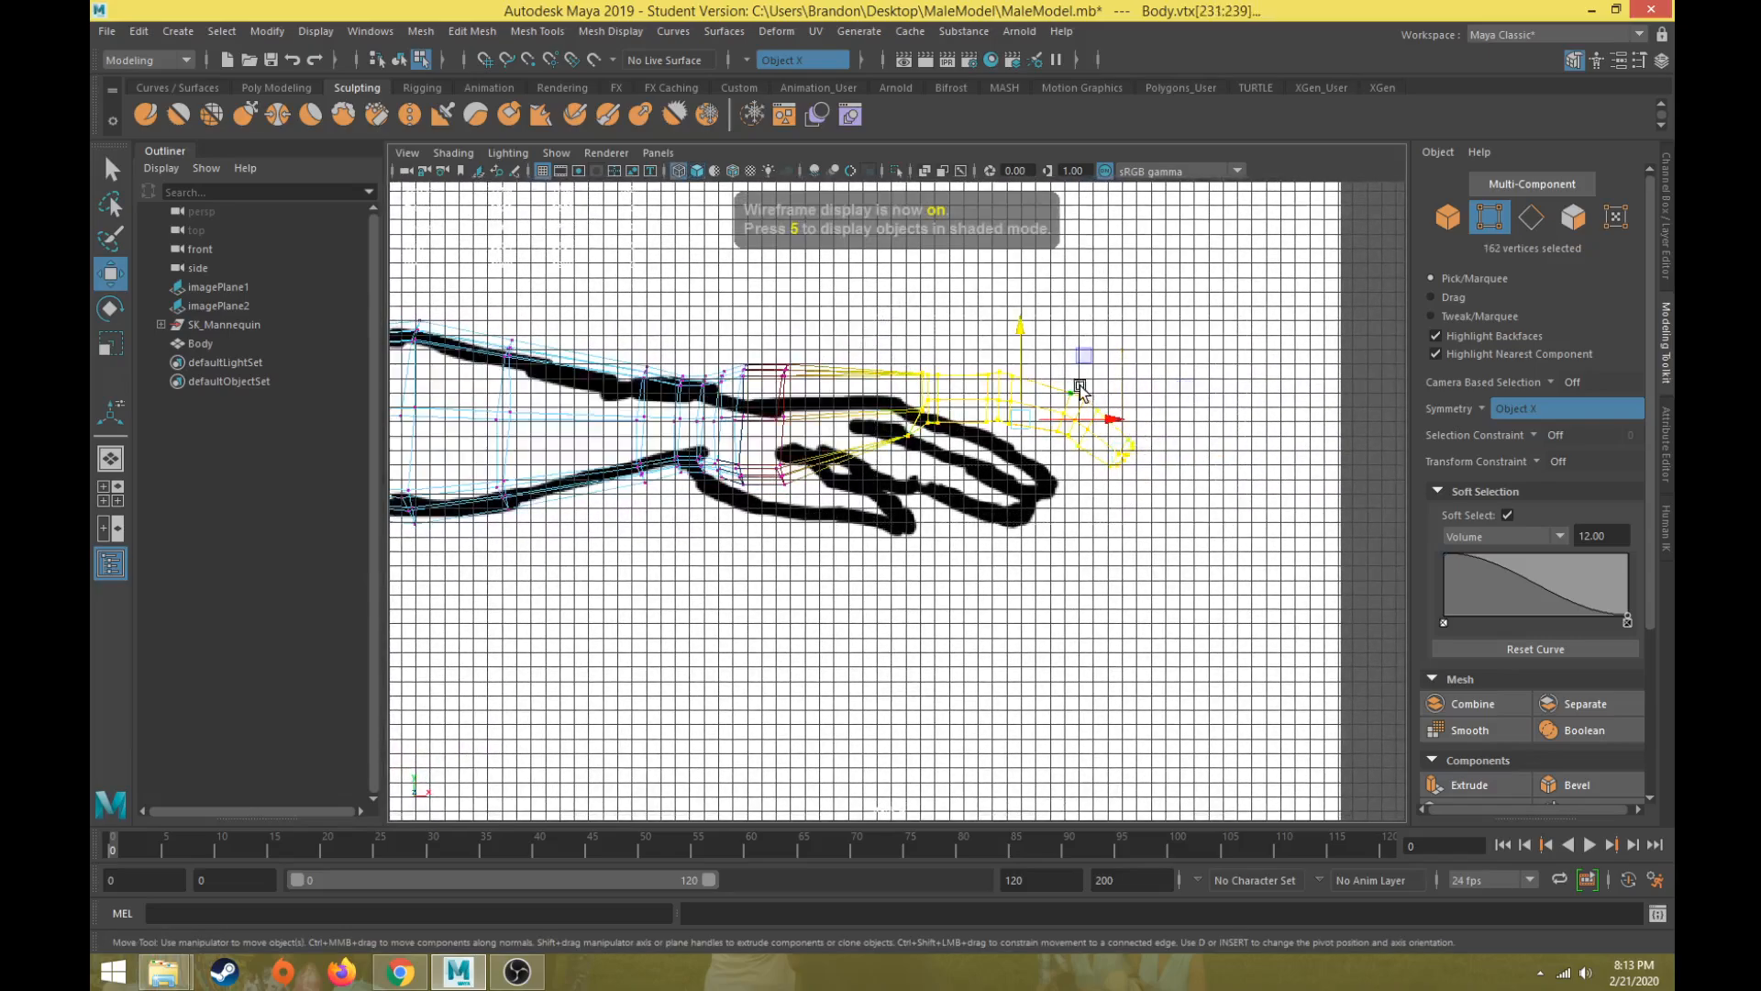
pyautogui.press('b')
pyautogui.press('5')
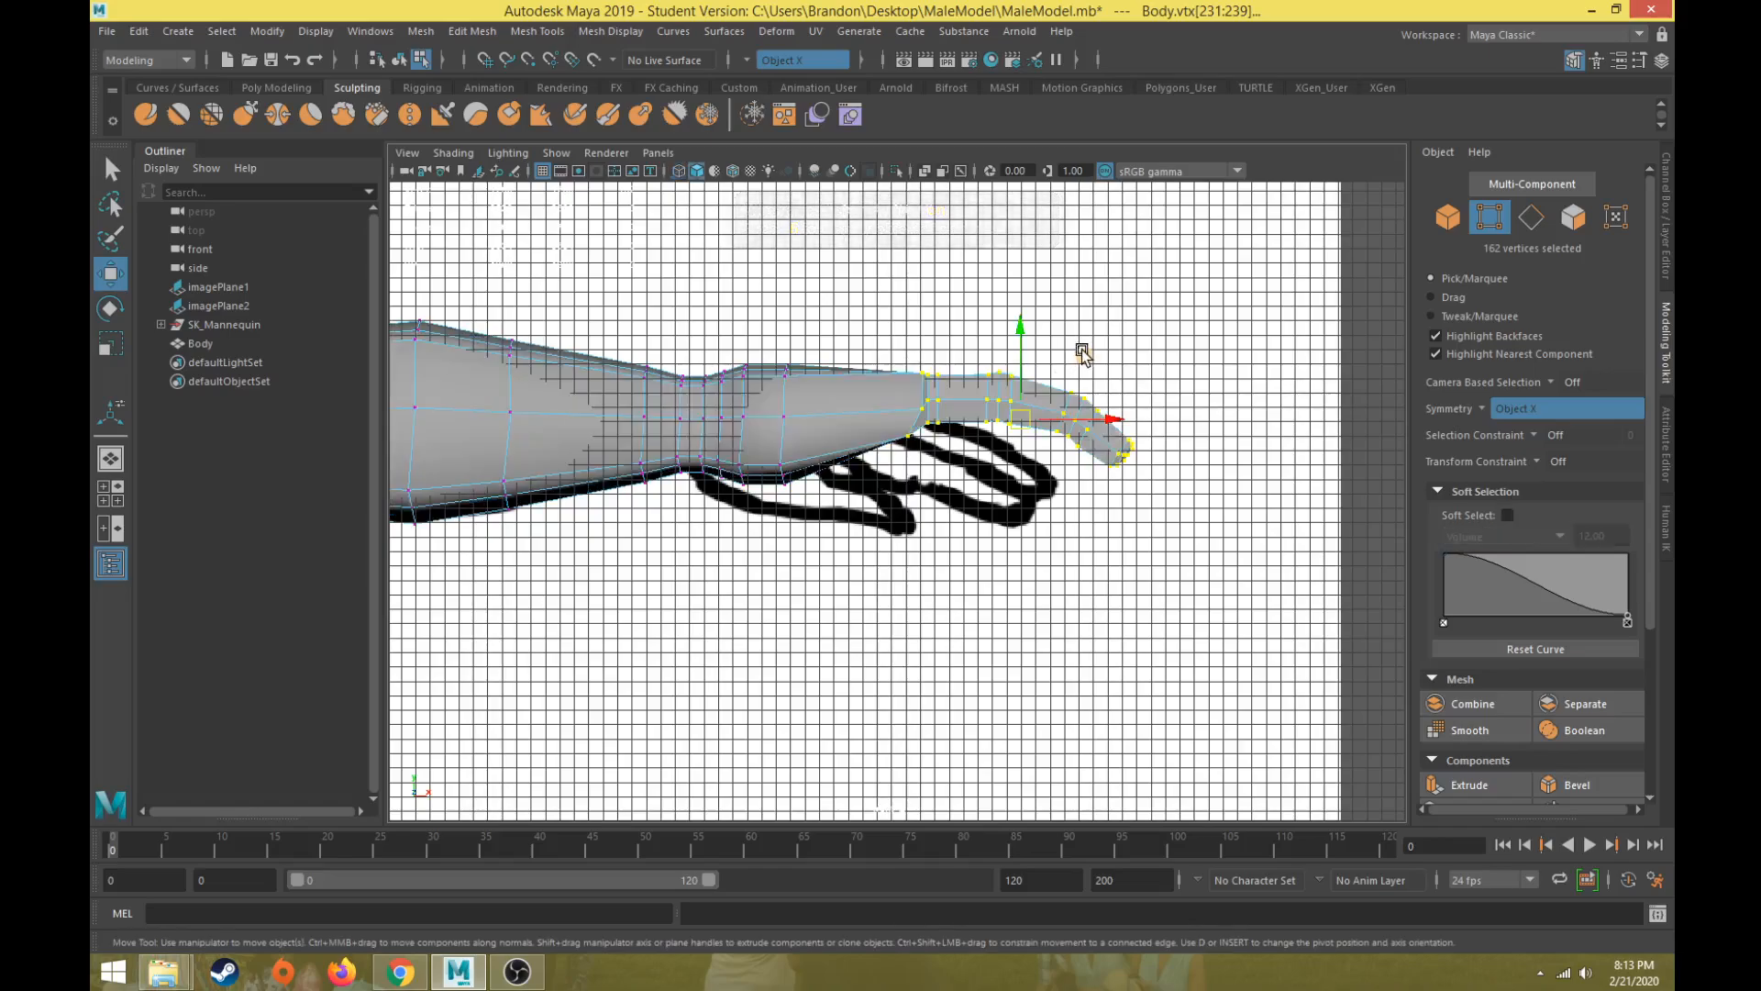
pyautogui.moveTo(1083, 356)
pyautogui.mouseDown(button='middle')
pyautogui.moveTo(960, 338)
pyautogui.moveTo(1046, 377)
pyautogui.moveTo(1061, 366)
pyautogui.mouseUp(button='middle')
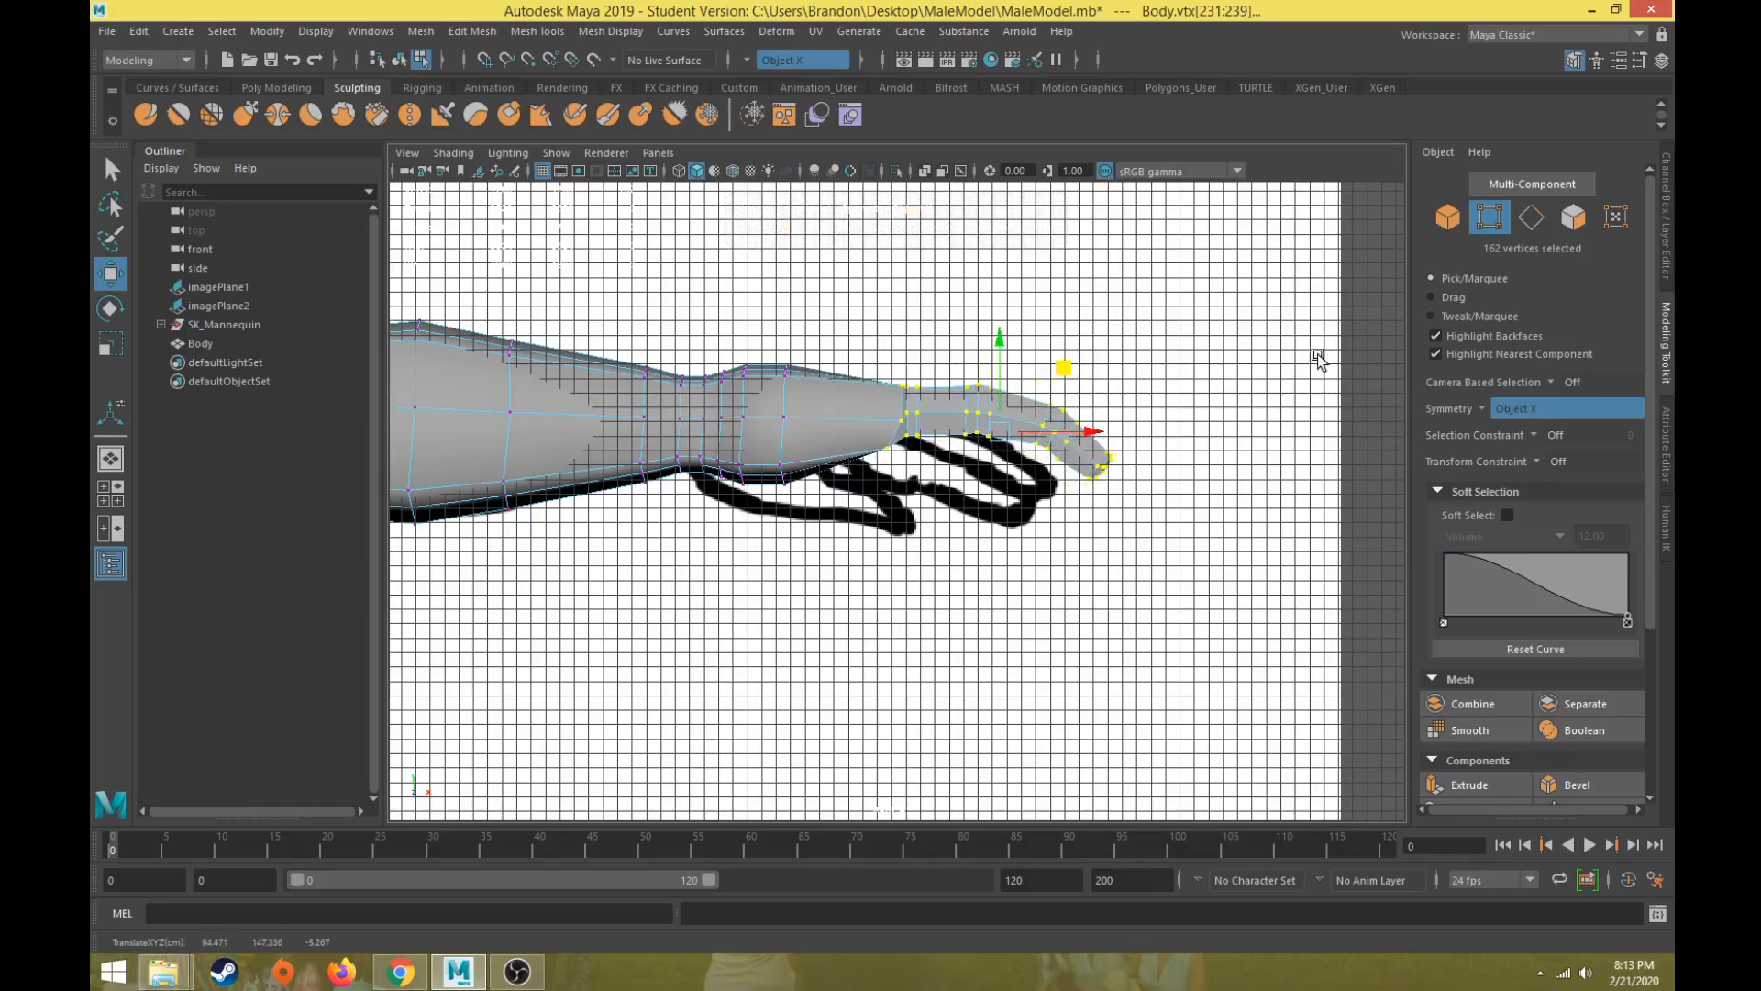
# Step: Select the finger's vertices from the middle knuckle to the tip, scale them down uniformly and move them slightly toward the hand
pyautogui.moveTo(935, 533); pyautogui.dragTo(936, 533)
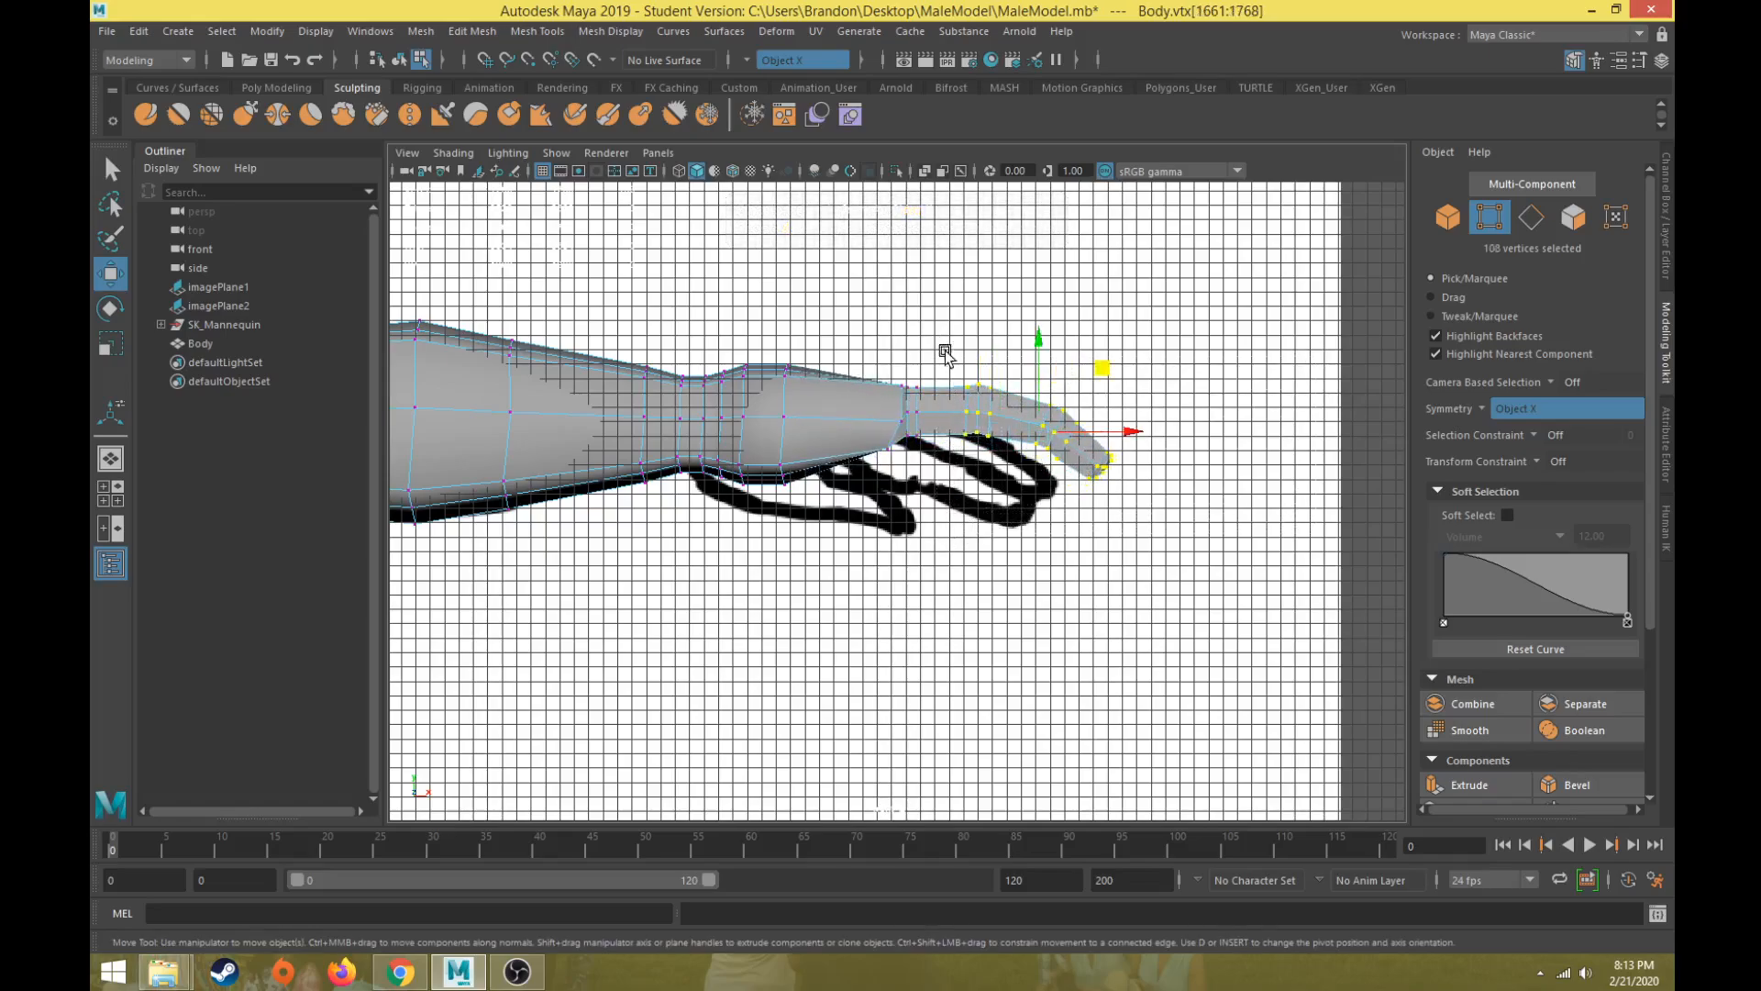
pyautogui.press('r')
pyautogui.press('space')
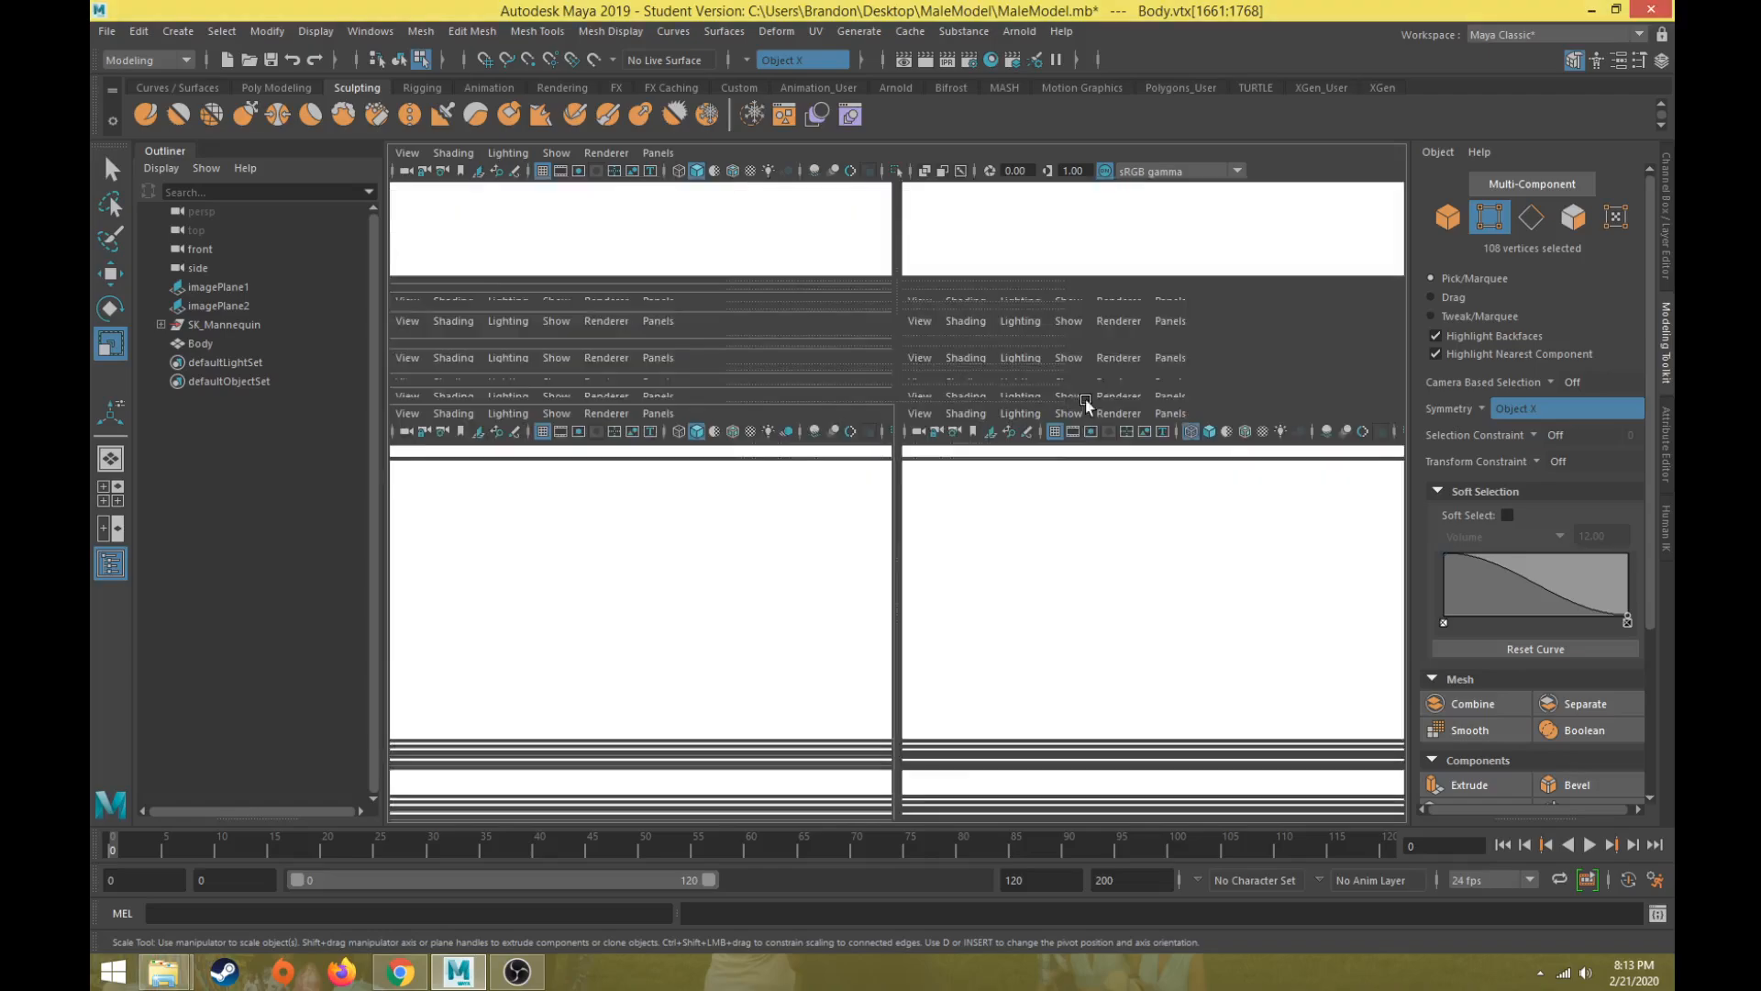
pyautogui.press('space')
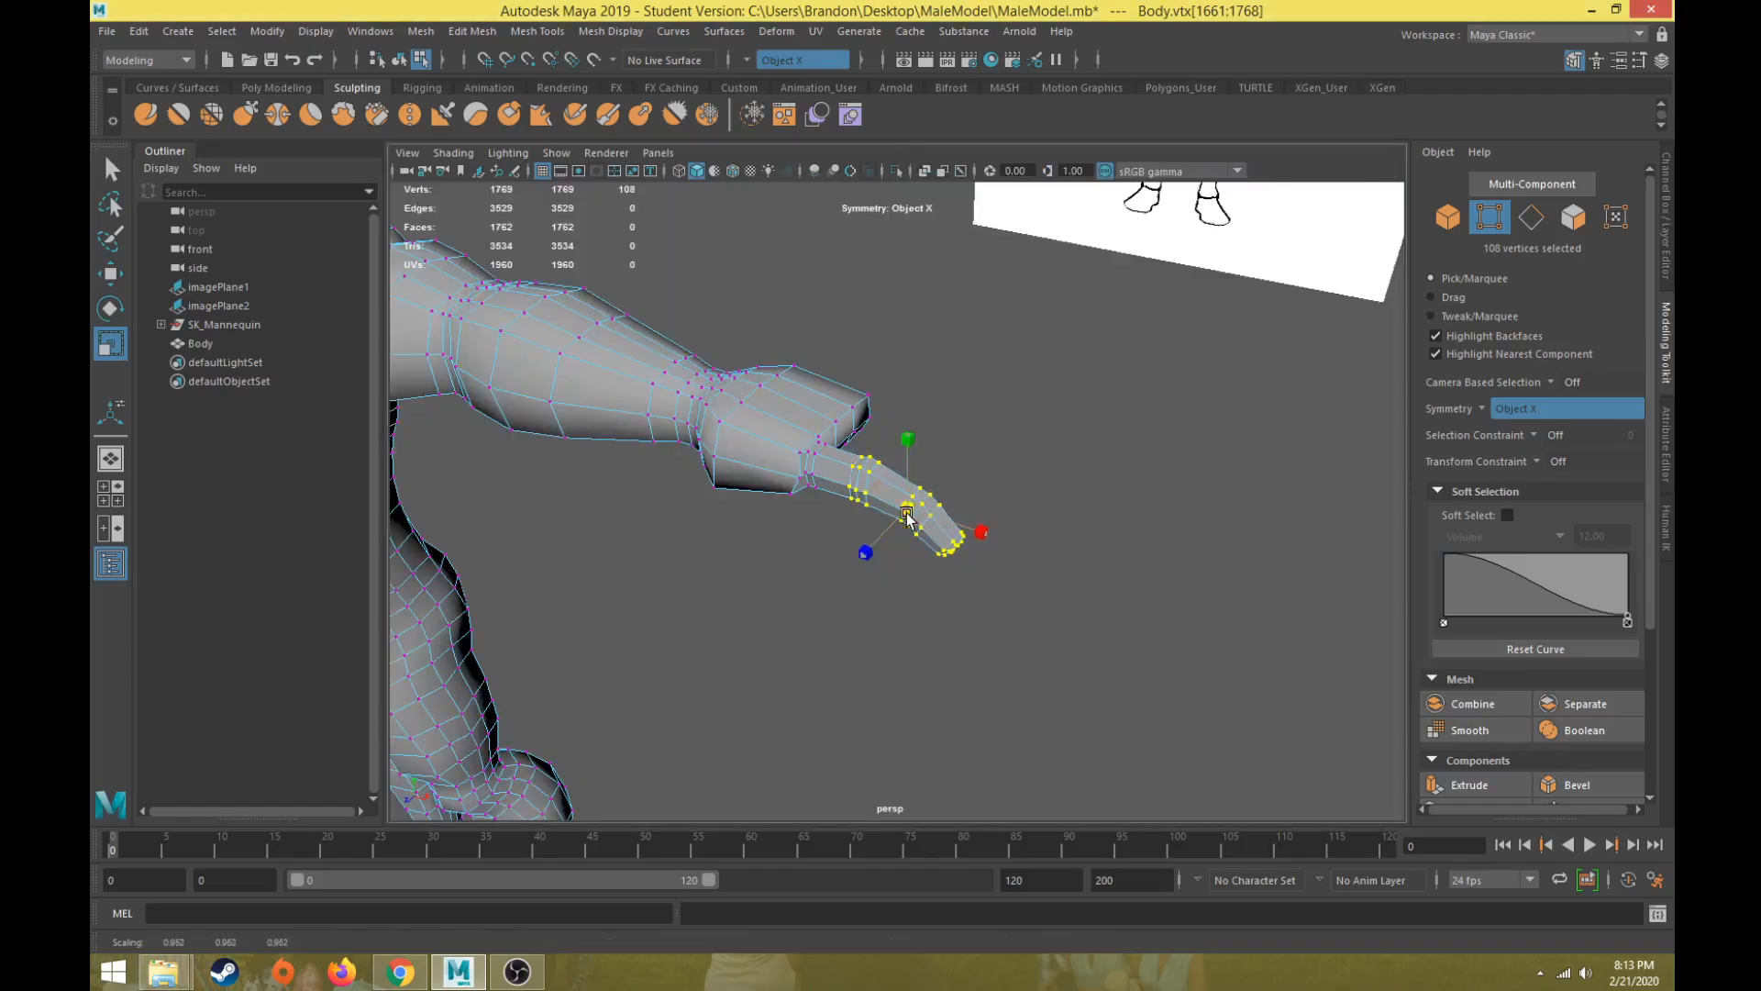
pyautogui.press('w')
pyautogui.keyDown('alt'); pyautogui.moveTo(922, 507); pyautogui.dragTo(977, 443); pyautogui.keyUp('alt')
pyautogui.moveTo(977, 443); pyautogui.dragTo(962, 442, button='middle')
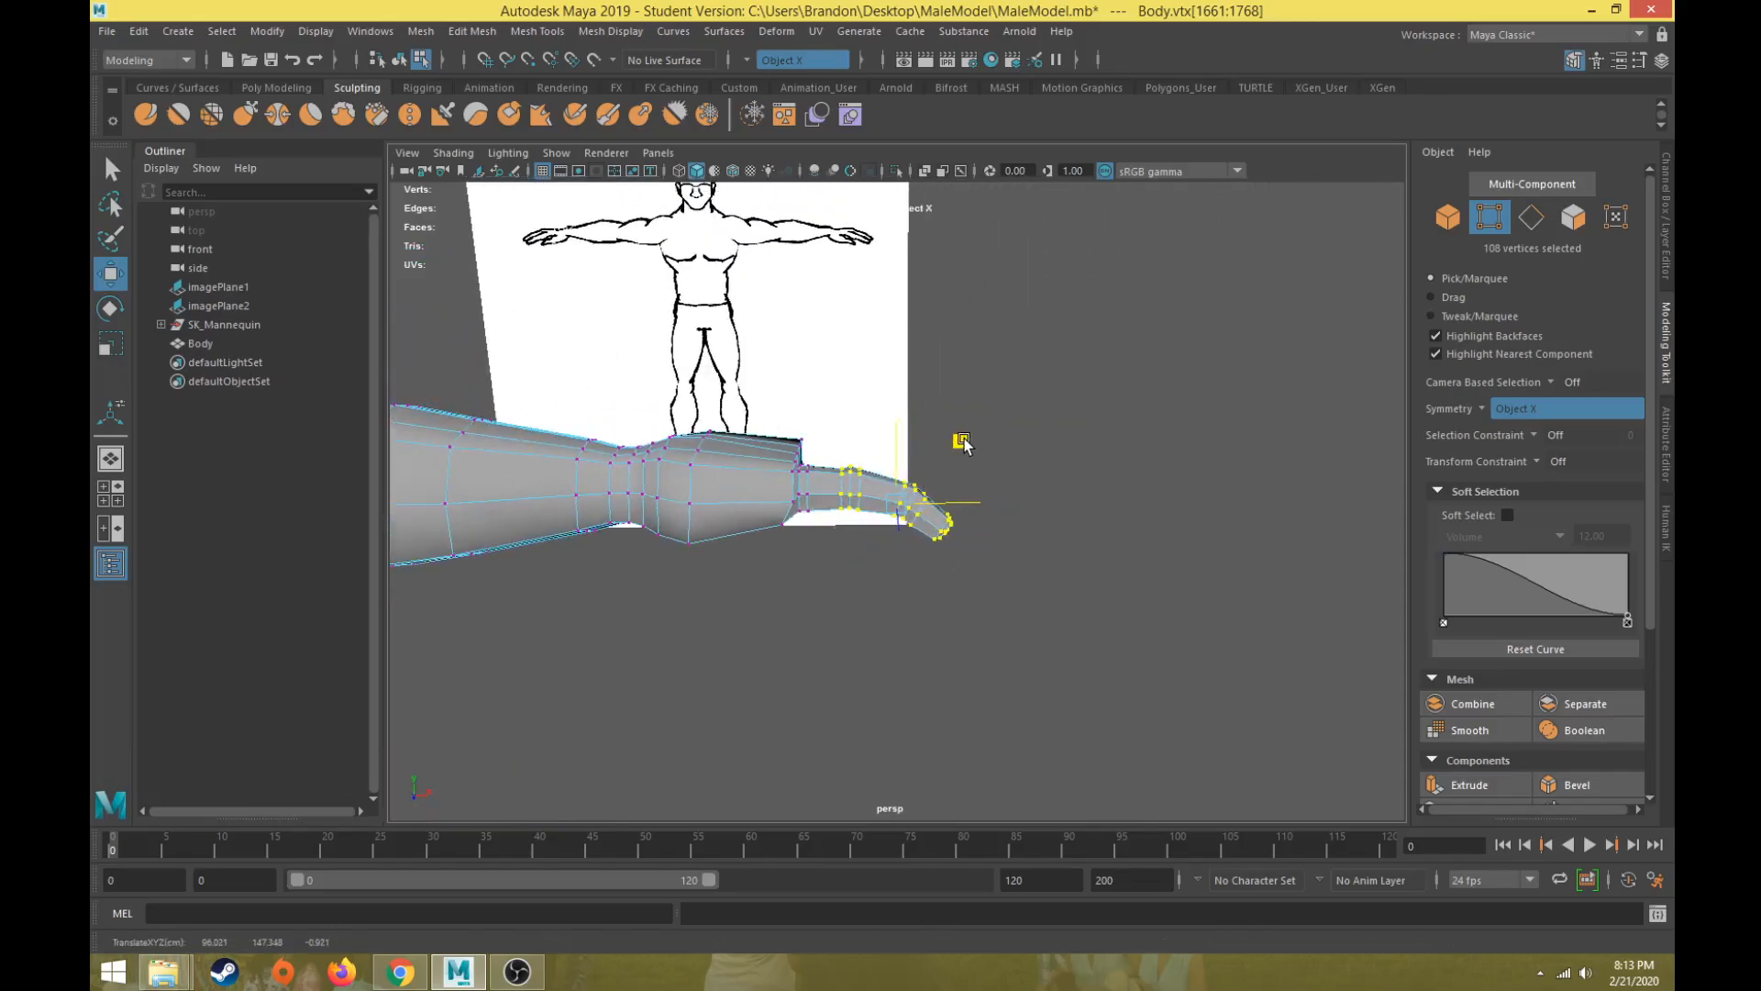
pyautogui.keyDown('alt'); pyautogui.moveTo(965, 443); pyautogui.dragTo(739, 550); pyautogui.keyUp('alt')
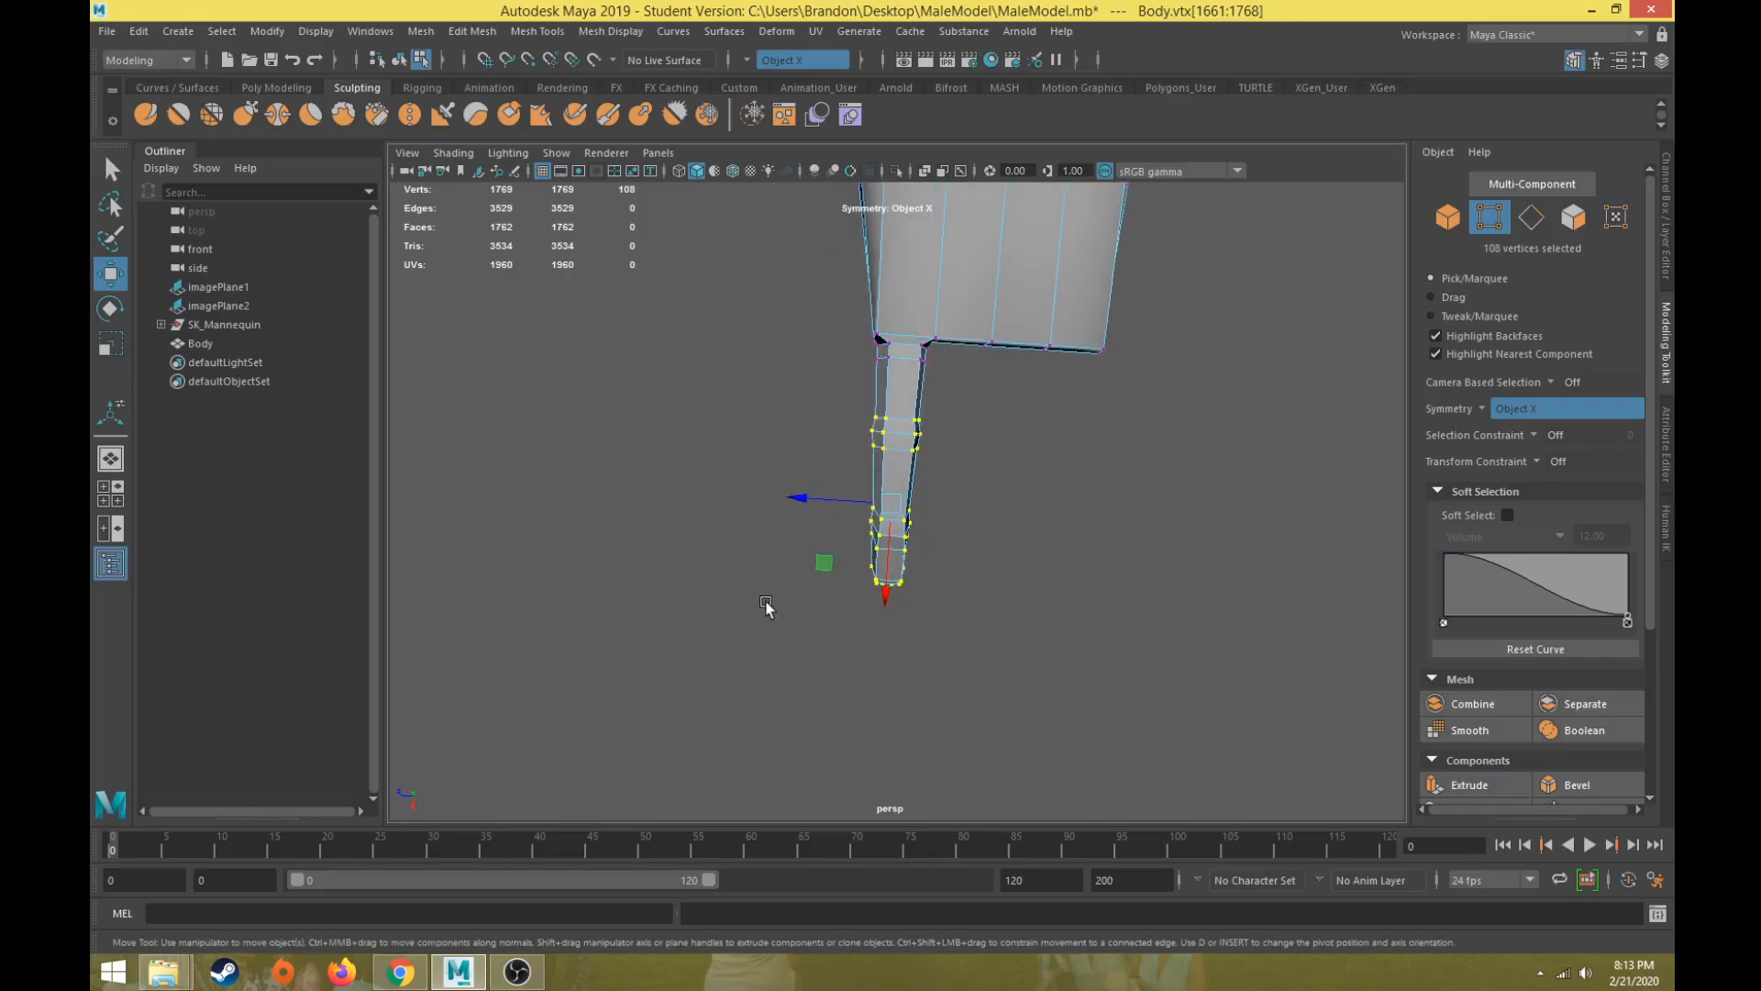
# Step: Select the whole finger's vertices from base to tip and adjust the finger's width and sideways position on the hand
pyautogui.moveTo(772, 636); pyautogui.dragTo(1004, 339)
pyautogui.keyDown('alt'); pyautogui.moveTo(903, 413); pyautogui.dragTo(957, 424); pyautogui.keyUp('alt')
pyautogui.press('r')
pyautogui.press('w')
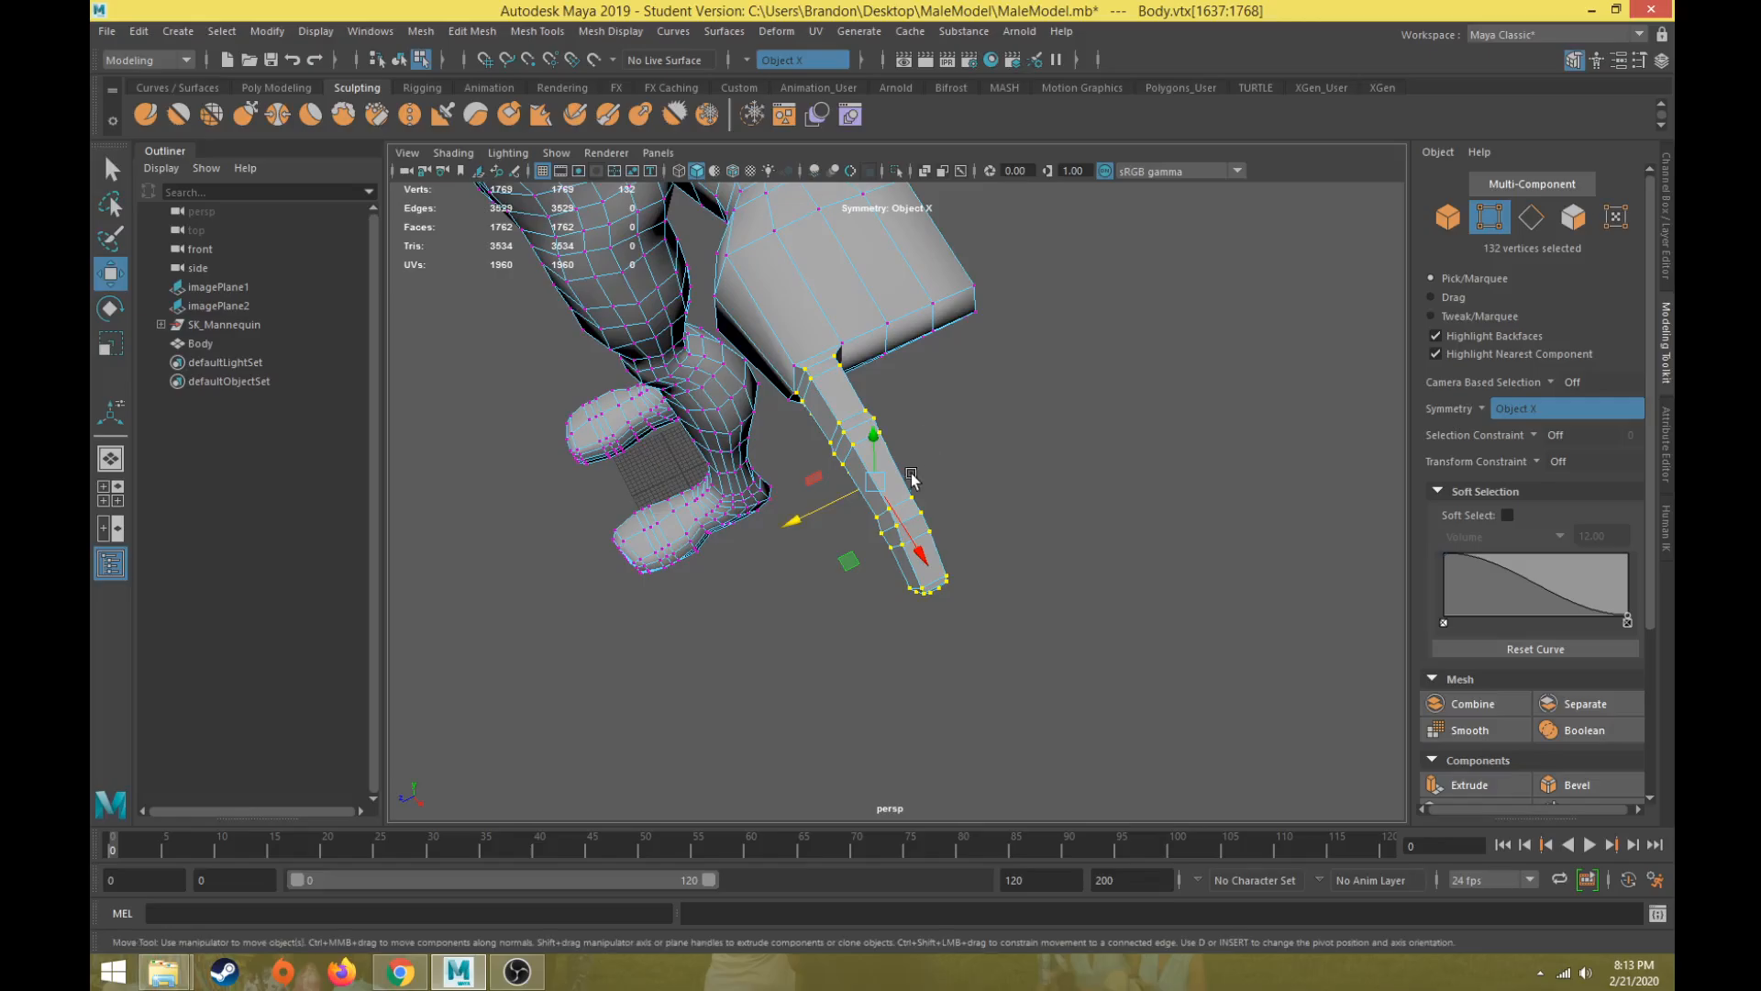
pyautogui.scroll(3, 916, 491)
pyautogui.moveTo(978, 504)
pyautogui.keyDown('alt'); pyautogui.mouseDown()
pyautogui.moveTo(1034, 468)
pyautogui.moveTo(990, 480)
pyautogui.mouseUp(); pyautogui.keyUp('alt')
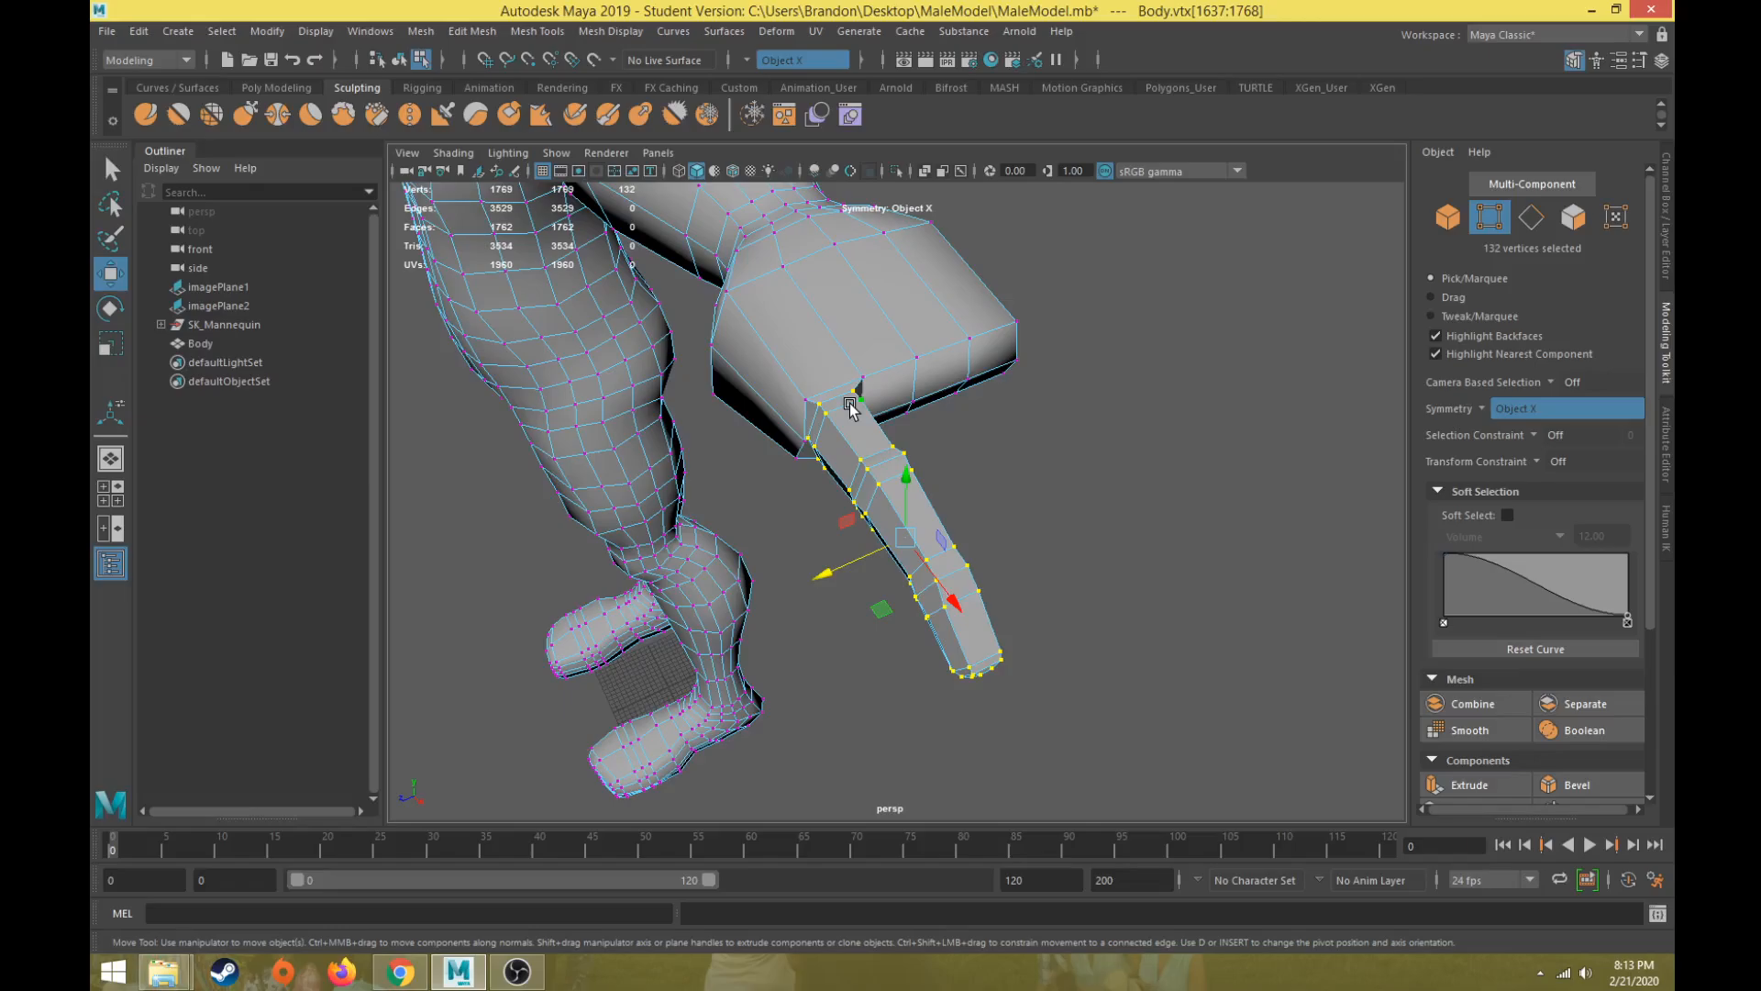
# Step: Duplicate the Body mesh as a whole object, move the copy away from the original and switch the copy to face selection
pyautogui.moveTo(851, 405); pyautogui.dragTo(891, 388, button='right')
pyautogui.moveTo(889, 389)
pyautogui.keyDown('alt'); pyautogui.mouseDown()
pyautogui.moveTo(796, 394)
pyautogui.moveTo(876, 387)
pyautogui.mouseUp(); pyautogui.keyUp('alt')
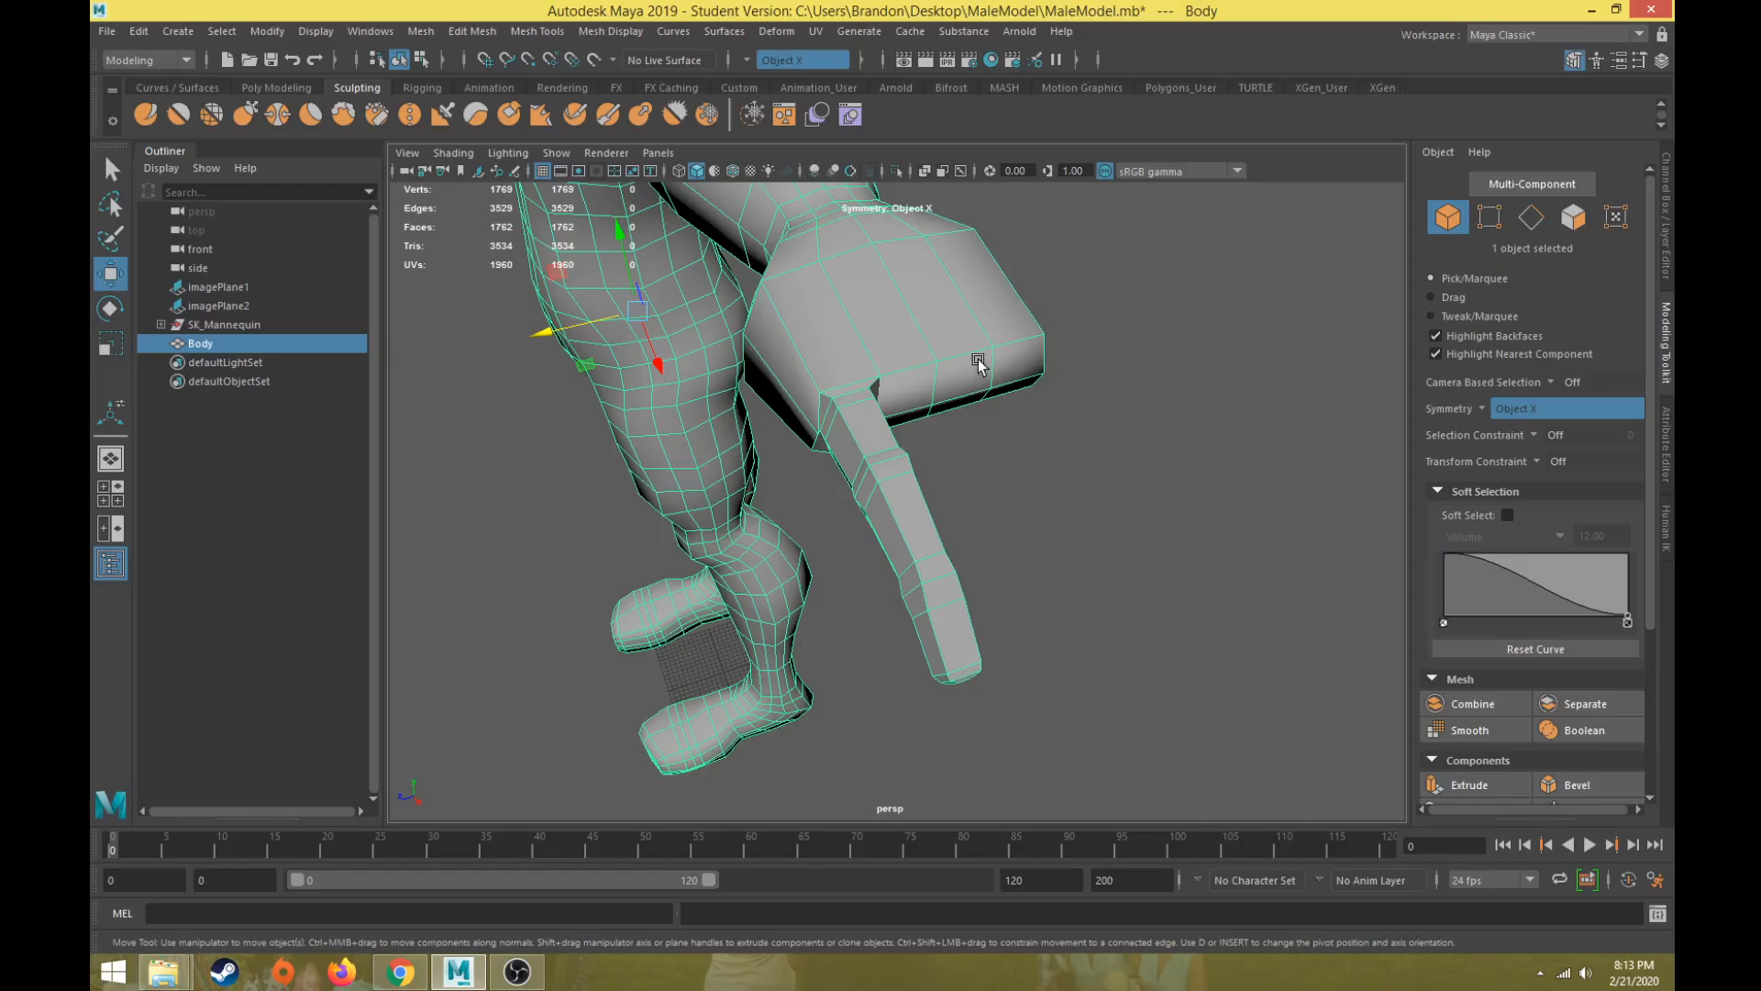
pyautogui.keyDown('alt'); pyautogui.moveTo(937, 395); pyautogui.dragTo(913, 361); pyautogui.keyUp('alt')
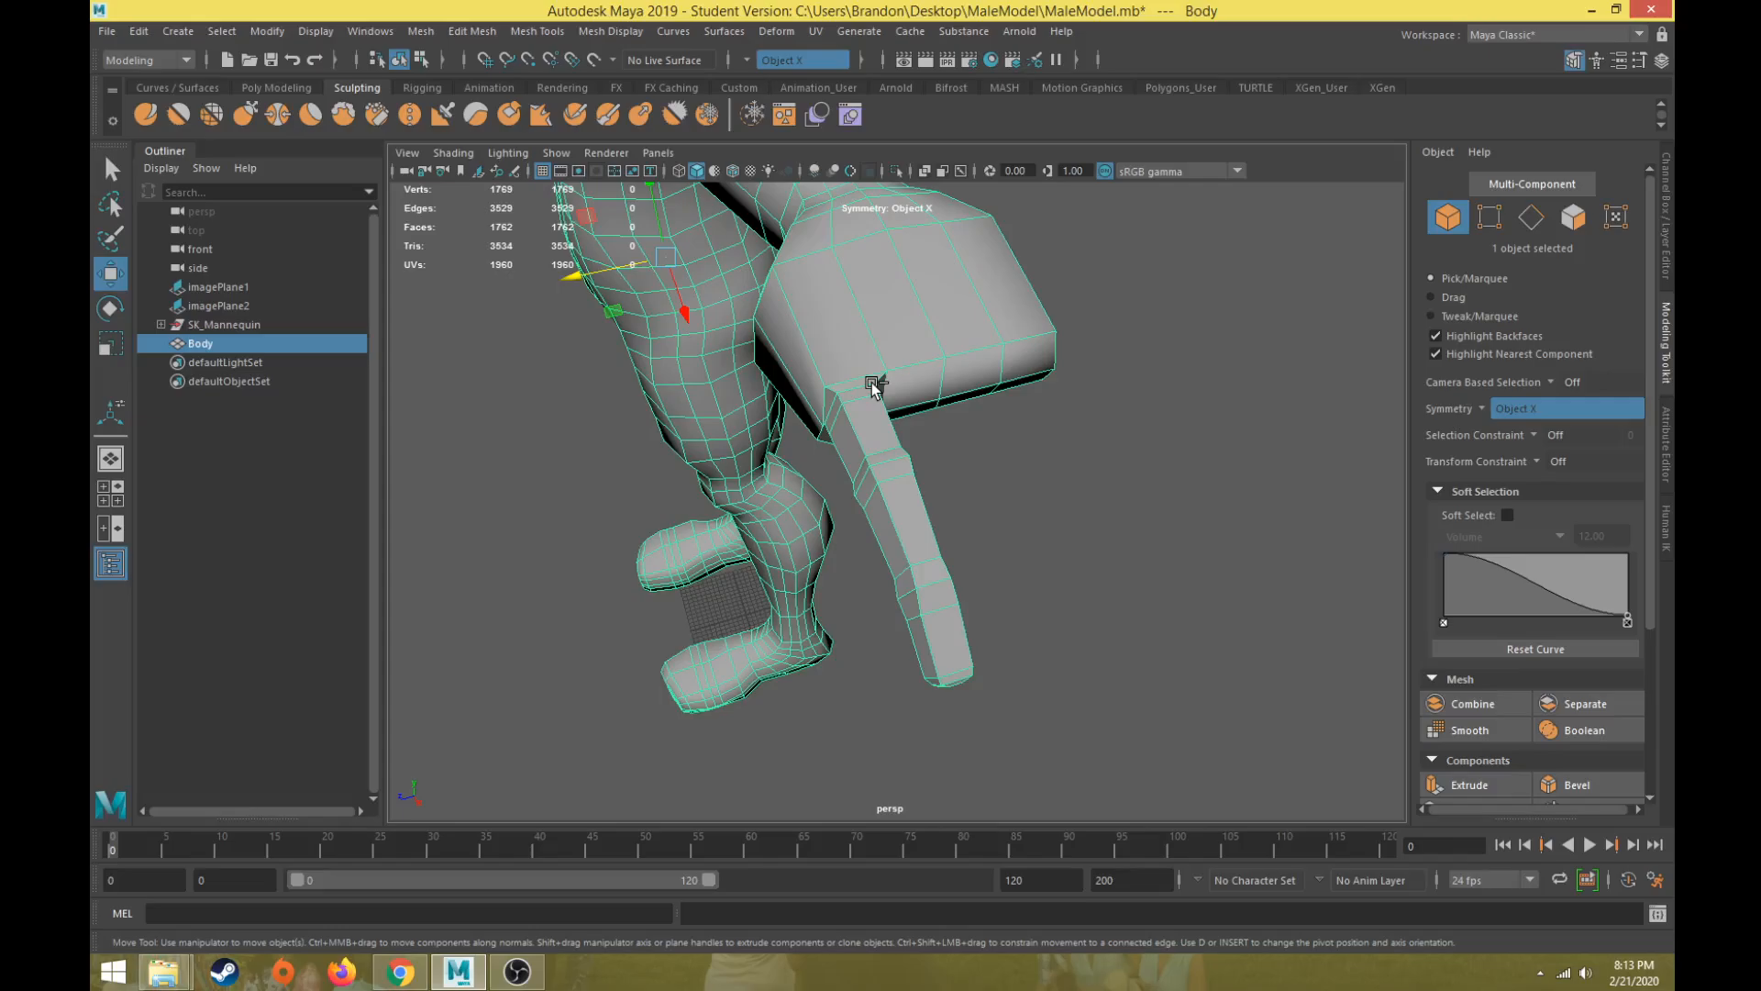
pyautogui.hotkey('ctrl', 'd')
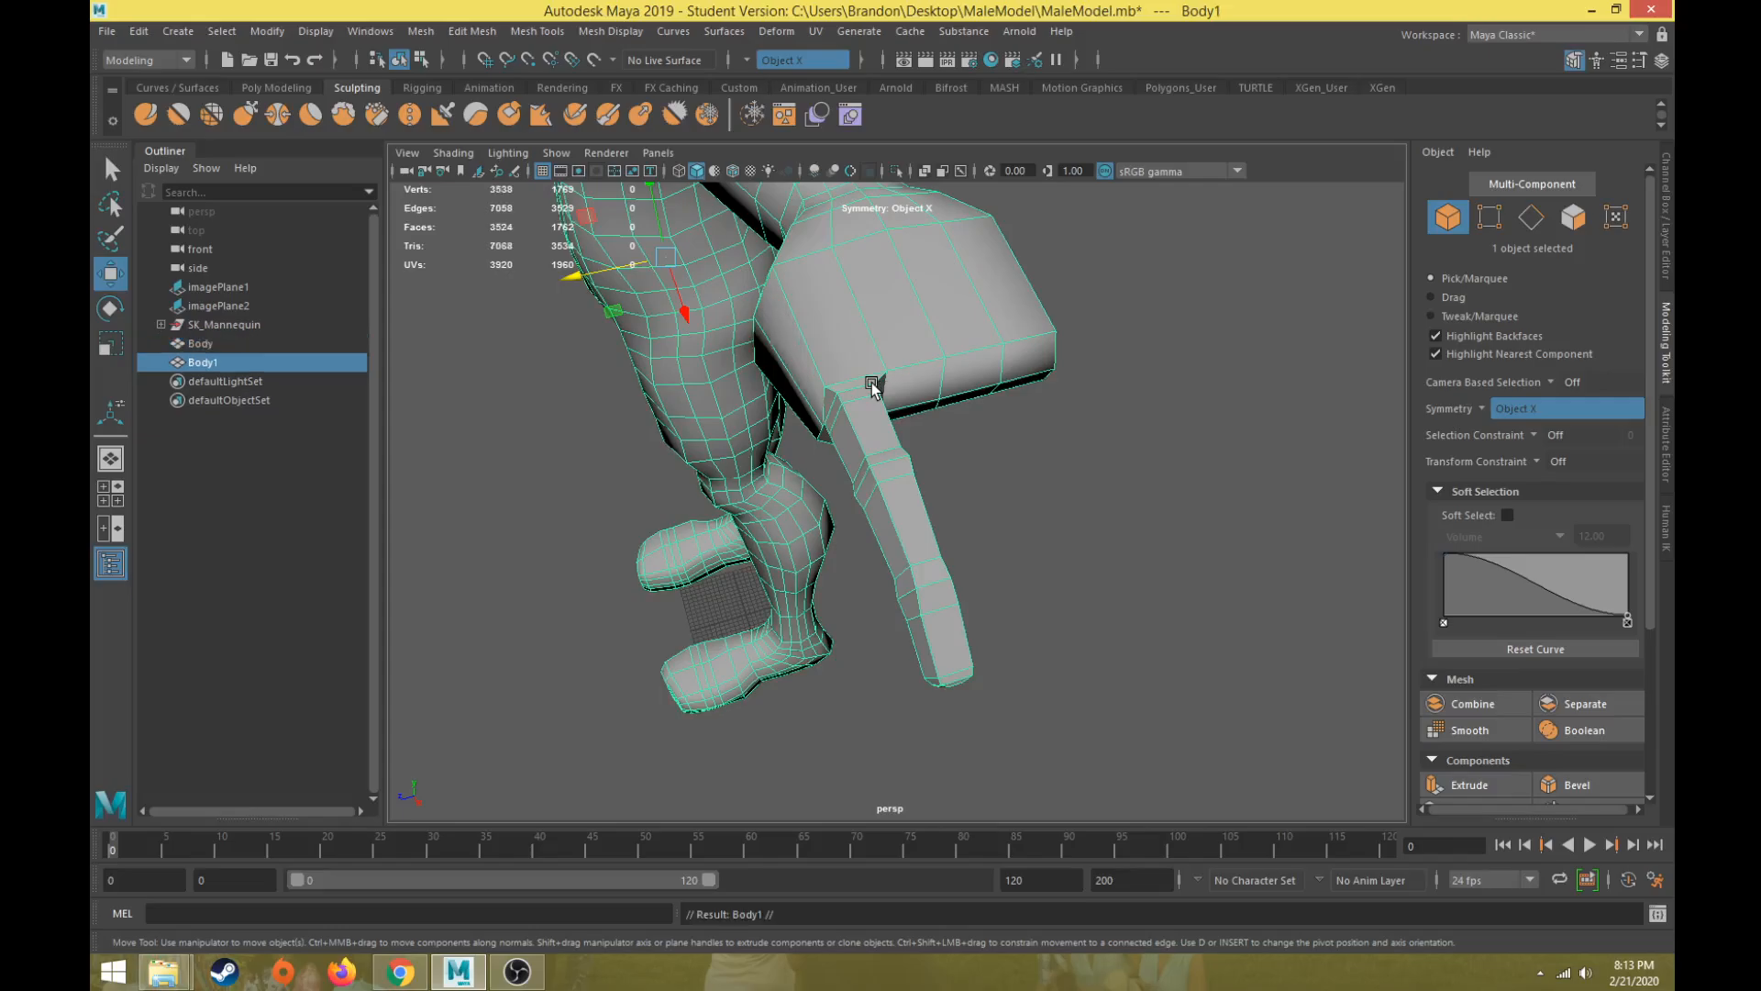
pyautogui.moveTo(576, 278); pyautogui.dragTo(864, 413)
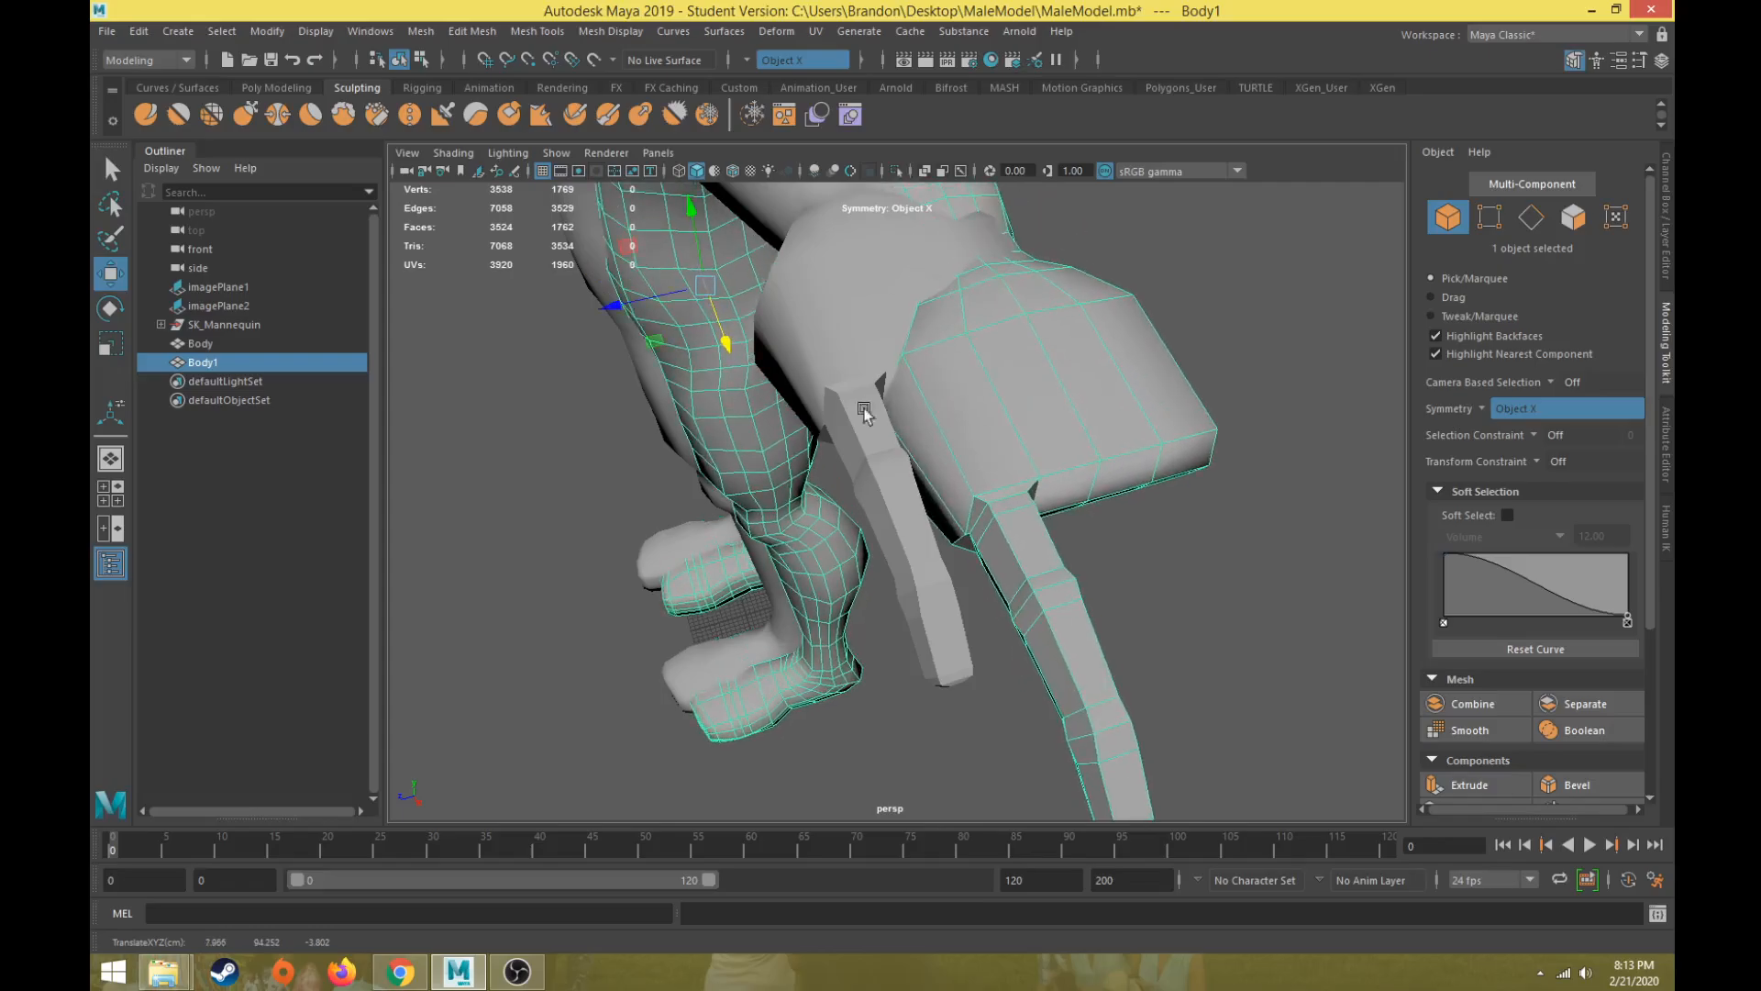
pyautogui.moveTo(1118, 344); pyautogui.dragTo(912, 511, button='right')
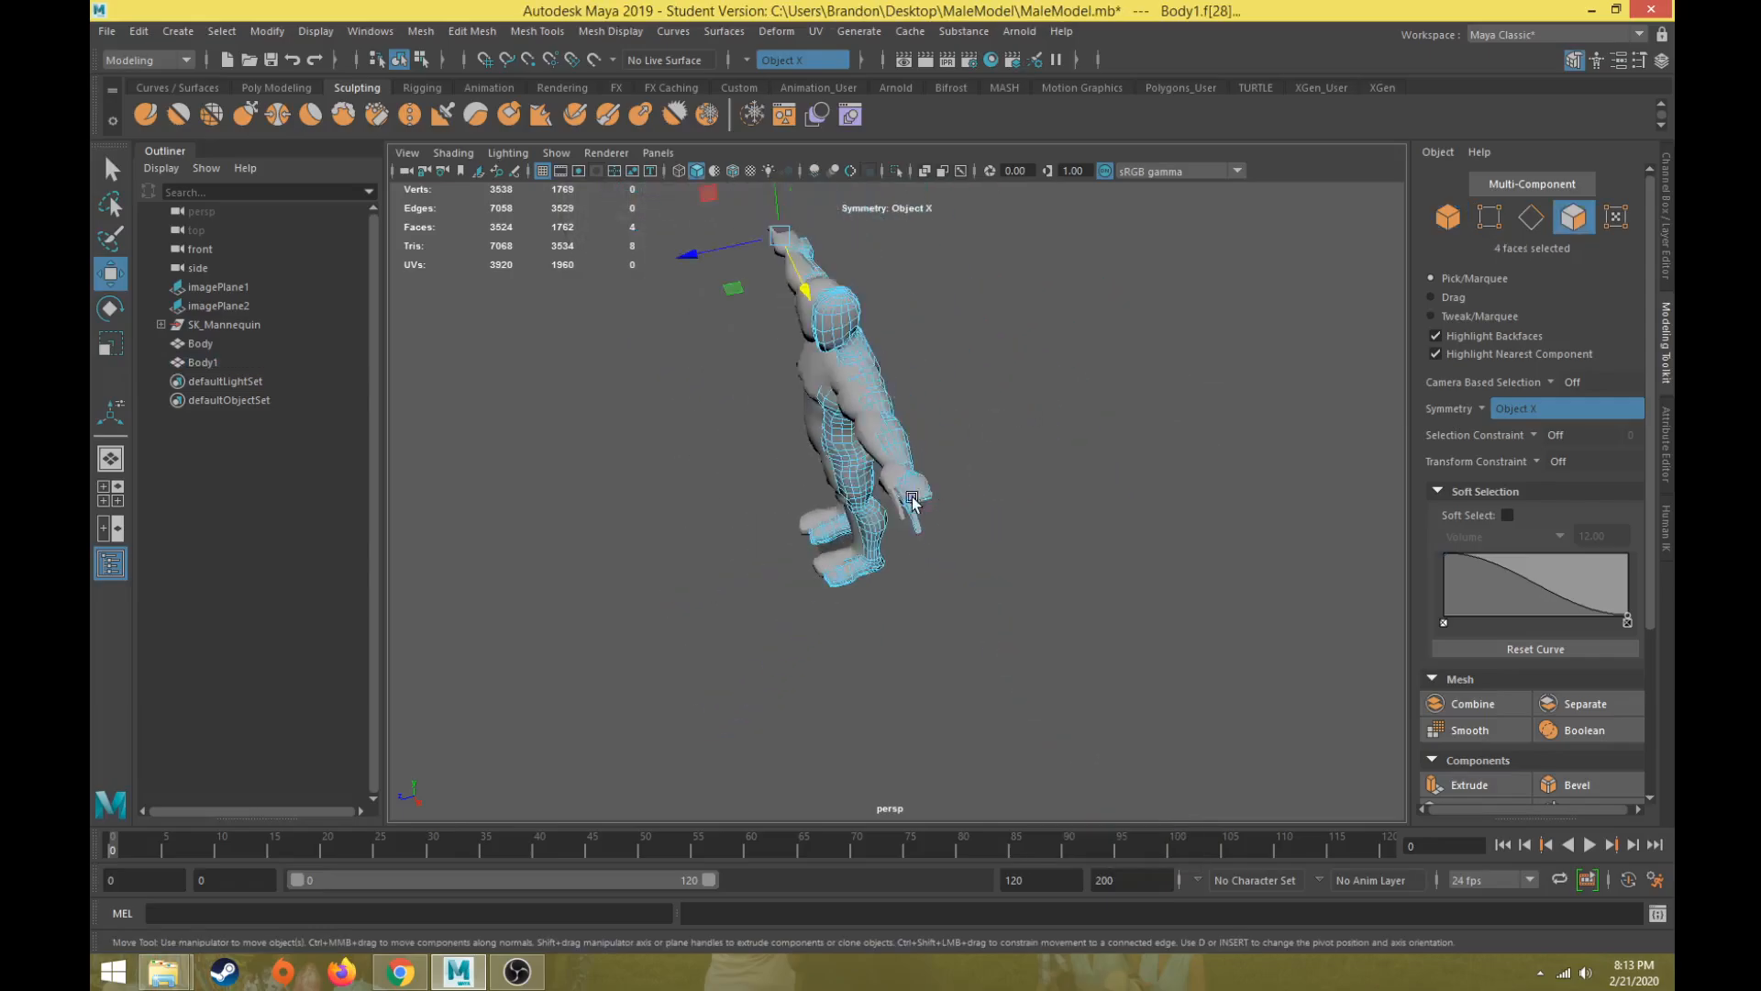
# Step: Turn off symmetry and delete the duplicate body's faces except for the forearm and hand that carry the finger
pyautogui.keyDown('alt'); pyautogui.moveTo(912, 511); pyautogui.dragTo(1010, 460); pyautogui.keyUp('alt')
pyautogui.keyDown('alt'); pyautogui.moveTo(627, 463); pyautogui.dragTo(691, 424, button='middle'); pyautogui.keyUp('alt')
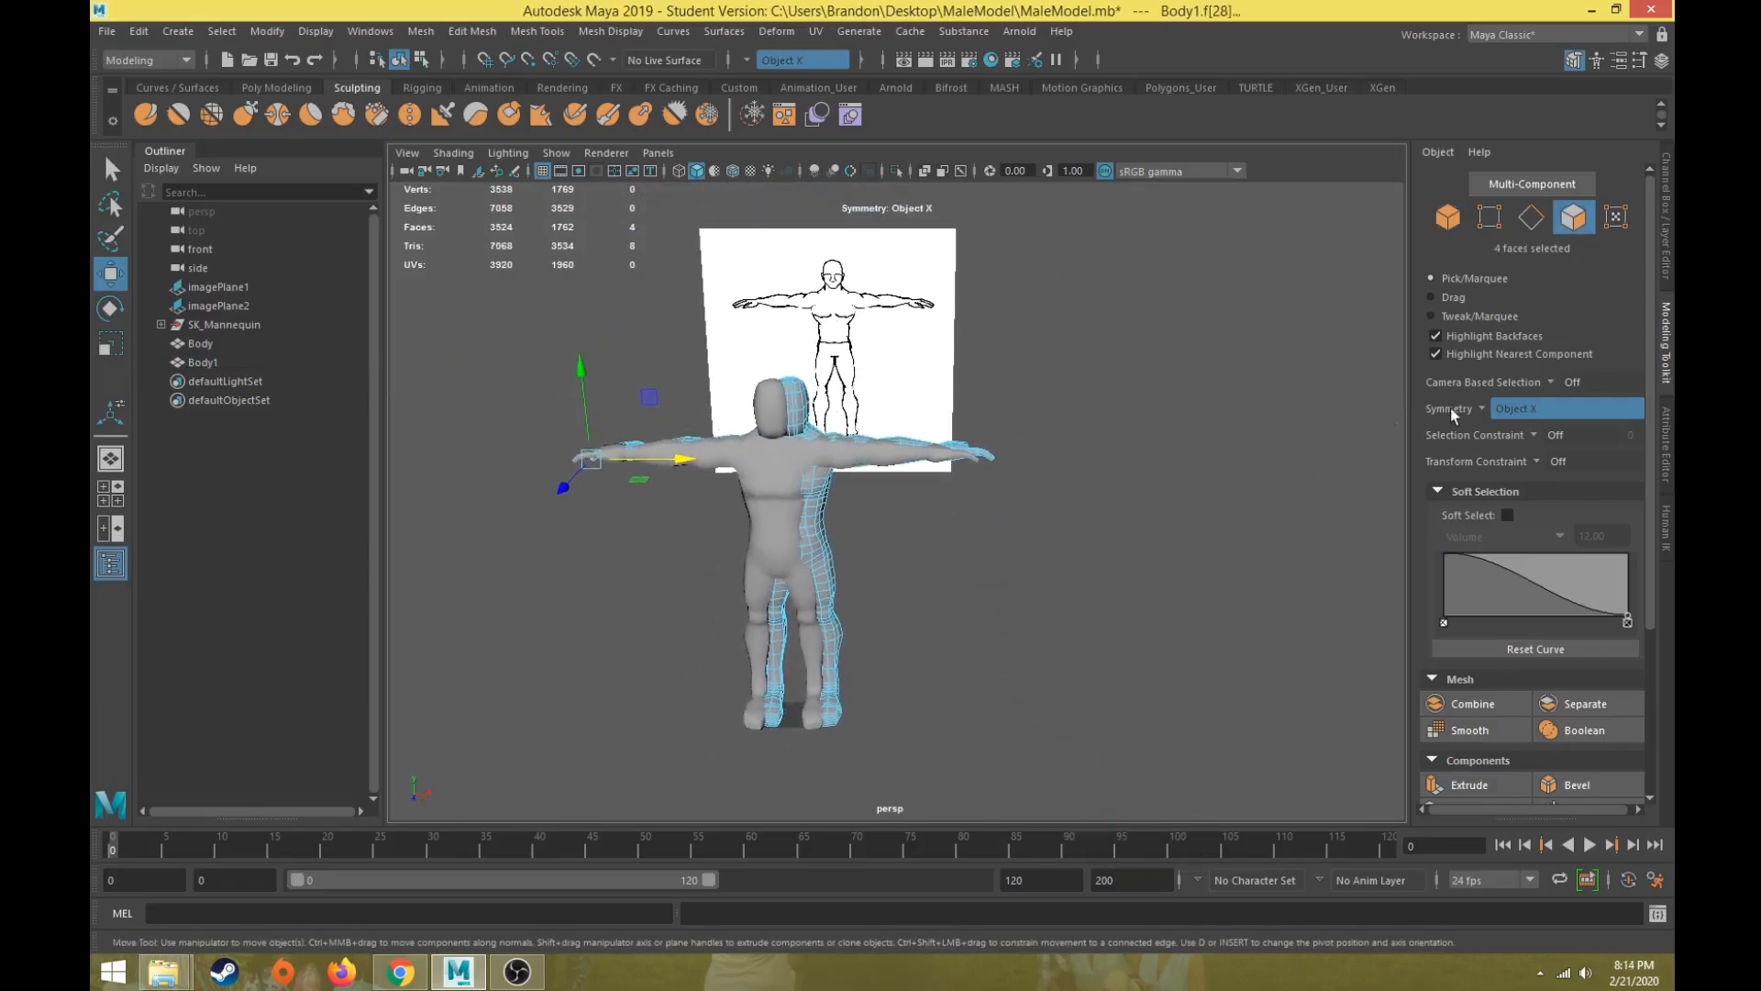
pyautogui.click(1481, 407)
pyautogui.click(1509, 418)
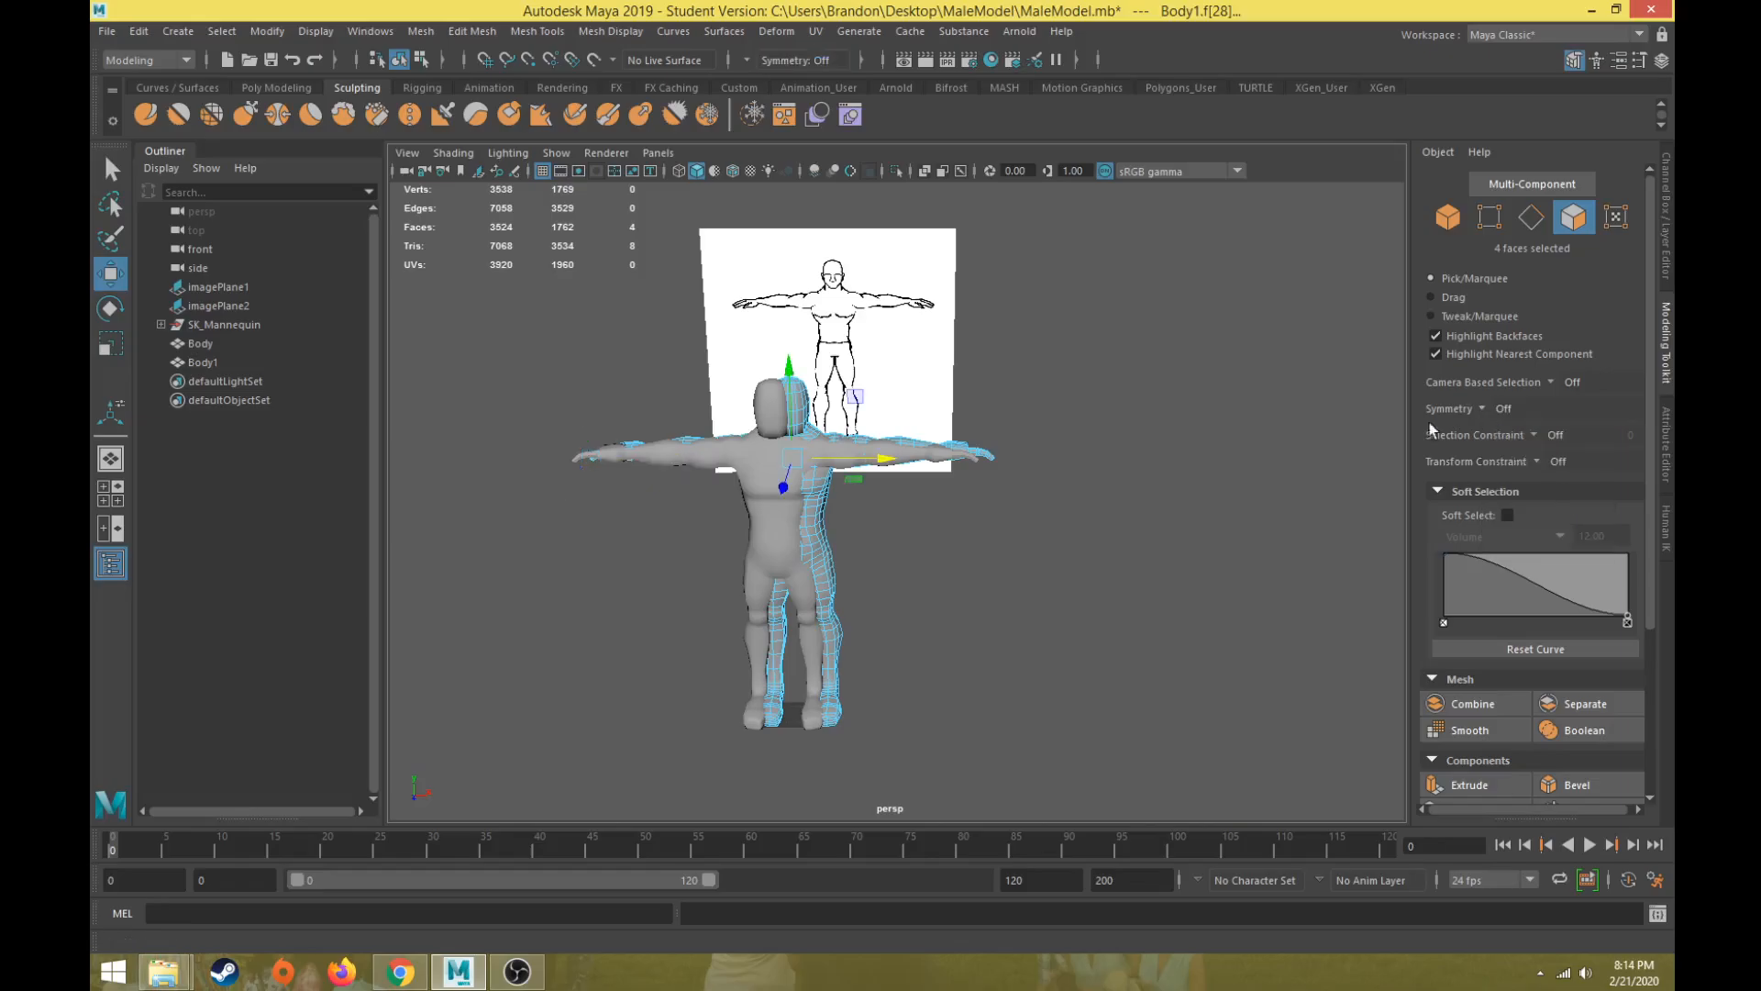
pyautogui.moveTo(469, 292); pyautogui.dragTo(898, 813)
pyautogui.press('Delete')
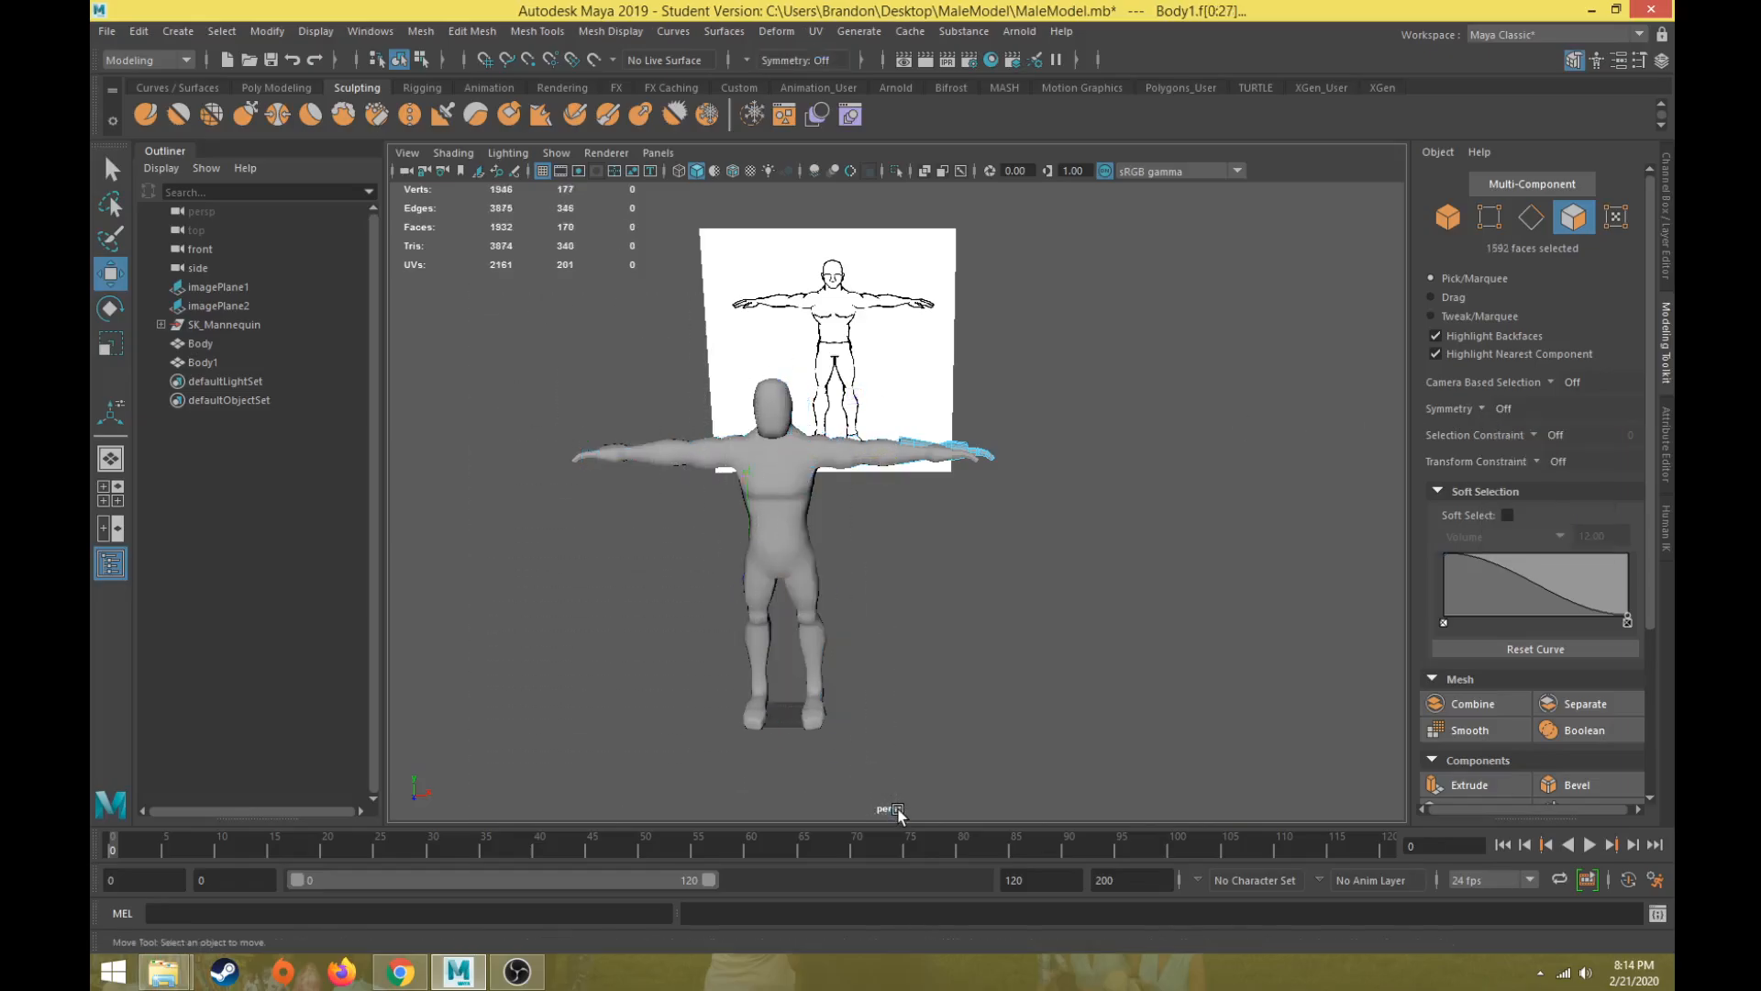
# Step: Delete the copy's remaining forearm, palm and knuckle-end faces, leaving only the separate finger mesh
pyautogui.scroll(10, 869, 583)
pyautogui.keyDown('alt'); pyautogui.moveTo(813, 200); pyautogui.dragTo(693, 325, button='middle'); pyautogui.keyUp('alt')
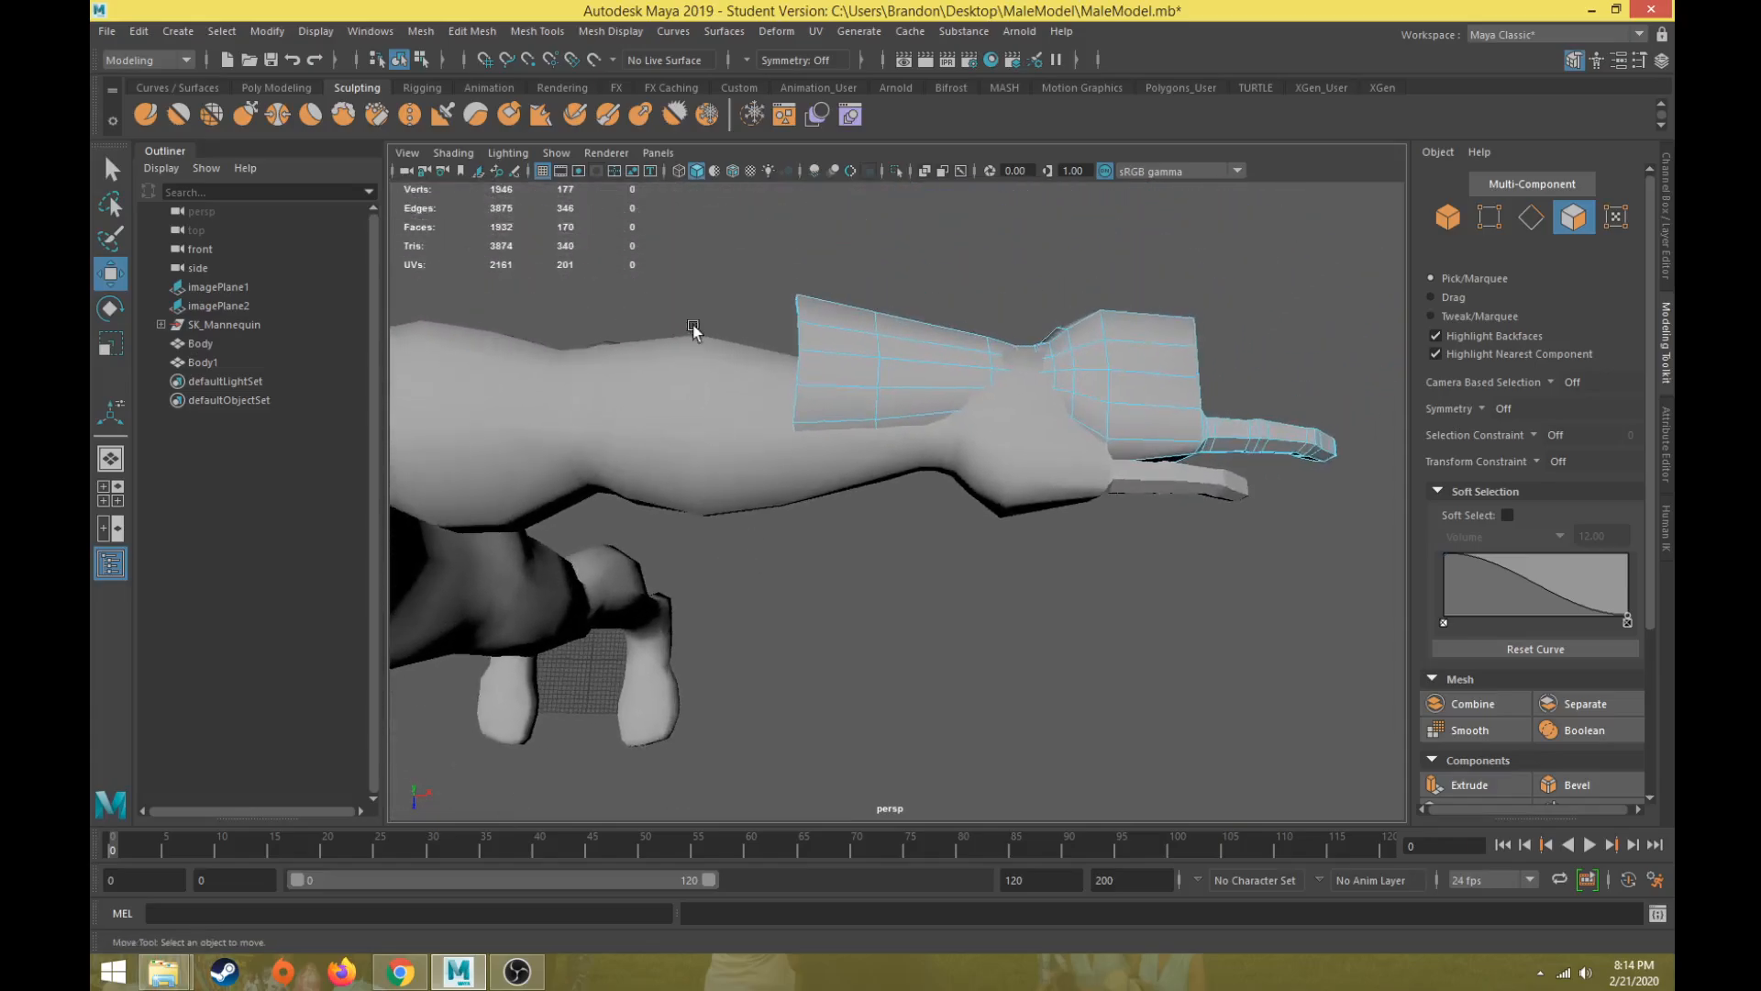
pyautogui.moveTo(897, 554); pyautogui.dragTo(1014, 608)
pyautogui.press('Delete')
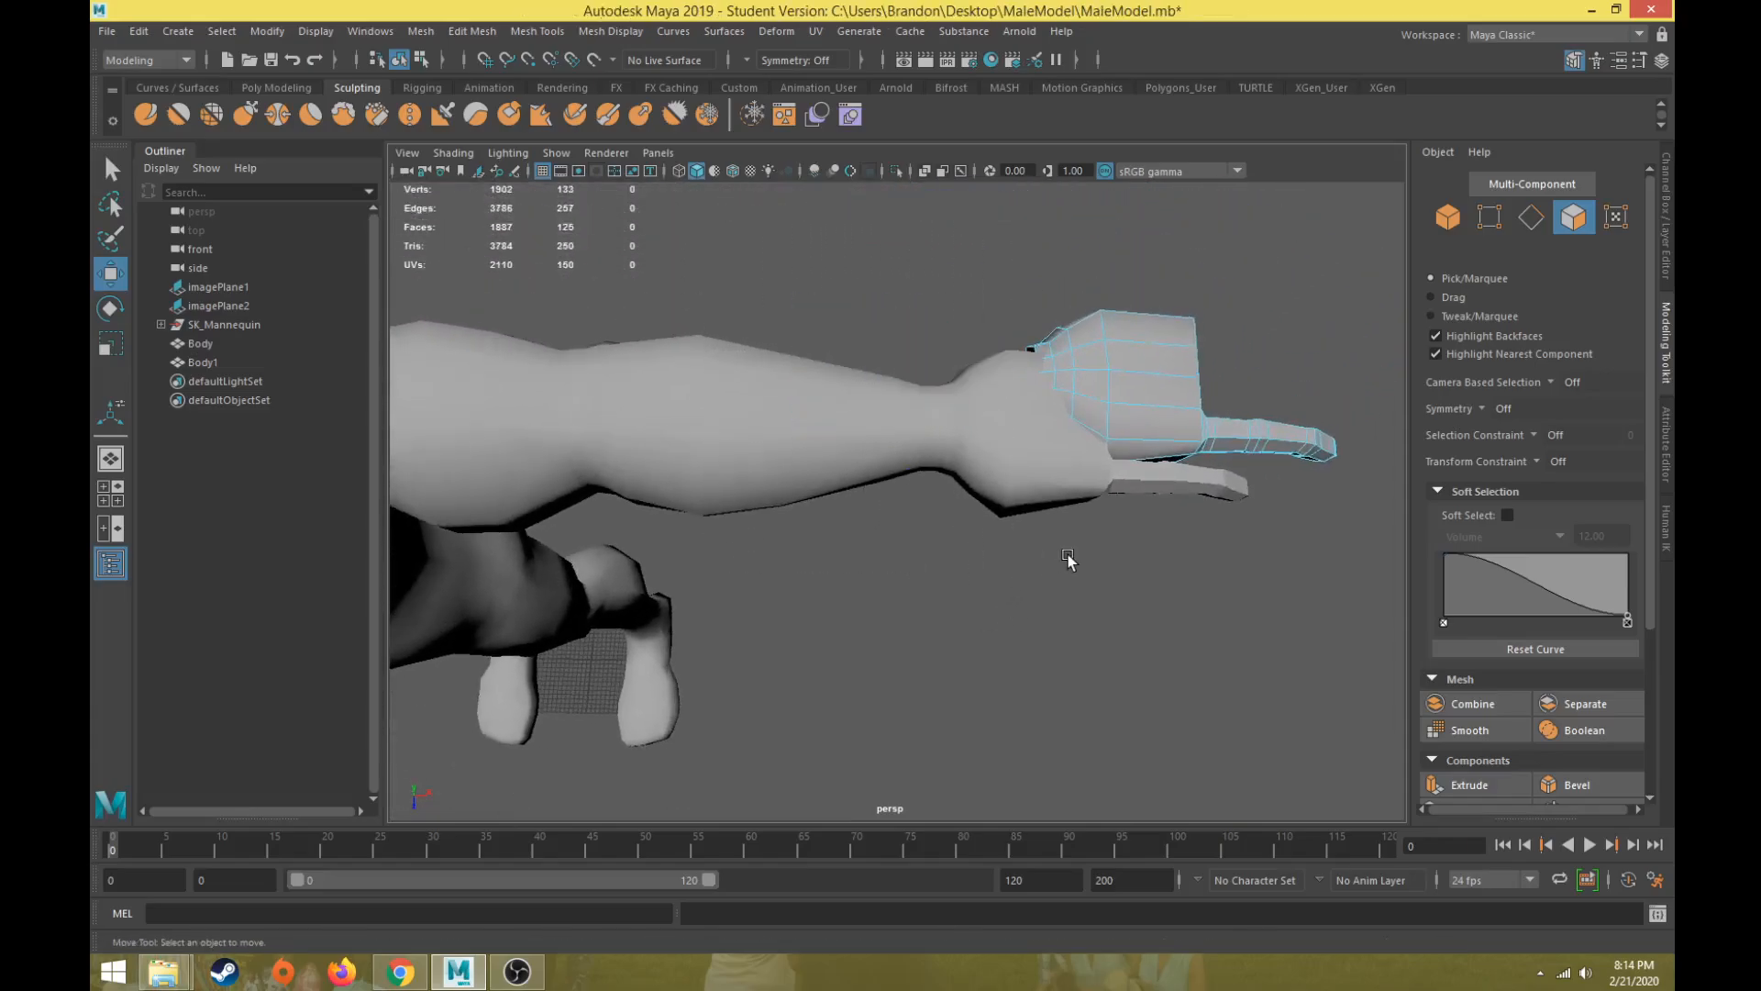
pyautogui.keyDown('alt'); pyautogui.moveTo(1069, 558); pyautogui.dragTo(866, 495, button='middle'); pyautogui.keyUp('alt')
pyautogui.moveTo(951, 561); pyautogui.dragTo(954, 562)
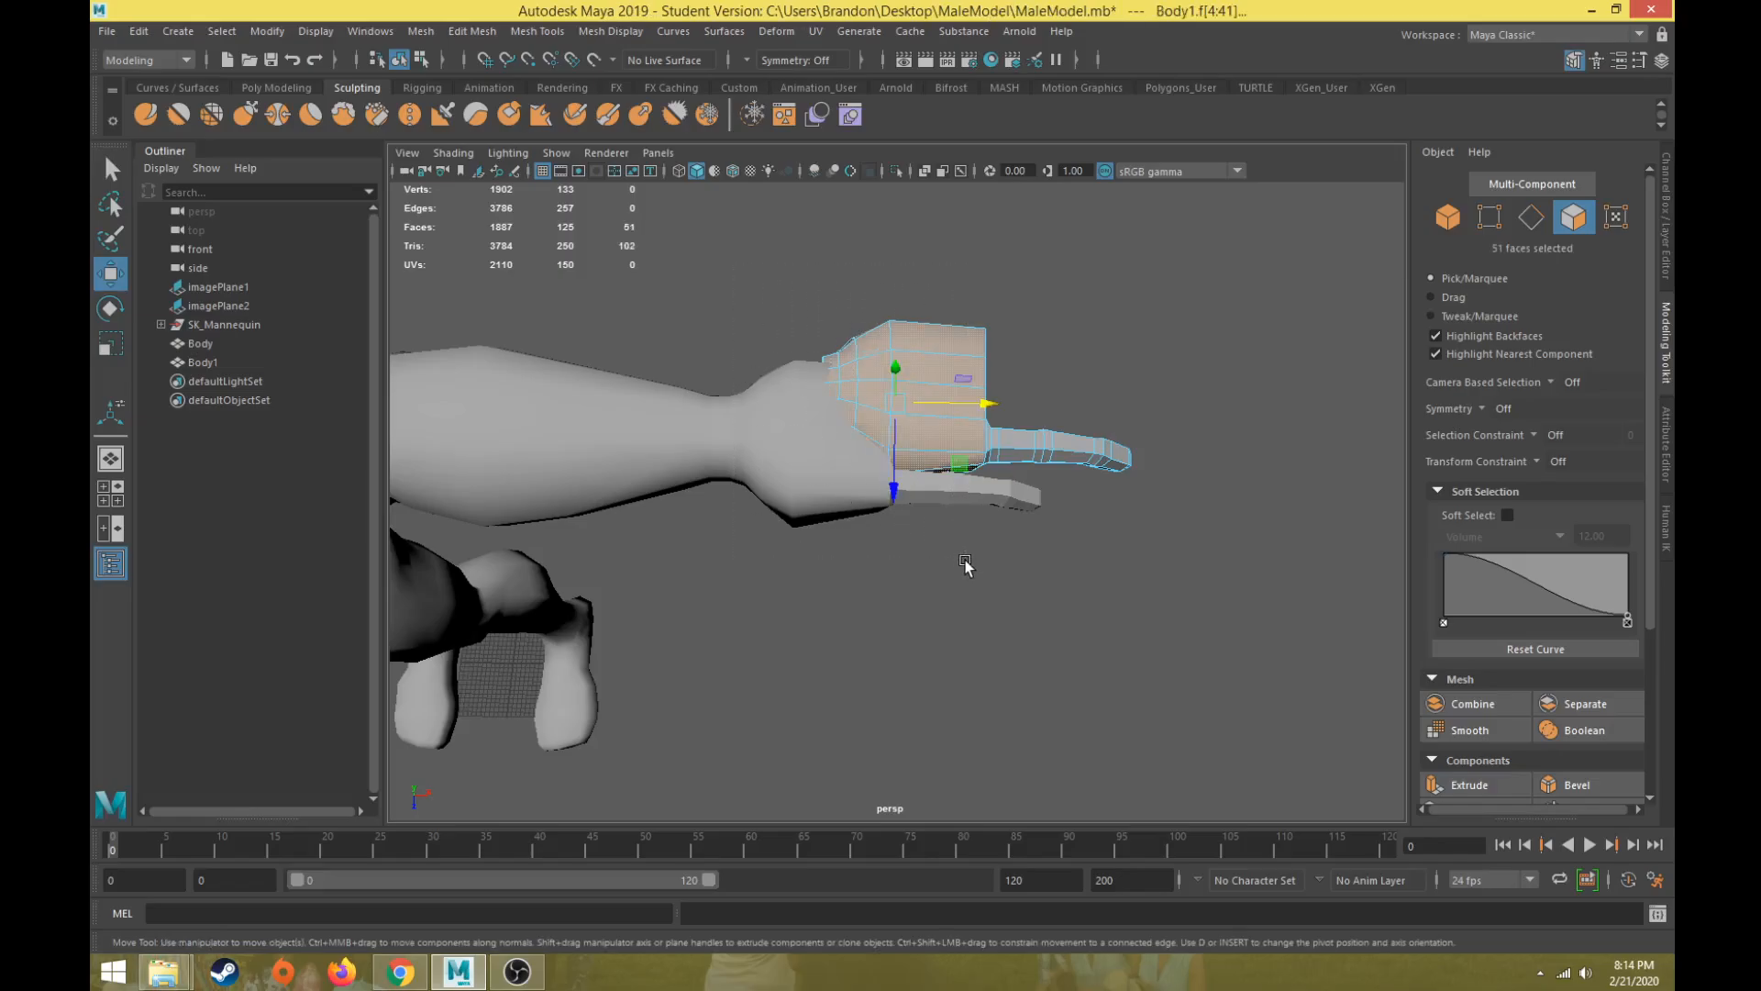
pyautogui.press('Delete')
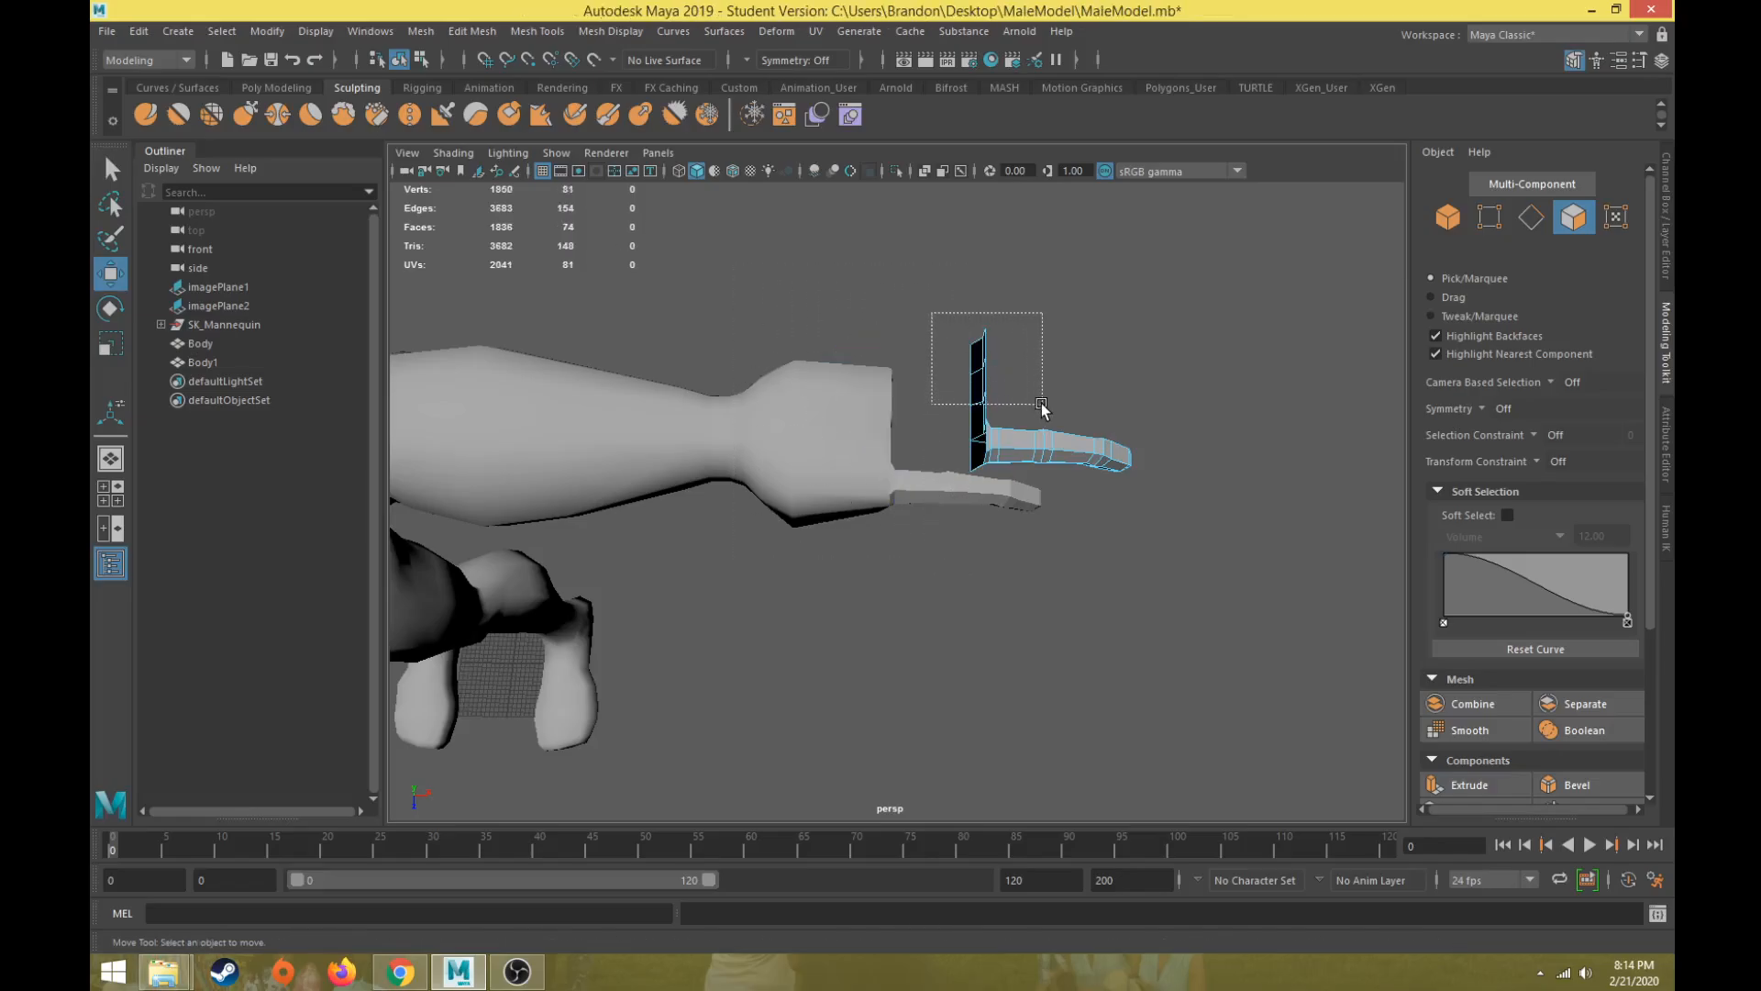
pyautogui.moveTo(1042, 404); pyautogui.dragTo(794, 424)
pyautogui.press('Delete')
# Step: Return the finger copy to object selection and center its pivot on the mesh
pyautogui.moveTo(889, 424); pyautogui.dragTo(967, 398, button='right')
pyautogui.scroll(2, 855, 447)
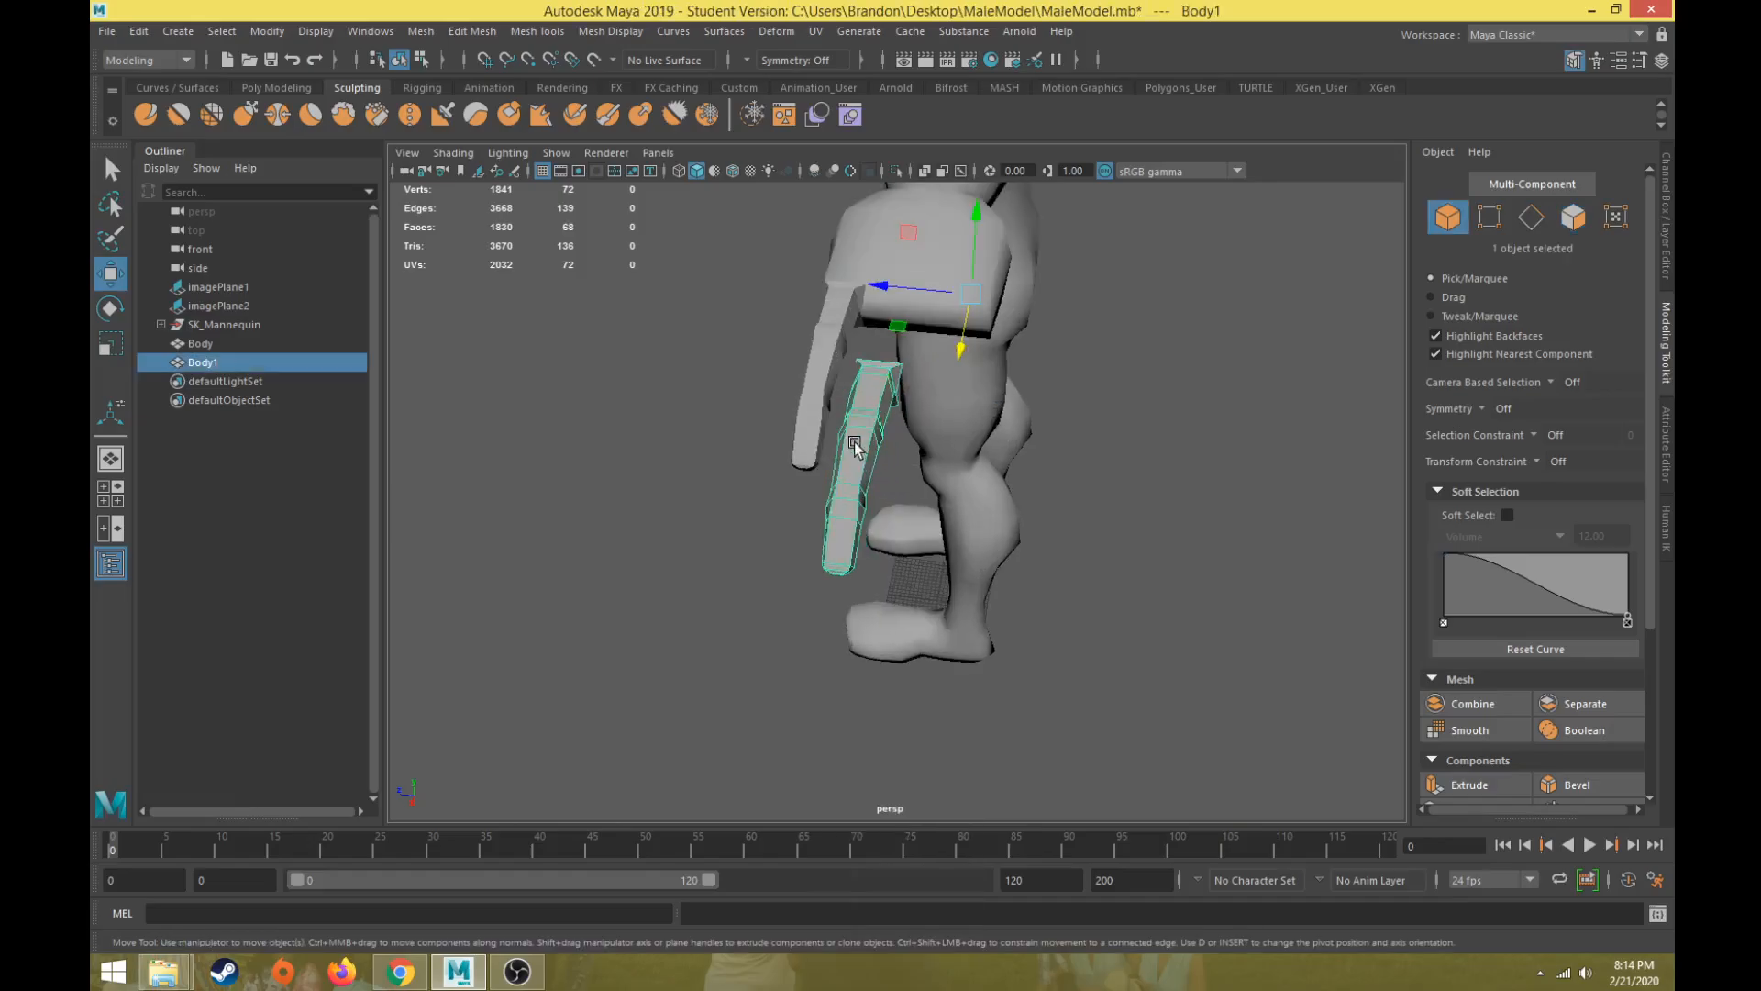
pyautogui.scroll(3, 797, 400)
pyautogui.keyDown('alt'); pyautogui.moveTo(797, 401); pyautogui.dragTo(697, 395); pyautogui.keyUp('alt')
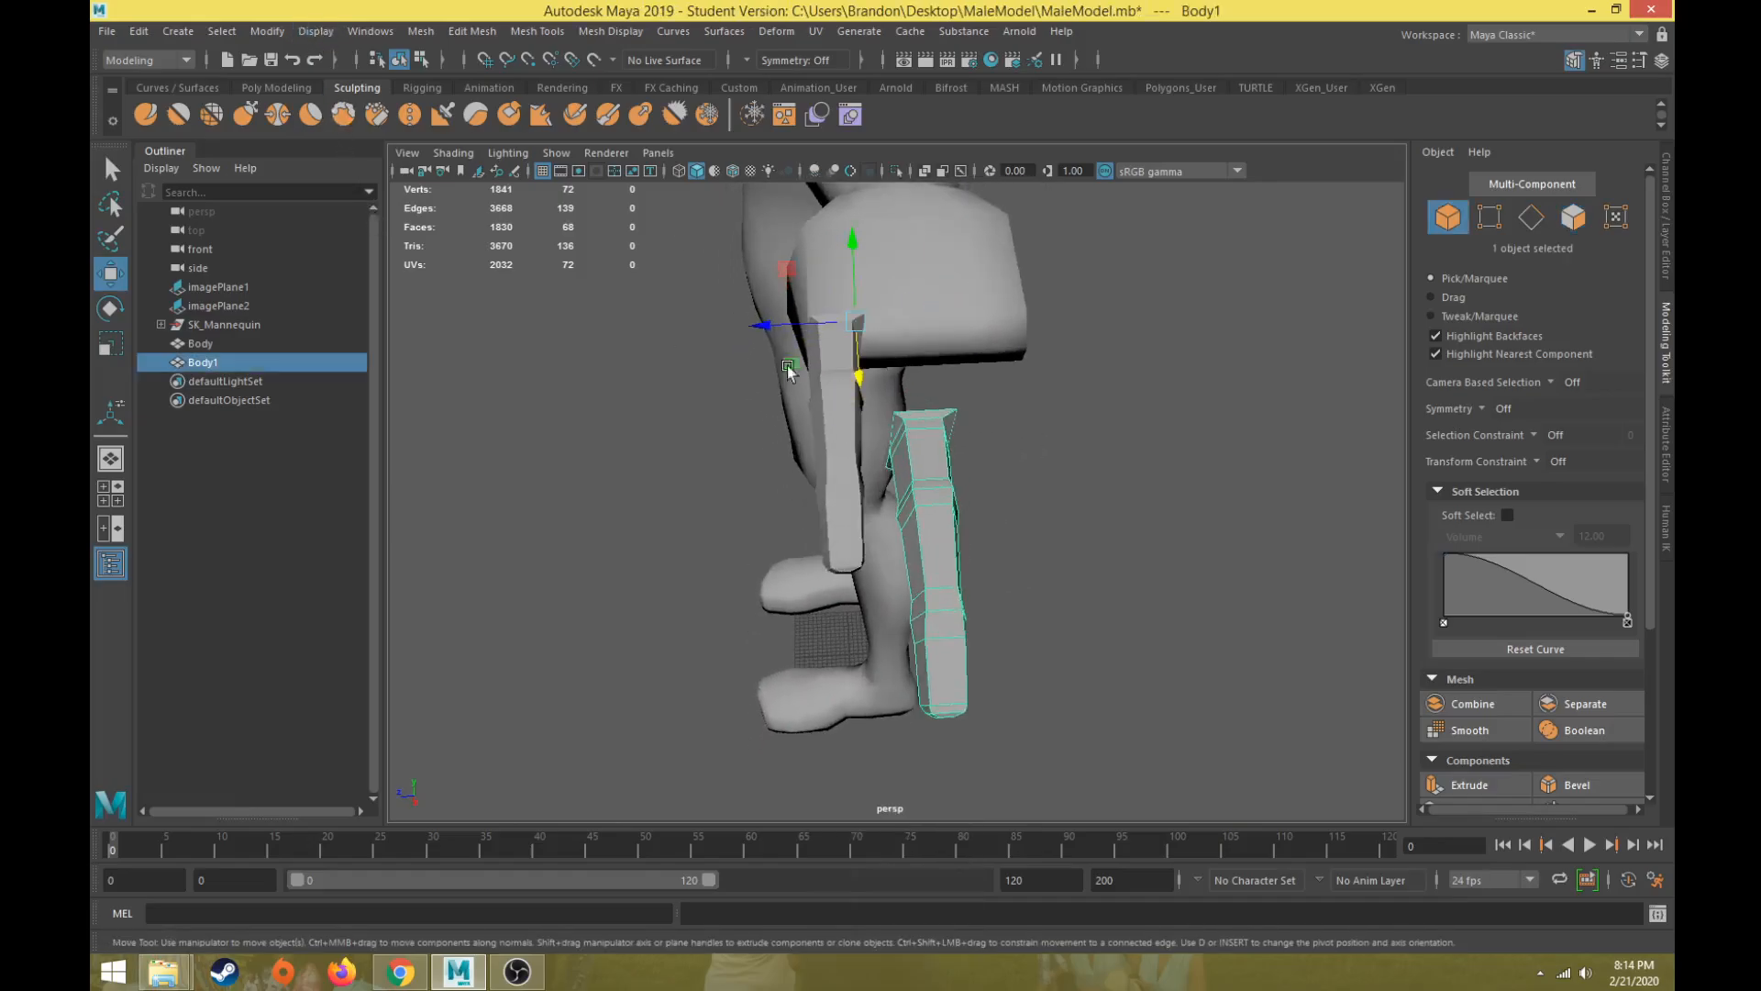
pyautogui.click(275, 31)
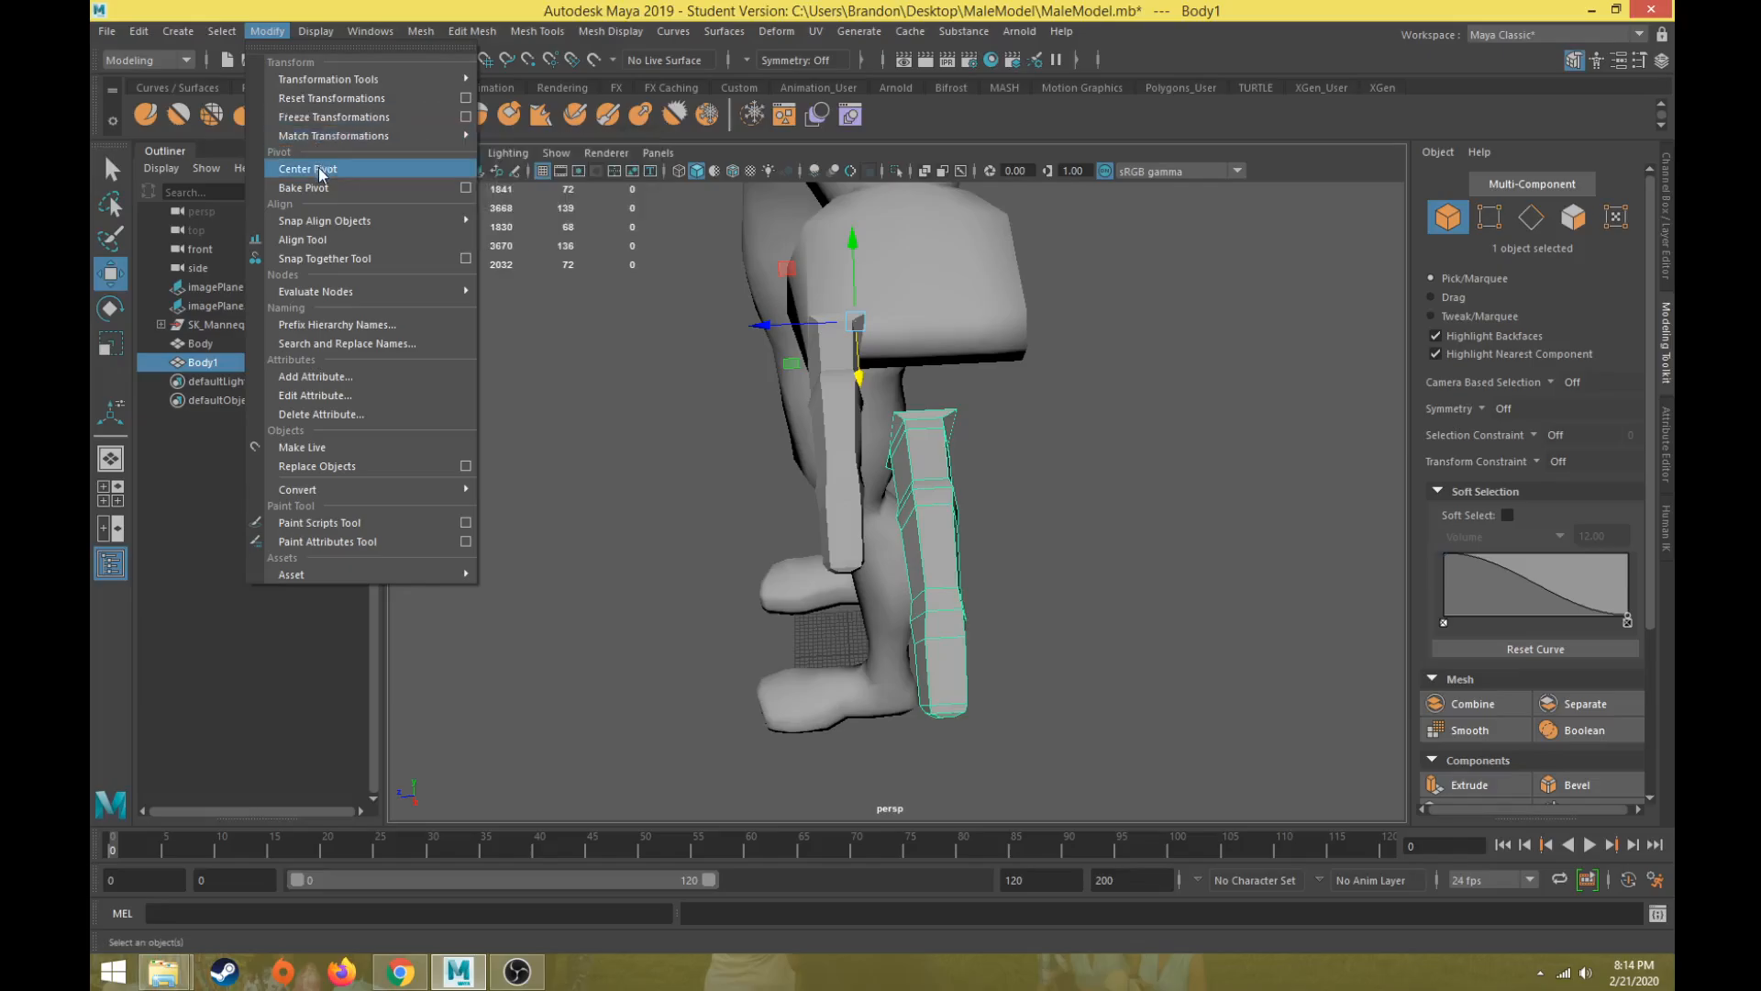
pyautogui.click(309, 169)
# Step: Move the finger copy against the end of the palm, beside the first finger
pyautogui.keyDown('alt'); pyautogui.moveTo(739, 492); pyautogui.dragTo(971, 551); pyautogui.keyUp('alt')
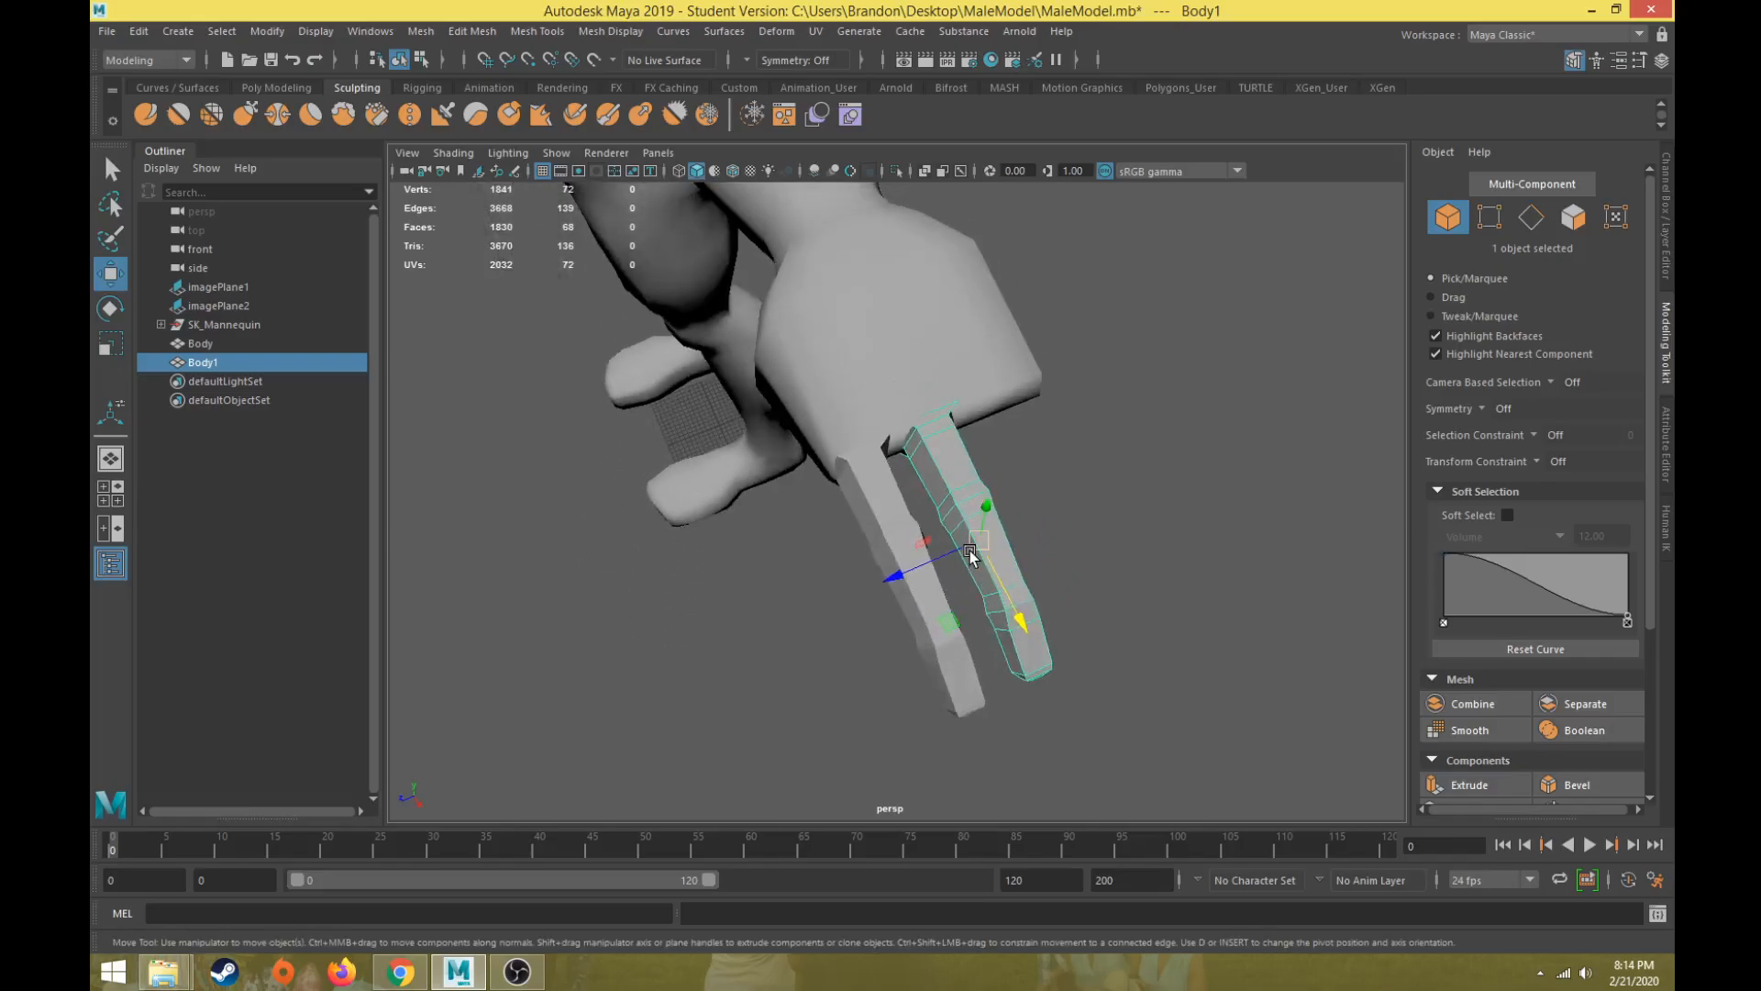
pyautogui.moveTo(950, 624); pyautogui.dragTo(938, 638, button='middle')
pyautogui.keyDown('alt'); pyautogui.moveTo(948, 629); pyautogui.dragTo(869, 645); pyautogui.keyUp('alt')
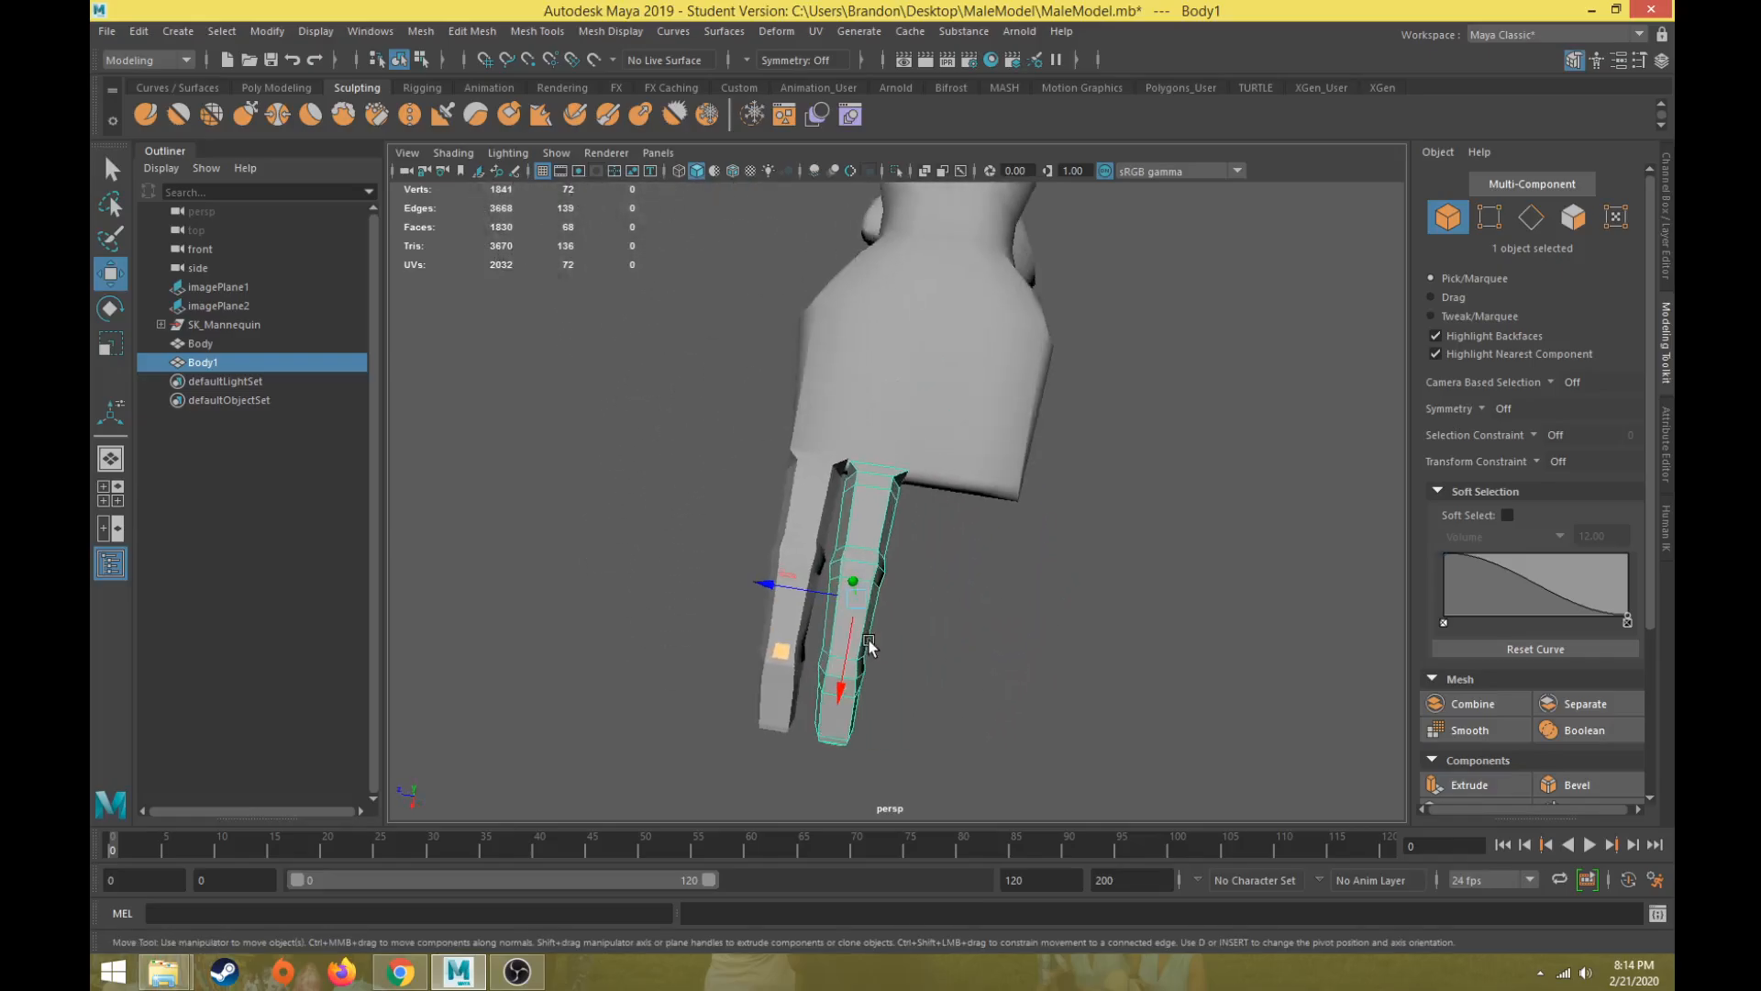
pyautogui.moveTo(861, 530)
pyautogui.keyDown('alt'); pyautogui.mouseDown()
pyautogui.moveTo(783, 467)
pyautogui.moveTo(900, 420)
pyautogui.moveTo(877, 510)
pyautogui.mouseUp(); pyautogui.keyUp('alt')
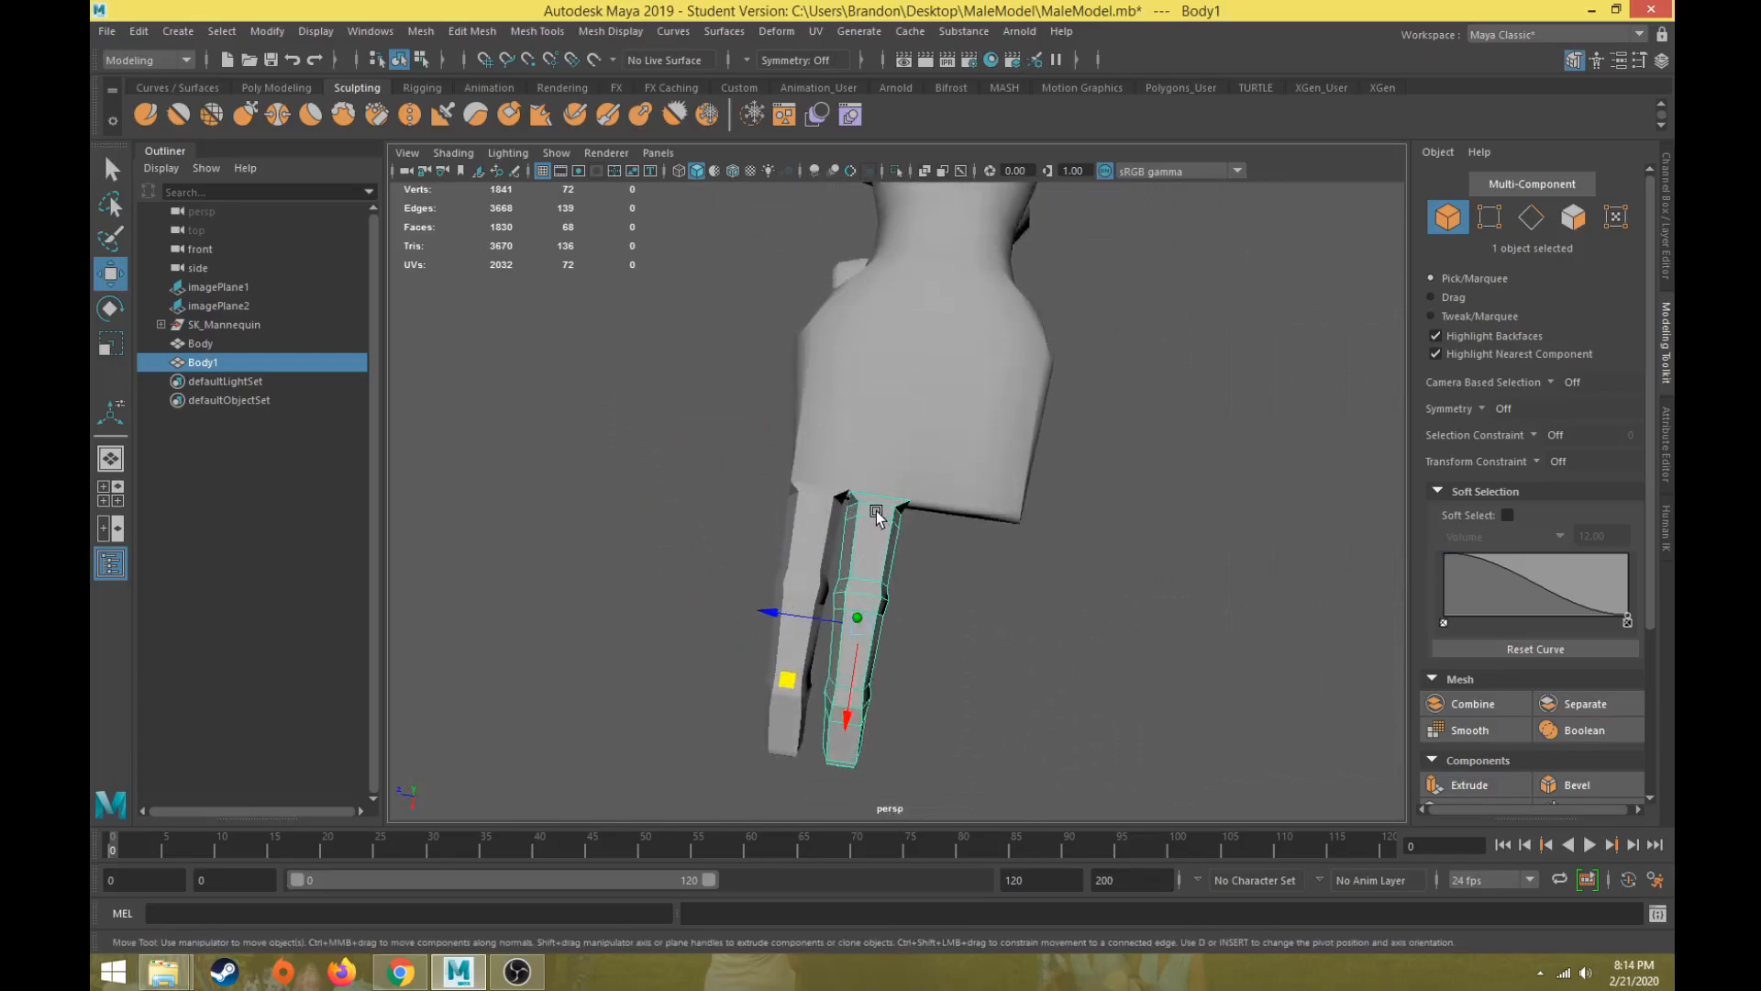
pyautogui.hotkey('ctrl', 'd')
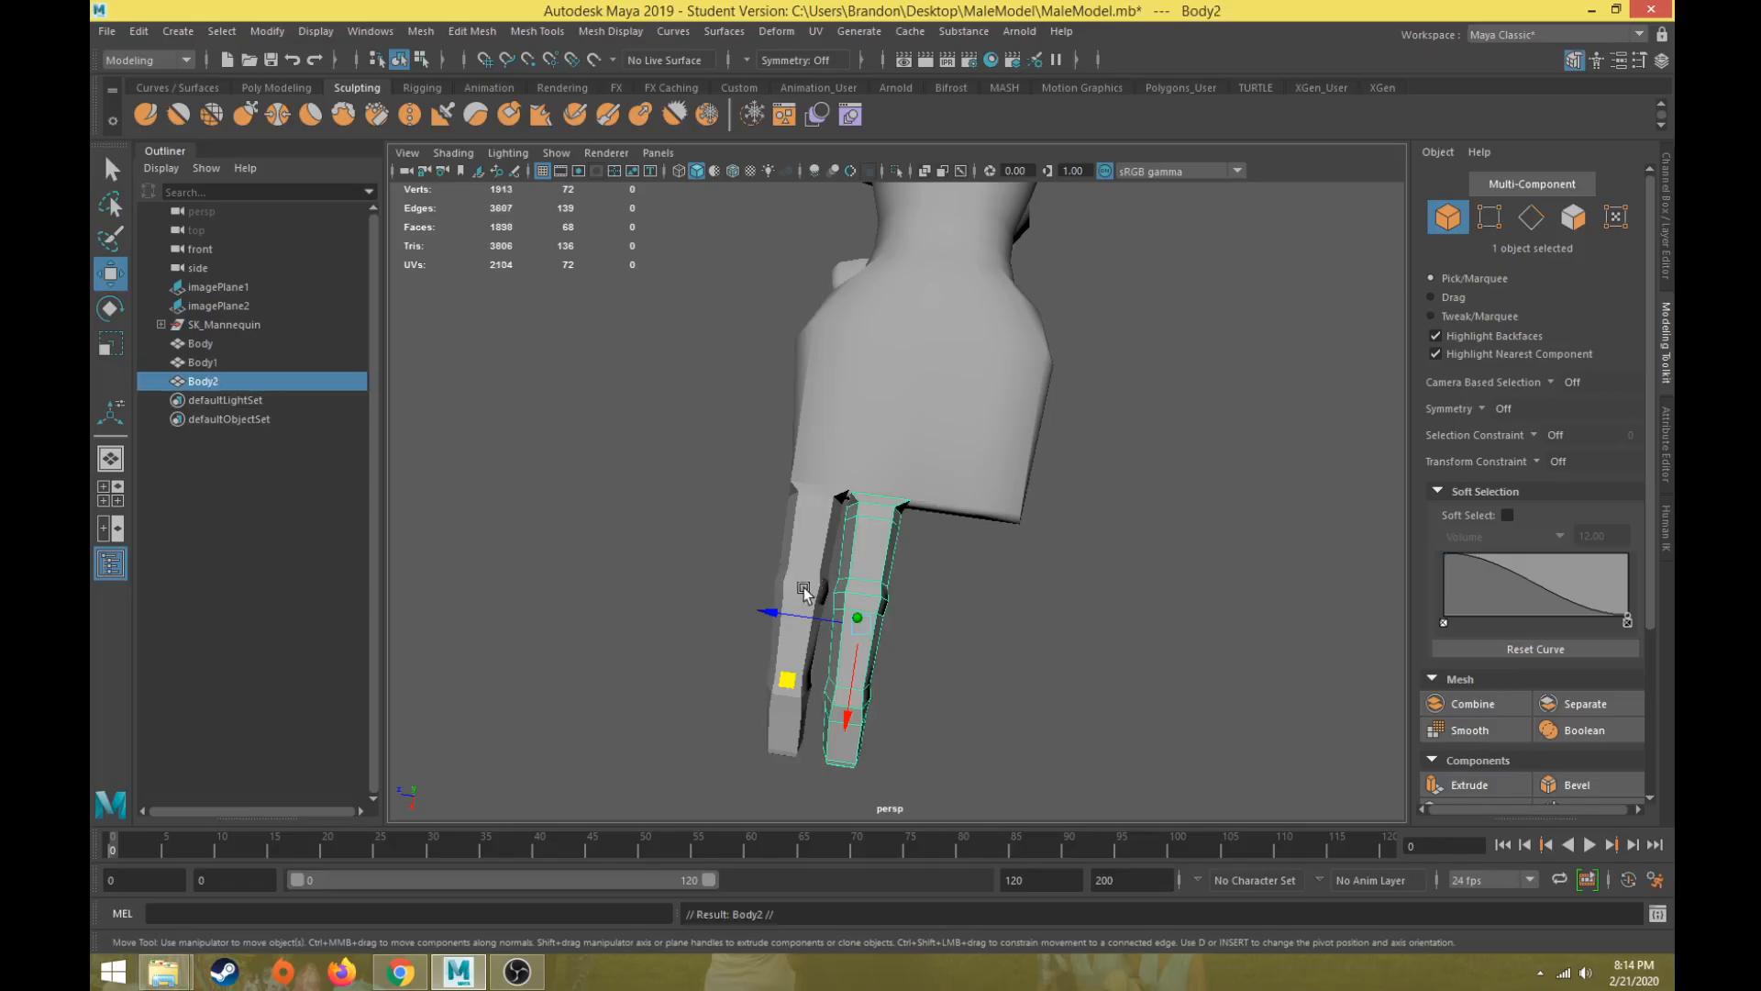
pyautogui.moveTo(781, 613); pyautogui.dragTo(842, 620)
pyautogui.hotkey('ctrl', 'd')
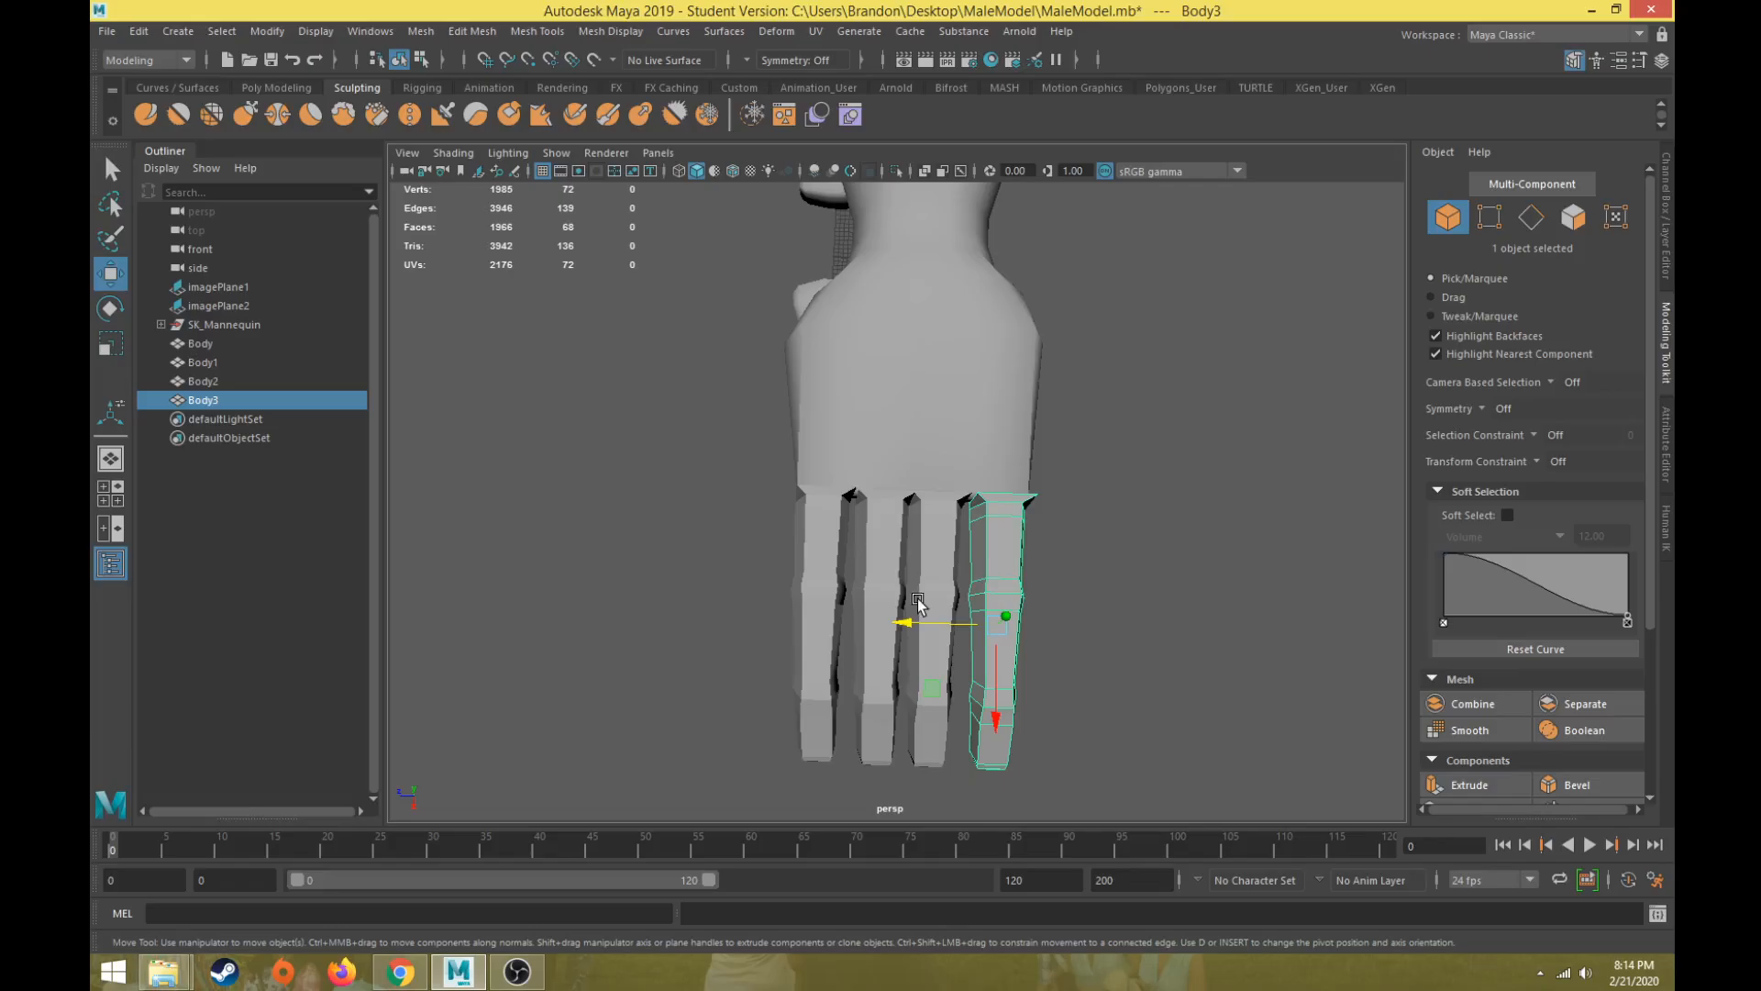
pyautogui.press('Delete')
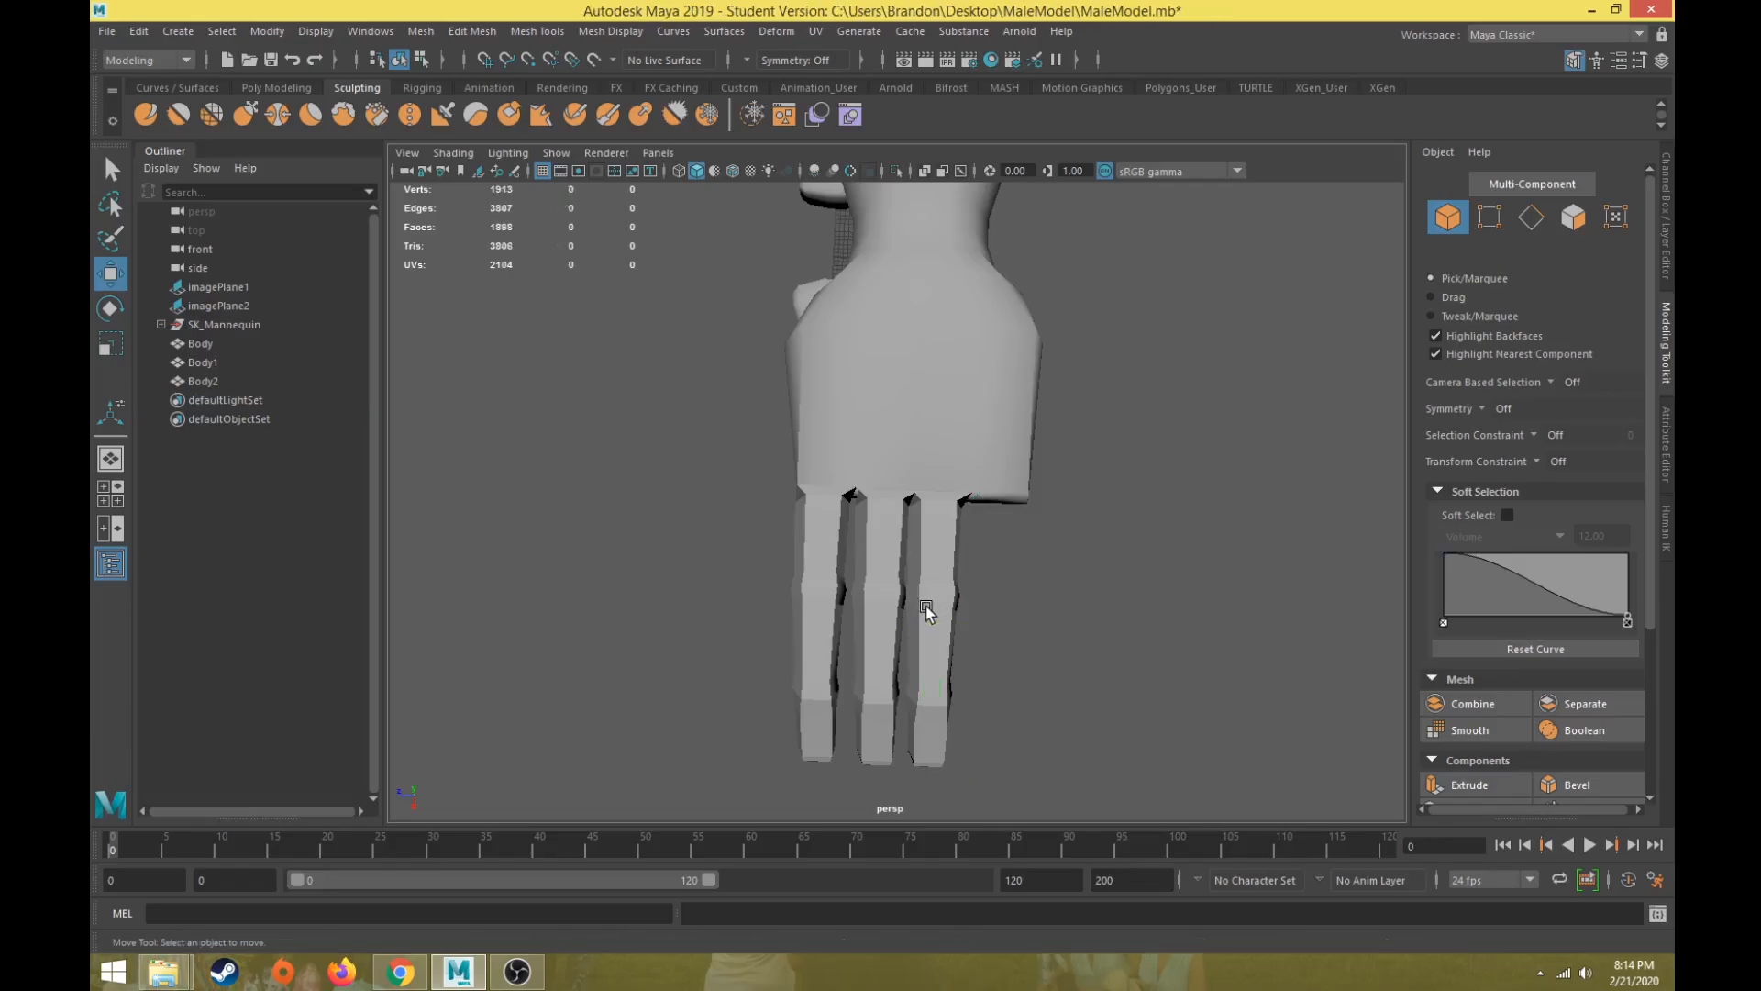
pyautogui.click(934, 609)
pyautogui.press('Delete')
# Step: Rotate, scale and reposition the finger copy beside the first finger to form the middle finger
pyautogui.click(888, 609)
pyautogui.press('e')
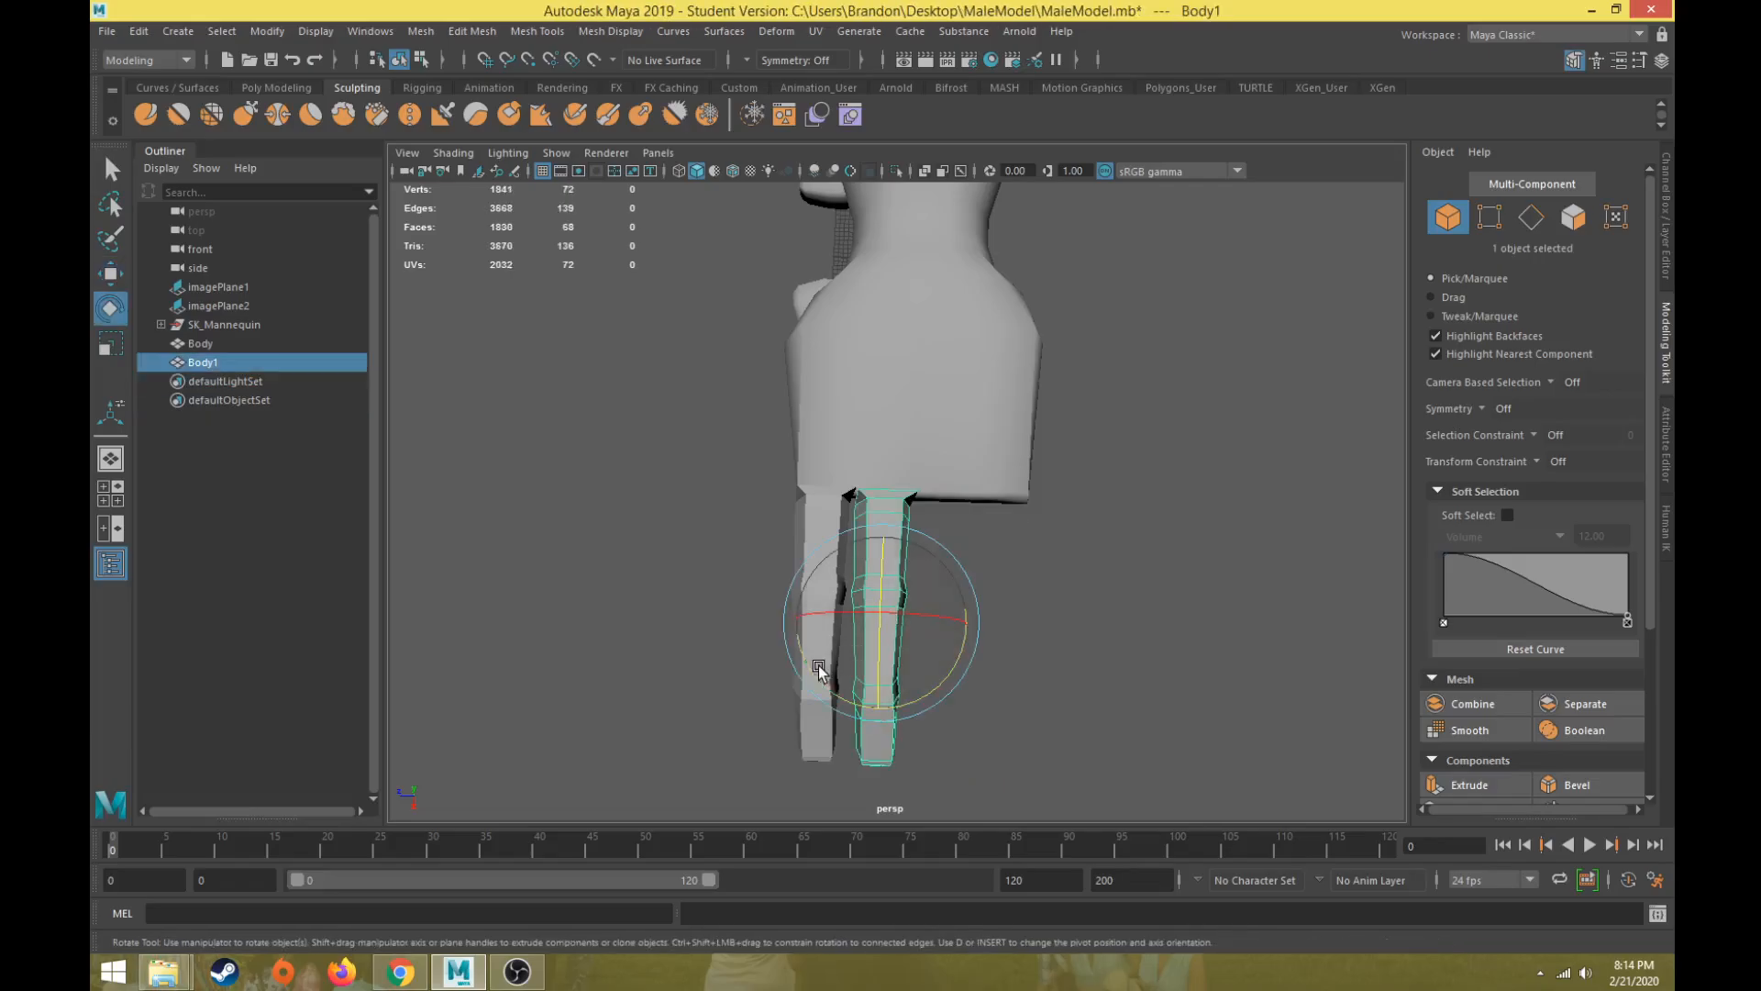
pyautogui.moveTo(812, 672); pyautogui.dragTo(827, 570)
pyautogui.press('w')
pyautogui.press('e')
pyautogui.press('w')
pyautogui.press('4')
pyautogui.moveTo(803, 657)
pyautogui.mouseDown()
pyautogui.moveTo(743, 410)
pyautogui.moveTo(791, 398)
pyautogui.moveTo(769, 446)
pyautogui.moveTo(774, 605)
pyautogui.moveTo(748, 615)
pyautogui.moveTo(796, 616)
pyautogui.moveTo(798, 652)
pyautogui.moveTo(888, 669)
pyautogui.mouseUp()
pyautogui.press('r')
pyautogui.press('w')
# Step: Duplicate the middle finger, then rotate, scale and move the copy into the ring finger's place on the palm
pyautogui.hotkey('ctrl', 'd')
pyautogui.press('5')
pyautogui.press('e')
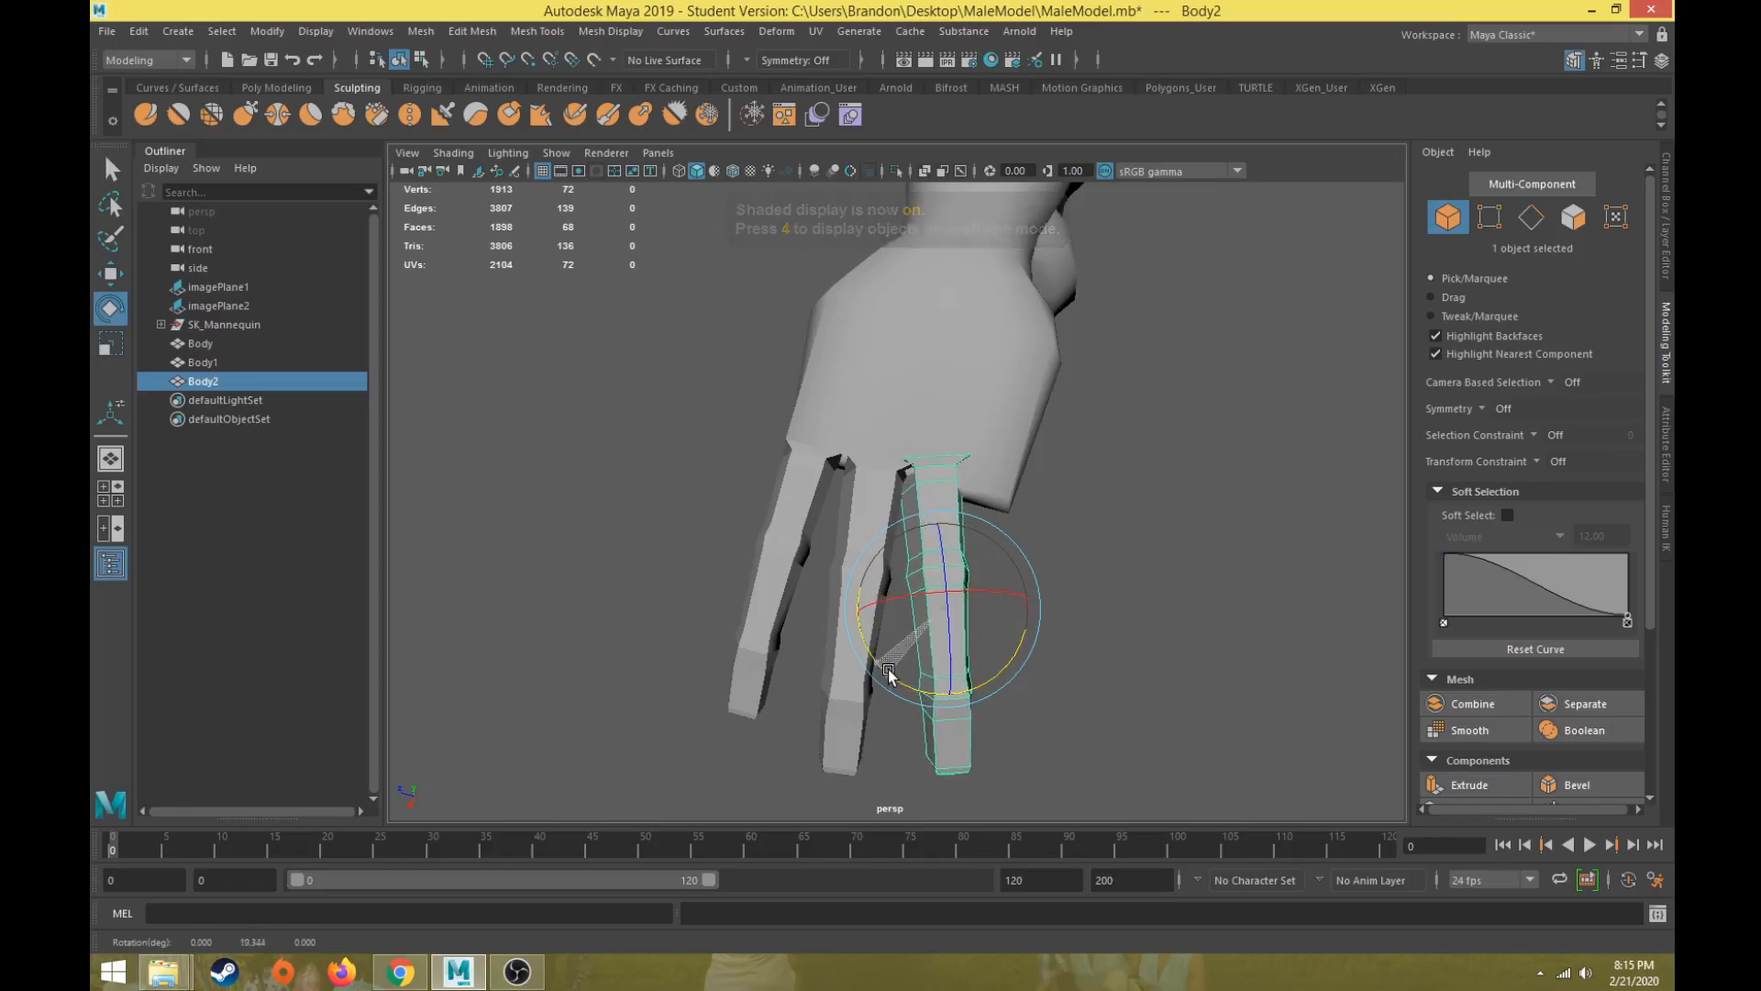
pyautogui.press('r')
pyautogui.moveTo(943, 608); pyautogui.dragTo(918, 626)
pyautogui.press('w')
pyautogui.moveTo(845, 684); pyautogui.dragTo(846, 552)
pyautogui.press('4')
pyautogui.press('5')
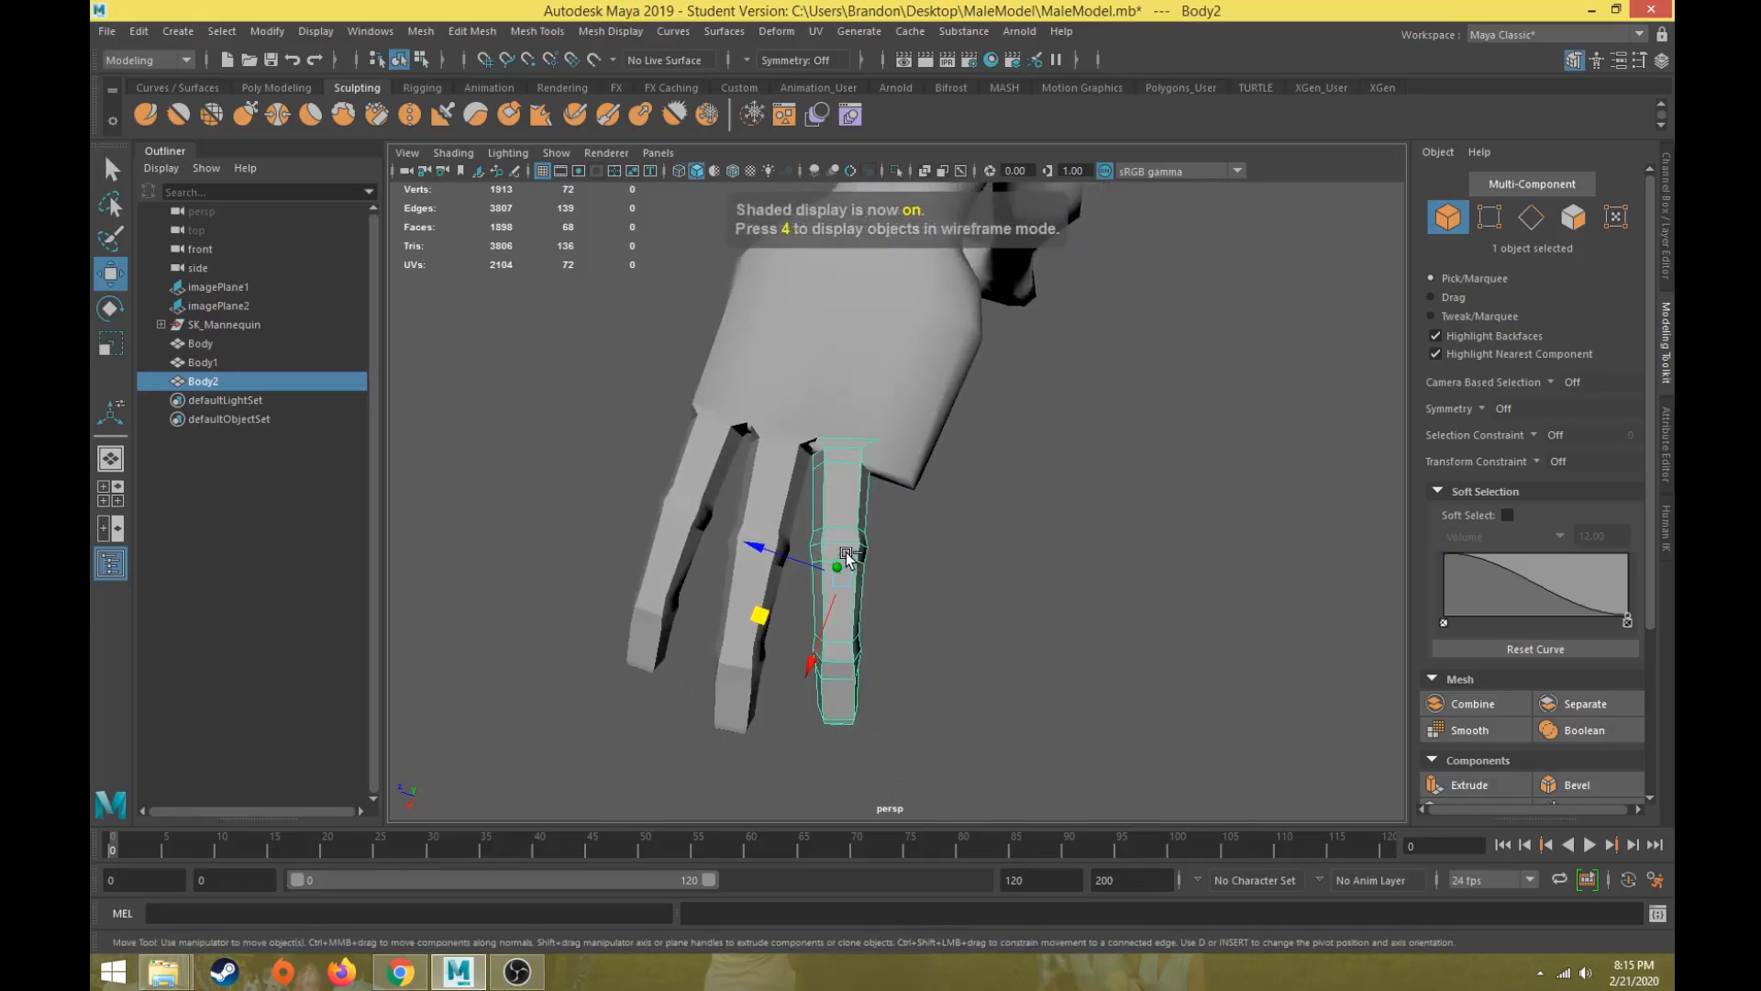
# Step: Duplicate the ring finger, then rotate it outward, scale it down and place it at the palm's outer edge as the little finger
pyautogui.hotkey('ctrl', 'd')
pyautogui.moveTo(770, 604); pyautogui.dragTo(861, 589)
pyautogui.press('e')
pyautogui.press('r')
pyautogui.press('w')
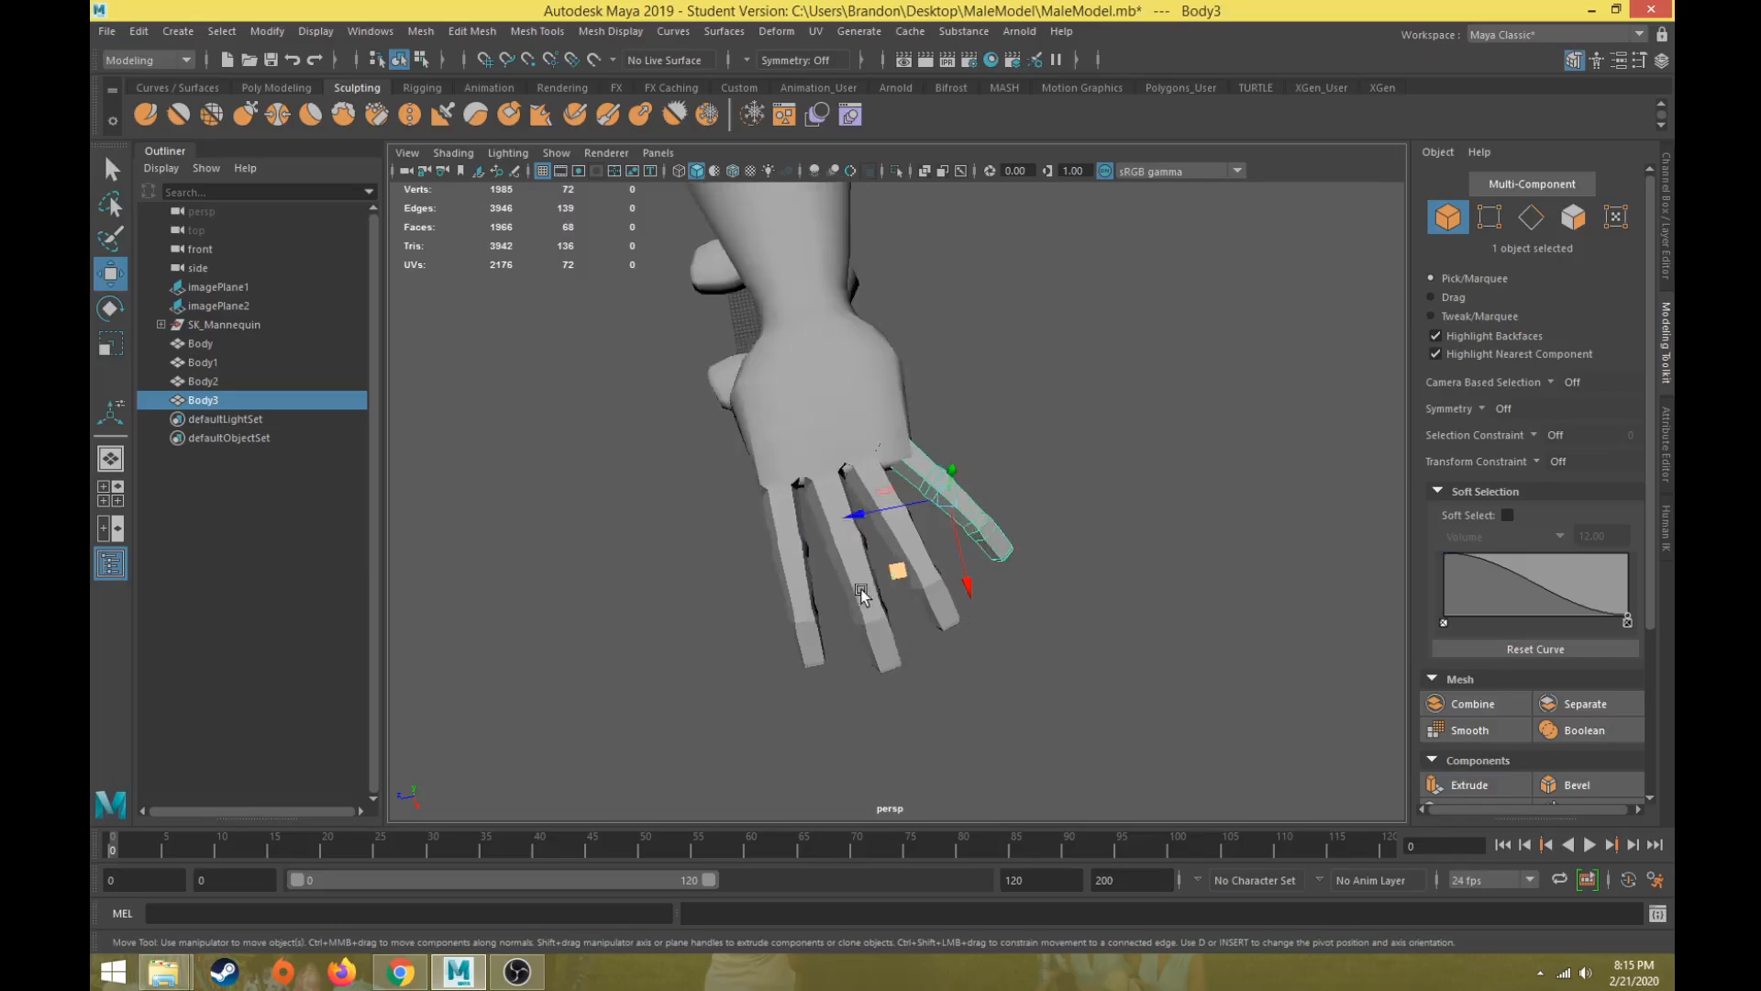
pyautogui.scroll(3, 860, 589)
pyautogui.keyDown('alt'); pyautogui.moveTo(860, 589); pyautogui.dragTo(932, 633, button='middle'); pyautogui.keyUp('alt')
pyautogui.scroll(-6, 909, 619)
pyautogui.scroll(5, 886, 622)
pyautogui.keyDown('alt'); pyautogui.moveTo(886, 625); pyautogui.dragTo(921, 667); pyautogui.keyUp('alt')
pyautogui.press('e')
pyautogui.press('w')
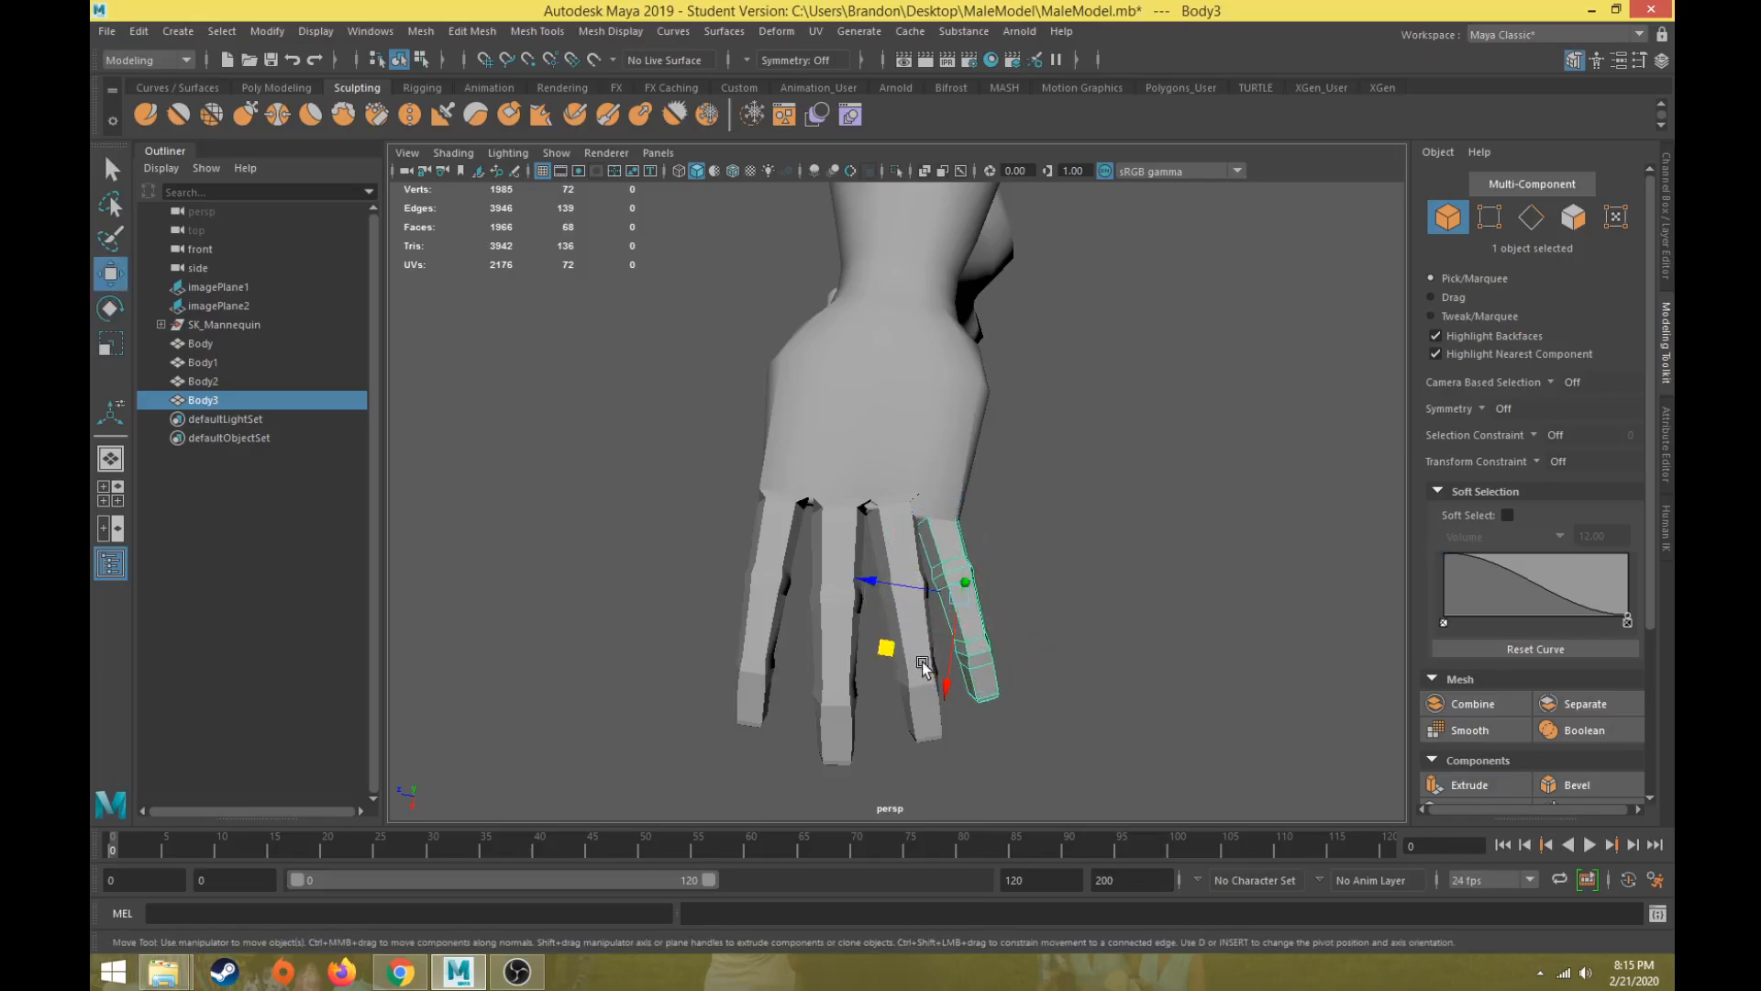
# Step: Adjust the rotation and position of the ring and middle fingers to even out the spread of the hand
pyautogui.click(846, 663)
pyautogui.press('e')
pyautogui.moveTo(846, 660); pyautogui.dragTo(768, 680)
pyautogui.press('w')
pyautogui.click(835, 702)
pyautogui.press('e')
pyautogui.press('w')
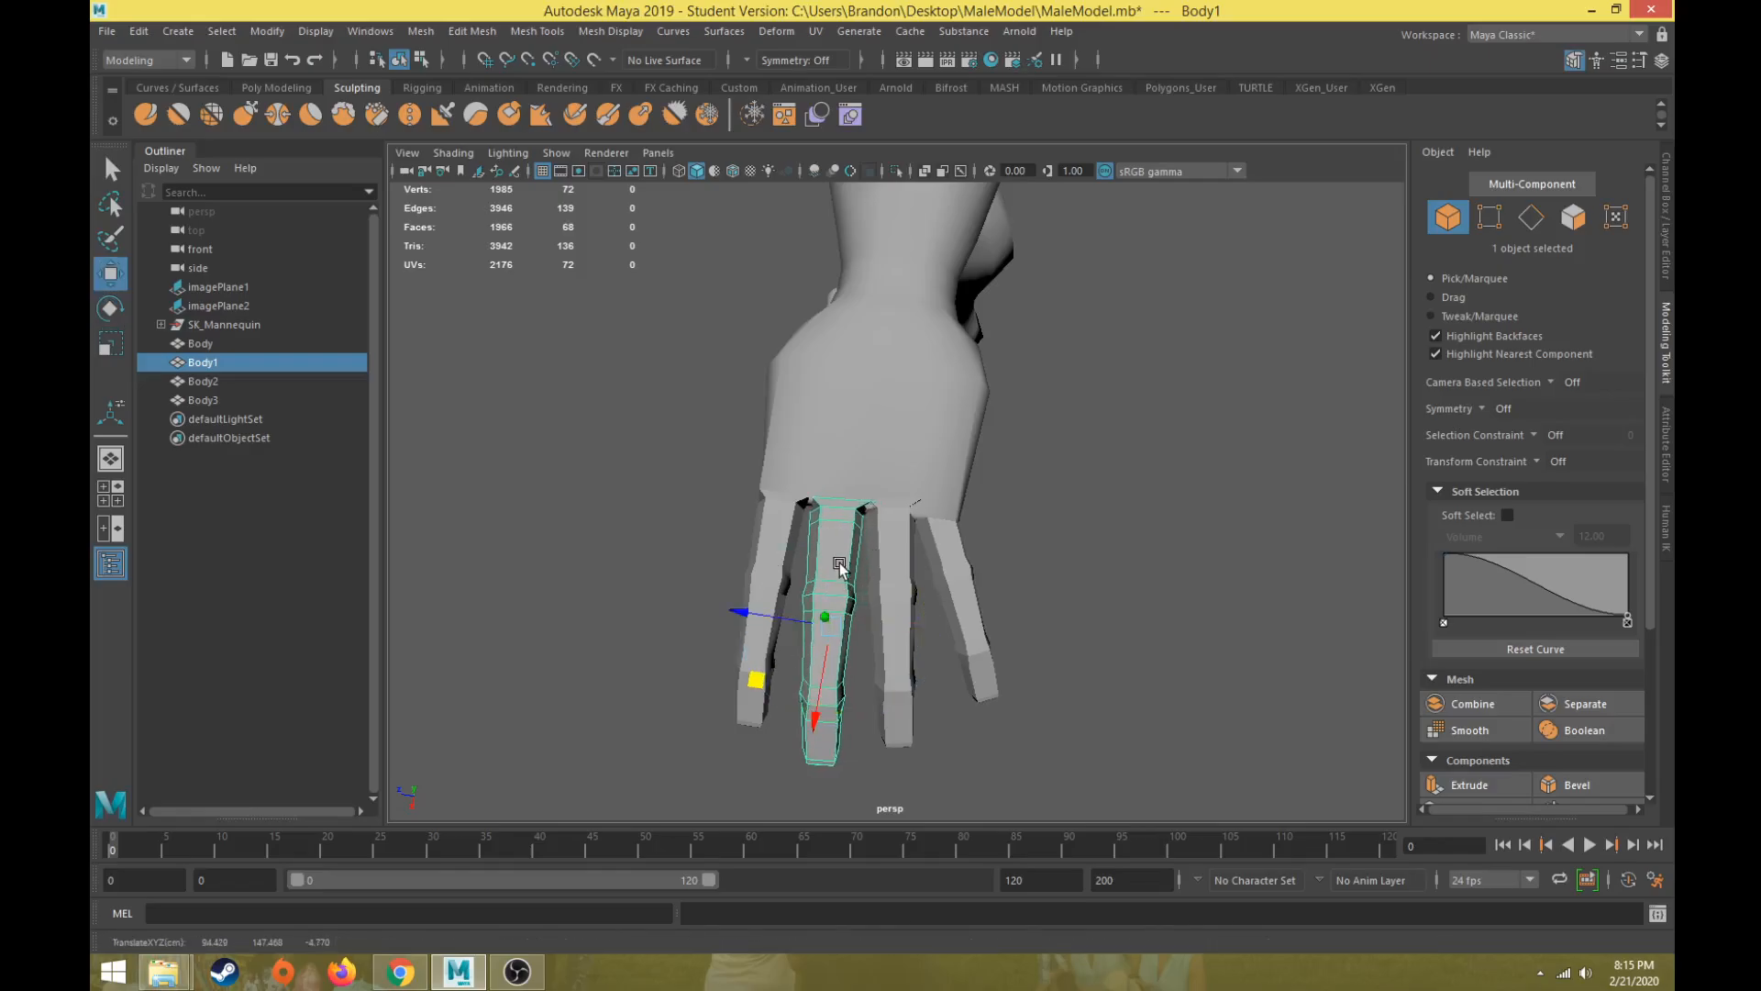
# Step: Using wireframe display, fine-tune the positions of the ring and little fingers against the end of the palm
pyautogui.press('4')
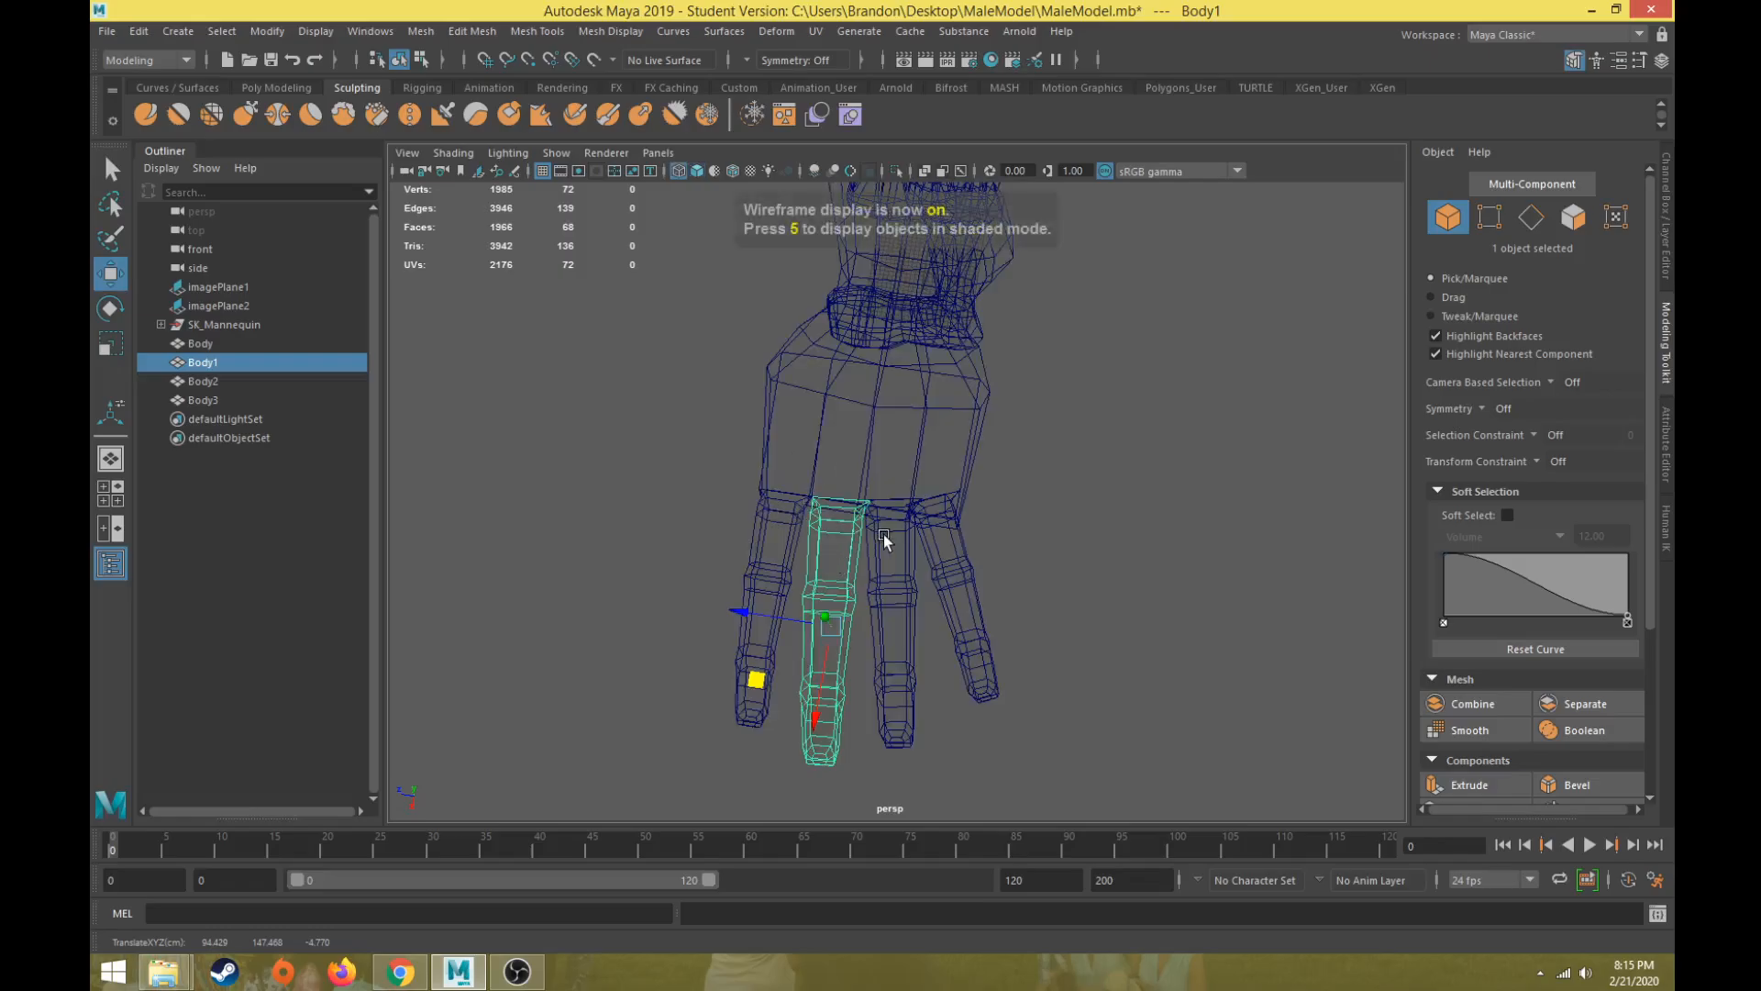
pyautogui.click(883, 534)
pyautogui.click(879, 553)
pyautogui.moveTo(822, 669); pyautogui.dragTo(899, 643)
pyautogui.click(942, 587)
pyautogui.press('5')
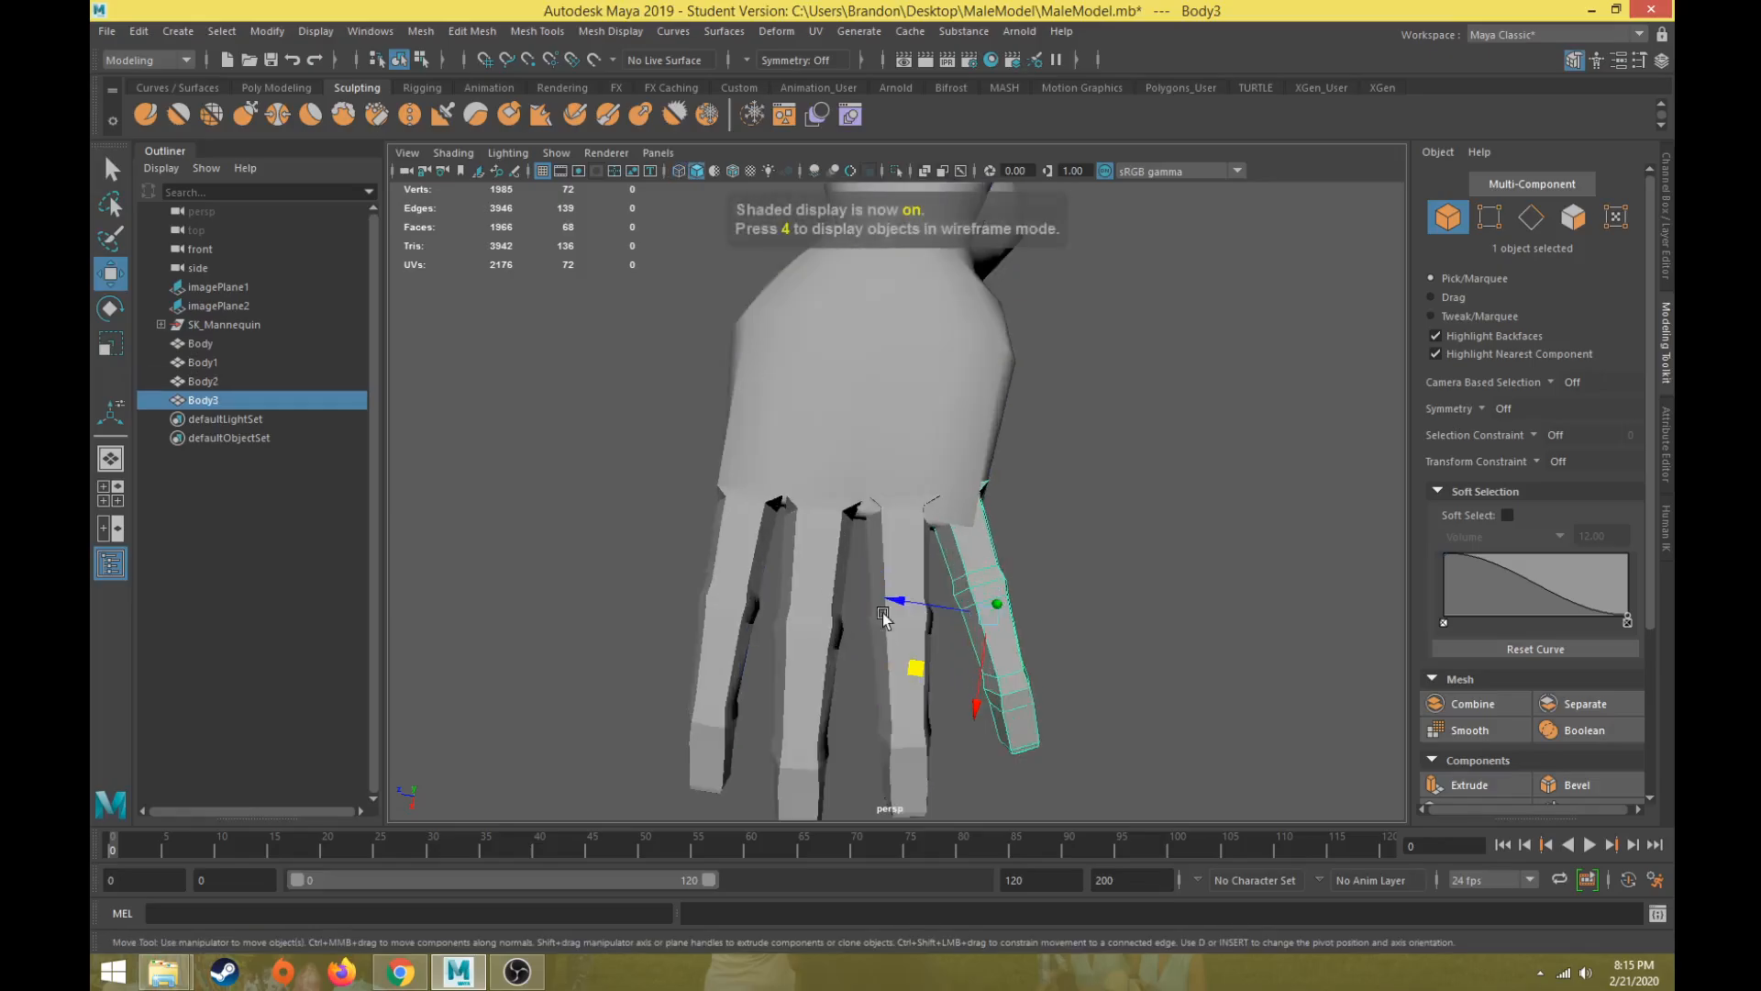
# Step: Move the Body mesh's palm-end vertices back toward the wrist, pulling the outermost three farthest, to follow the finger bases
pyautogui.click(888, 415)
pyautogui.moveTo(892, 404); pyautogui.dragTo(809, 404, button='right')
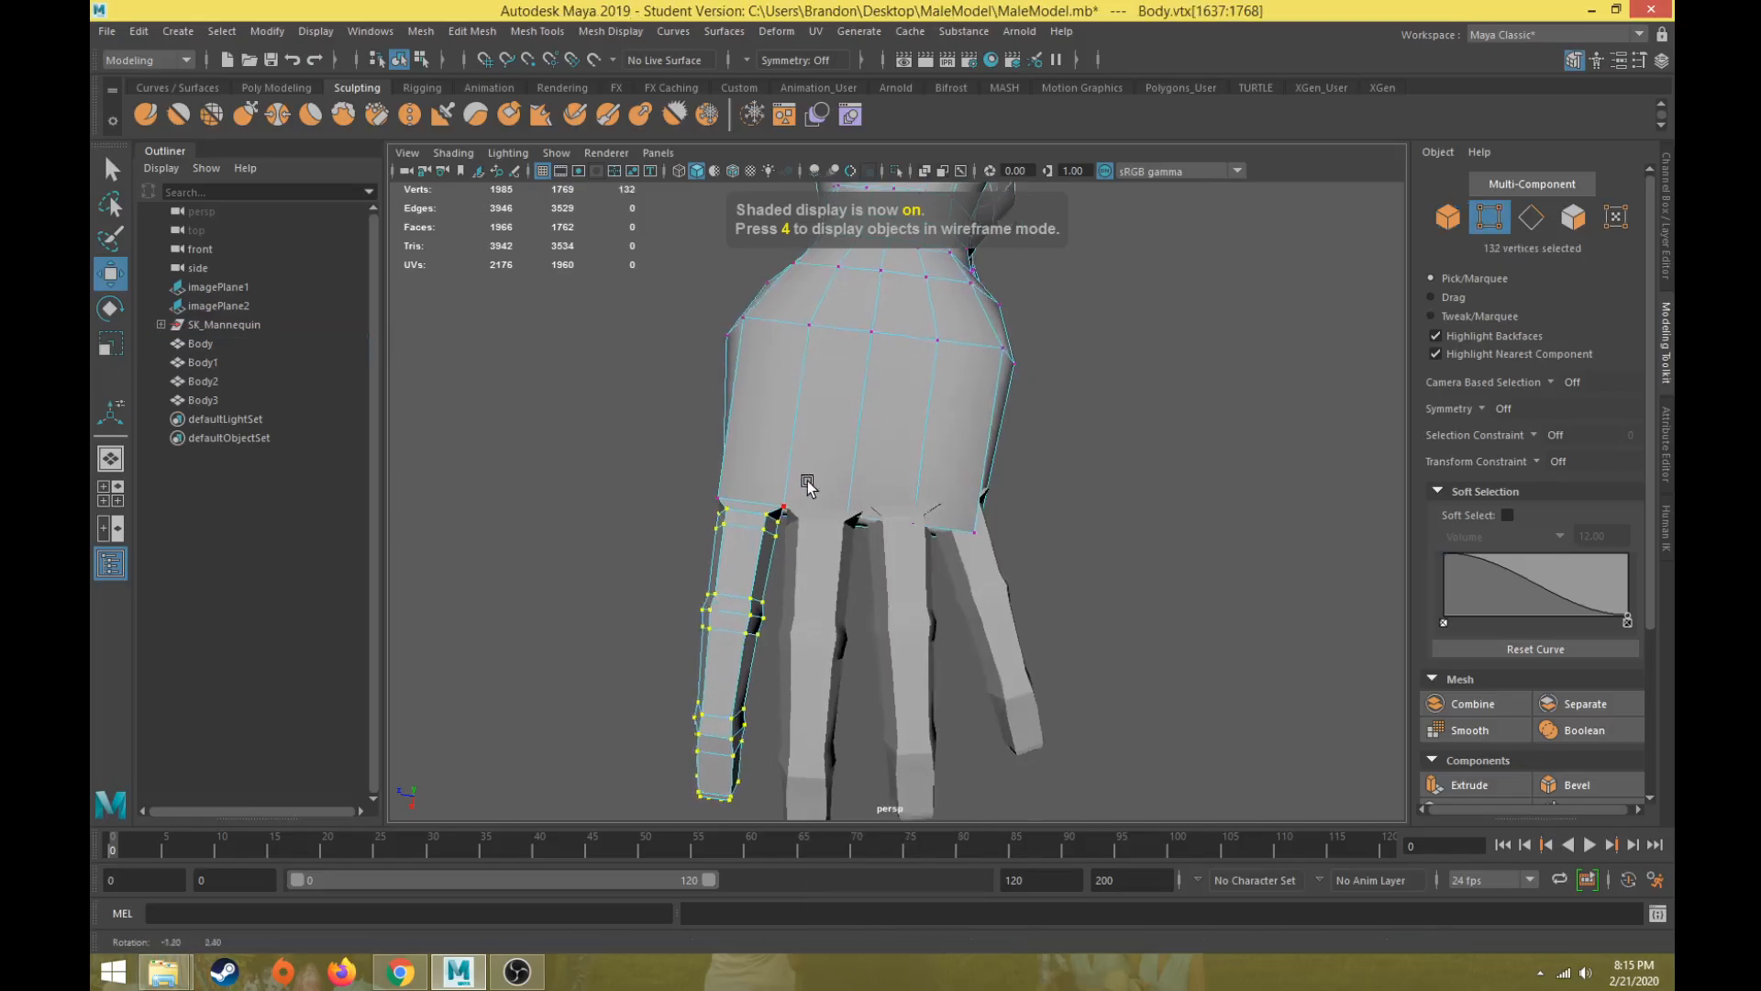
pyautogui.press('4')
pyautogui.moveTo(833, 481); pyautogui.dragTo(862, 532)
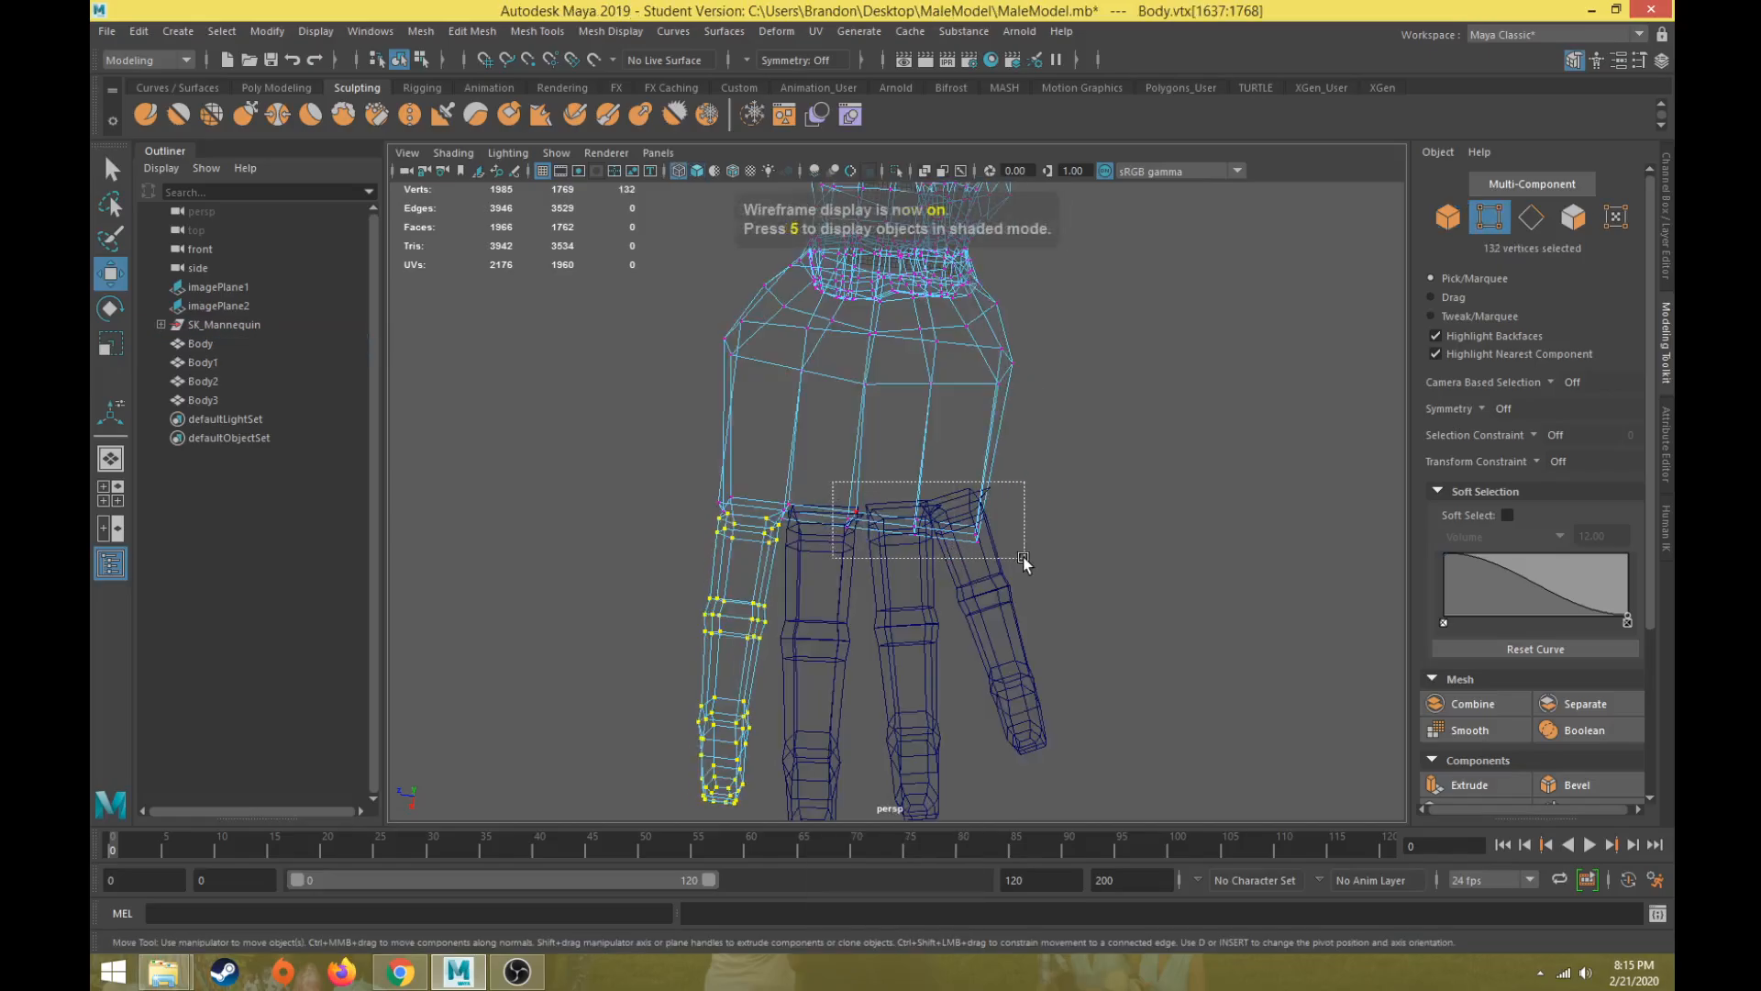
pyautogui.moveTo(1024, 558); pyautogui.dragTo(1023, 558)
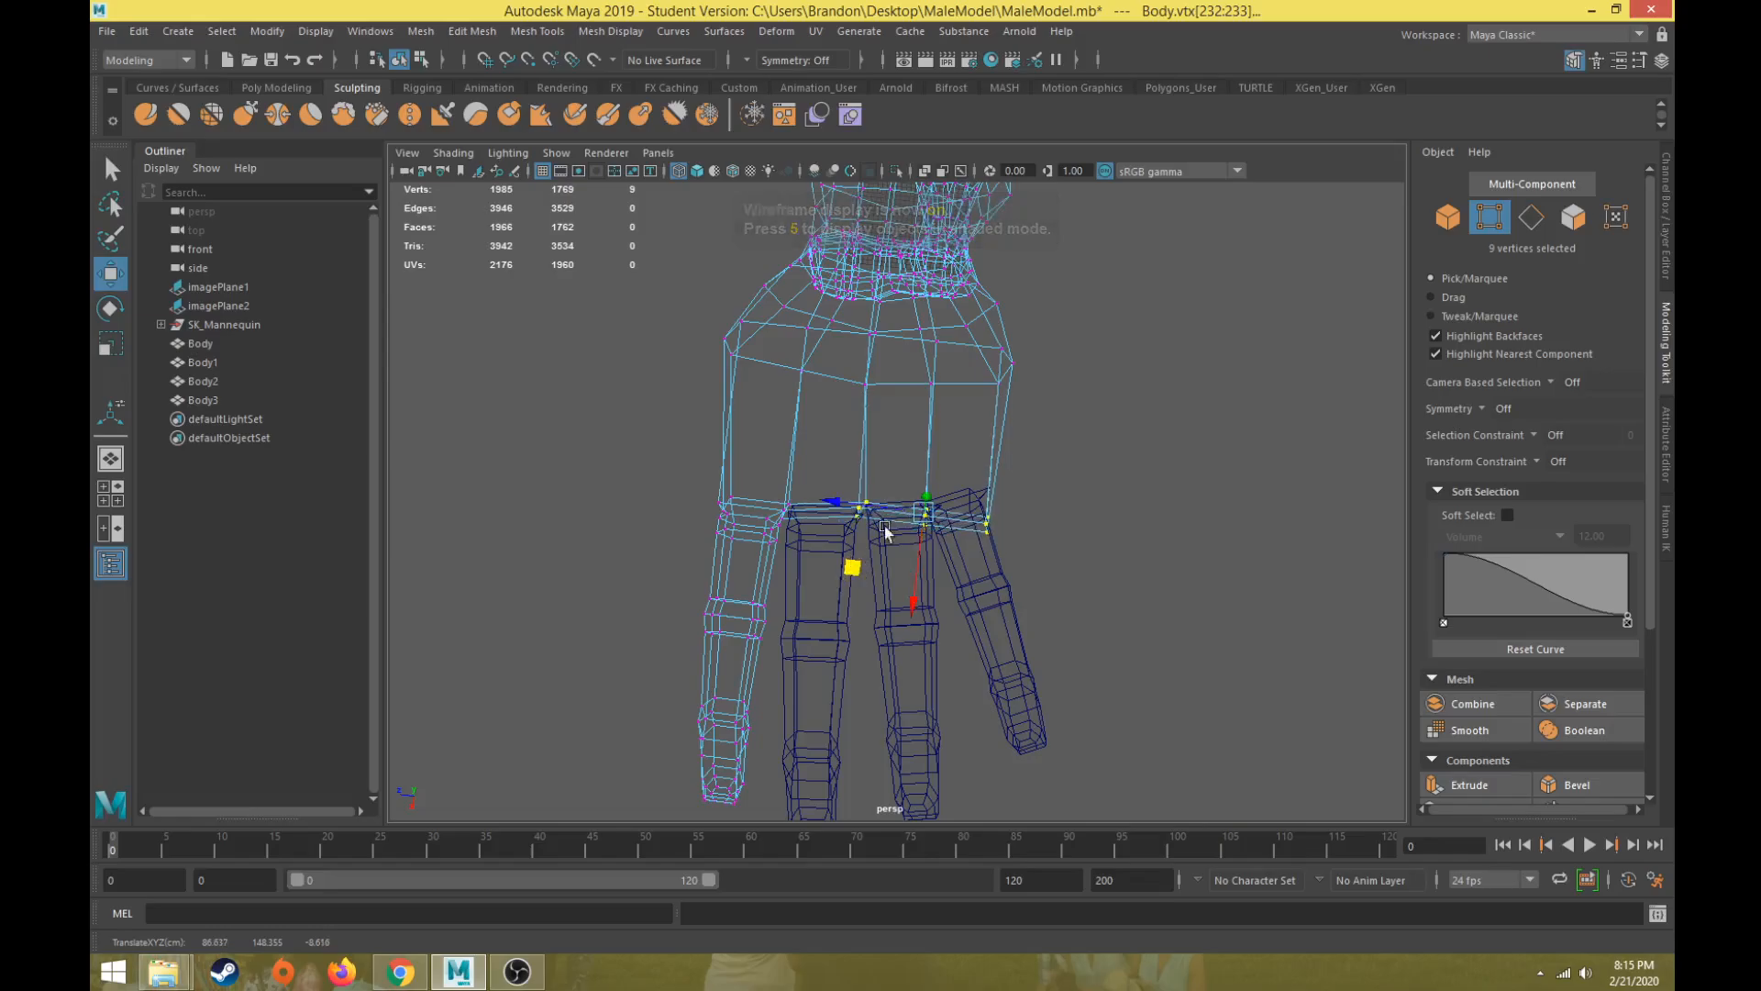
pyautogui.moveTo(897, 578); pyautogui.dragTo(890, 557)
pyautogui.moveTo(957, 443); pyautogui.dragTo(1023, 561)
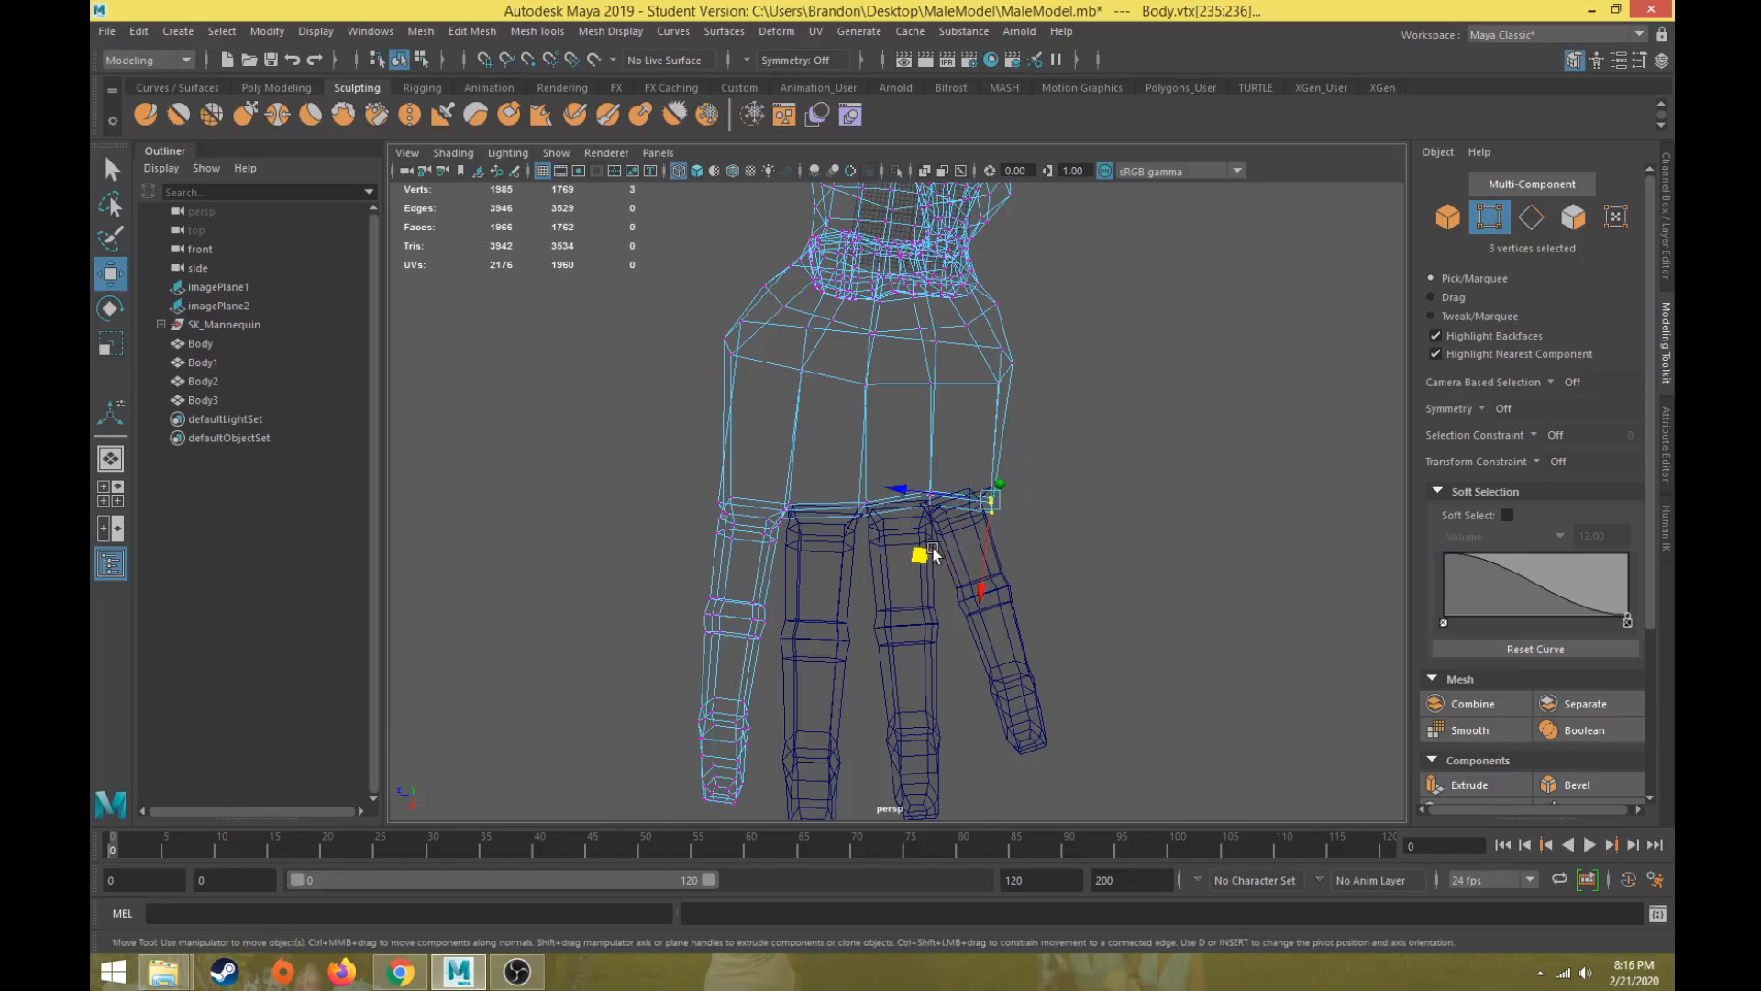
pyautogui.moveTo(926, 550); pyautogui.dragTo(926, 530, button='middle')
pyautogui.press('5')
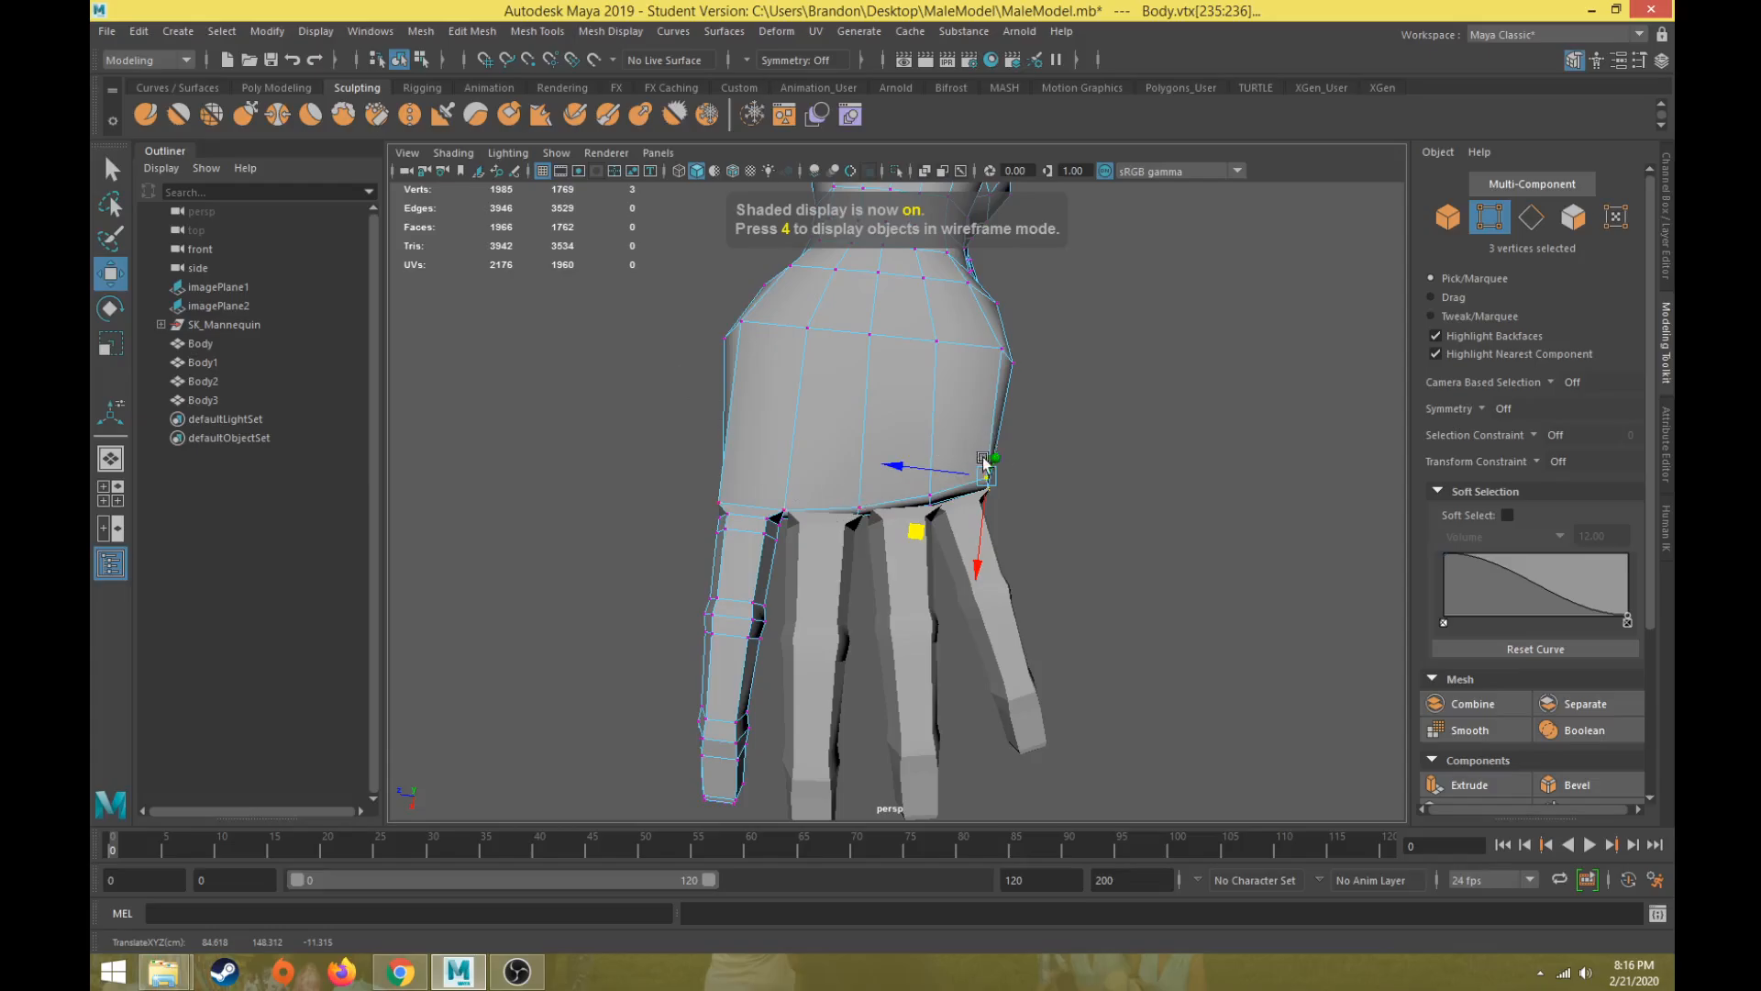
# Step: Select the six palm-end faces behind the three new fingers, delete them and return the Body mesh to object selection
pyautogui.keyDown('alt'); pyautogui.moveTo(983, 461); pyautogui.dragTo(844, 444); pyautogui.keyUp('alt')
pyautogui.press('F8')
pyautogui.moveTo(857, 389); pyautogui.dragTo(855, 433, button='right')
pyautogui.press('4')
pyautogui.keyDown('alt'); pyautogui.moveTo(908, 448); pyautogui.dragTo(853, 440); pyautogui.keyUp('alt')
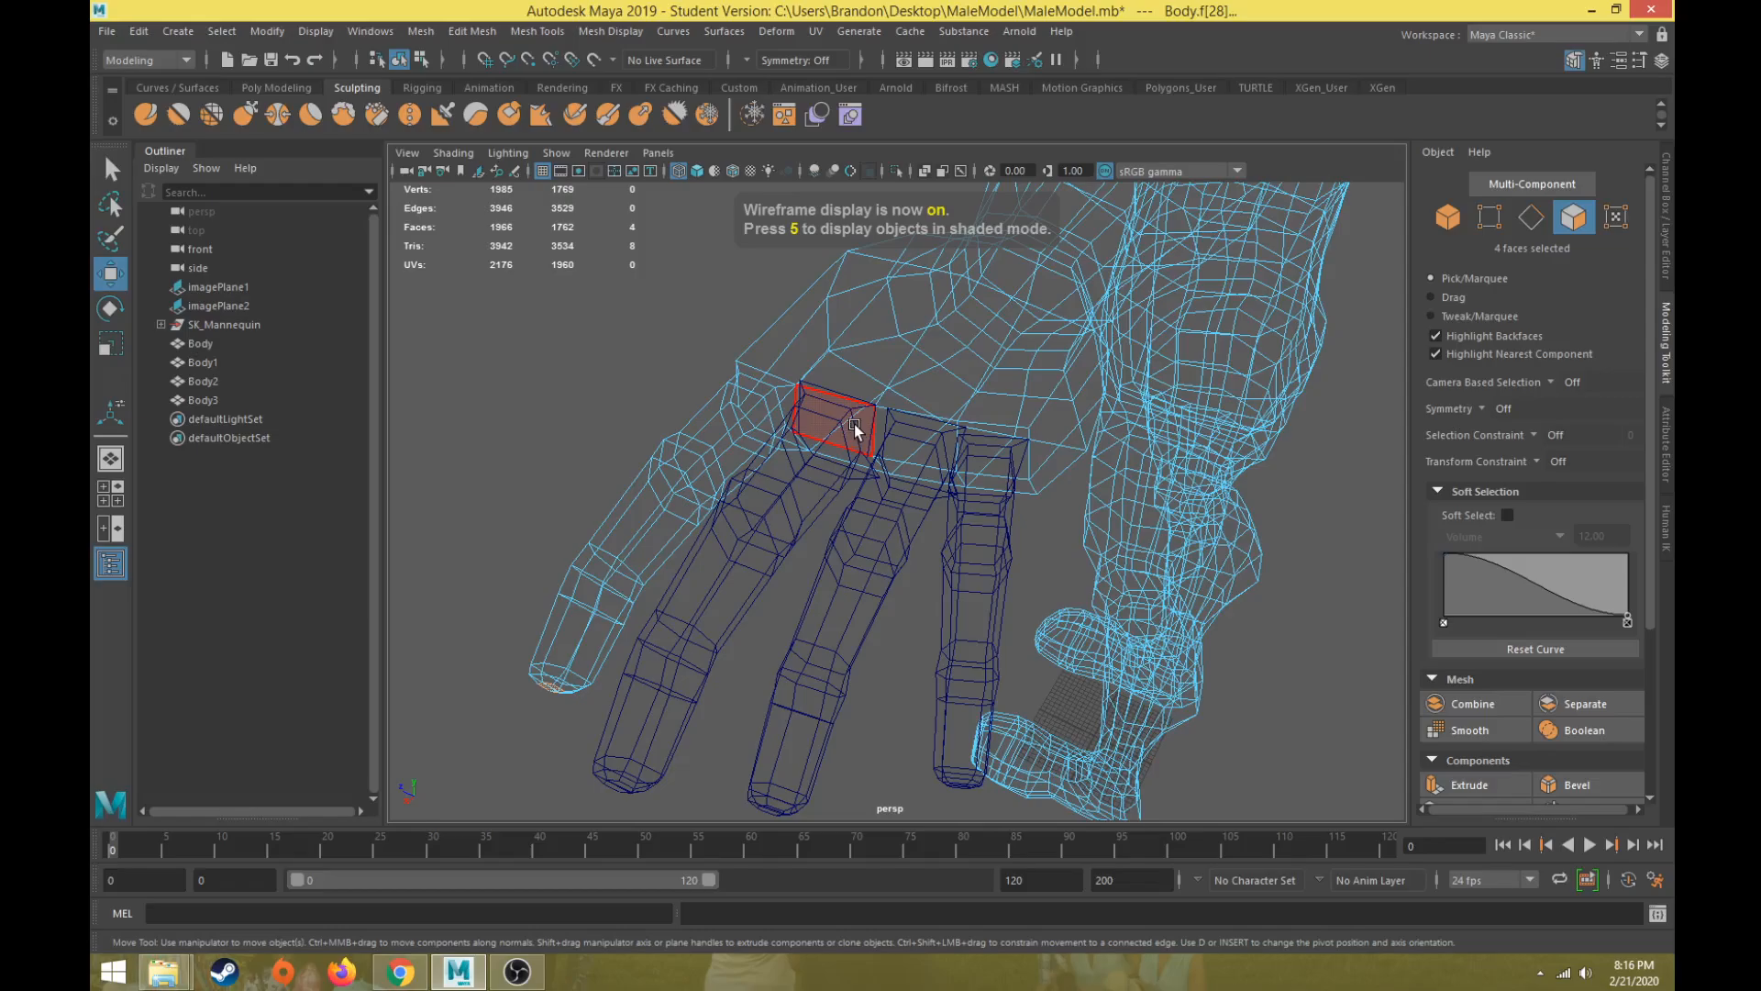
pyautogui.click(855, 424)
pyautogui.keyDown('shift'); pyautogui.click(912, 444); pyautogui.keyUp('shift')
pyautogui.keyDown('shift'); pyautogui.click(984, 449); pyautogui.keyUp('shift')
pyautogui.keyDown('shift'); pyautogui.click(980, 487); pyautogui.keyUp('shift')
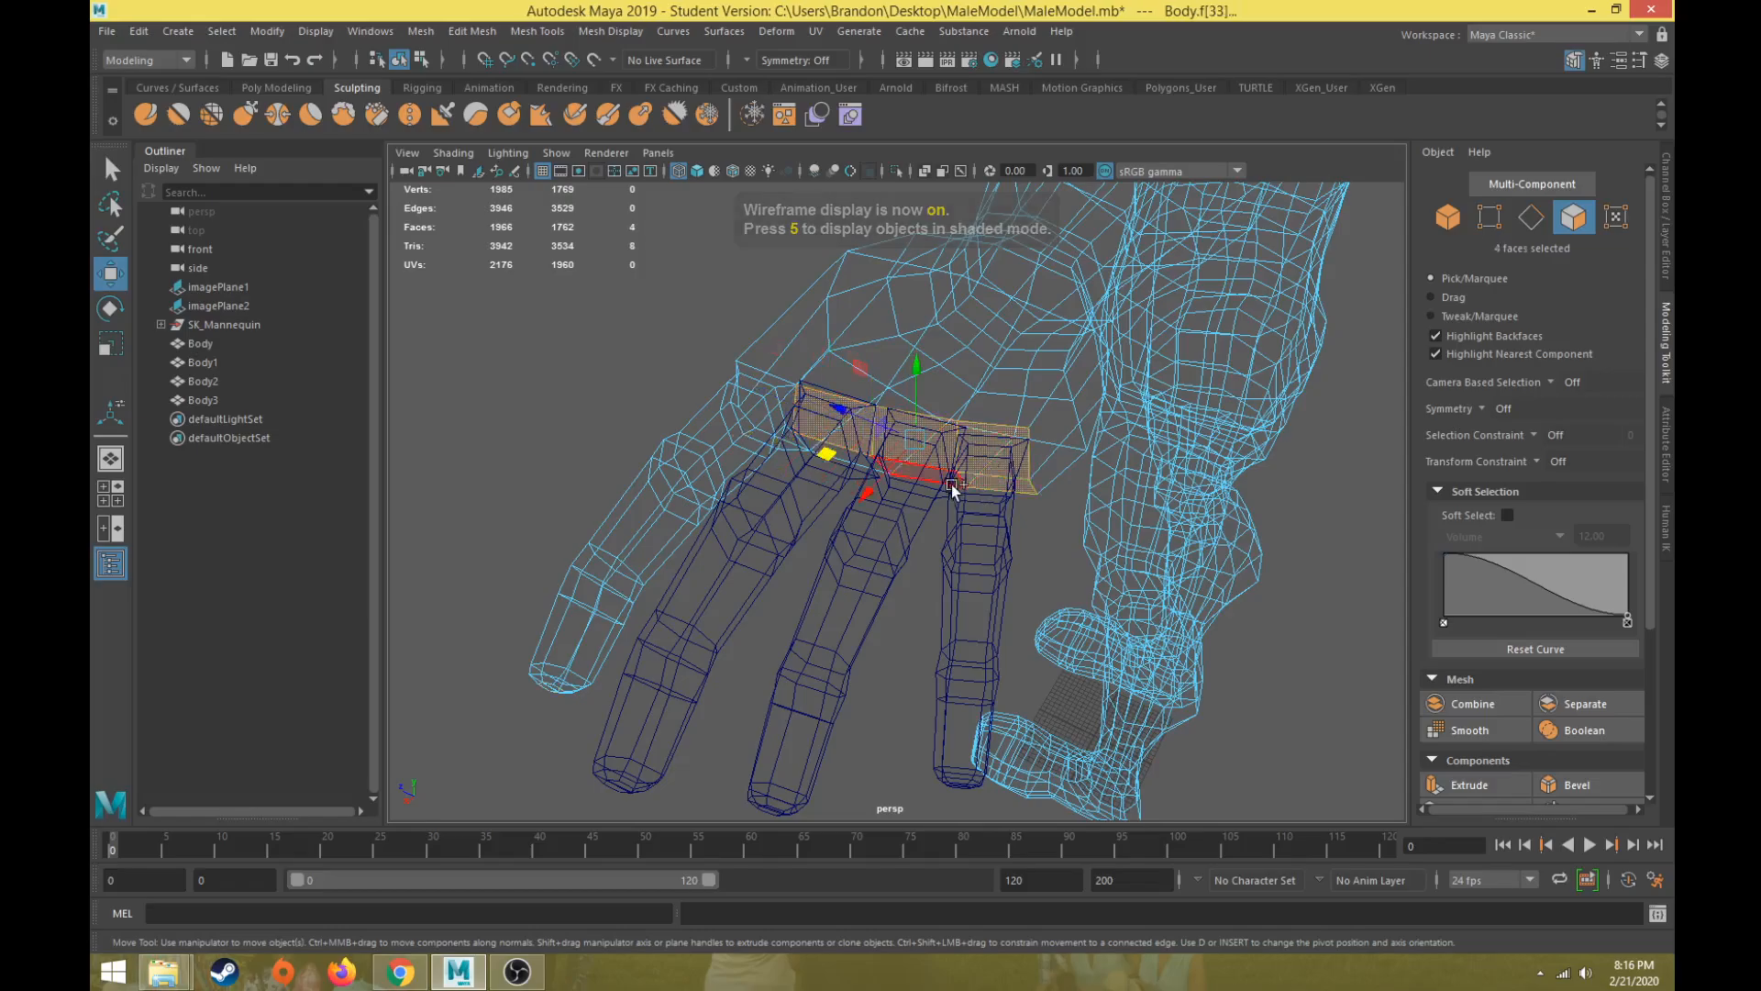
pyautogui.keyDown('shift'); pyautogui.click(848, 459); pyautogui.keyUp('shift')
pyautogui.moveTo(848, 459)
pyautogui.keyDown('alt'); pyautogui.mouseDown()
pyautogui.moveTo(955, 529)
pyautogui.moveTo(863, 503)
pyautogui.moveTo(887, 520)
pyautogui.moveTo(955, 464)
pyautogui.moveTo(904, 538)
pyautogui.moveTo(881, 521)
pyautogui.mouseUp(); pyautogui.keyUp('alt')
pyautogui.press('4')
pyautogui.press('5')
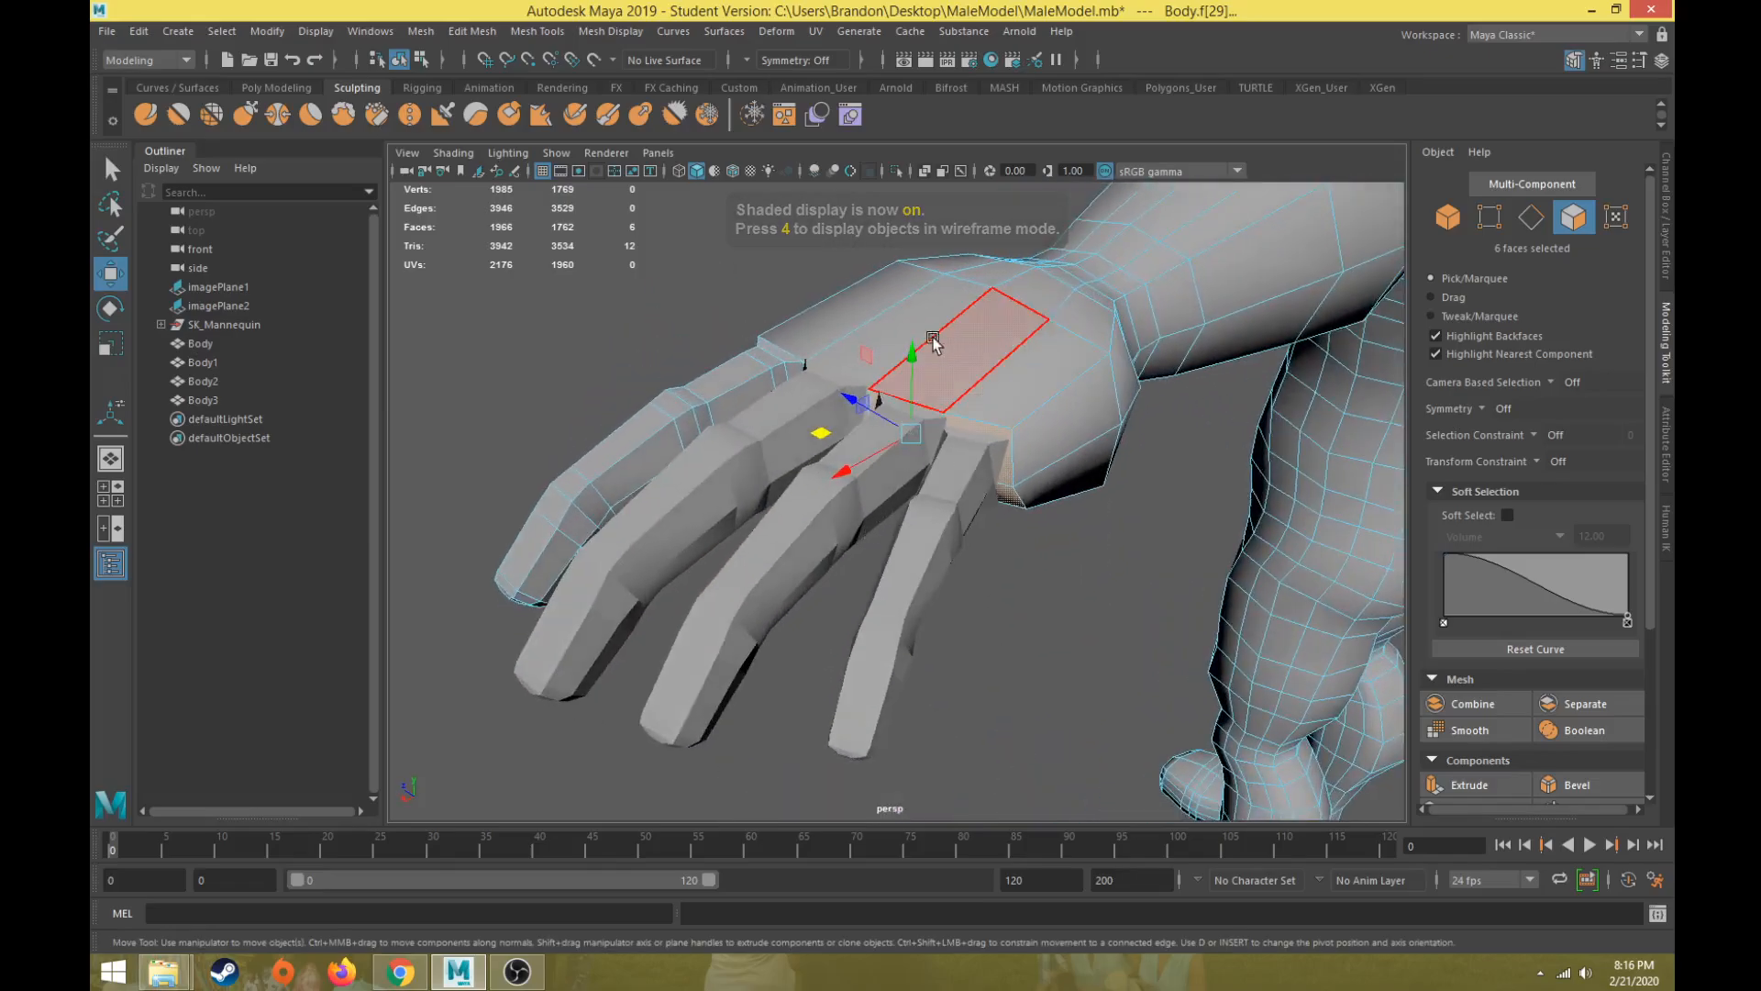
pyautogui.moveTo(908, 331)
pyautogui.keyDown('alt'); pyautogui.mouseDown()
pyautogui.moveTo(859, 437)
pyautogui.moveTo(743, 480)
pyautogui.mouseUp(); pyautogui.keyUp('alt')
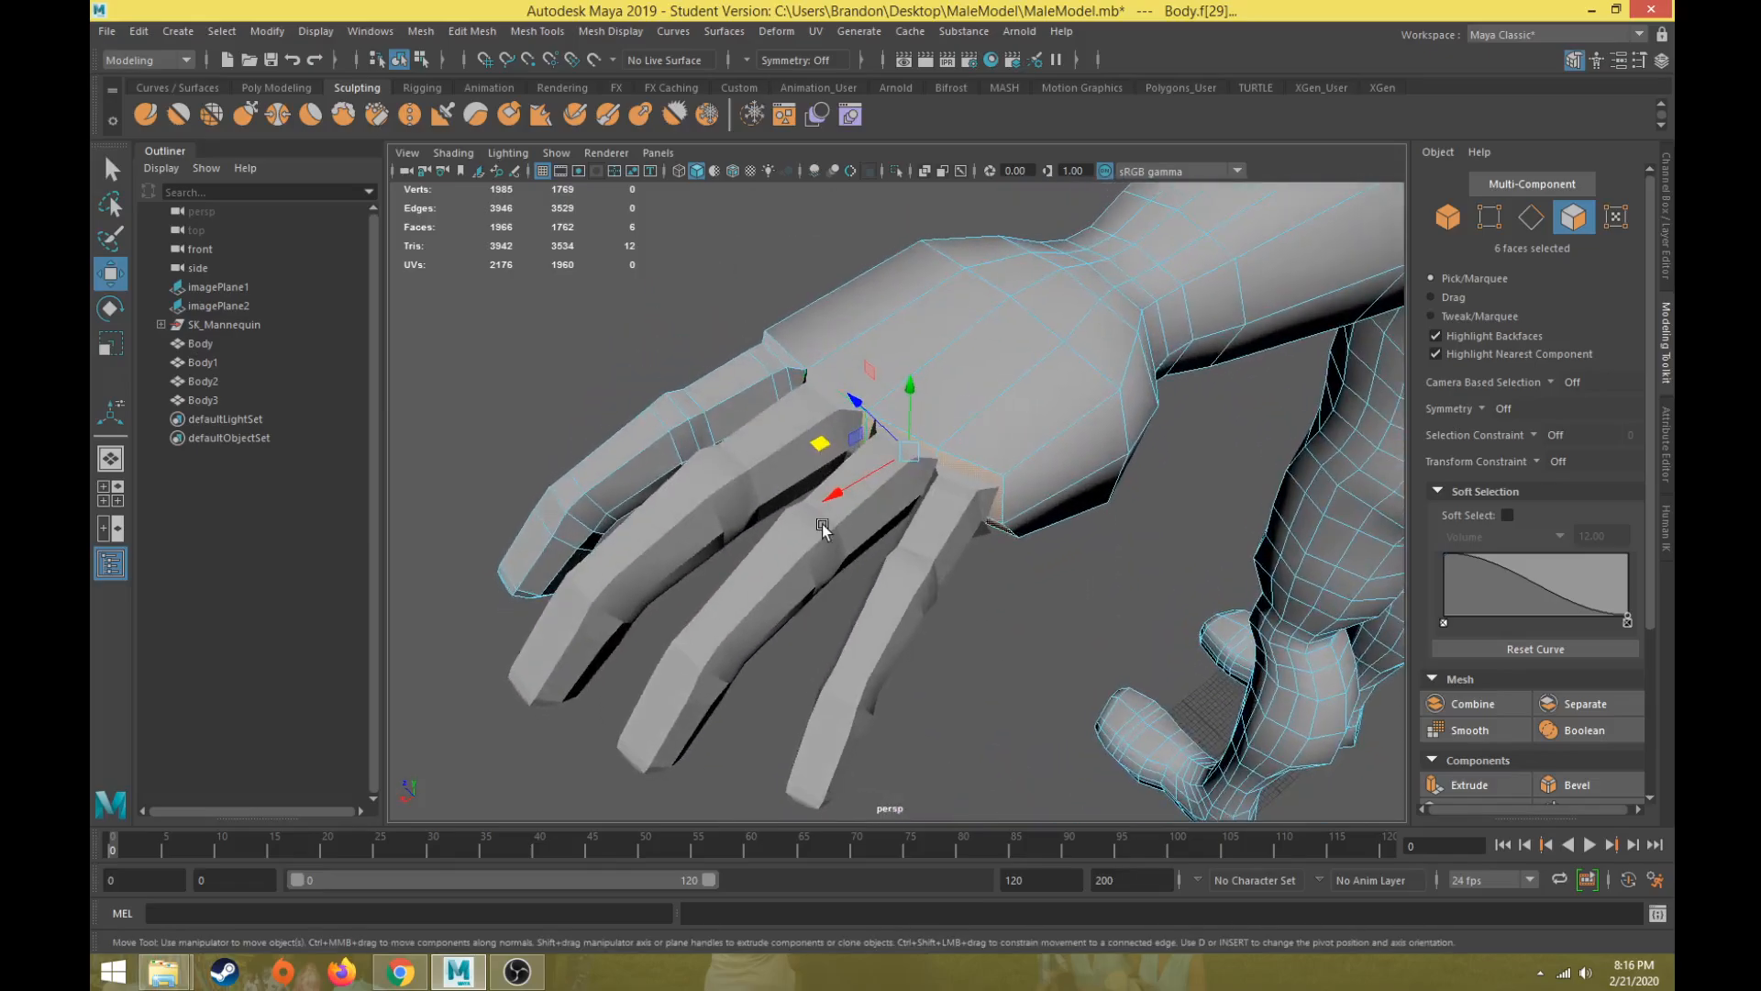
pyautogui.press('Delete')
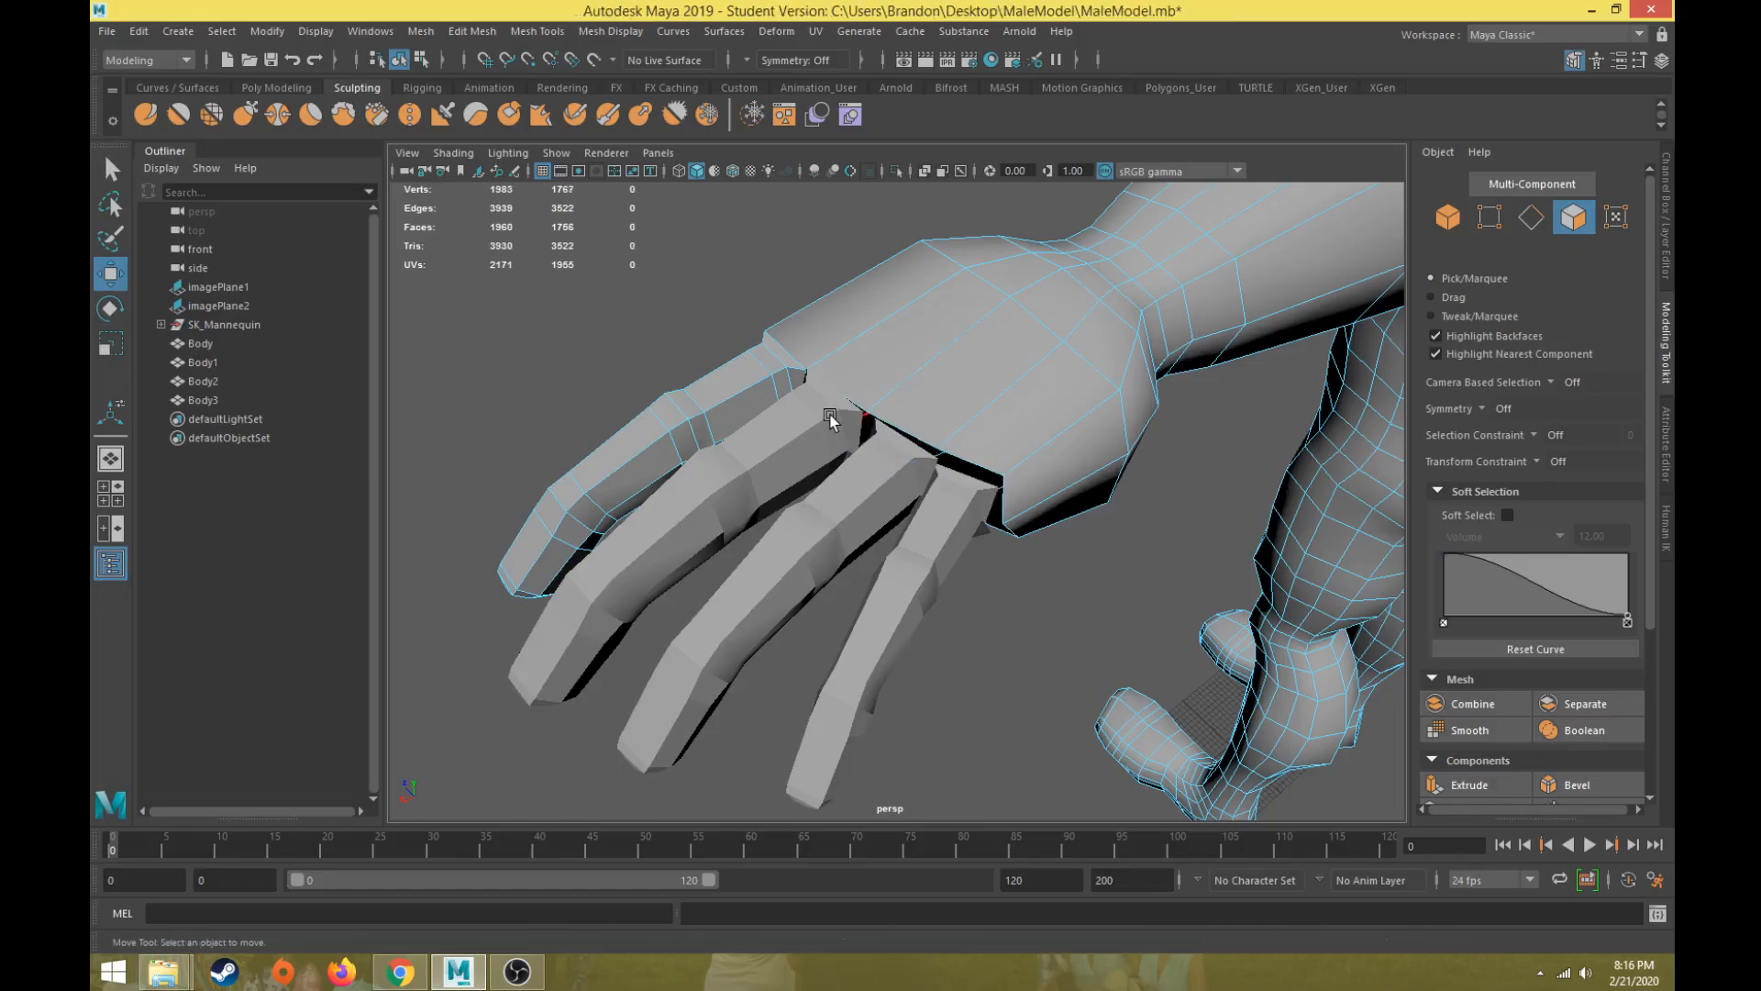
pyautogui.moveTo(884, 345); pyautogui.dragTo(961, 314, button='right')
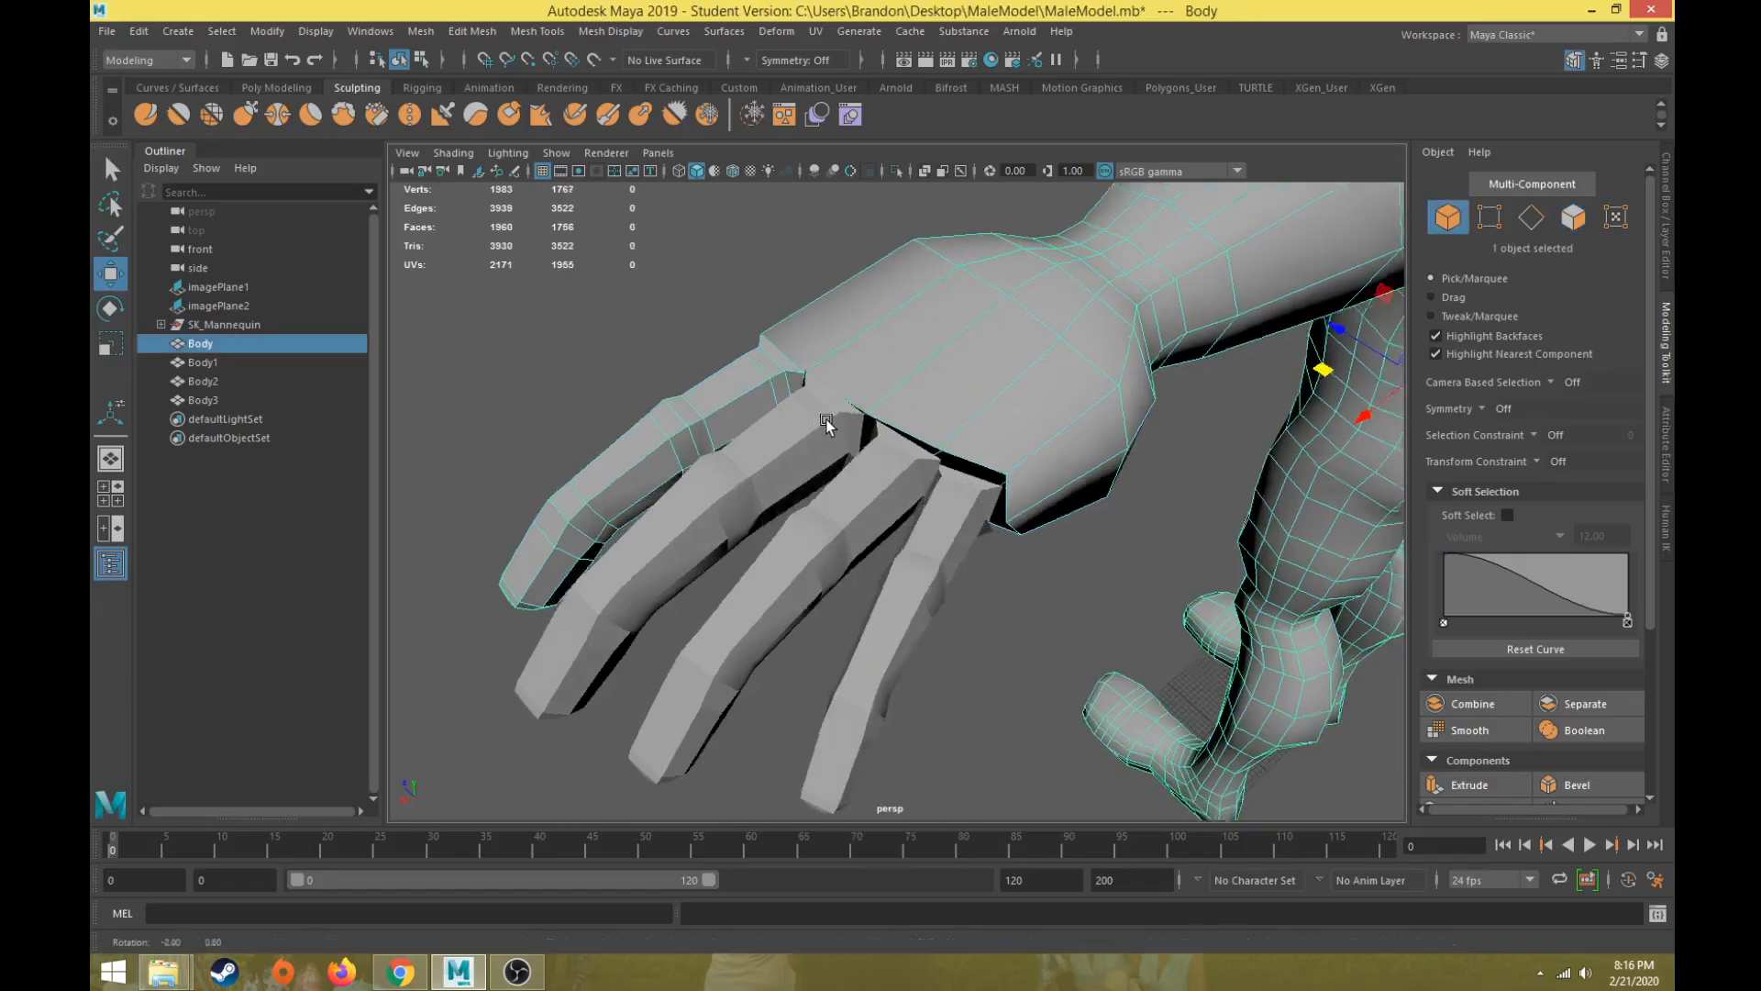
# Step: Select the Body mesh together with the three separate fingers and combine them into a single mesh
pyautogui.keyDown('alt'); pyautogui.moveTo(827, 424); pyautogui.dragTo(797, 487); pyautogui.keyUp('alt')
pyautogui.keyDown('shift'); pyautogui.click(782, 480); pyautogui.keyUp('shift')
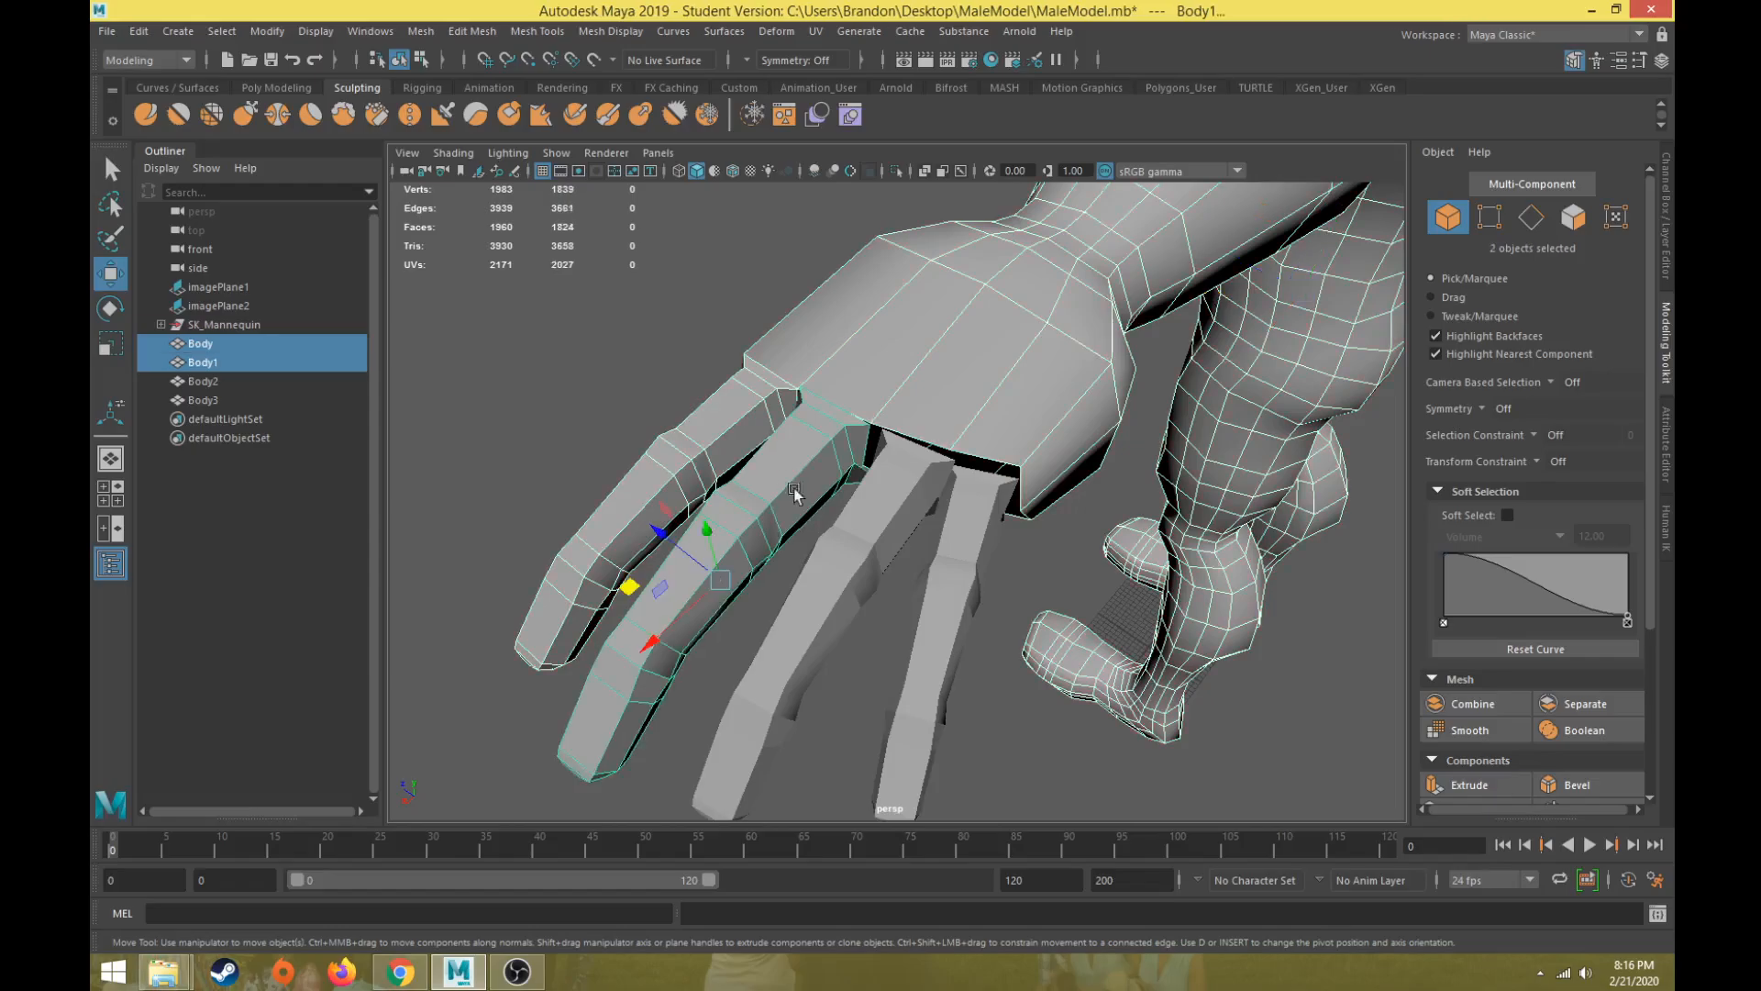
pyautogui.keyDown('shift'); pyautogui.click(855, 543); pyautogui.keyUp('shift')
pyautogui.keyDown('shift'); pyautogui.click(952, 557); pyautogui.keyUp('shift')
pyautogui.scroll(-5, 950, 558)
pyautogui.scroll(3, 939, 551)
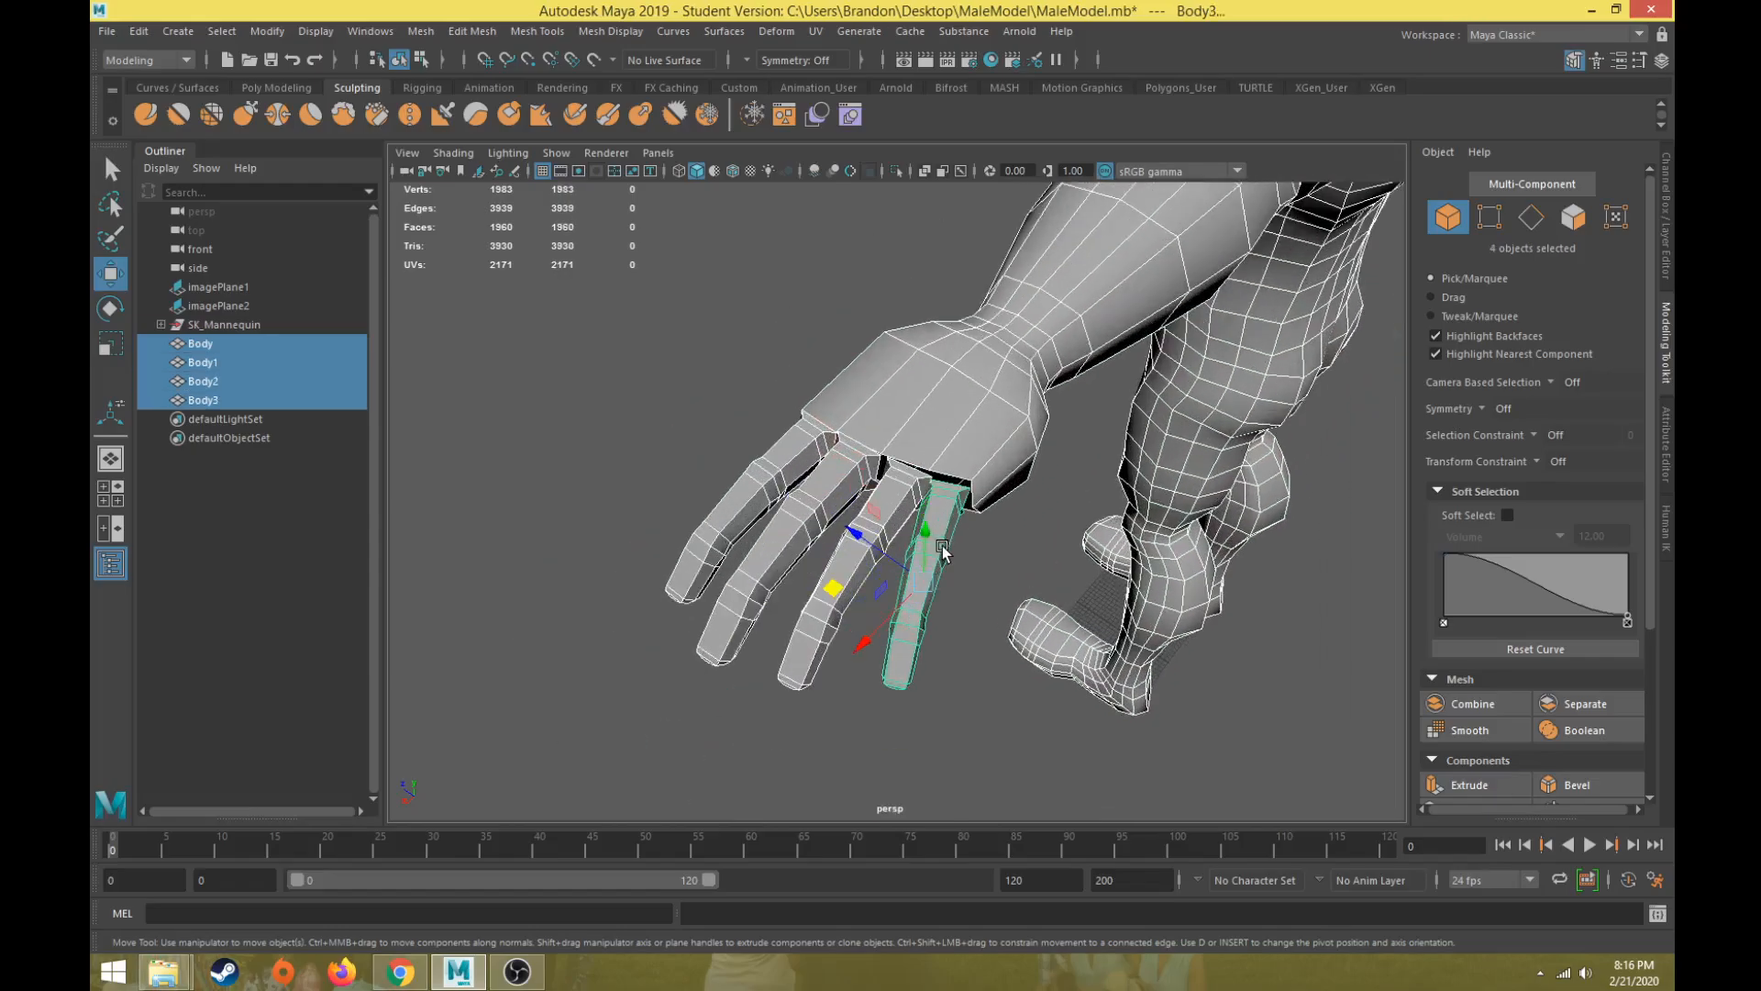
pyautogui.keyDown('alt'); pyautogui.moveTo(951, 534); pyautogui.dragTo(972, 525); pyautogui.keyUp('alt')
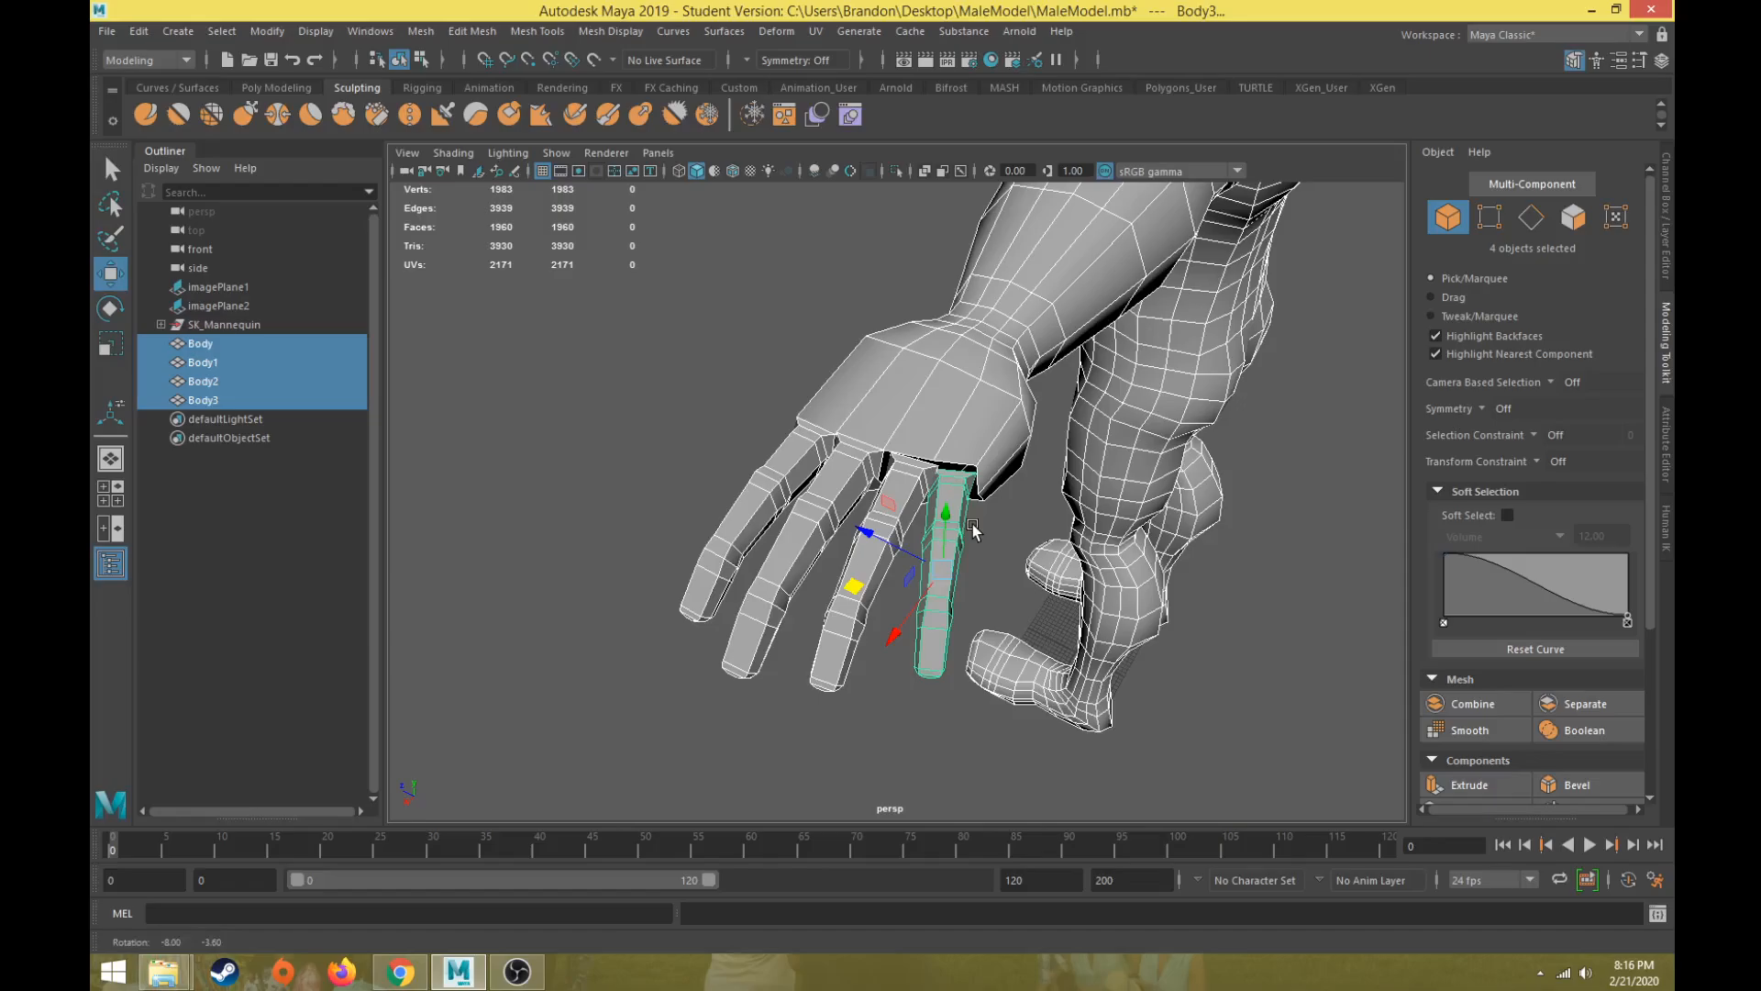
pyautogui.click(1436, 492)
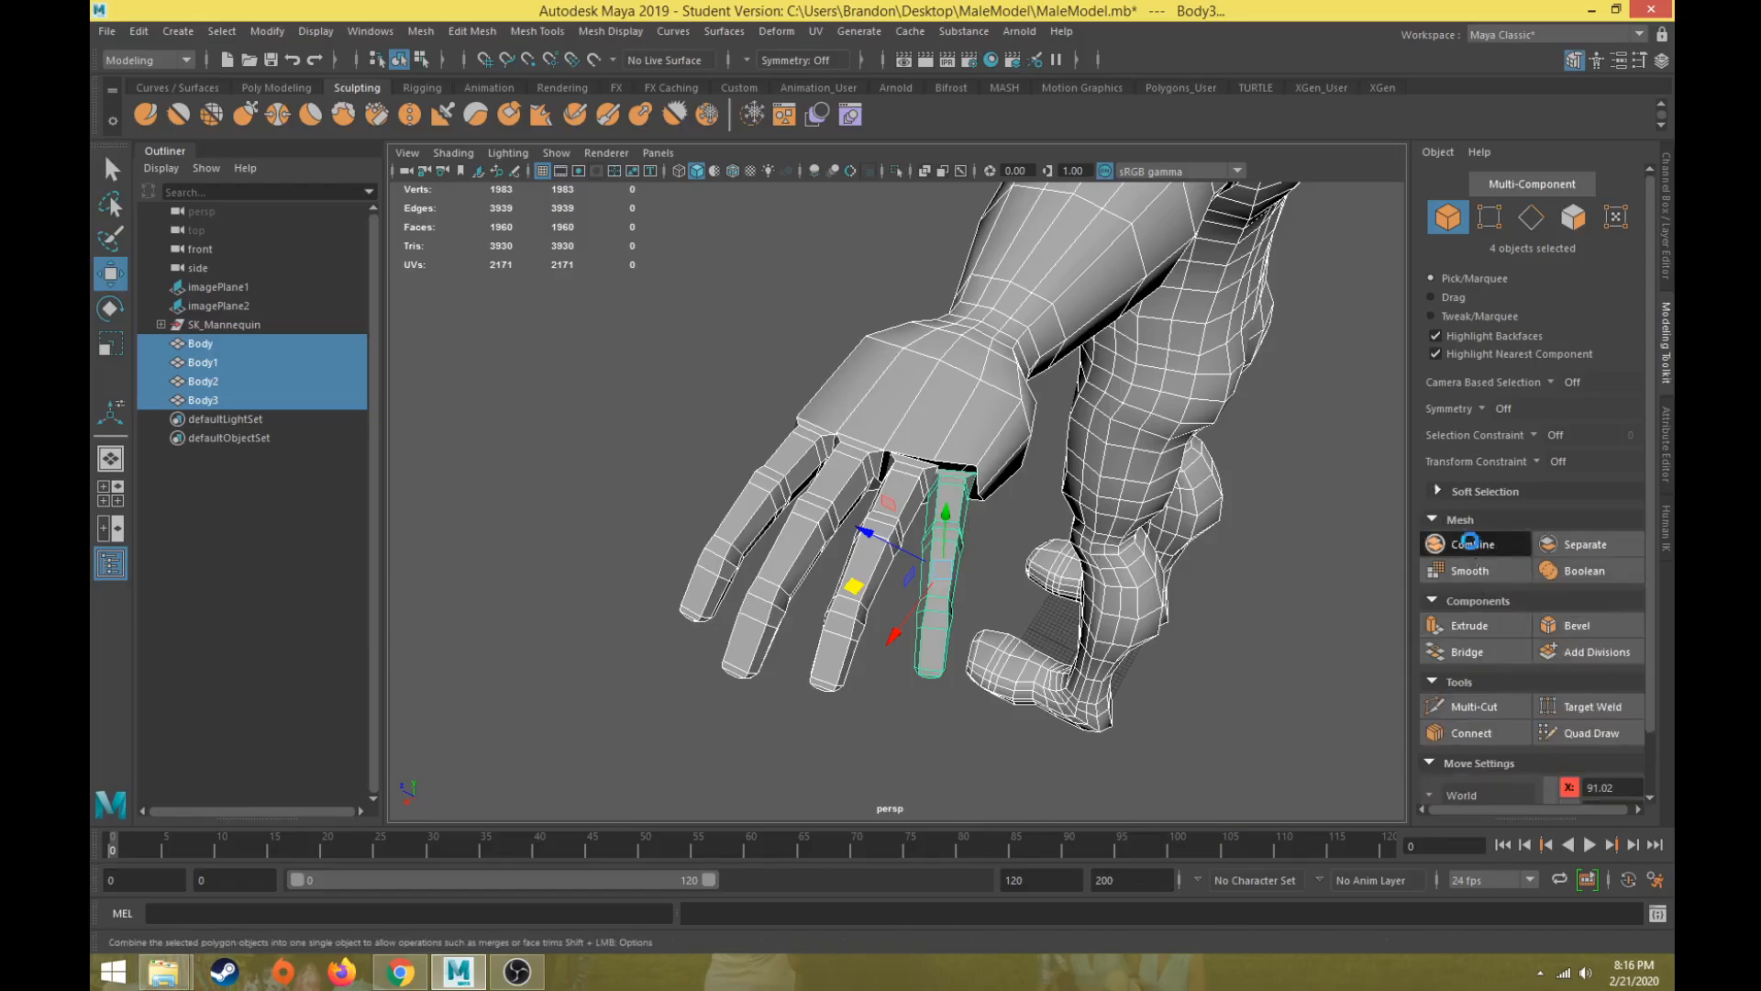
pyautogui.click(1470, 542)
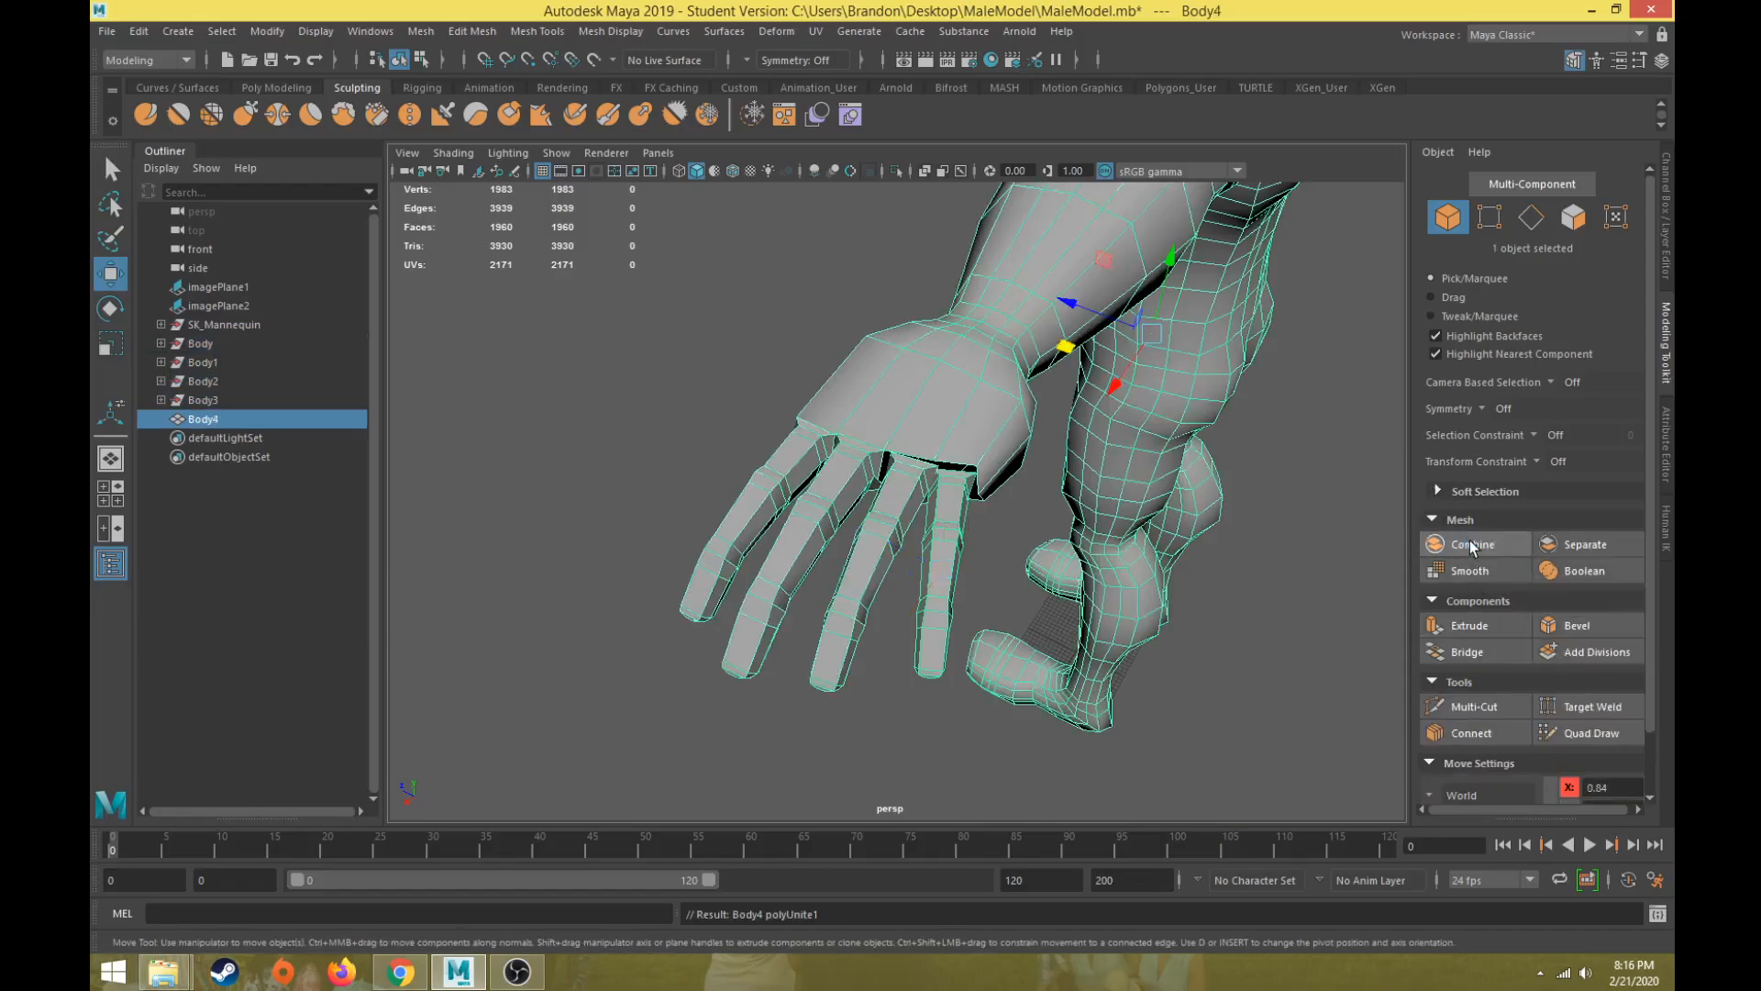
pyautogui.click(206, 418)
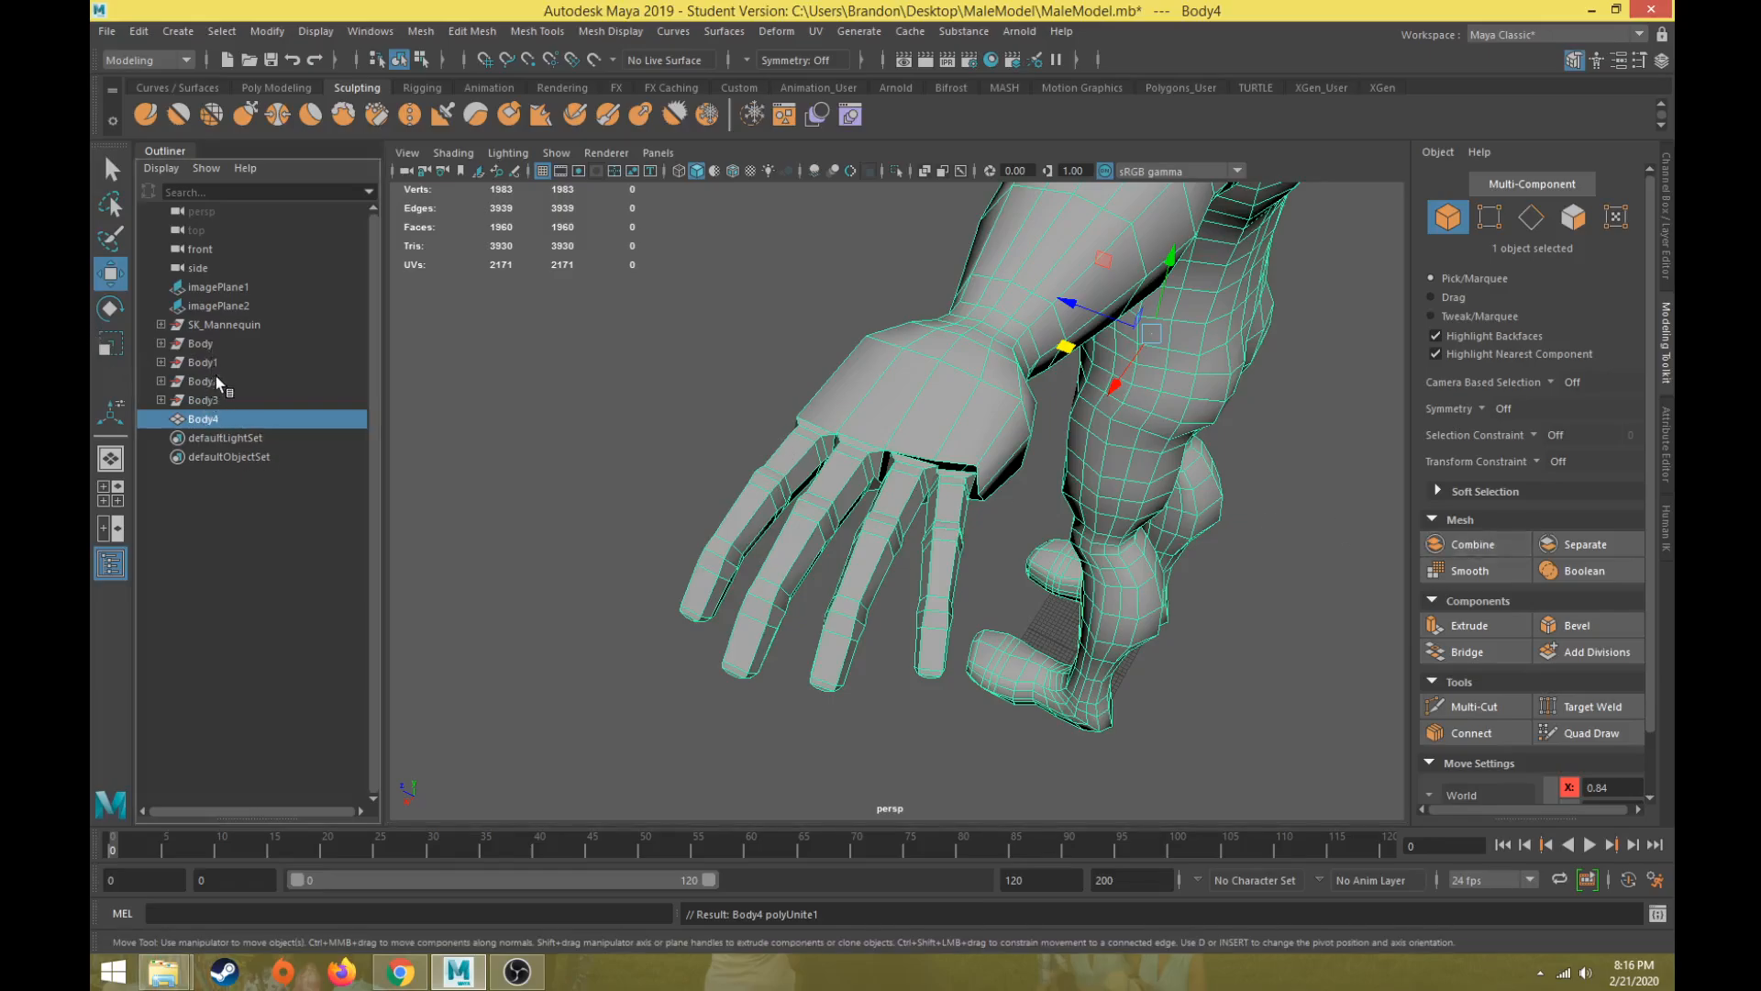
# Step: Use Target Weld to merge the little finger's base vertices into the outer end of the palm
pyautogui.scroll(3, 1174, 558)
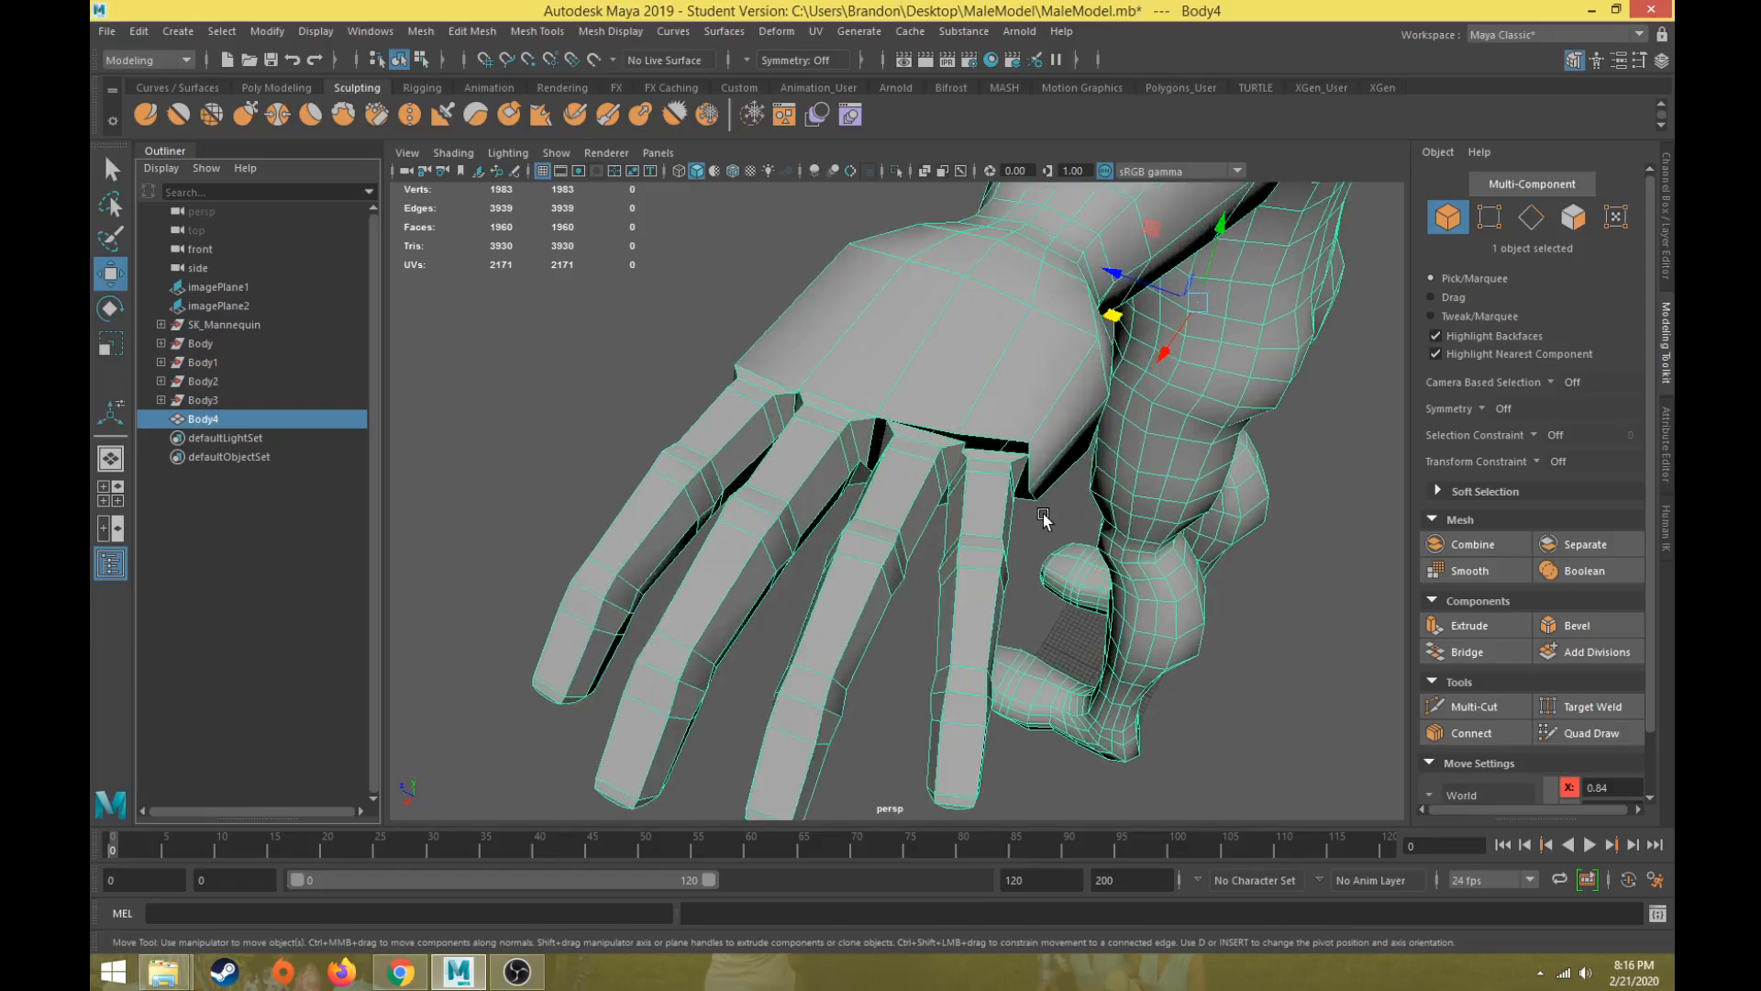
pyautogui.keyDown('alt'); pyautogui.moveTo(1042, 514); pyautogui.dragTo(958, 518); pyautogui.keyUp('alt')
pyautogui.keyDown('alt'); pyautogui.moveTo(1015, 550); pyautogui.dragTo(1036, 476, button='middle'); pyautogui.keyUp('alt')
pyautogui.moveTo(1037, 476)
pyautogui.keyDown('alt'); pyautogui.mouseDown()
pyautogui.moveTo(1054, 452)
pyautogui.moveTo(1002, 440)
pyautogui.moveTo(1020, 478)
pyautogui.mouseUp(); pyautogui.keyUp('alt')
pyautogui.click(1608, 734)
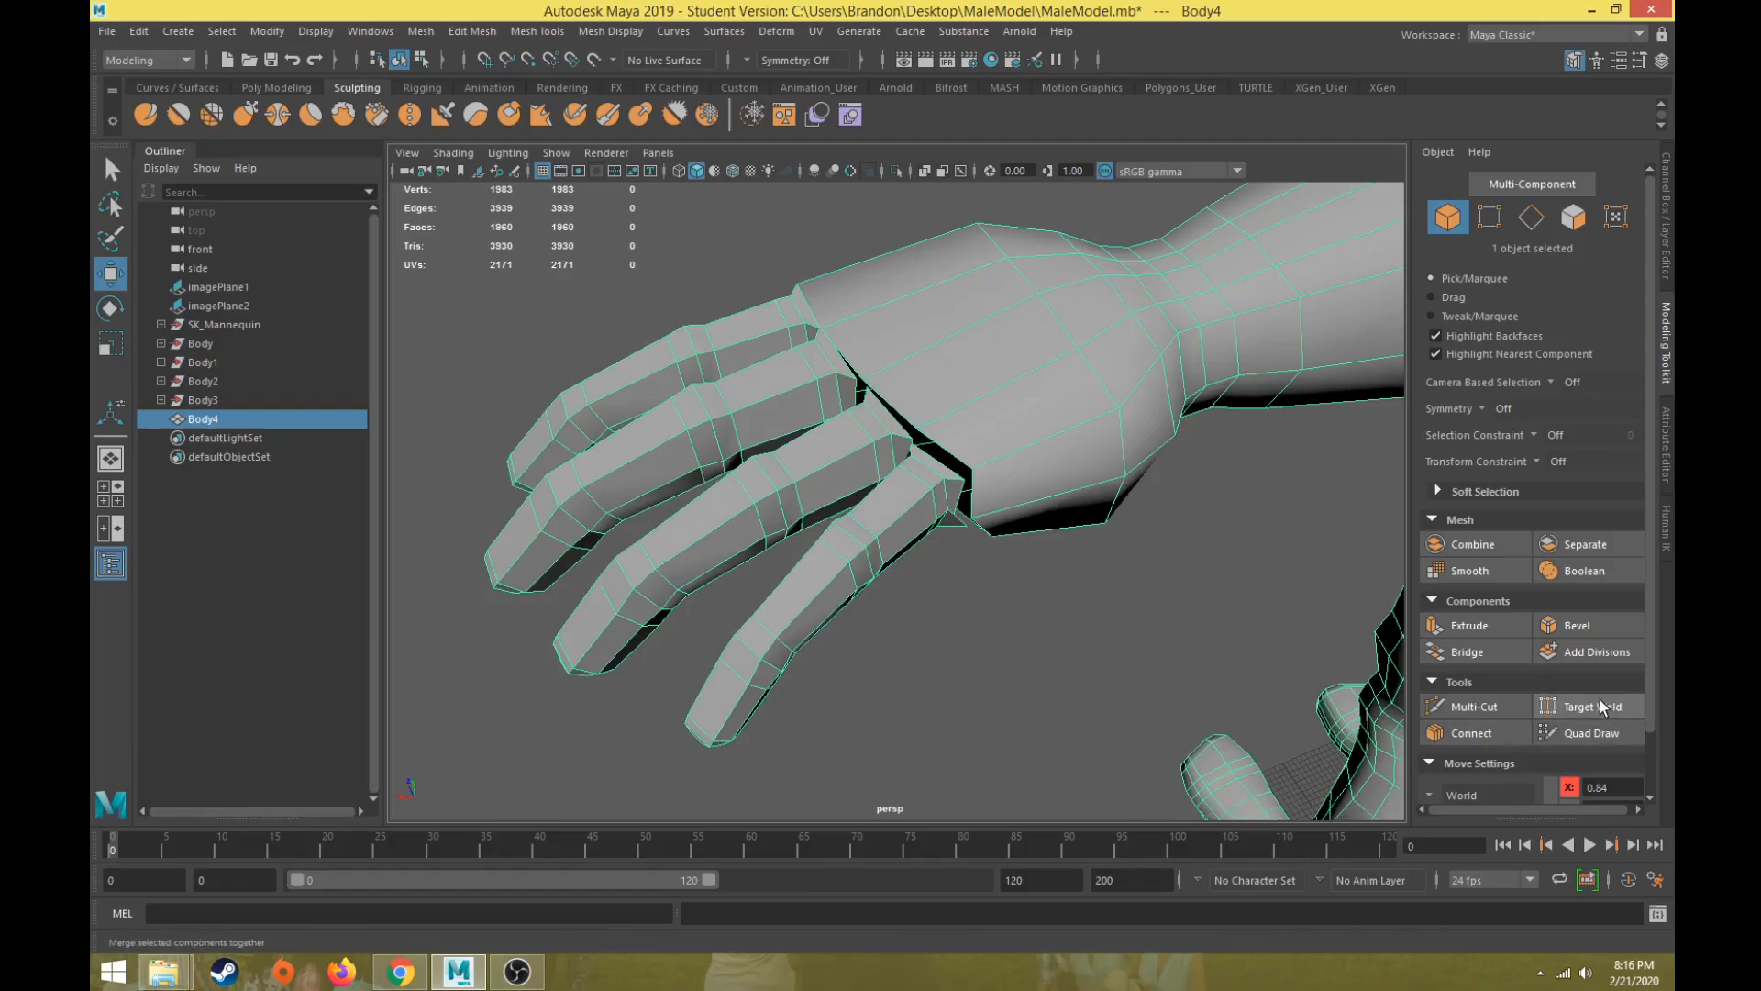
pyautogui.scroll(4, 841, 504)
pyautogui.scroll(4, 761, 550)
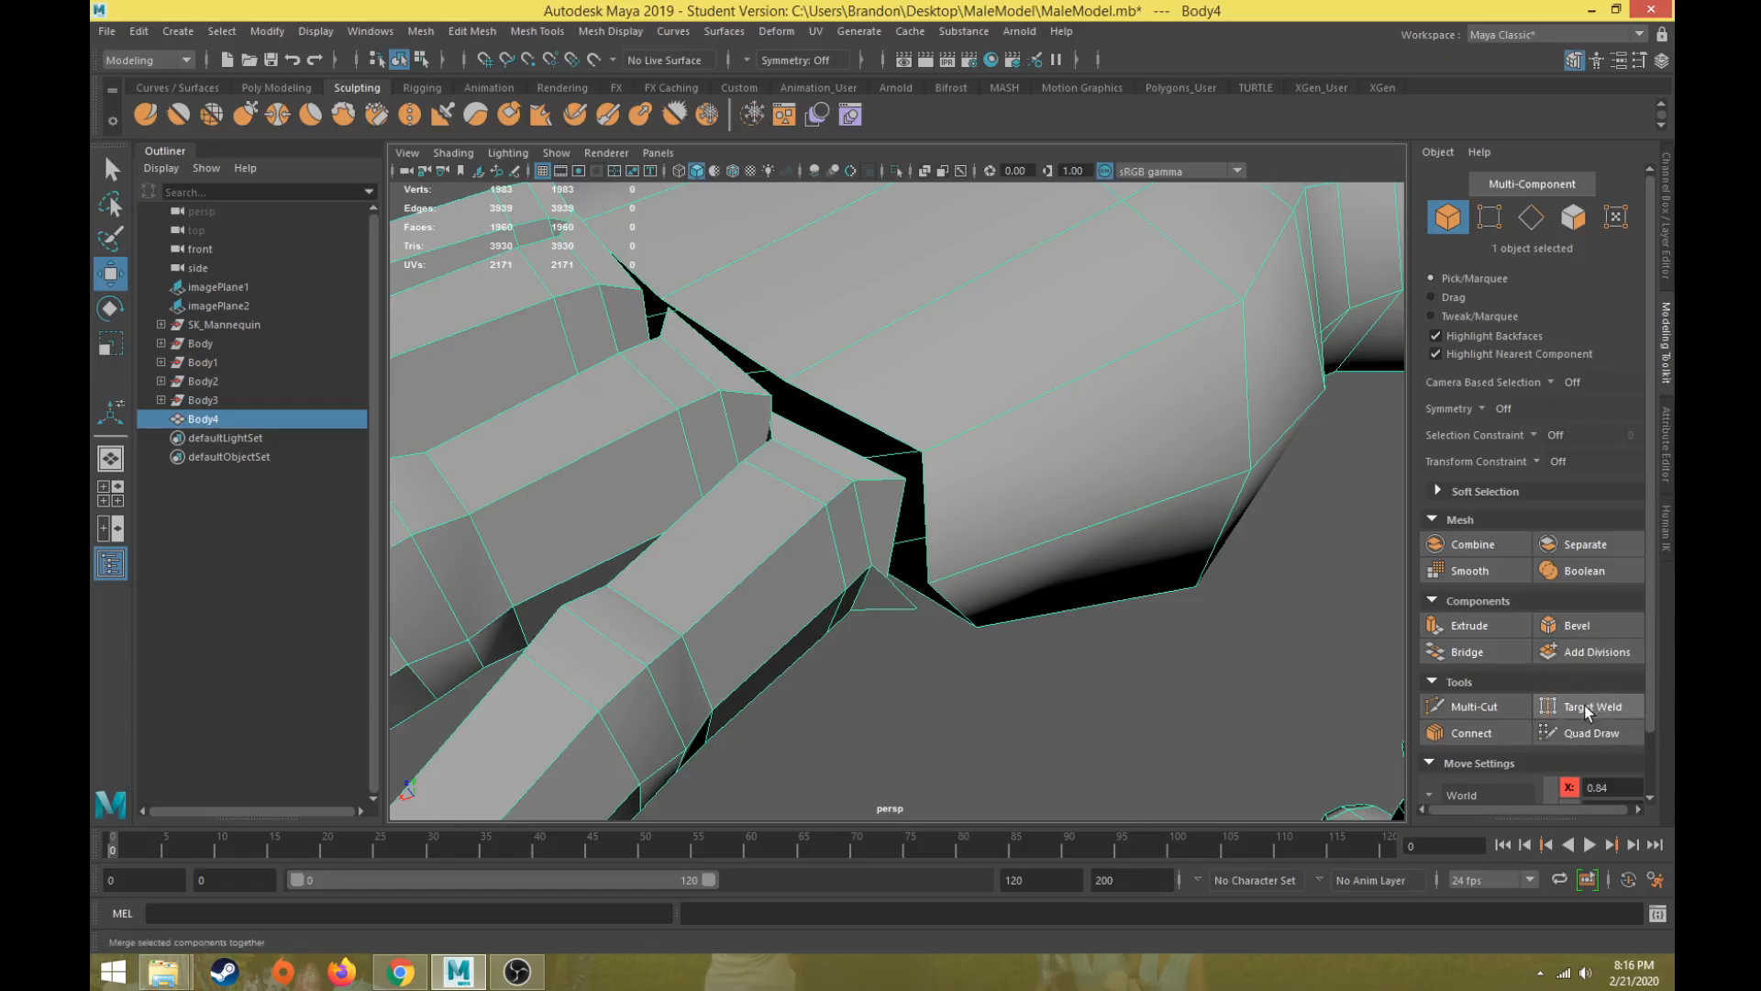
pyautogui.click(1585, 708)
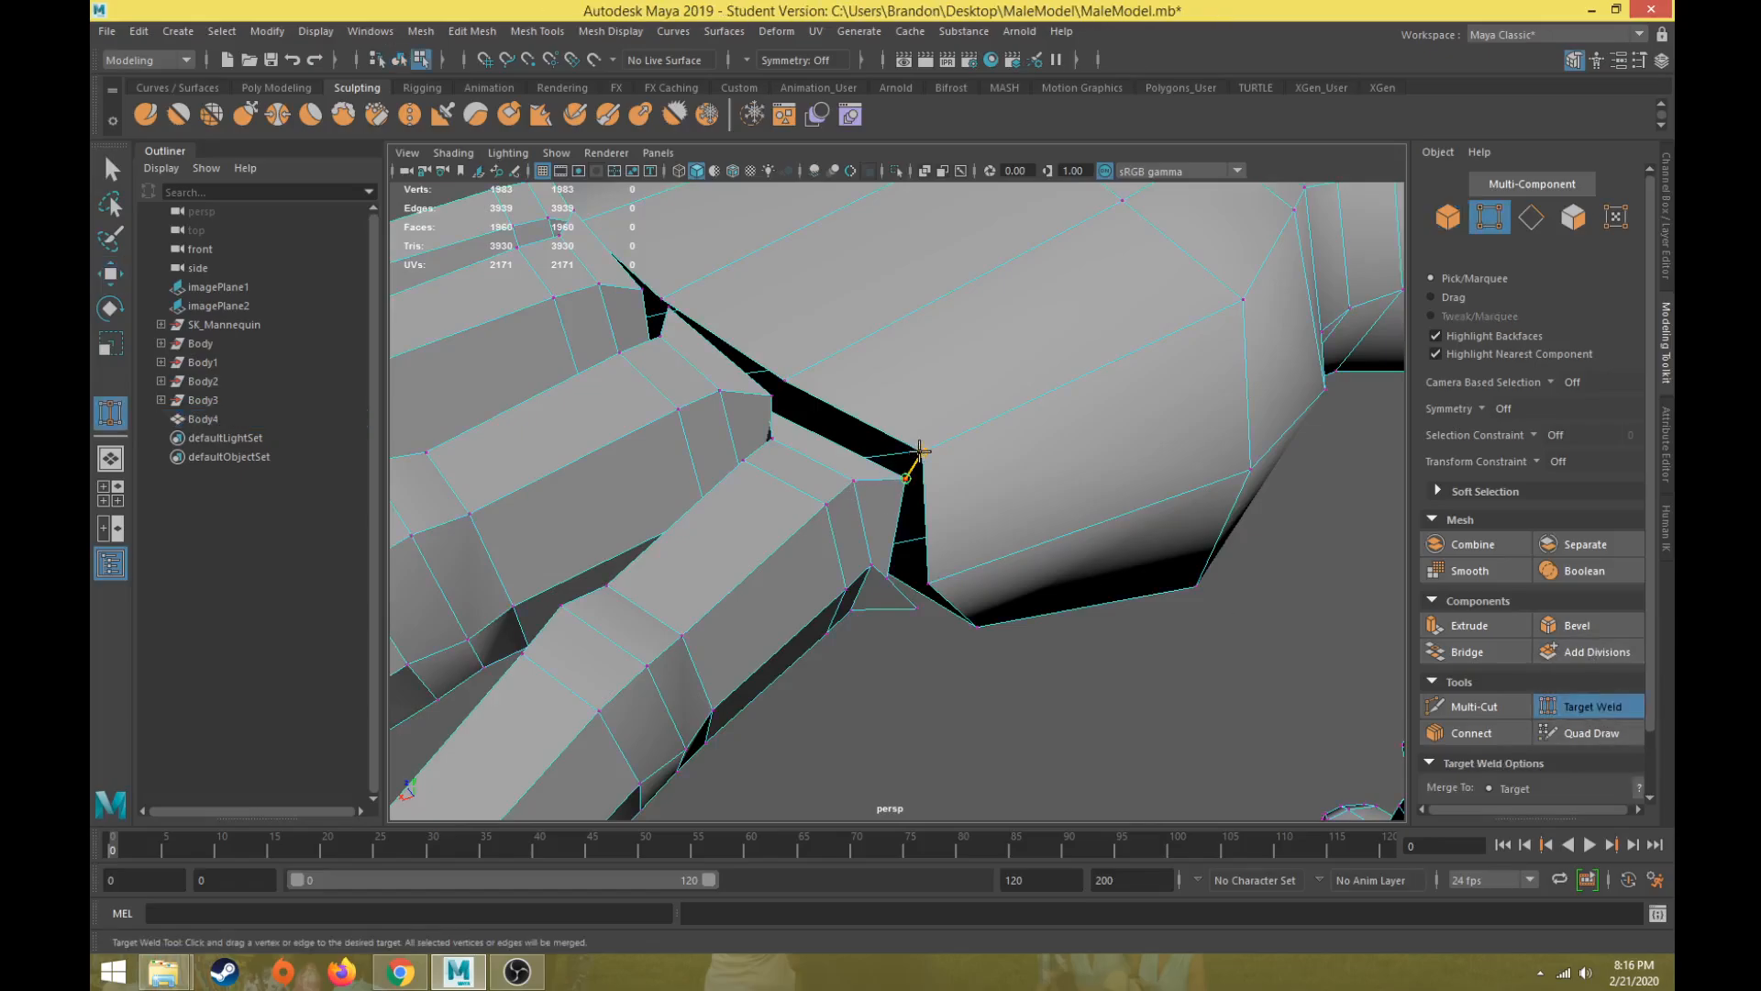
pyautogui.moveTo(920, 450)
pyautogui.mouseDown()
pyautogui.moveTo(883, 472)
pyautogui.moveTo(922, 479)
pyautogui.mouseUp()
pyautogui.keyDown('alt'); pyautogui.moveTo(922, 479); pyautogui.dragTo(857, 343); pyautogui.keyUp('alt')
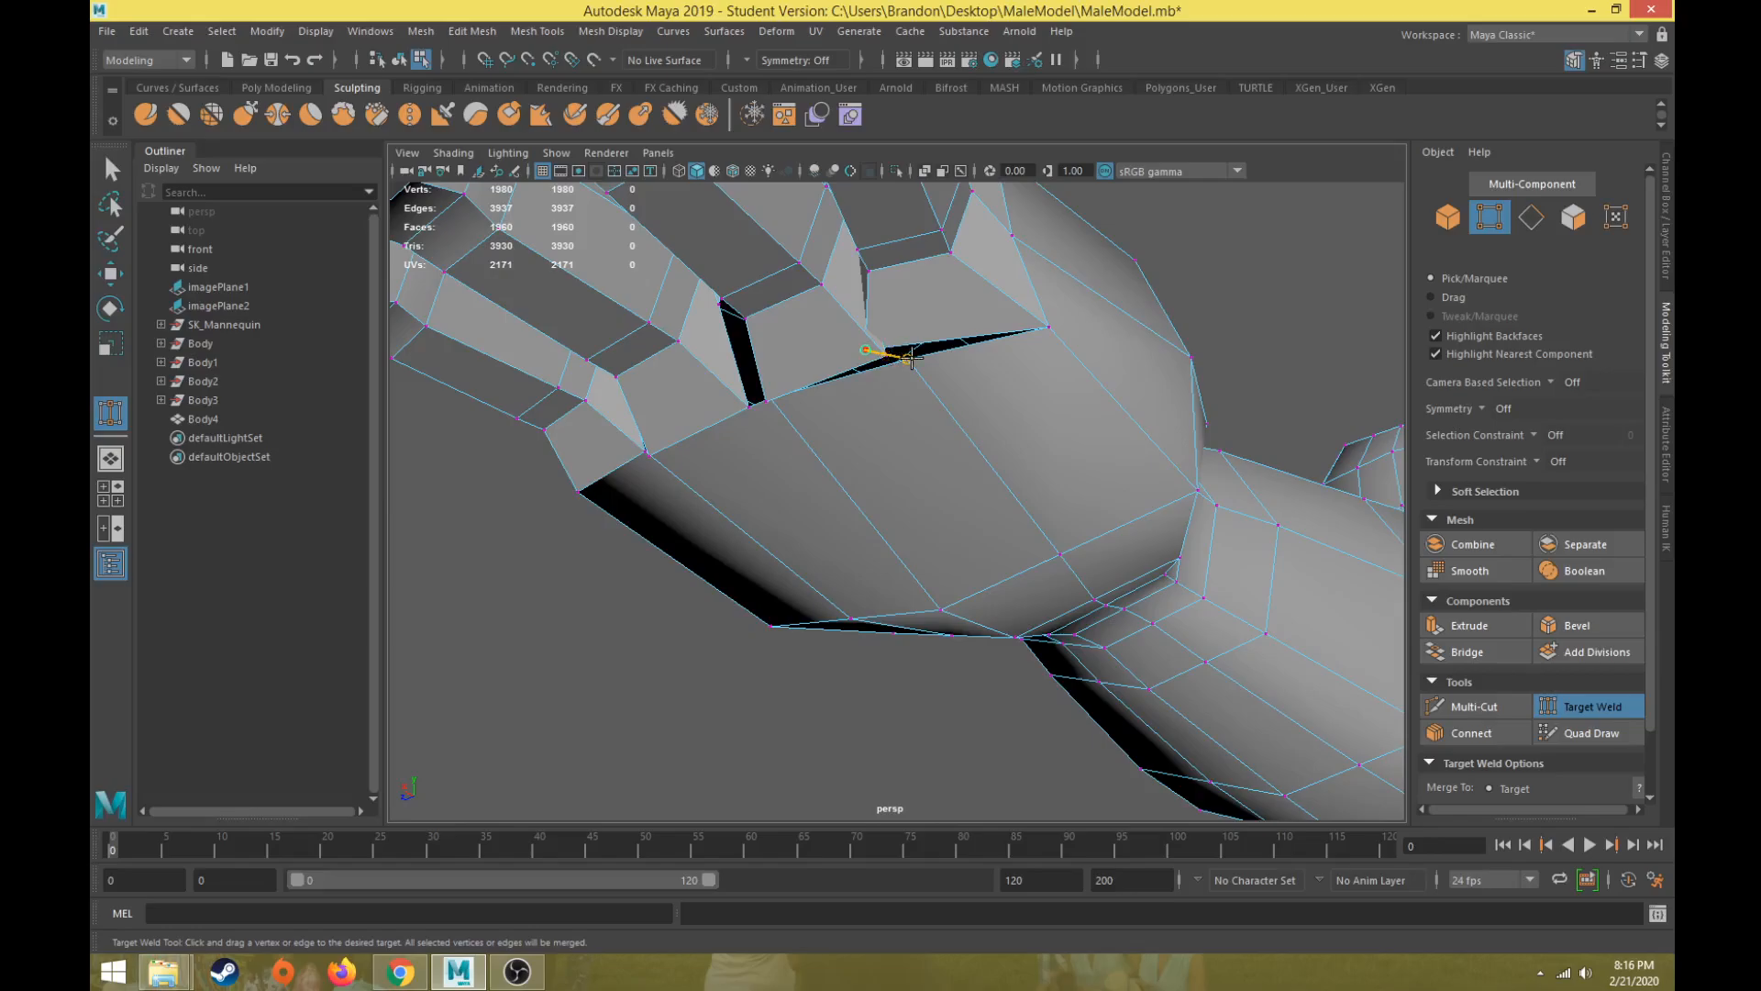
# Step: Weld the base vertices of the ring and middle fingers to the palm edge, using wireframe display to find overlapping points
pyautogui.moveTo(911, 358); pyautogui.dragTo(965, 524)
pyautogui.press('4')
pyautogui.keyDown('alt'); pyautogui.moveTo(930, 598); pyautogui.dragTo(932, 688); pyautogui.keyUp('alt')
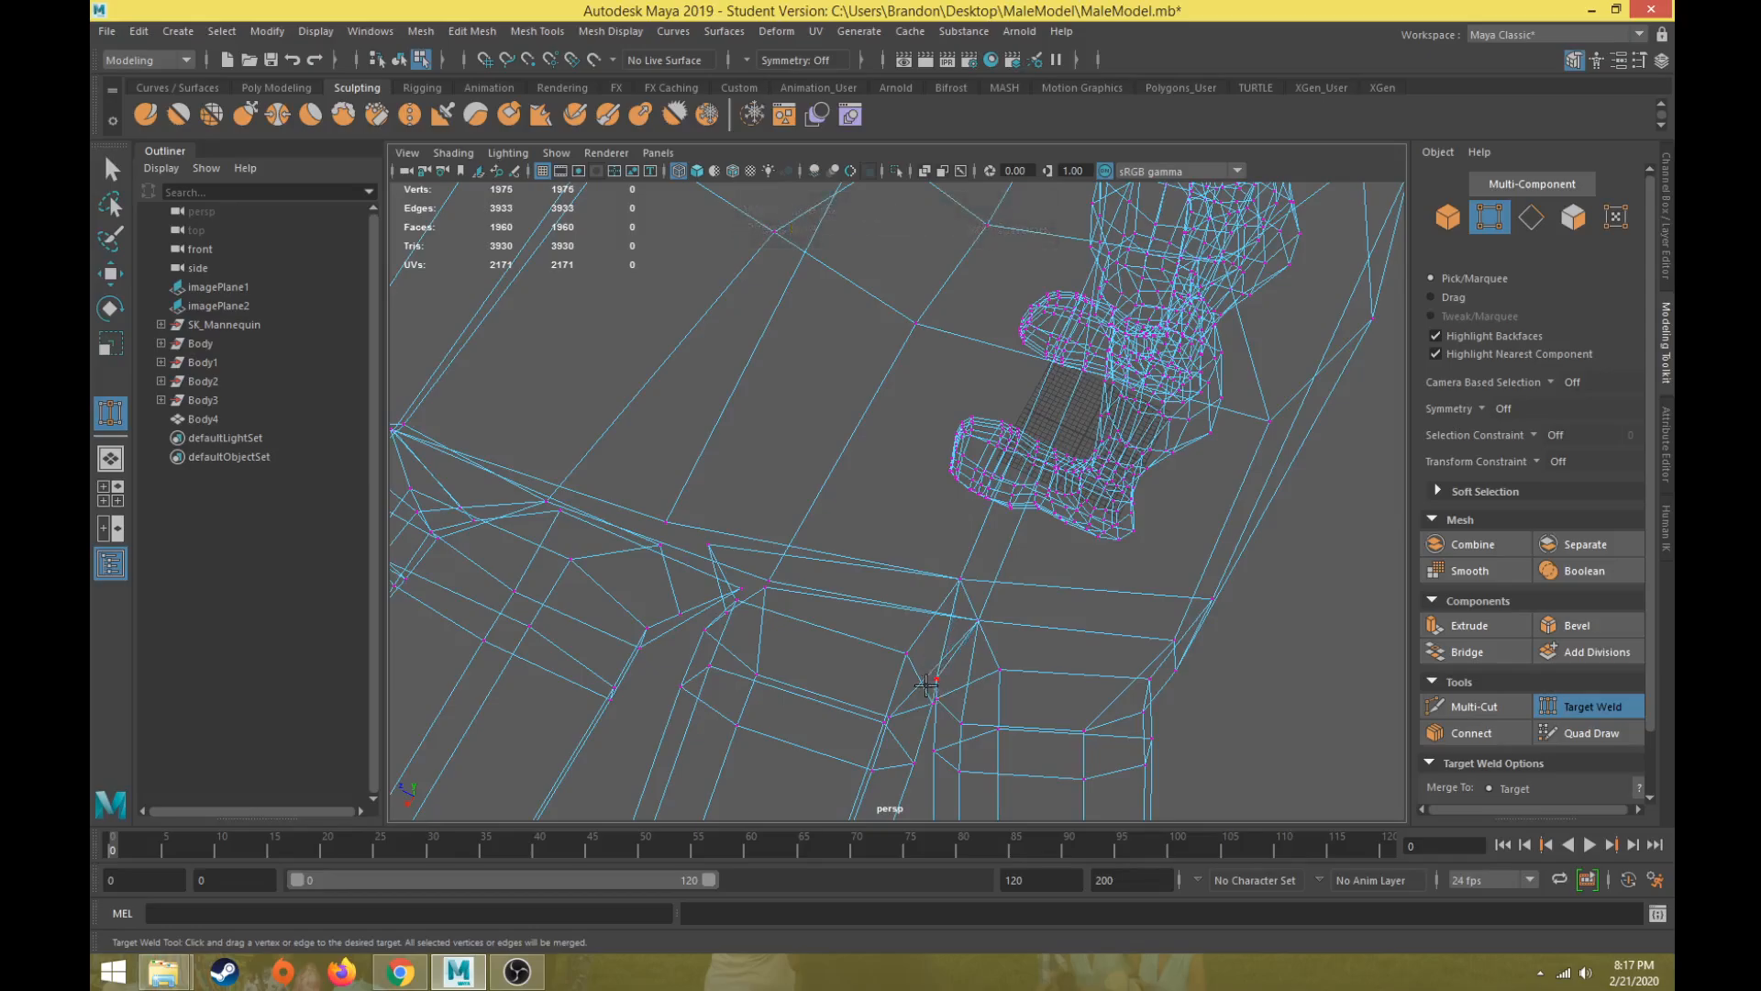
pyautogui.moveTo(943, 737)
pyautogui.keyDown('alt'); pyautogui.mouseDown()
pyautogui.moveTo(857, 708)
pyautogui.moveTo(897, 654)
pyautogui.moveTo(911, 681)
pyautogui.moveTo(884, 695)
pyautogui.moveTo(865, 642)
pyautogui.moveTo(767, 672)
pyautogui.moveTo(801, 661)
pyautogui.mouseUp(); pyautogui.keyUp('alt')
pyautogui.press('5')
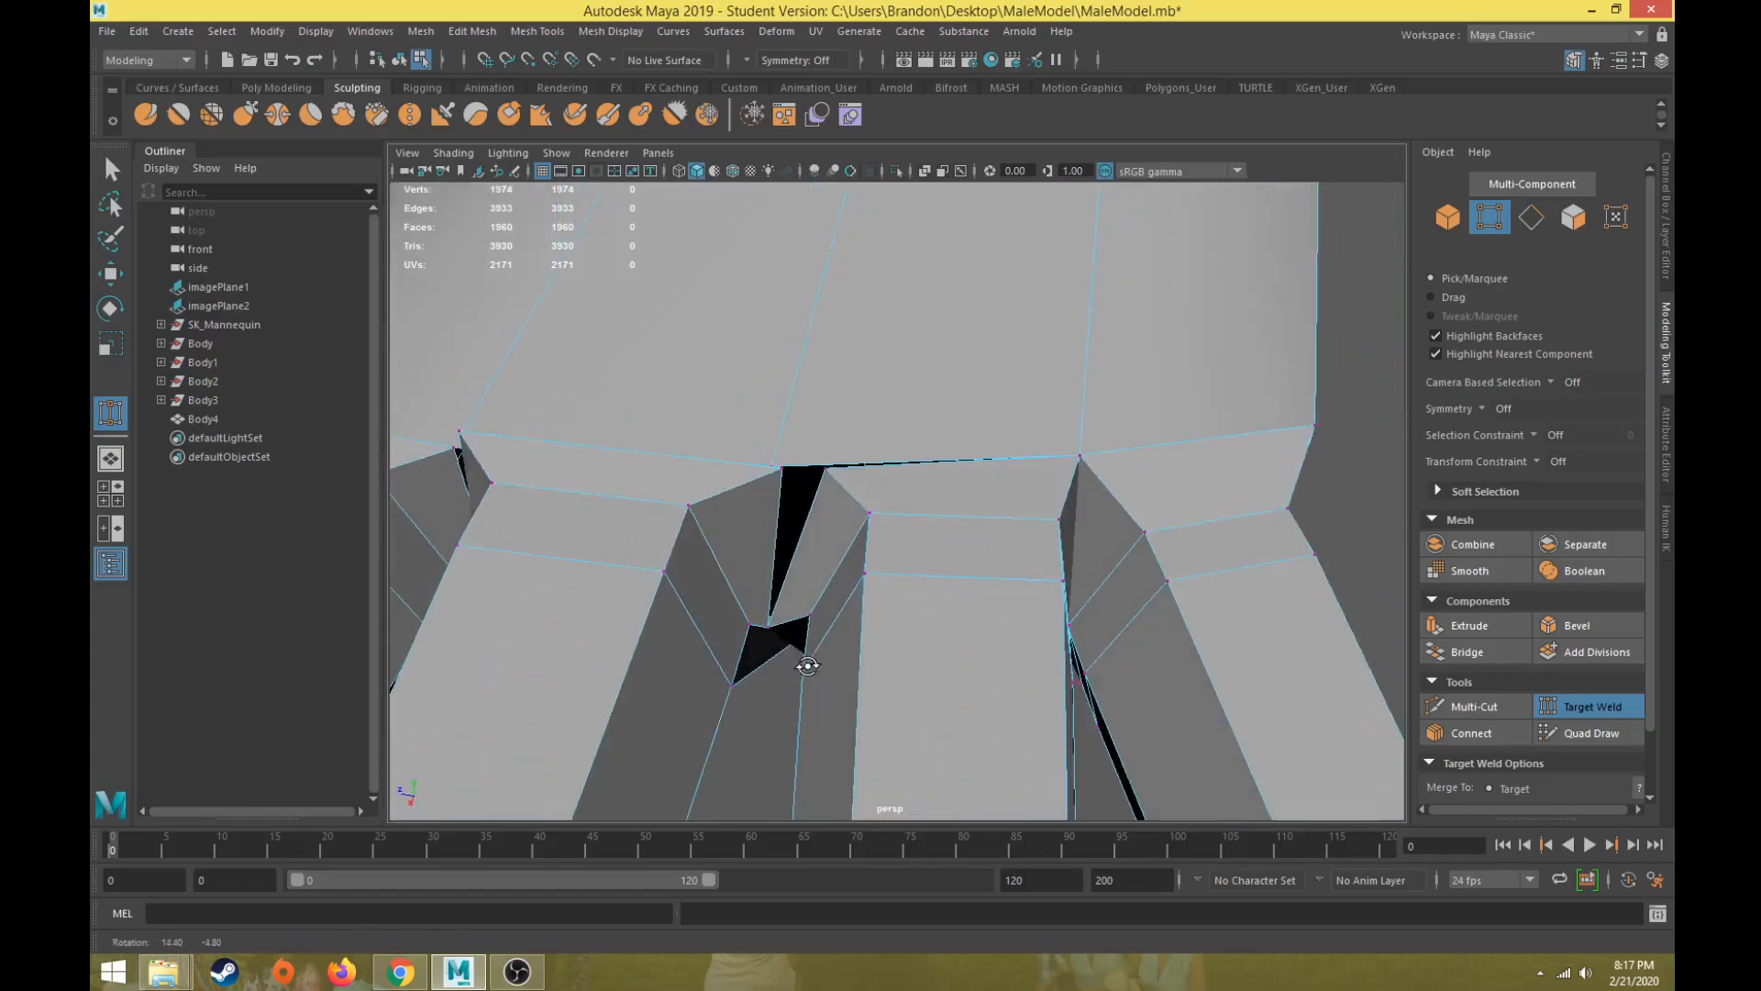
pyautogui.moveTo(762, 465)
pyautogui.mouseDown()
pyautogui.moveTo(831, 469)
pyautogui.moveTo(771, 466)
pyautogui.mouseUp()
pyautogui.keyDown('alt'); pyautogui.moveTo(794, 578); pyautogui.dragTo(814, 520); pyautogui.keyUp('alt')
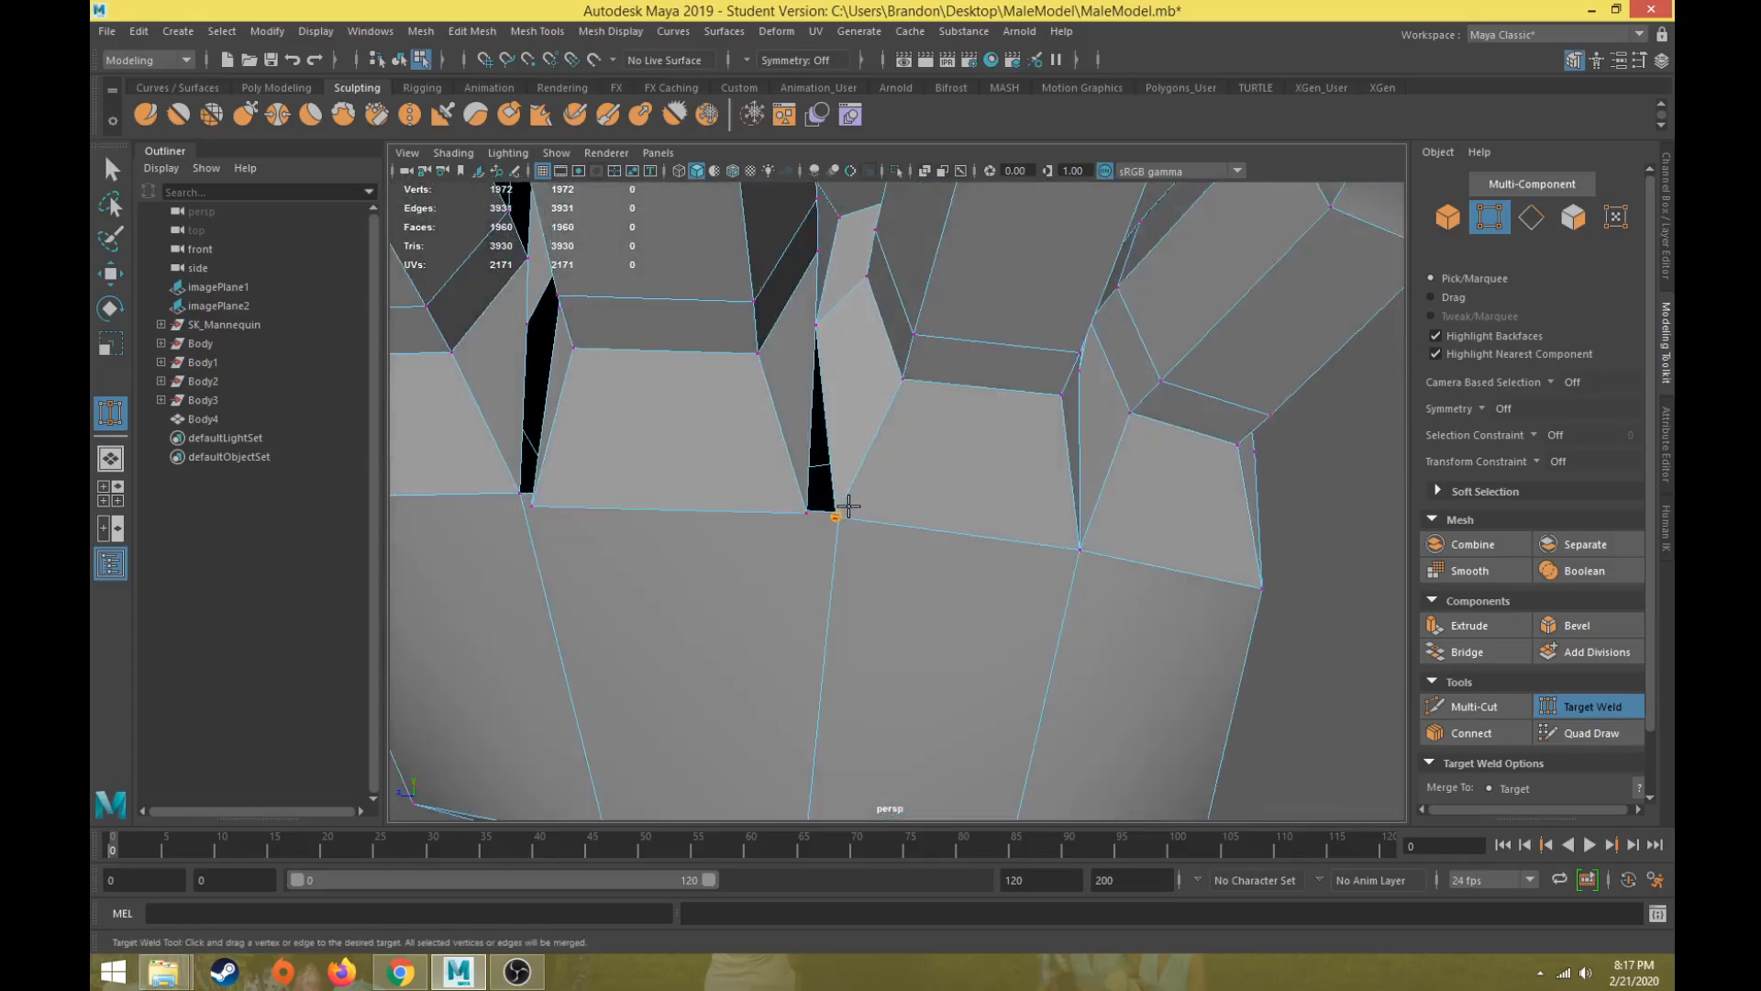
# Step: Weld the remaining loose vertices between the finger bases on the palm side and the back of the hand
pyautogui.press('4')
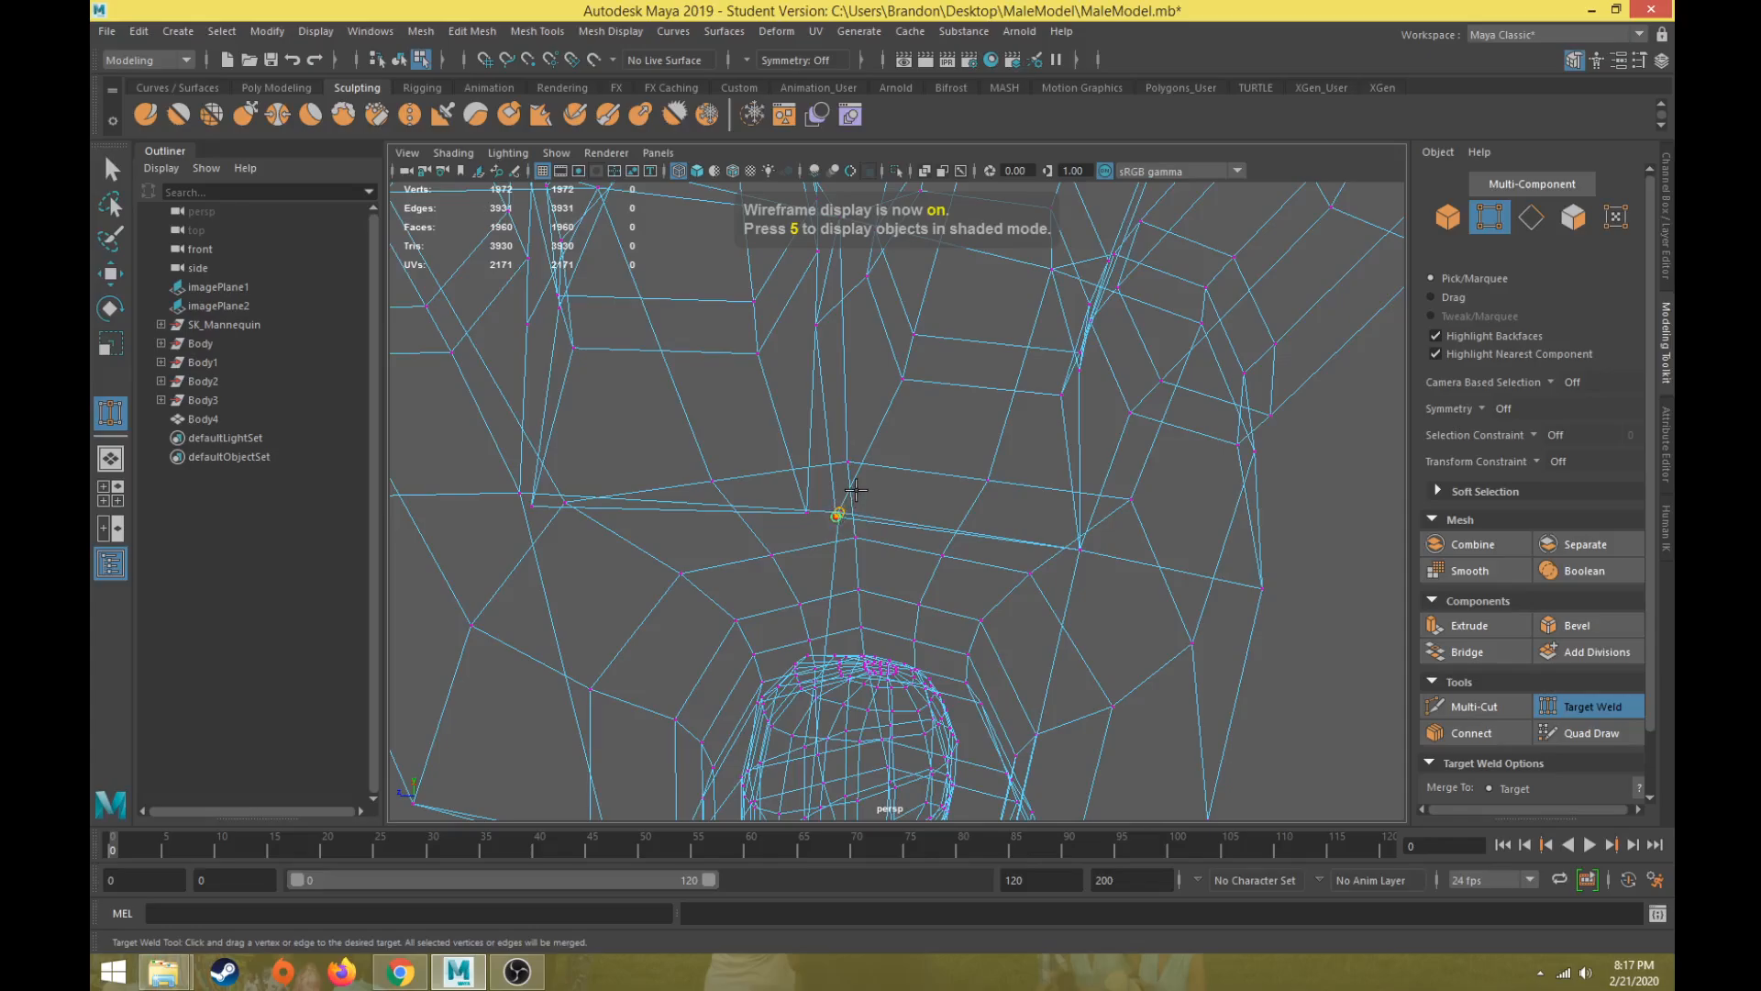
pyautogui.press('5')
pyautogui.moveTo(798, 511); pyautogui.dragTo(780, 528)
pyautogui.keyDown('alt'); pyautogui.moveTo(646, 486); pyautogui.dragTo(858, 541, button='middle'); pyautogui.keyUp('alt')
pyautogui.moveTo(835, 550)
pyautogui.keyDown('alt'); pyautogui.mouseDown()
pyautogui.moveTo(853, 590)
pyautogui.moveTo(851, 541)
pyautogui.mouseUp(); pyautogui.keyUp('alt')
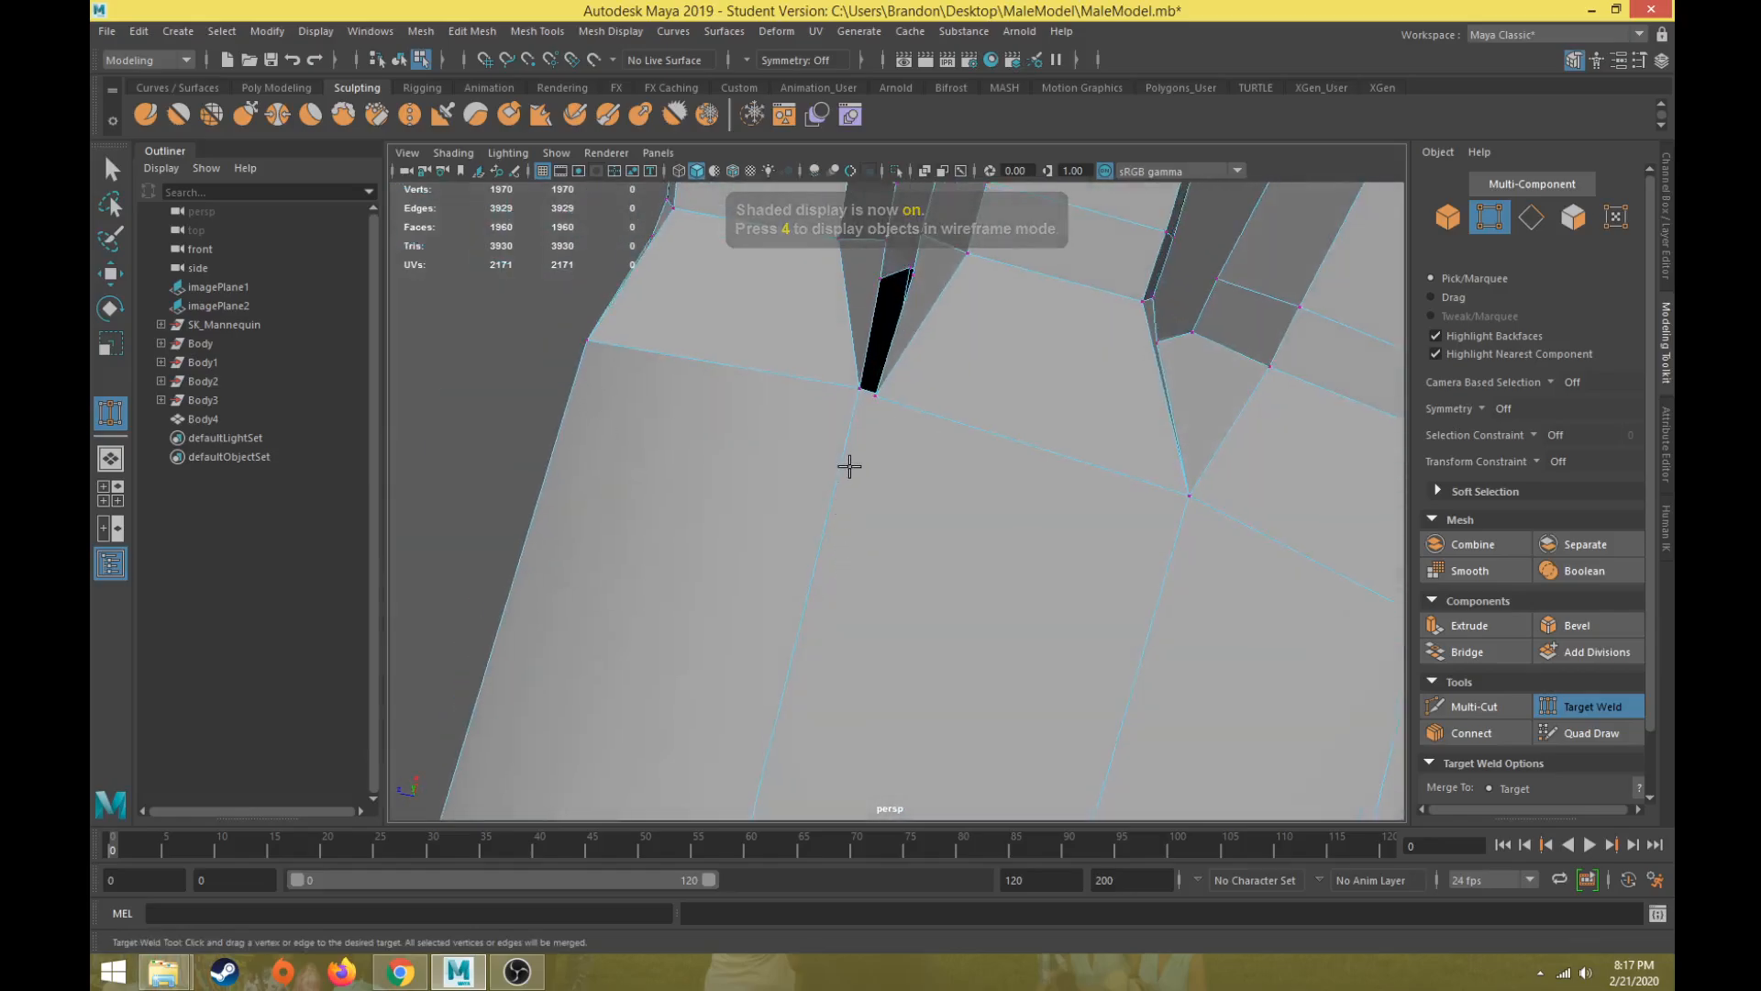
pyautogui.moveTo(859, 390)
pyautogui.mouseDown()
pyautogui.moveTo(874, 396)
pyautogui.moveTo(850, 464)
pyautogui.moveTo(884, 404)
pyautogui.moveTo(855, 410)
pyautogui.mouseUp()
pyautogui.keyDown('alt'); pyautogui.moveTo(855, 410); pyautogui.dragTo(1020, 545); pyautogui.keyUp('alt')
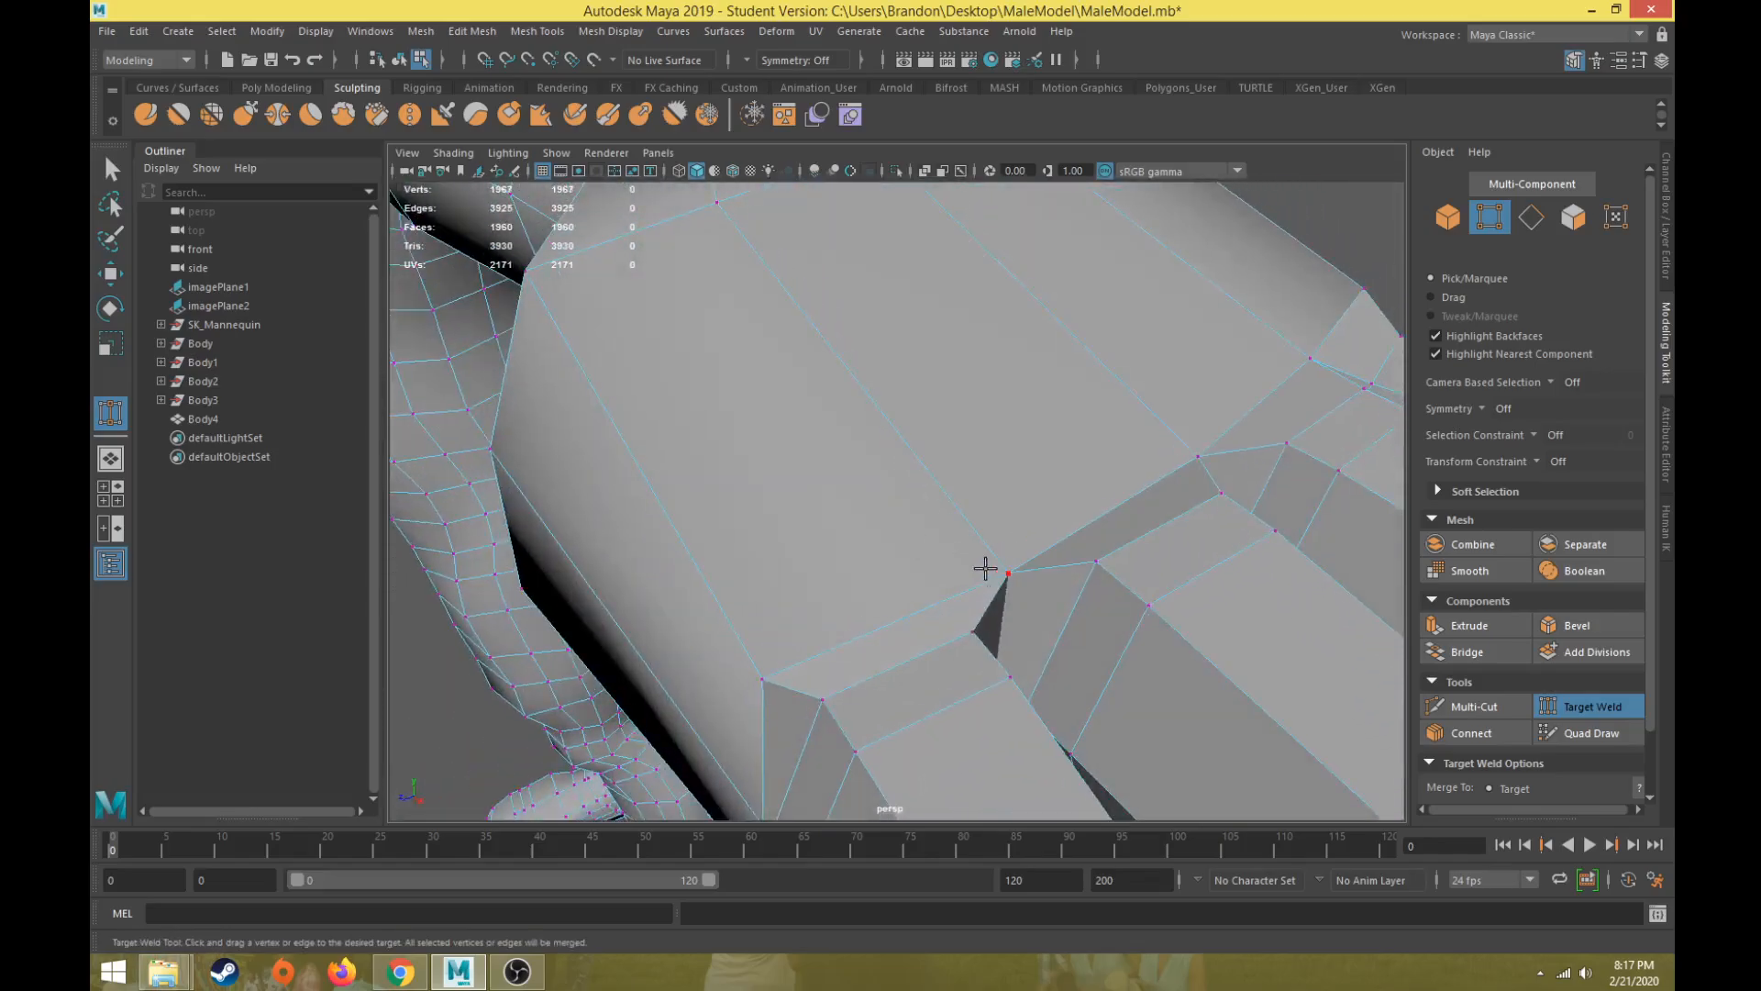
# Step: Return the combined mesh to object selection and inspect the joined hand and the whole figure
pyautogui.scroll(-8, 1058, 637)
pyautogui.keyDown('alt'); pyautogui.moveTo(1065, 613); pyautogui.dragTo(993, 442); pyautogui.keyUp('alt')
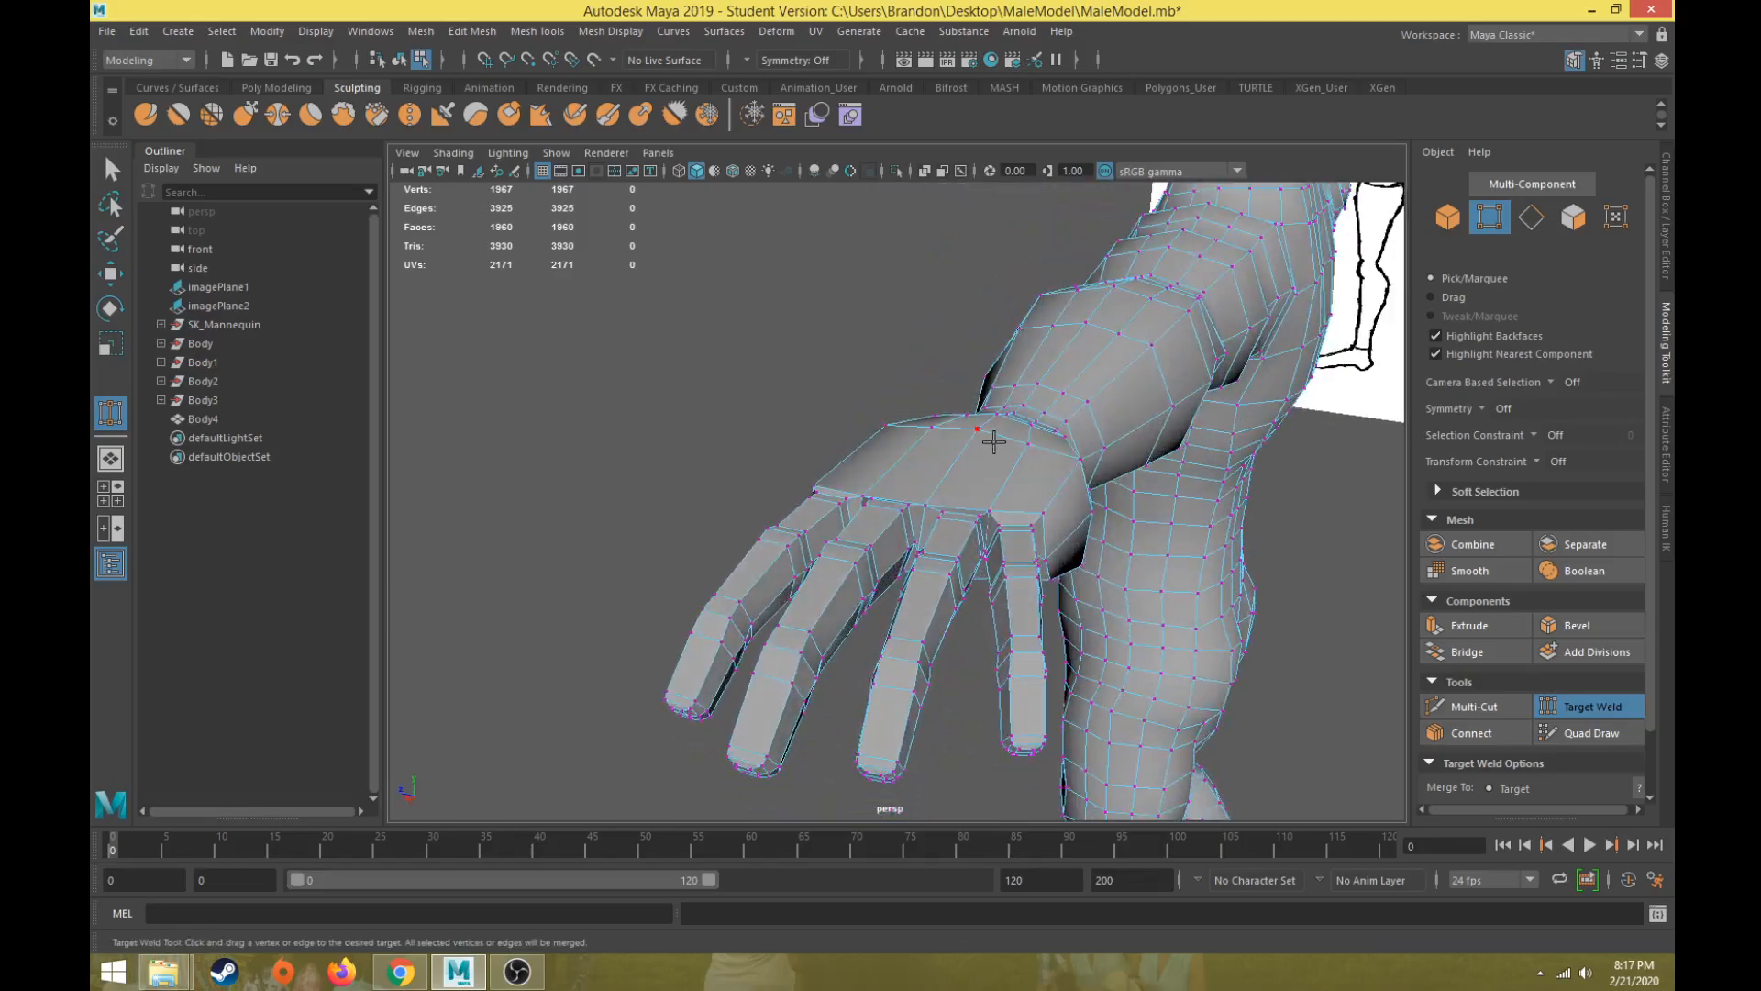
pyautogui.moveTo(1035, 391); pyautogui.dragTo(1128, 365, button='right')
pyautogui.scroll(-10, 1009, 418)
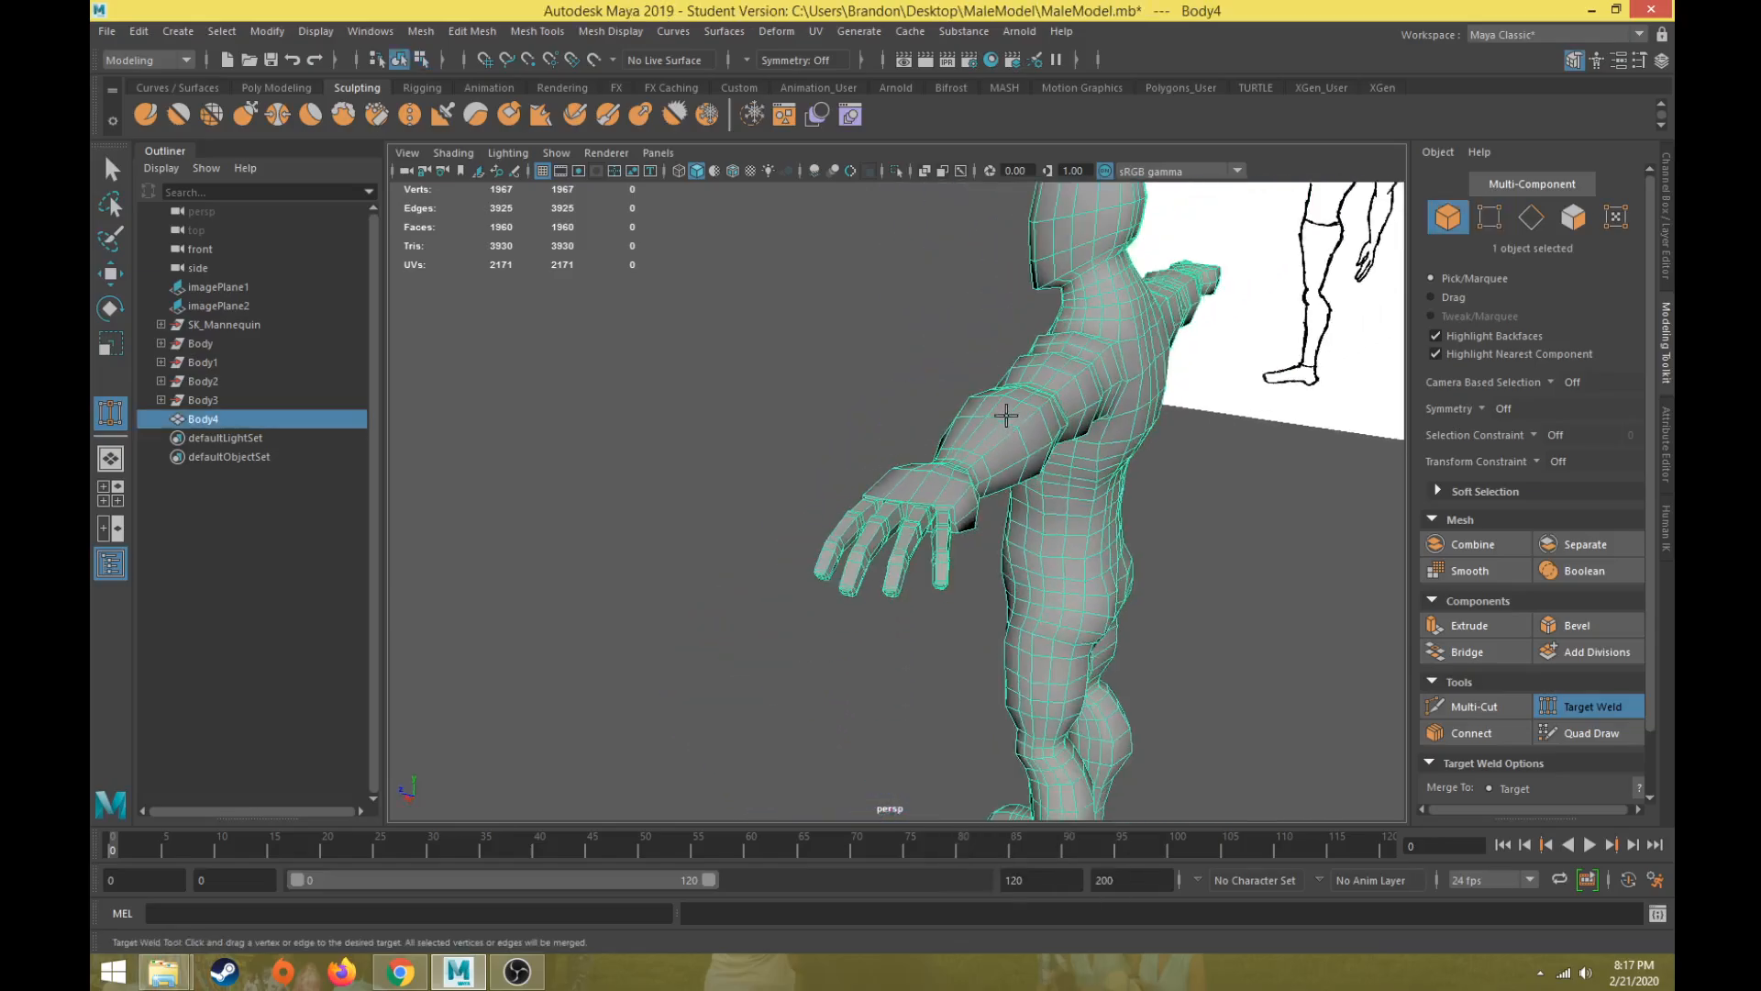
pyautogui.keyDown('alt'); pyautogui.moveTo(1022, 432); pyautogui.dragTo(911, 582); pyautogui.keyUp('alt')
pyautogui.scroll(5, 857, 574)
pyautogui.scroll(-5, 1208, 471)
pyautogui.scroll(4, 679, 561)
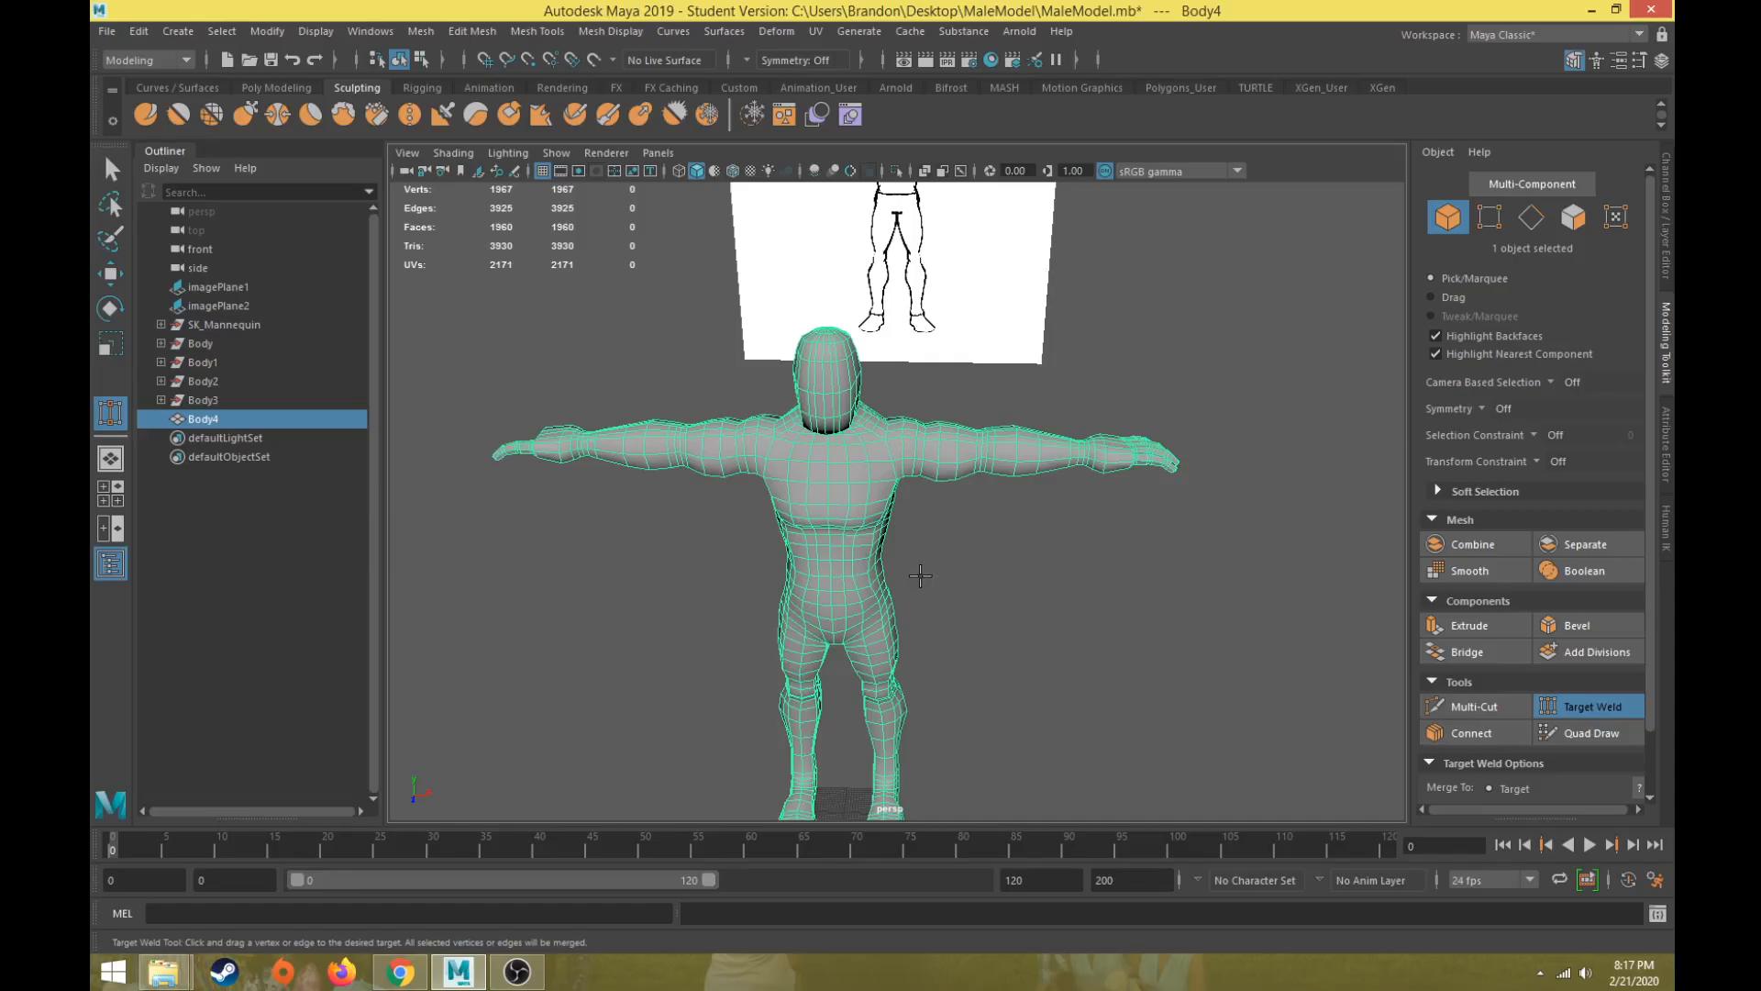
# Step: In the front view, select all faces on the body half without the modelled fingers and delete them
pyautogui.press('space')
pyautogui.press('space')
pyautogui.scroll(-10, 691, 641)
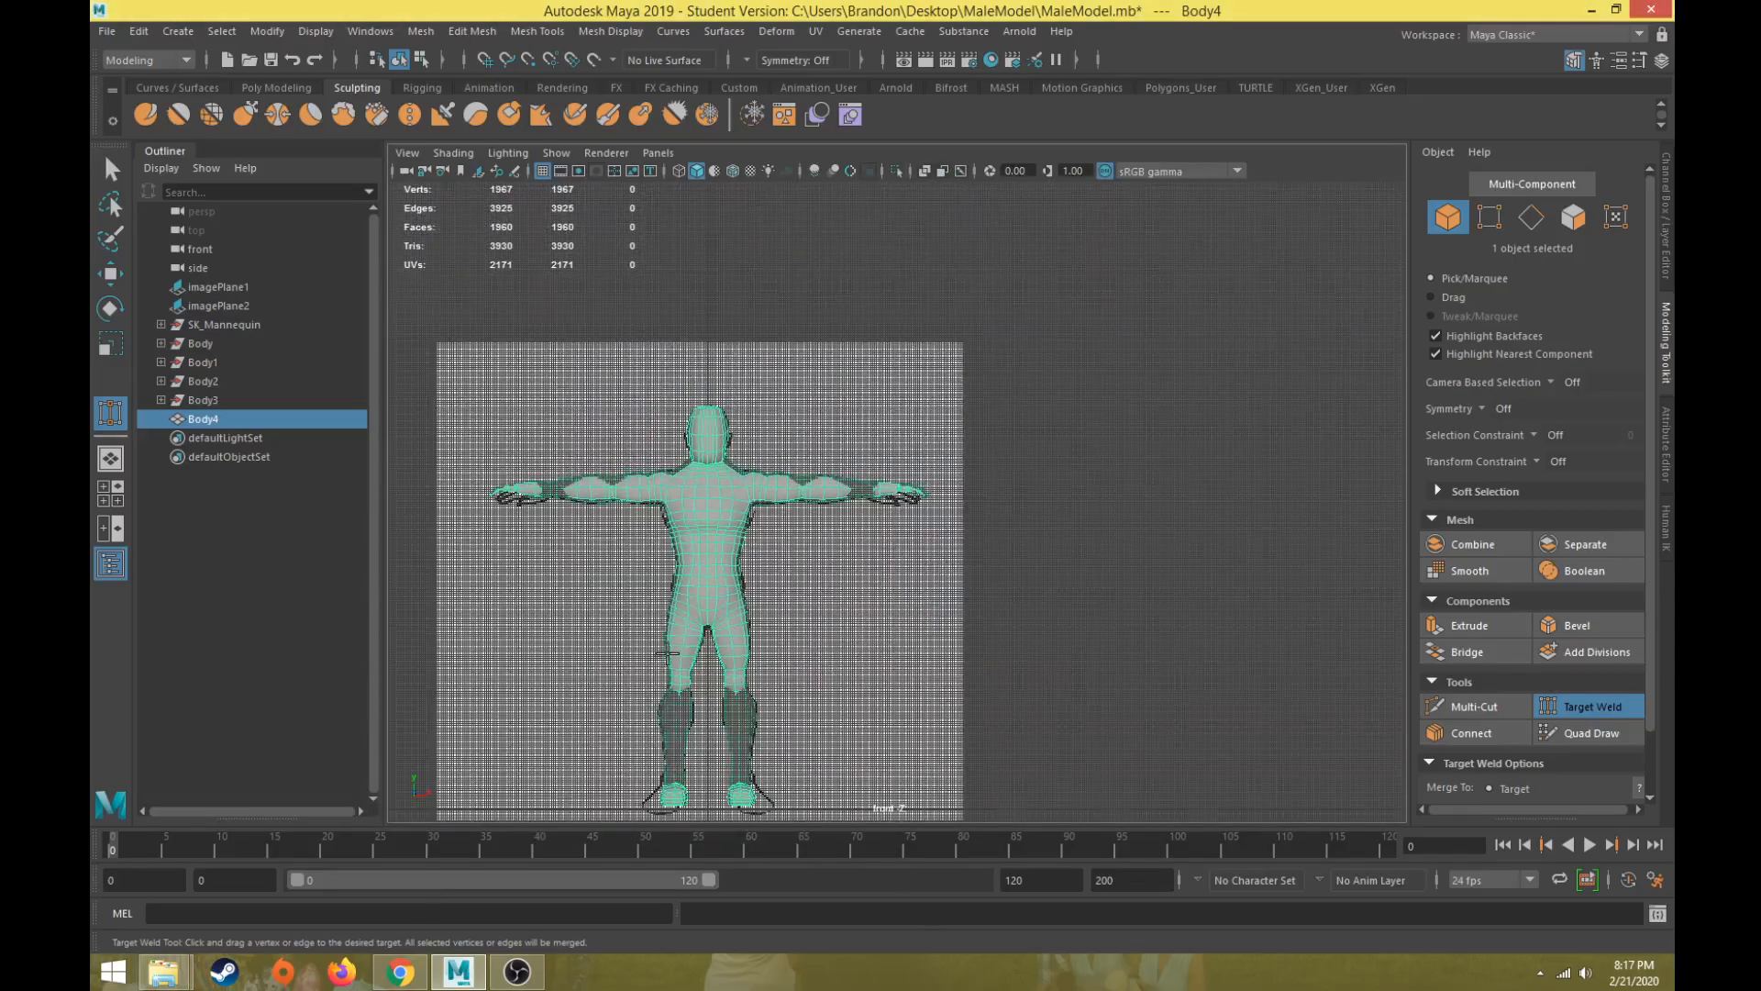
pyautogui.keyDown('alt'); pyautogui.moveTo(669, 649); pyautogui.dragTo(805, 591, button='middle'); pyautogui.keyUp('alt')
pyautogui.keyDown('alt'); pyautogui.moveTo(804, 592); pyautogui.dragTo(899, 807, button='right'); pyautogui.keyUp('alt')
pyautogui.moveTo(761, 366); pyautogui.dragTo(734, 404, button='right')
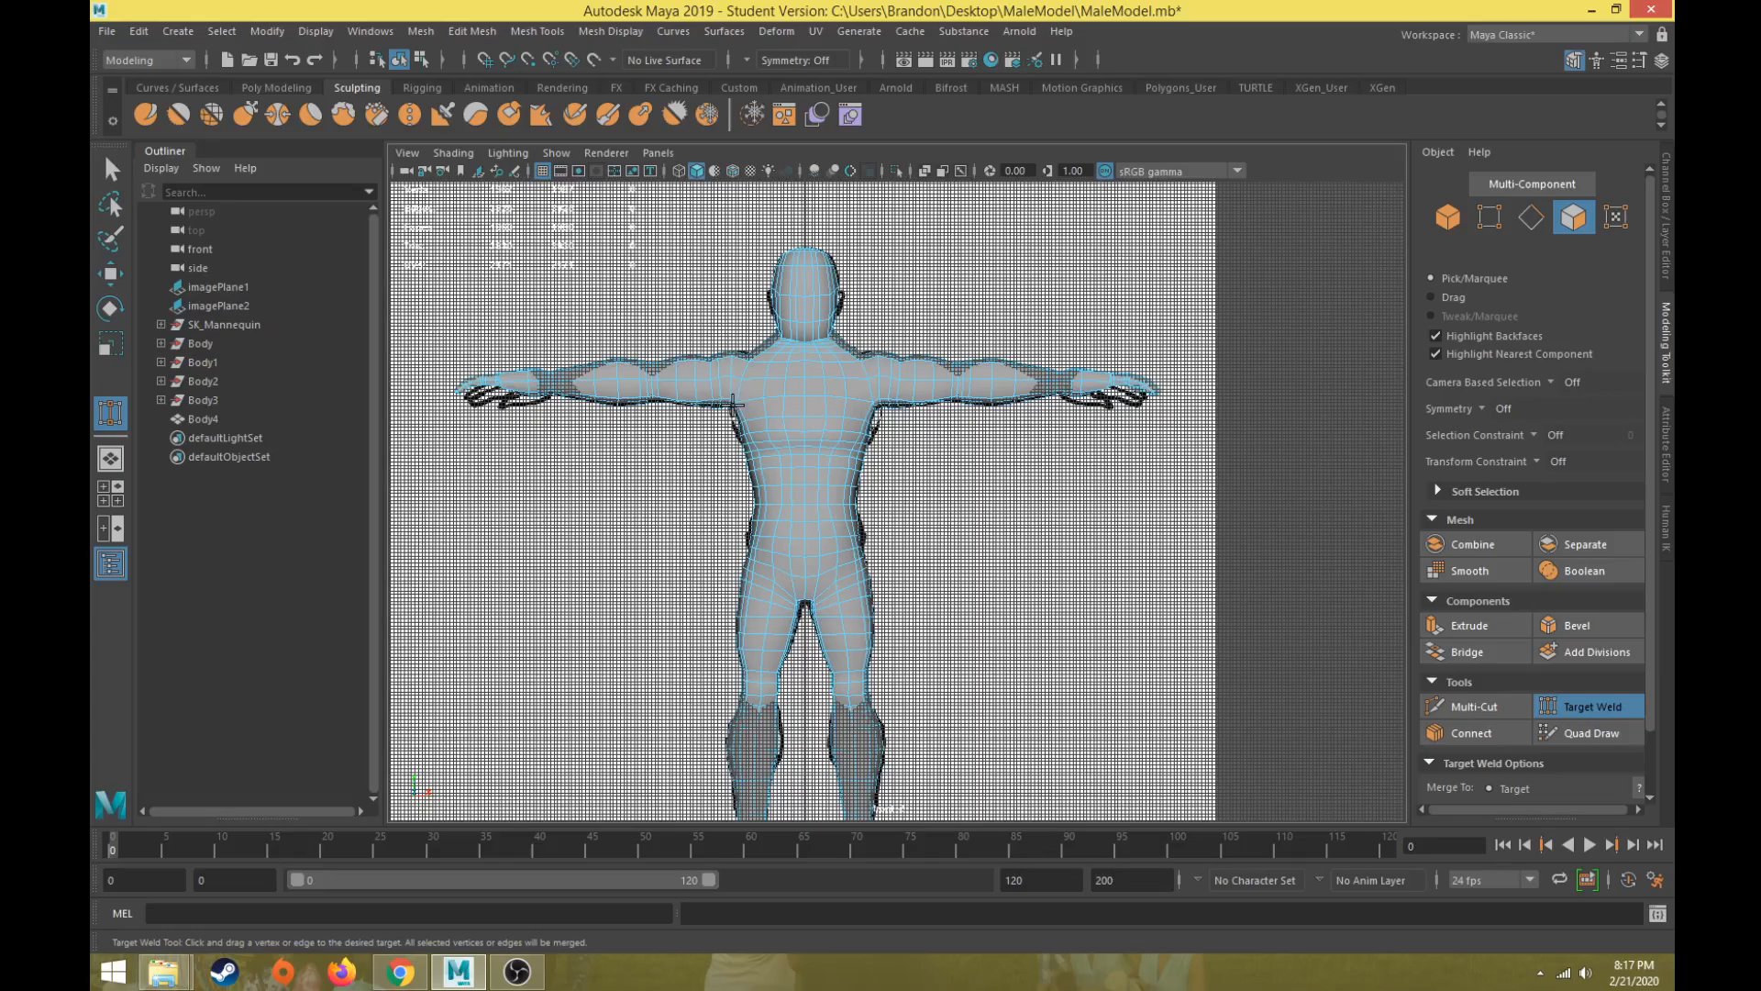
pyautogui.press('f')
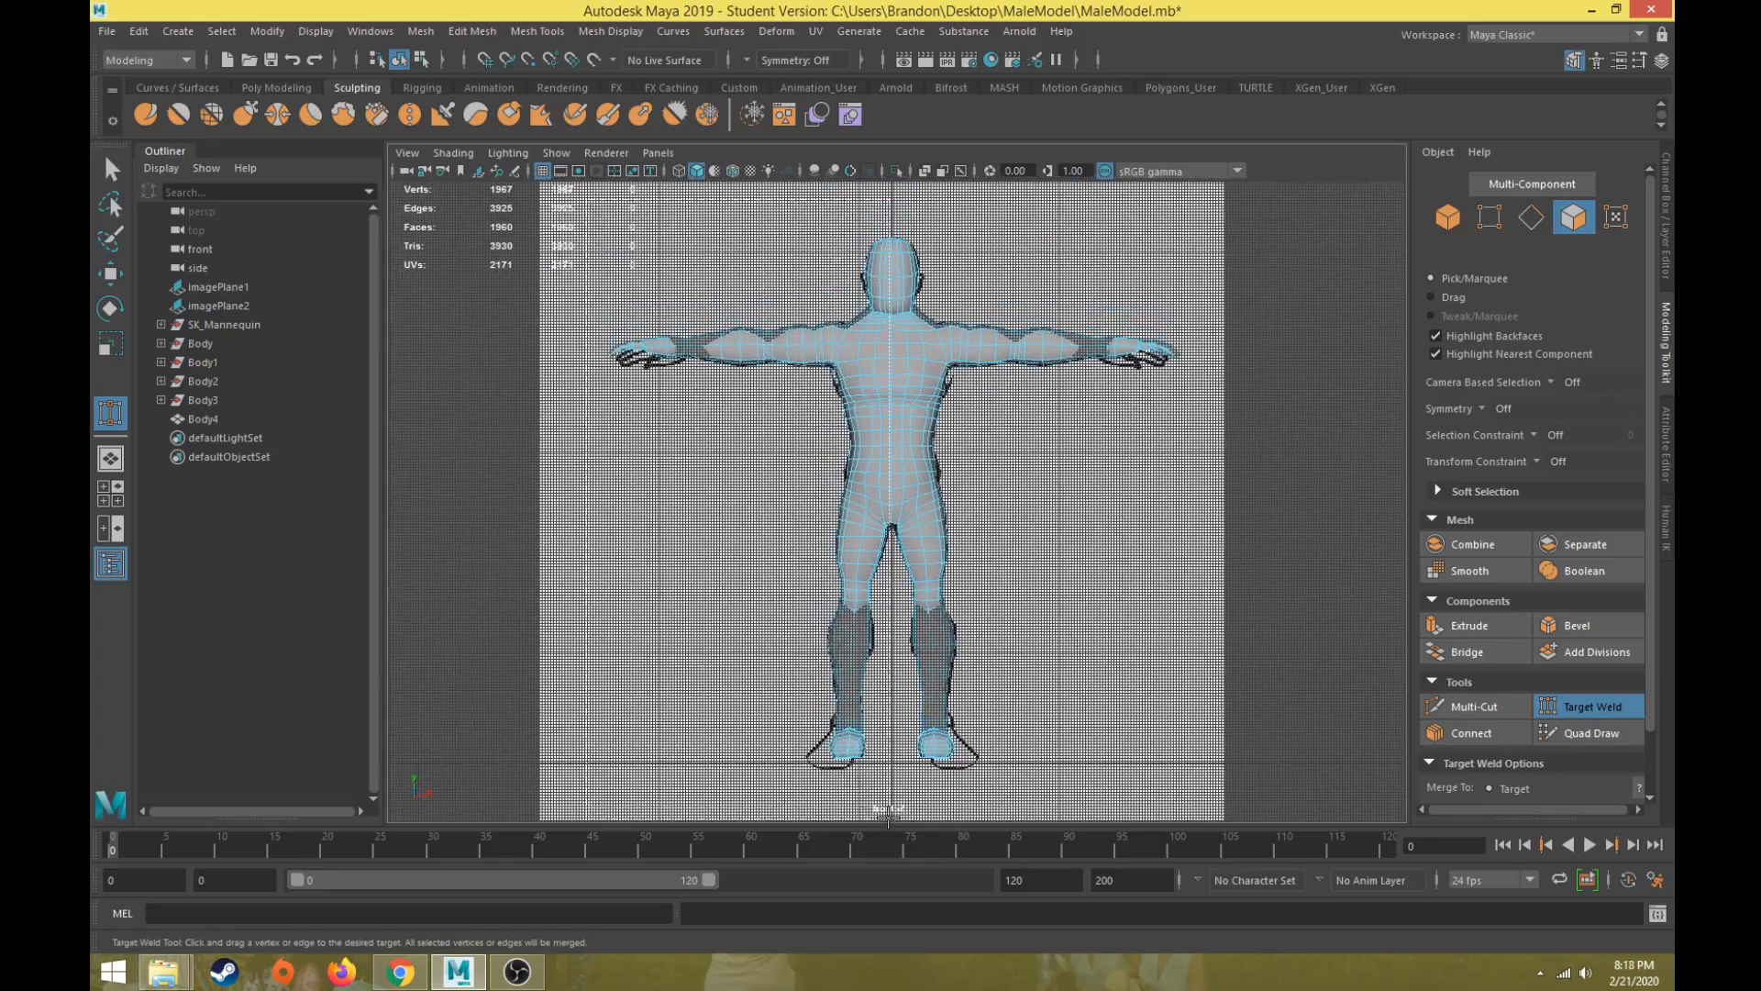
pyautogui.moveTo(888, 817); pyautogui.dragTo(885, 805)
pyautogui.press('space')
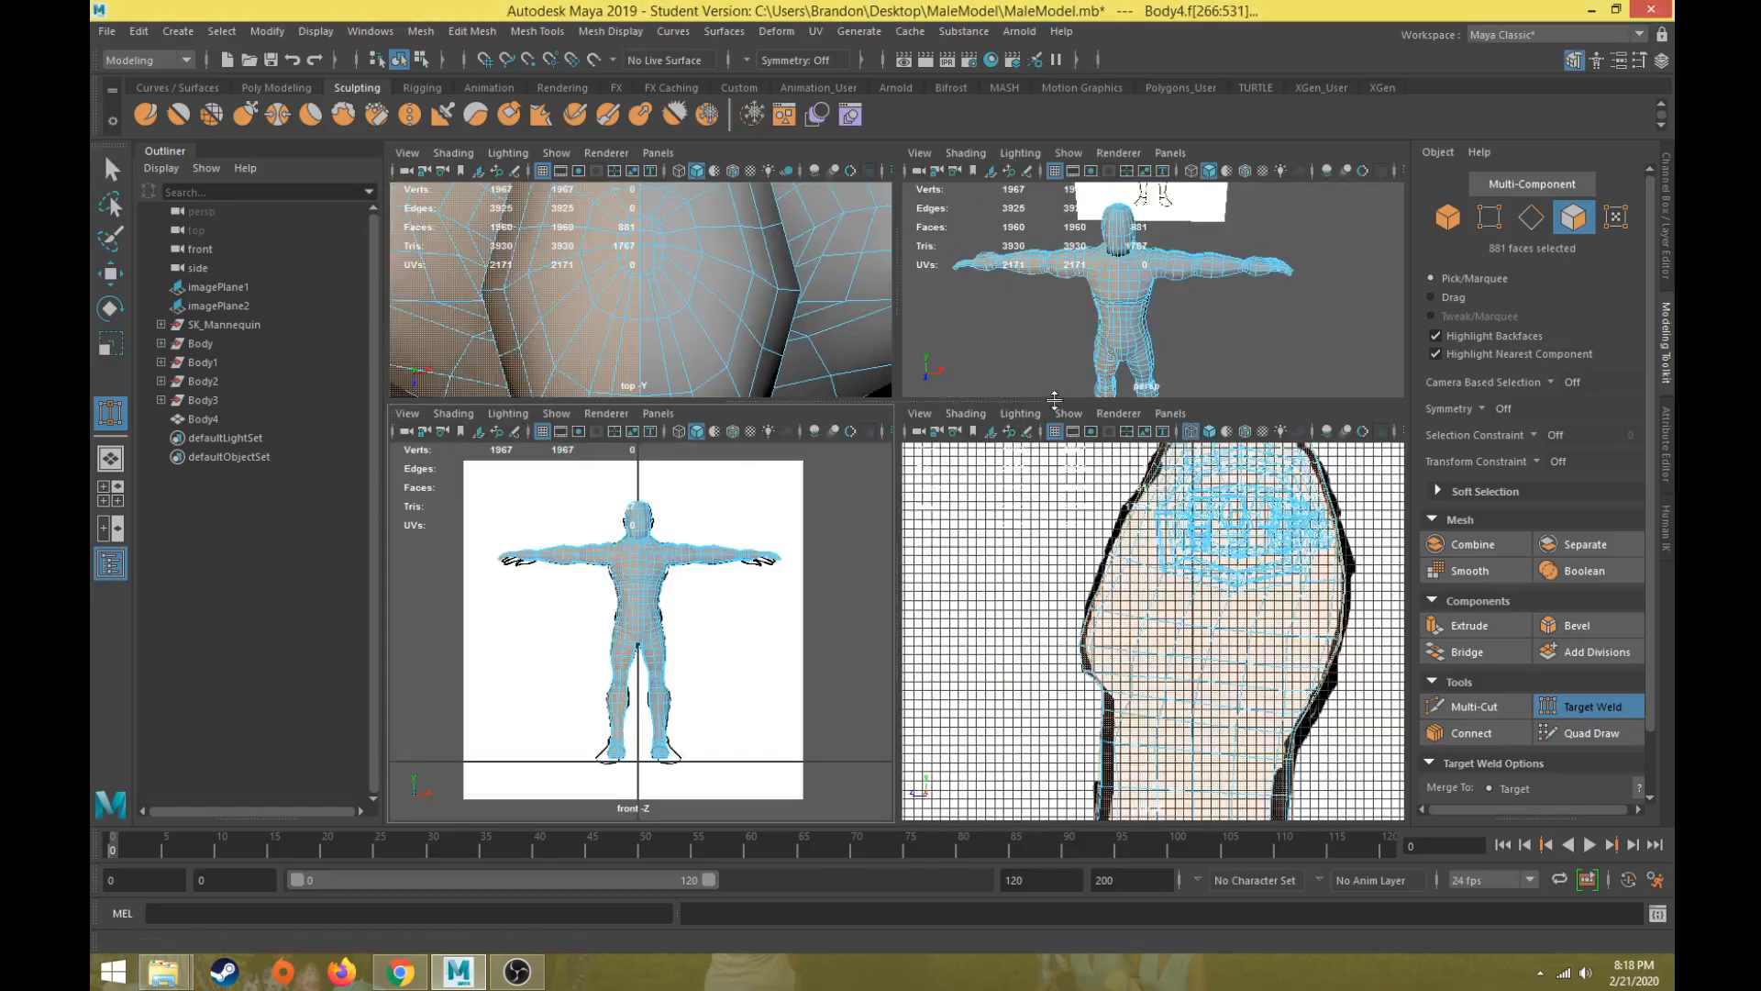
pyautogui.press('space')
pyautogui.keyDown('alt'); pyautogui.moveTo(1009, 363); pyautogui.dragTo(922, 411, button='middle'); pyautogui.keyUp('alt')
pyautogui.keyDown('alt'); pyautogui.moveTo(922, 411); pyautogui.dragTo(560, 435); pyautogui.keyUp('alt')
pyautogui.scroll(5, 864, 481)
pyautogui.scroll(-5, 954, 484)
pyautogui.keyDown('alt'); pyautogui.moveTo(792, 578); pyautogui.dragTo(800, 367, button='middle'); pyautogui.keyUp('alt')
pyautogui.keyDown('alt'); pyautogui.moveTo(830, 540); pyautogui.dragTo(960, 503); pyautogui.keyUp('alt')
pyautogui.press('Delete')
# Step: Cut a new line of edges with Multi-Cut across the faces on top of the head, alongside the open centre edge
pyautogui.keyDown('alt'); pyautogui.moveTo(959, 504); pyautogui.dragTo(1377, 620, button='middle'); pyautogui.keyUp('alt')
pyautogui.scroll(-3, 909, 546)
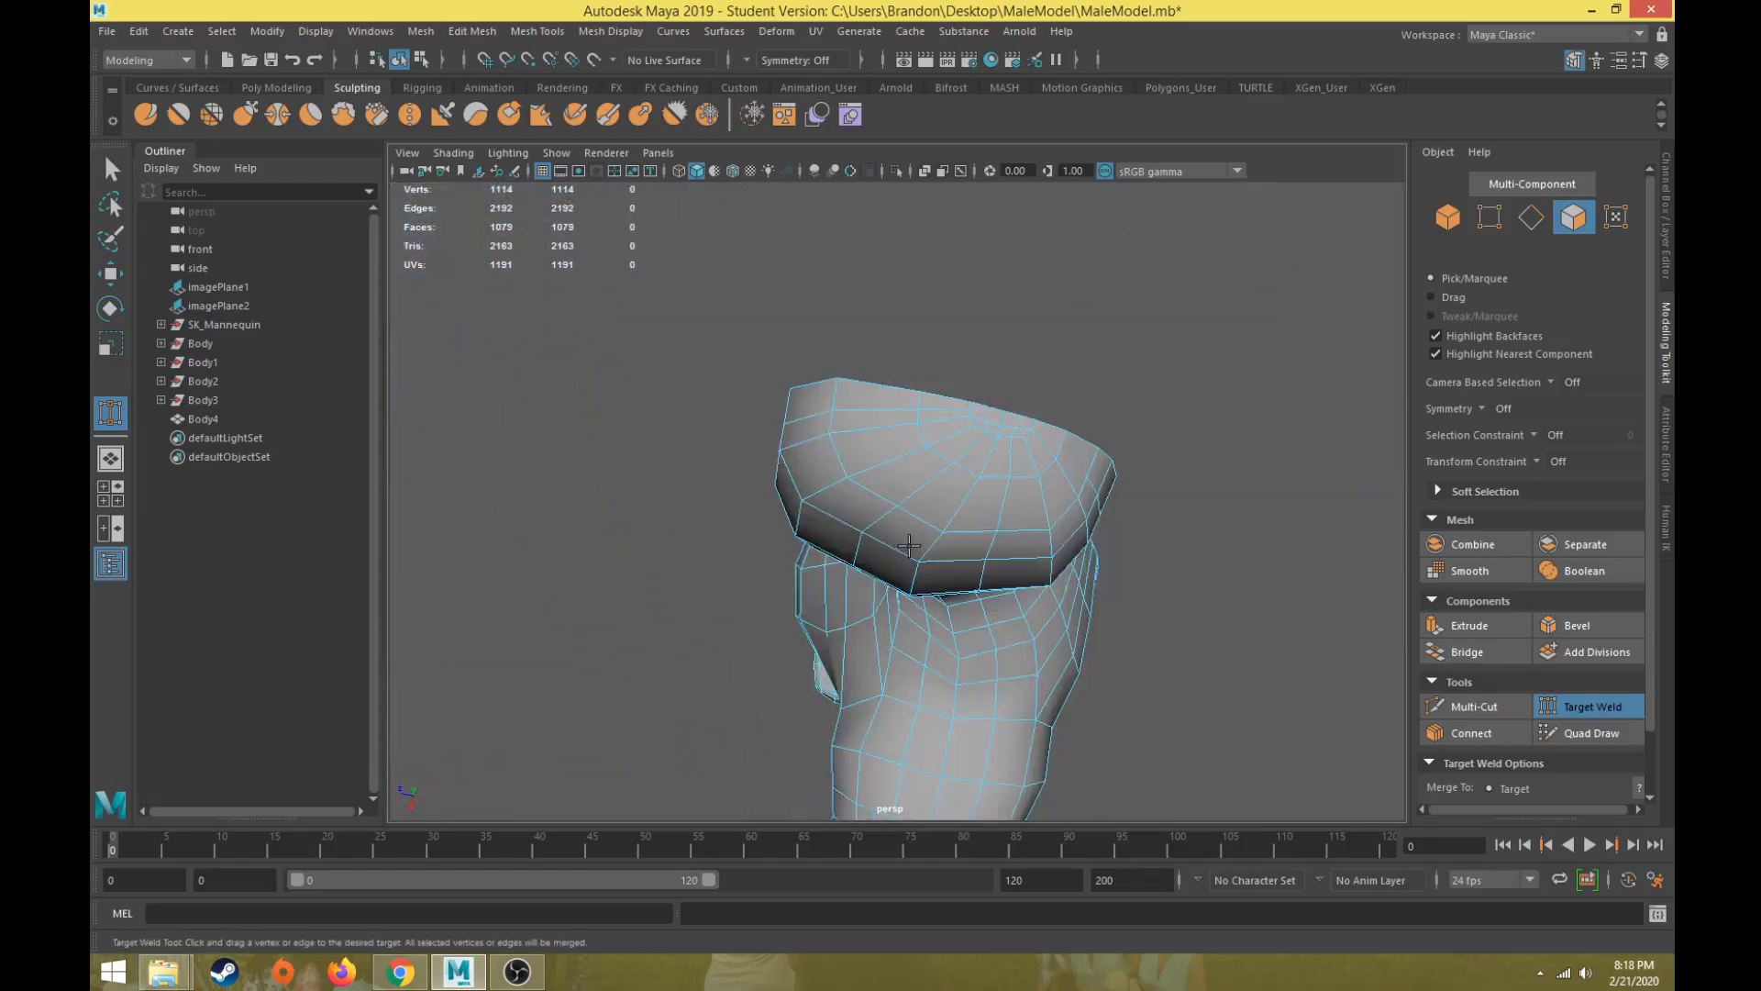
pyautogui.keyDown('alt'); pyautogui.moveTo(901, 517); pyautogui.dragTo(784, 562, button='middle'); pyautogui.keyUp('alt')
pyautogui.keyDown('alt'); pyautogui.moveTo(856, 487); pyautogui.dragTo(838, 609, button='right'); pyautogui.keyUp('alt')
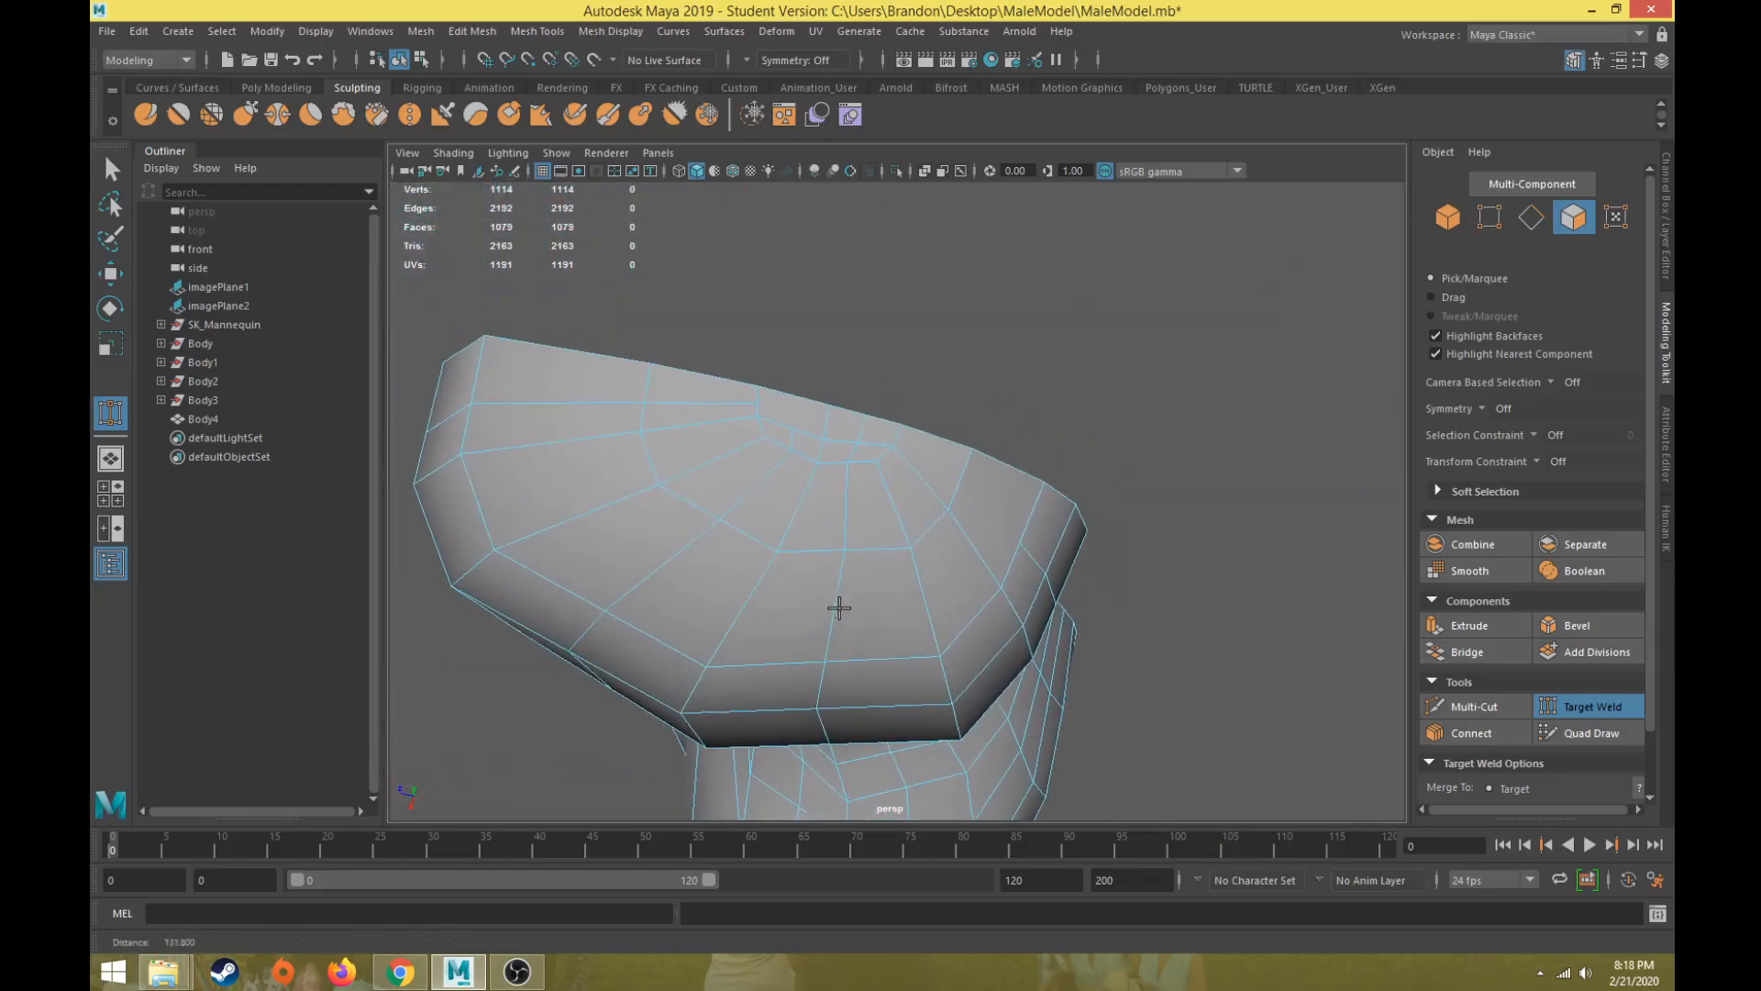
pyautogui.keyDown('alt'); pyautogui.moveTo(883, 556); pyautogui.dragTo(838, 546); pyautogui.keyUp('alt')
pyautogui.moveTo(715, 404)
pyautogui.mouseDown(button='right')
pyautogui.moveTo(756, 406)
pyautogui.moveTo(726, 391)
pyautogui.mouseUp(button='right')
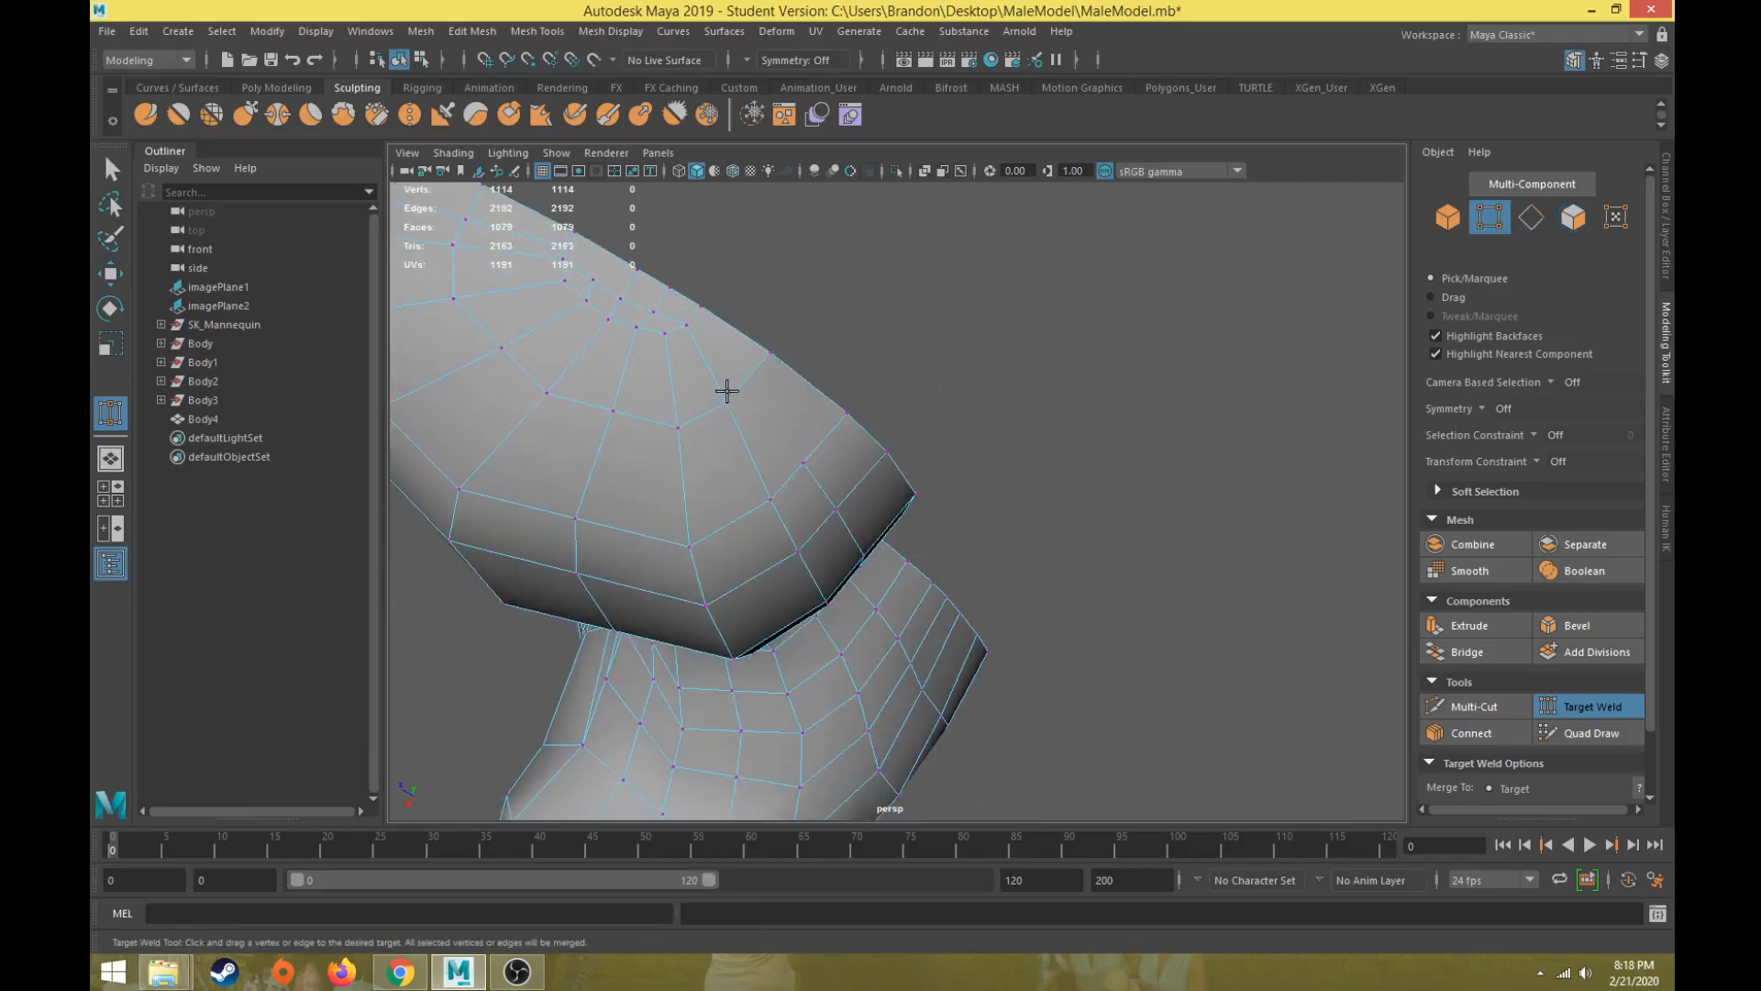
pyautogui.keyDown('alt'); pyautogui.moveTo(770, 425); pyautogui.dragTo(794, 444); pyautogui.keyUp('alt')
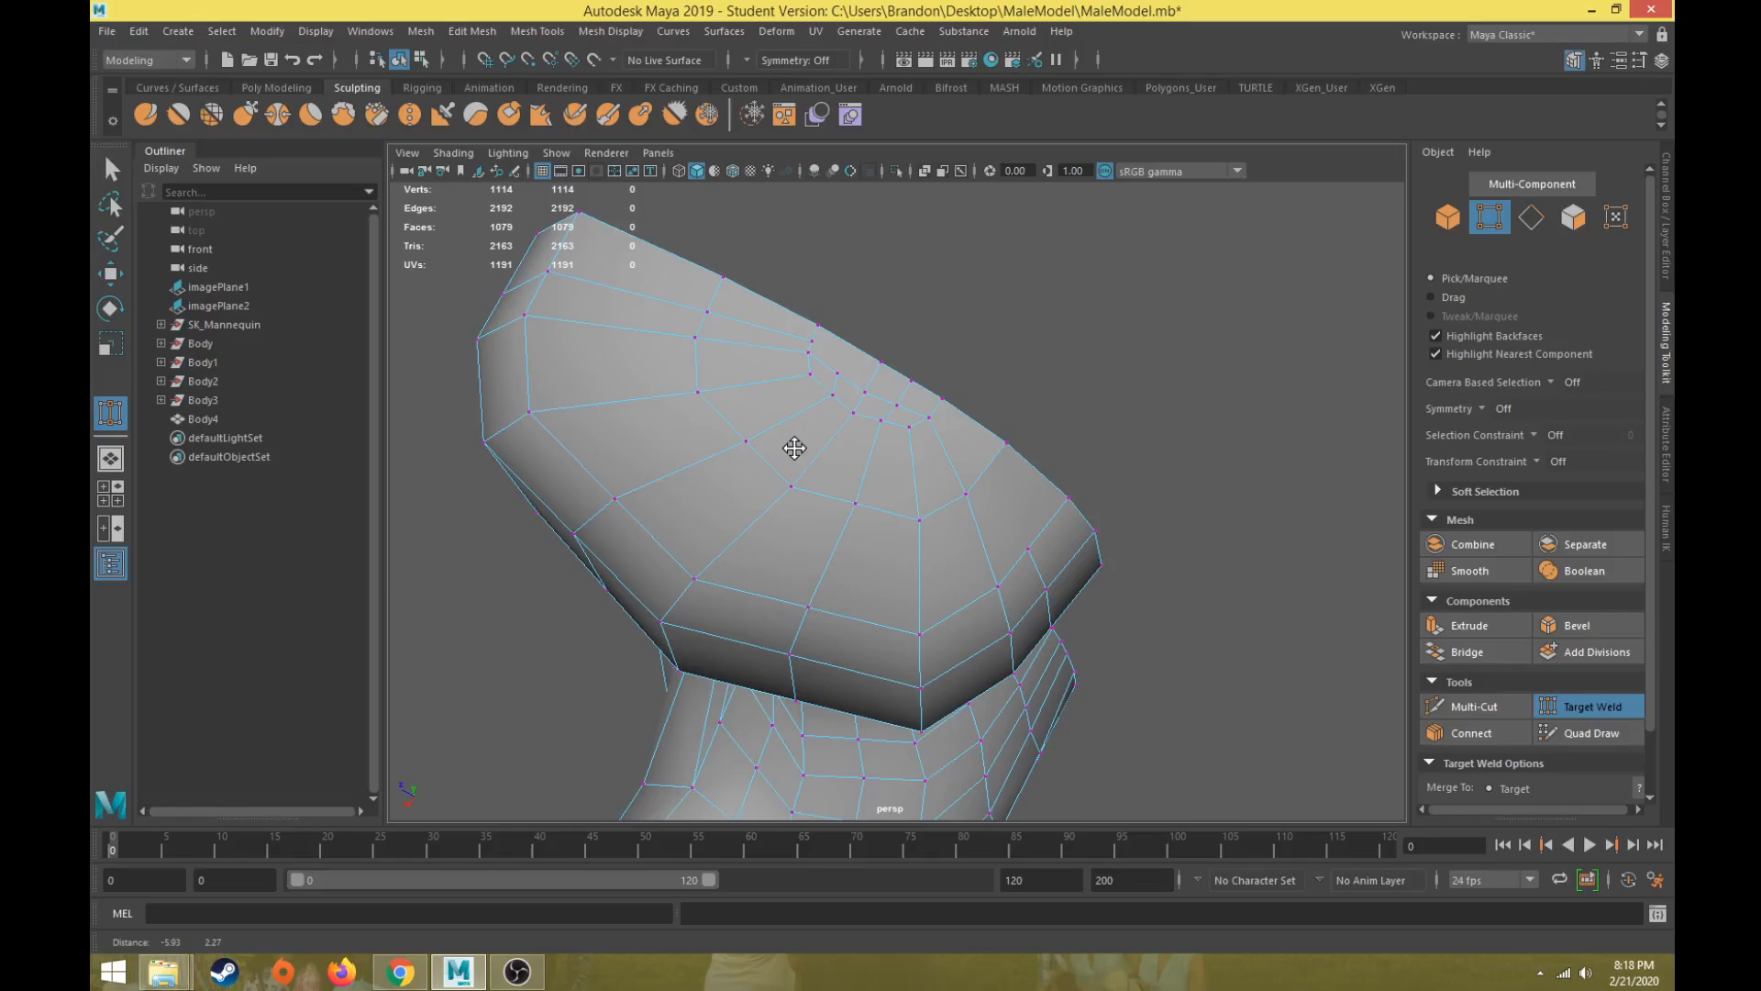
pyautogui.click(1475, 706)
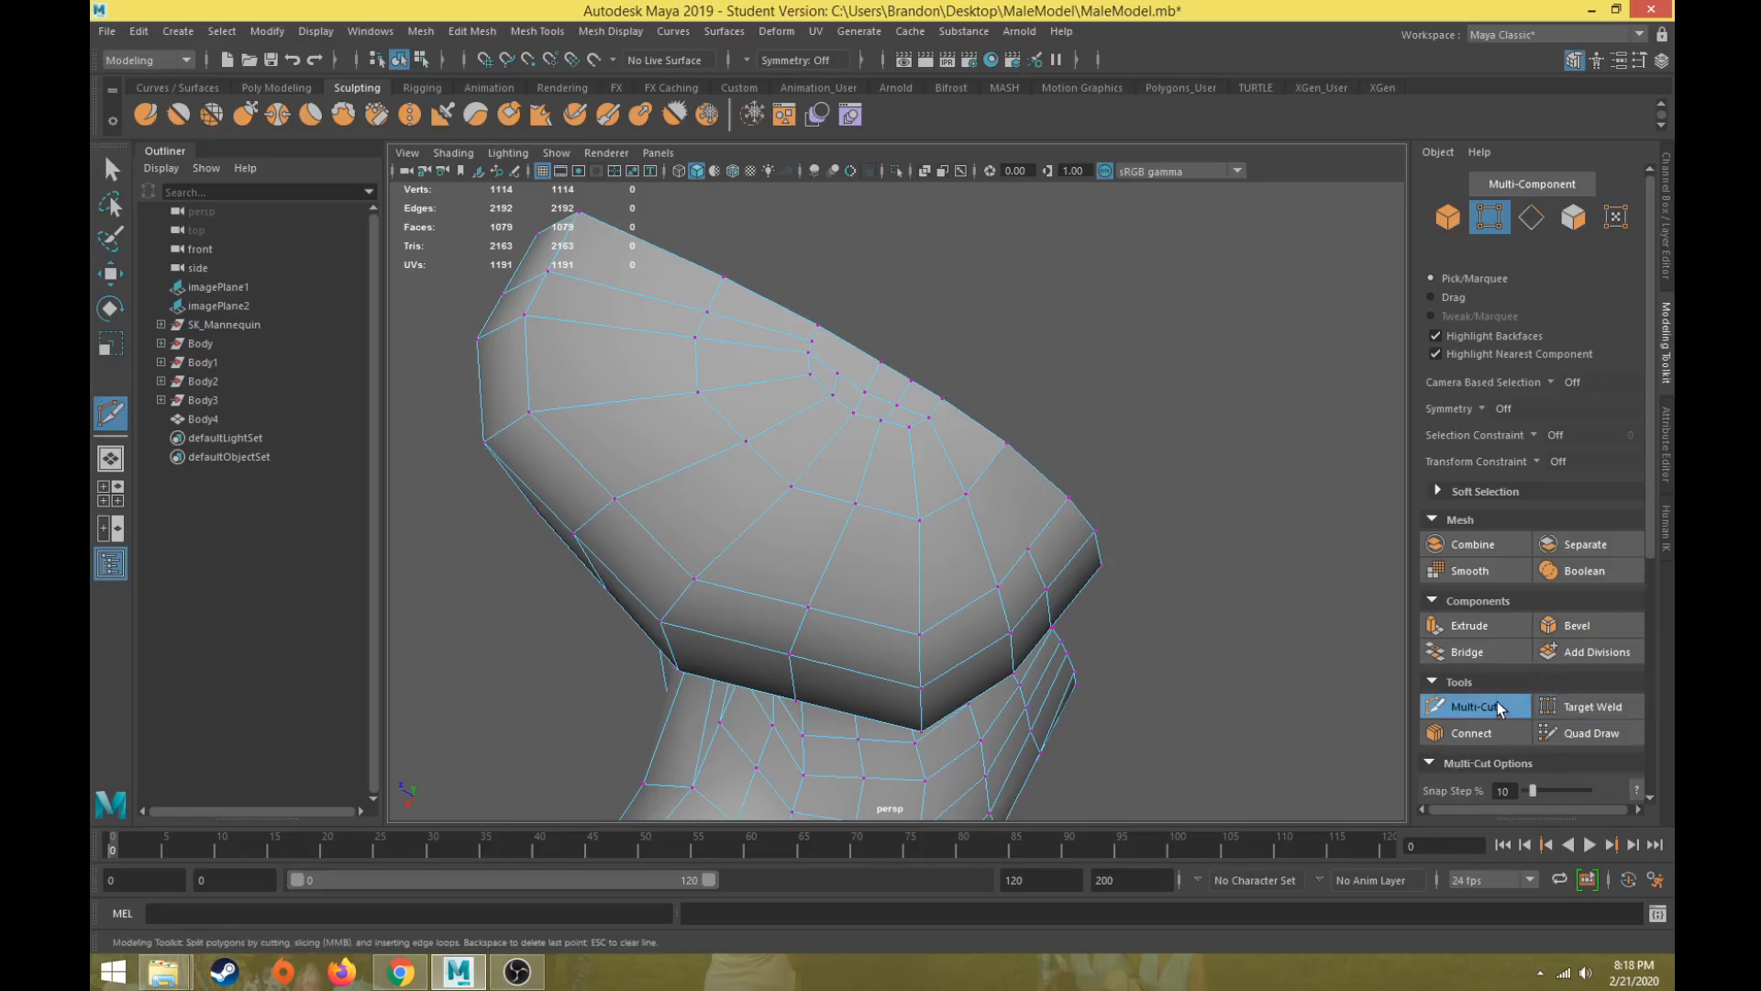
pyautogui.click(1029, 549)
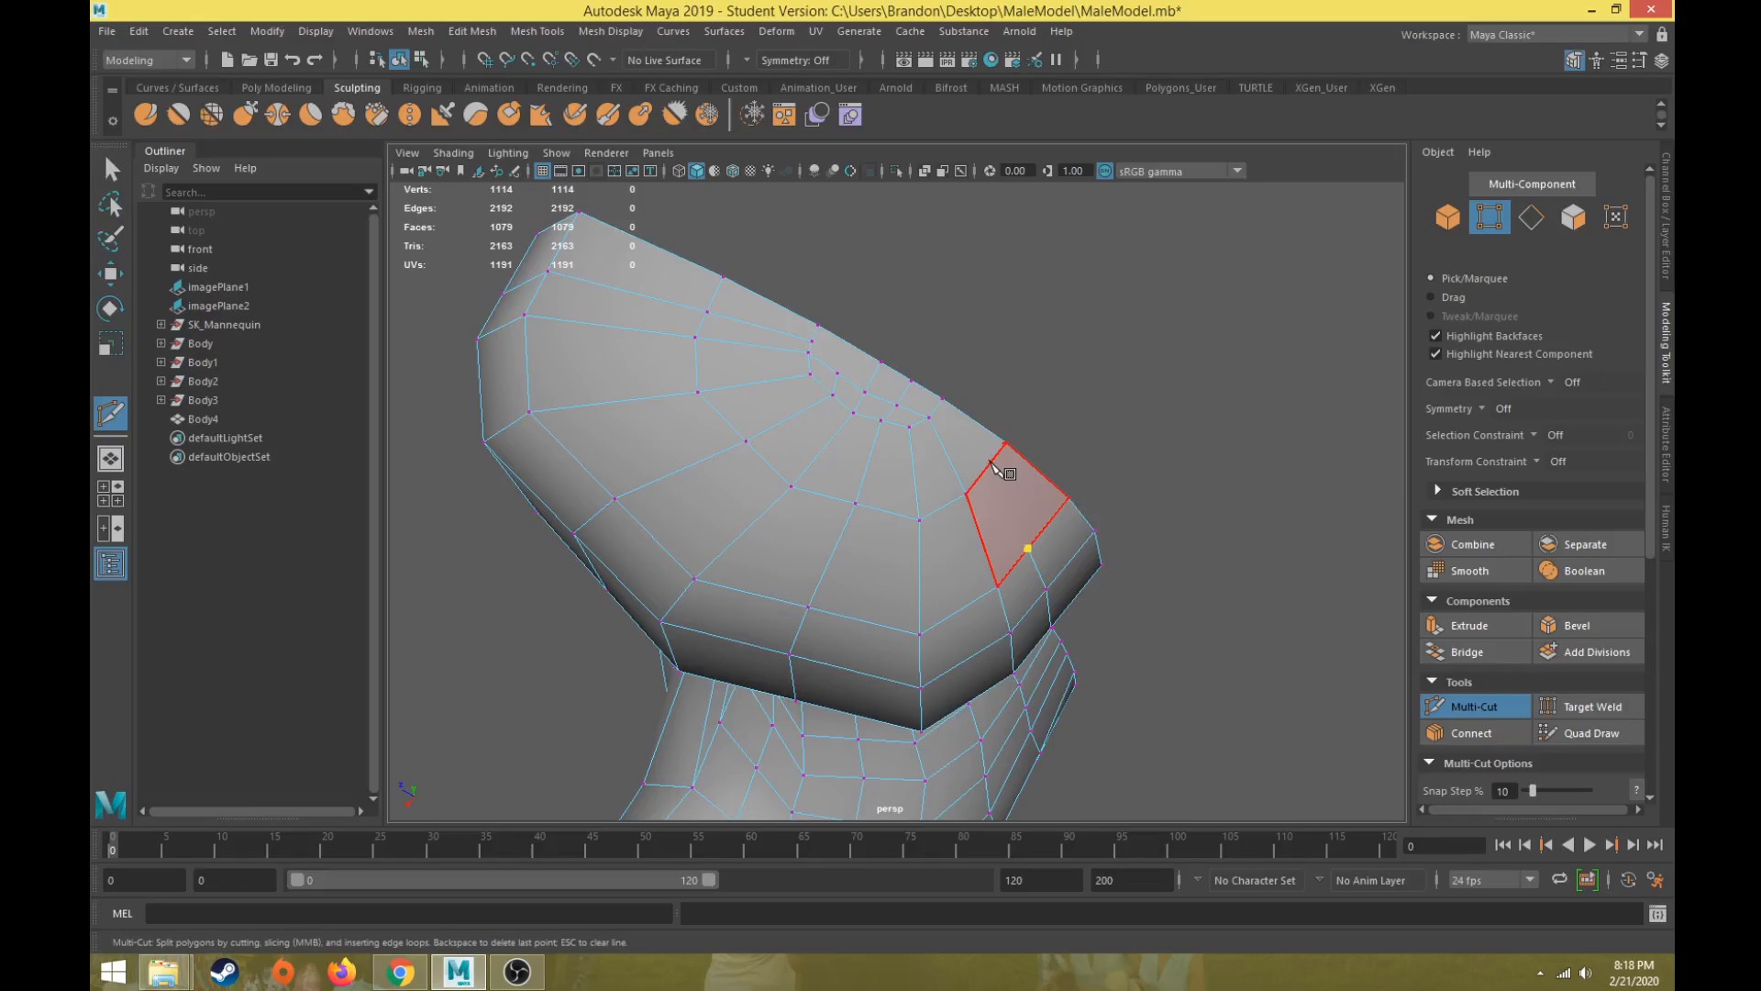
pyautogui.click(991, 463)
pyautogui.scroll(5, 852, 366)
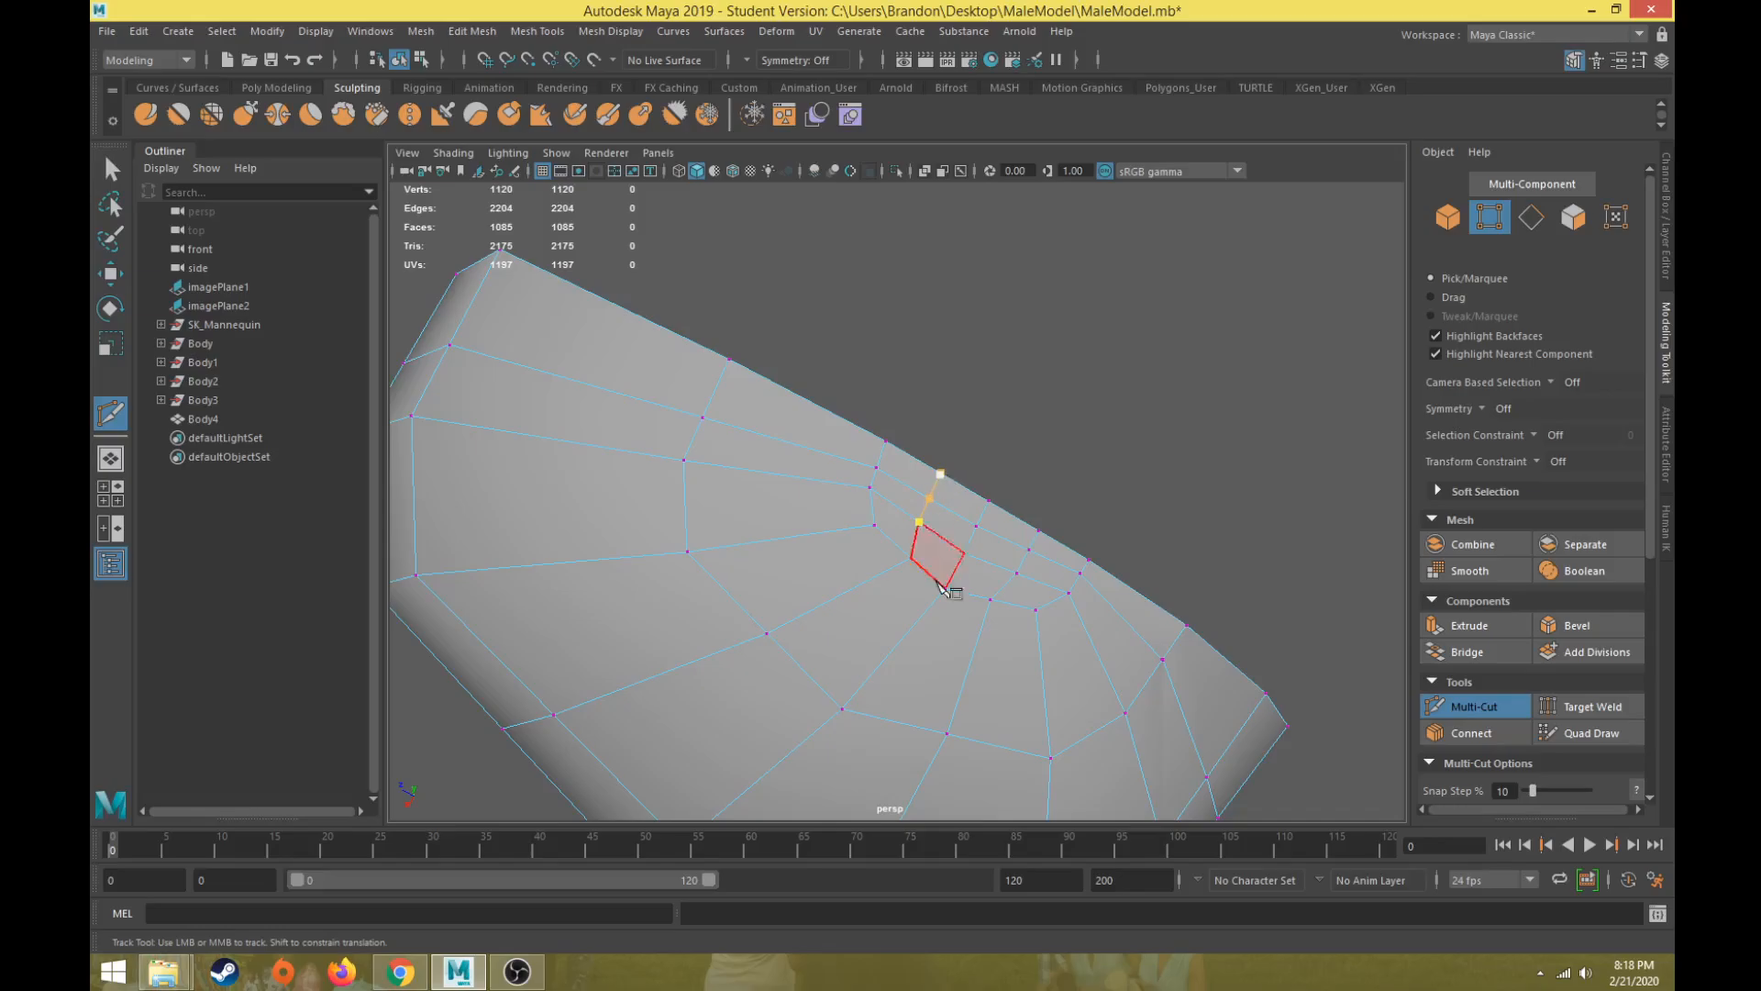
# Step: Try to cut an edge line with Multi-Cut from the inner vertex on top of the head to the open centre edge
pyautogui.press('w')
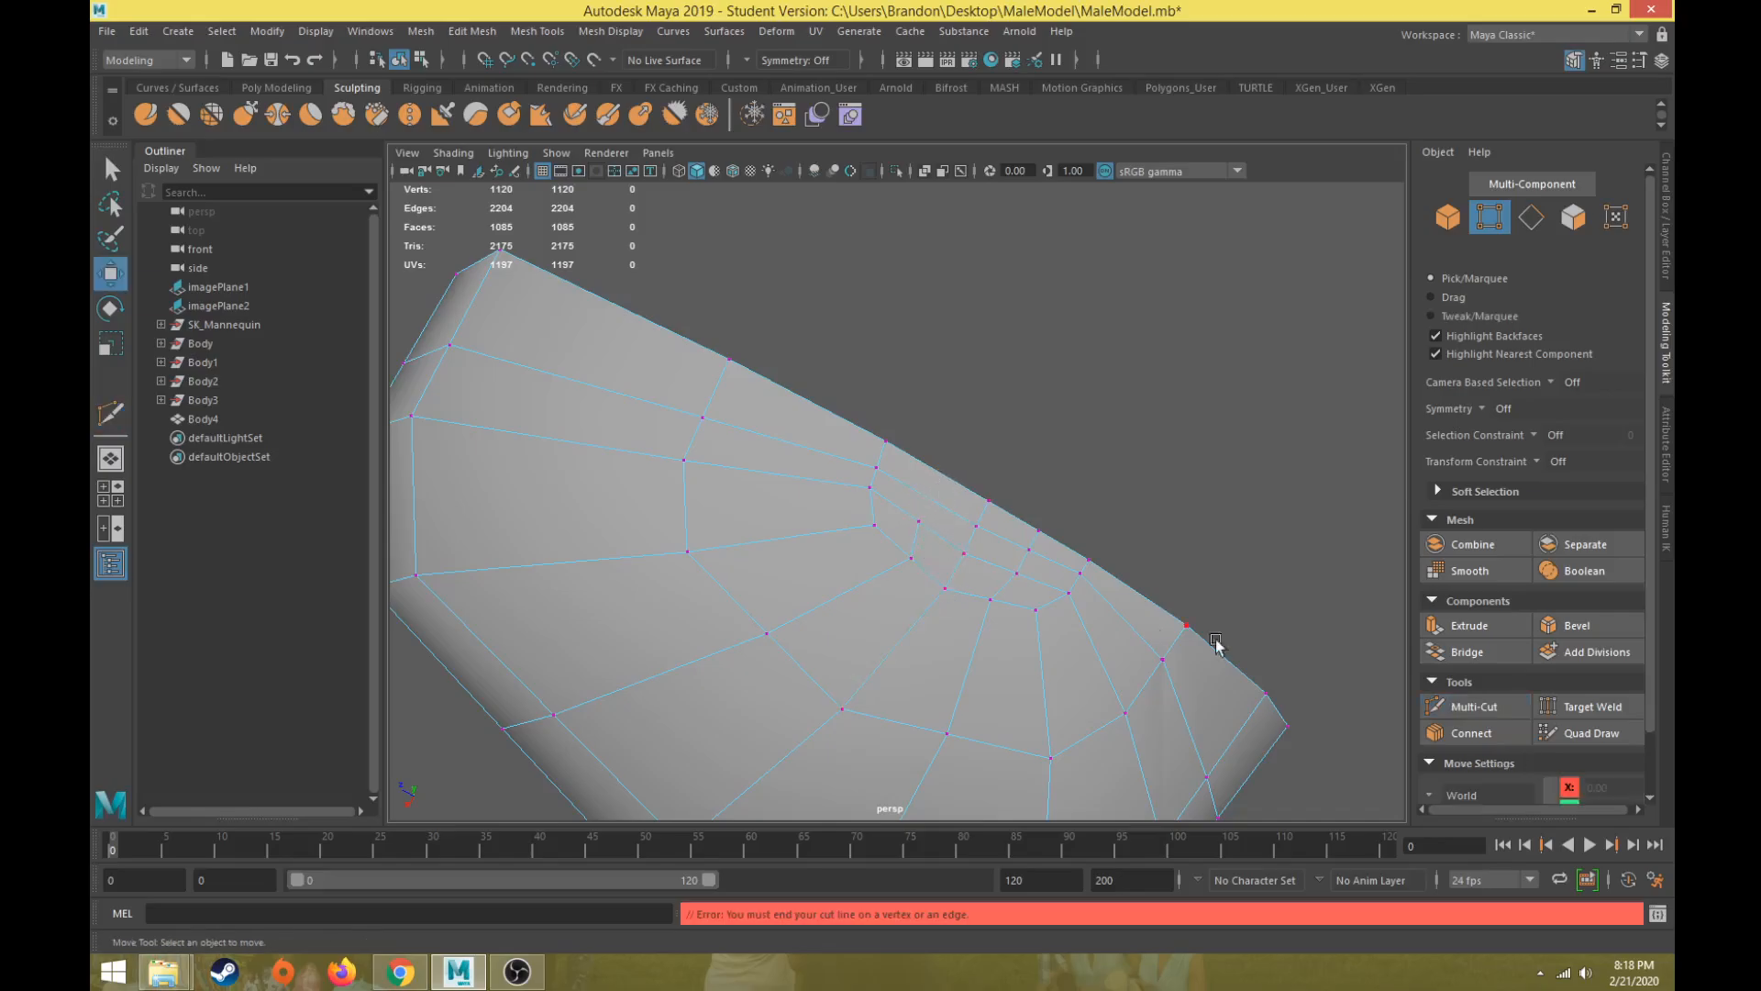
pyautogui.click(1473, 707)
pyautogui.click(919, 521)
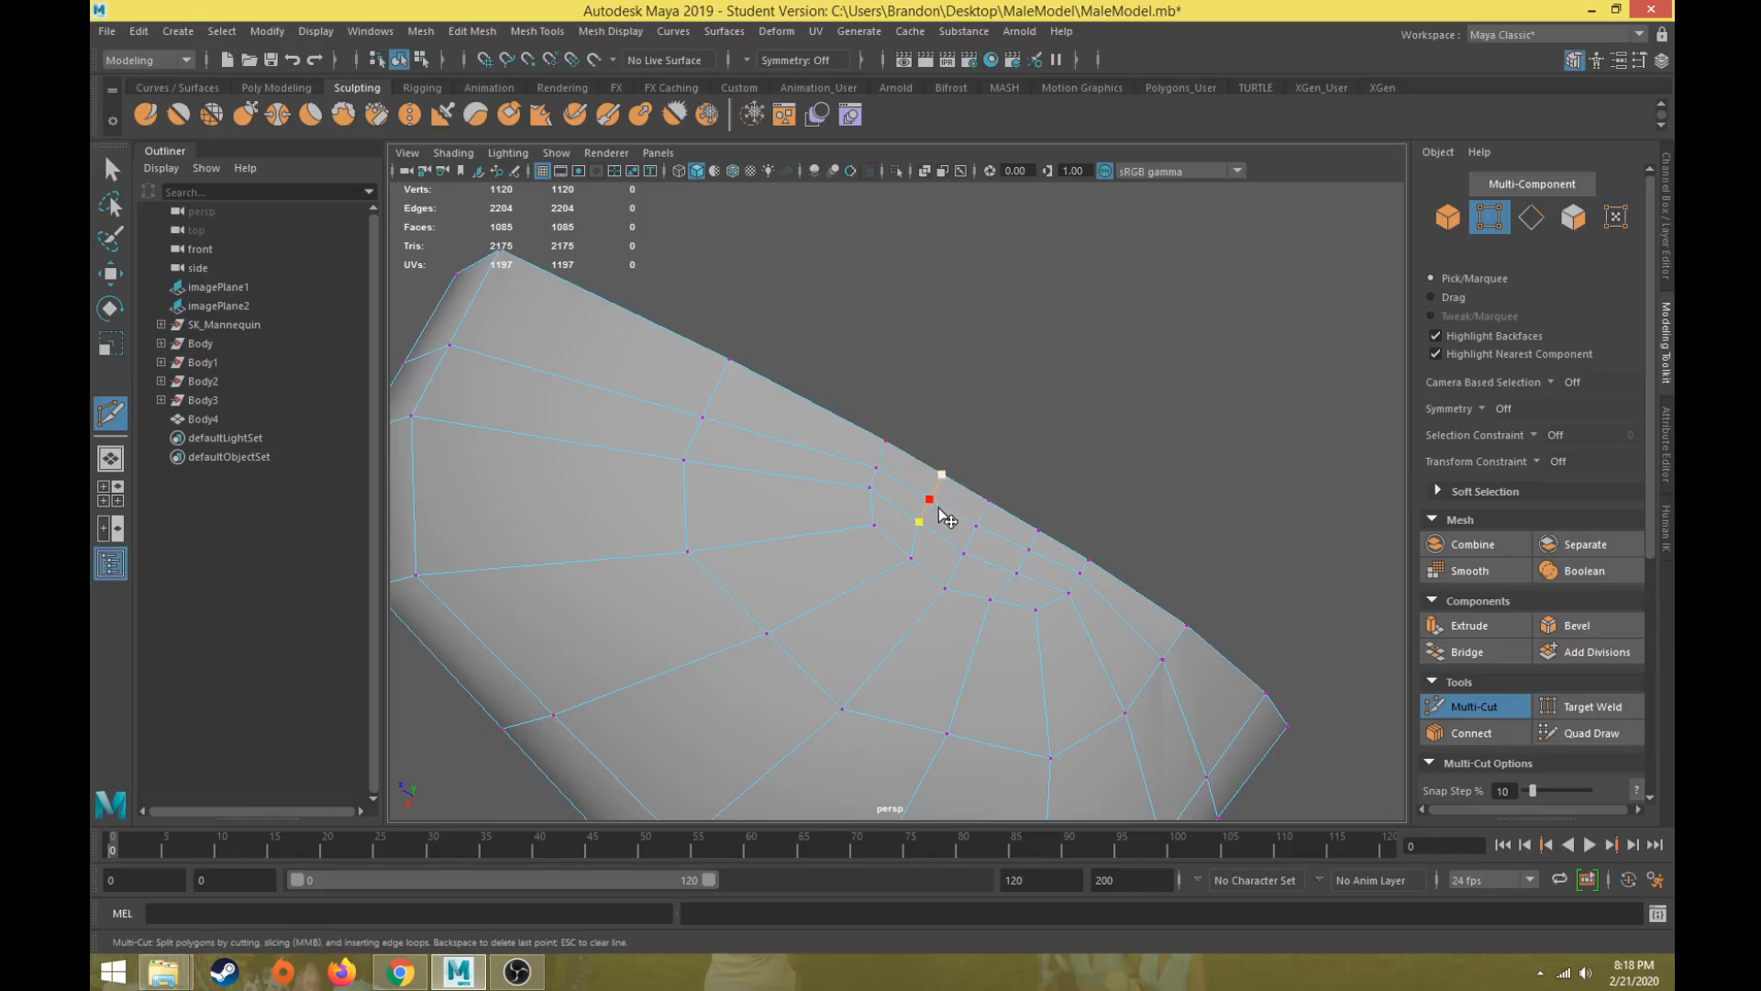
pyautogui.press('w')
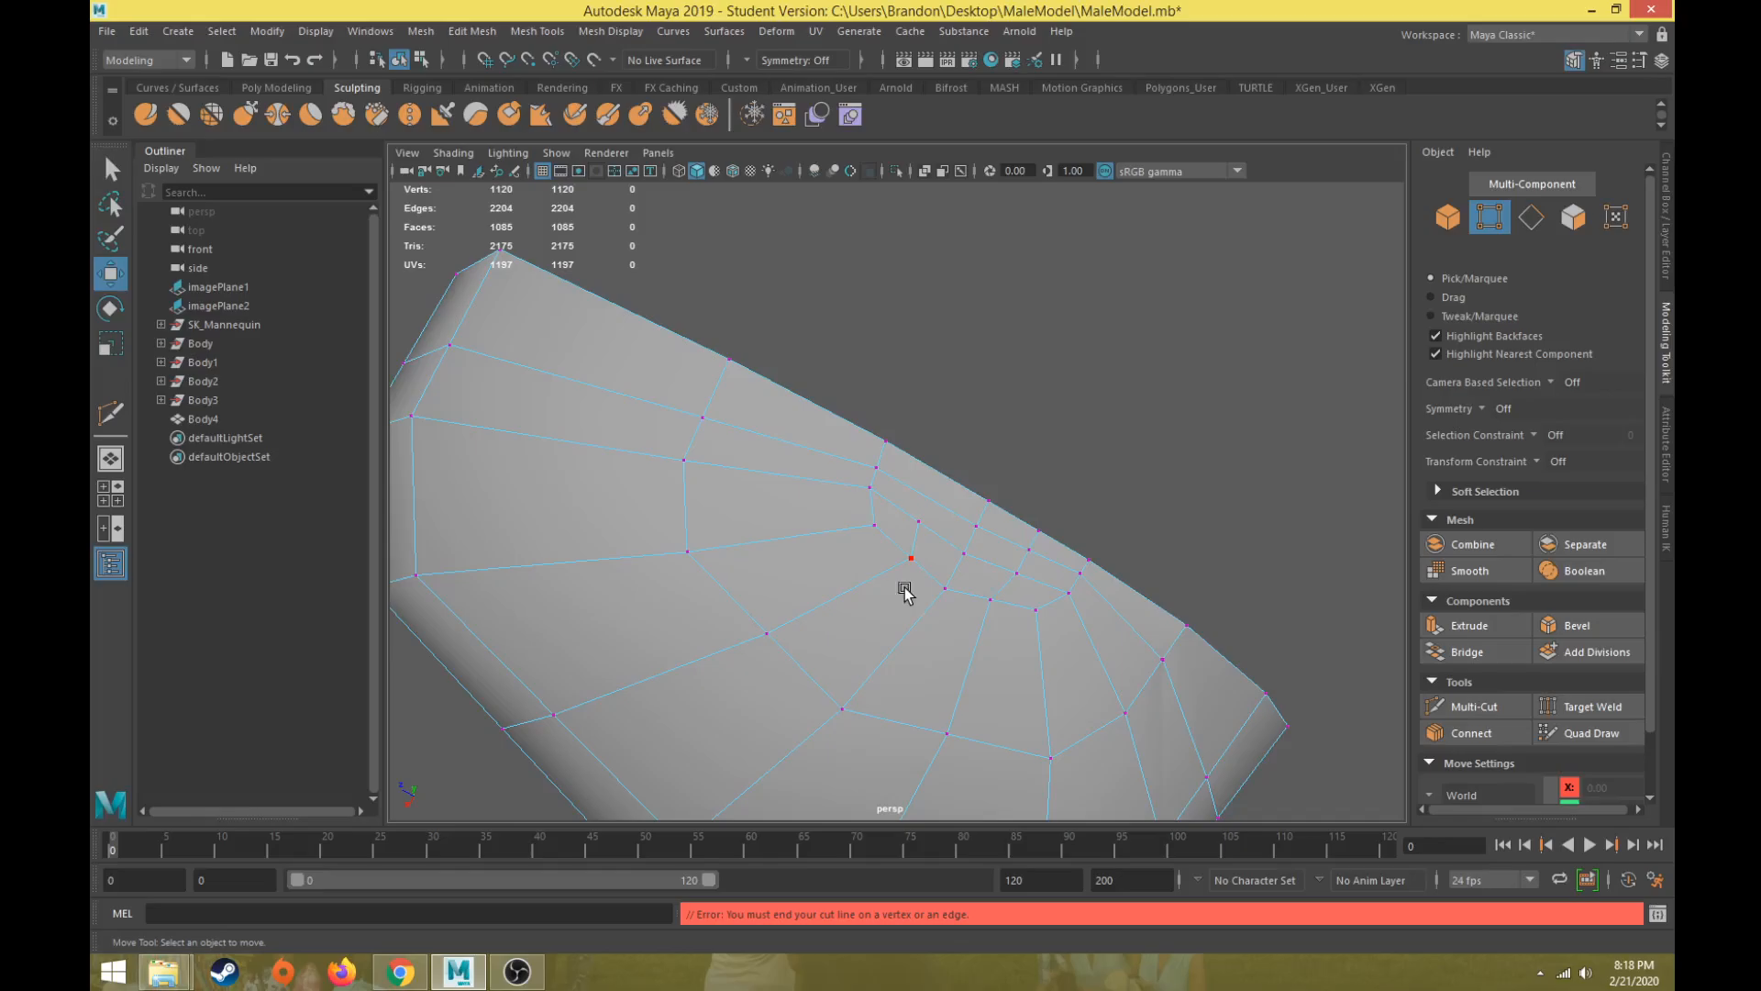
pyautogui.click(1472, 706)
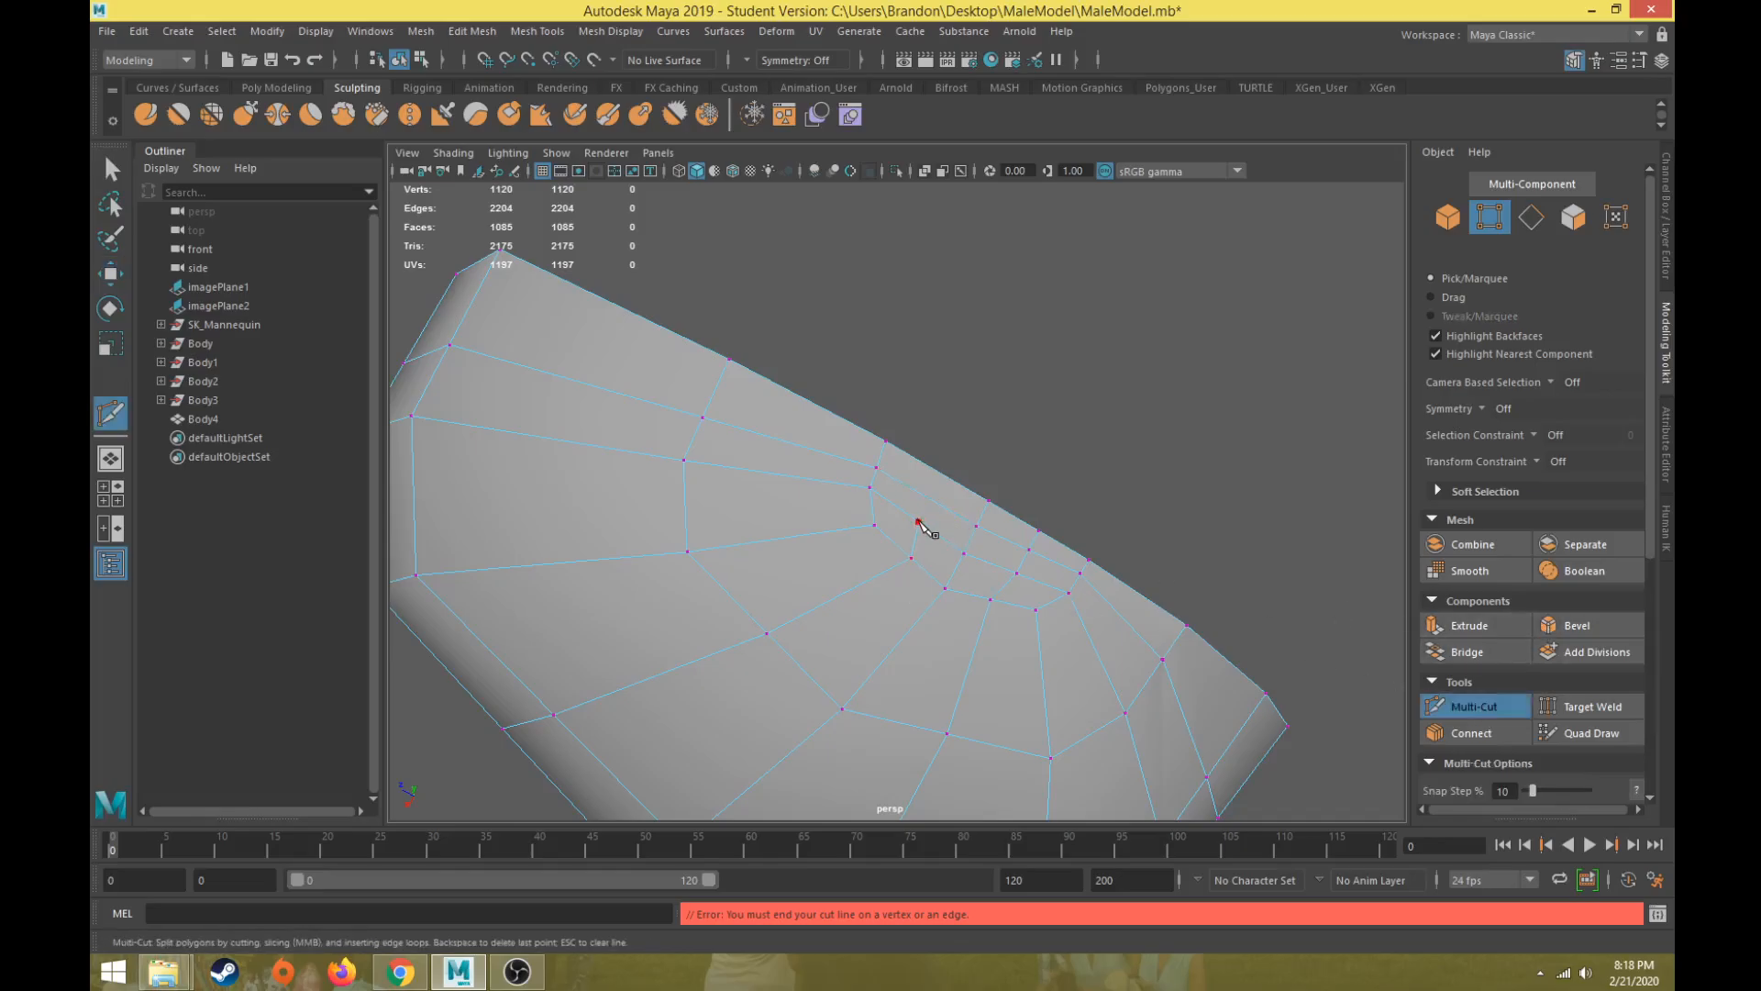
# Step: Save the scene and accept the student version notice
pyautogui.click(118, 26)
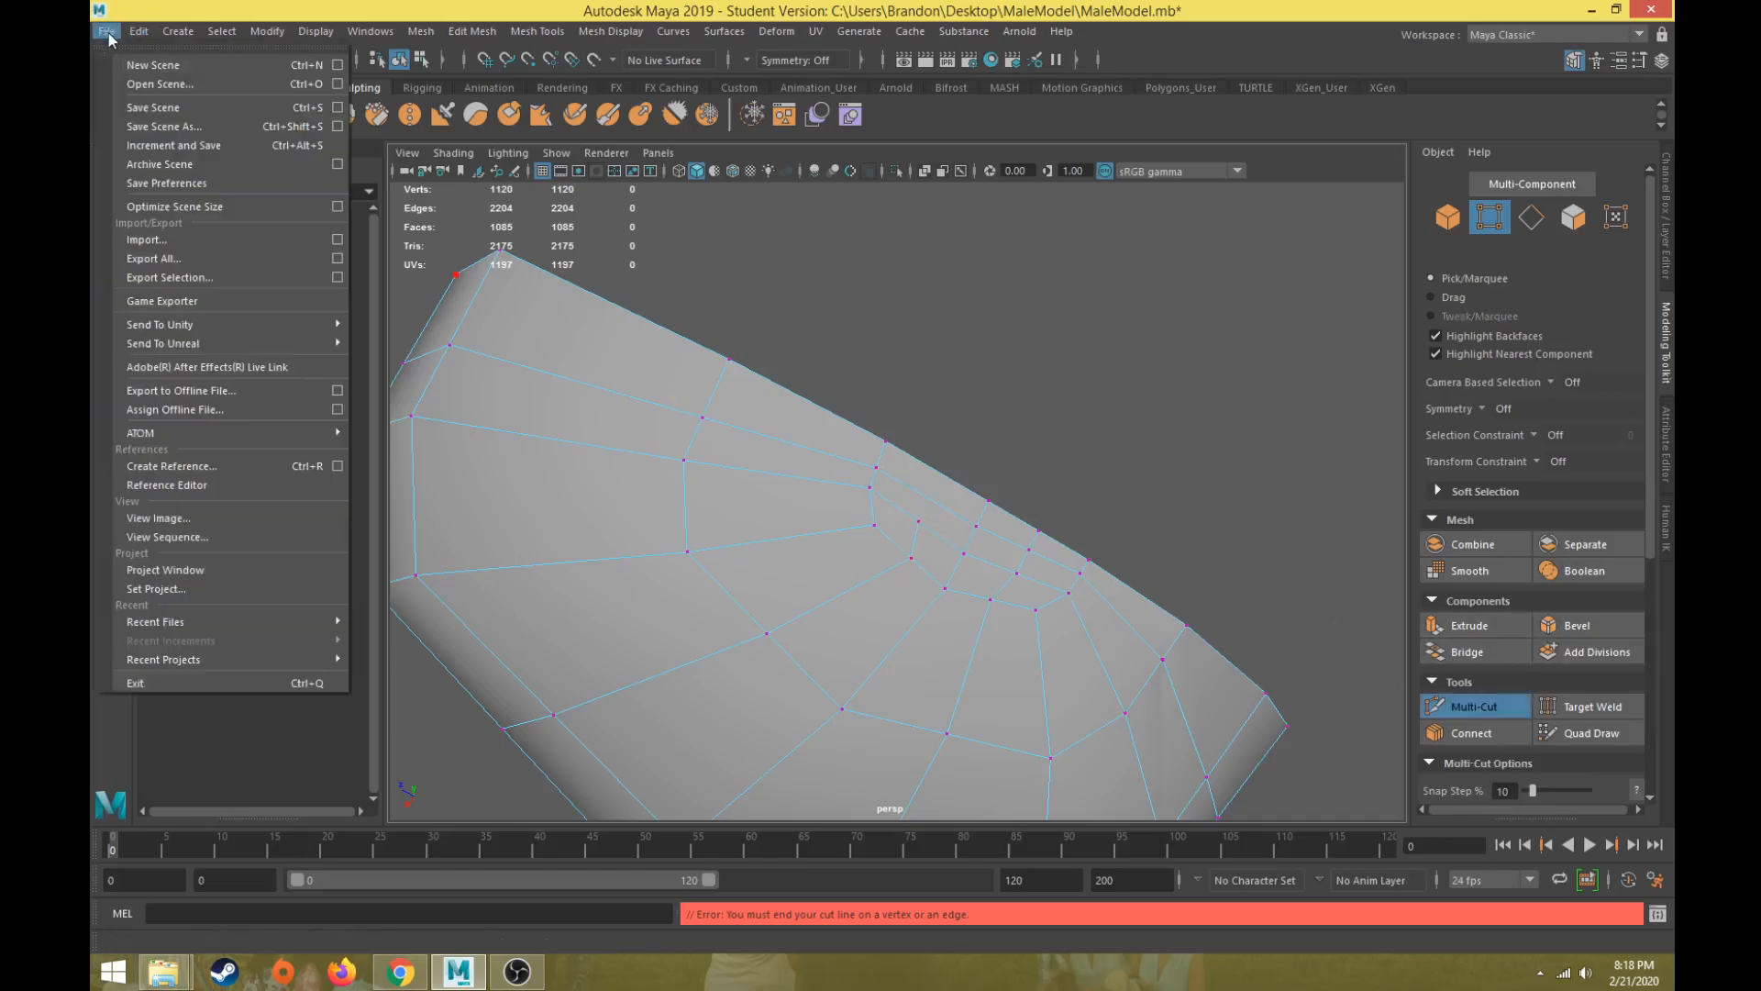
pyautogui.click(166, 117)
pyautogui.click(840, 503)
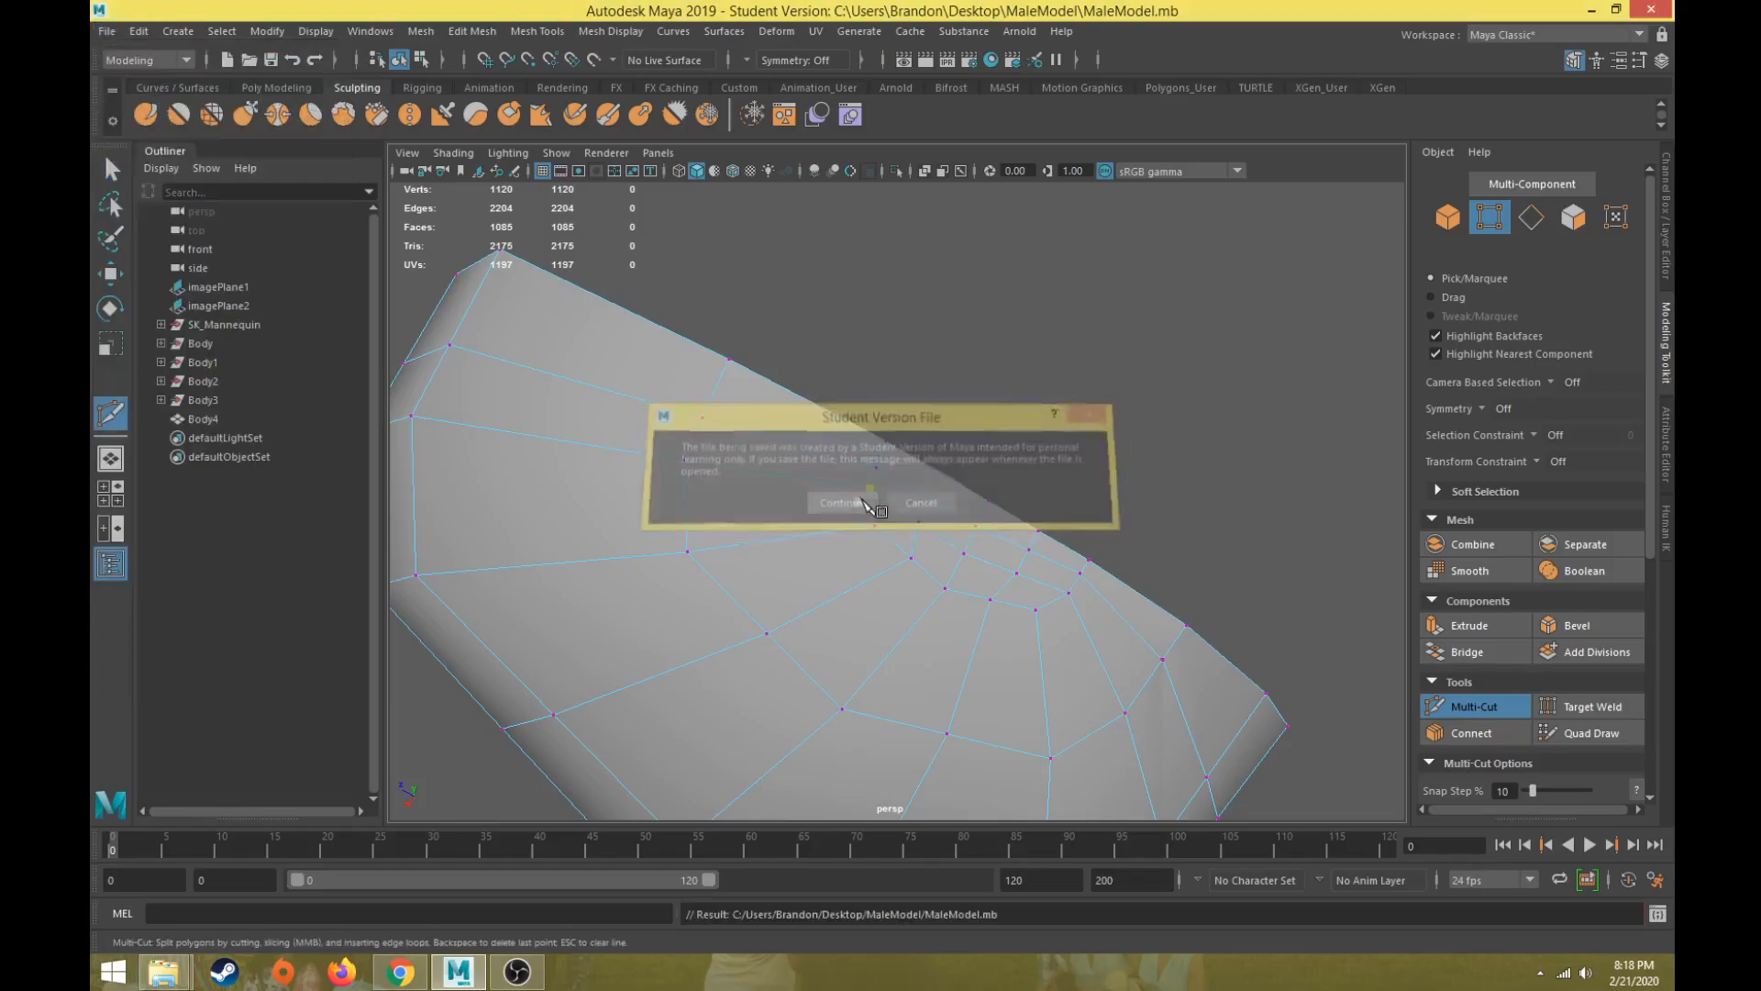
# Step: Try the Multi-Cut line again across the two long faces beside the centre edge, starting from the same vertex on top of the head
pyautogui.scroll(3, 963, 509)
pyautogui.scroll(1, 940, 513)
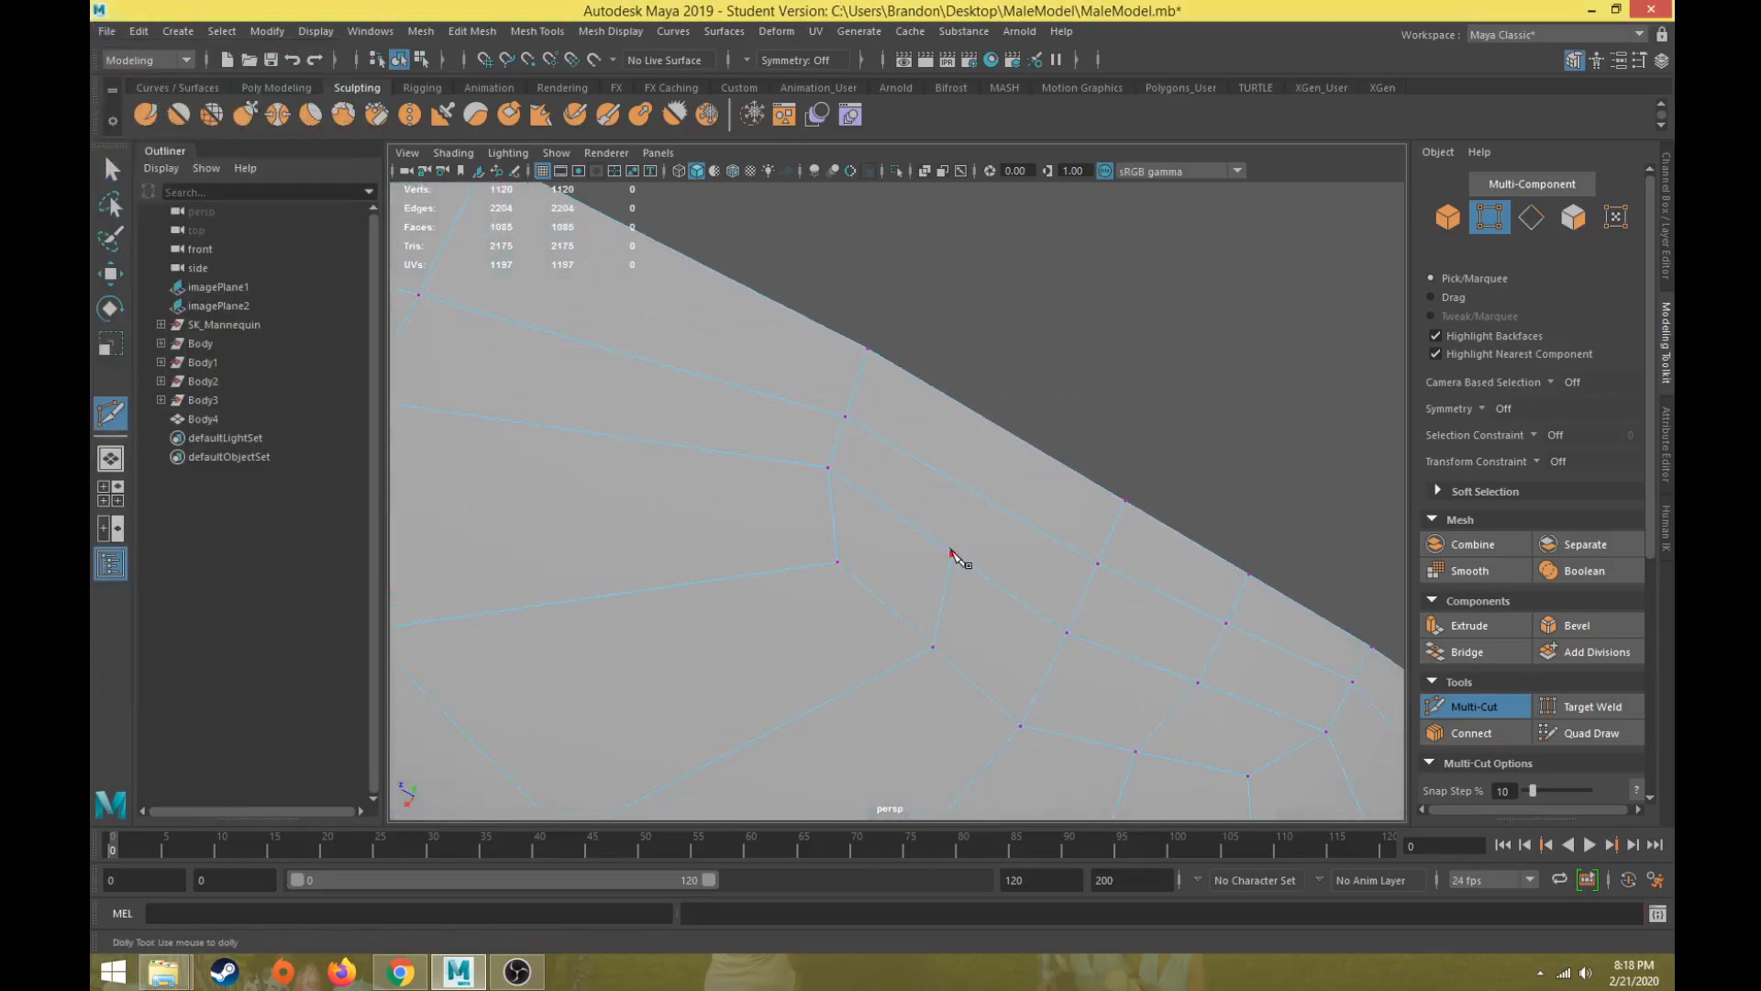
pyautogui.click(951, 553)
pyautogui.scroll(-5, 922, 586)
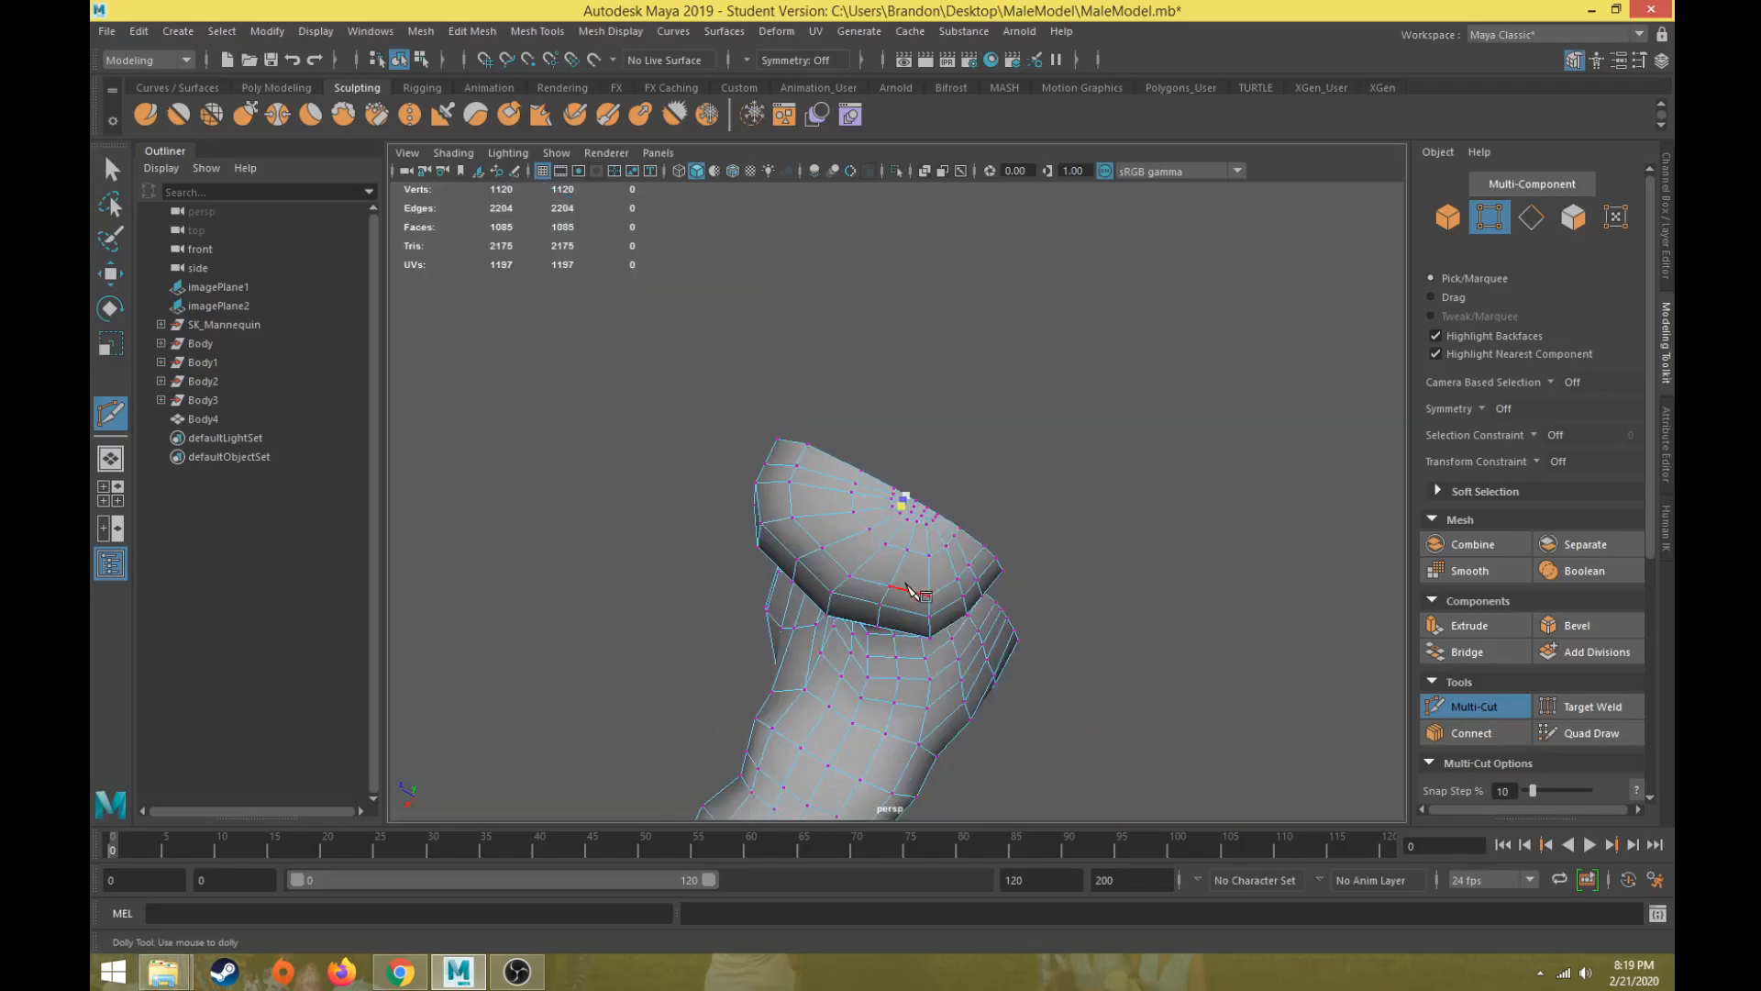
pyautogui.scroll(5, 922, 585)
pyautogui.scroll(-5, 927, 578)
pyautogui.scroll(5, 927, 587)
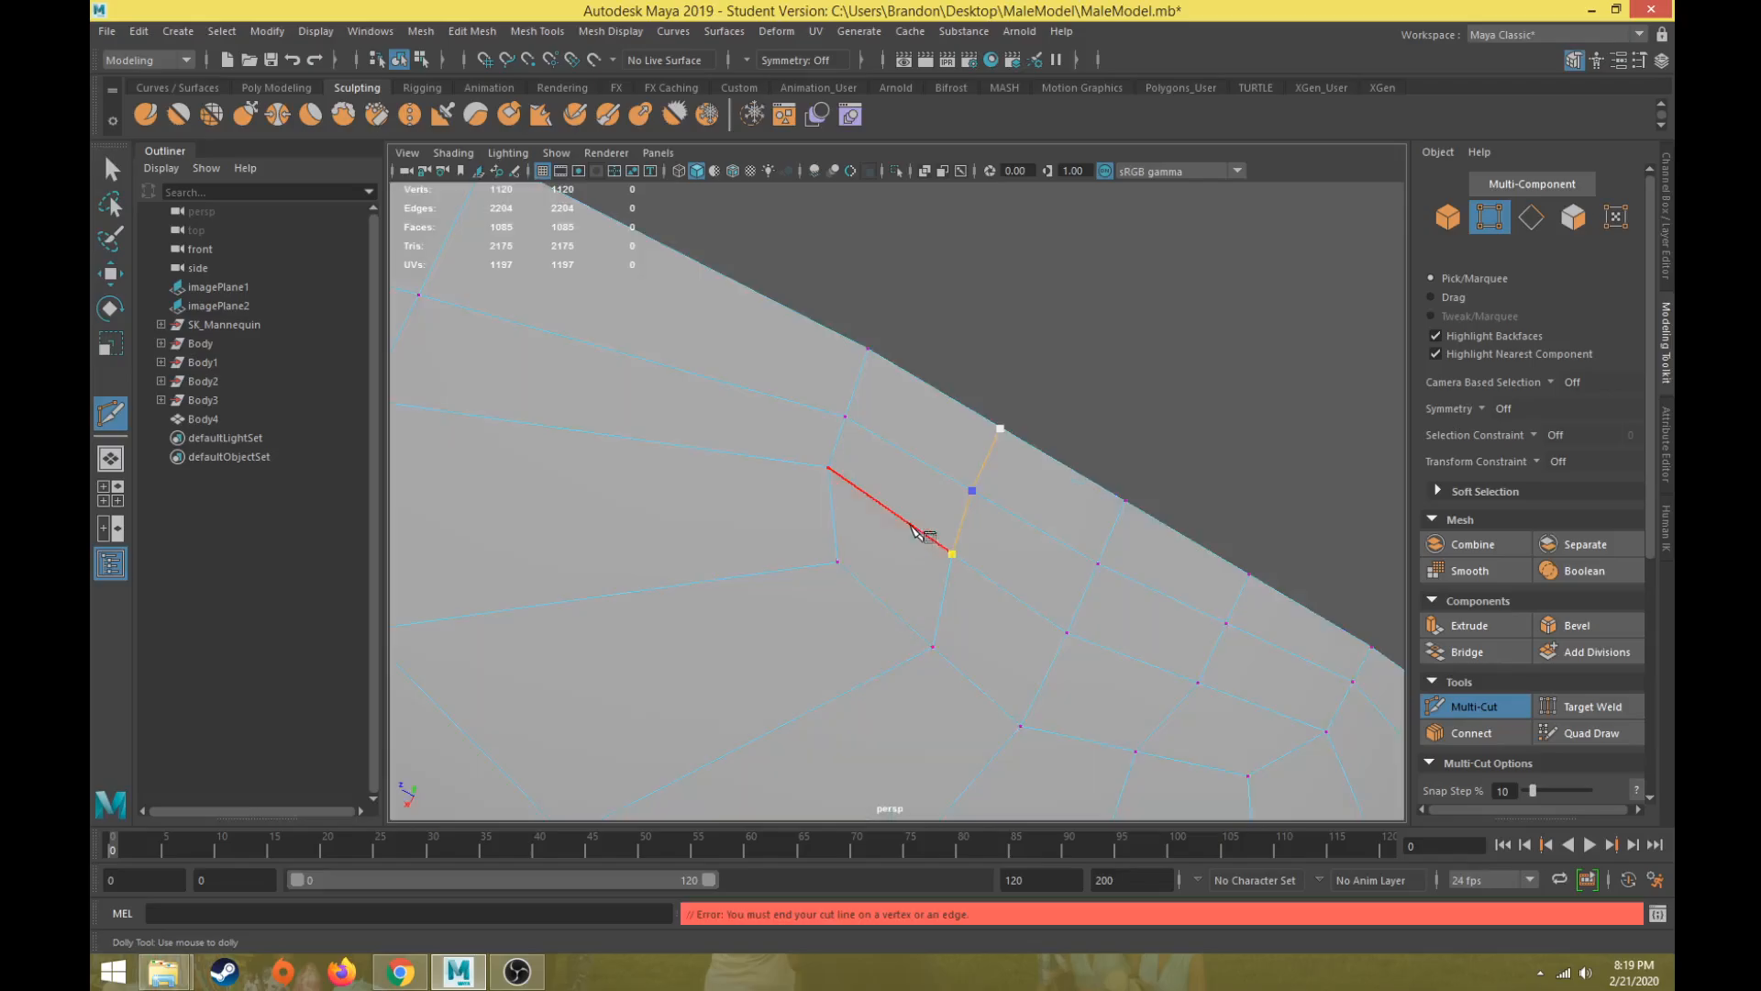
pyautogui.press('w')
# Step: Delete the two long faces beside the open centre edge on top of the head
pyautogui.moveTo(986, 484); pyautogui.dragTo(999, 507, button='right')
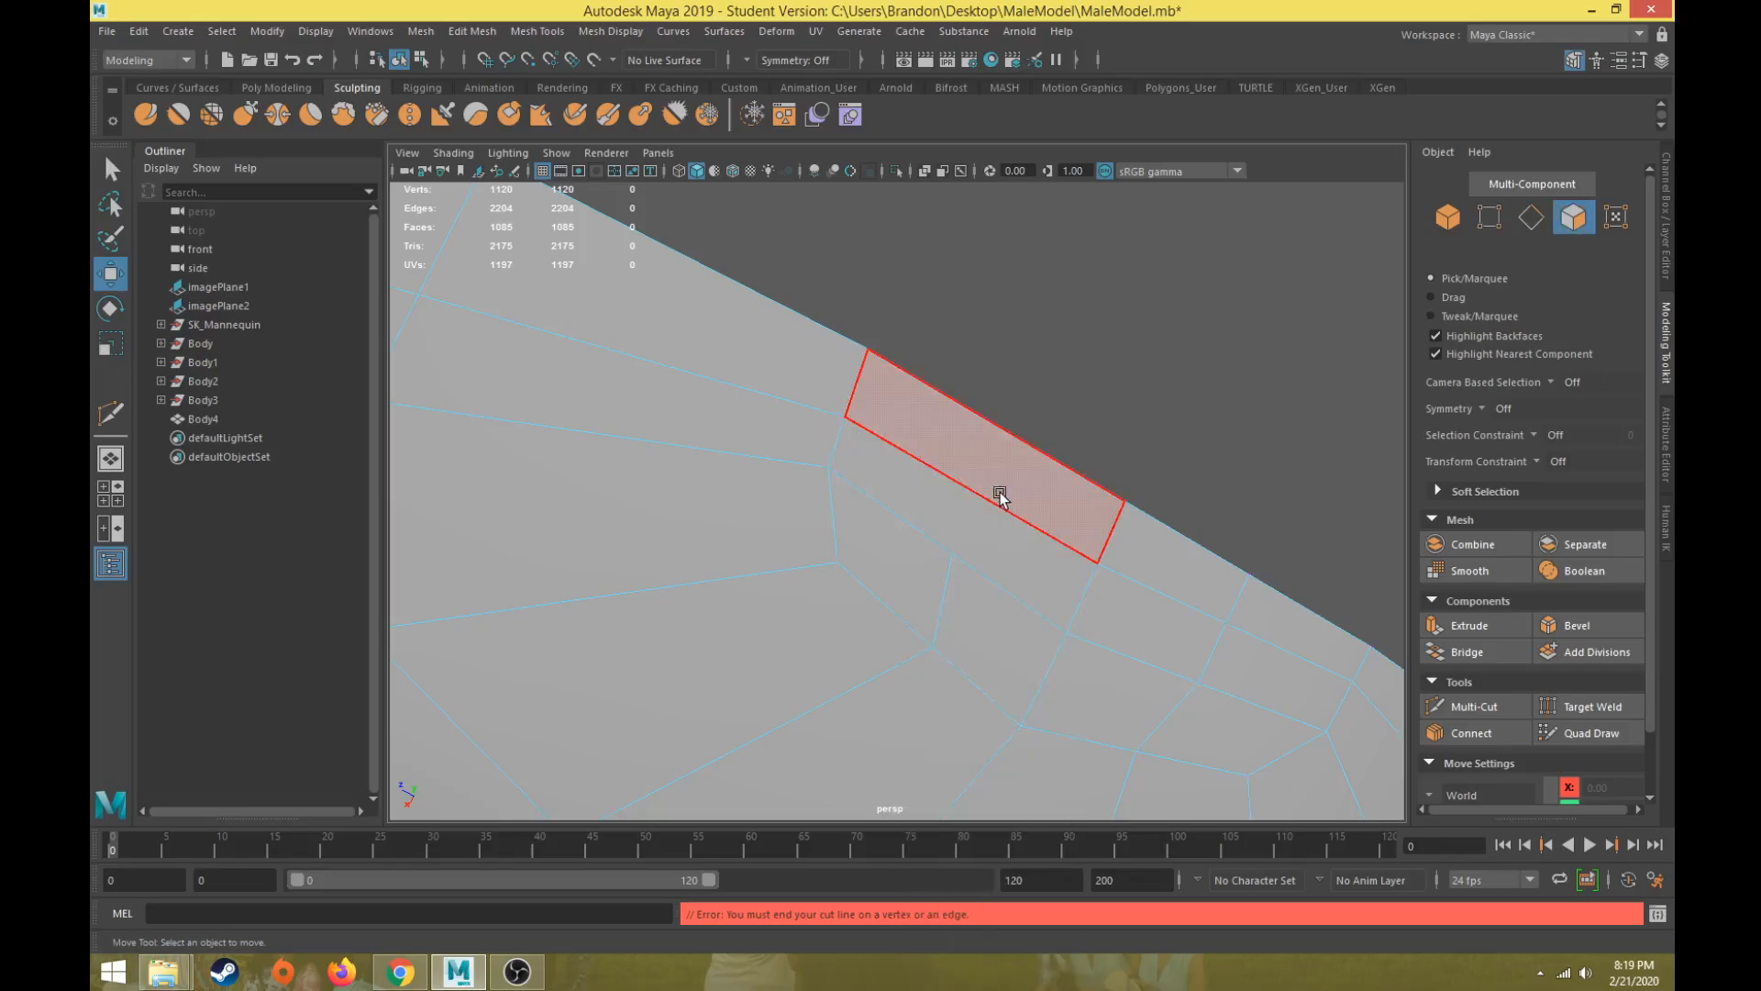
pyautogui.click(998, 497)
pyautogui.press('Delete')
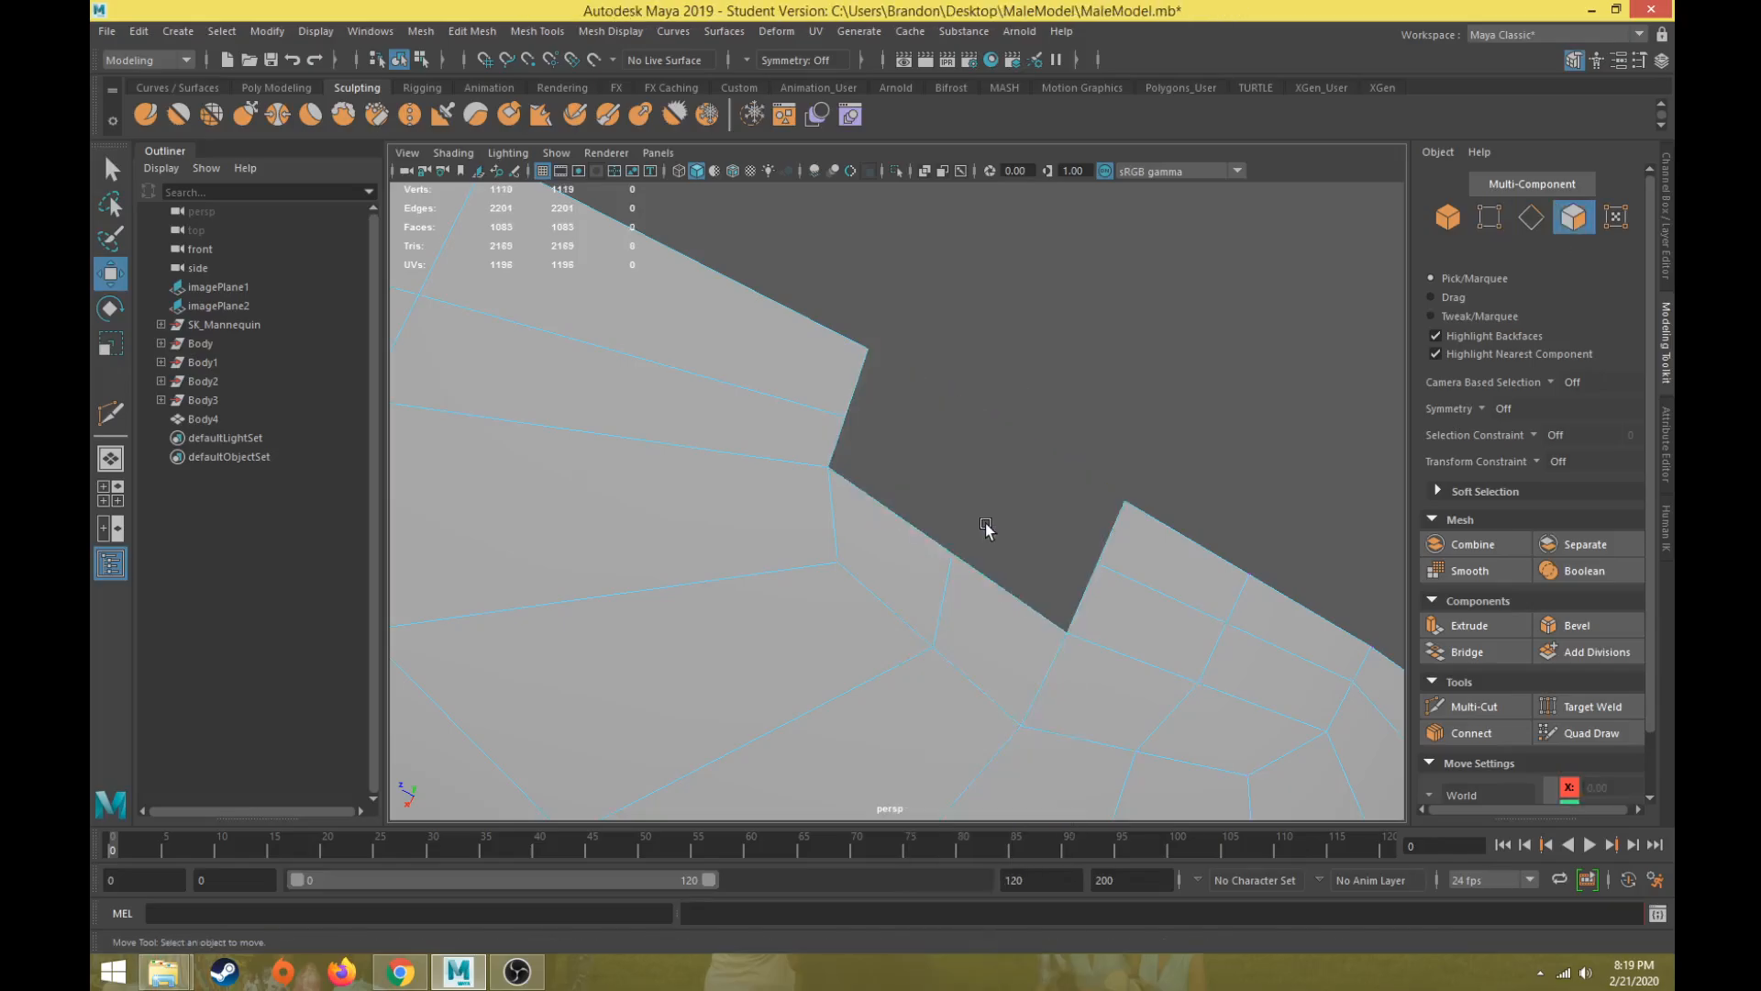
# Step: Test the border edges around the gap by moving them one at a time, undoing each move
pyautogui.moveTo(967, 451); pyautogui.dragTo(970, 431, button='right')
pyautogui.click(934, 536)
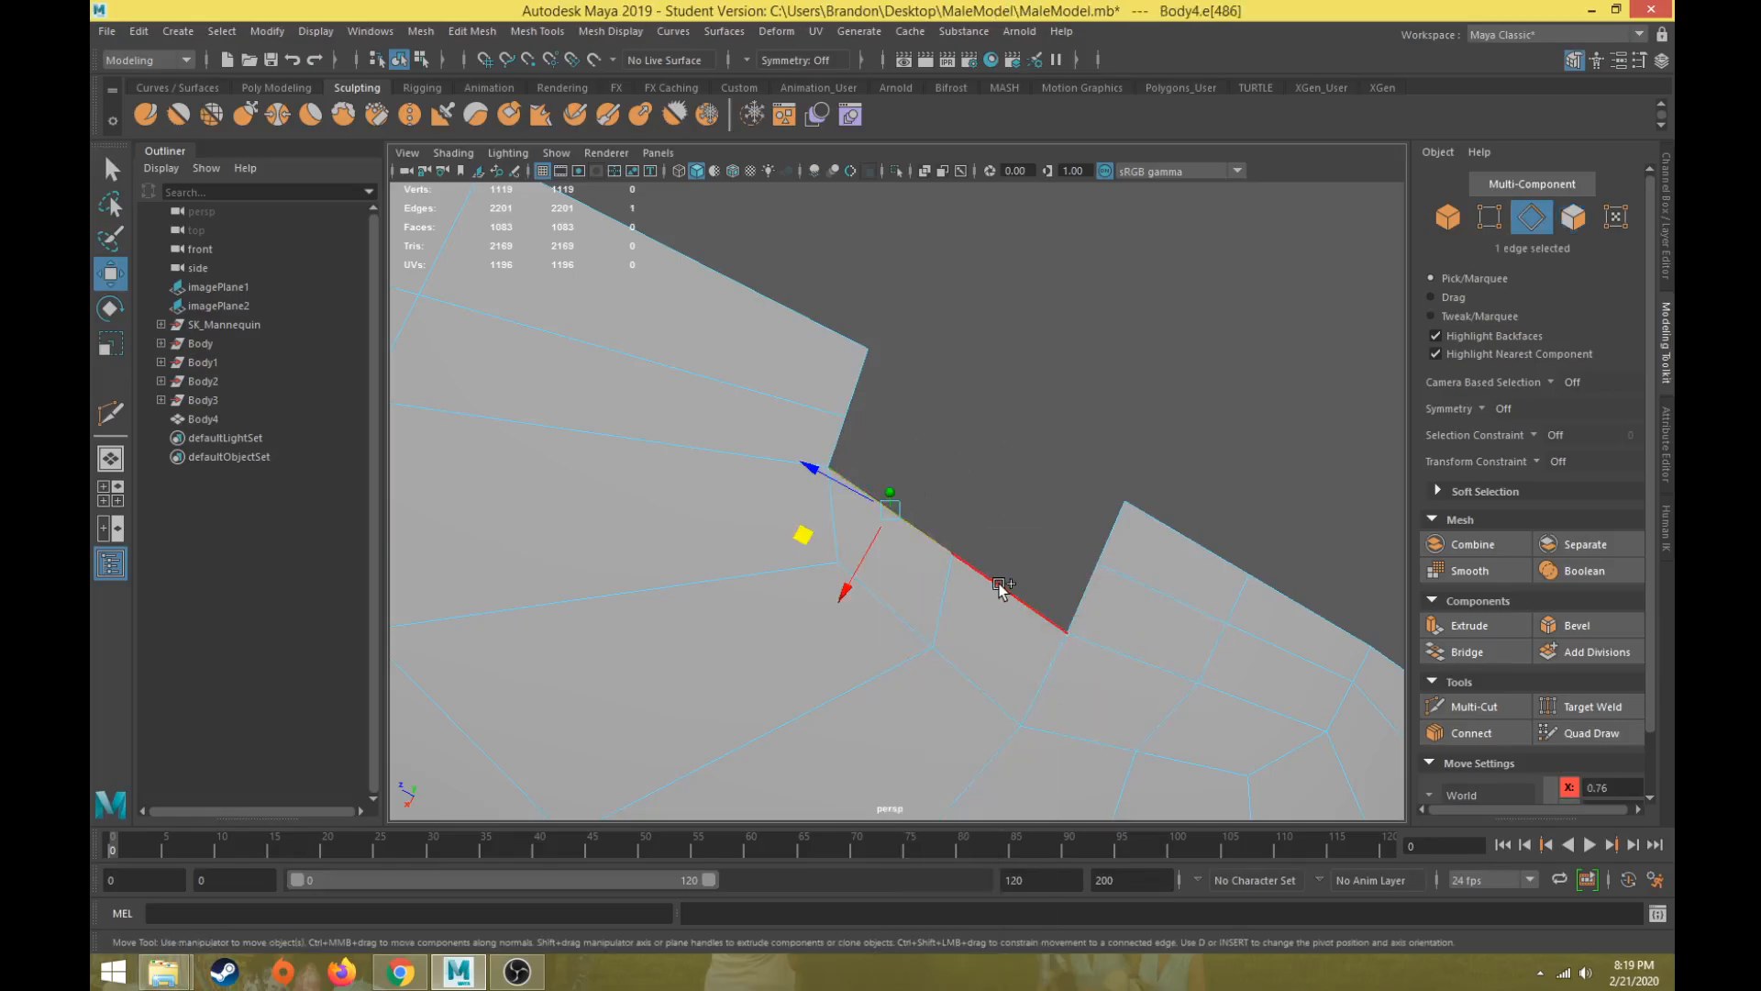
pyautogui.keyDown('shift'); pyautogui.click(999, 587); pyautogui.keyUp('shift')
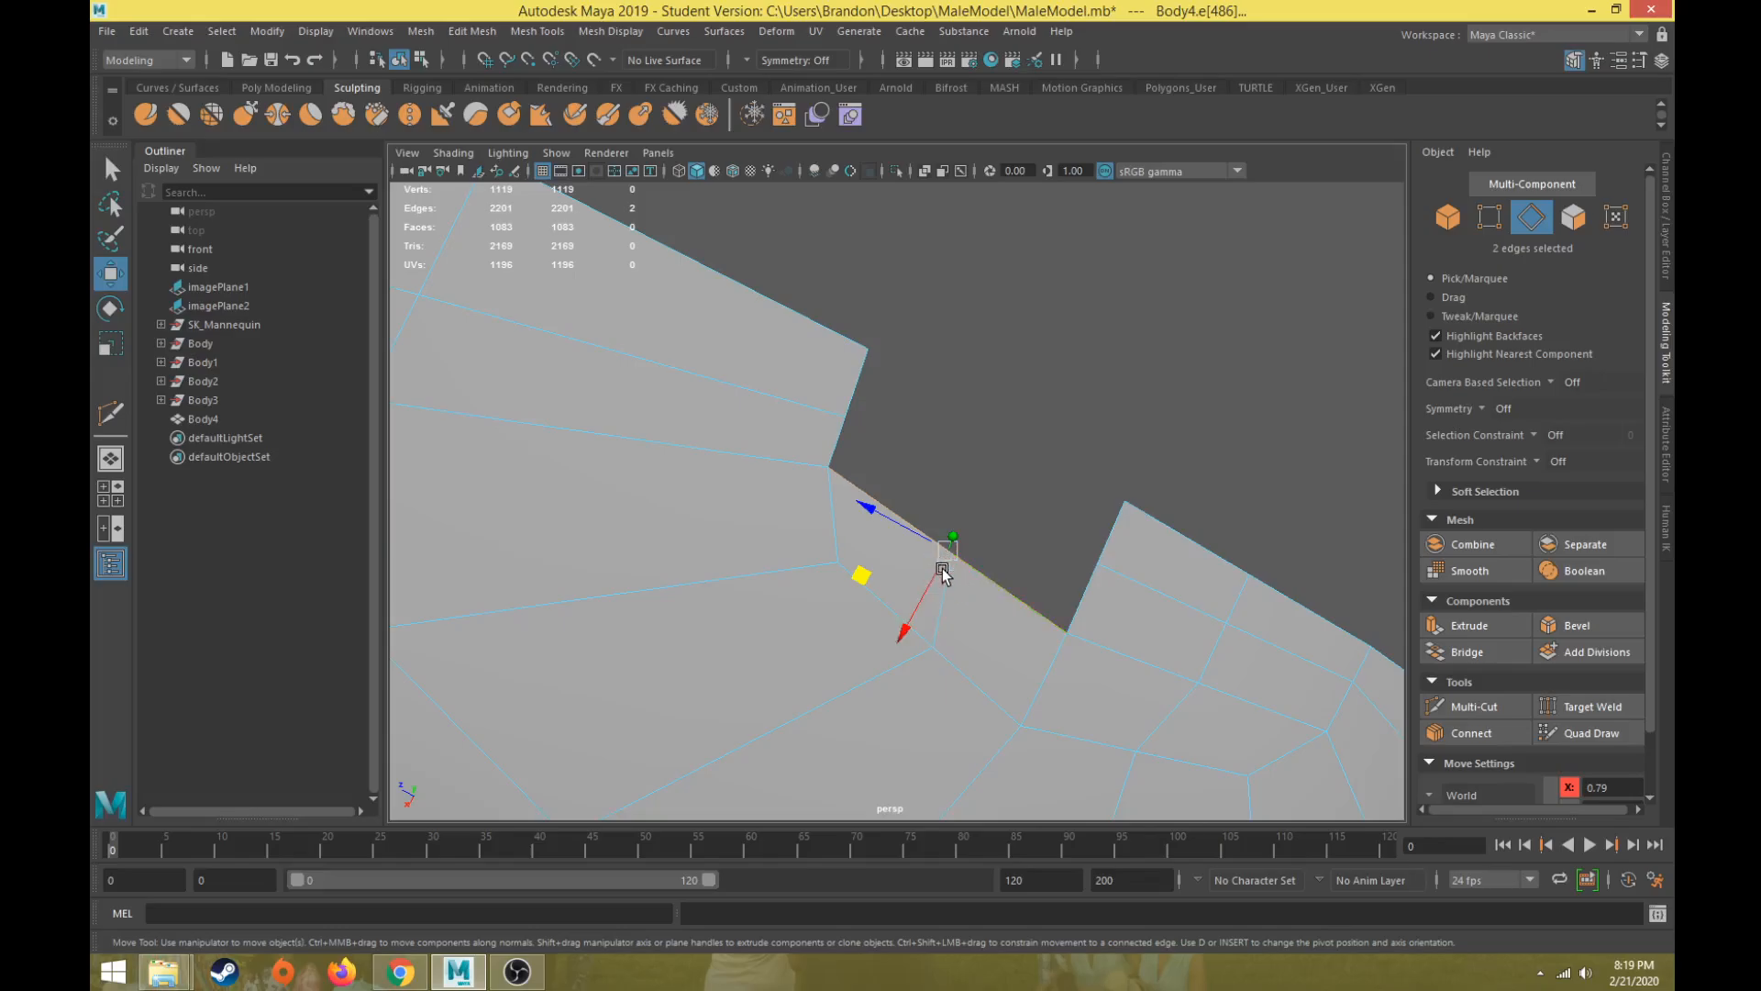
pyautogui.click(1085, 592)
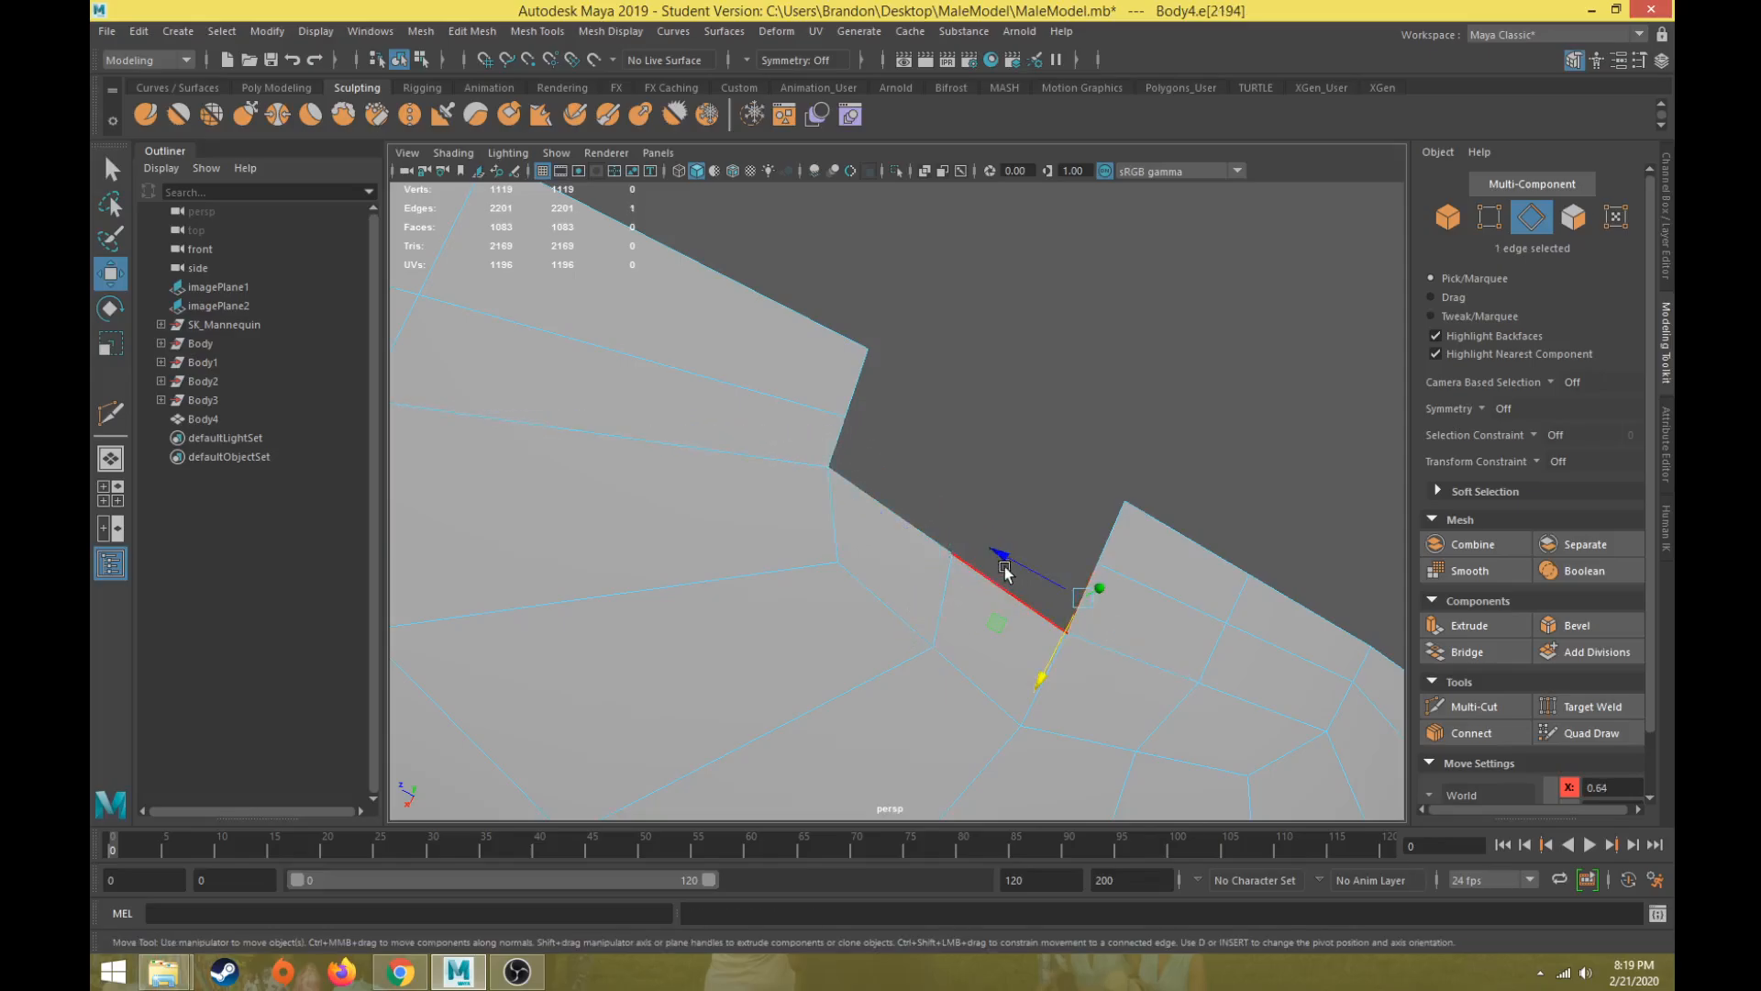
pyautogui.moveTo(1004, 566); pyautogui.dragTo(966, 542)
pyautogui.hotkey('ctrl', 'z')
pyautogui.click(1113, 519)
pyautogui.moveTo(1050, 495); pyautogui.dragTo(1082, 512)
pyautogui.hotkey('ctrl', 'z')
pyautogui.click(851, 391)
pyautogui.moveTo(782, 343); pyautogui.dragTo(750, 332)
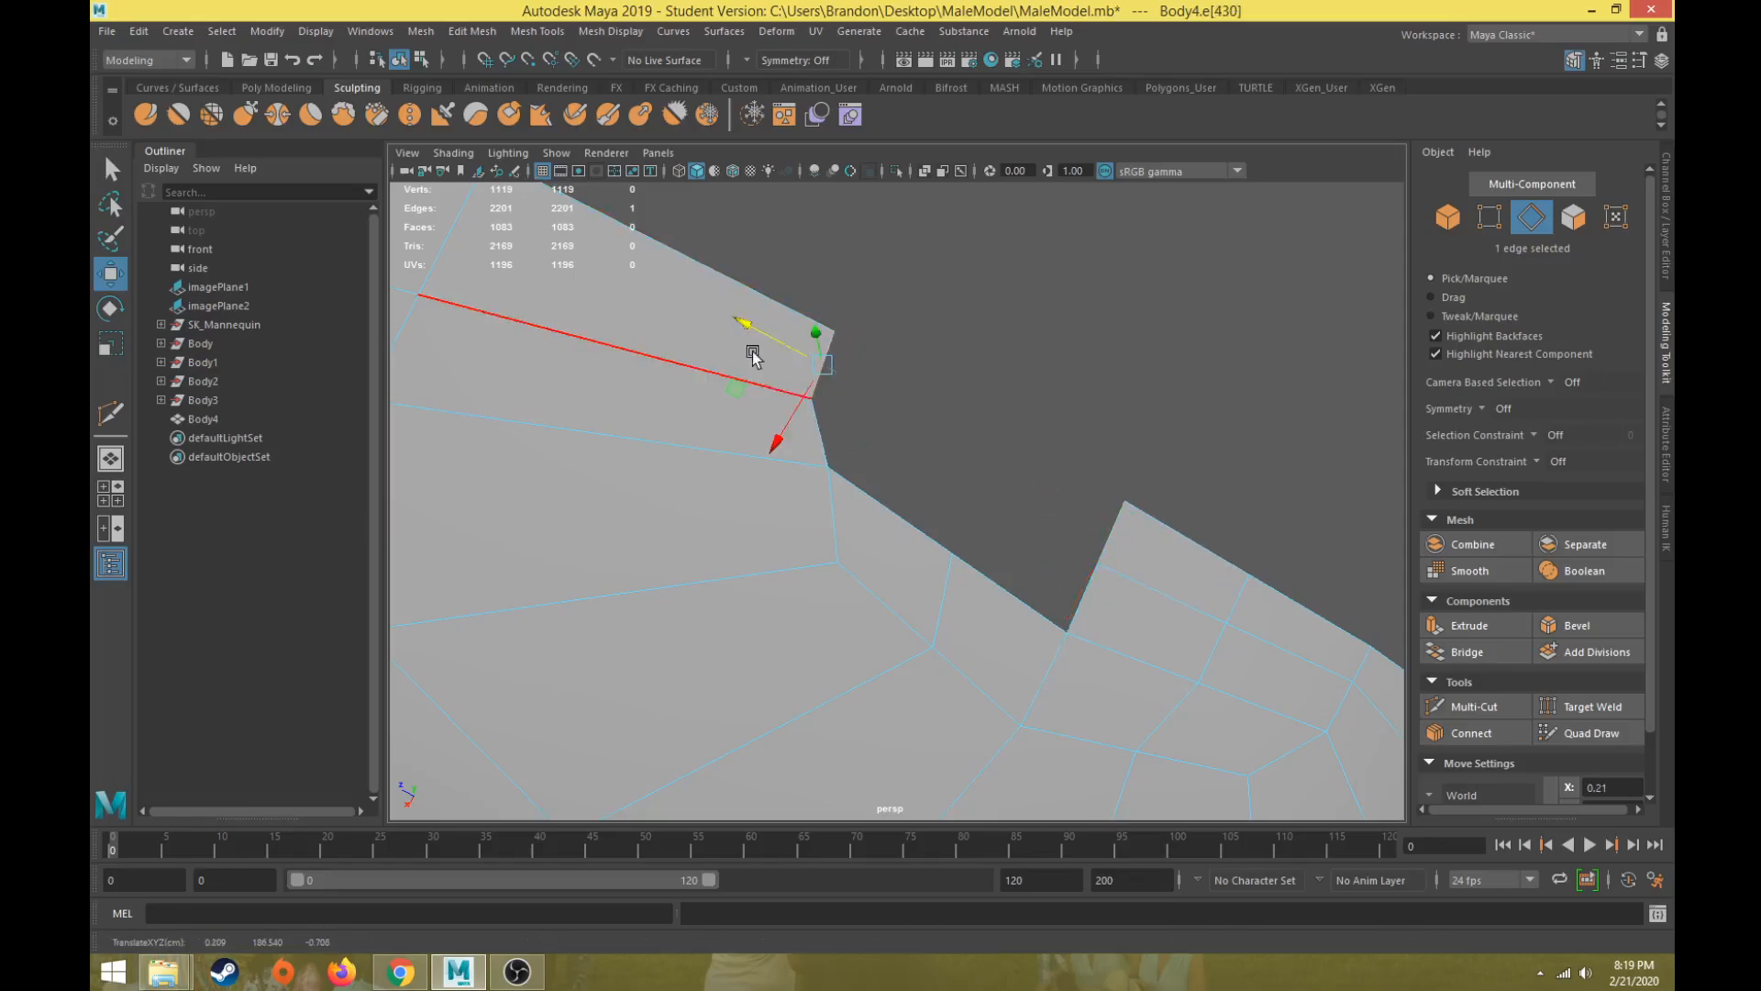
pyautogui.hotkey('ctrl', 'z')
pyautogui.click(834, 448)
pyautogui.moveTo(770, 409); pyautogui.dragTo(806, 429)
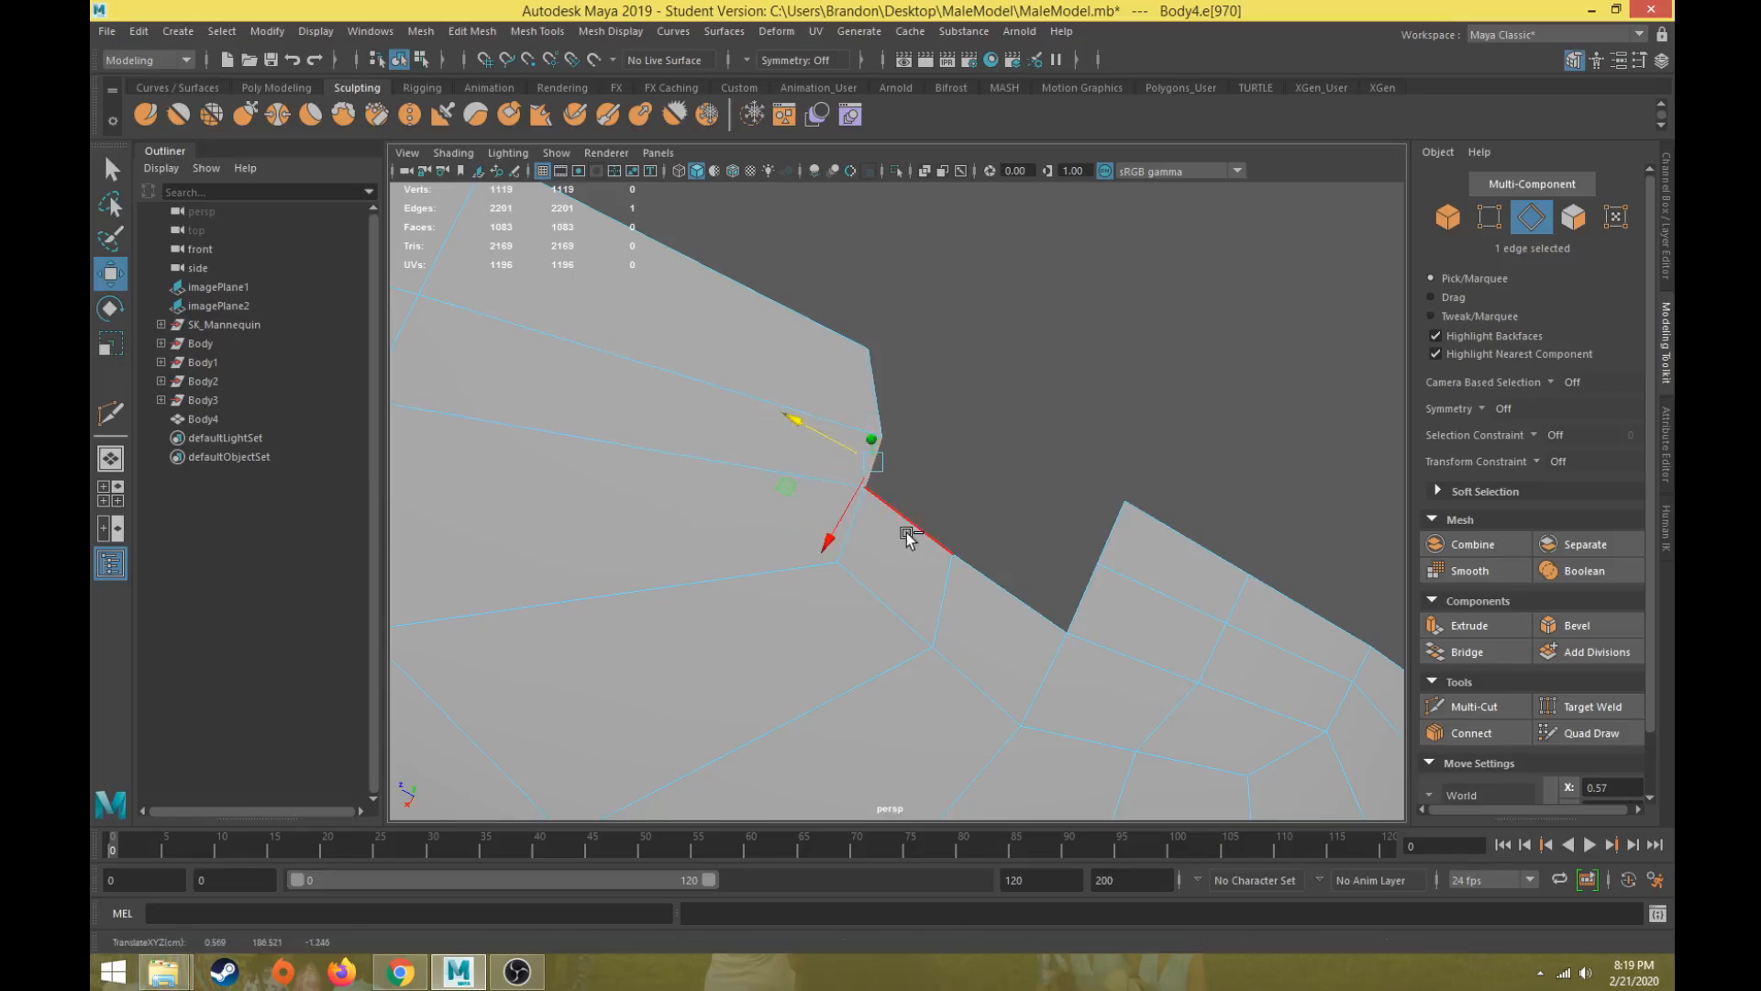
pyautogui.hotkey('ctrl', 'z')
# Step: Extrude the two inner border edges of the gap toward the centre edge to form the first row of new faces
pyautogui.keyDown('shift'); pyautogui.click(992, 582); pyautogui.keyUp('shift')
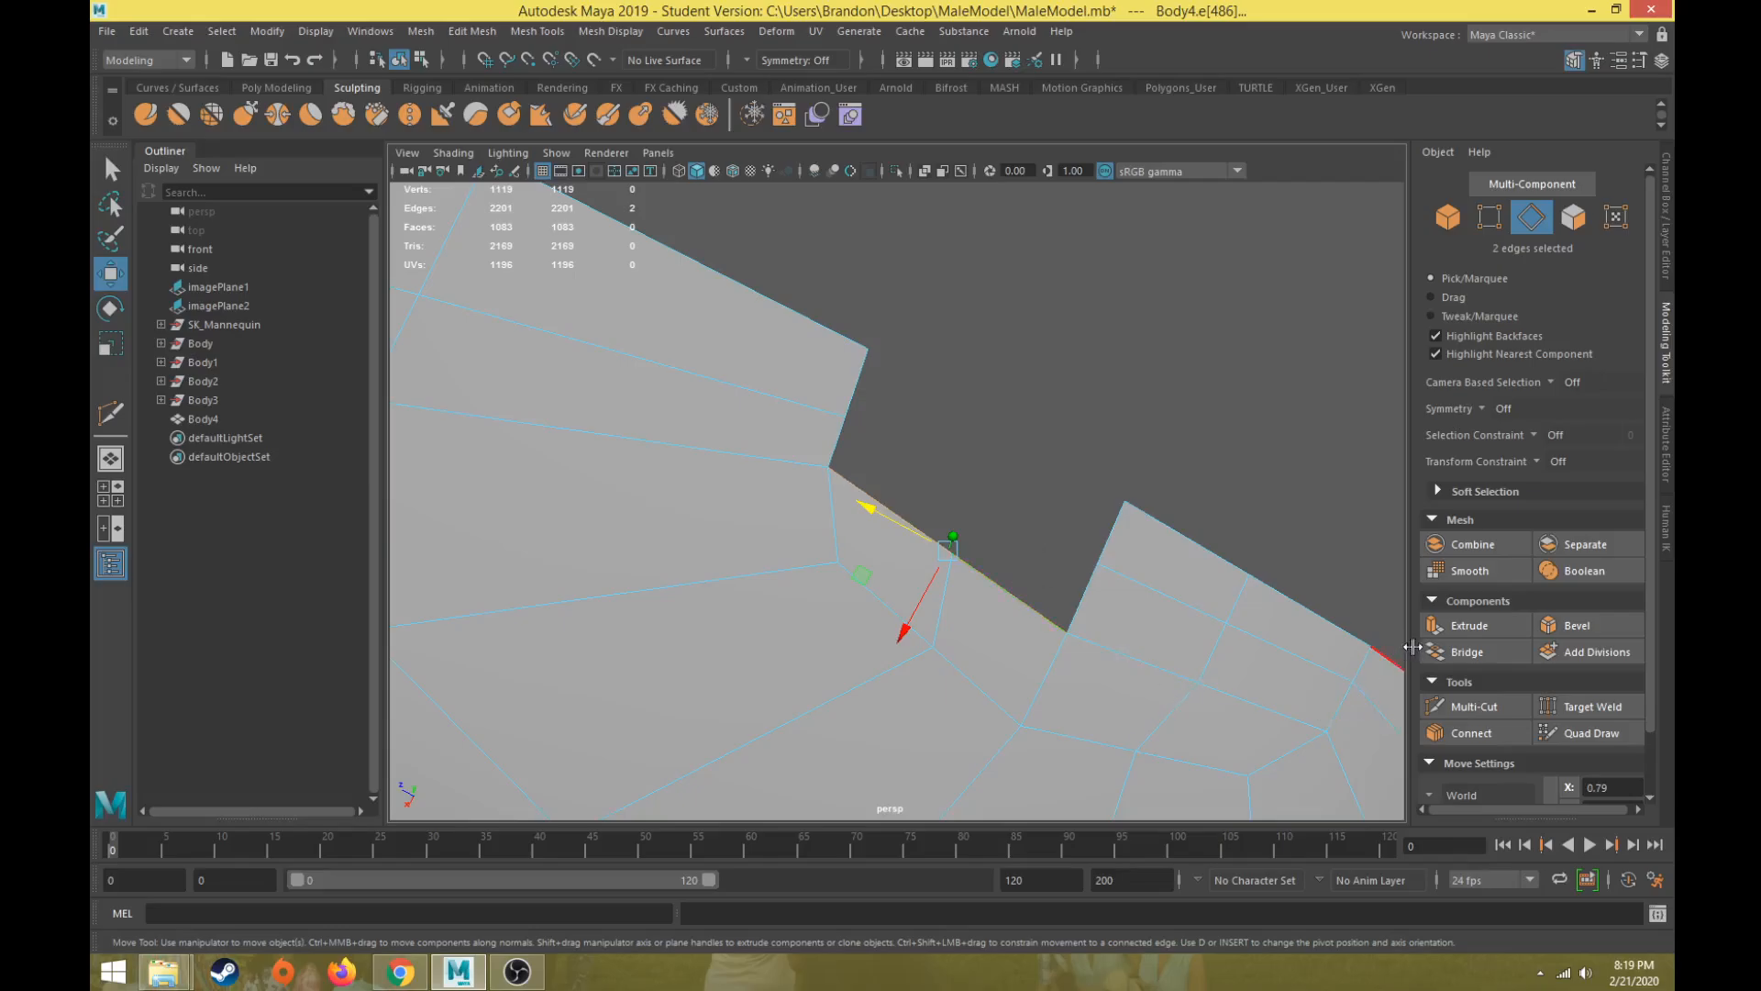
pyautogui.click(1468, 625)
pyautogui.press('w')
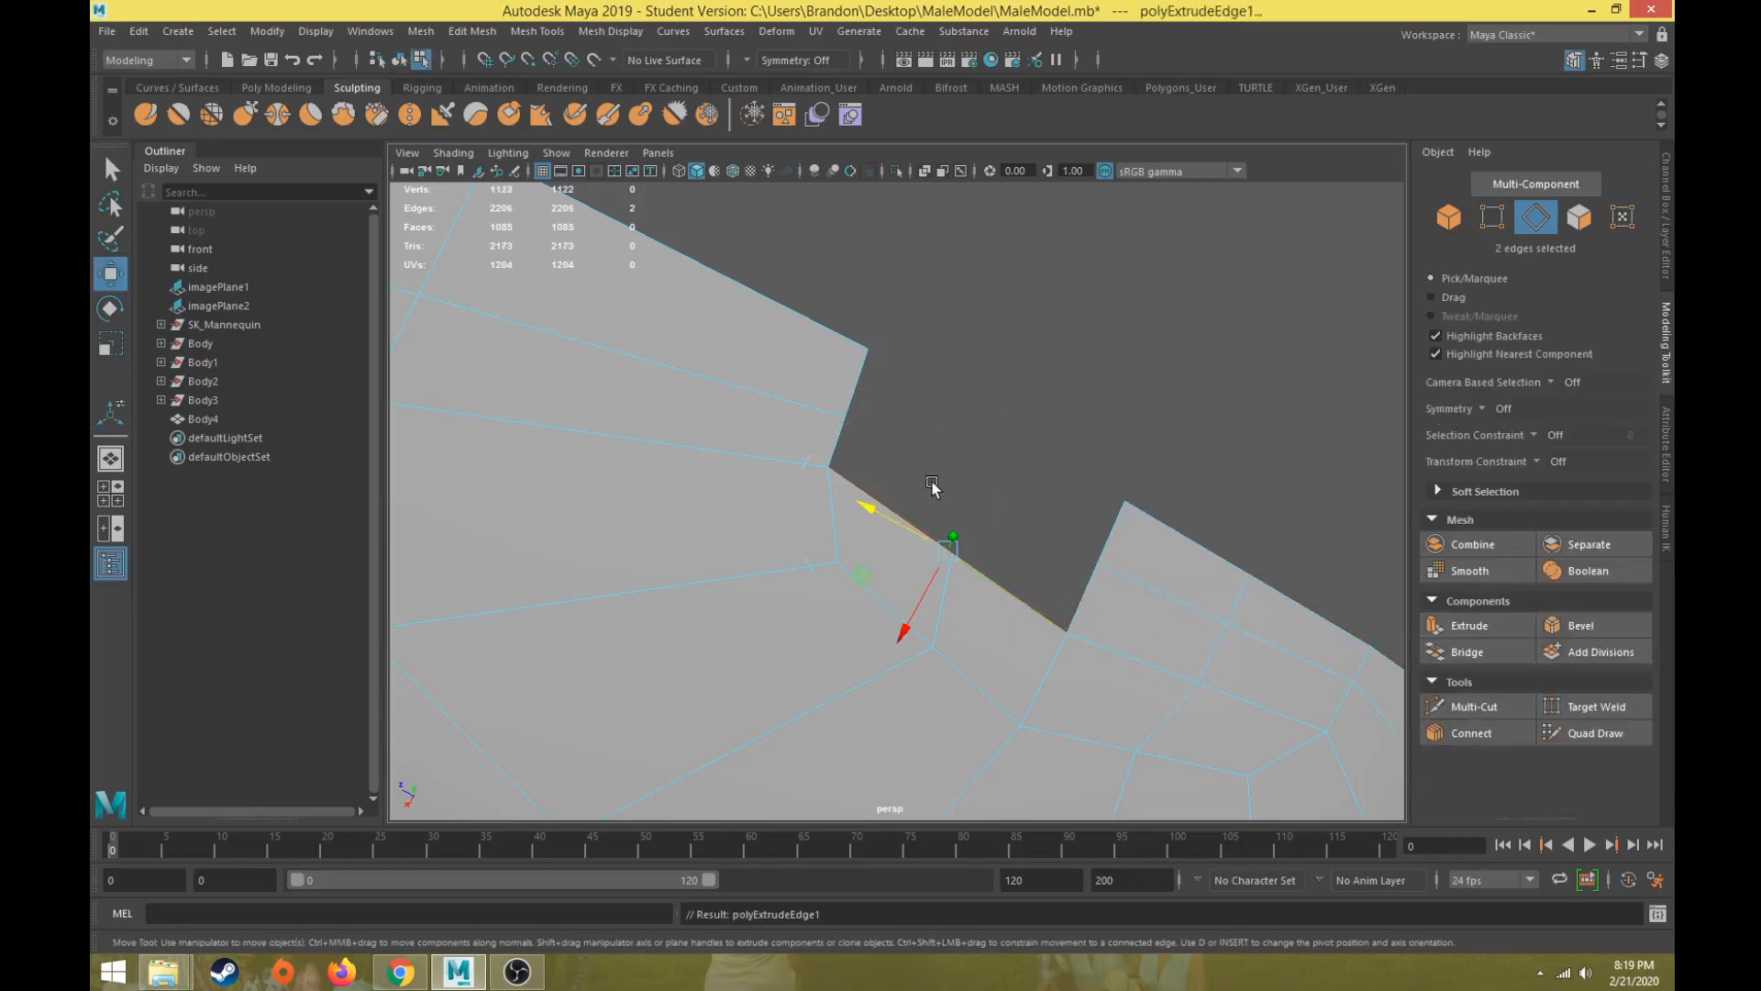
pyautogui.moveTo(904, 641); pyautogui.dragTo(897, 504)
# Step: Snap both end vertices of the extruded row onto the neighbouring corner vertices at the sides of the gap
pyautogui.moveTo(864, 406); pyautogui.dragTo(791, 404, button='right')
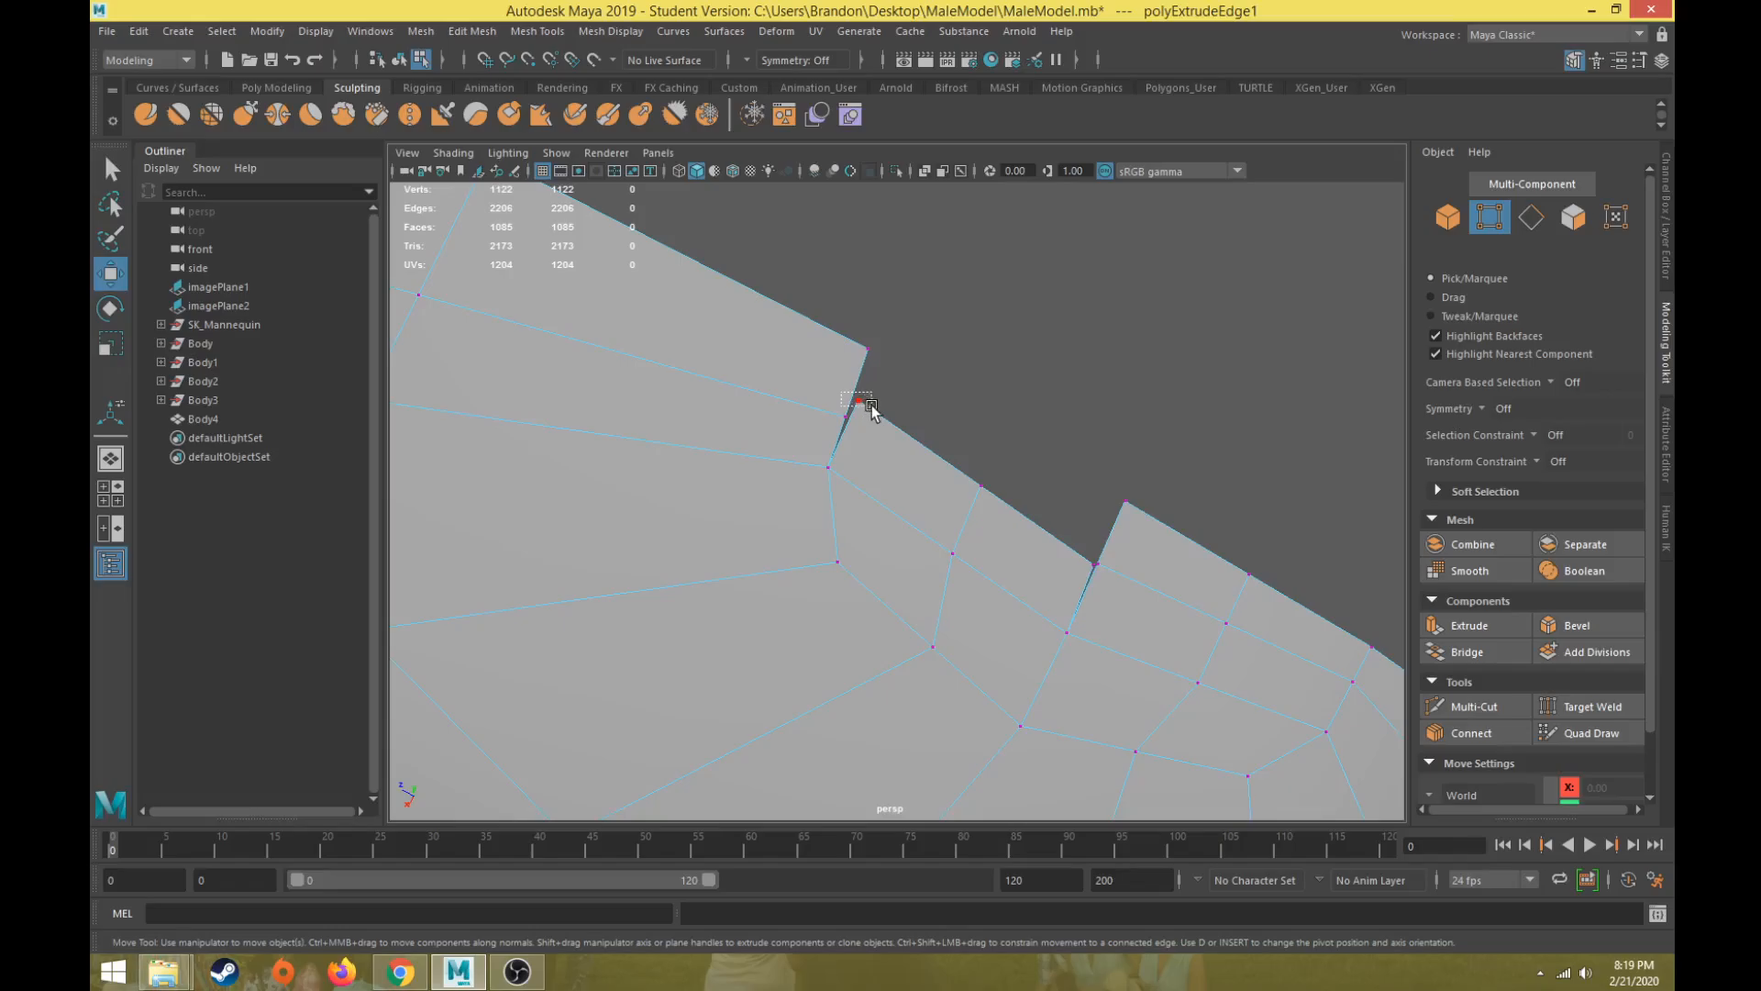
pyautogui.moveTo(871, 410); pyautogui.dragTo(871, 410)
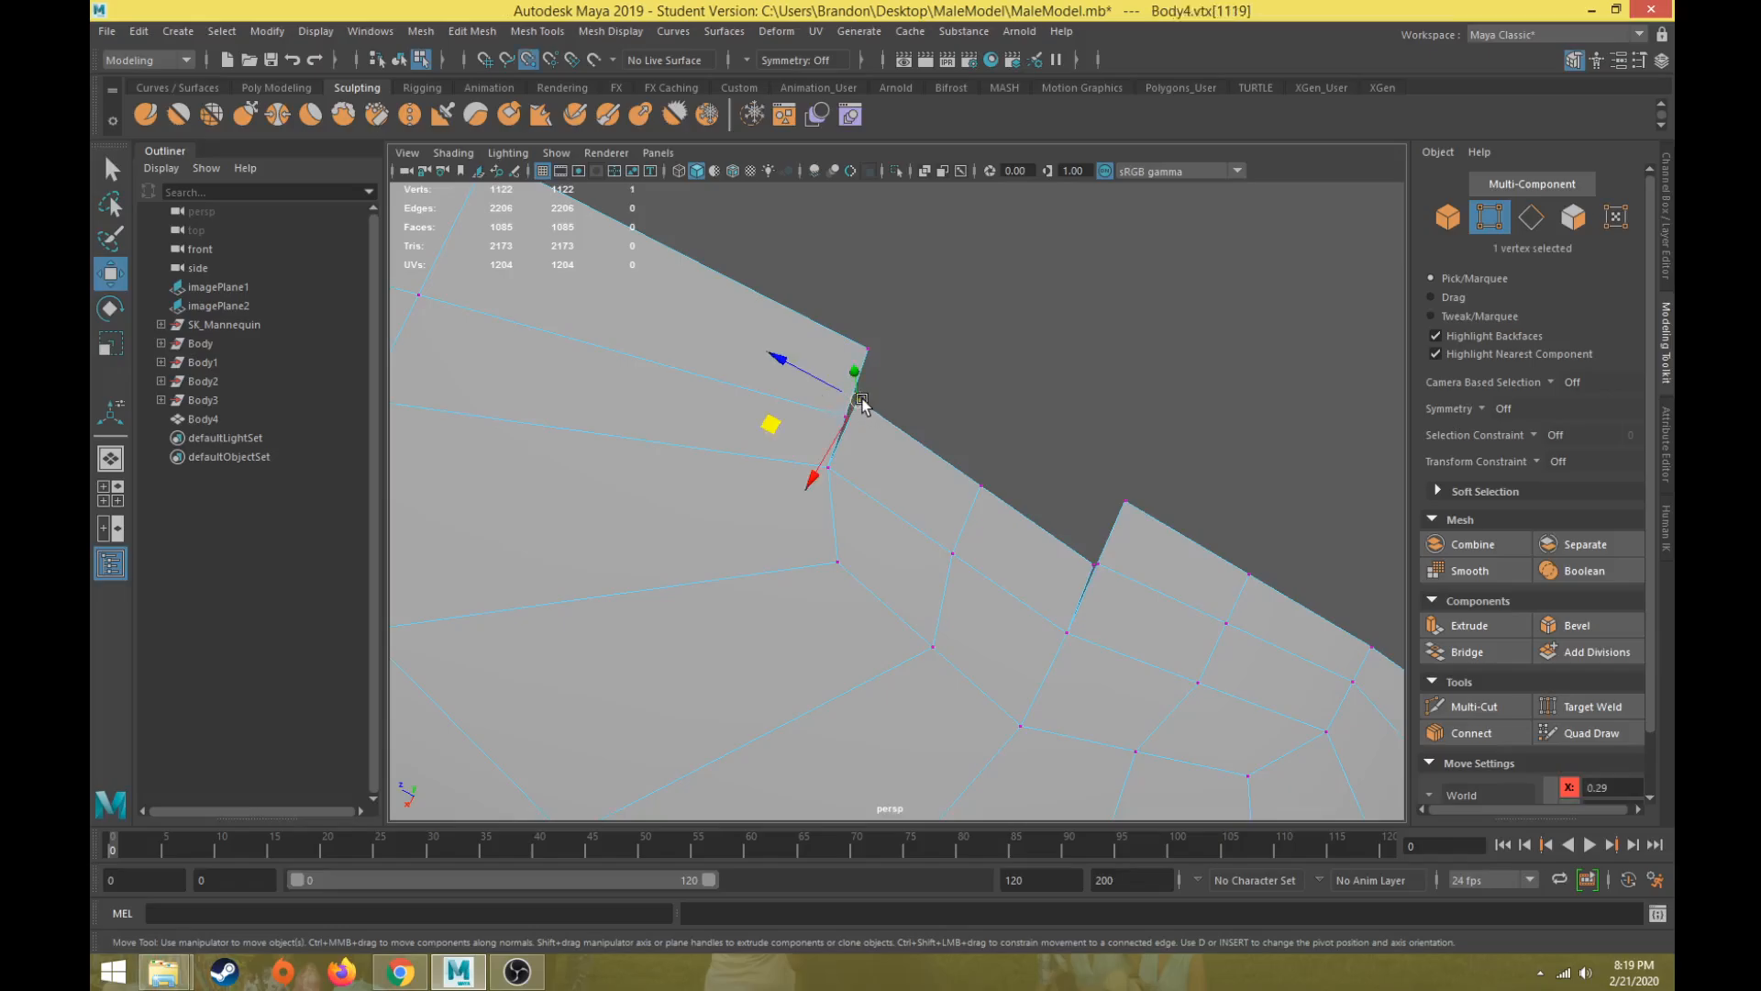
pyautogui.moveTo(862, 404); pyautogui.dragTo(872, 436)
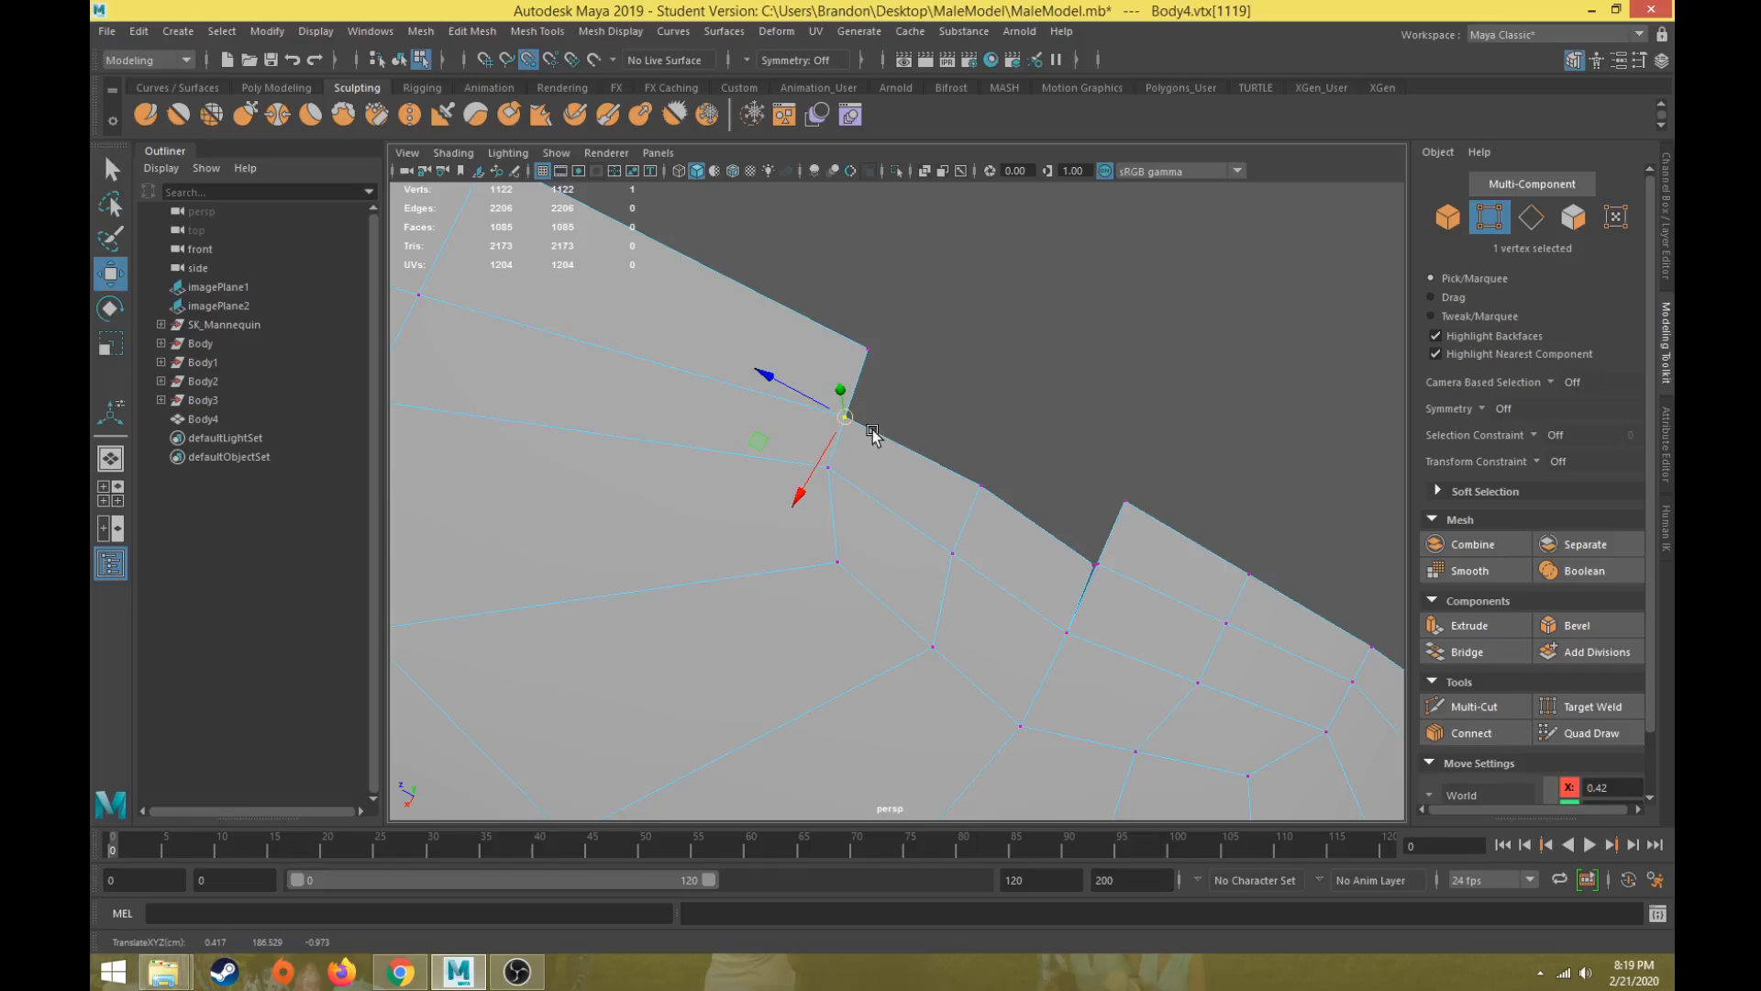
pyautogui.click(1083, 573)
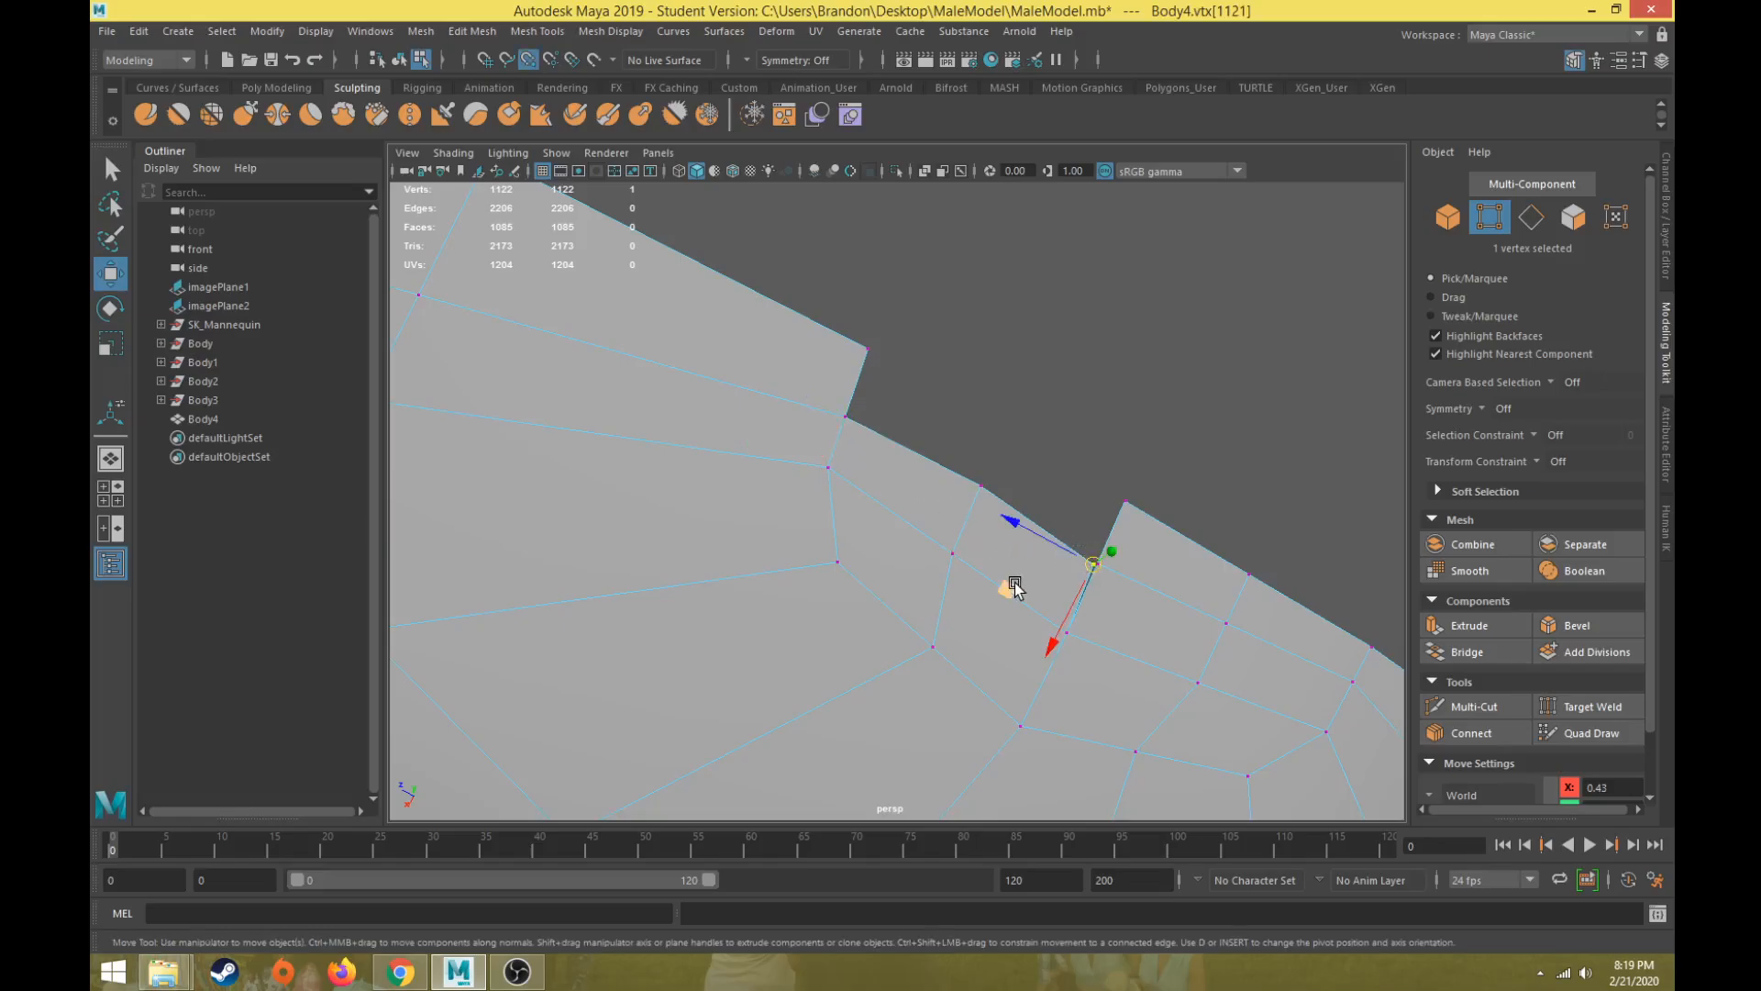
pyautogui.moveTo(1080, 571); pyautogui.dragTo(1098, 569)
# Step: Extrude the two outer edges of the new row again, up to the open centre edge
pyautogui.moveTo(977, 454)
pyautogui.mouseDown(button='right')
pyautogui.moveTo(975, 496)
pyautogui.moveTo(982, 421)
pyautogui.mouseUp(button='right')
pyautogui.click(1018, 528)
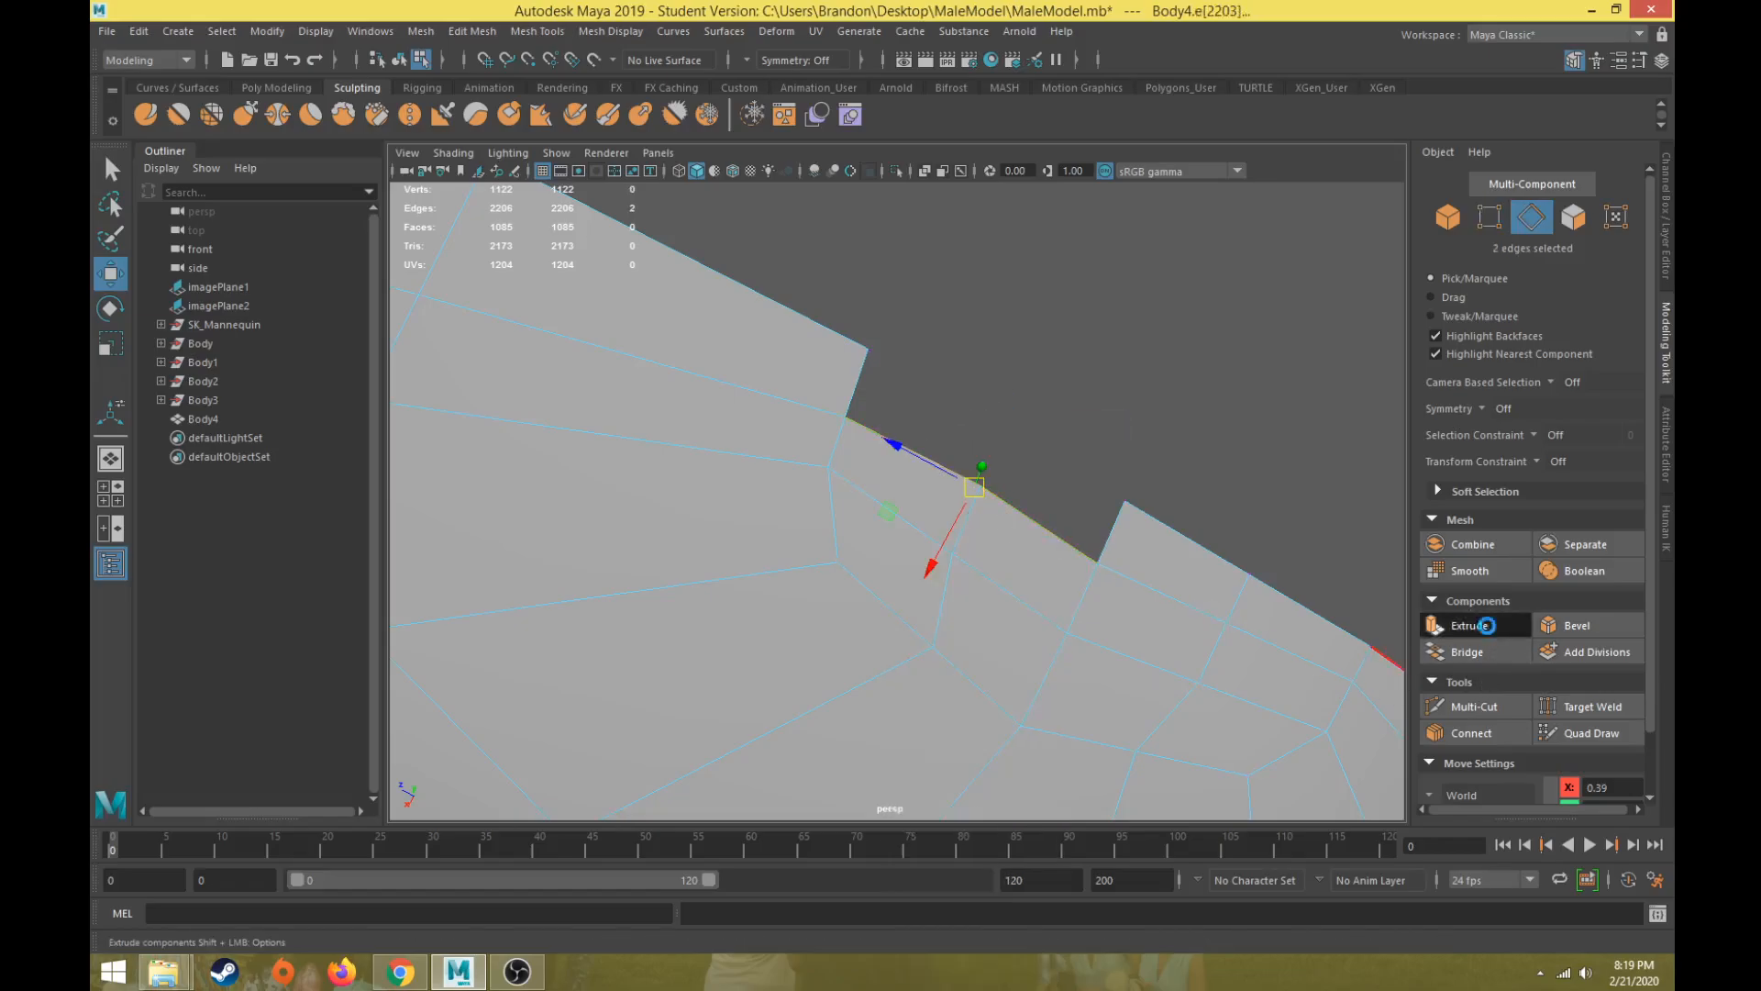
pyautogui.click(1466, 622)
pyautogui.moveTo(946, 580); pyautogui.dragTo(925, 413)
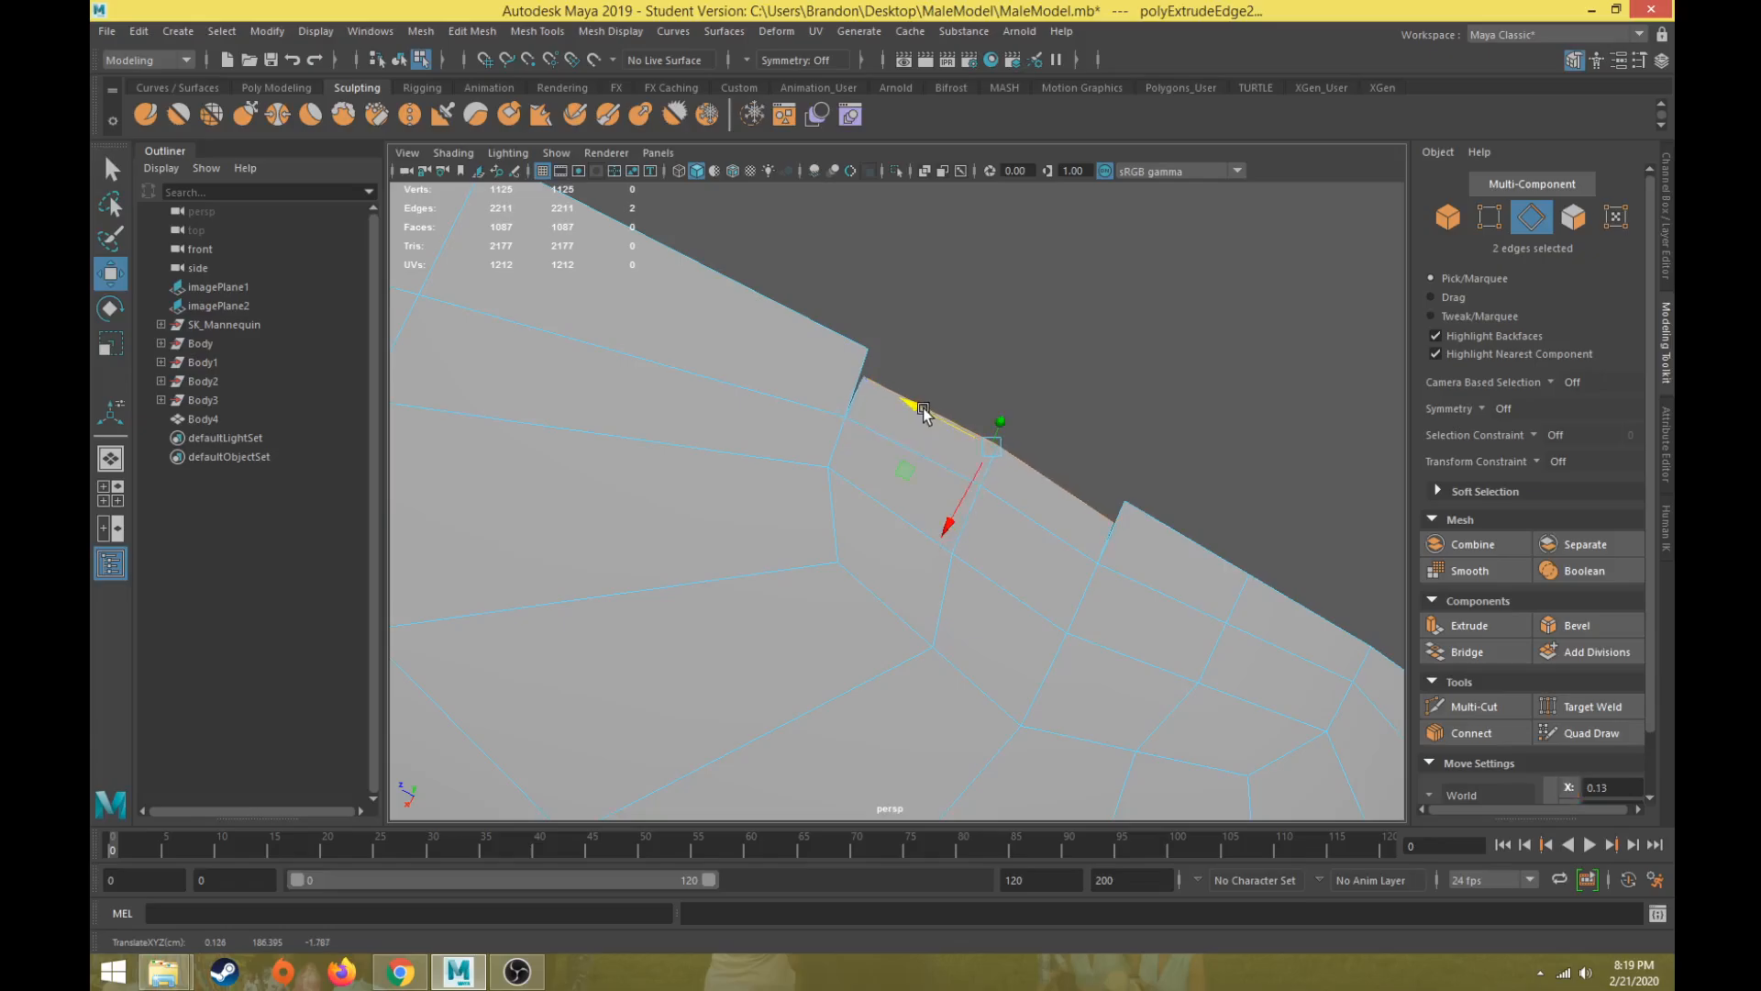
# Step: Snap the second row's end vertices onto the corners of the gap and align its middle vertex with the centre line at X 0
pyautogui.moveTo(923, 411); pyautogui.dragTo(878, 397, button='right')
pyautogui.click(867, 377)
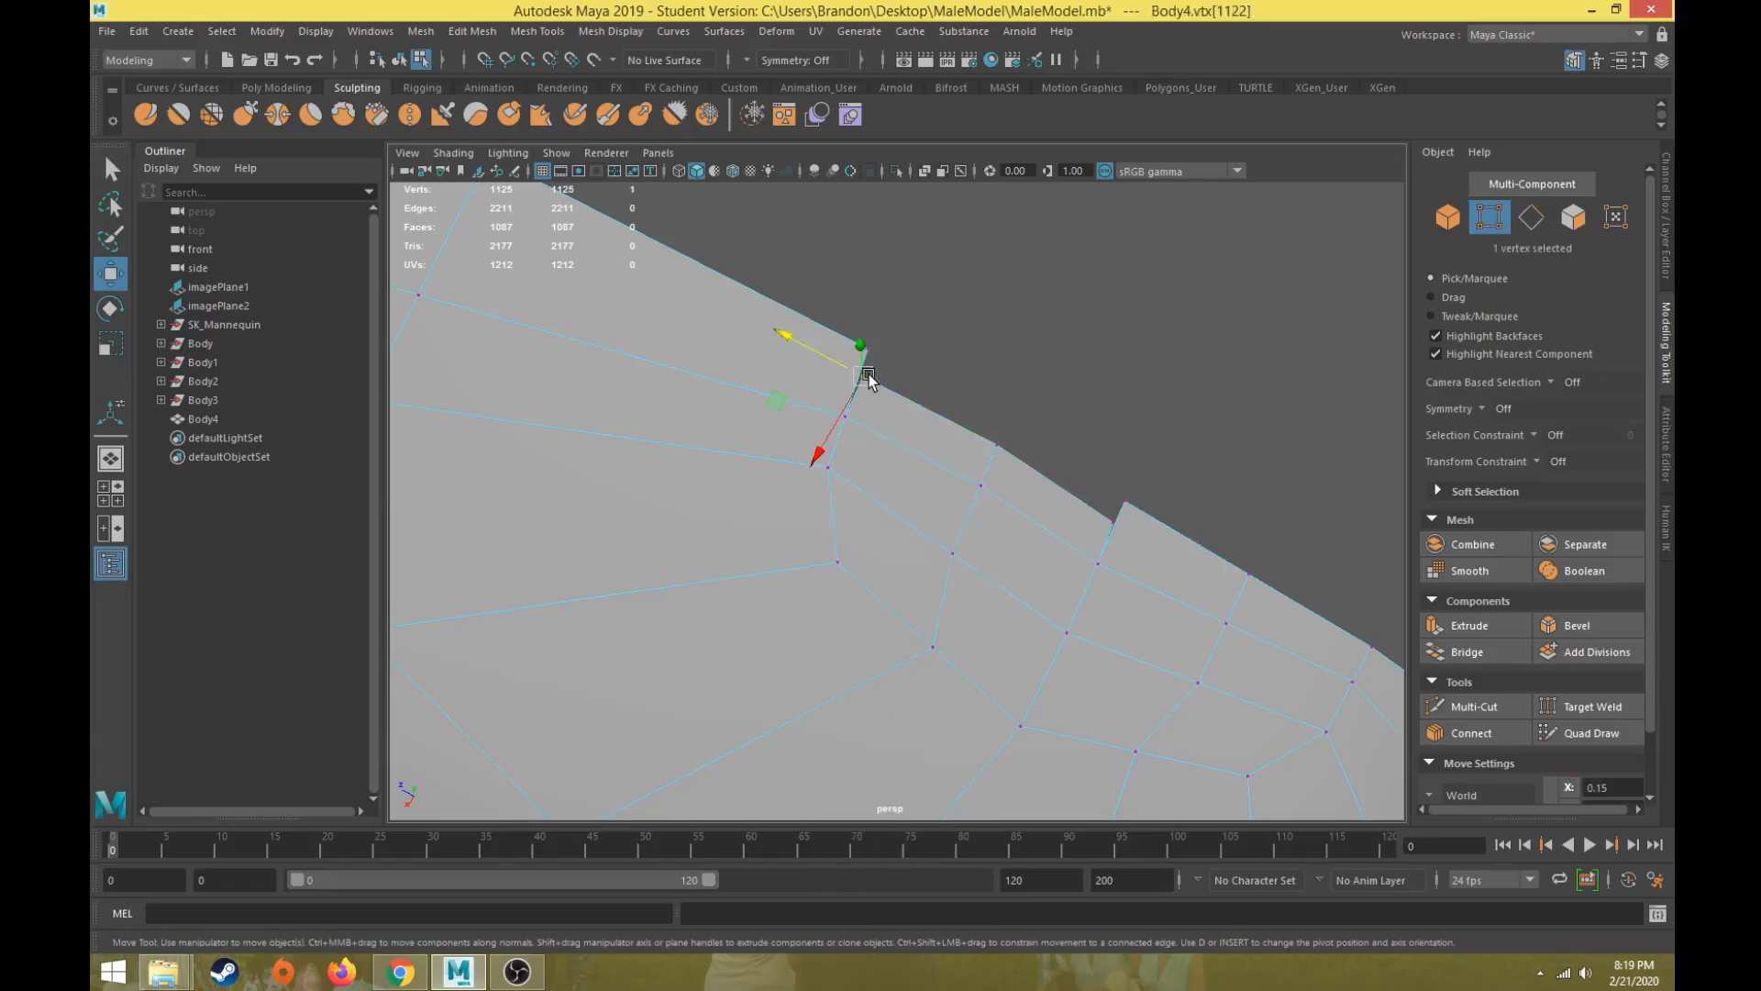
pyautogui.moveTo(868, 379); pyautogui.dragTo(872, 346)
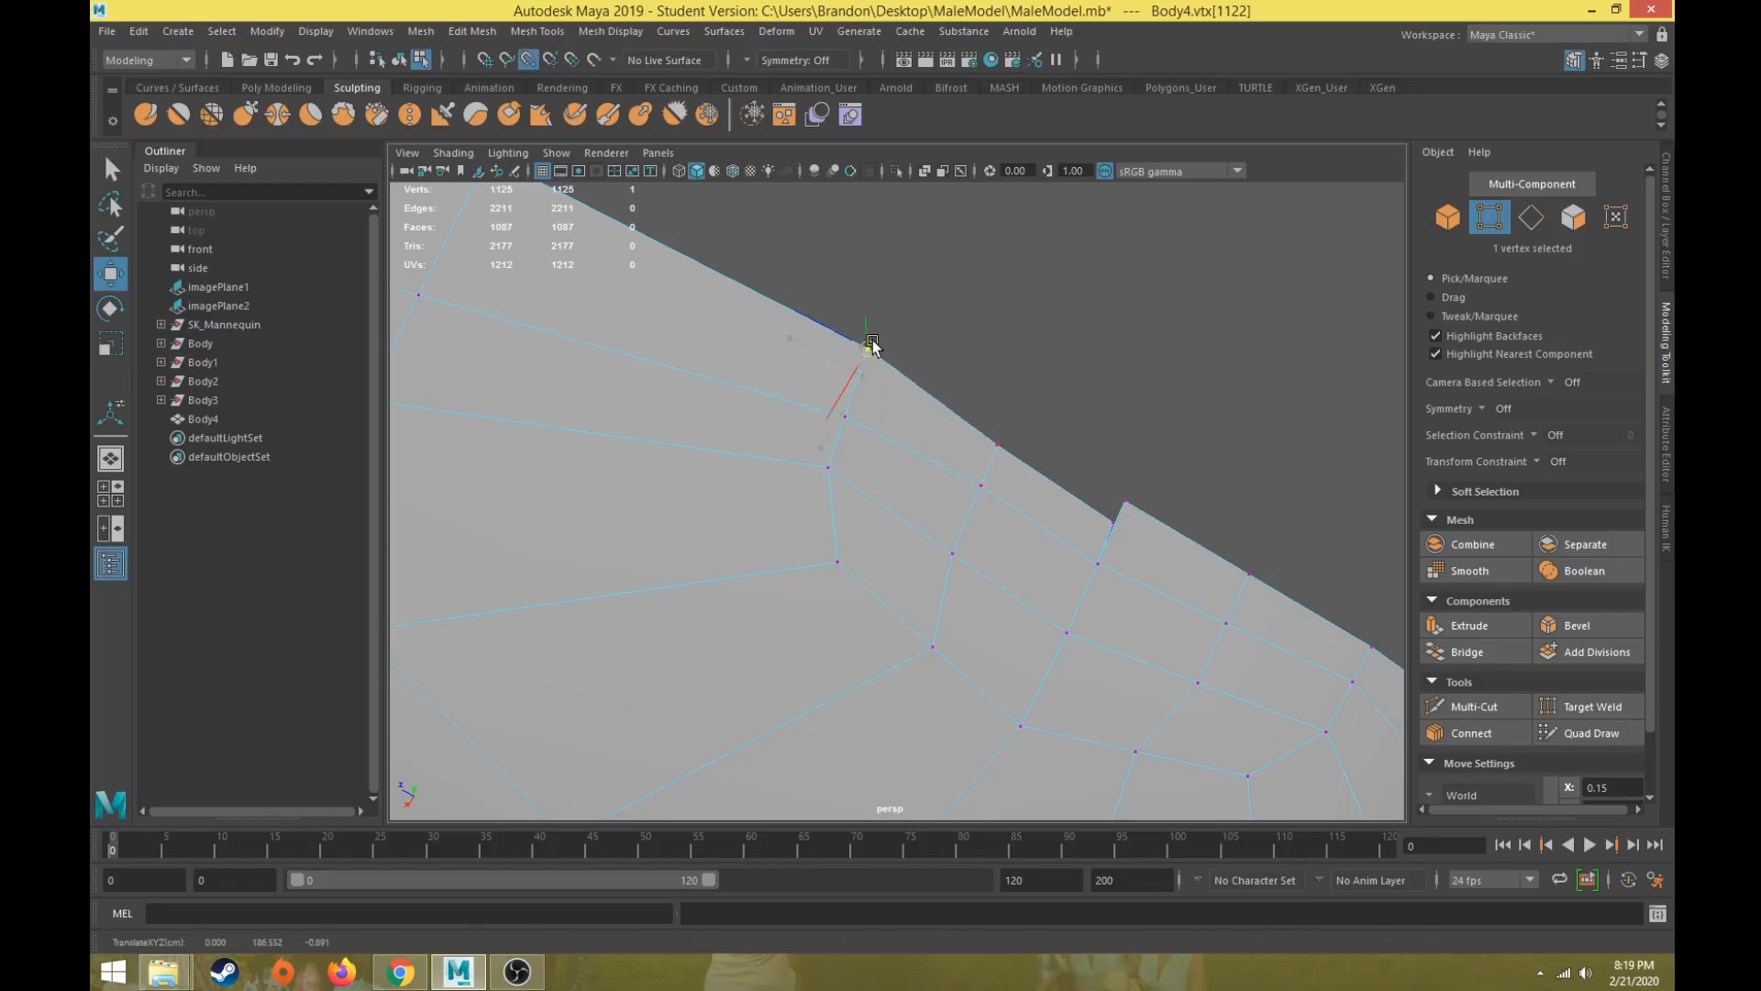
pyautogui.click(1107, 519)
pyautogui.moveTo(1107, 520); pyautogui.dragTo(1123, 515)
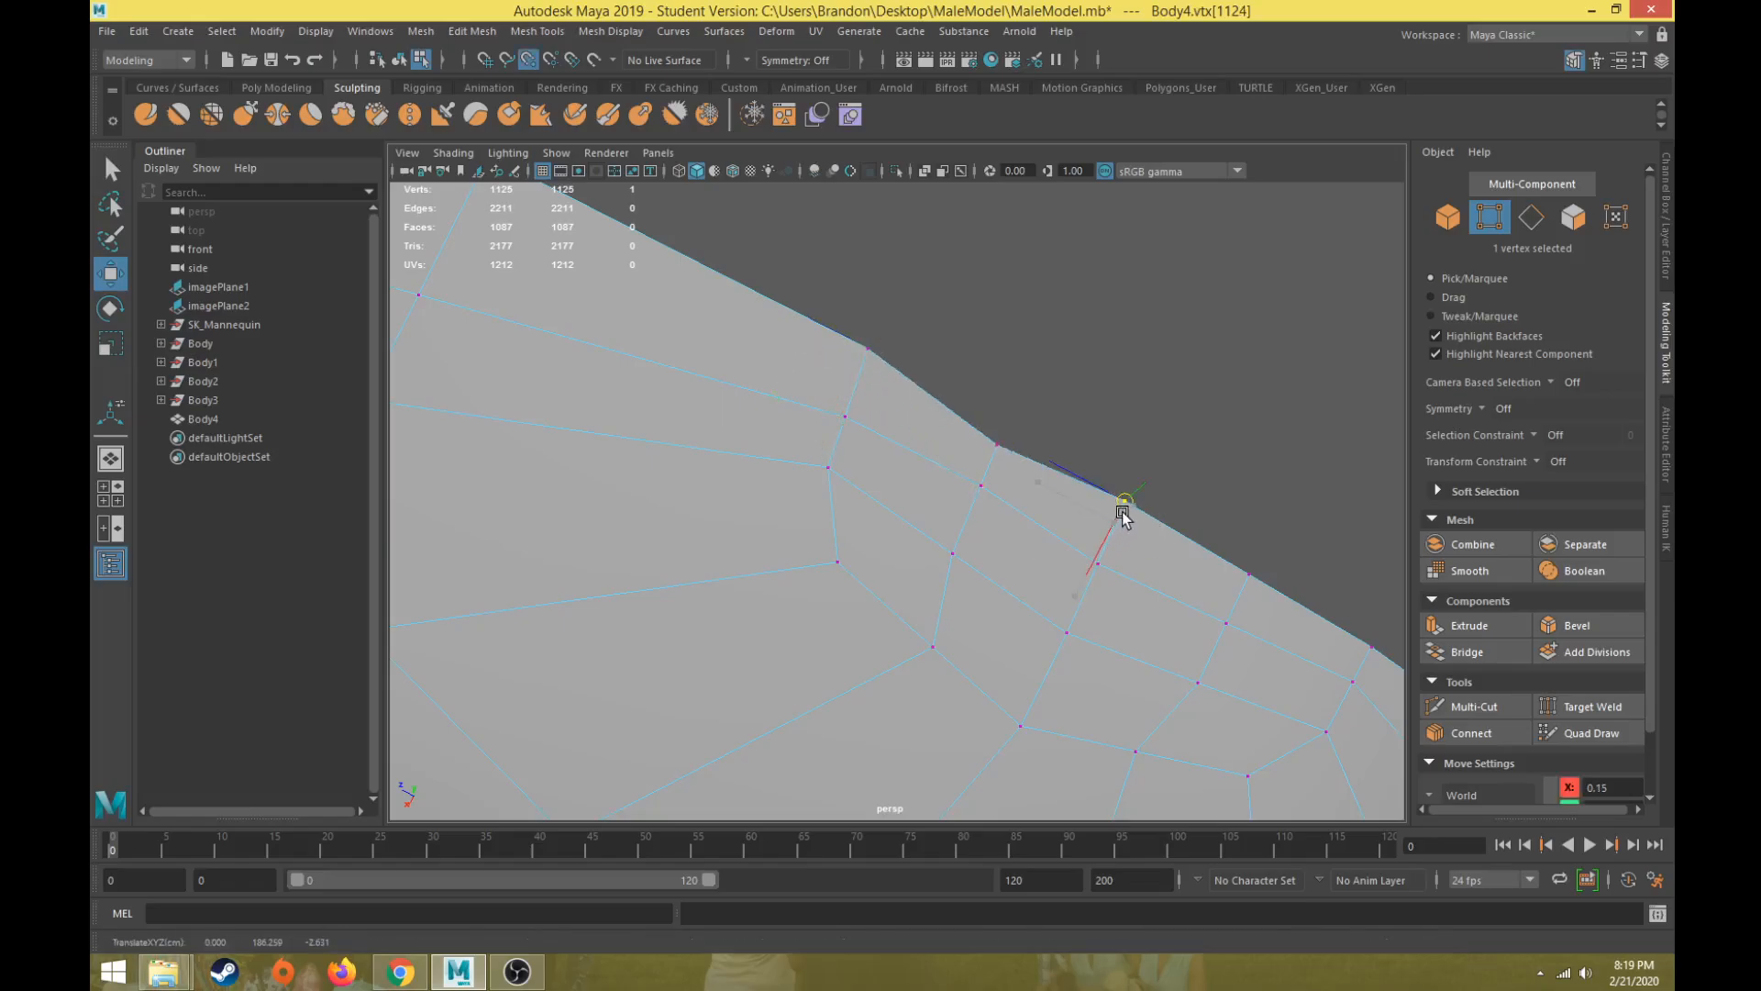
pyautogui.click(995, 448)
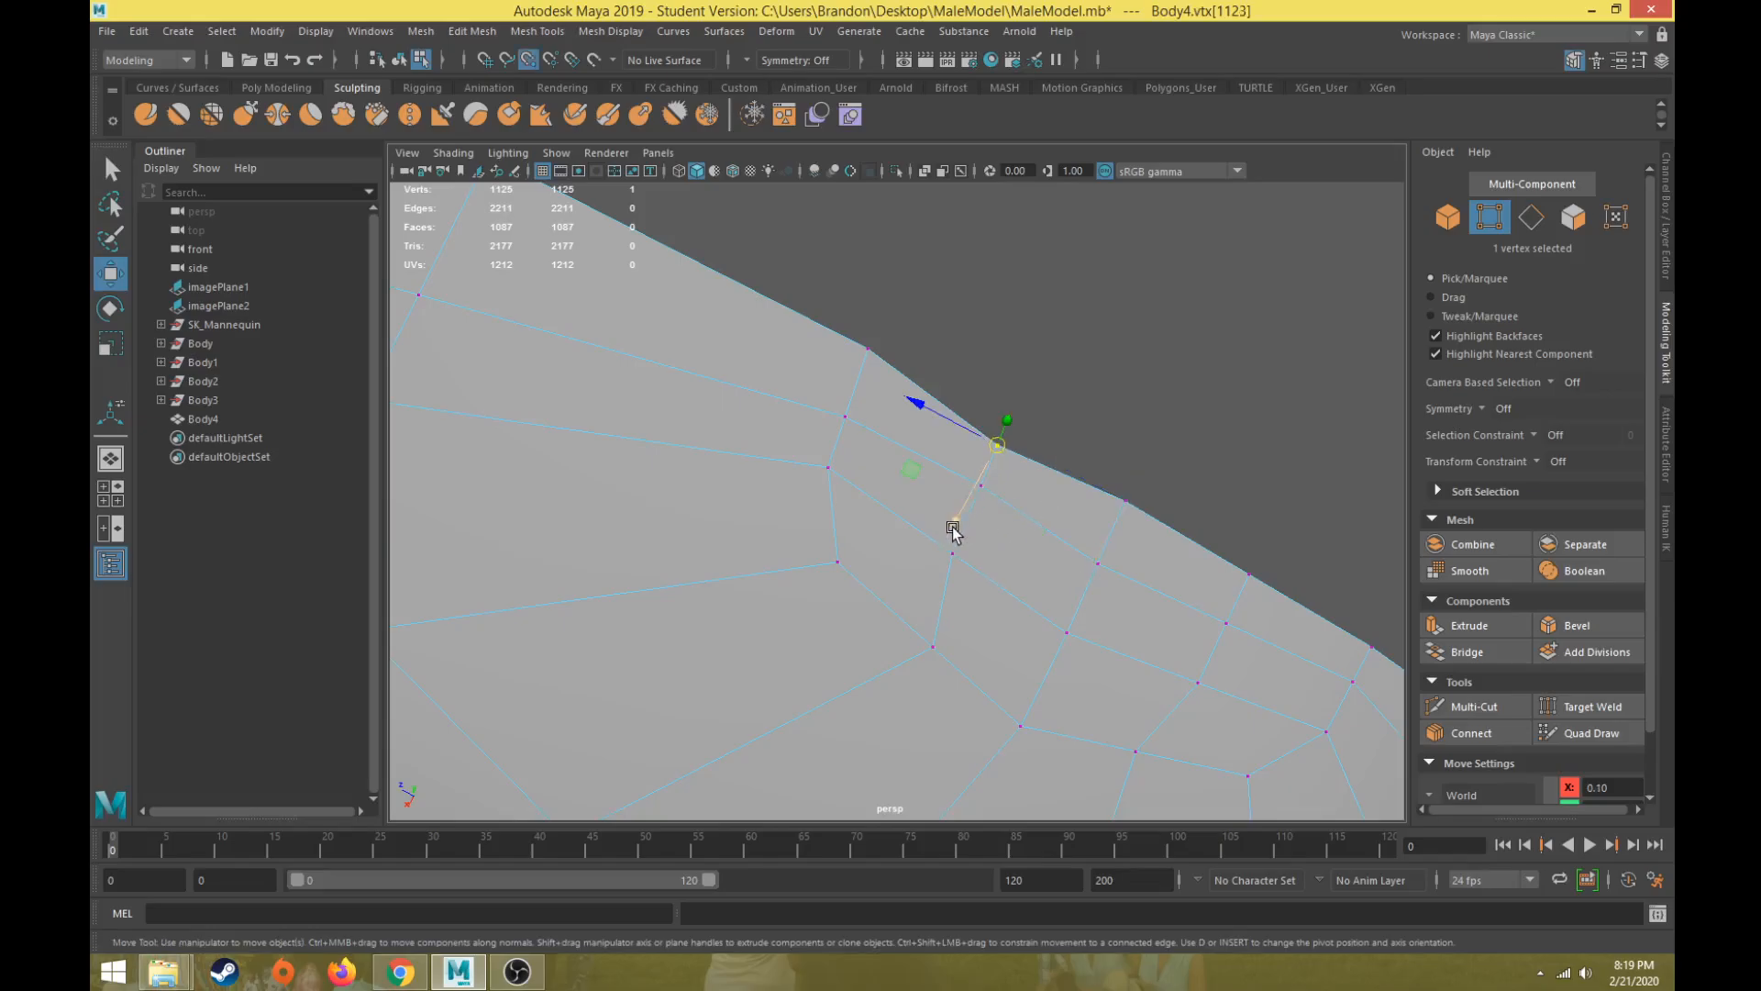
pyautogui.moveTo(954, 530); pyautogui.dragTo(1103, 510)
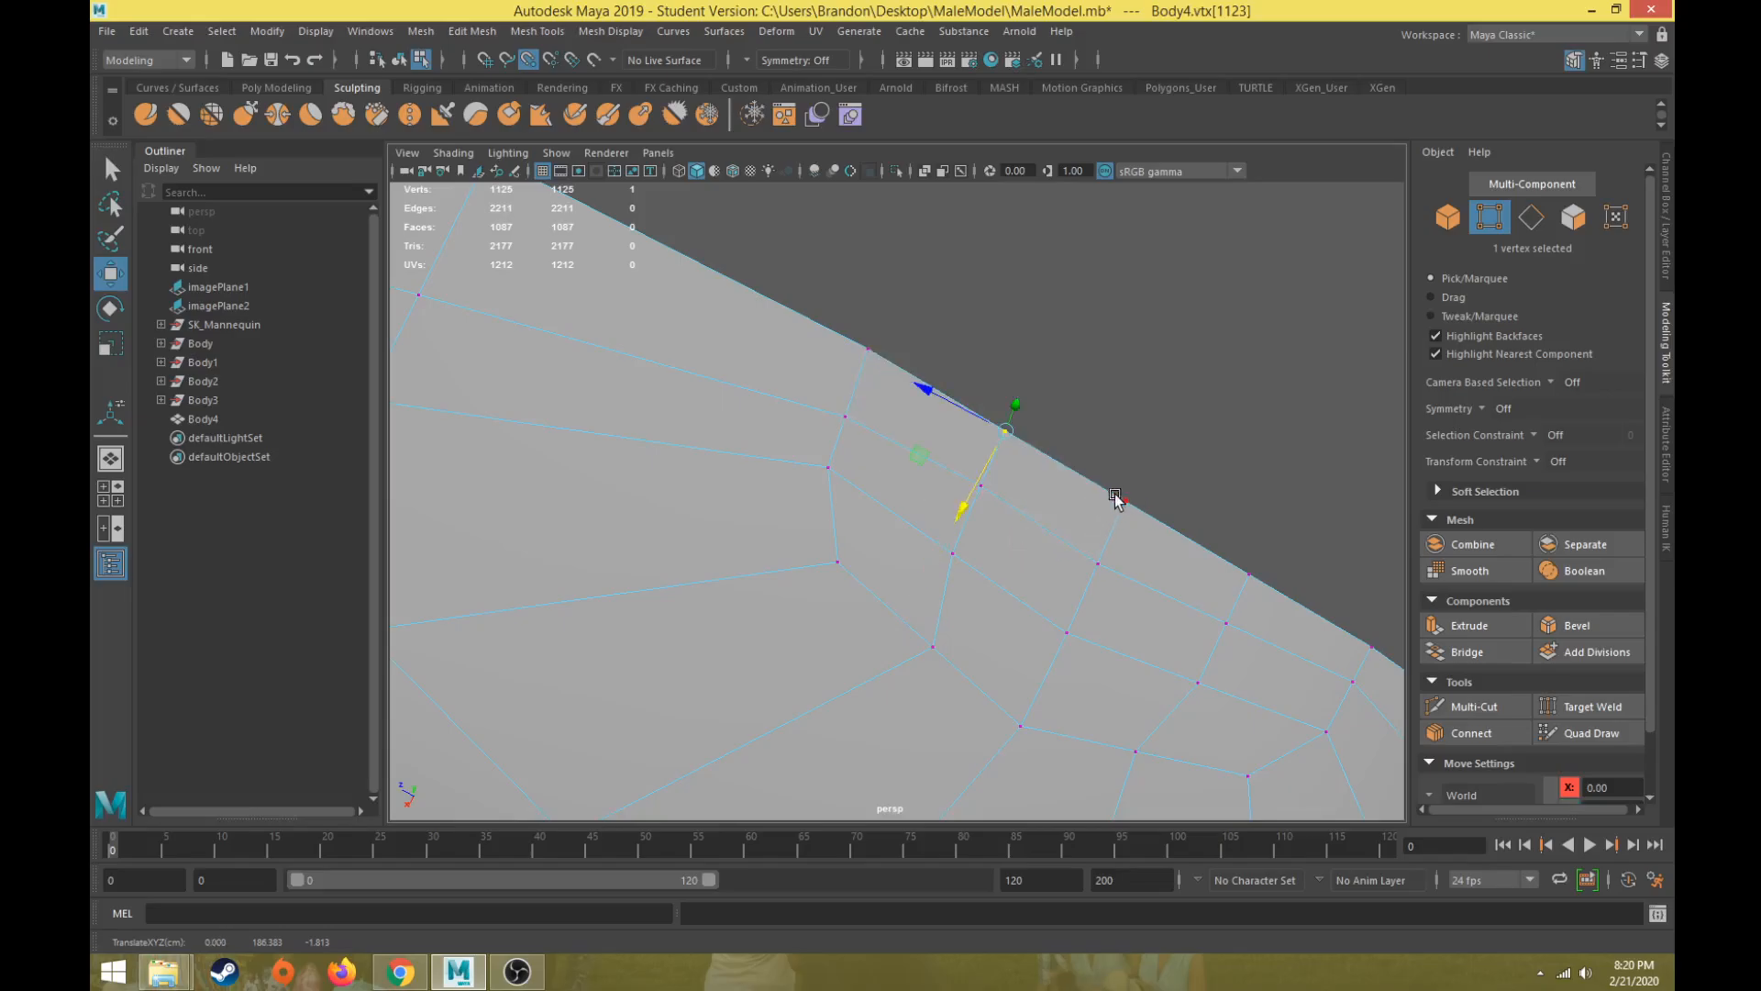
# Step: Return the half body to object selection and merge its overlapping vertices
pyautogui.scroll(-5, 987, 538)
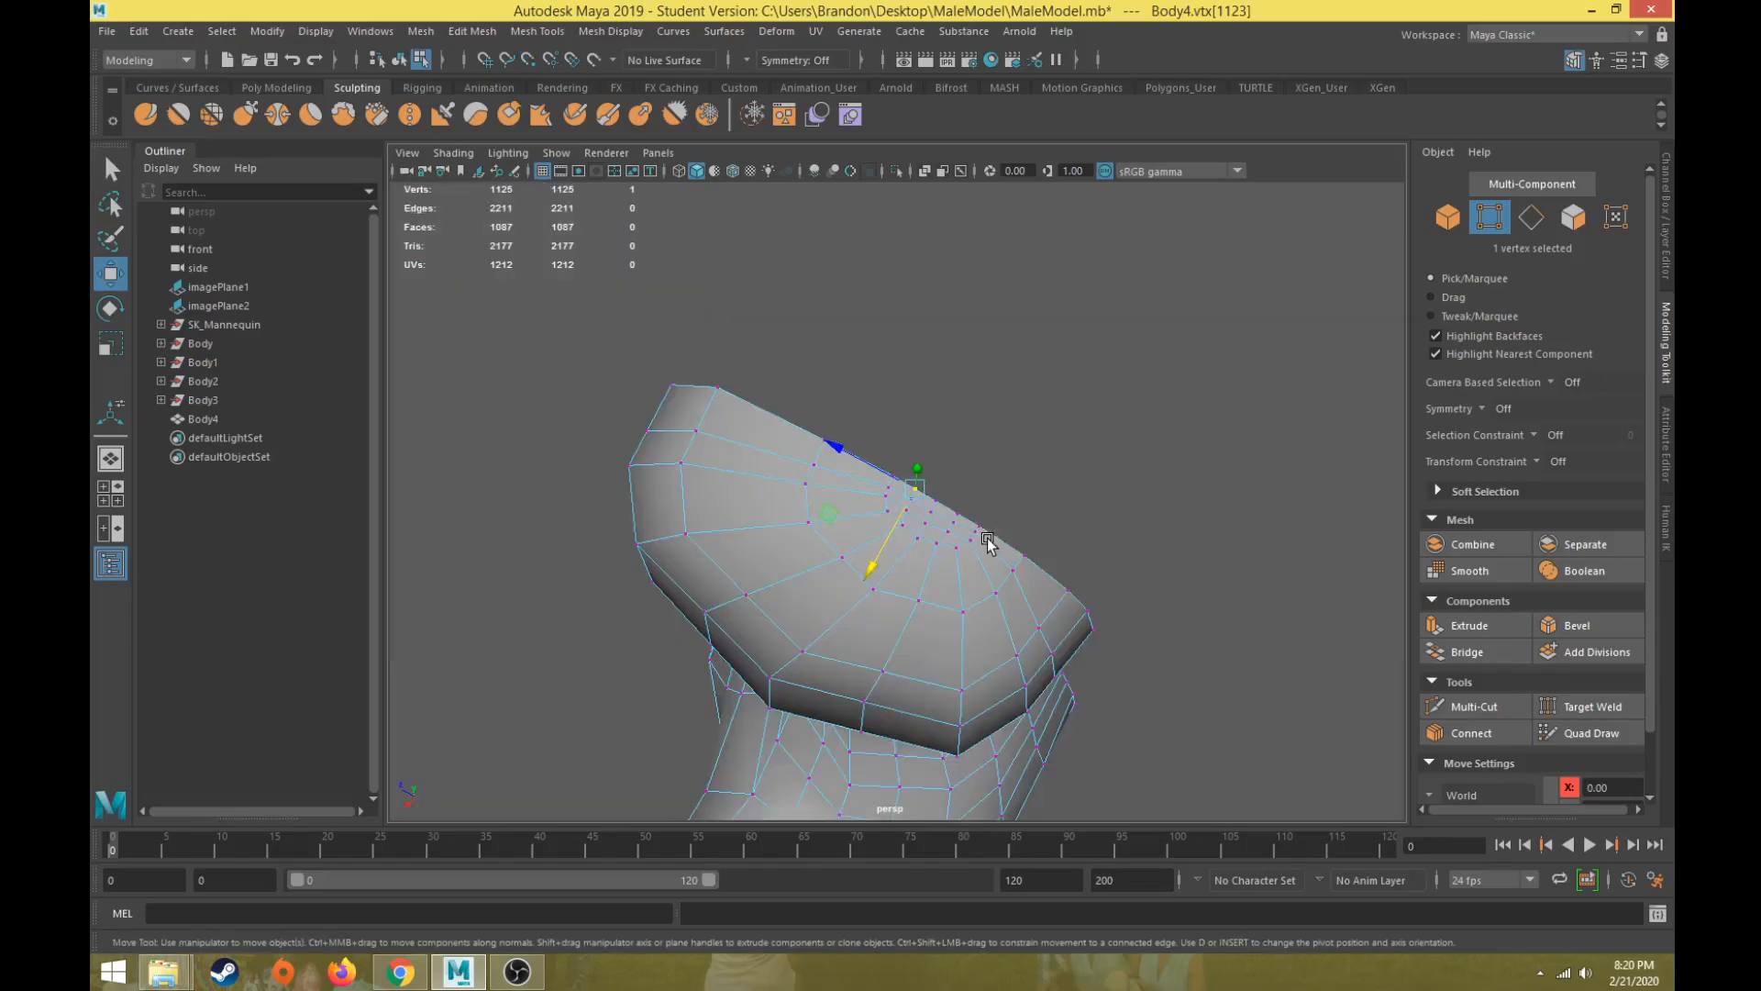
pyautogui.keyDown('alt'); pyautogui.moveTo(955, 559); pyautogui.dragTo(884, 393); pyautogui.keyUp('alt')
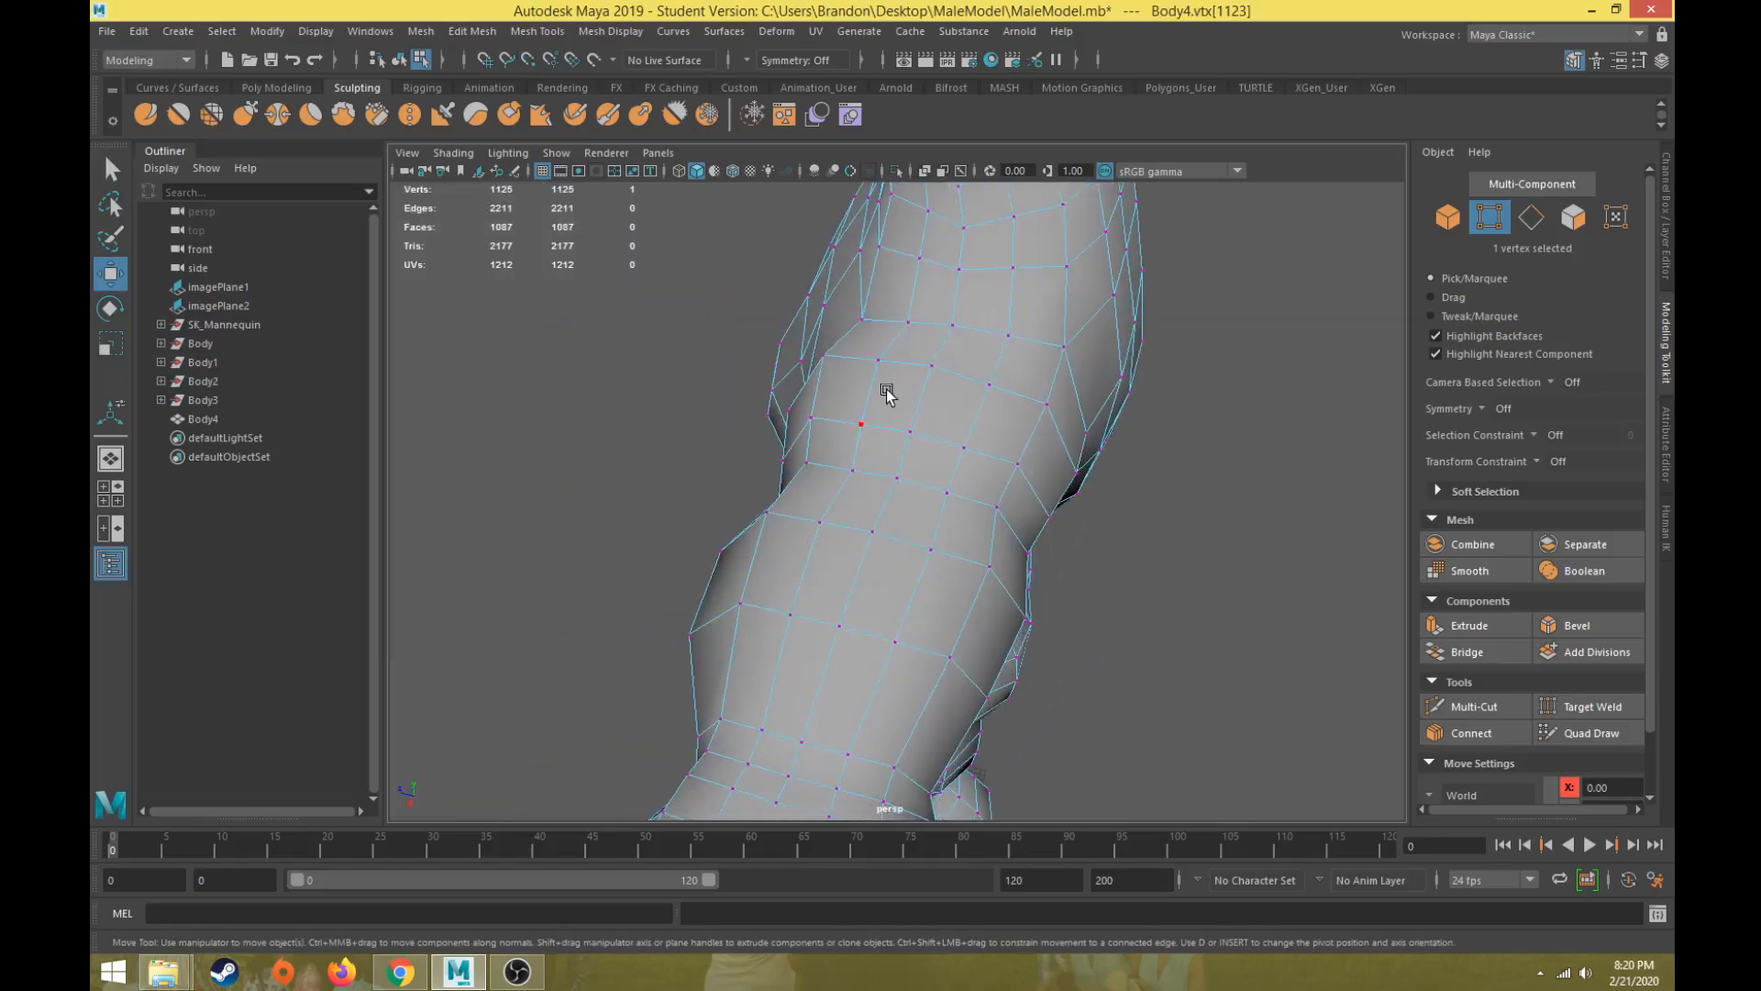
pyautogui.moveTo(892, 377); pyautogui.dragTo(945, 354, button='right')
pyautogui.scroll(-4, 900, 405)
pyautogui.keyDown('alt'); pyautogui.moveTo(900, 413); pyautogui.dragTo(884, 605, button='middle'); pyautogui.keyUp('alt')
pyautogui.keyDown('alt'); pyautogui.moveTo(884, 605); pyautogui.dragTo(915, 559); pyautogui.keyUp('alt')
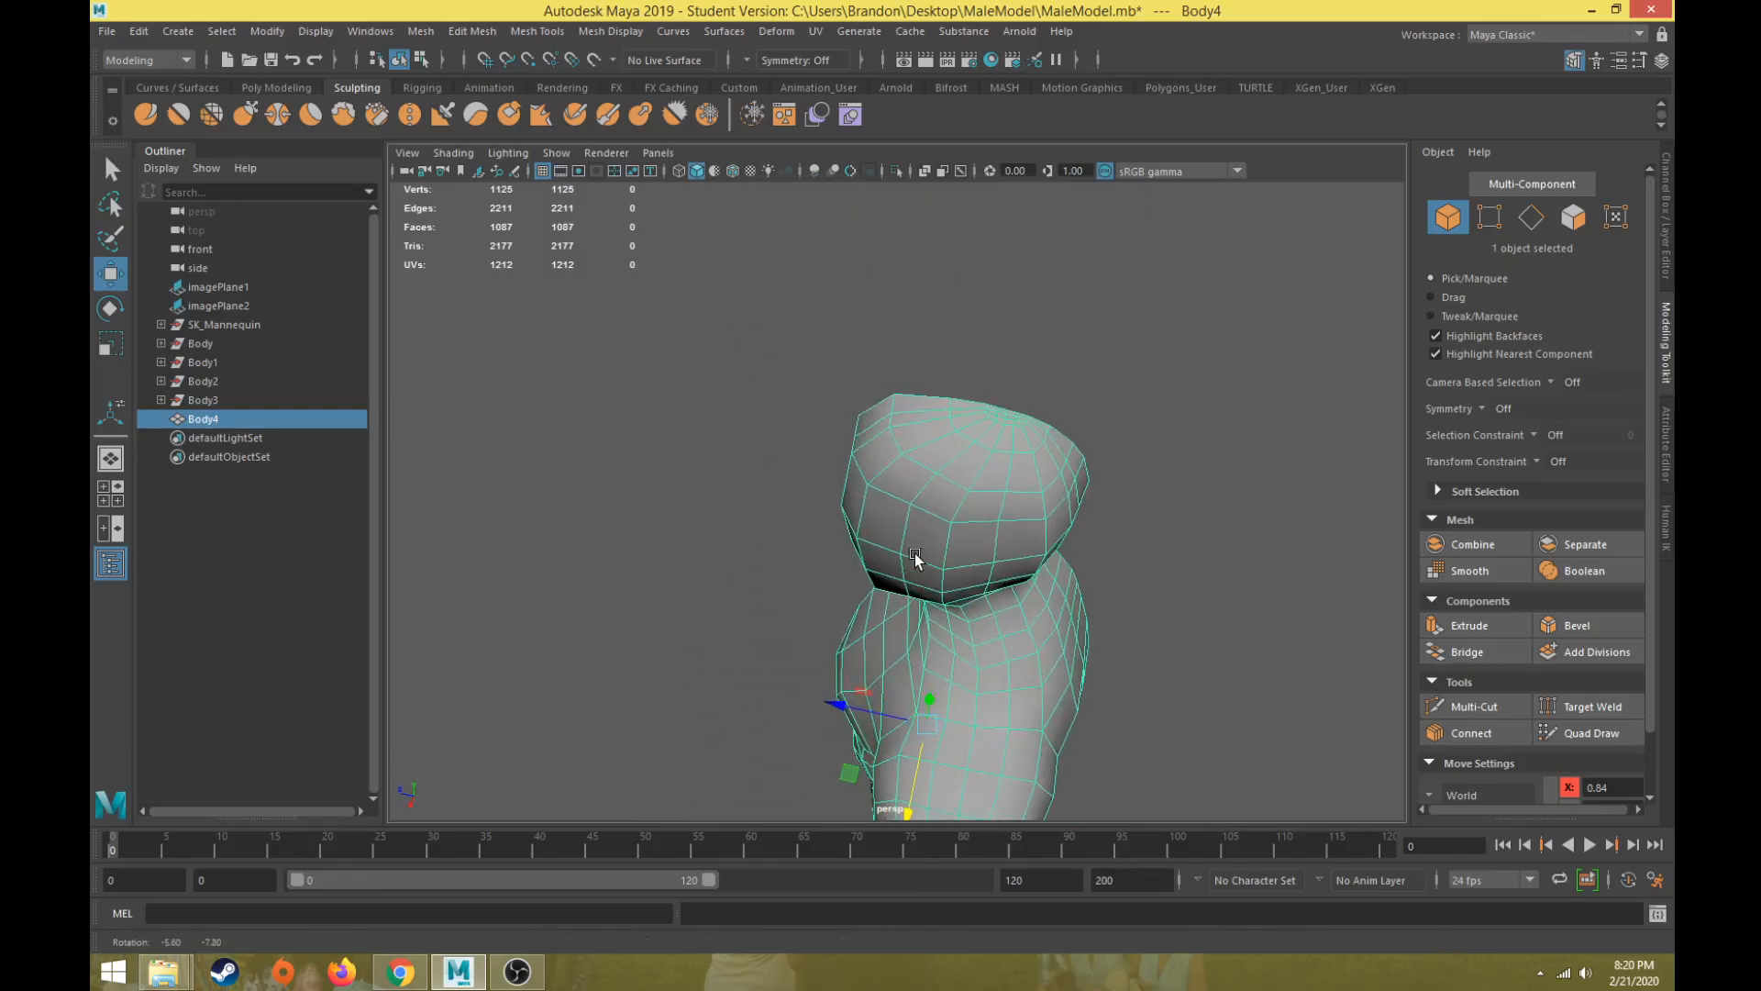
pyautogui.click(530, 36)
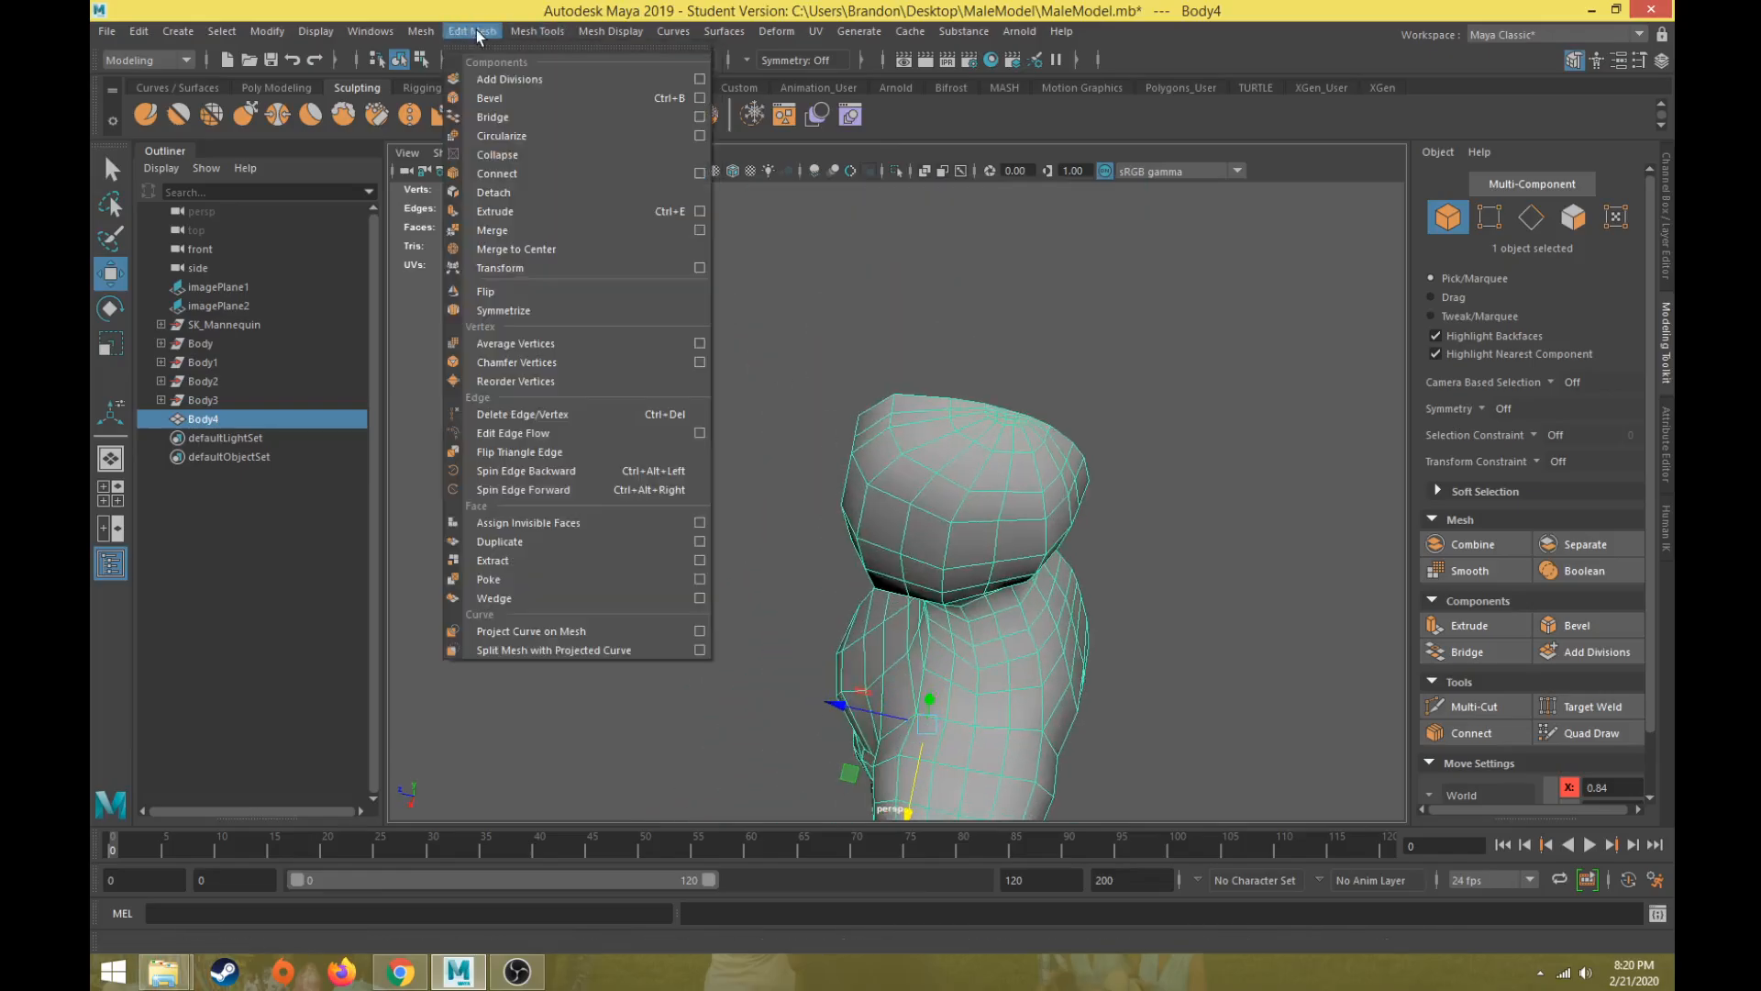
pyautogui.click(541, 230)
# Step: Examine the merged half body from several angles and check its centre edge around the pelvis in the front view
pyautogui.keyDown('alt'); pyautogui.moveTo(902, 566); pyautogui.dragTo(963, 424); pyautogui.keyUp('alt')
pyautogui.press('q')
pyautogui.press('w')
pyautogui.click(1207, 412)
pyautogui.keyDown('alt'); pyautogui.moveTo(1131, 489); pyautogui.dragTo(965, 621); pyautogui.keyUp('alt')
pyautogui.press('space')
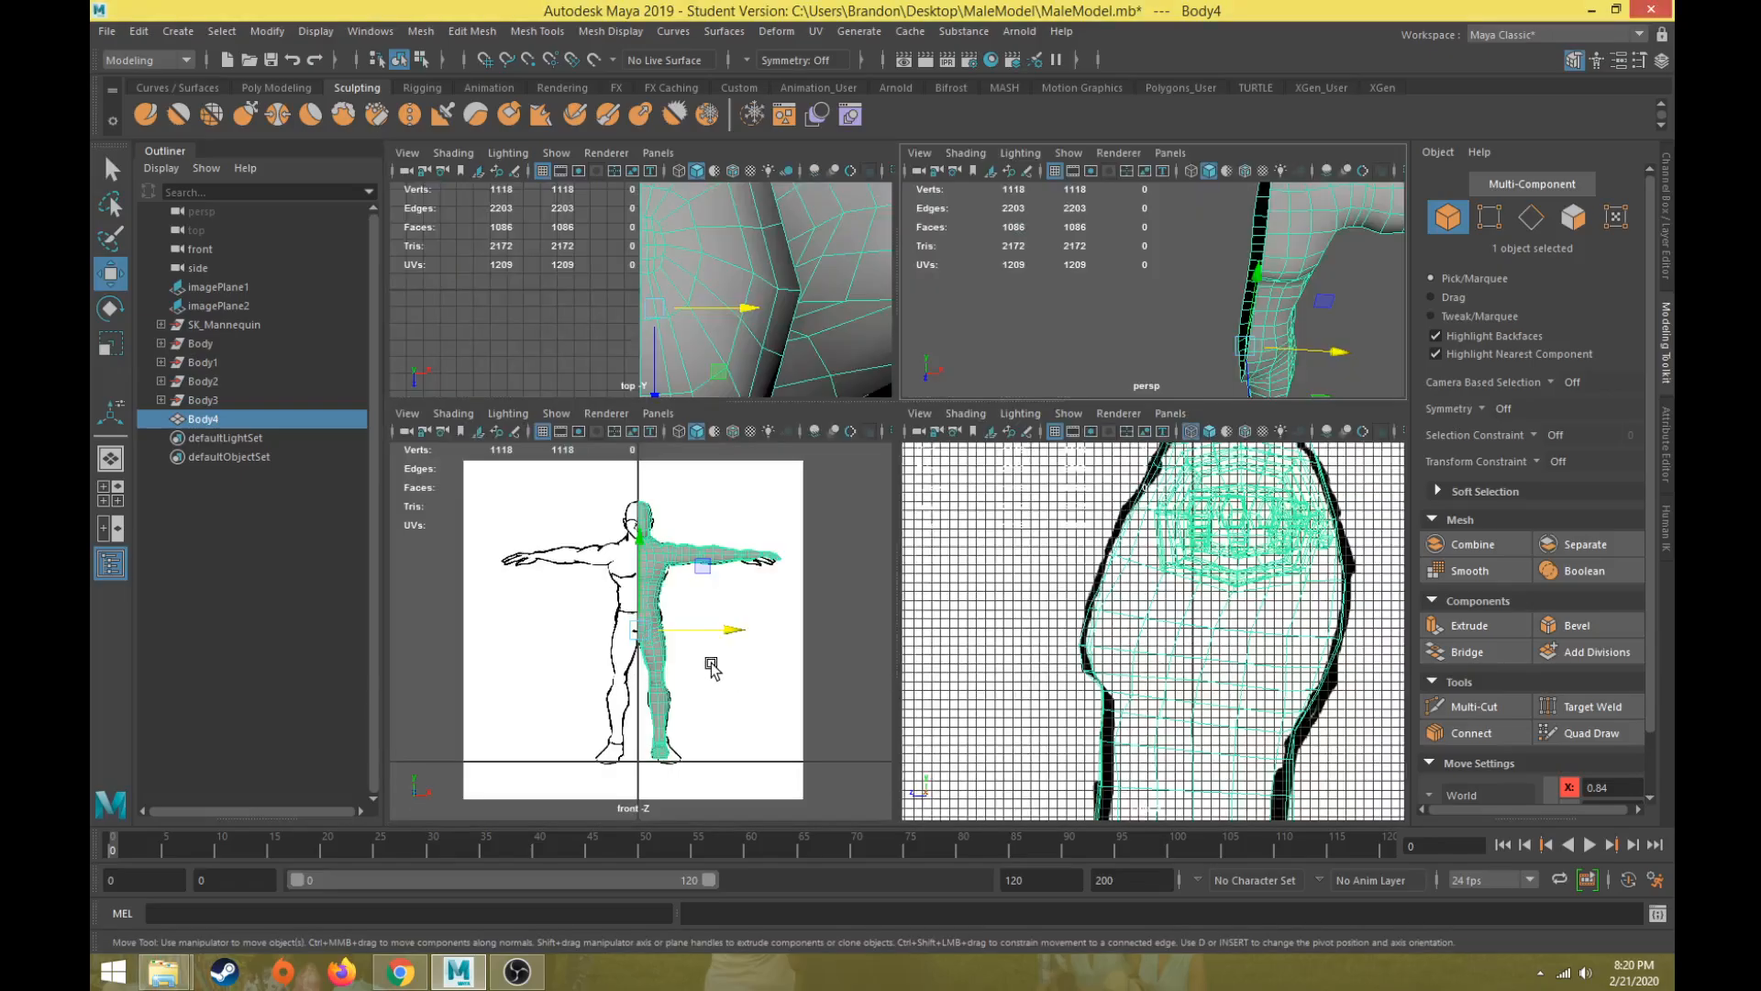
pyautogui.press('space')
pyautogui.scroll(3, 724, 628)
pyautogui.scroll(3, 730, 625)
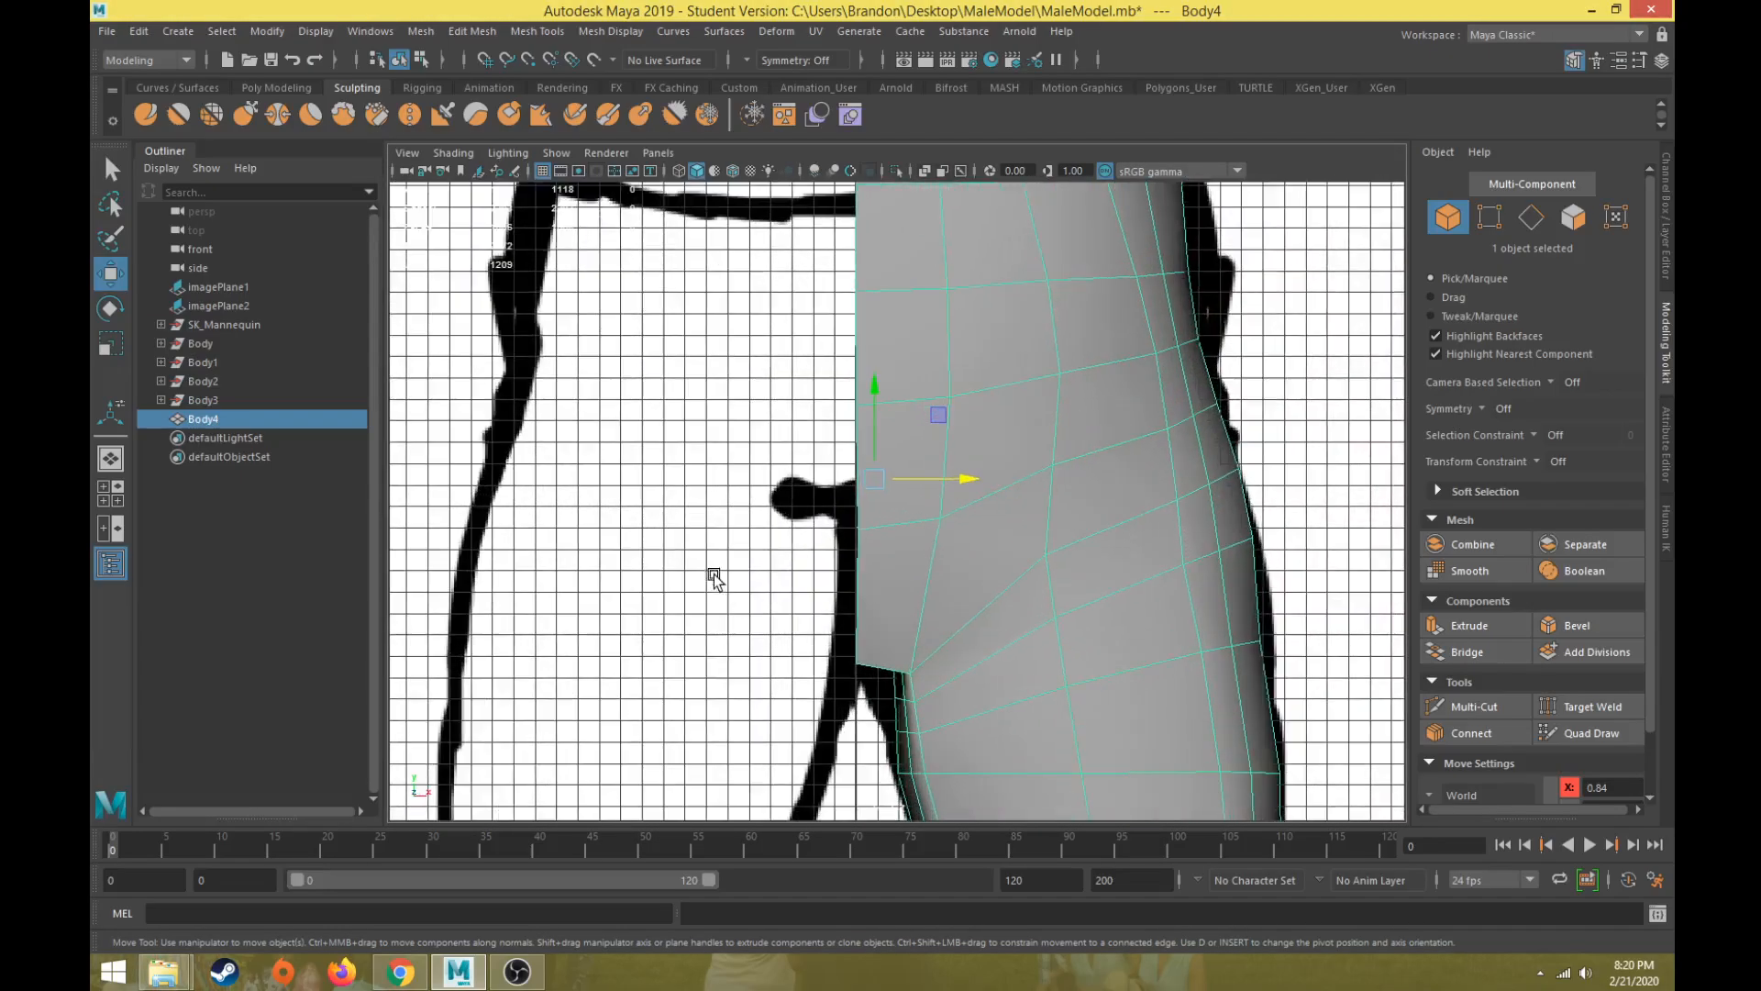
# Step: Snap the half body's pivot onto a vertex of its centre edge at the pelvis
pyautogui.keyDown('alt'); pyautogui.moveTo(716, 576); pyautogui.dragTo(719, 536, button='middle'); pyautogui.keyUp('alt')
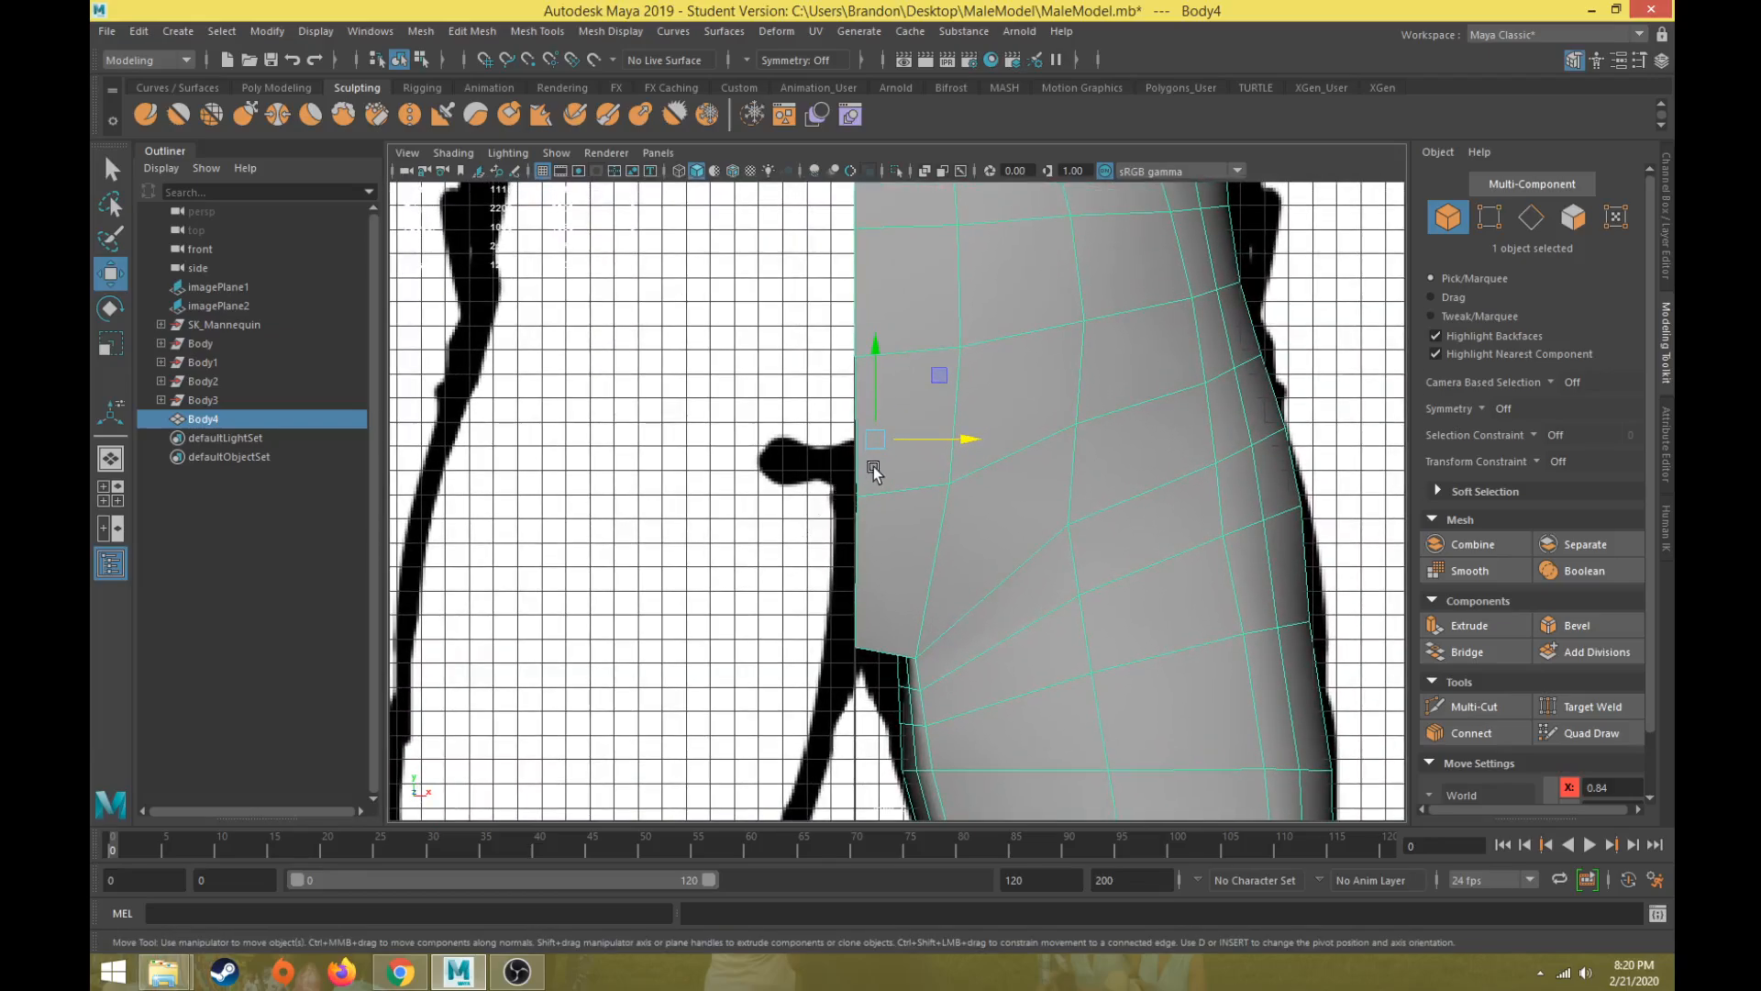
pyautogui.press('d')
pyautogui.press('d')
pyautogui.press('d')
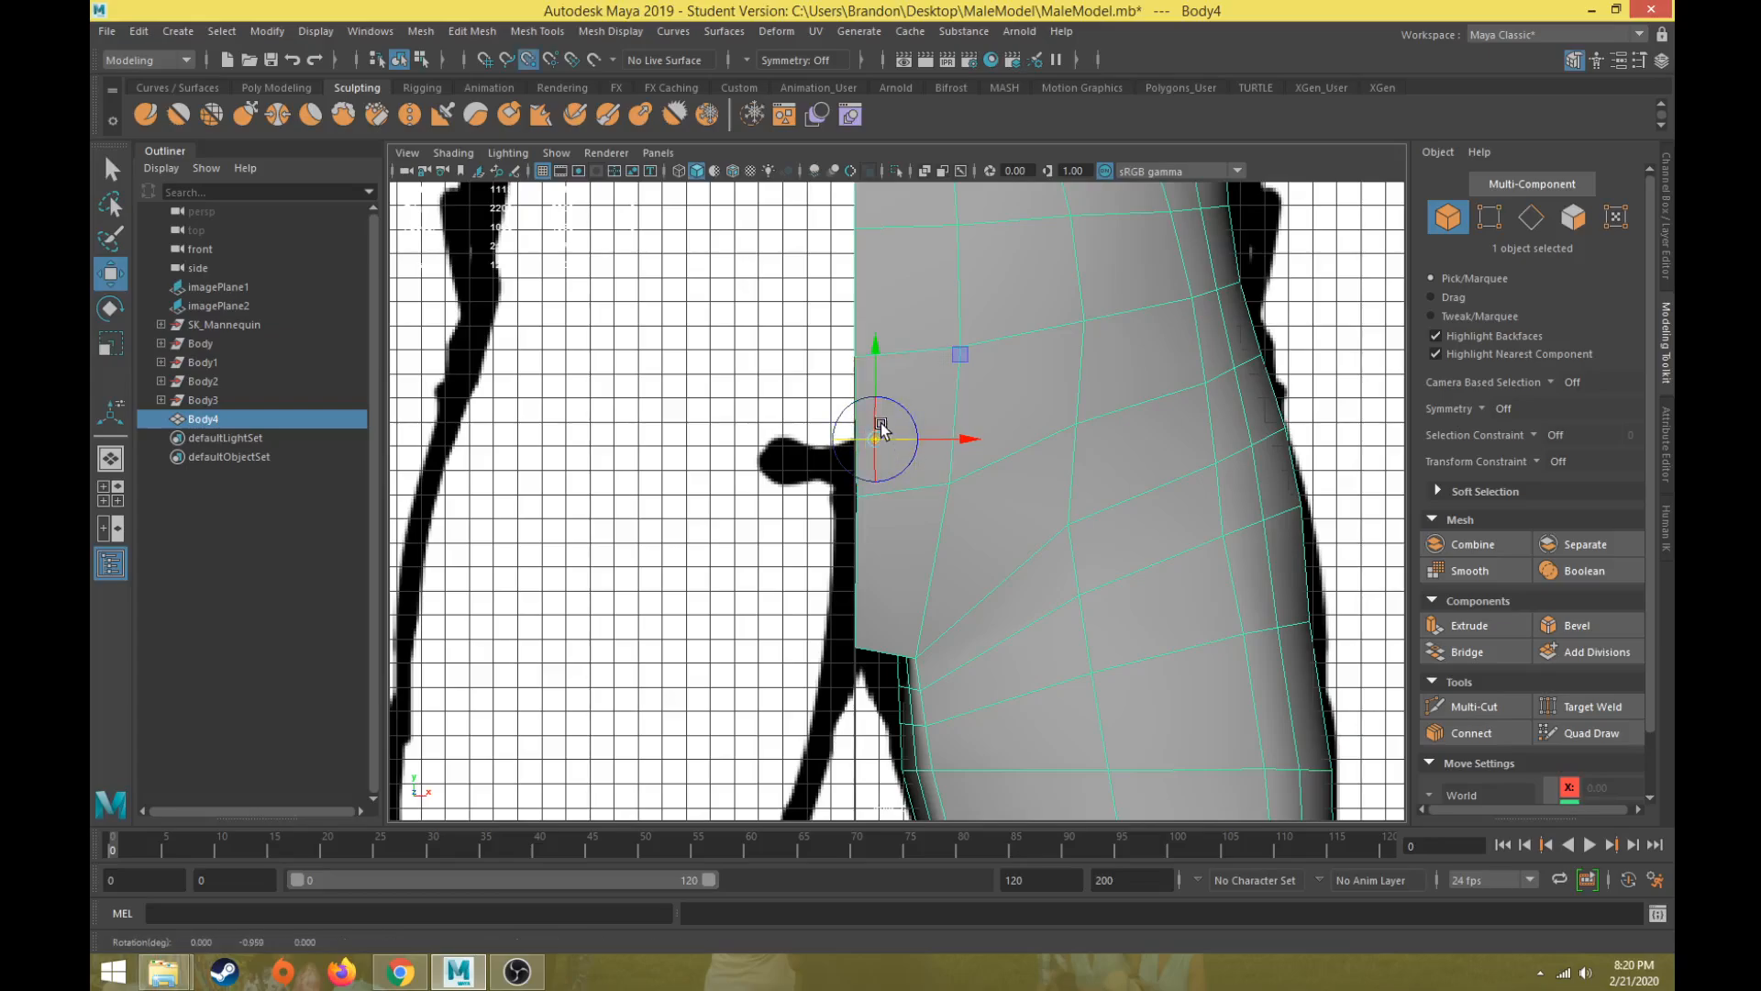
pyautogui.click(851, 344)
pyautogui.hotkey('ctrl', 'z')
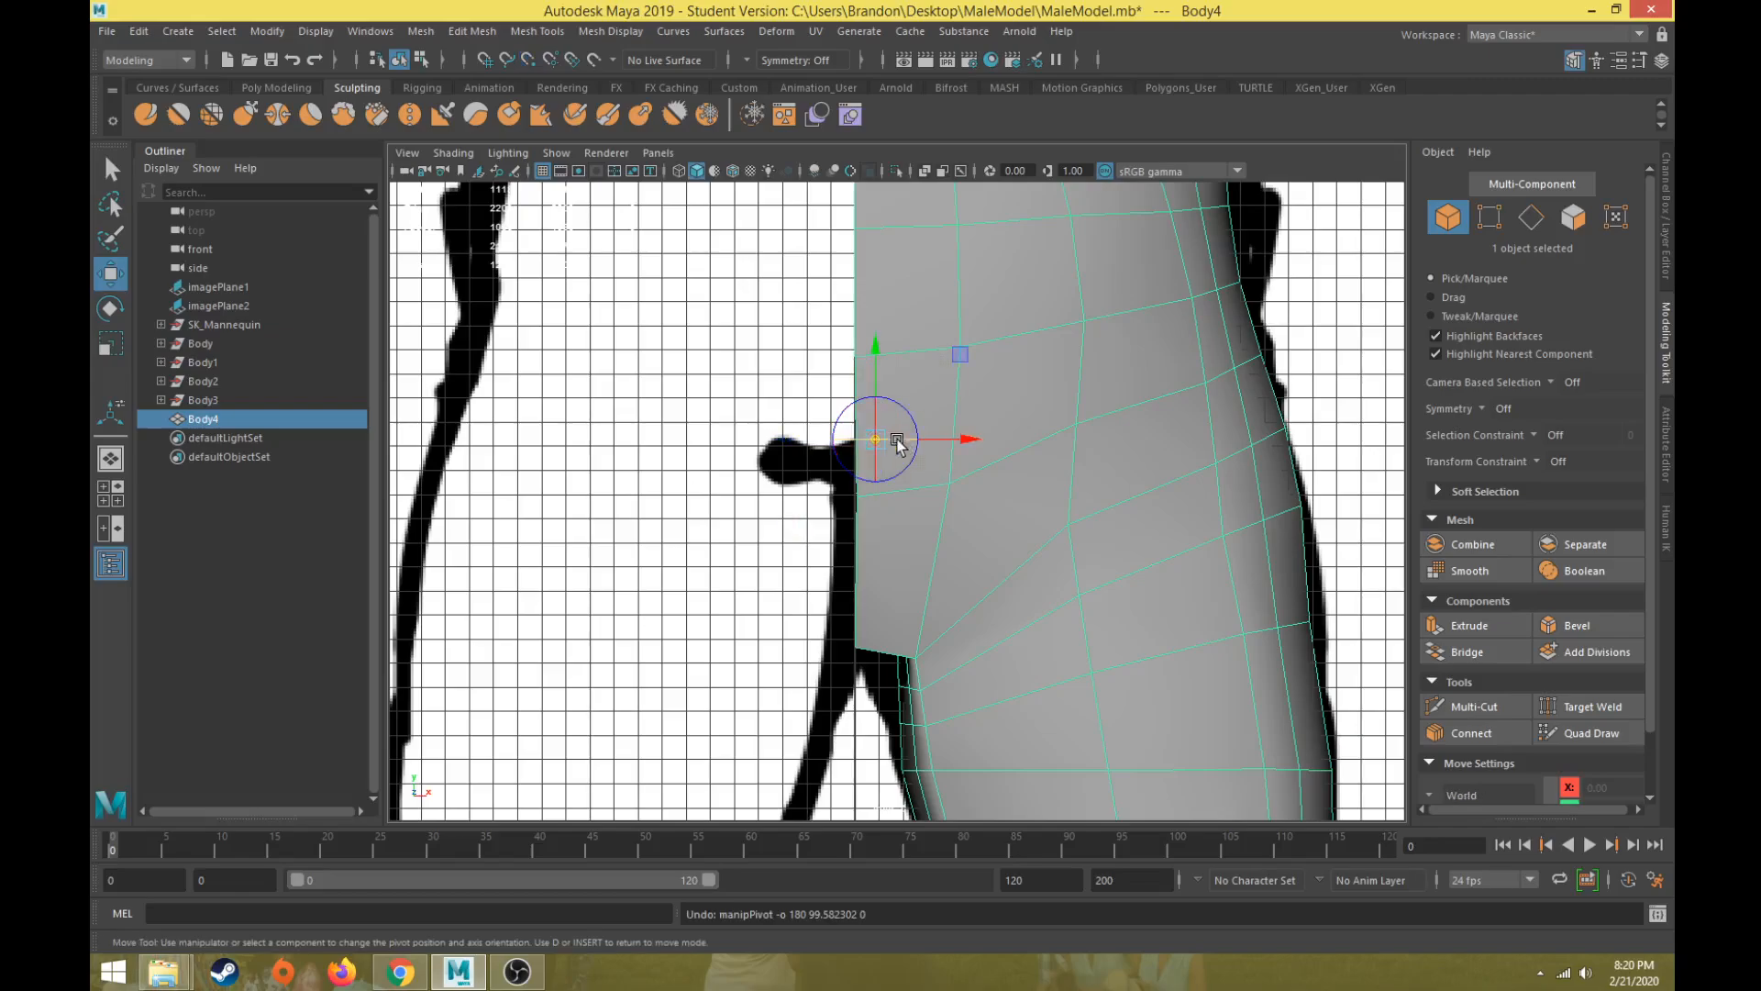
pyautogui.press('v')
pyautogui.moveTo(883, 452); pyautogui.dragTo(858, 372)
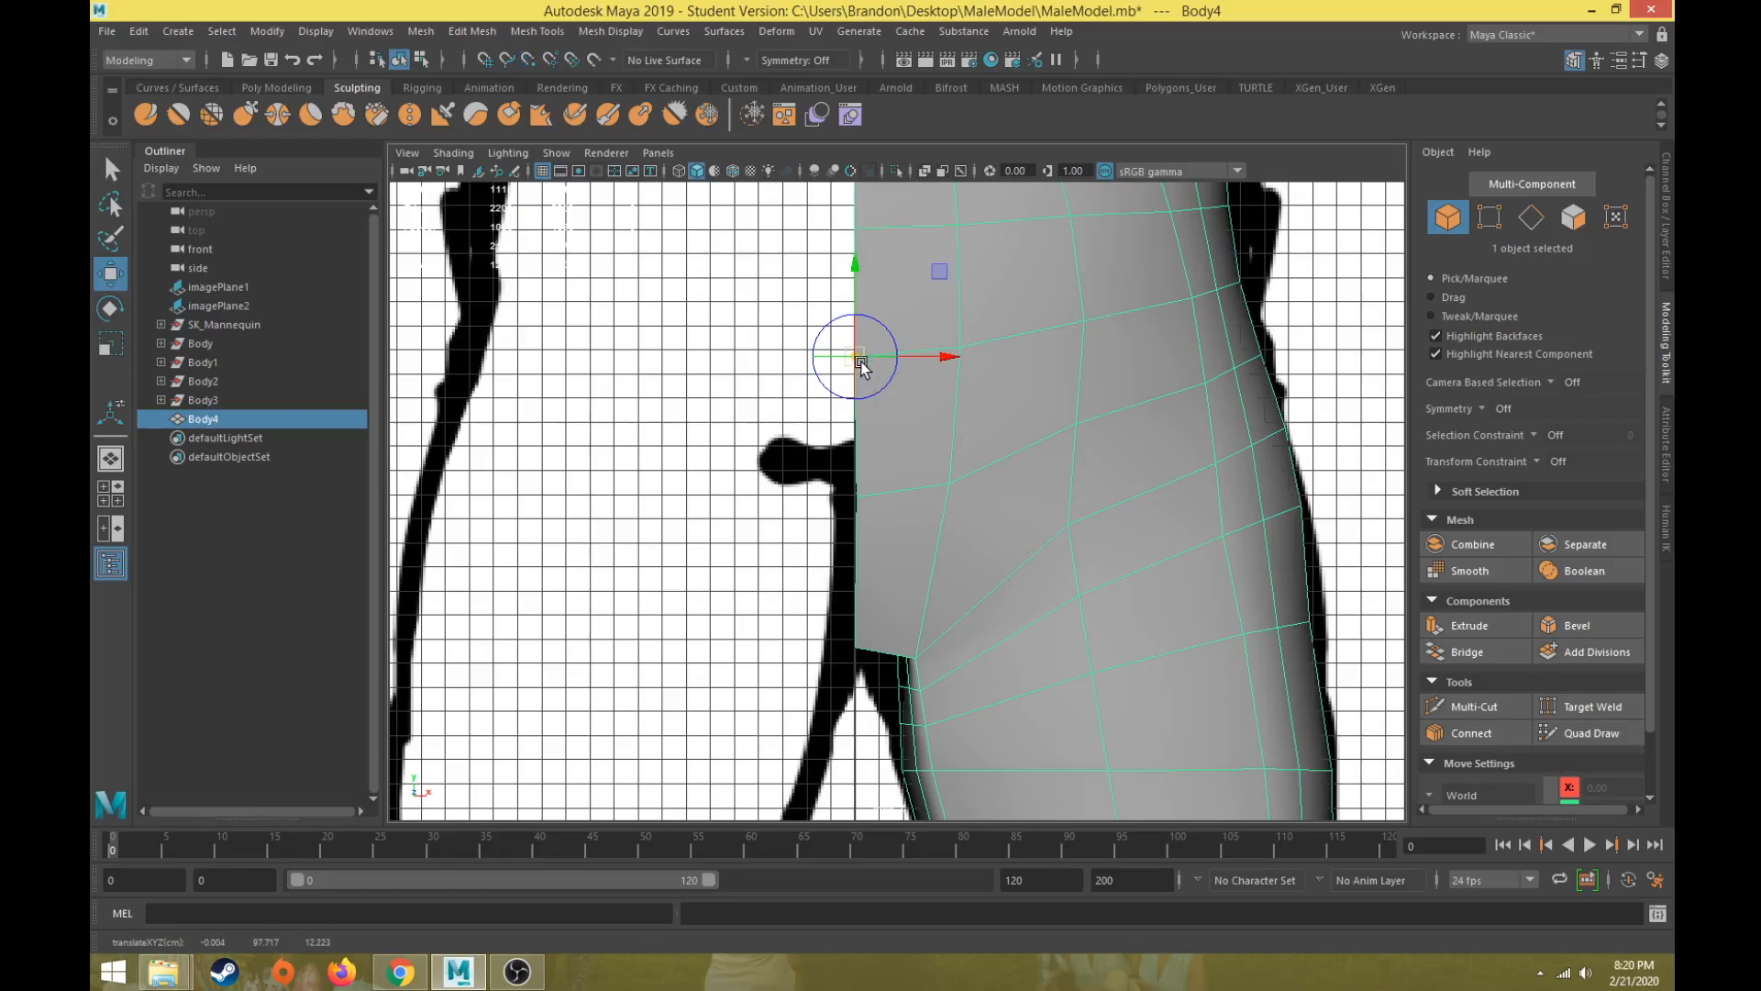
pyautogui.moveTo(867, 376)
pyautogui.mouseDown()
pyautogui.moveTo(837, 631)
pyautogui.moveTo(845, 327)
pyautogui.moveTo(837, 389)
pyautogui.mouseUp()
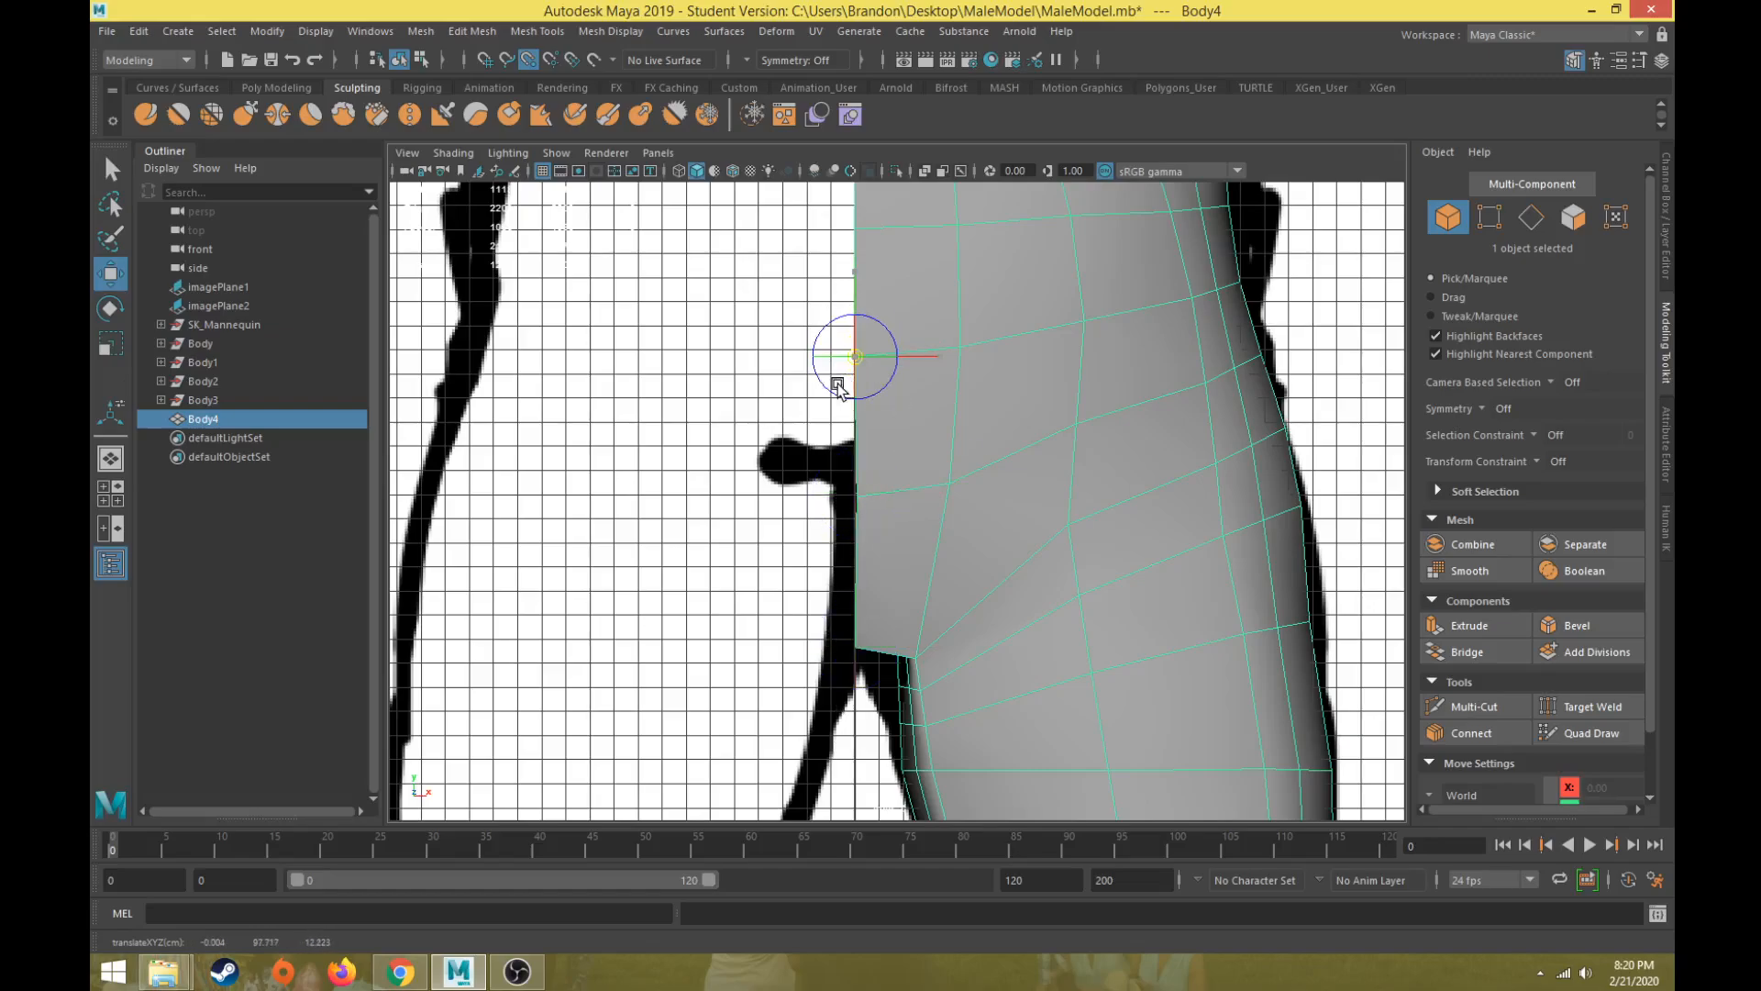
pyautogui.scroll(-5, 888, 477)
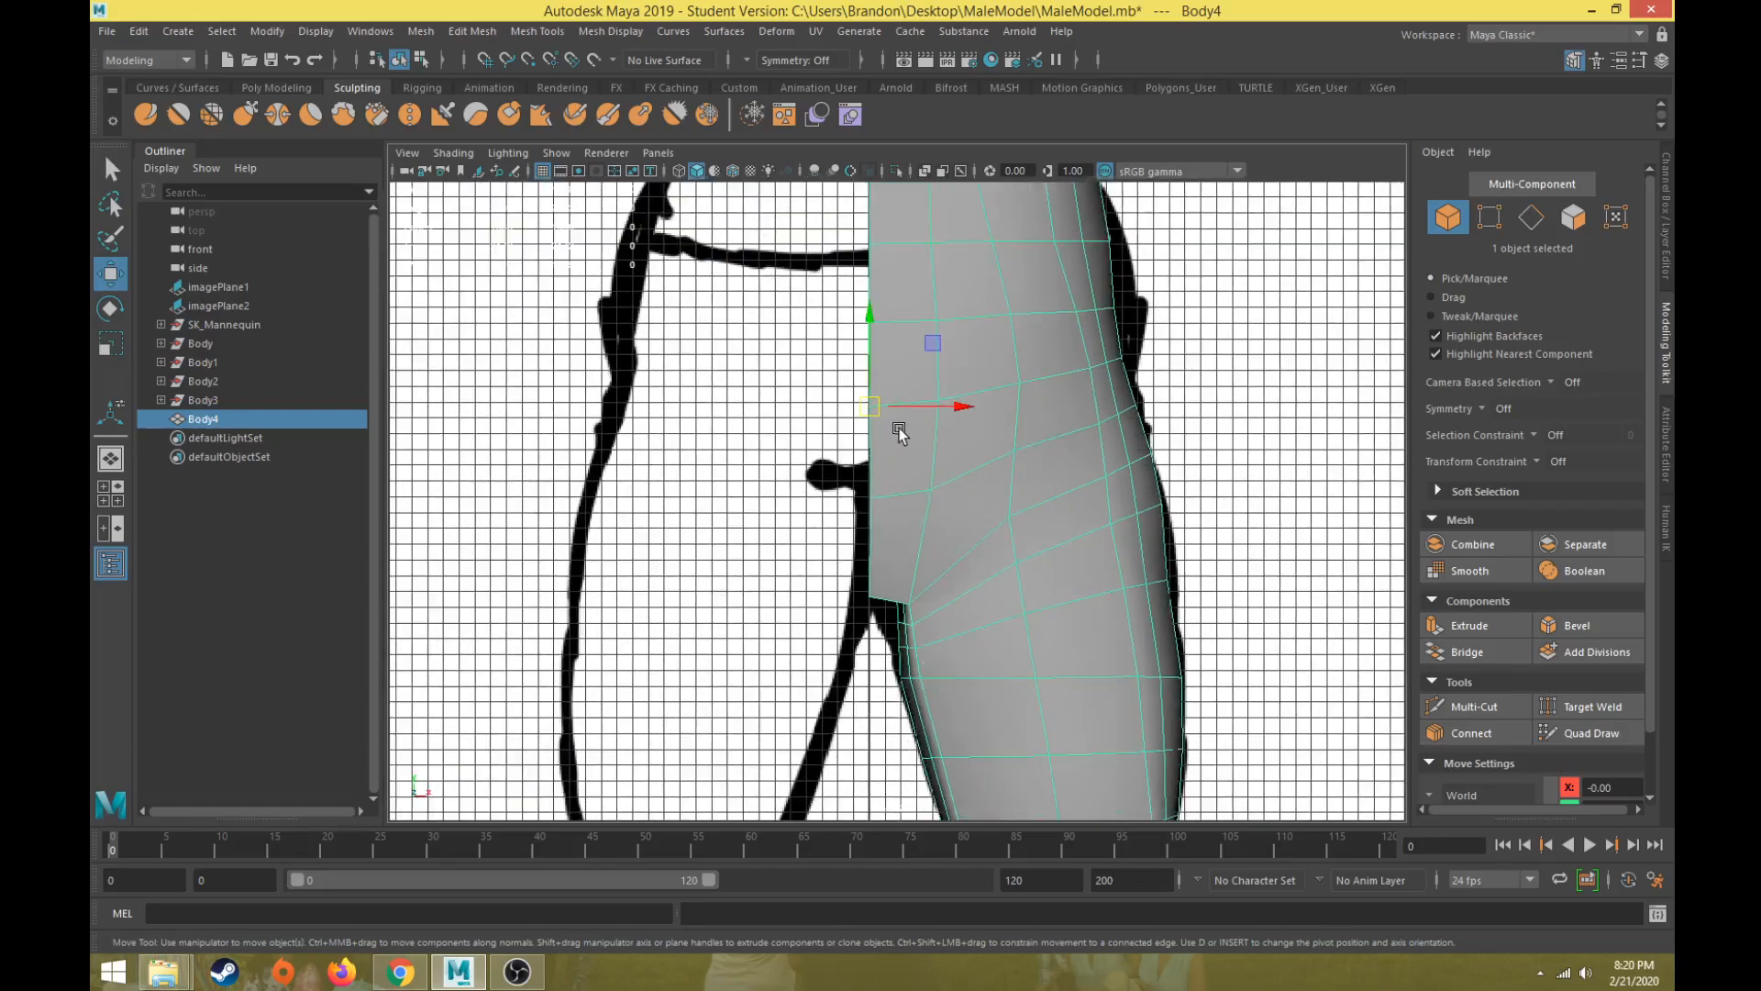
# Step: Mirror the half body across the world X axis in the negative direction, combining it with the original and merging border vertices
pyautogui.scroll(-2, 895, 431)
pyautogui.press('space')
pyautogui.press('space')
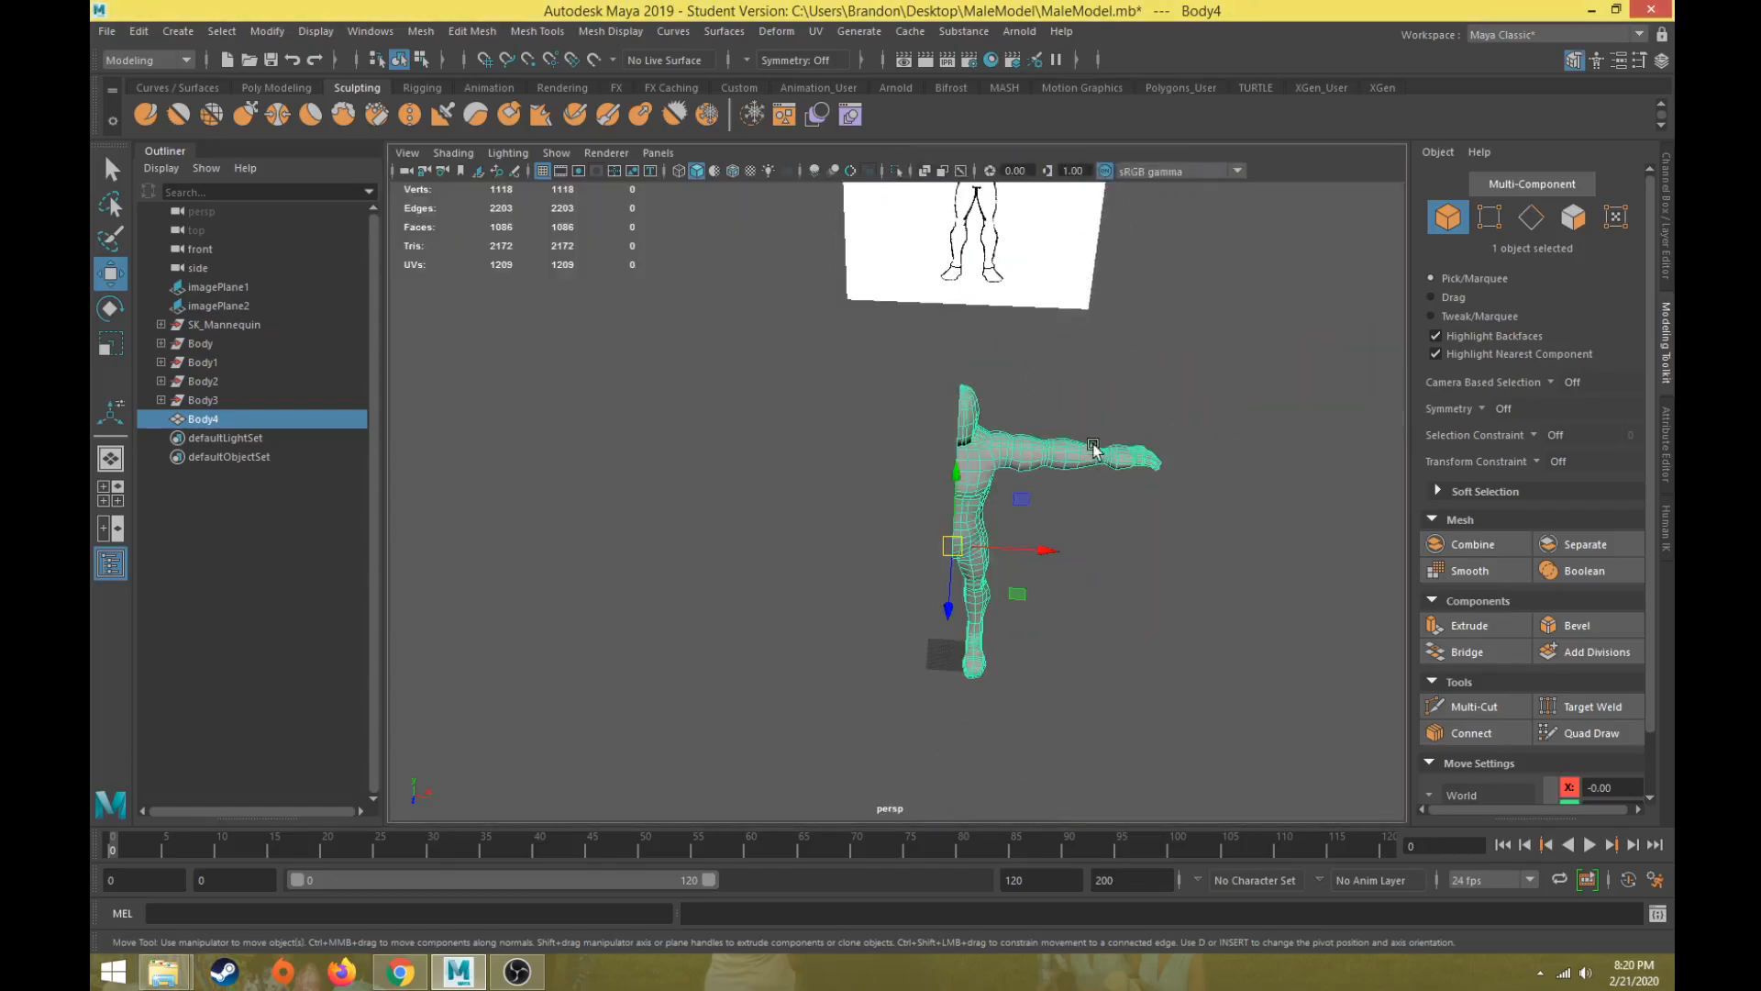
pyautogui.keyDown('alt'); pyautogui.moveTo(1096, 449); pyautogui.dragTo(900, 496); pyautogui.keyUp('alt')
pyautogui.scroll(5, 900, 495)
pyautogui.keyDown('alt'); pyautogui.moveTo(900, 495); pyautogui.dragTo(706, 399, button='middle'); pyautogui.keyUp('alt')
pyautogui.keyDown('alt'); pyautogui.moveTo(706, 403); pyautogui.dragTo(761, 372); pyautogui.keyUp('alt')
pyautogui.keyDown('alt'); pyautogui.moveTo(761, 372); pyautogui.dragTo(775, 445, button='middle'); pyautogui.keyUp('alt')
pyautogui.click(435, 32)
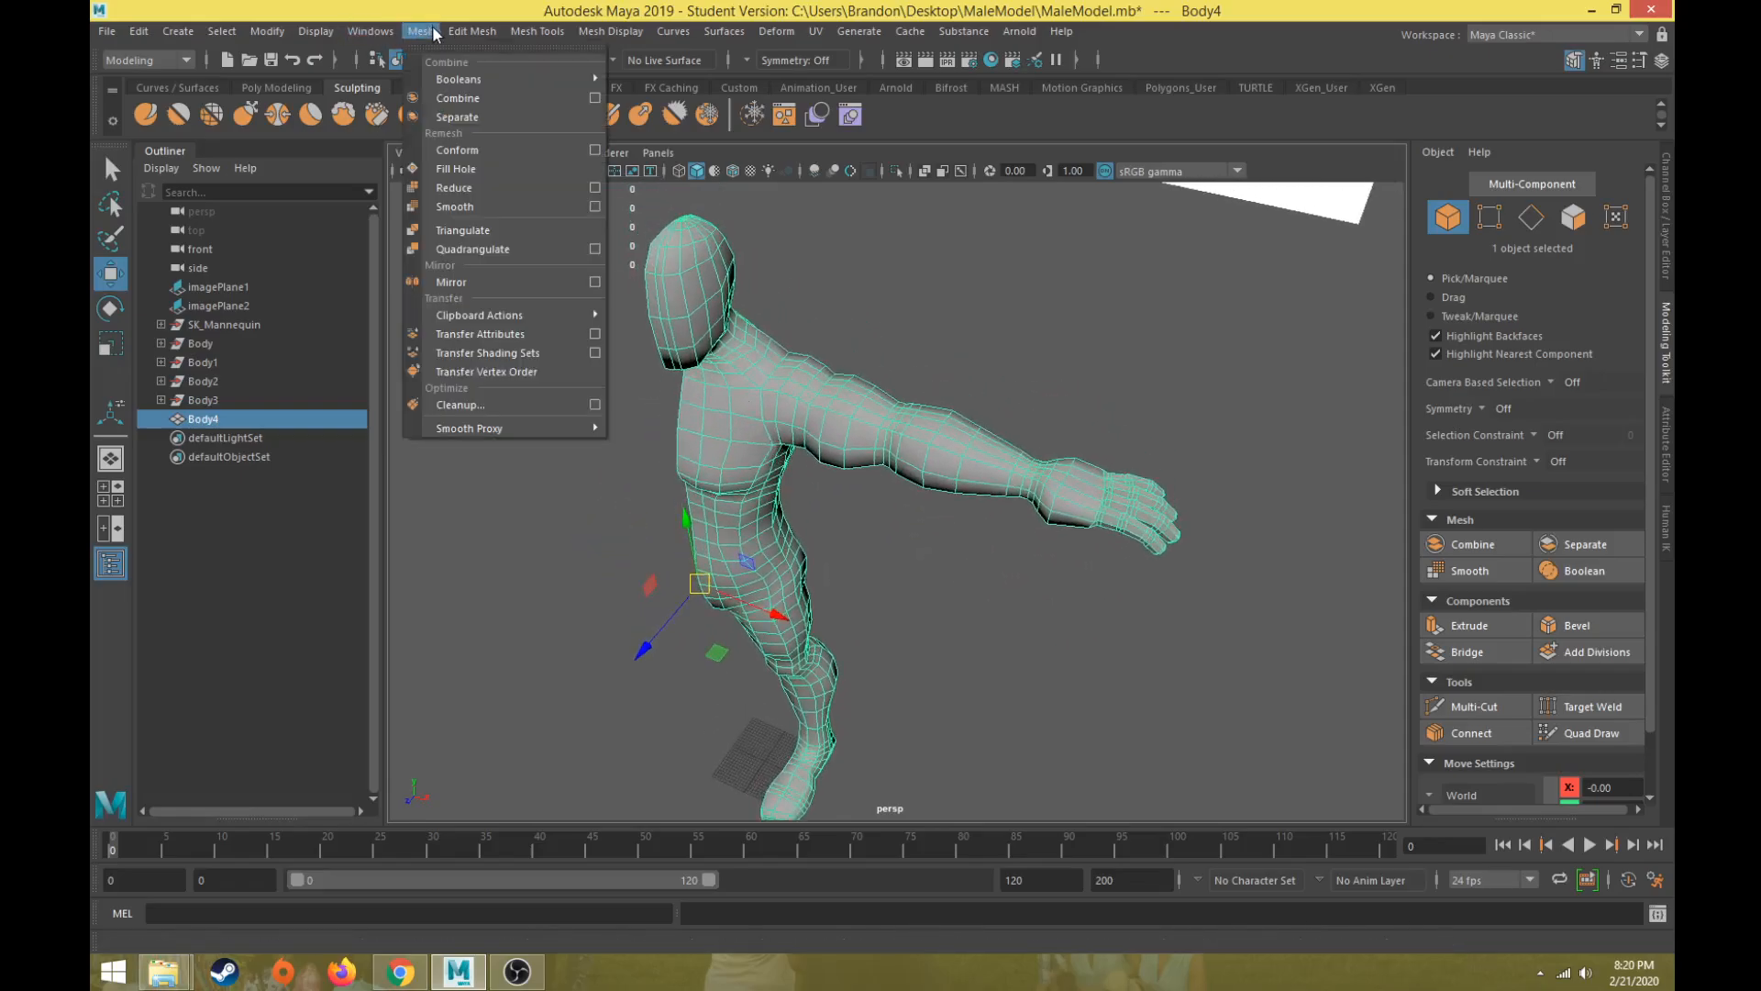
pyautogui.click(596, 282)
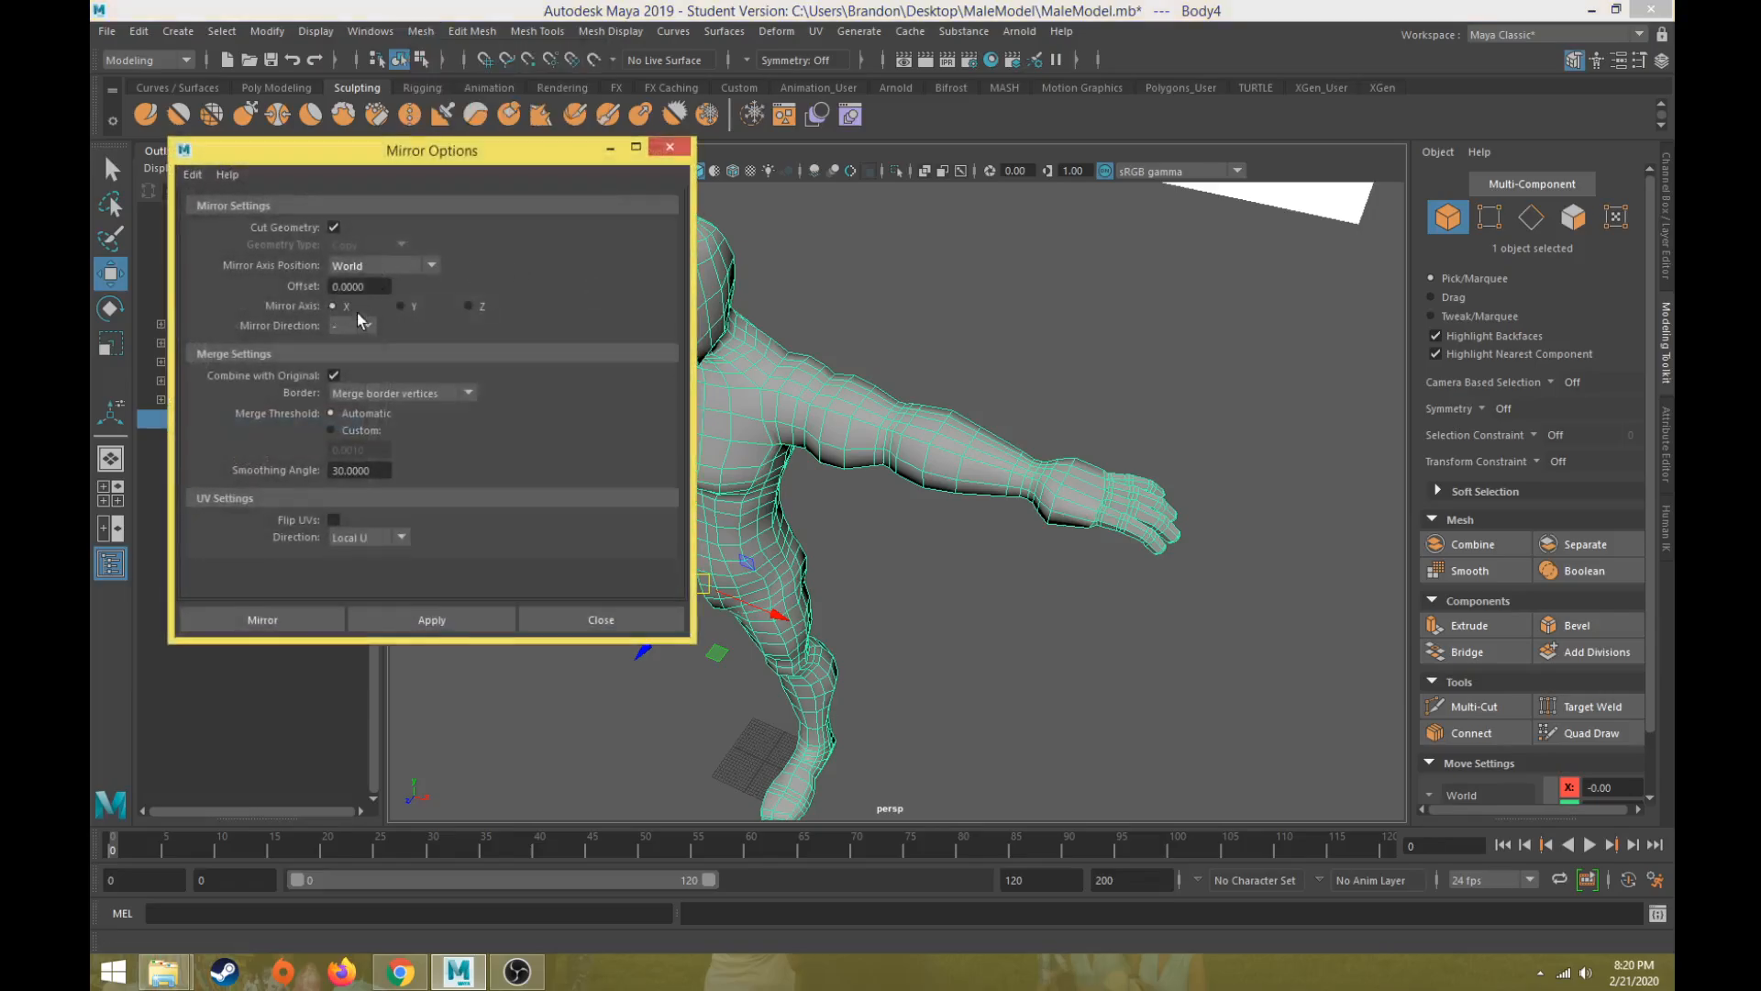
pyautogui.keyDown('alt'); pyautogui.moveTo(845, 482); pyautogui.dragTo(1002, 460, button='middle'); pyautogui.keyUp('alt')
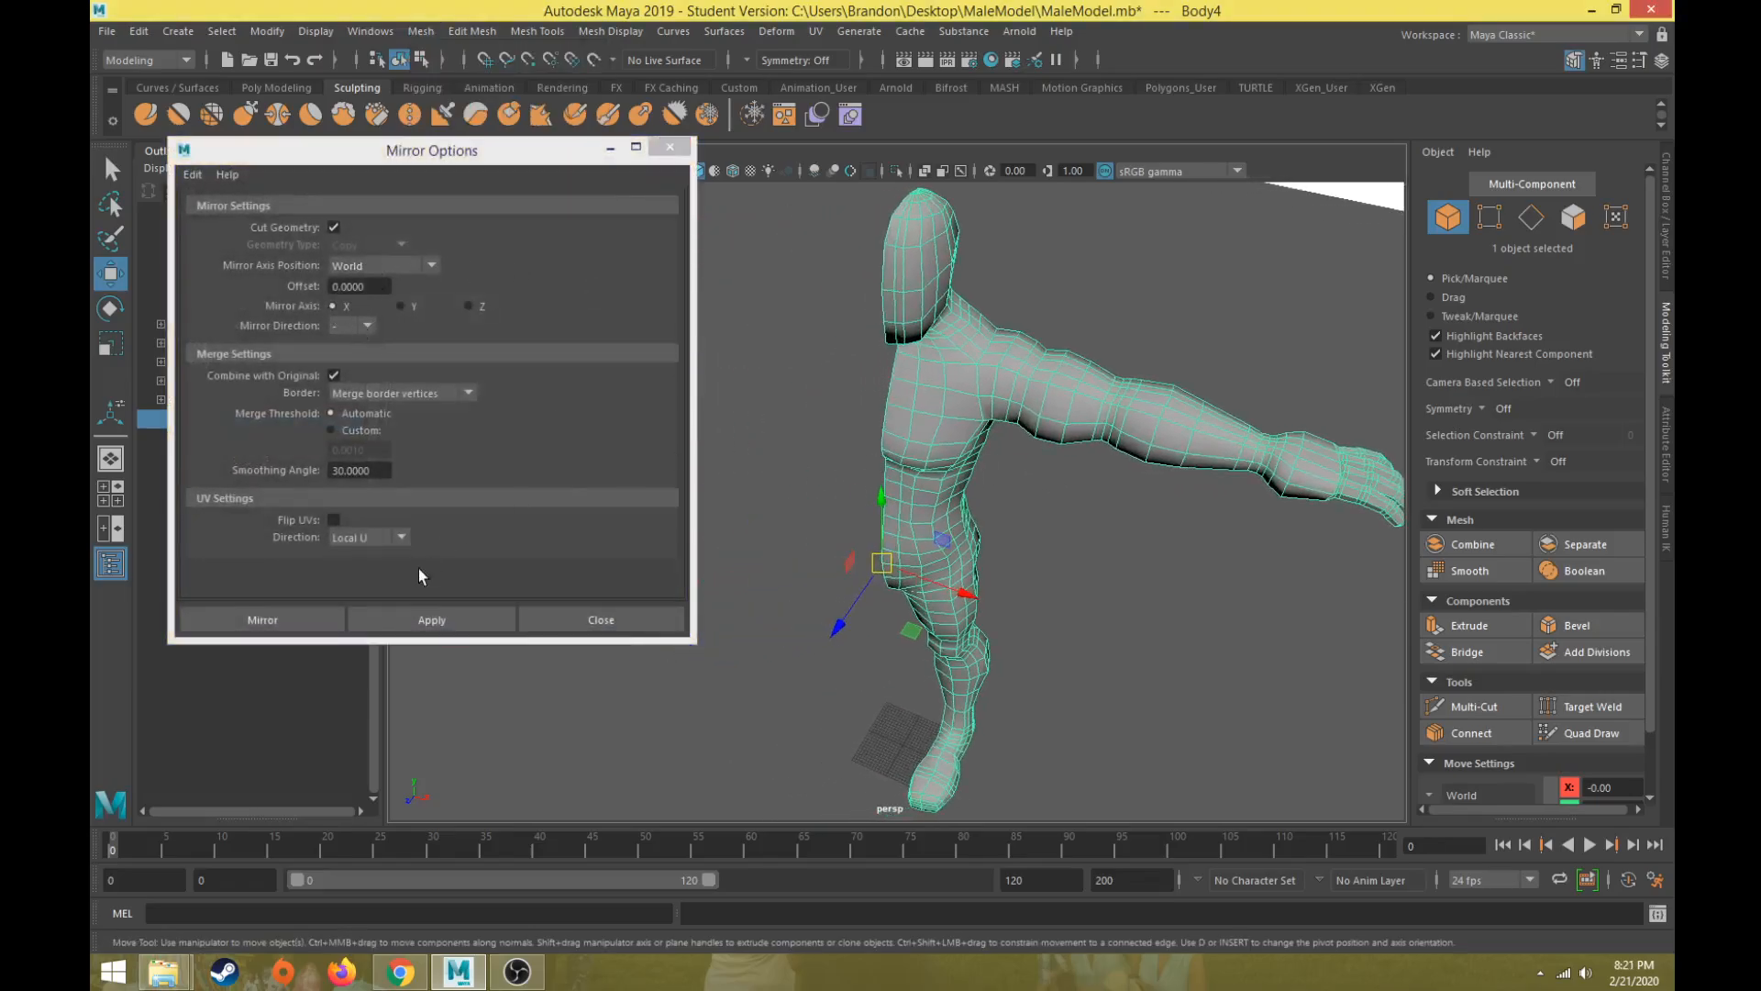
pyautogui.click(262, 619)
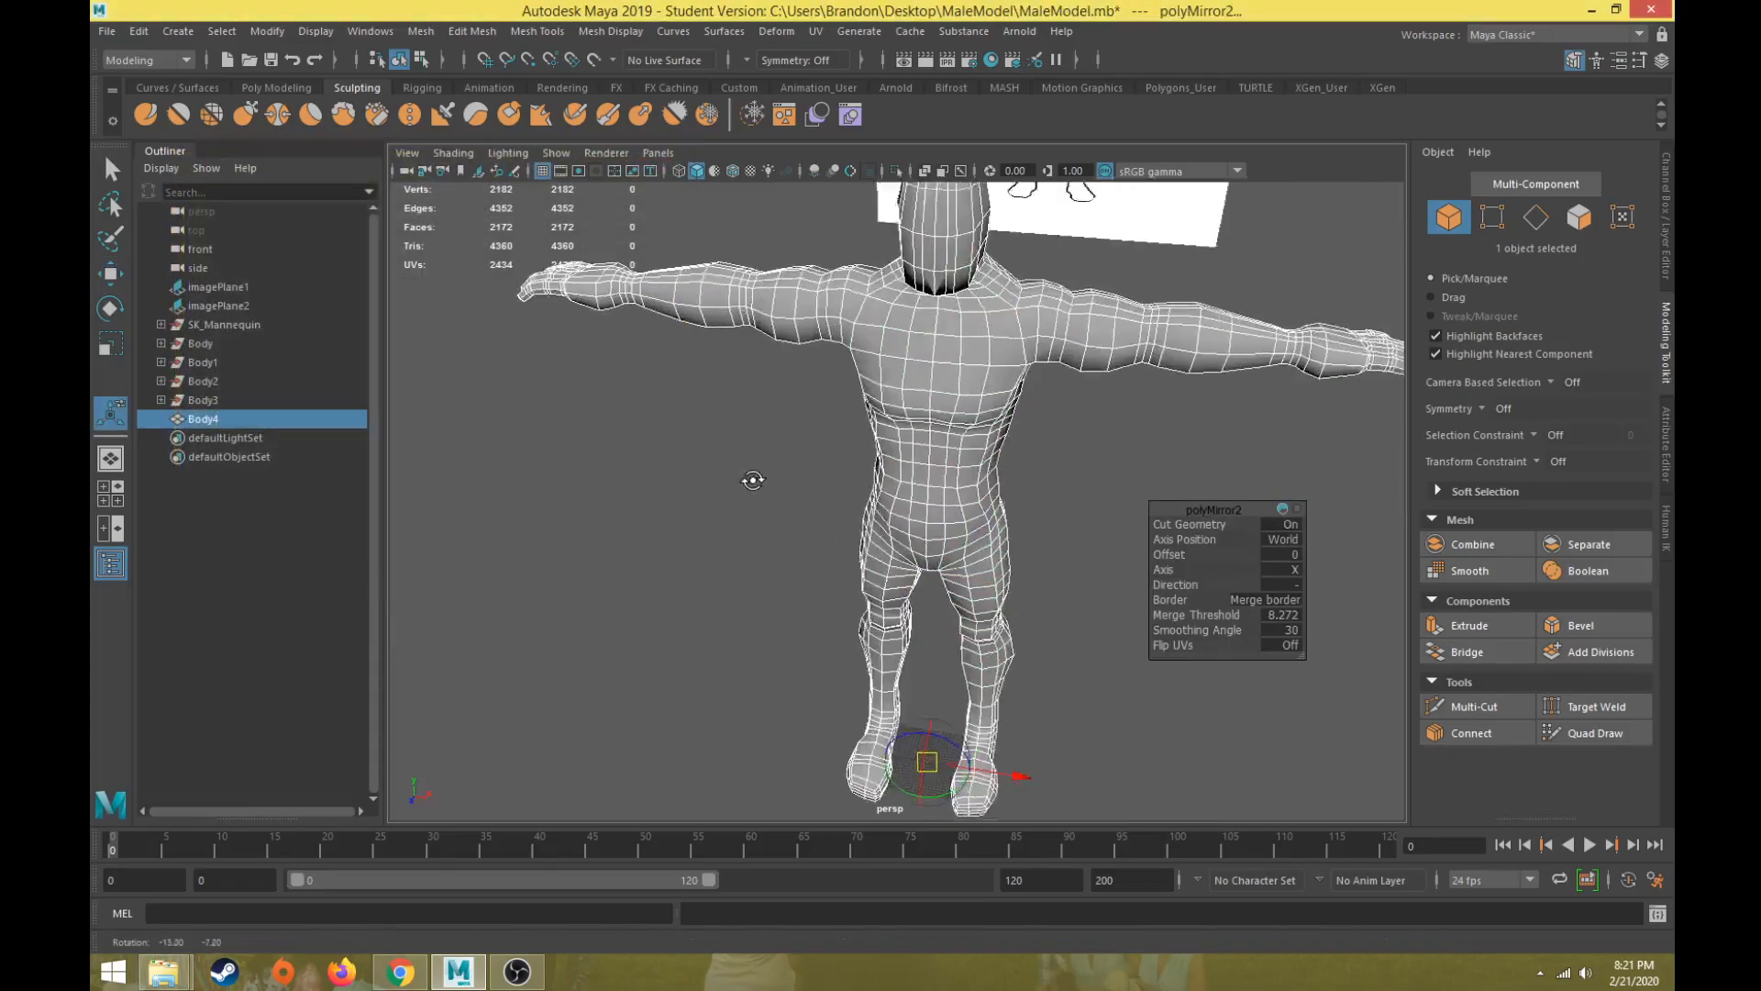
# Step: Deselect the mirrored body and set the selection symmetry to Object X
pyautogui.keyDown('alt'); pyautogui.moveTo(747, 480); pyautogui.dragTo(706, 504); pyautogui.keyUp('alt')
pyautogui.keyDown('alt'); pyautogui.moveTo(993, 592); pyautogui.dragTo(916, 594, button='middle'); pyautogui.keyUp('alt')
pyautogui.scroll(4, 916, 593)
pyautogui.click(951, 511)
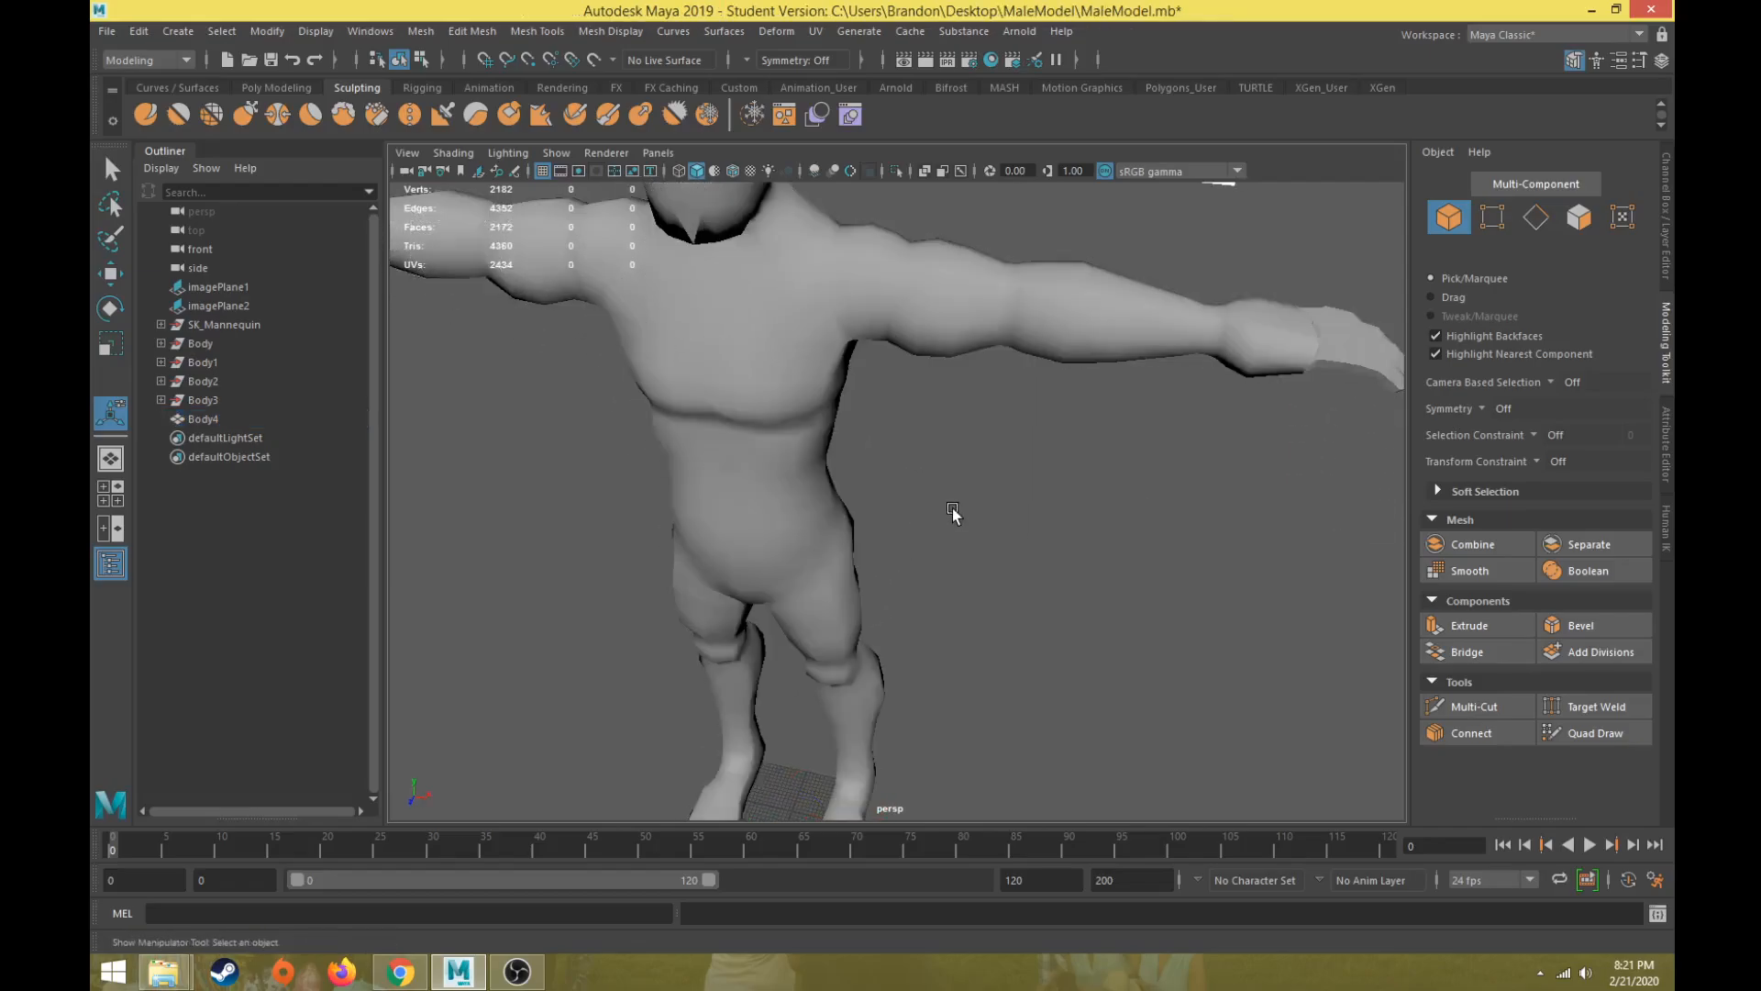
pyautogui.scroll(3, 1086, 510)
pyautogui.click(1484, 408)
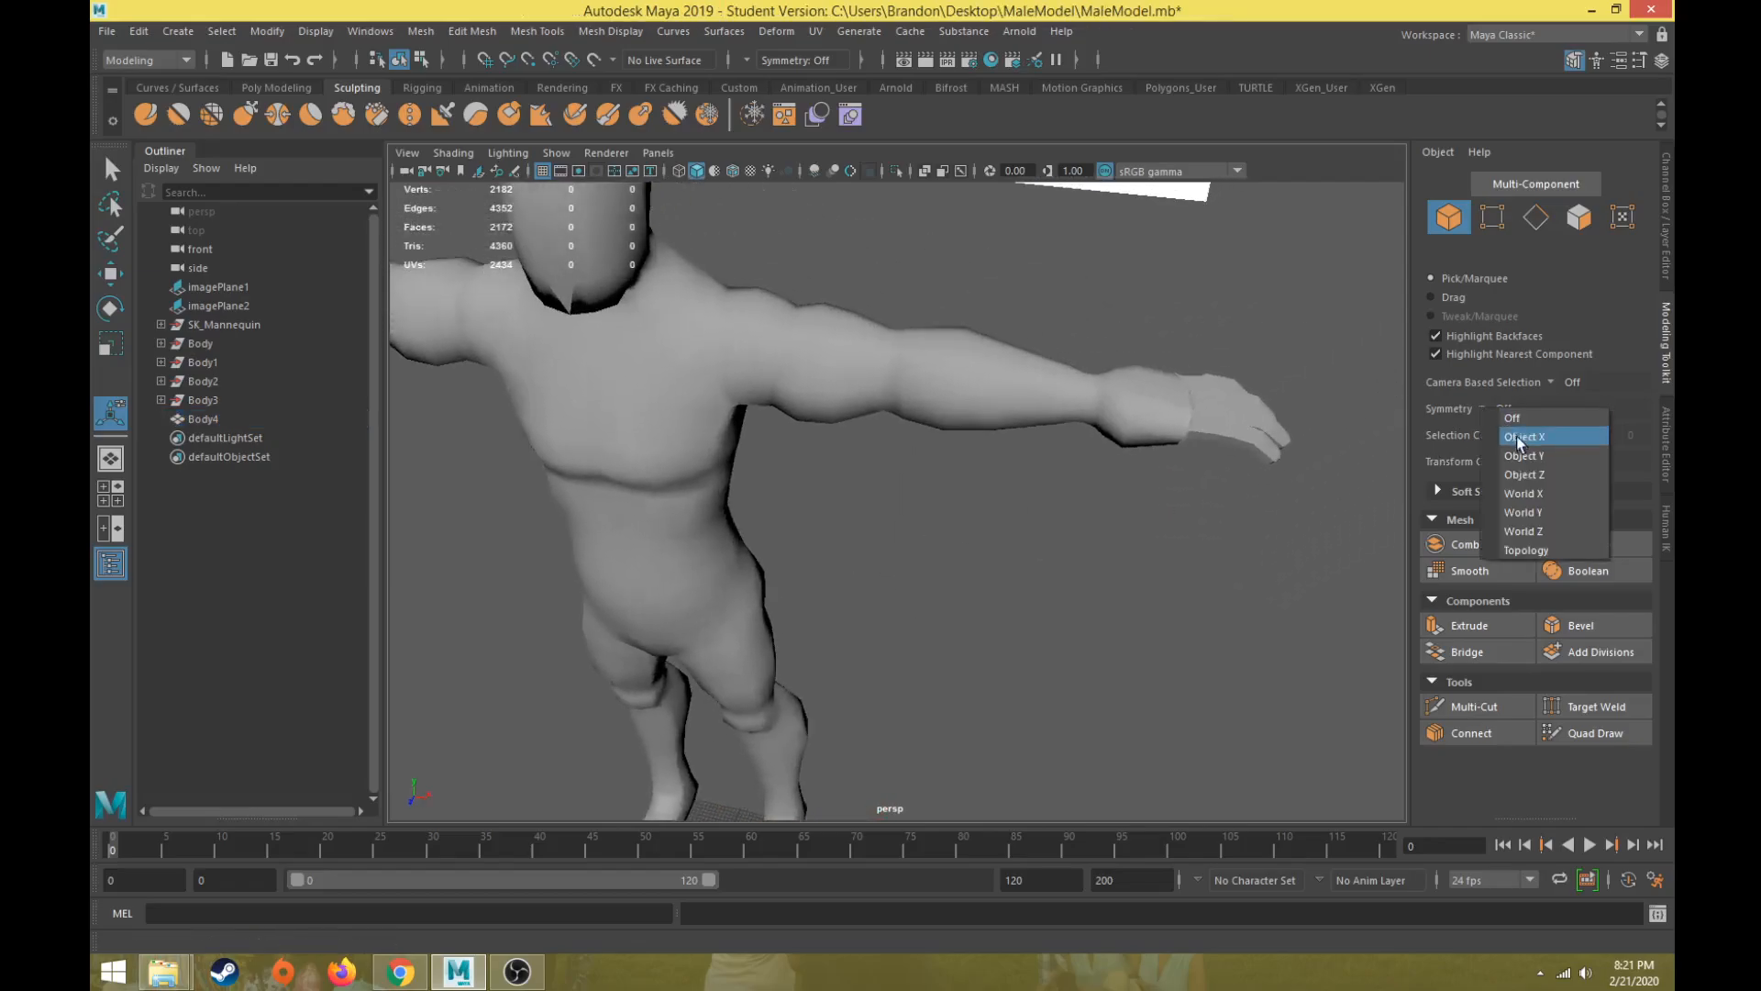
pyautogui.click(1518, 436)
# Step: Select two faces on the thumb side of the hand and check the symmetric selection on both arms
pyautogui.moveTo(1018, 371); pyautogui.dragTo(1022, 420, button='right')
pyautogui.press('w')
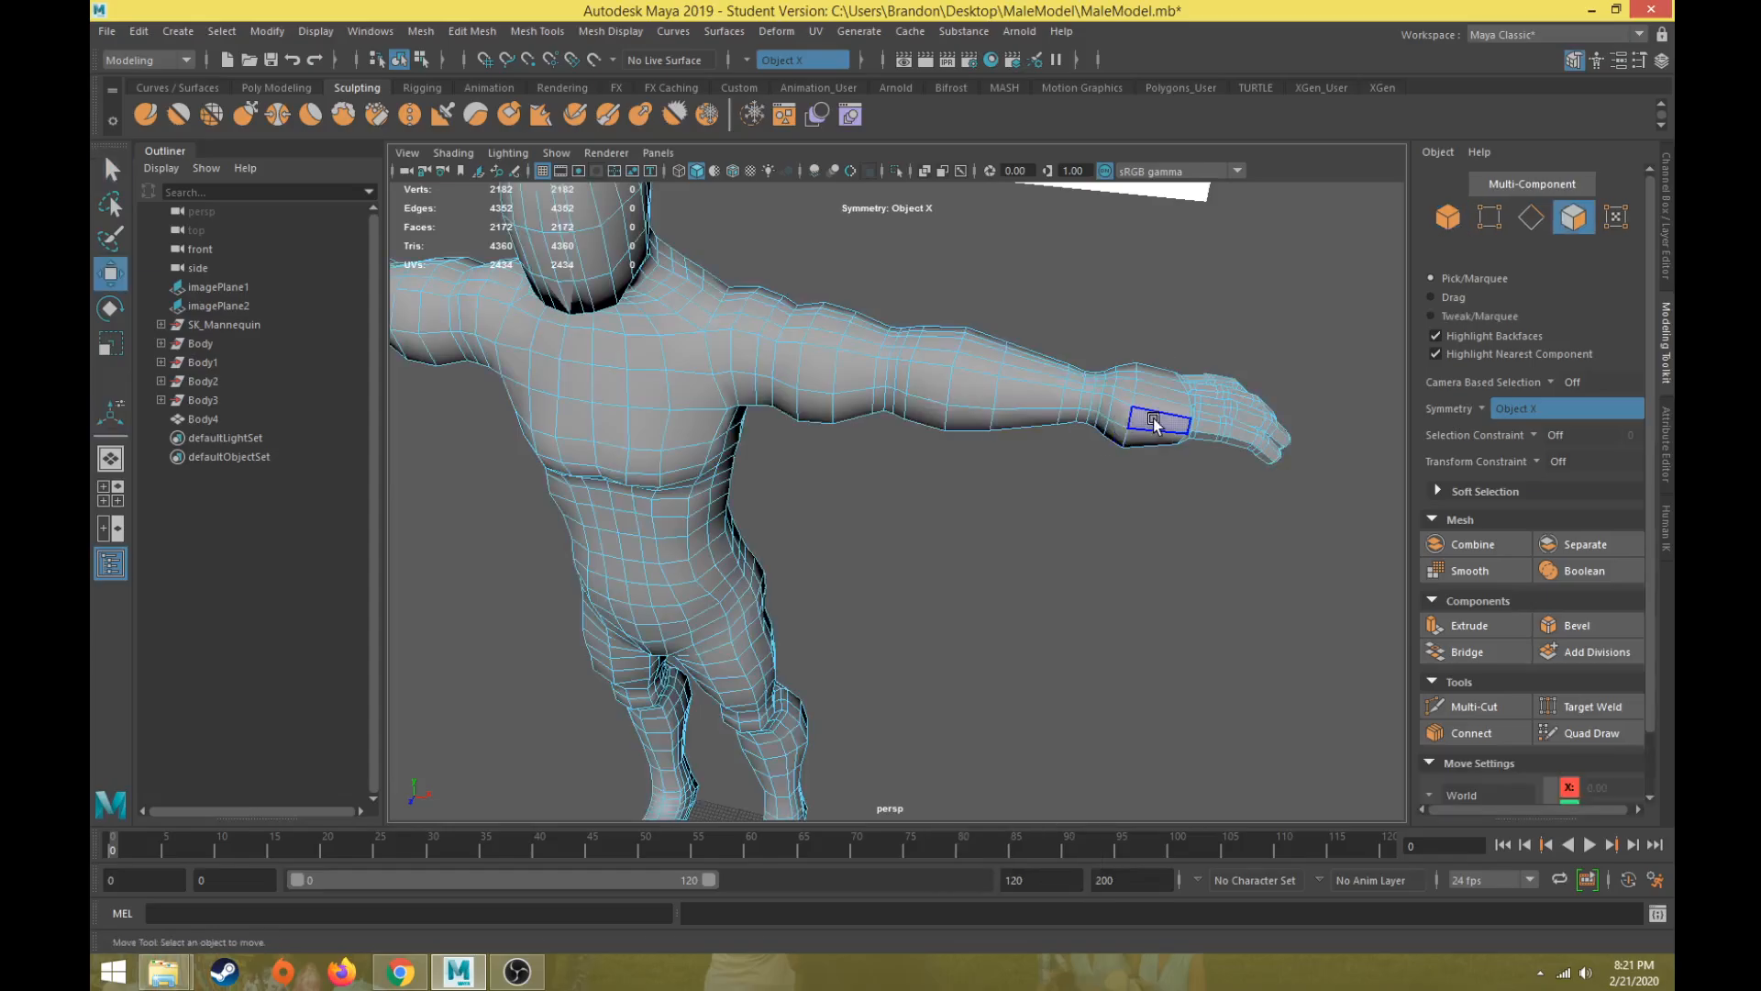
pyautogui.click(1154, 418)
pyautogui.keyDown('shift'); pyautogui.click(1136, 441); pyautogui.keyUp('shift')
pyautogui.scroll(-3, 879, 503)
pyautogui.keyDown('alt'); pyautogui.moveTo(879, 503); pyautogui.dragTo(1064, 503); pyautogui.keyUp('alt')
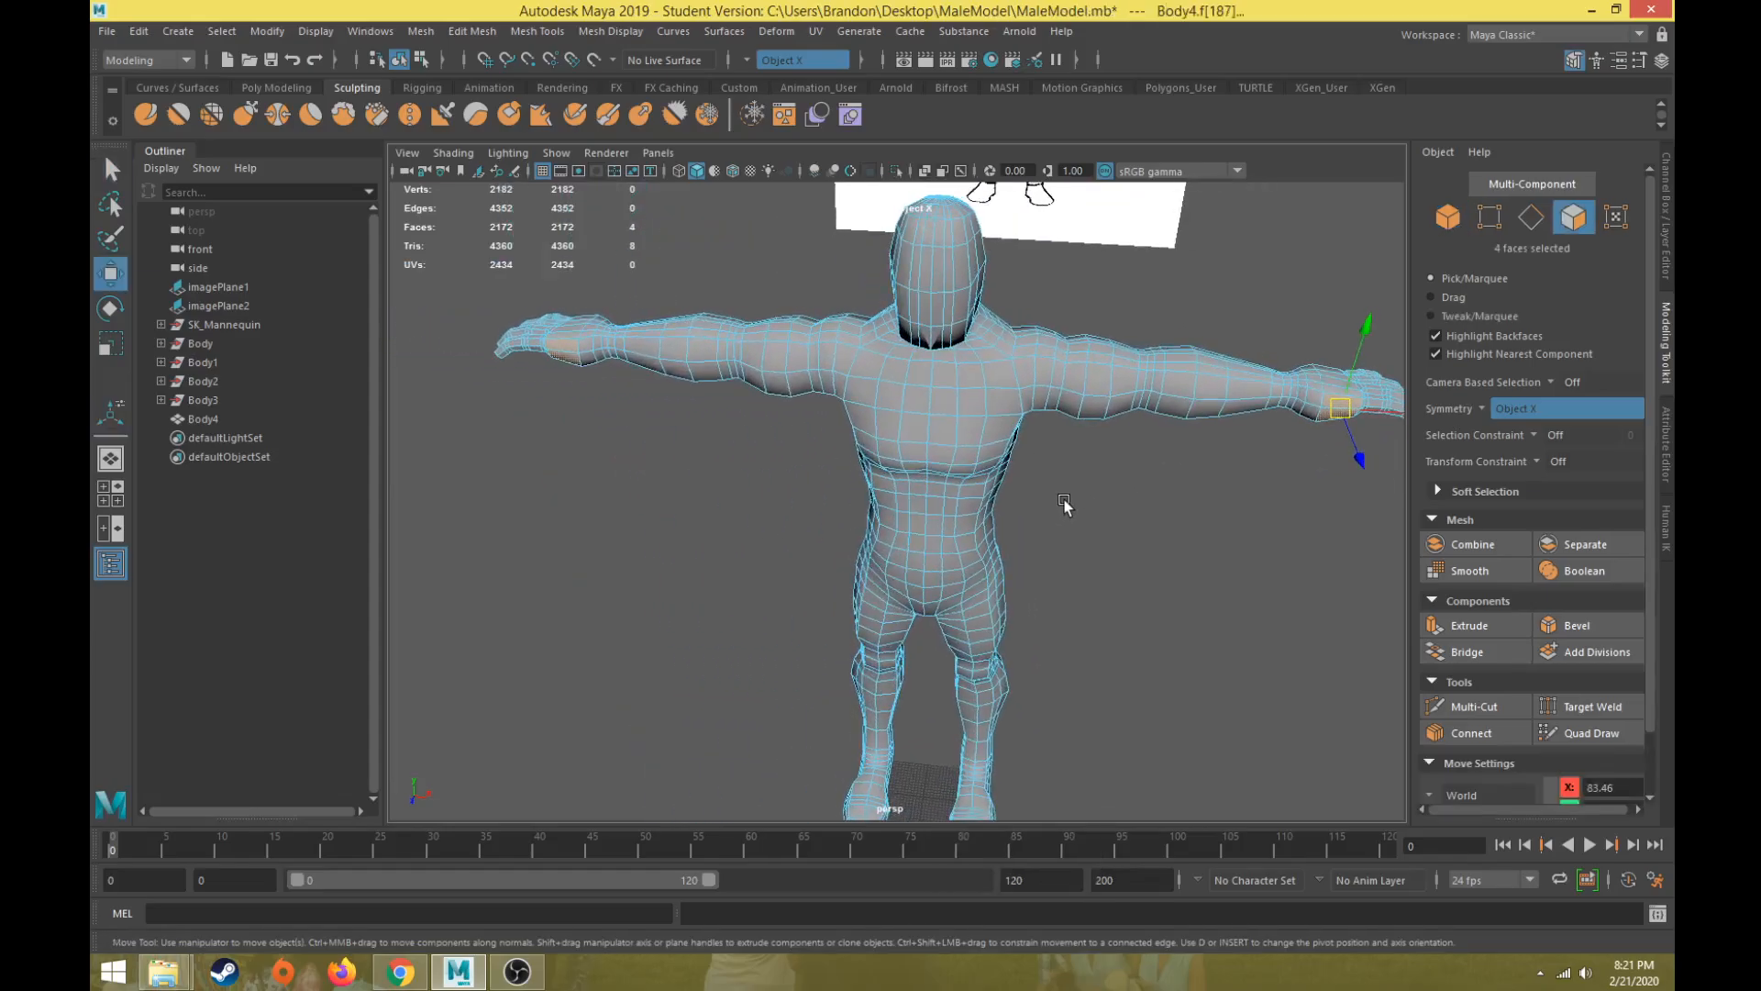
pyautogui.keyDown('alt'); pyautogui.moveTo(1089, 503); pyautogui.dragTo(813, 560, button='middle'); pyautogui.keyUp('alt')
pyautogui.scroll(4, 1127, 594)
pyautogui.keyDown('alt'); pyautogui.moveTo(1127, 595); pyautogui.dragTo(1020, 608, button='middle'); pyautogui.keyUp('alt')
pyautogui.scroll(-3, 1020, 608)
pyautogui.keyDown('alt'); pyautogui.moveTo(1018, 605); pyautogui.dragTo(991, 568); pyautogui.keyUp('alt')
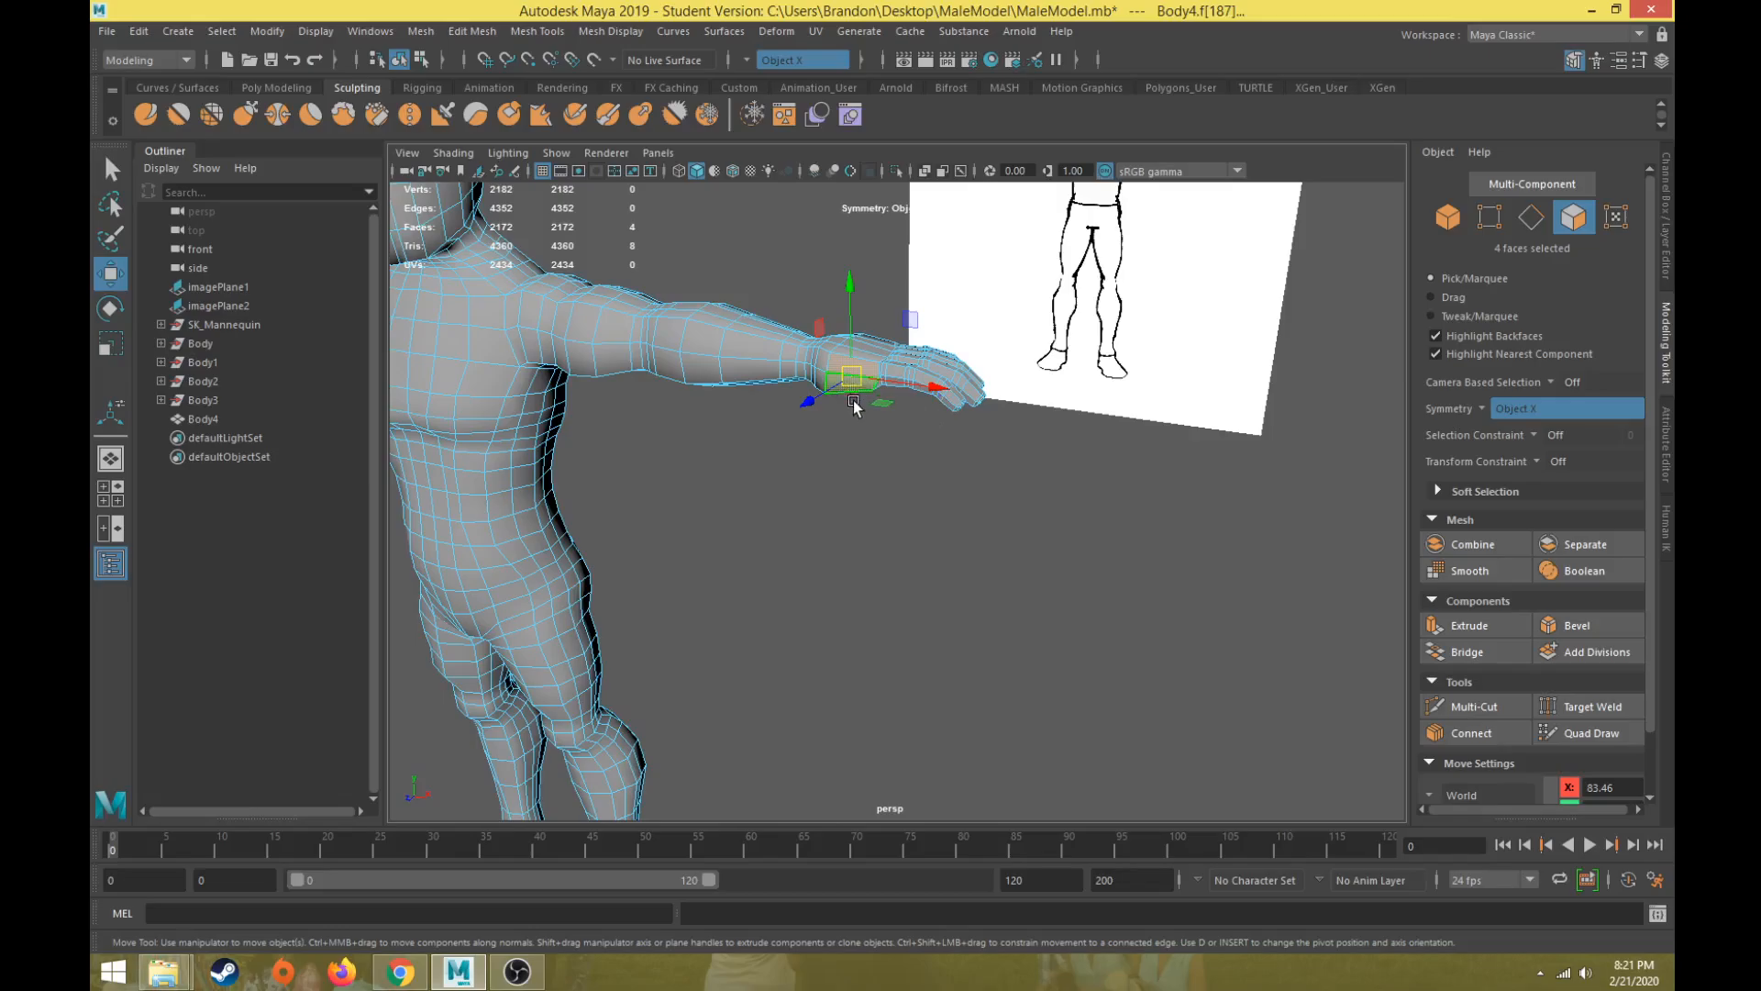
pyautogui.scroll(4, 931, 509)
pyautogui.keyDown('alt'); pyautogui.moveTo(853, 400); pyautogui.dragTo(820, 479, button='middle'); pyautogui.keyUp('alt')
pyautogui.keyDown('alt'); pyautogui.moveTo(820, 479); pyautogui.dragTo(884, 443); pyautogui.keyUp('alt')
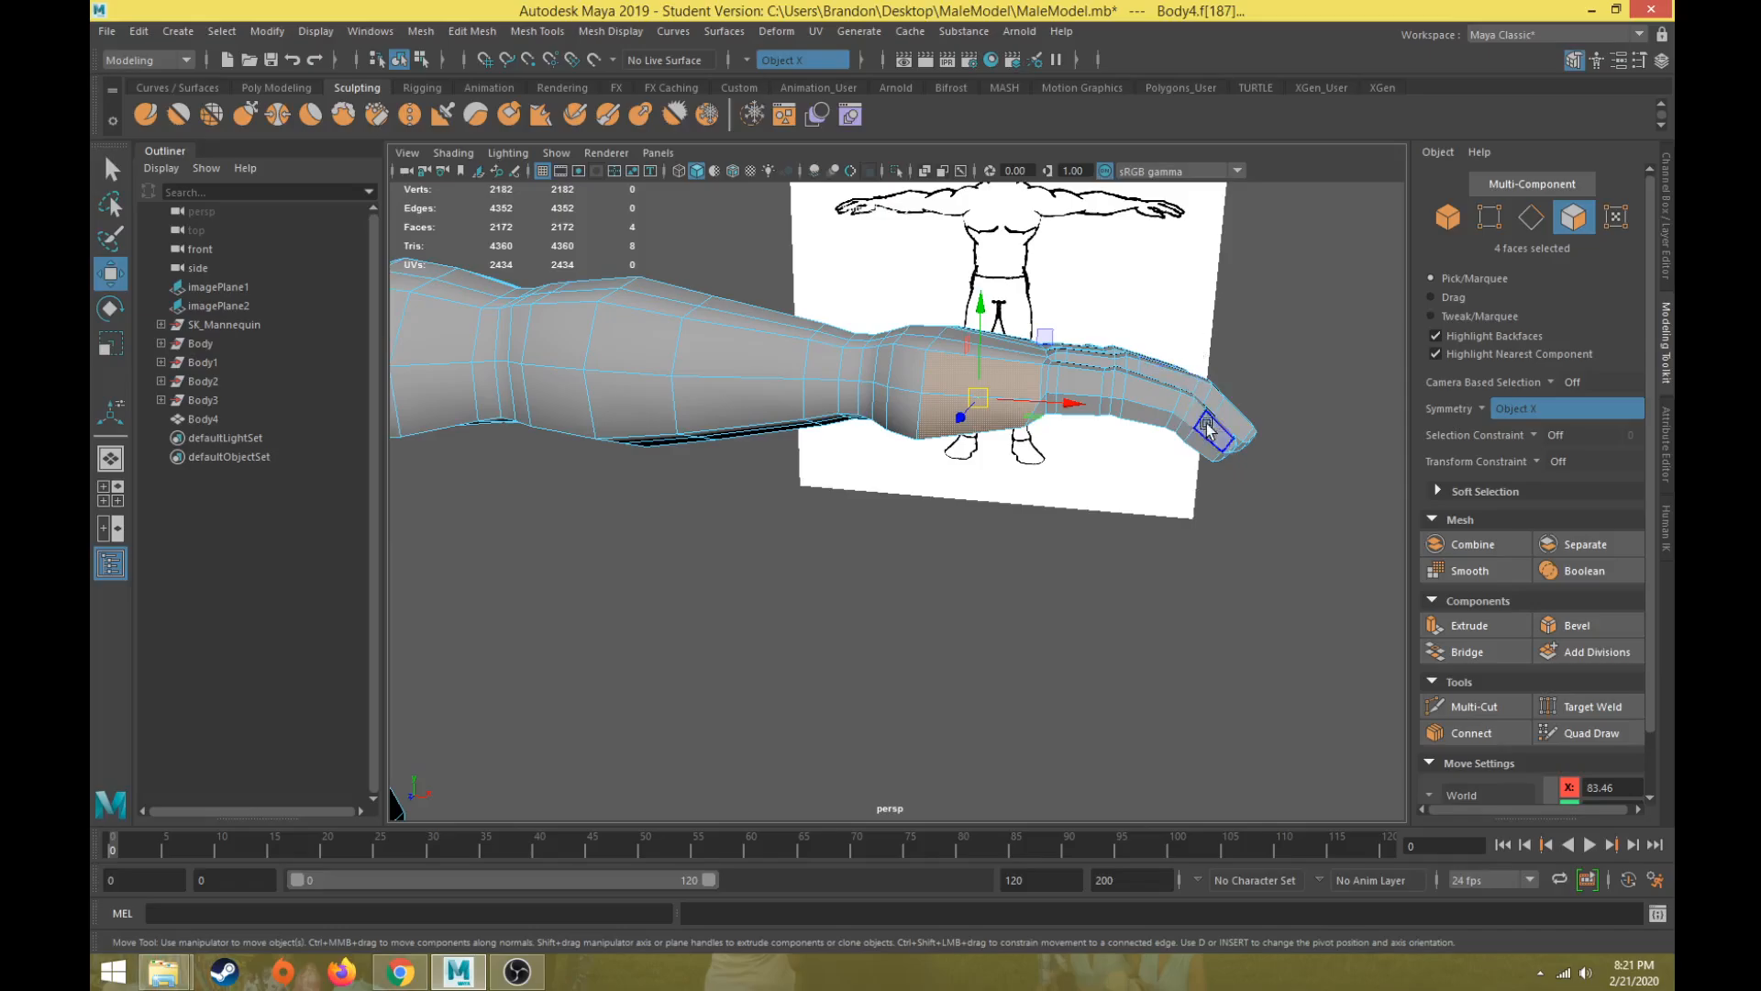
# Step: Insert an edge loop around the palm, between the wrist and the fingers
pyautogui.keyDown('alt'); pyautogui.moveTo(1049, 496); pyautogui.dragTo(990, 465); pyautogui.keyUp('alt')
pyautogui.moveTo(989, 464); pyautogui.dragTo(987, 409, button='right')
pyautogui.click(610, 31)
pyautogui.moveTo(537, 32)
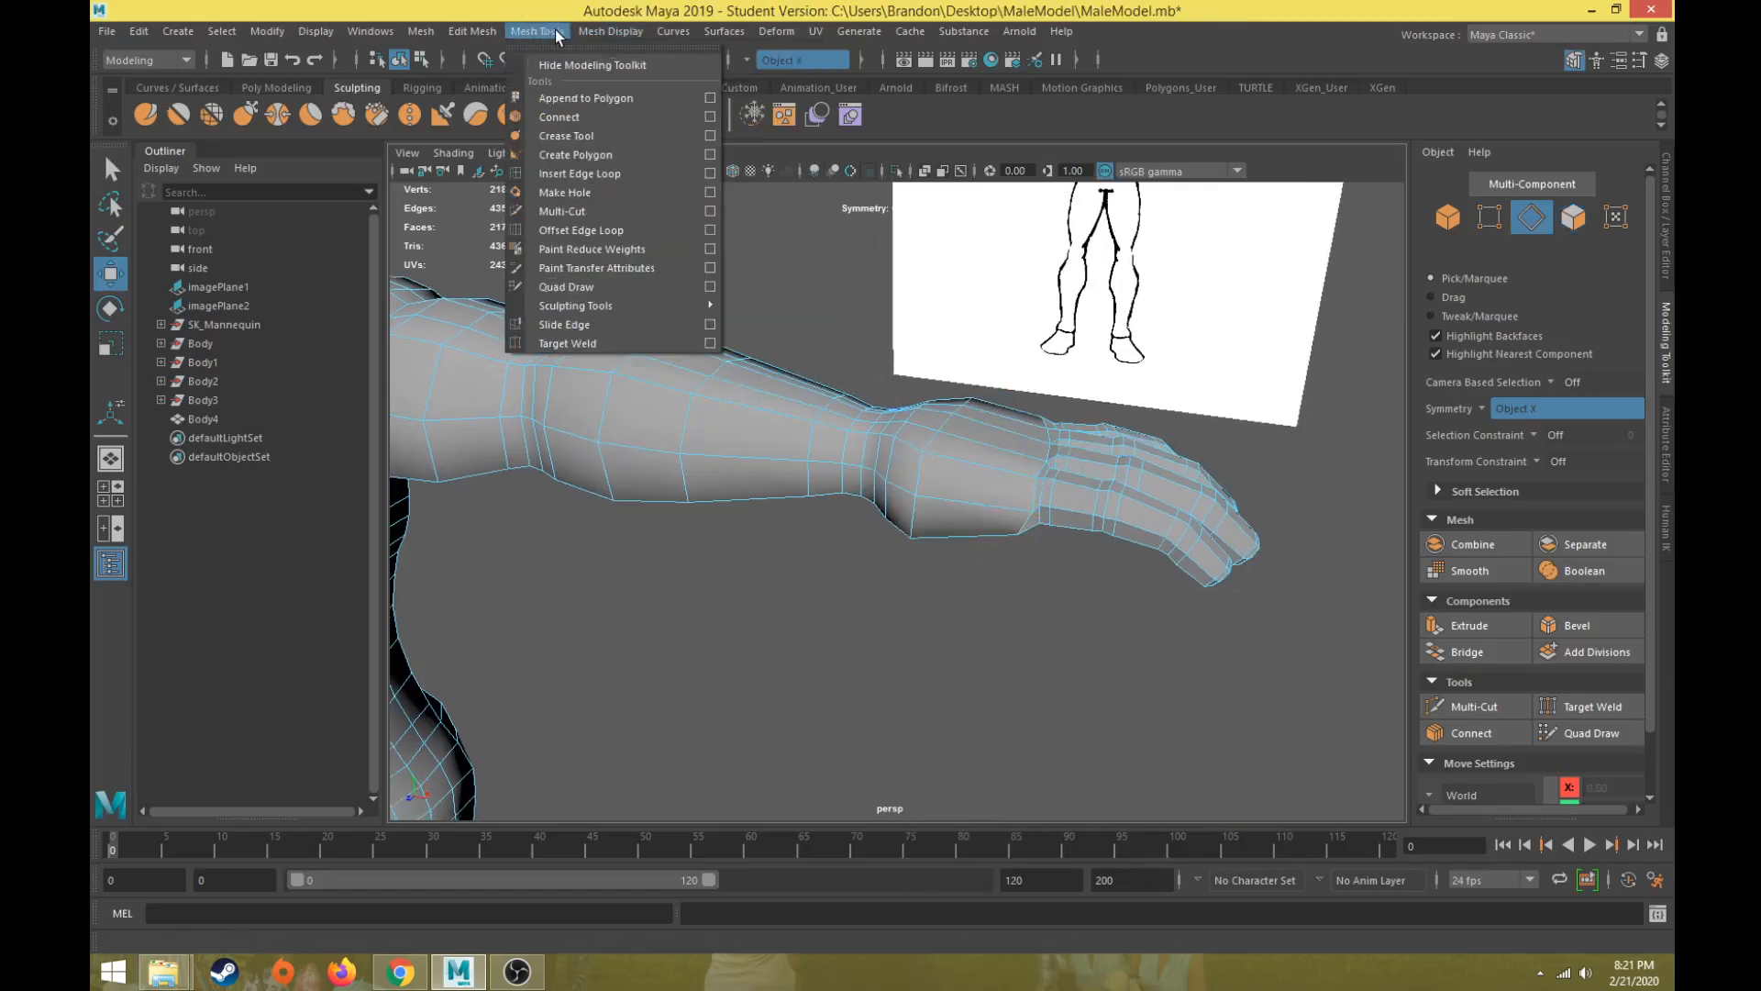
pyautogui.click(581, 174)
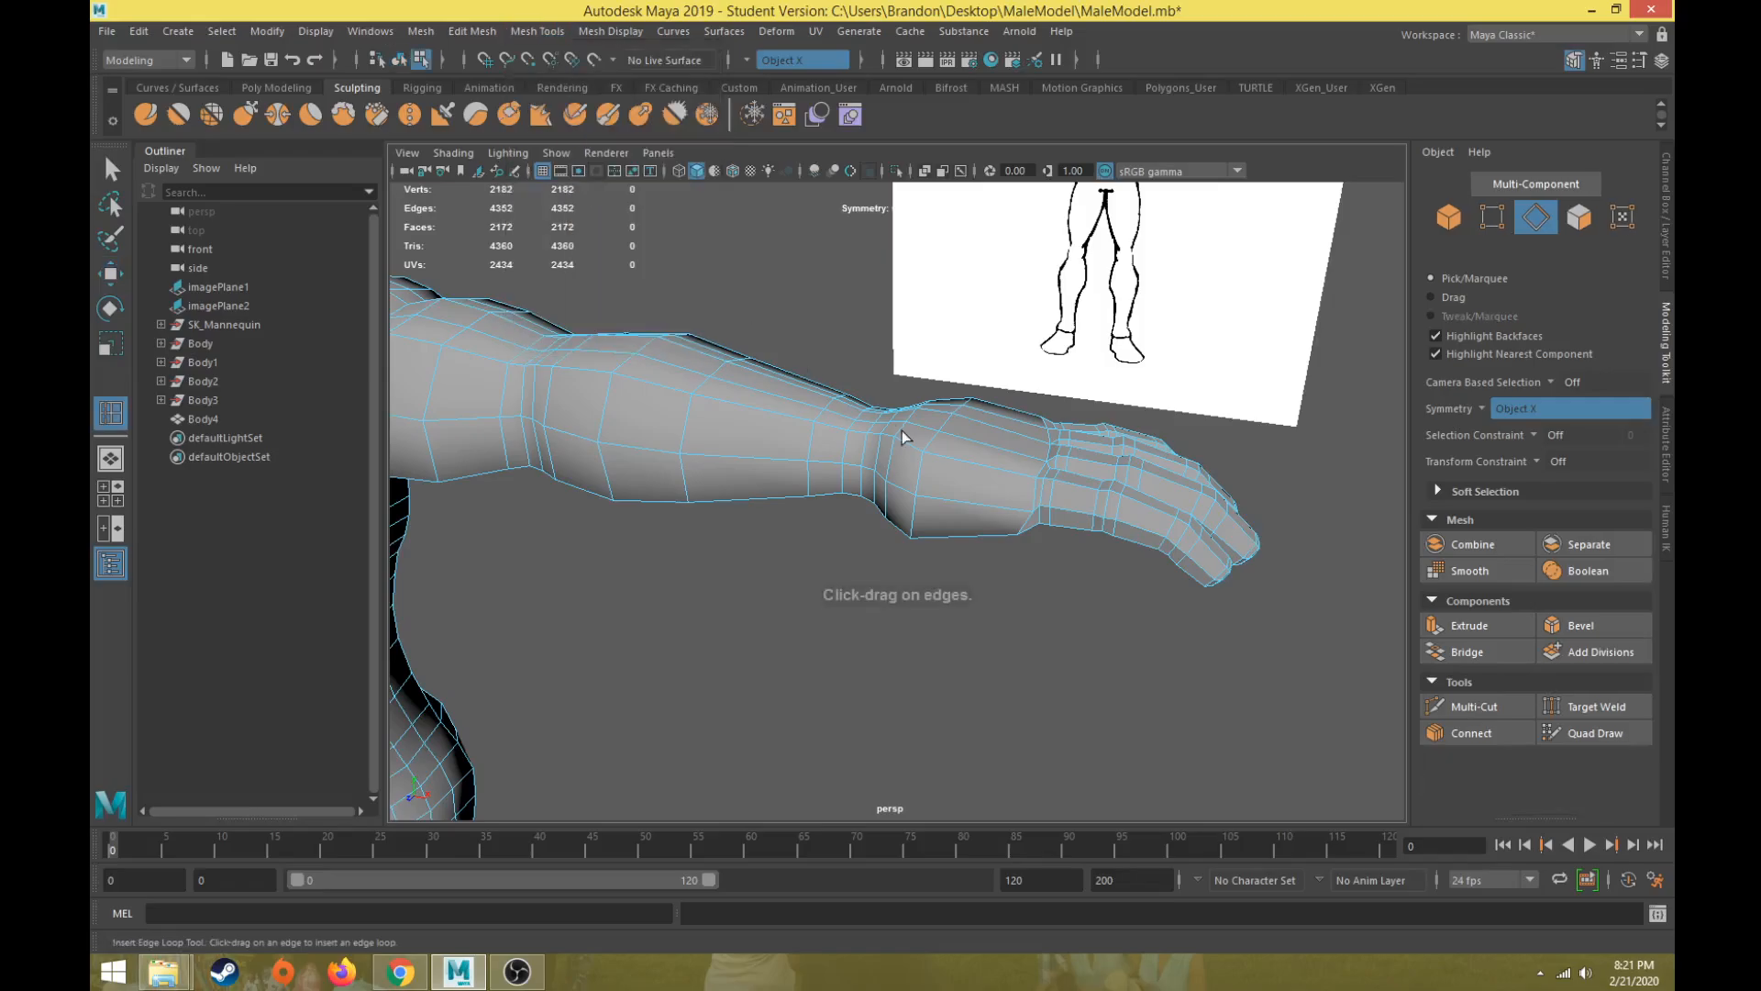
pyautogui.click(979, 459)
pyautogui.press('w')
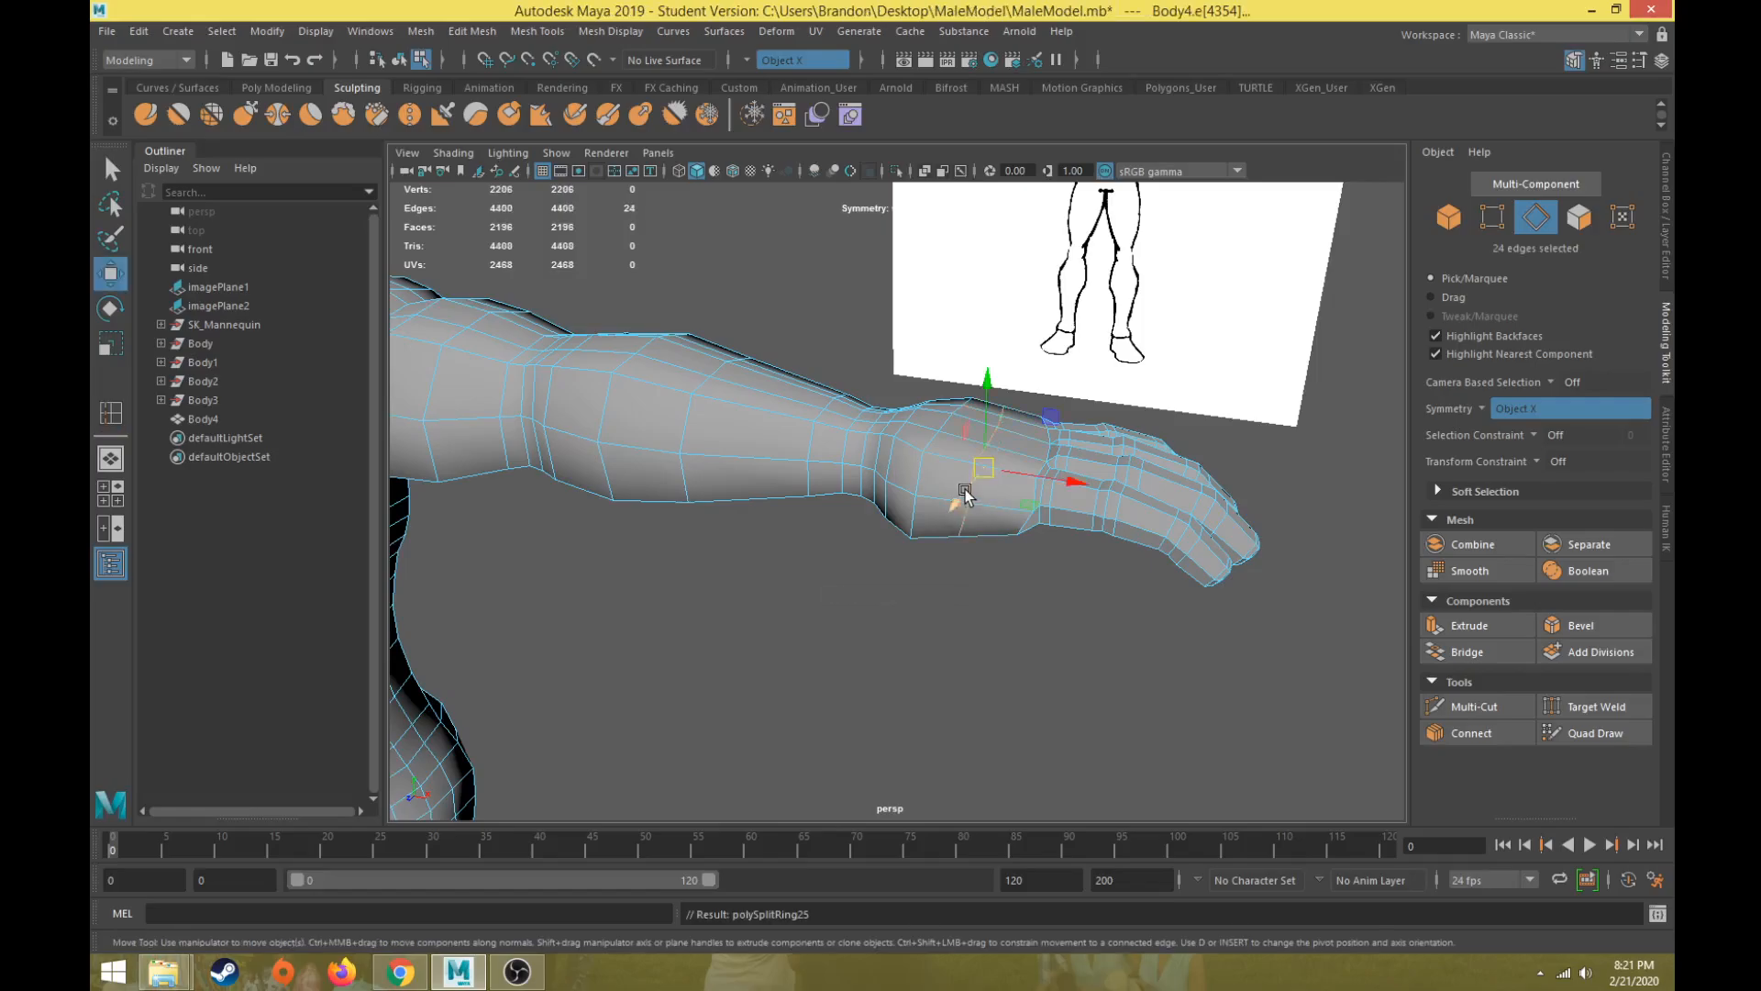
# Step: Select the four adjoining faces on the thumb side of the palm, mirrored on the other hand
pyautogui.moveTo(948, 465); pyautogui.dragTo(948, 500, button='right')
pyautogui.click(943, 476)
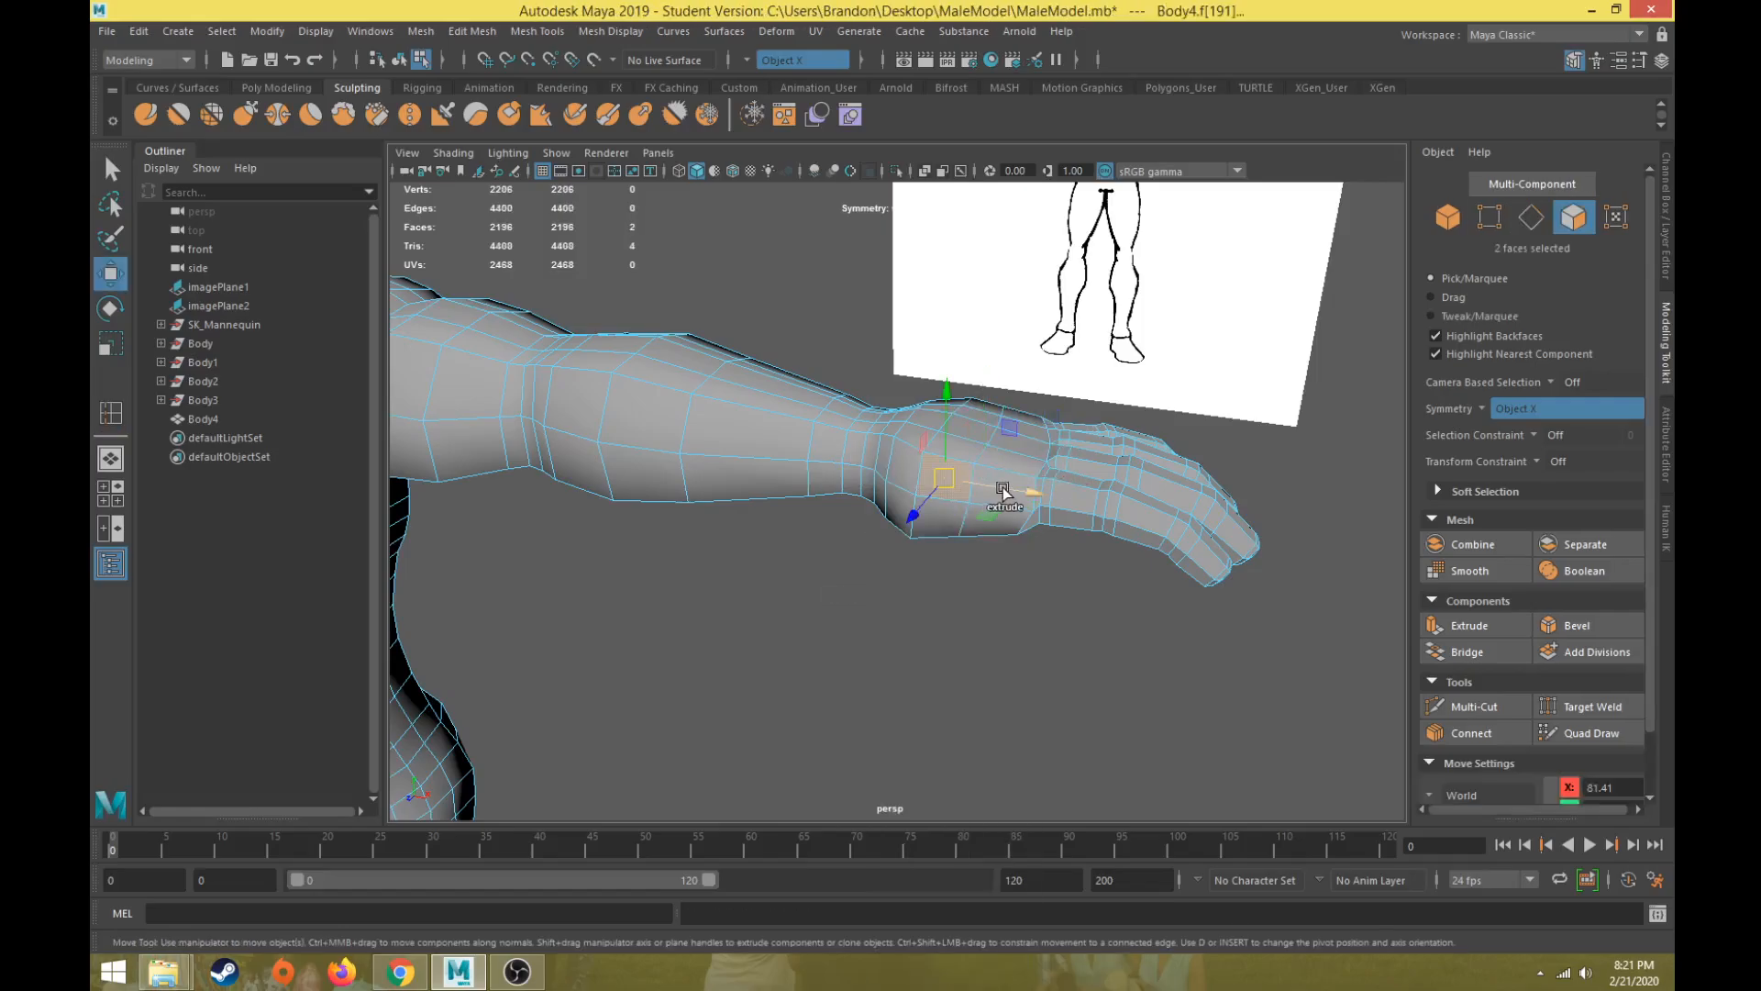
pyautogui.keyDown('shift'); pyautogui.click(1010, 479); pyautogui.keyUp('shift')
pyautogui.keyDown('shift'); pyautogui.click(984, 532); pyautogui.keyUp('shift')
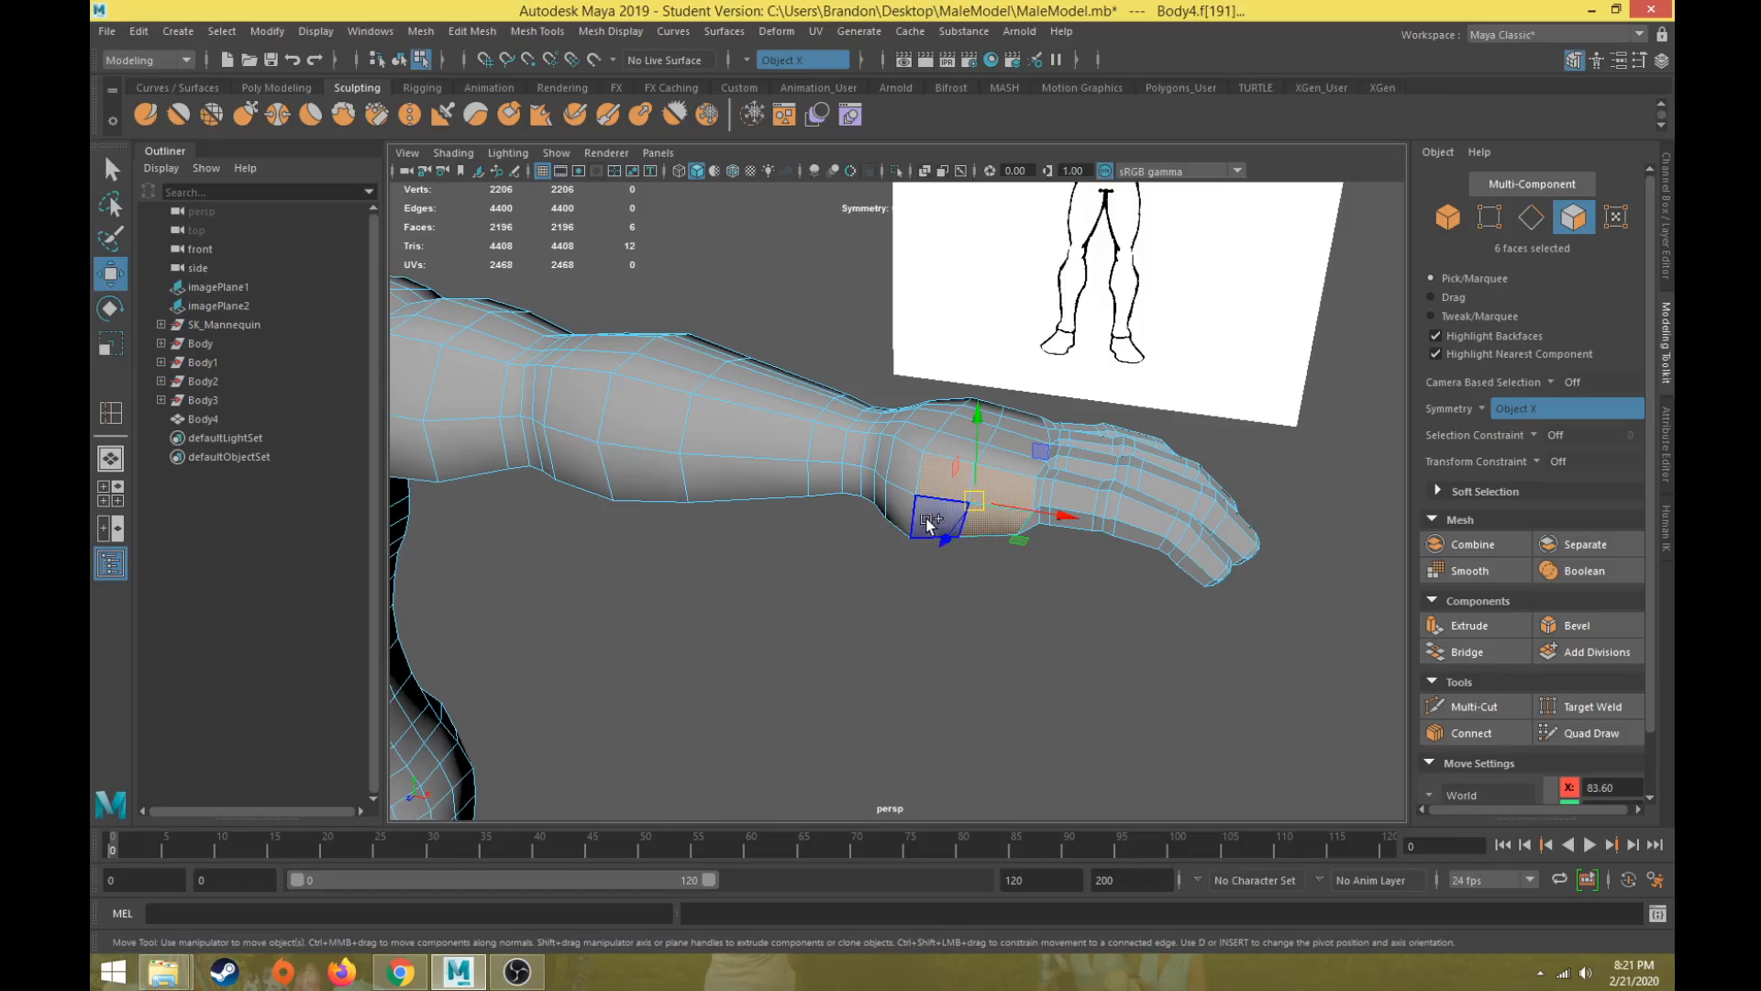
pyautogui.scroll(-8, 947, 535)
pyautogui.keyDown('alt'); pyautogui.moveTo(752, 578); pyautogui.dragTo(998, 636, button='middle'); pyautogui.keyUp('alt')
pyautogui.scroll(4, 1065, 546)
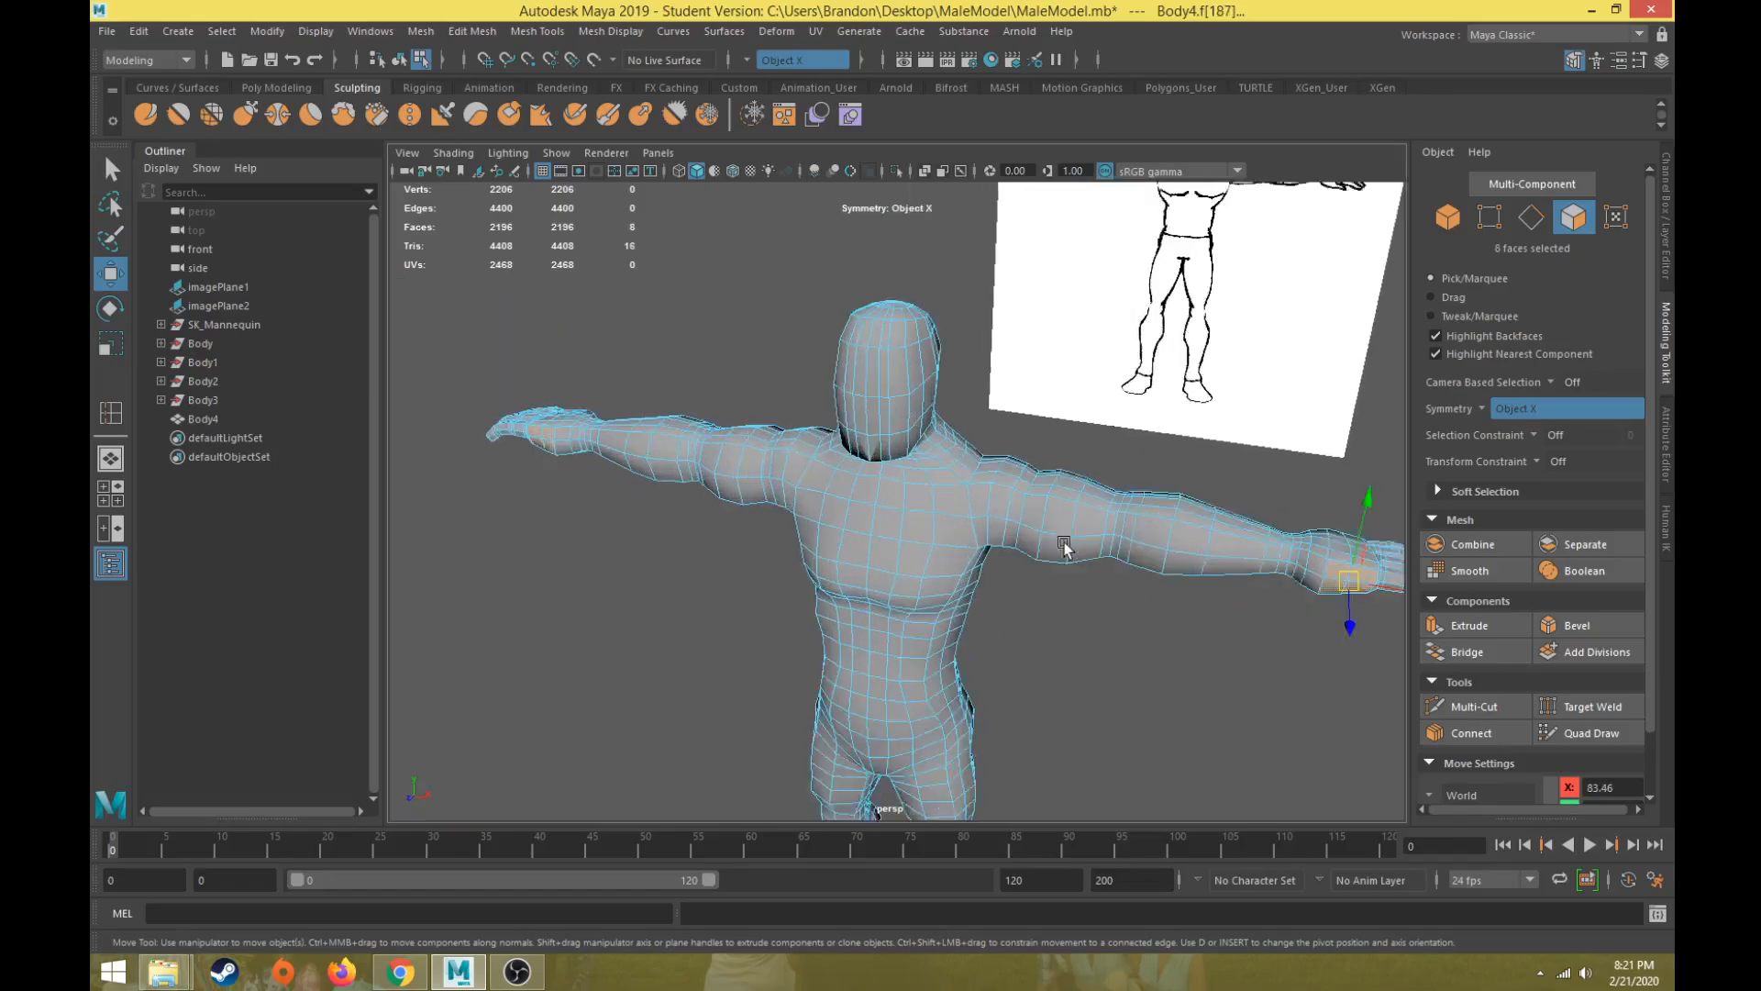
pyautogui.keyDown('alt'); pyautogui.moveTo(1065, 547); pyautogui.dragTo(570, 539, button='middle'); pyautogui.keyUp('alt')
pyautogui.scroll(4, 920, 530)
pyautogui.scroll(5, 571, 540)
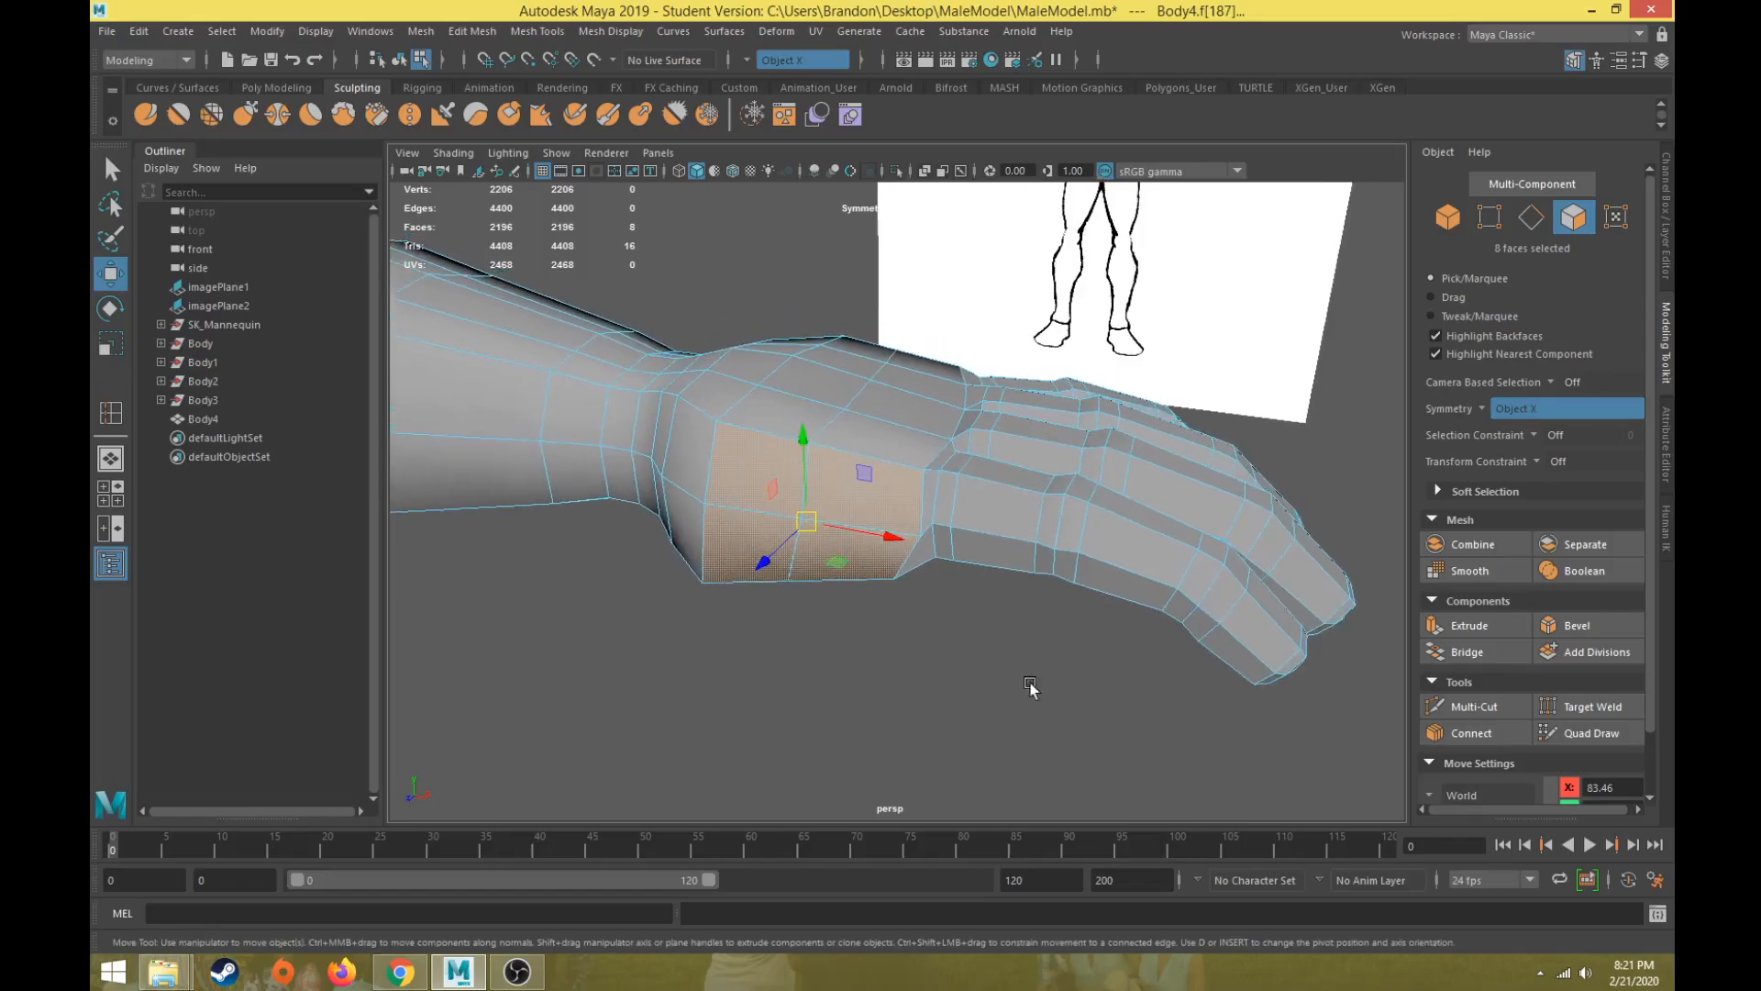
# Step: Extrude the thumb-base faces, pull them slightly outward and scale them down
pyautogui.click(1468, 625)
pyautogui.press('w')
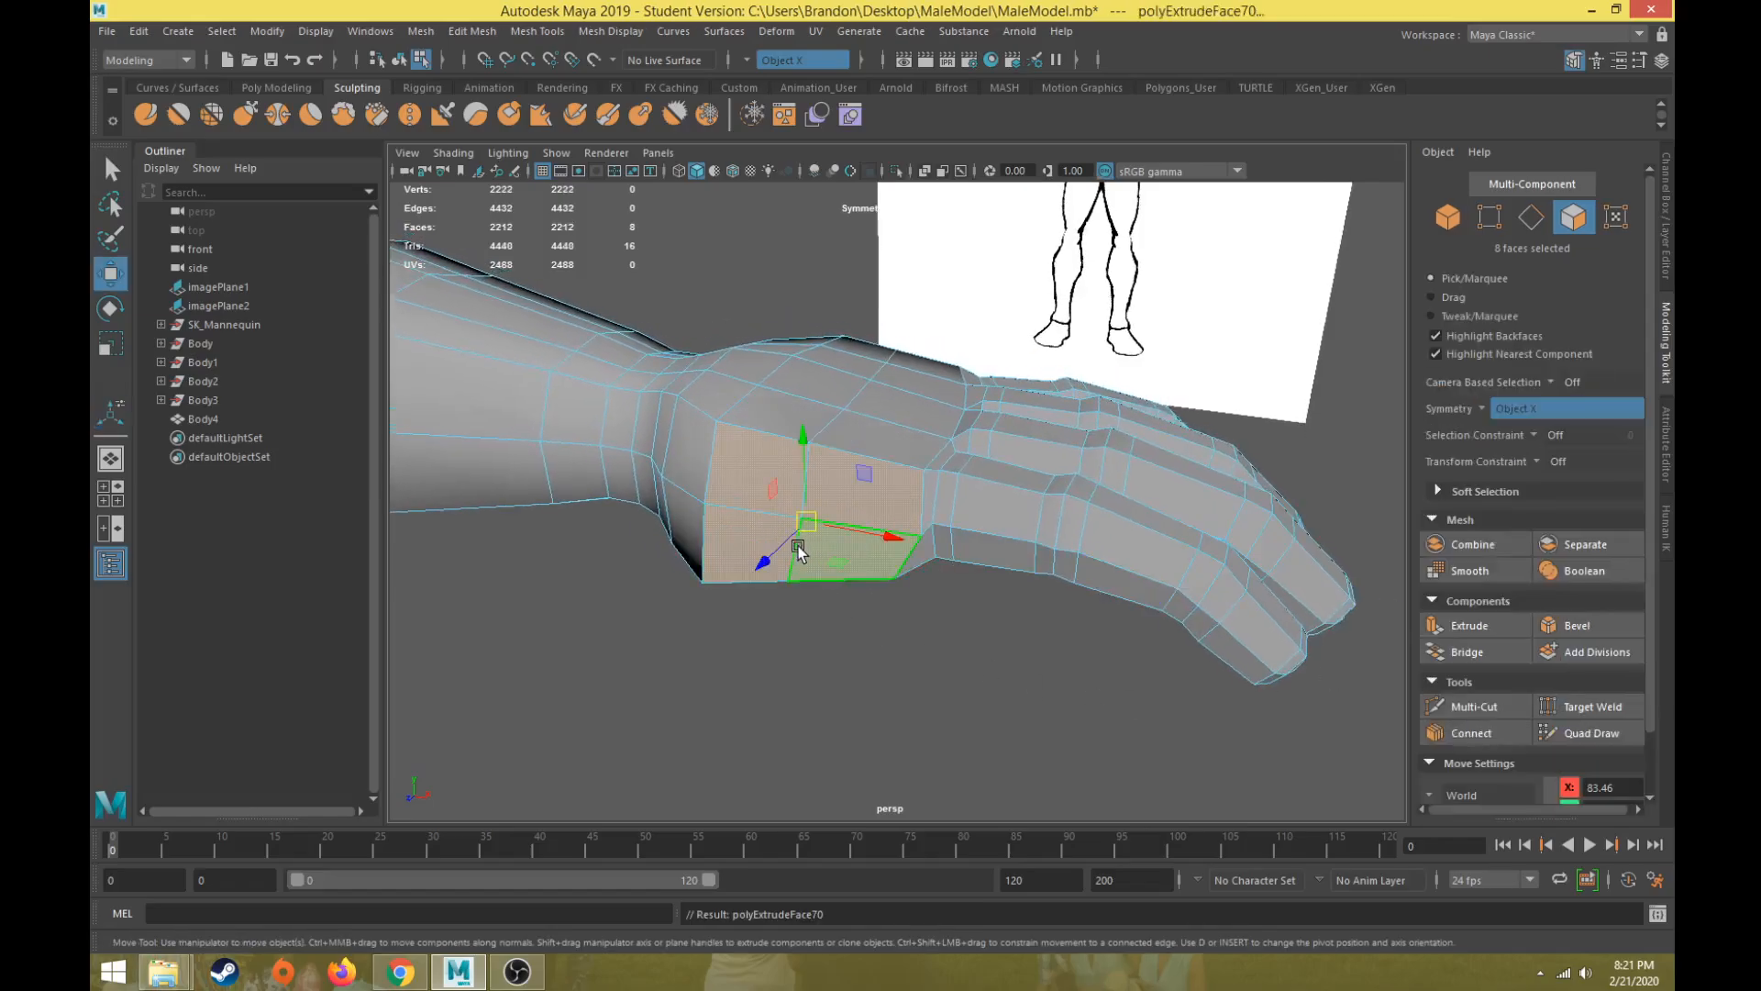
pyautogui.moveTo(798, 547); pyautogui.dragTo(764, 558)
pyautogui.press('r')
pyautogui.press('w')
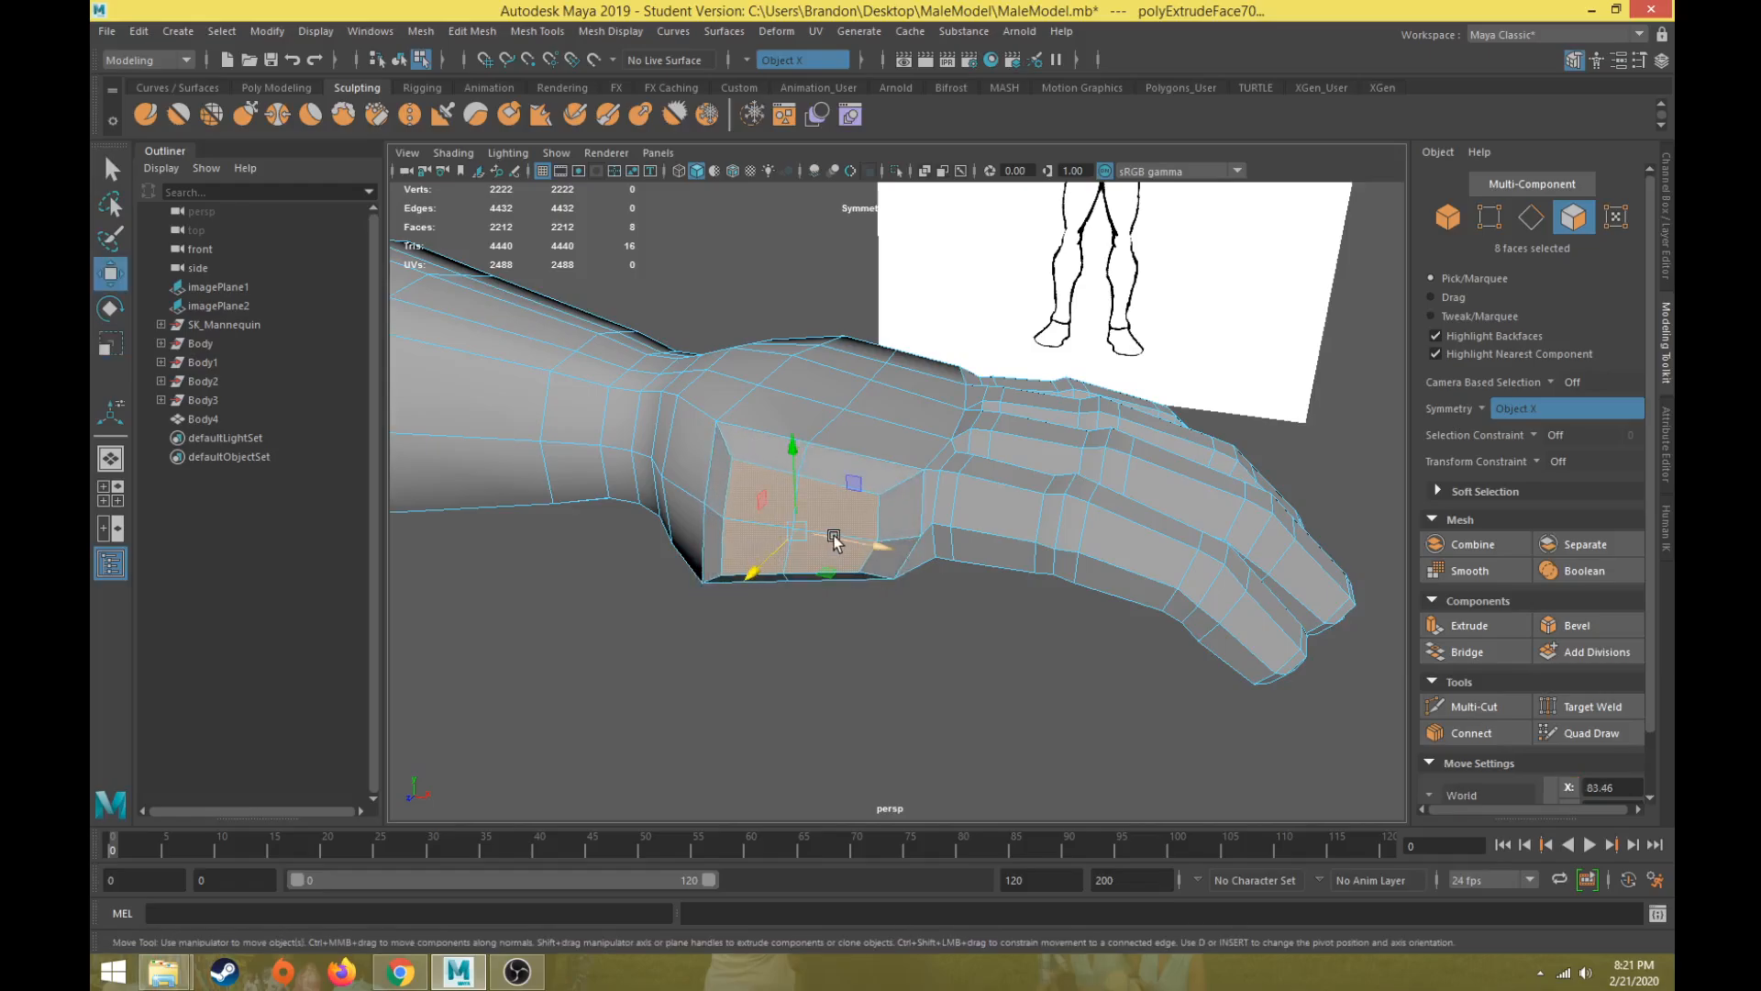
# Step: Reposition the corner and lower edge vertices of the extruded thumb base to round its outline
pyautogui.moveTo(750, 451); pyautogui.dragTo(706, 453, button='right')
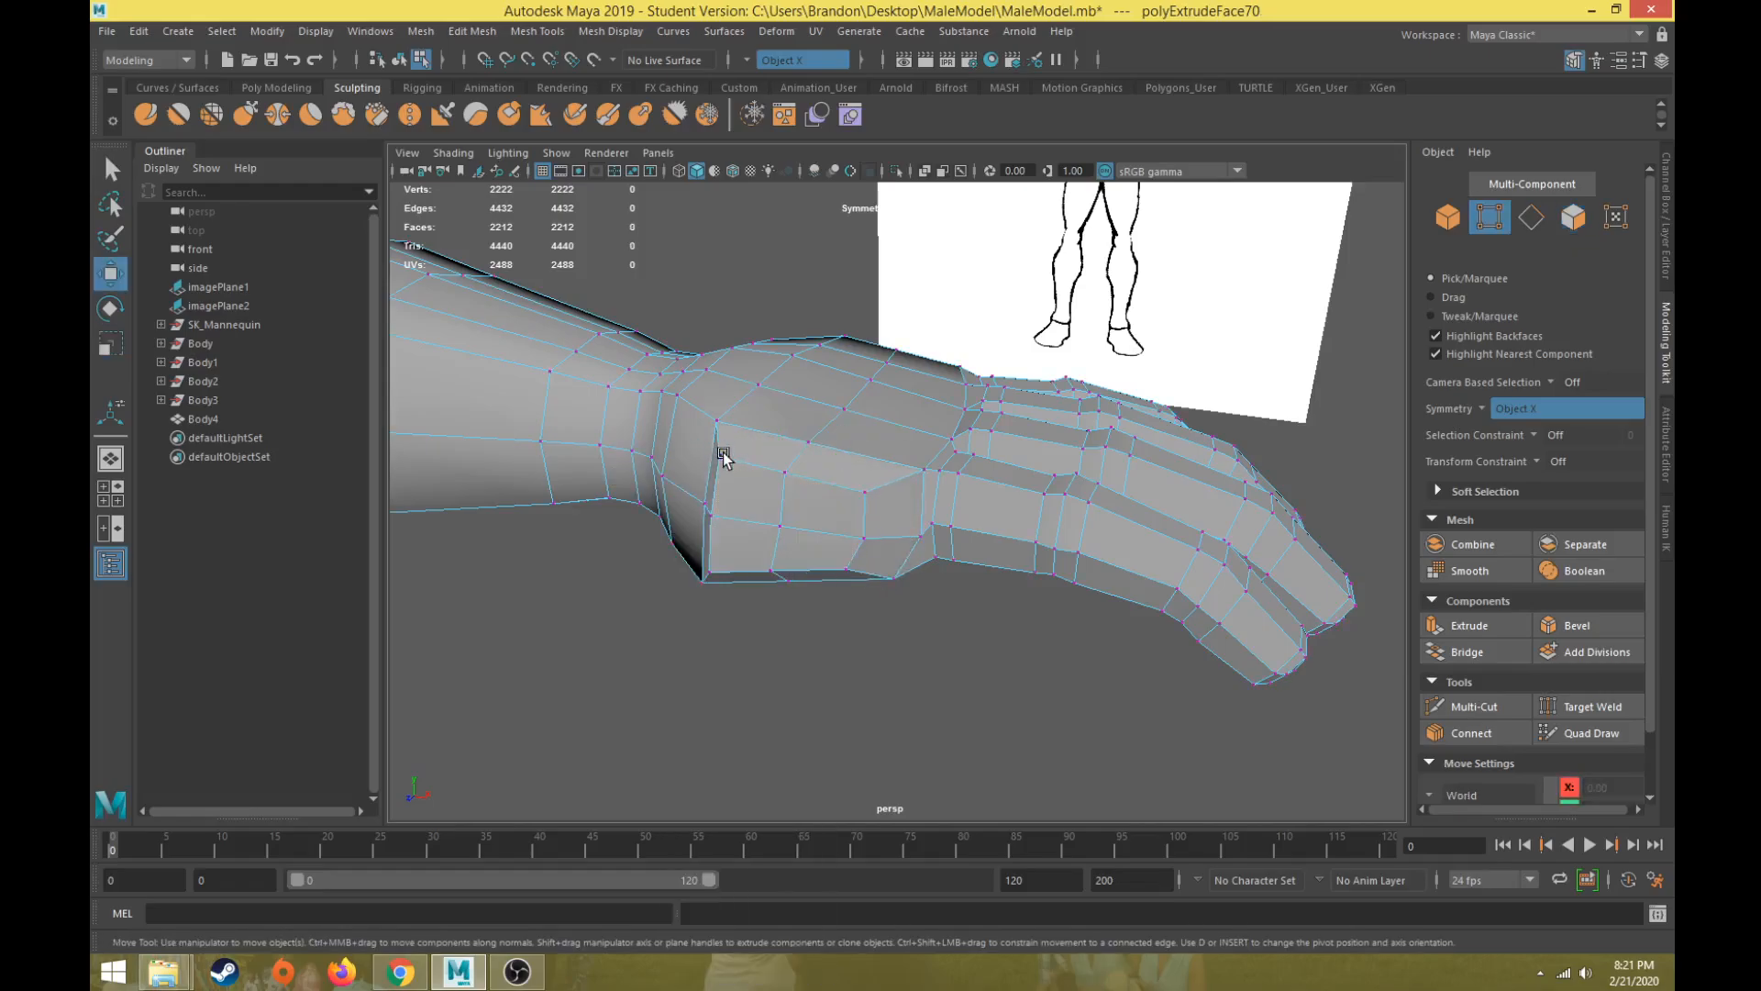
pyautogui.click(720, 453)
pyautogui.keyDown('alt'); pyautogui.moveTo(722, 455); pyautogui.dragTo(811, 410); pyautogui.keyUp('alt')
pyautogui.moveTo(915, 298); pyautogui.dragTo(932, 297)
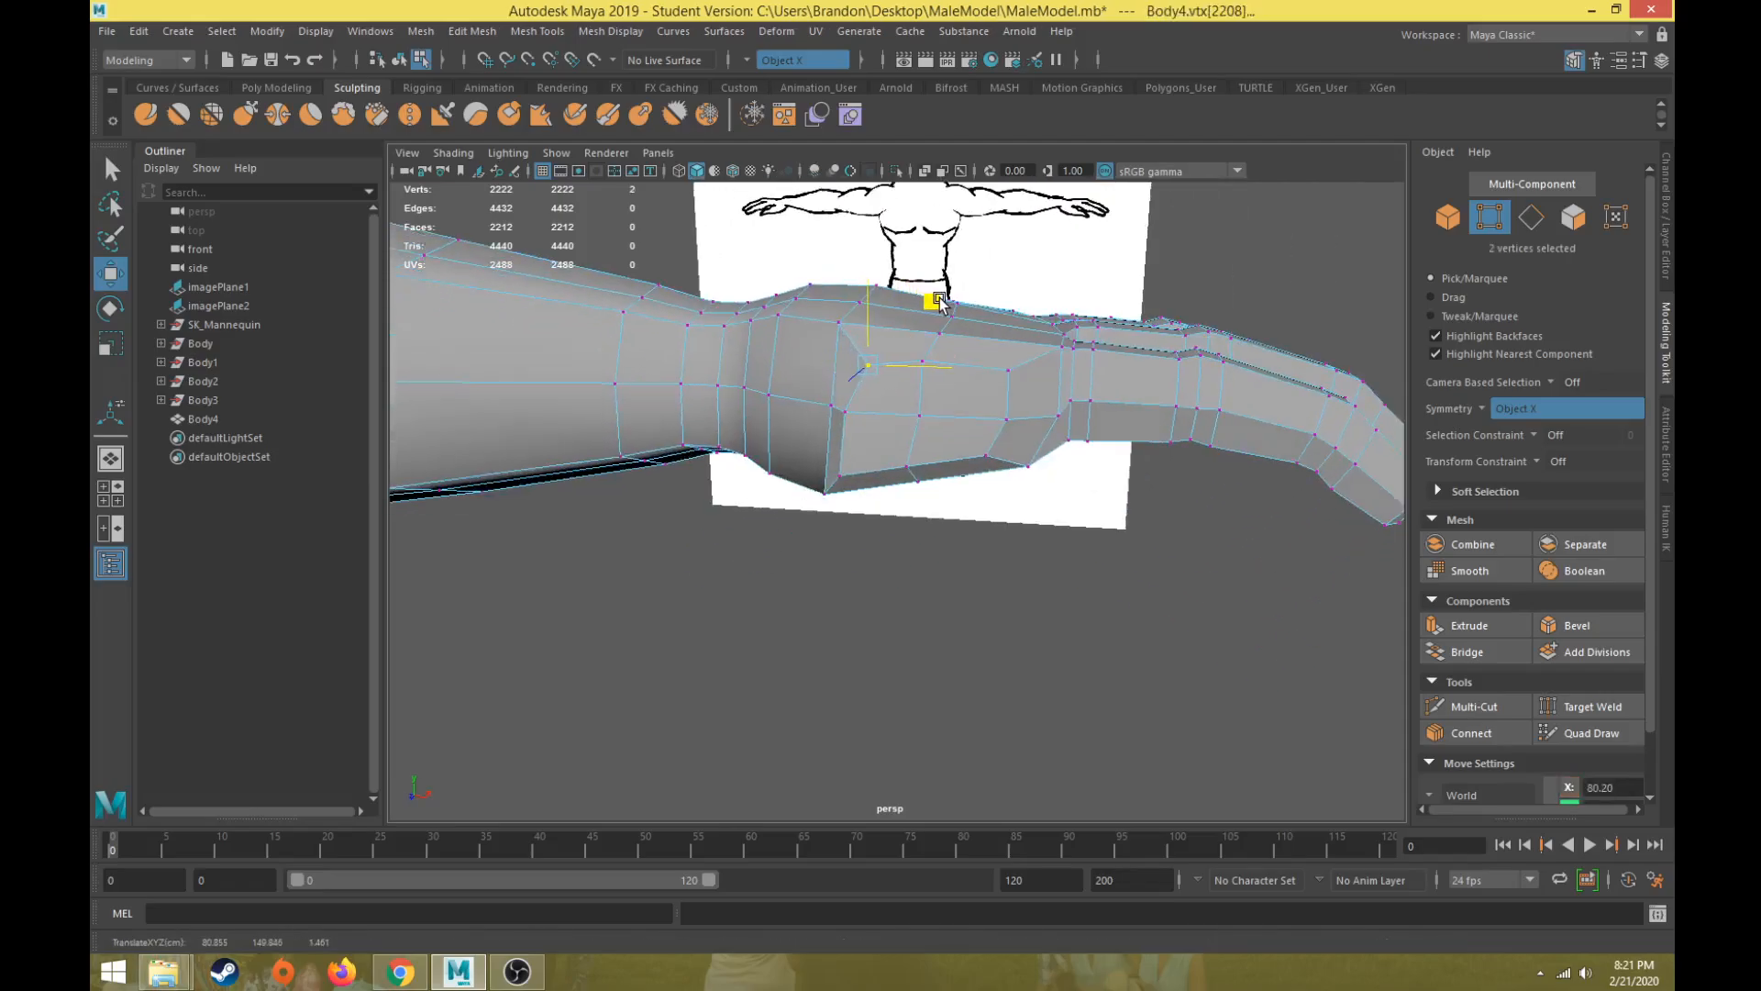
pyautogui.moveTo(1001, 374); pyautogui.dragTo(1061, 318)
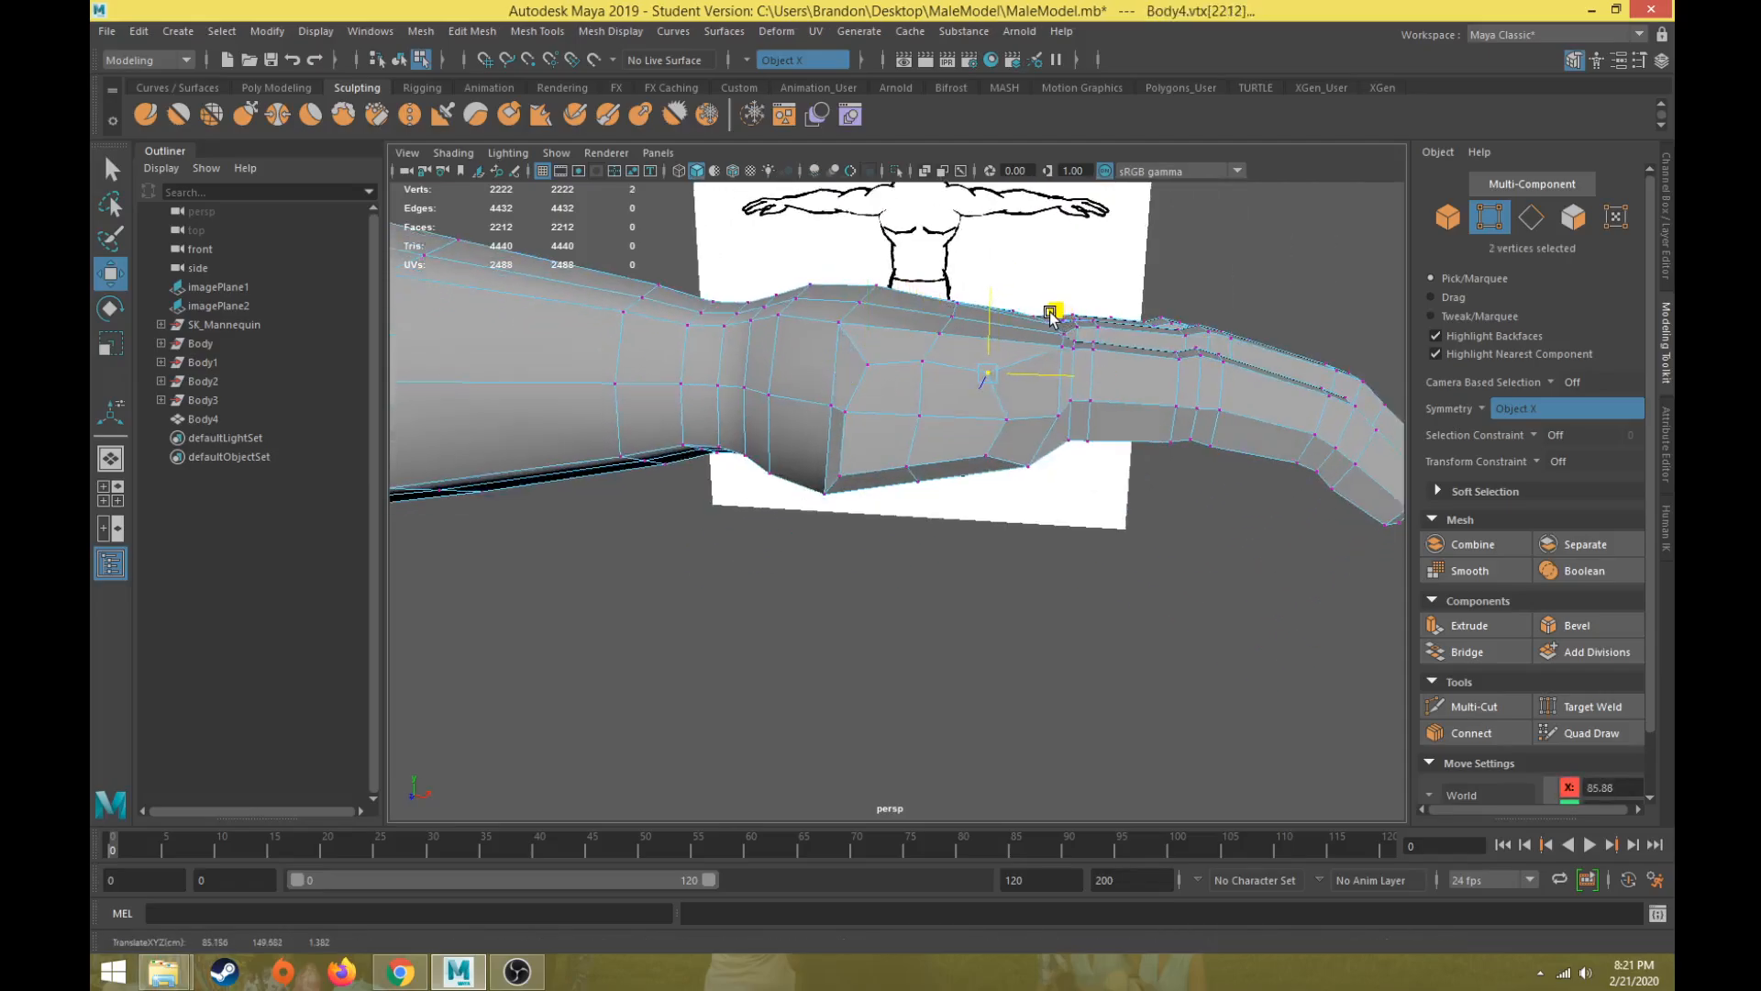
pyautogui.click(979, 460)
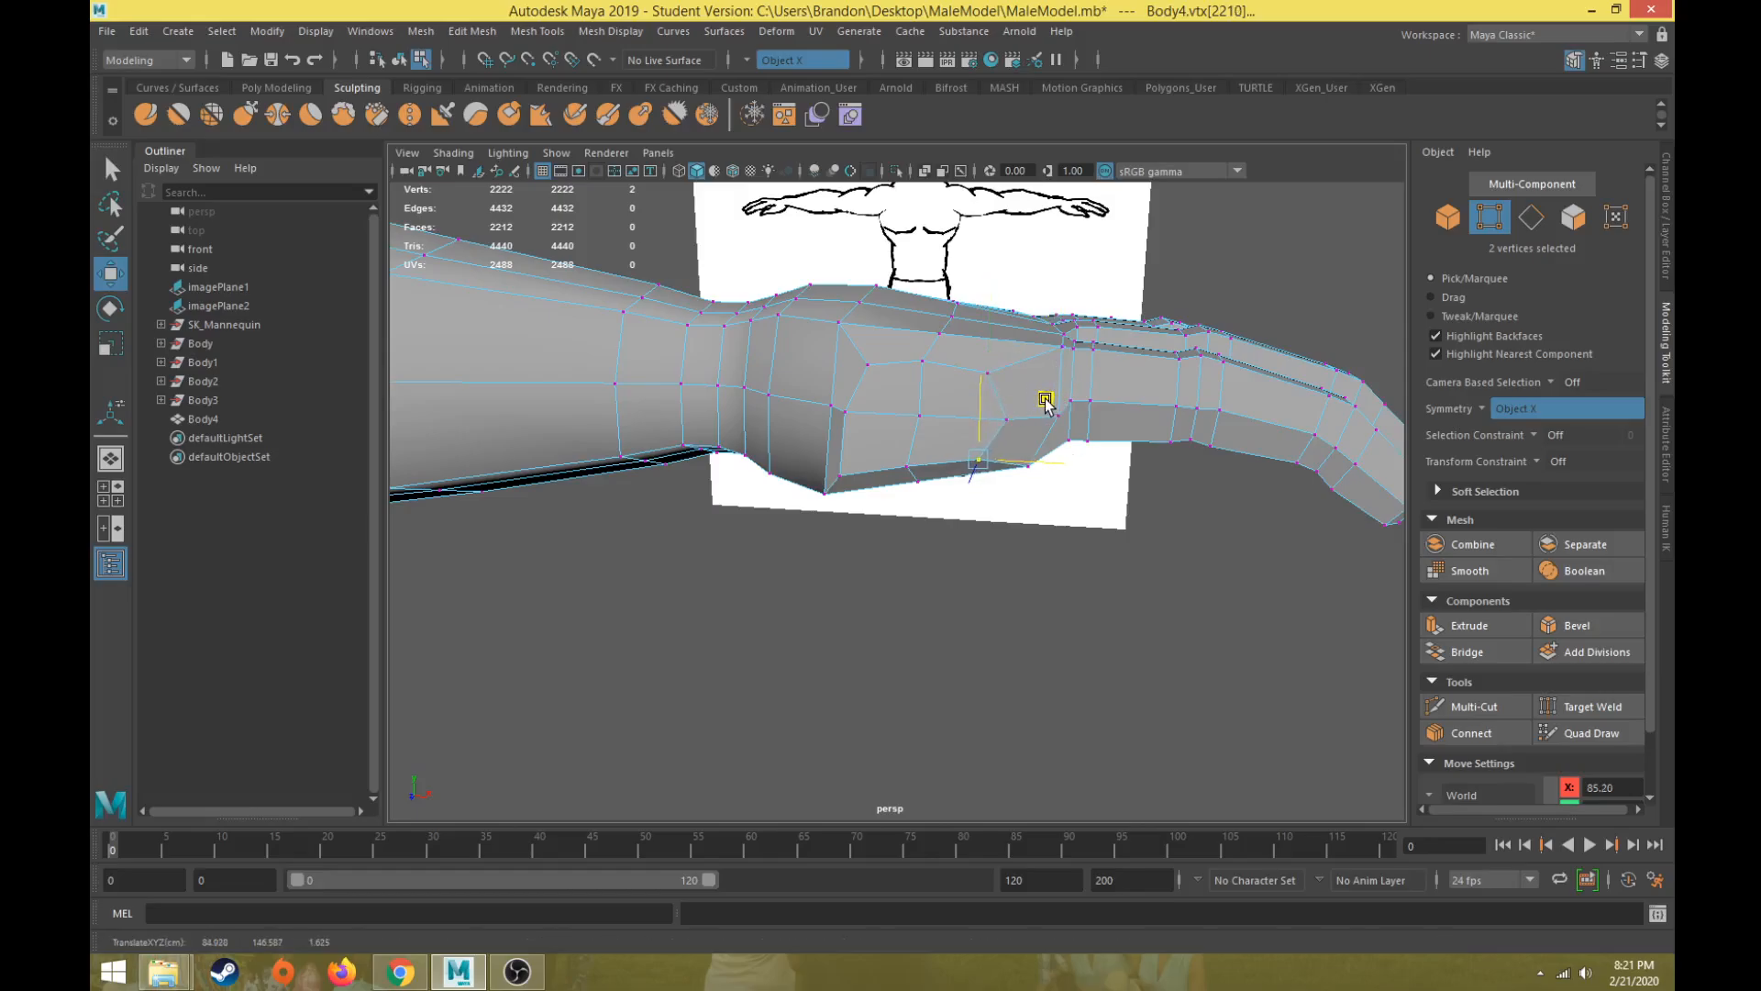
pyautogui.click(915, 466)
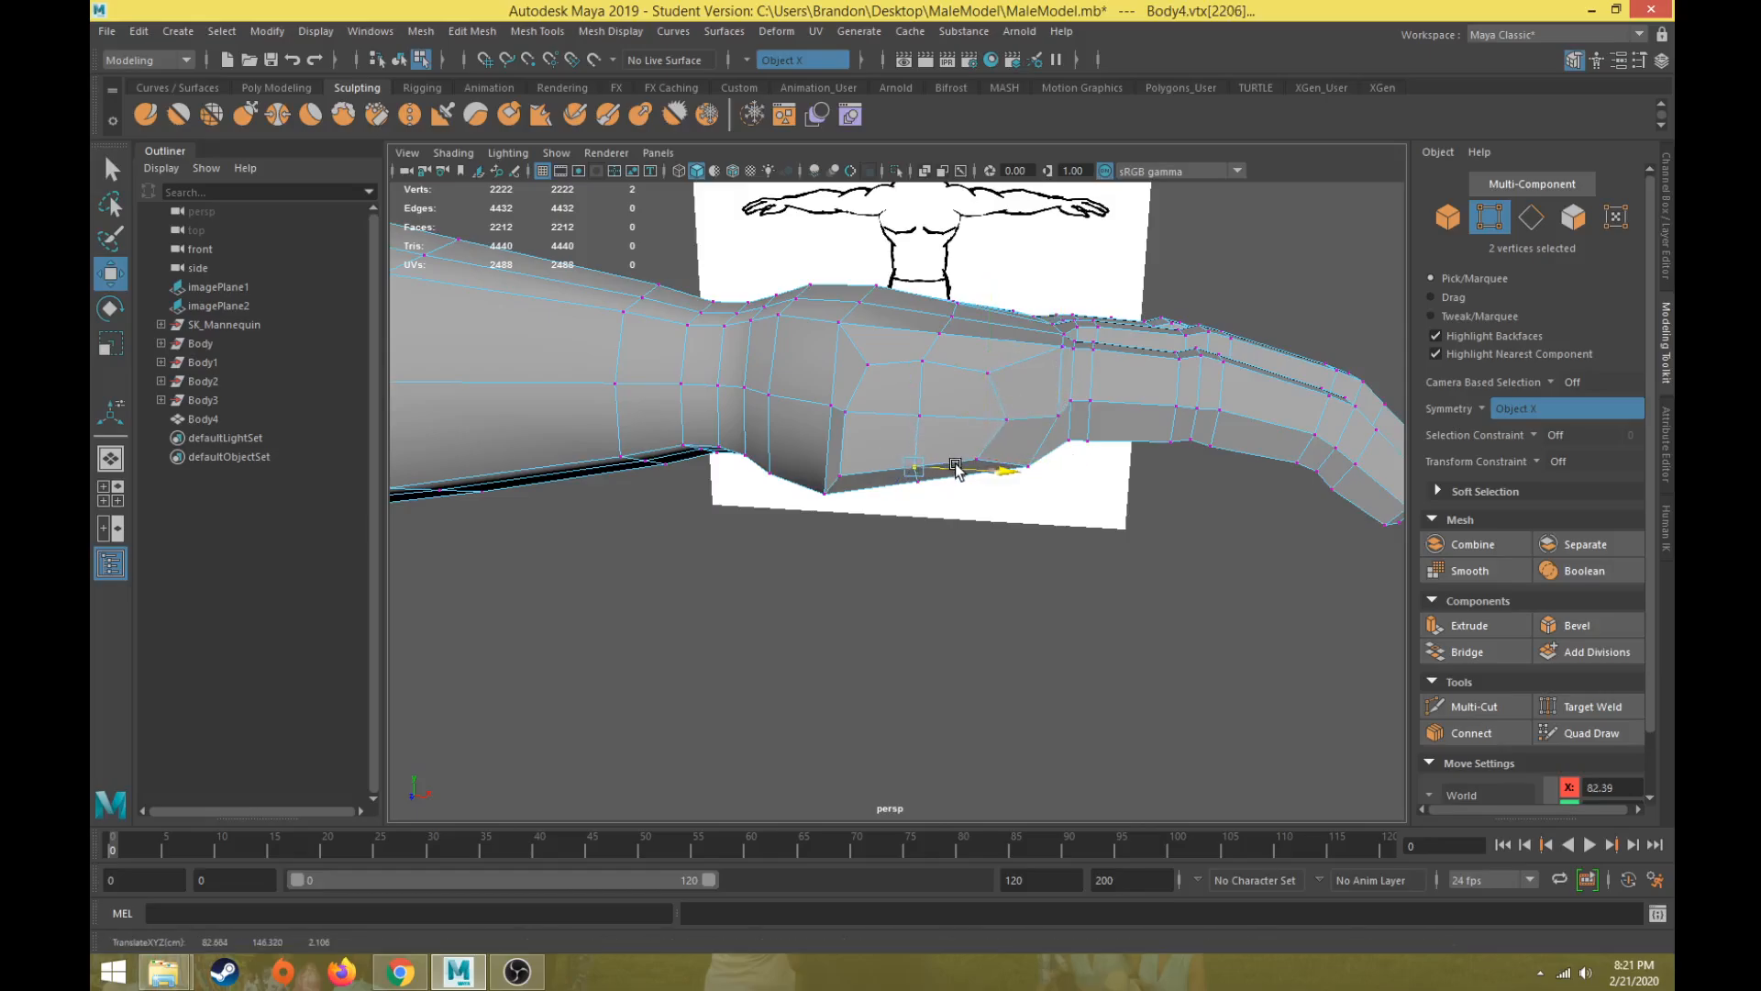
pyautogui.click(841, 474)
pyautogui.moveTo(912, 415); pyautogui.dragTo(938, 398)
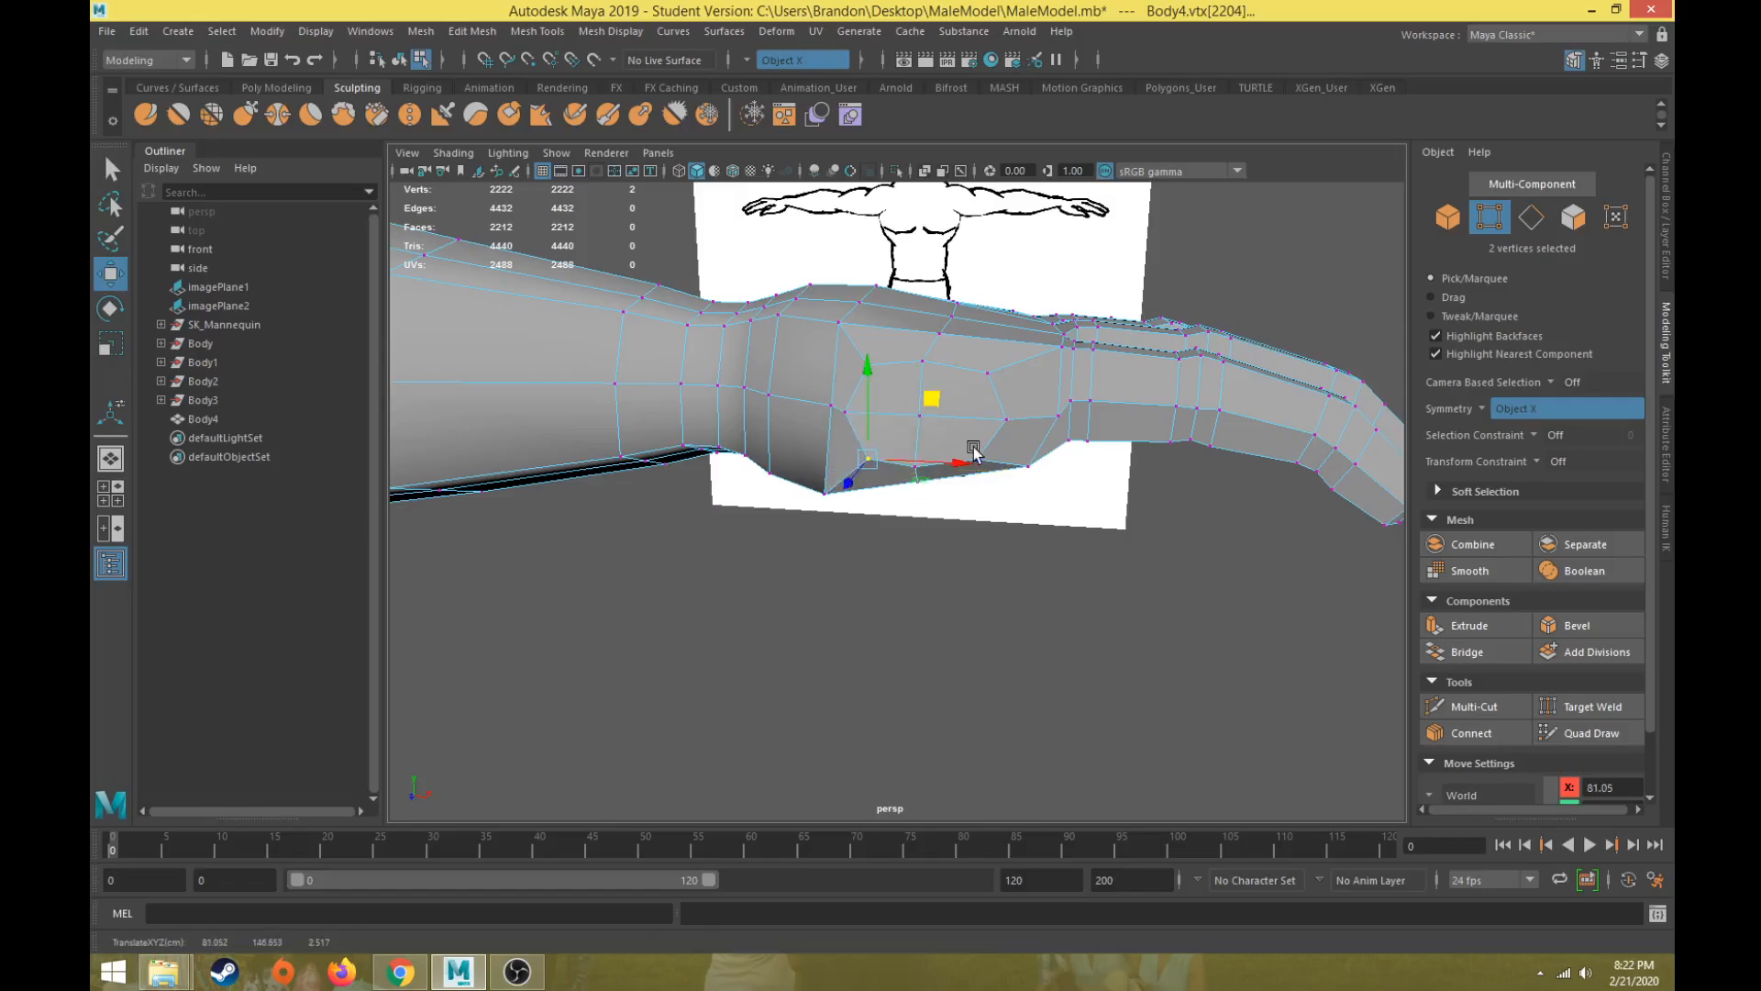
# Step: Reselect the end faces of the thumb base on both hands, then rotate and scale them to angle toward the fingers
pyautogui.moveTo(933, 410); pyautogui.dragTo(933, 459, button='right')
pyautogui.keyDown('alt'); pyautogui.moveTo(933, 445); pyautogui.dragTo(853, 536); pyautogui.keyUp('alt')
pyautogui.press('e')
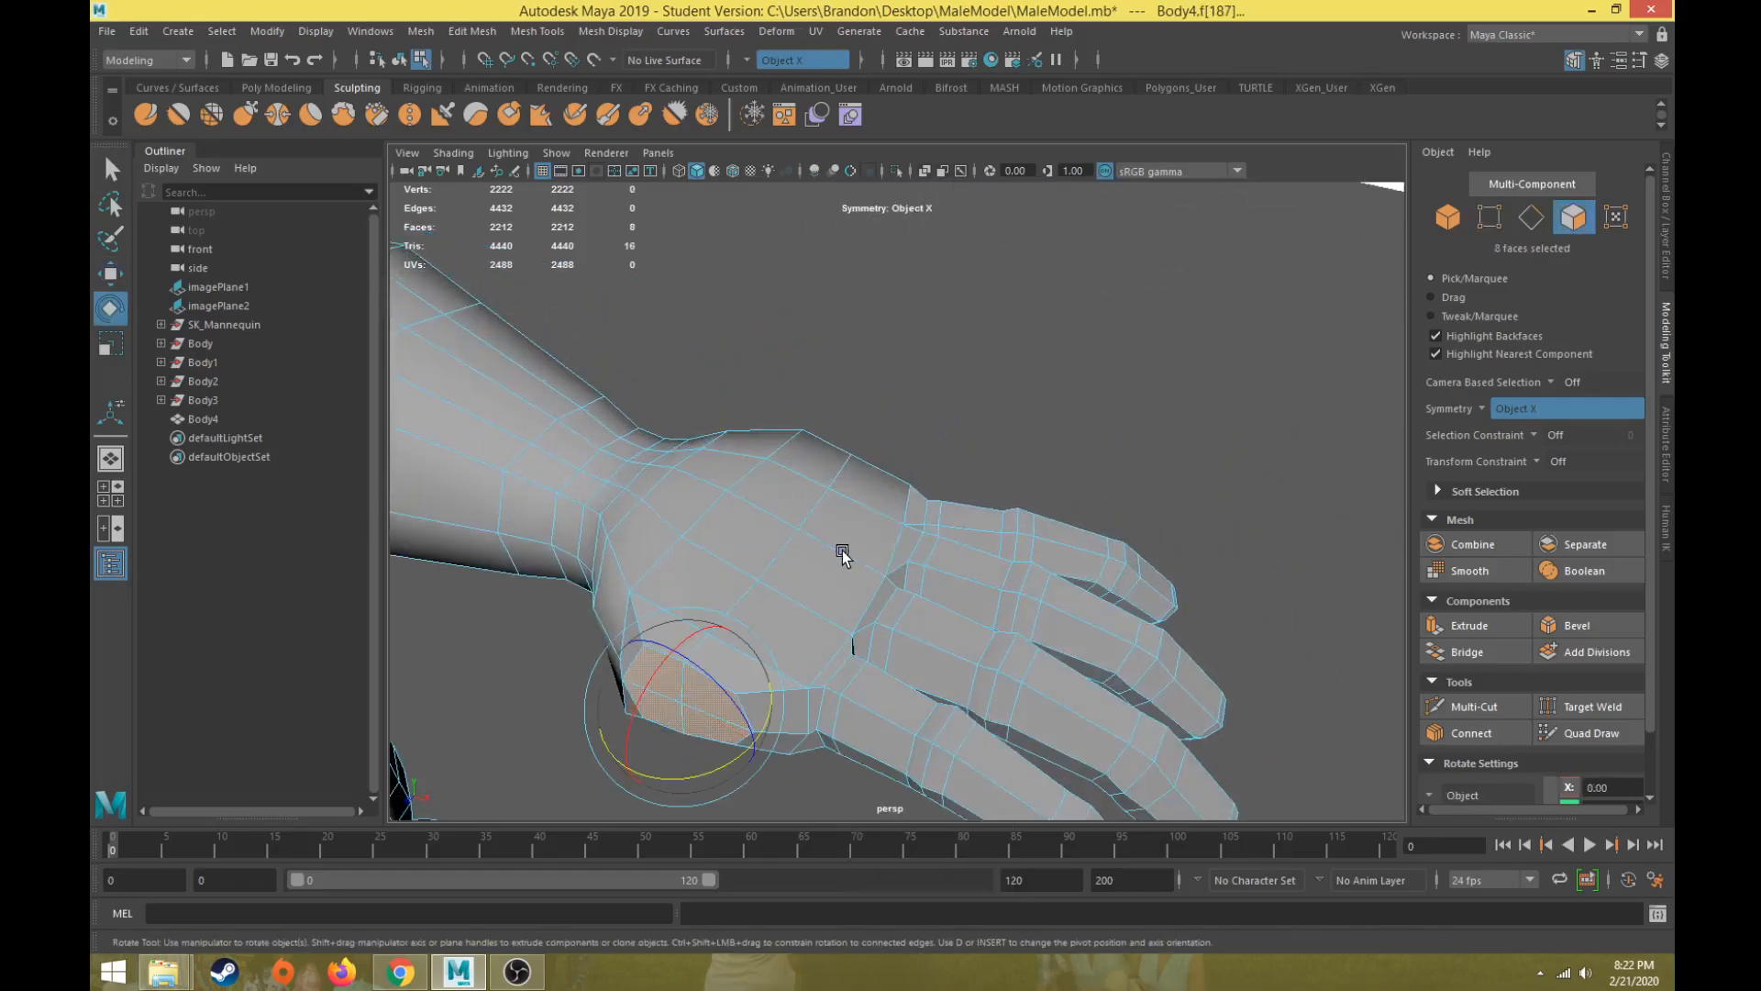
pyautogui.press('f')
pyautogui.keyDown('alt'); pyautogui.moveTo(865, 541); pyautogui.dragTo(1144, 605, button='right'); pyautogui.keyUp('alt')
pyautogui.keyDown('alt'); pyautogui.moveTo(1144, 605); pyautogui.dragTo(773, 495, button='middle'); pyautogui.keyUp('alt')
pyautogui.keyDown('alt'); pyautogui.moveTo(774, 492); pyautogui.dragTo(822, 507, button='right'); pyautogui.keyUp('alt')
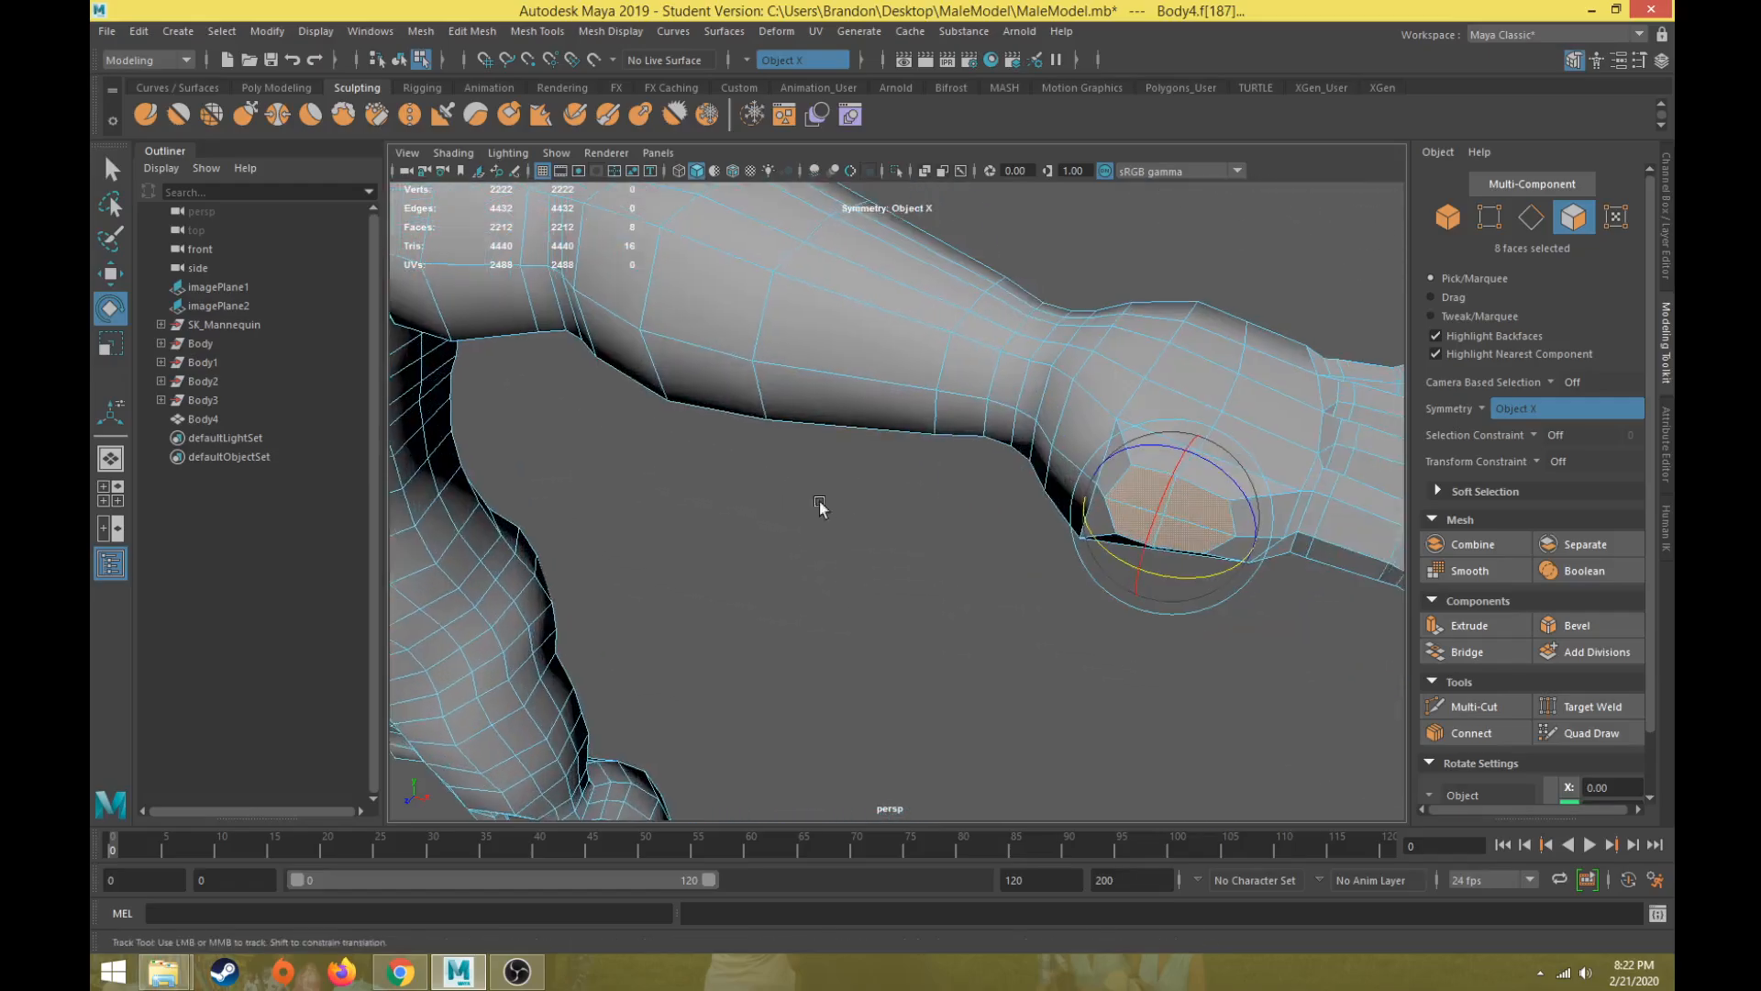
pyautogui.keyDown('alt'); pyautogui.moveTo(822, 507); pyautogui.dragTo(690, 550, button='middle'); pyautogui.keyUp('alt')
pyautogui.keyDown('alt'); pyautogui.moveTo(689, 551); pyautogui.dragTo(756, 607); pyautogui.keyUp('alt')
pyautogui.keyDown('alt'); pyautogui.moveTo(755, 607); pyautogui.dragTo(731, 577, button='middle'); pyautogui.keyUp('alt')
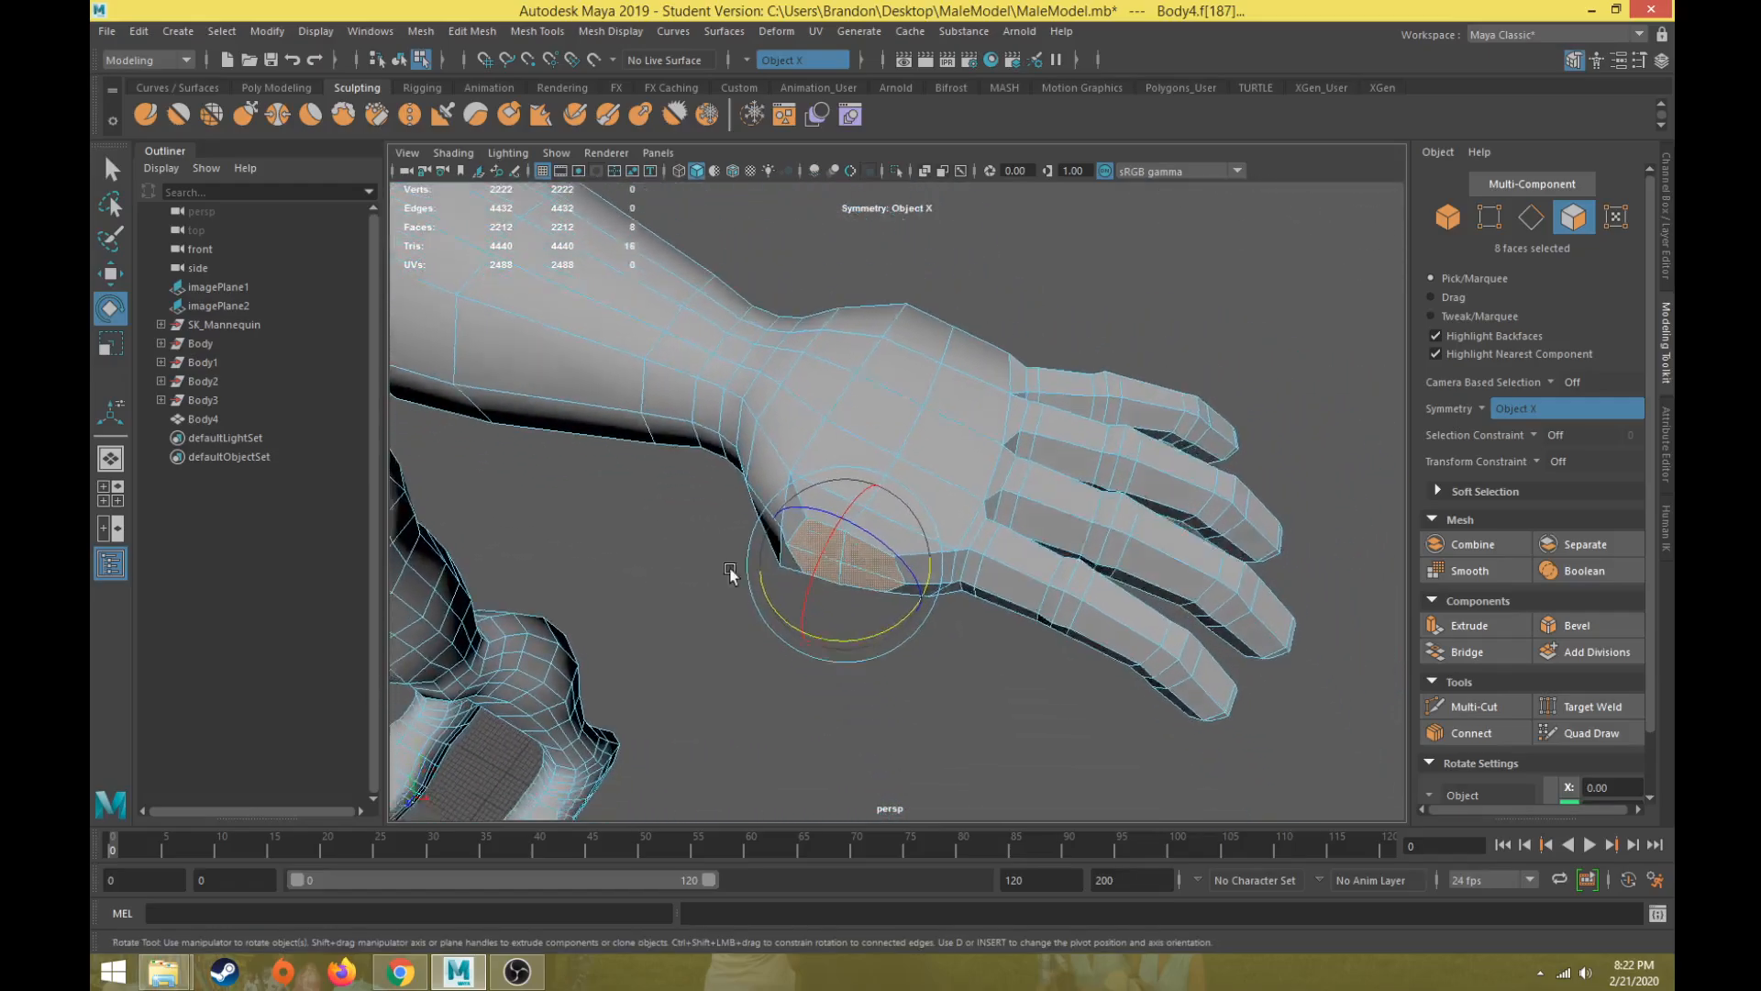
pyautogui.keyDown('alt'); pyautogui.moveTo(731, 578); pyautogui.dragTo(877, 684); pyautogui.keyUp('alt')
pyautogui.press('r')
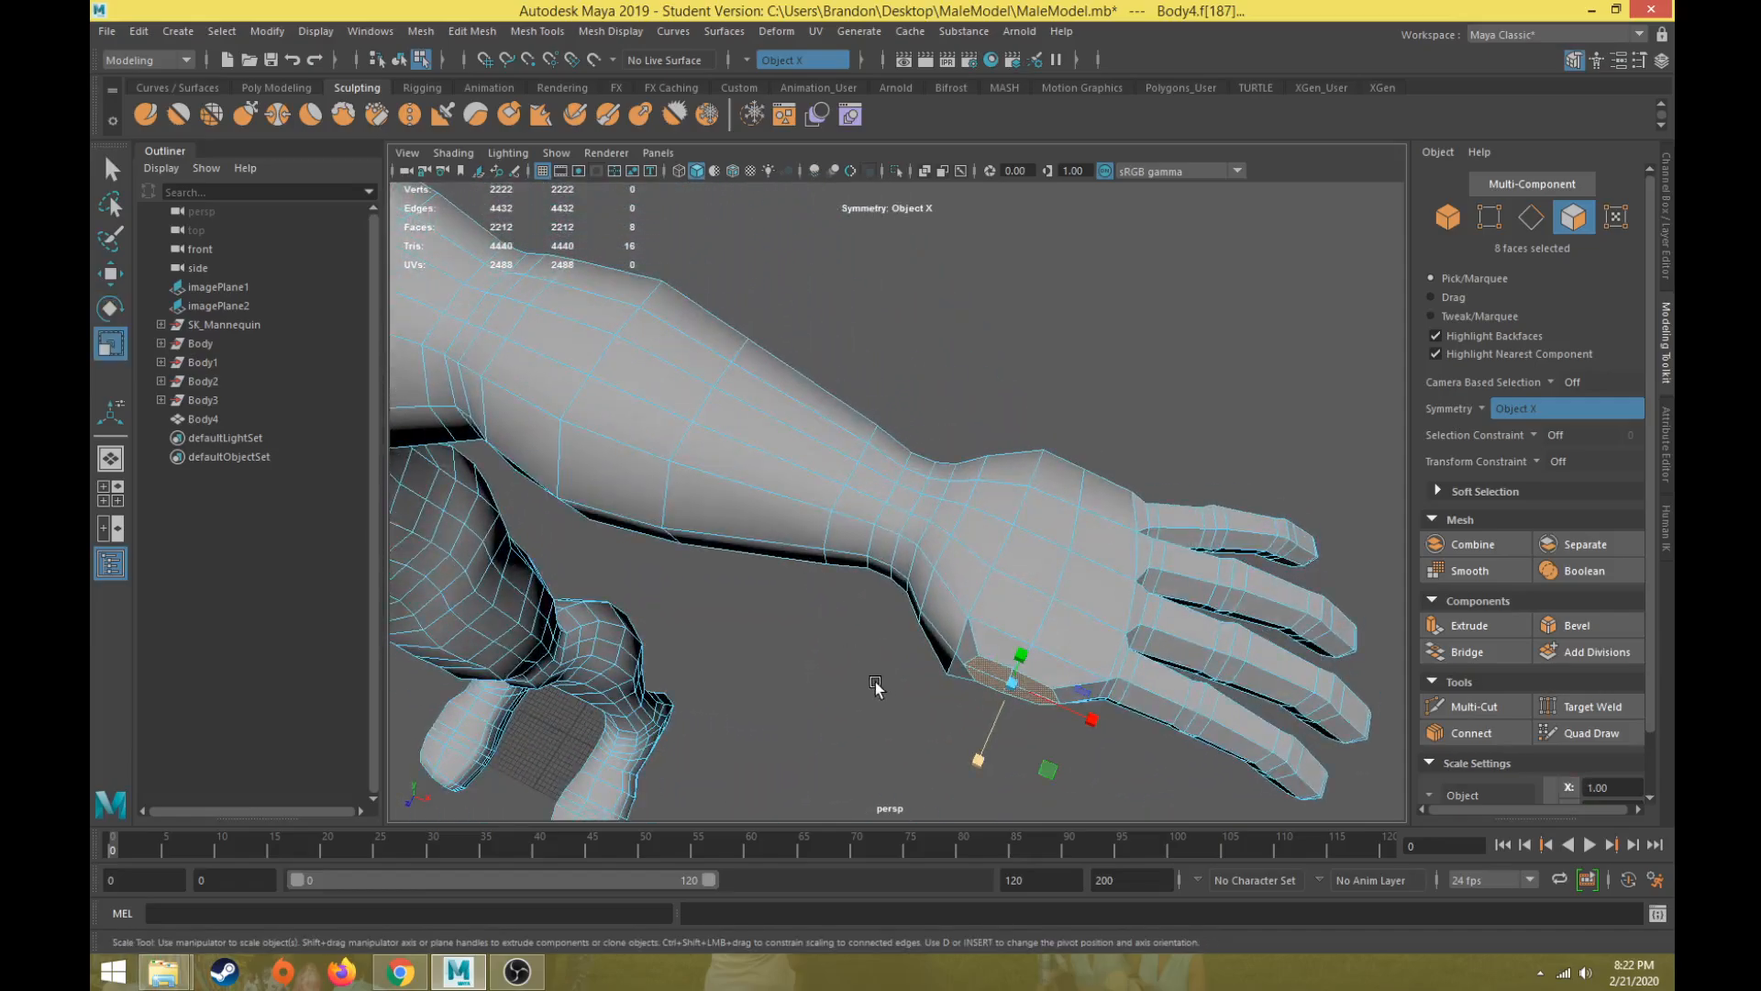
pyautogui.keyDown('alt'); pyautogui.moveTo(877, 684); pyautogui.dragTo(922, 697, button='right'); pyautogui.keyUp('alt')
pyautogui.keyDown('alt'); pyautogui.moveTo(922, 697); pyautogui.dragTo(808, 563, button='middle'); pyautogui.keyUp('alt')
pyautogui.press('e')
pyautogui.keyDown('alt'); pyautogui.moveTo(819, 609); pyautogui.dragTo(917, 688); pyautogui.keyUp('alt')
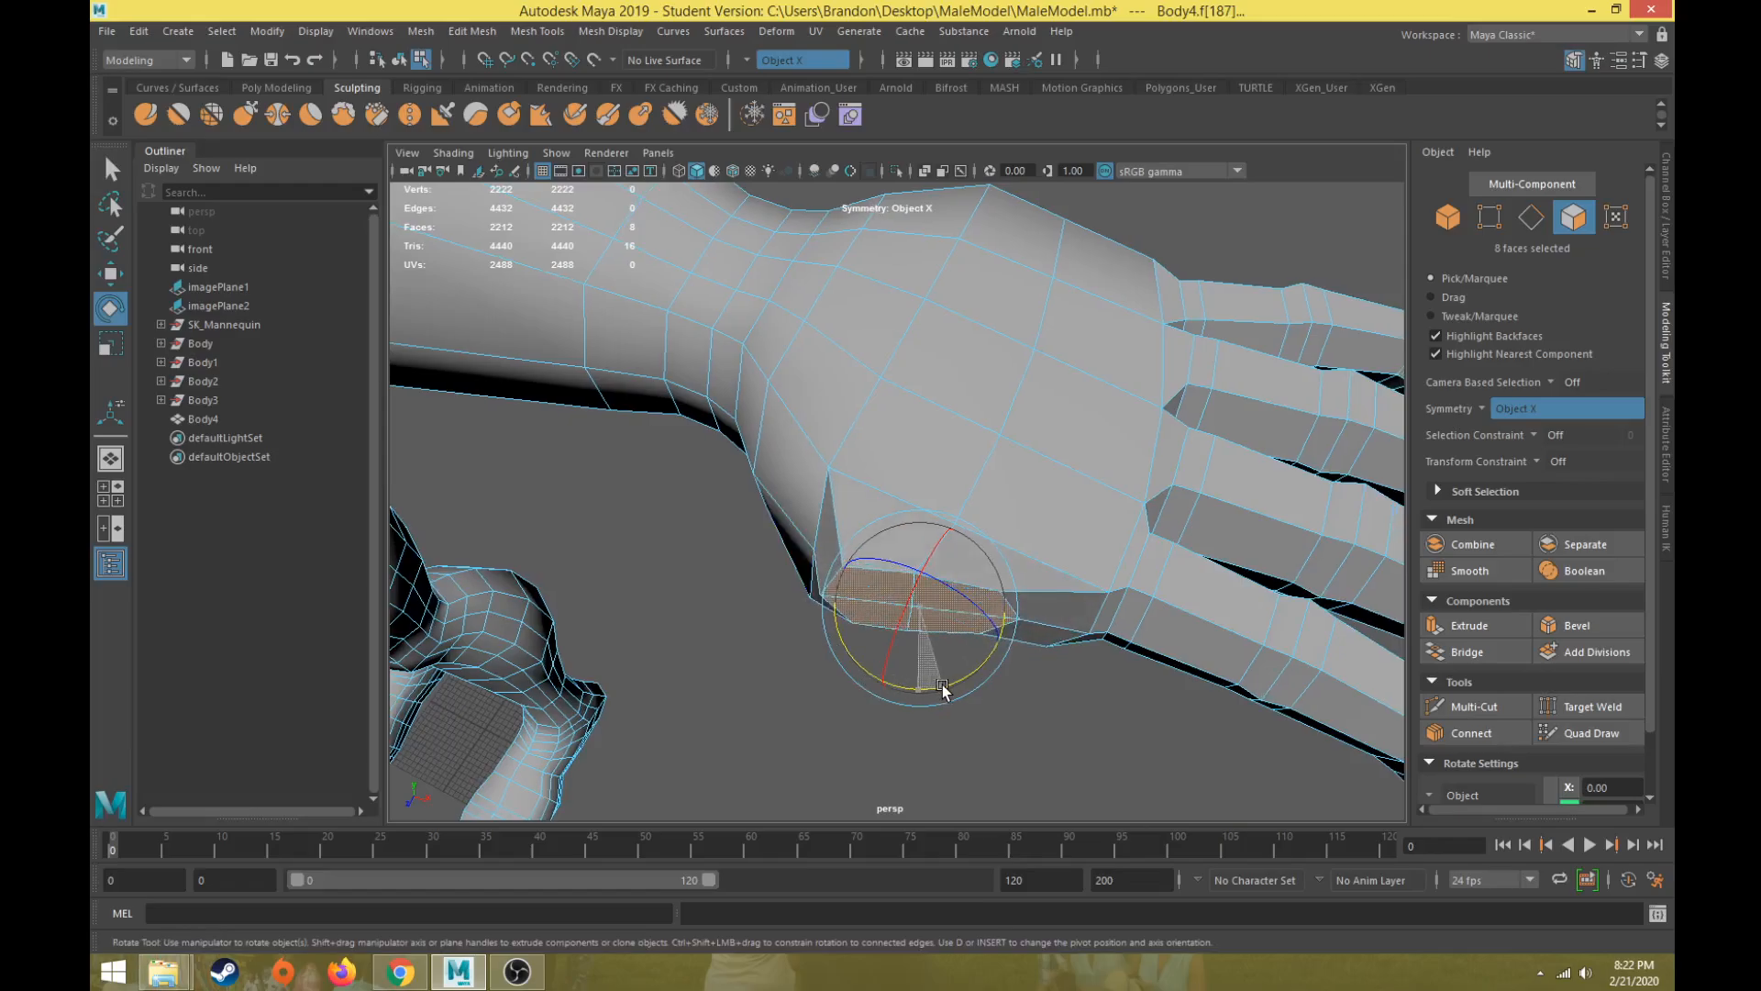
pyautogui.press('r')
pyautogui.moveTo(997, 636); pyautogui.dragTo(828, 667)
# Step: Extrude the thumb-base end faces outward and rotate the new end toward the fingertips
pyautogui.press('w')
pyautogui.click(1470, 625)
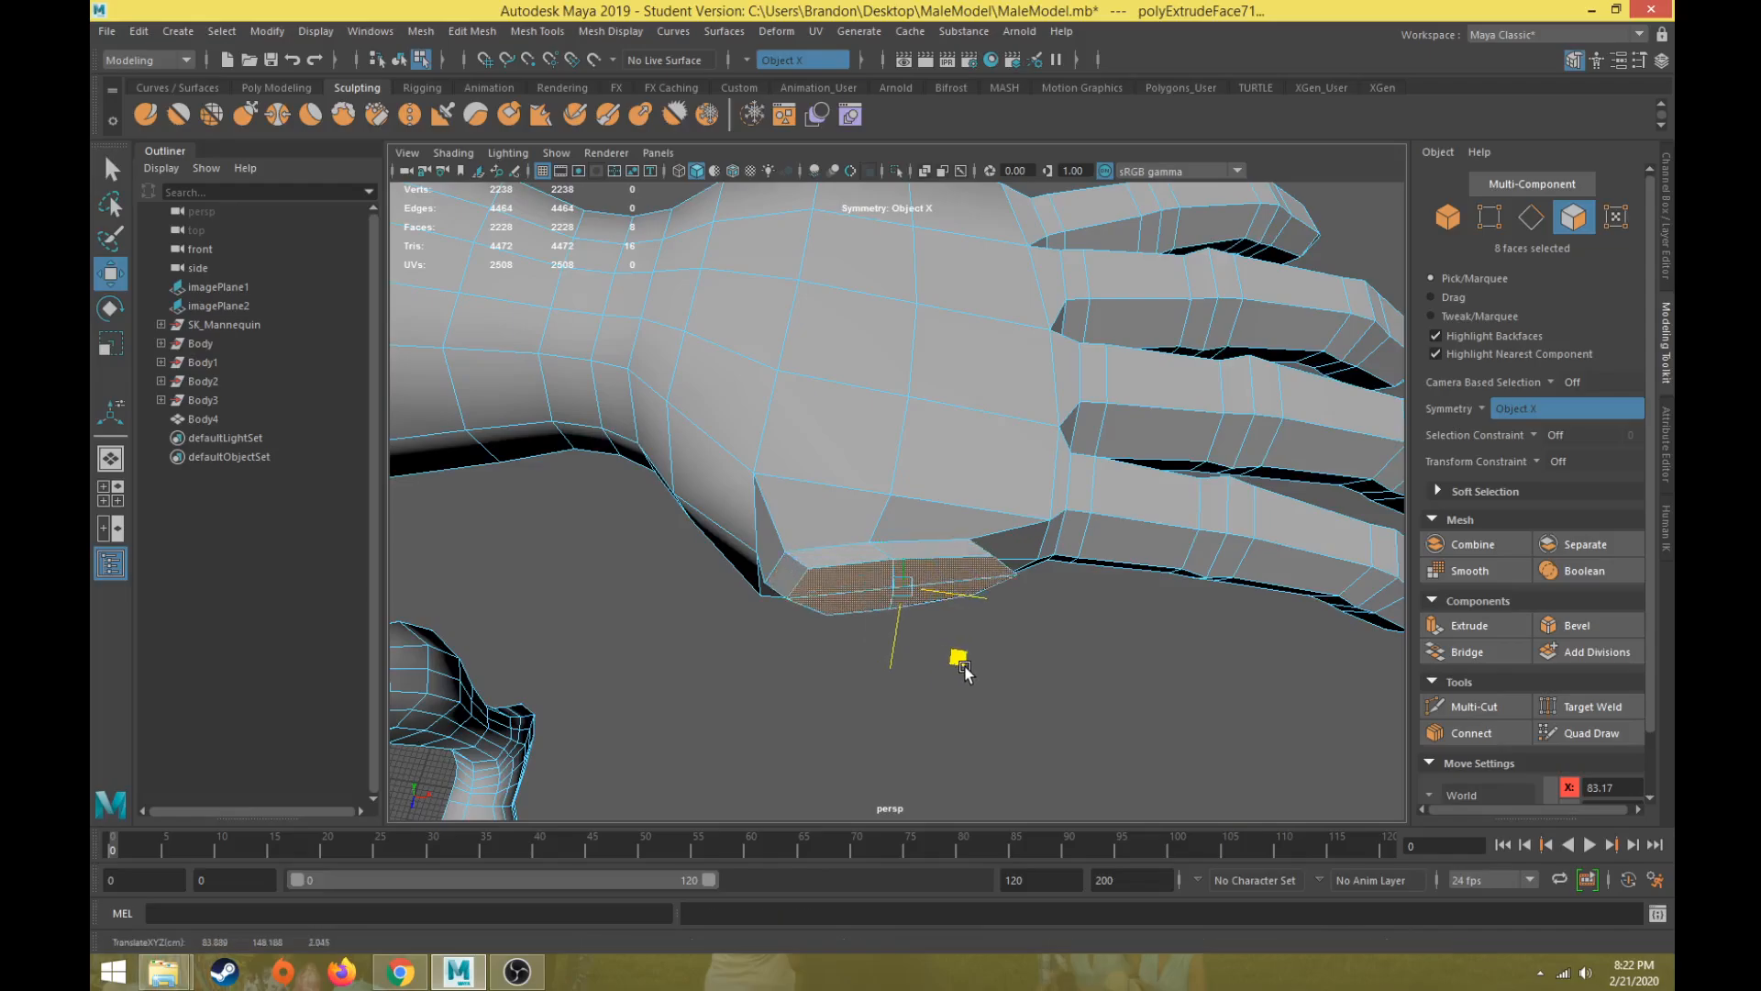
pyautogui.press('e')
pyautogui.moveTo(928, 677); pyautogui.dragTo(968, 655)
pyautogui.press('r')
pyautogui.press('e')
# Step: Extrude the thumb's end faces again, pulling them away from the palm and rotating them further toward the fingertips
pyautogui.click(1467, 625)
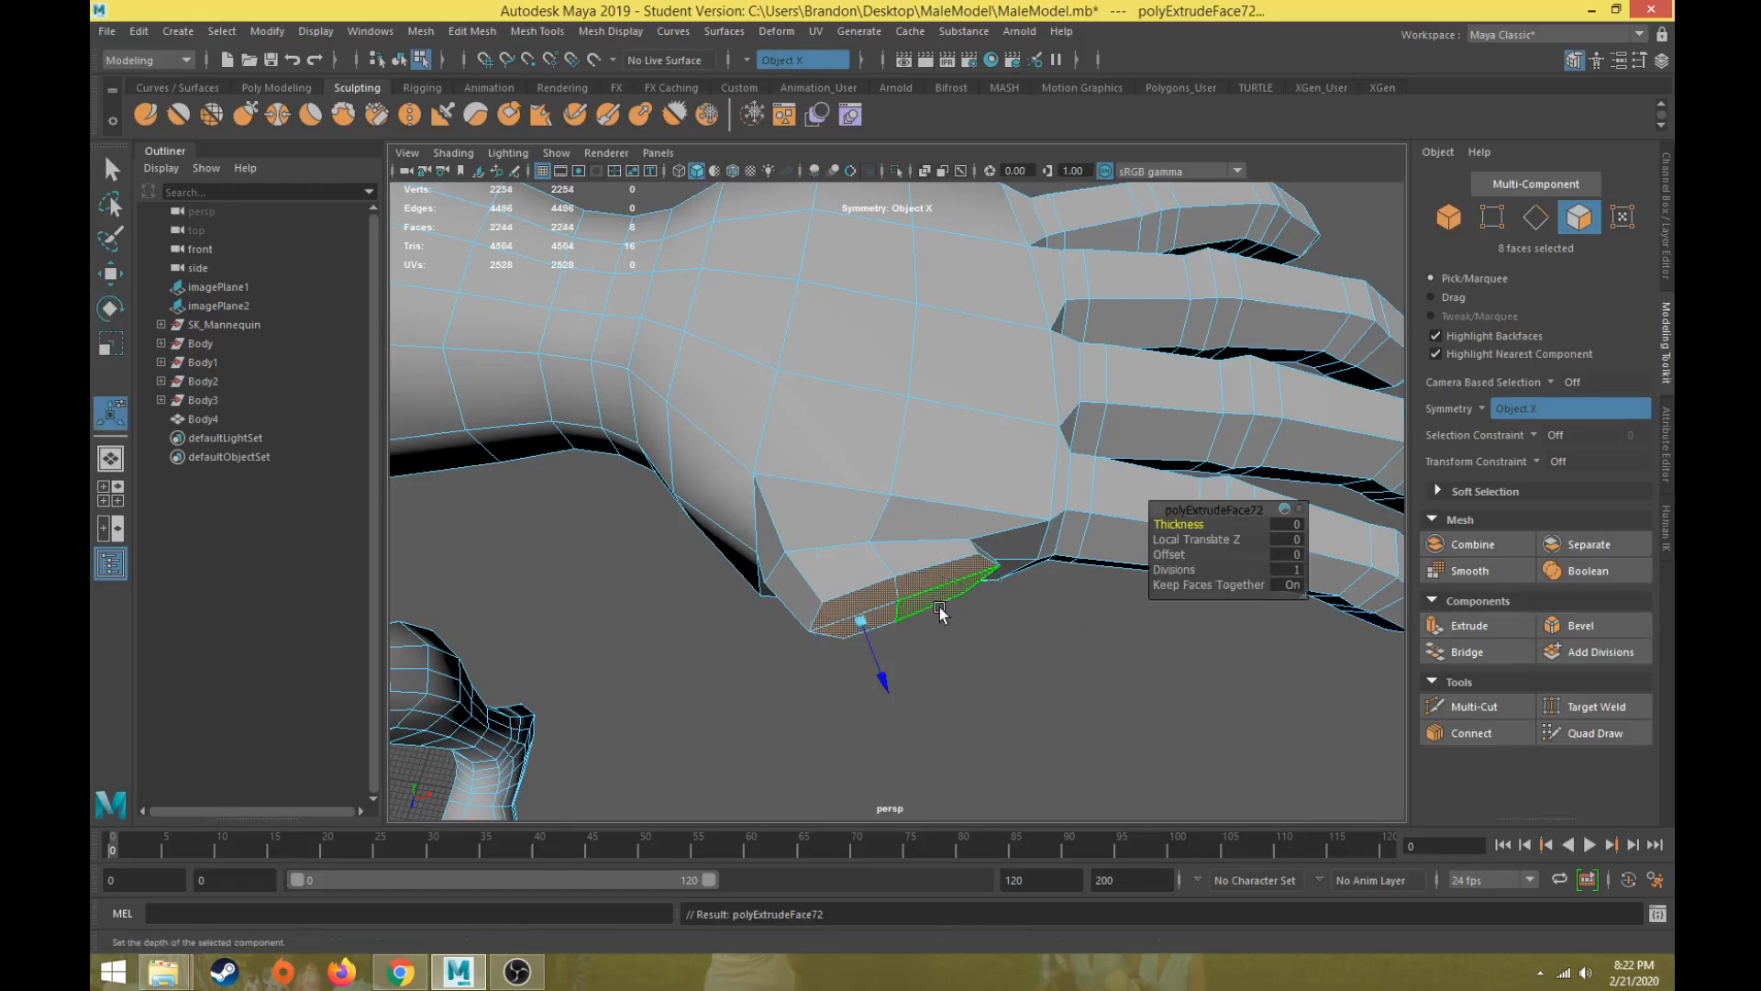
pyautogui.press('w')
pyautogui.moveTo(960, 672); pyautogui.dragTo(1003, 680, button='middle')
pyautogui.press('e')
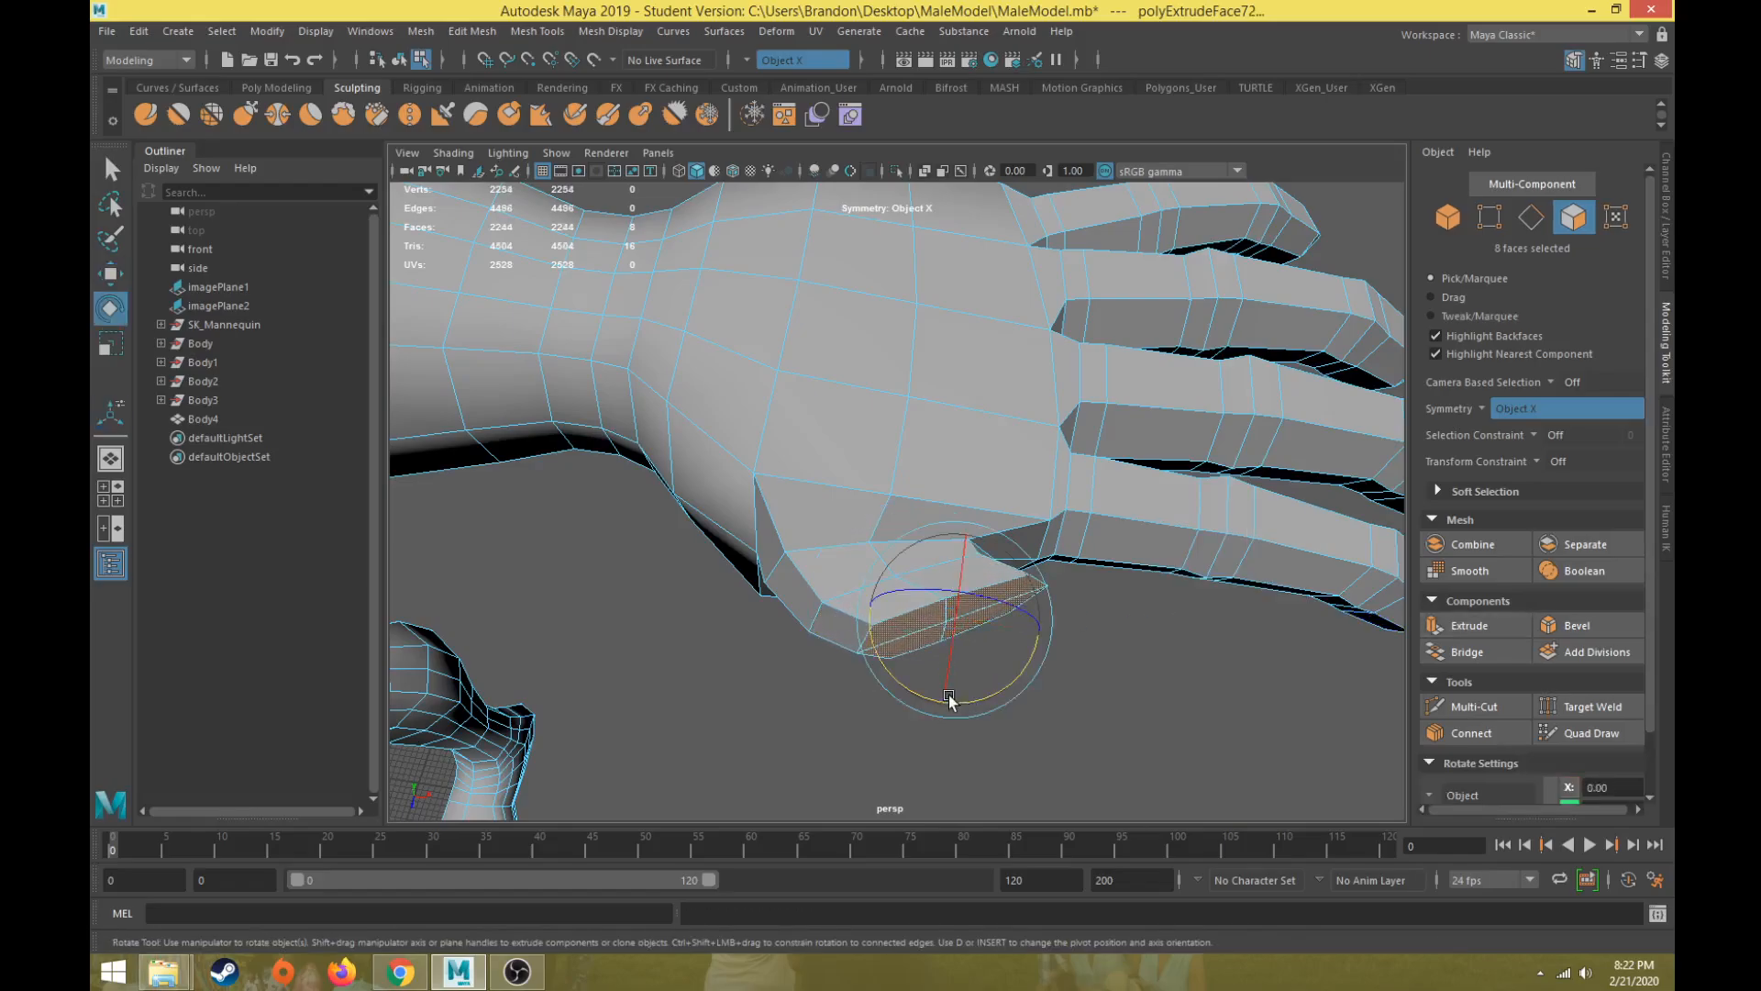
pyautogui.moveTo(969, 701); pyautogui.dragTo(810, 650)
# Step: Scale down the end of the new thumb section and adjust its angle and position beside the palm
pyautogui.press('r')
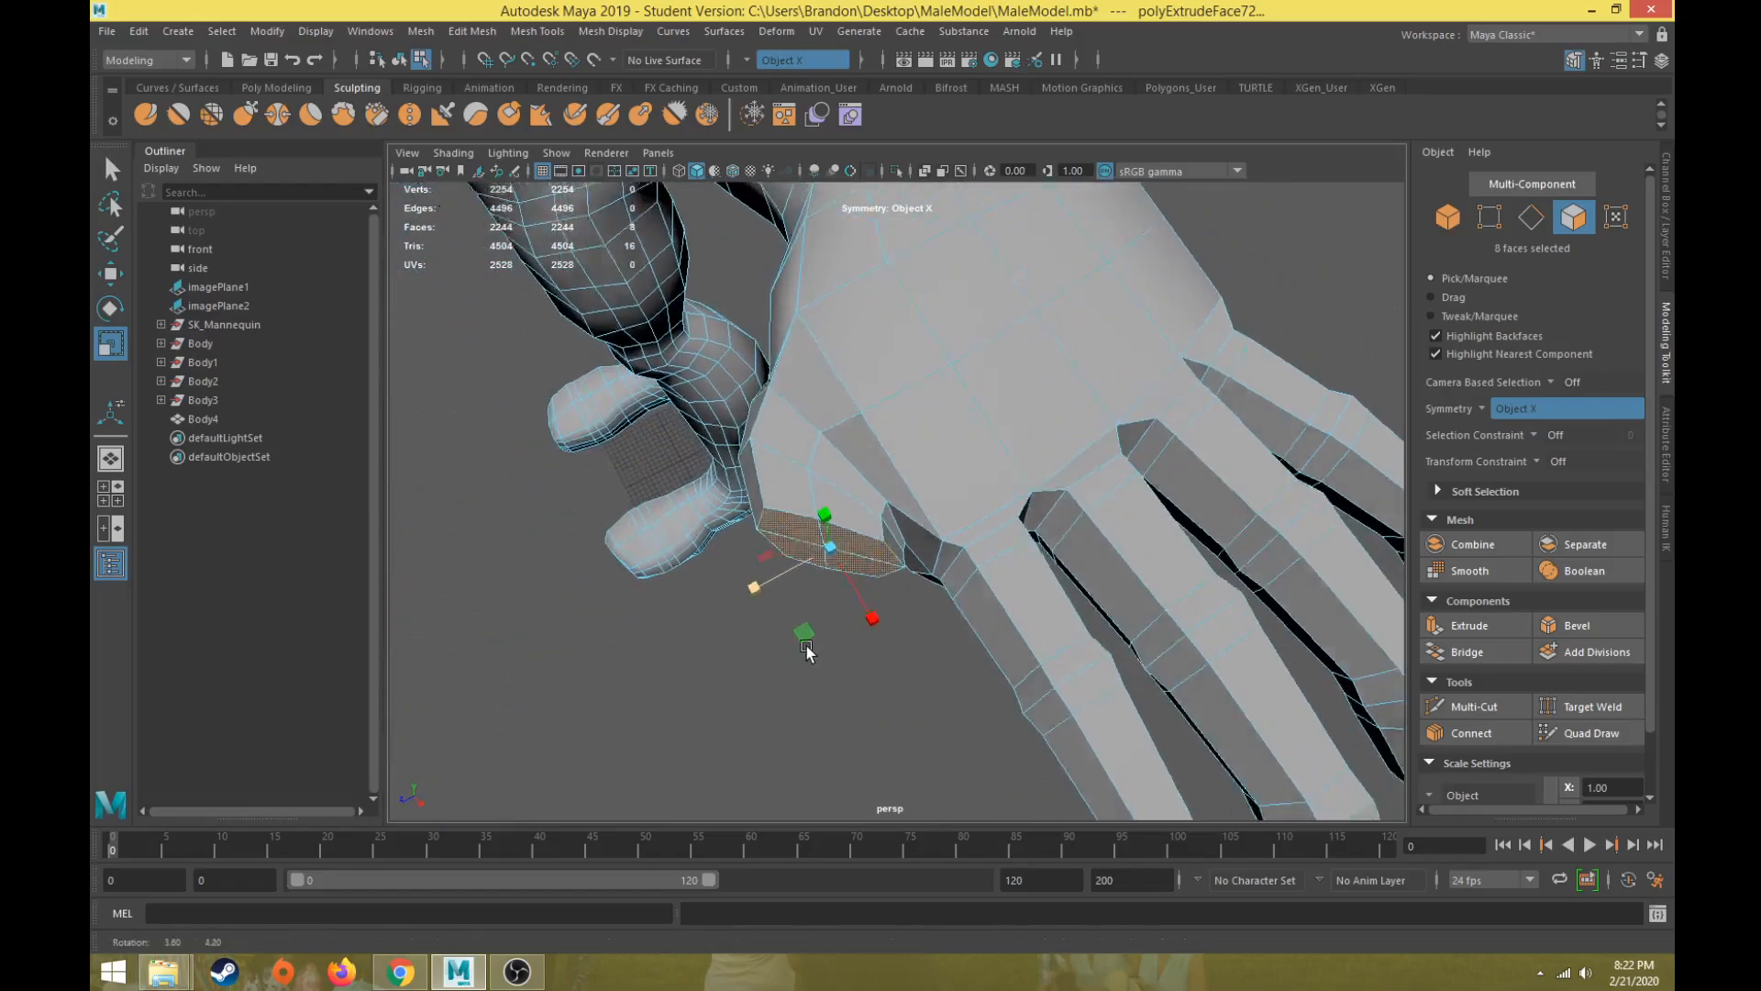
pyautogui.keyDown('alt'); pyautogui.moveTo(810, 650); pyautogui.dragTo(865, 645, button='middle'); pyautogui.keyUp('alt')
pyautogui.press('e')
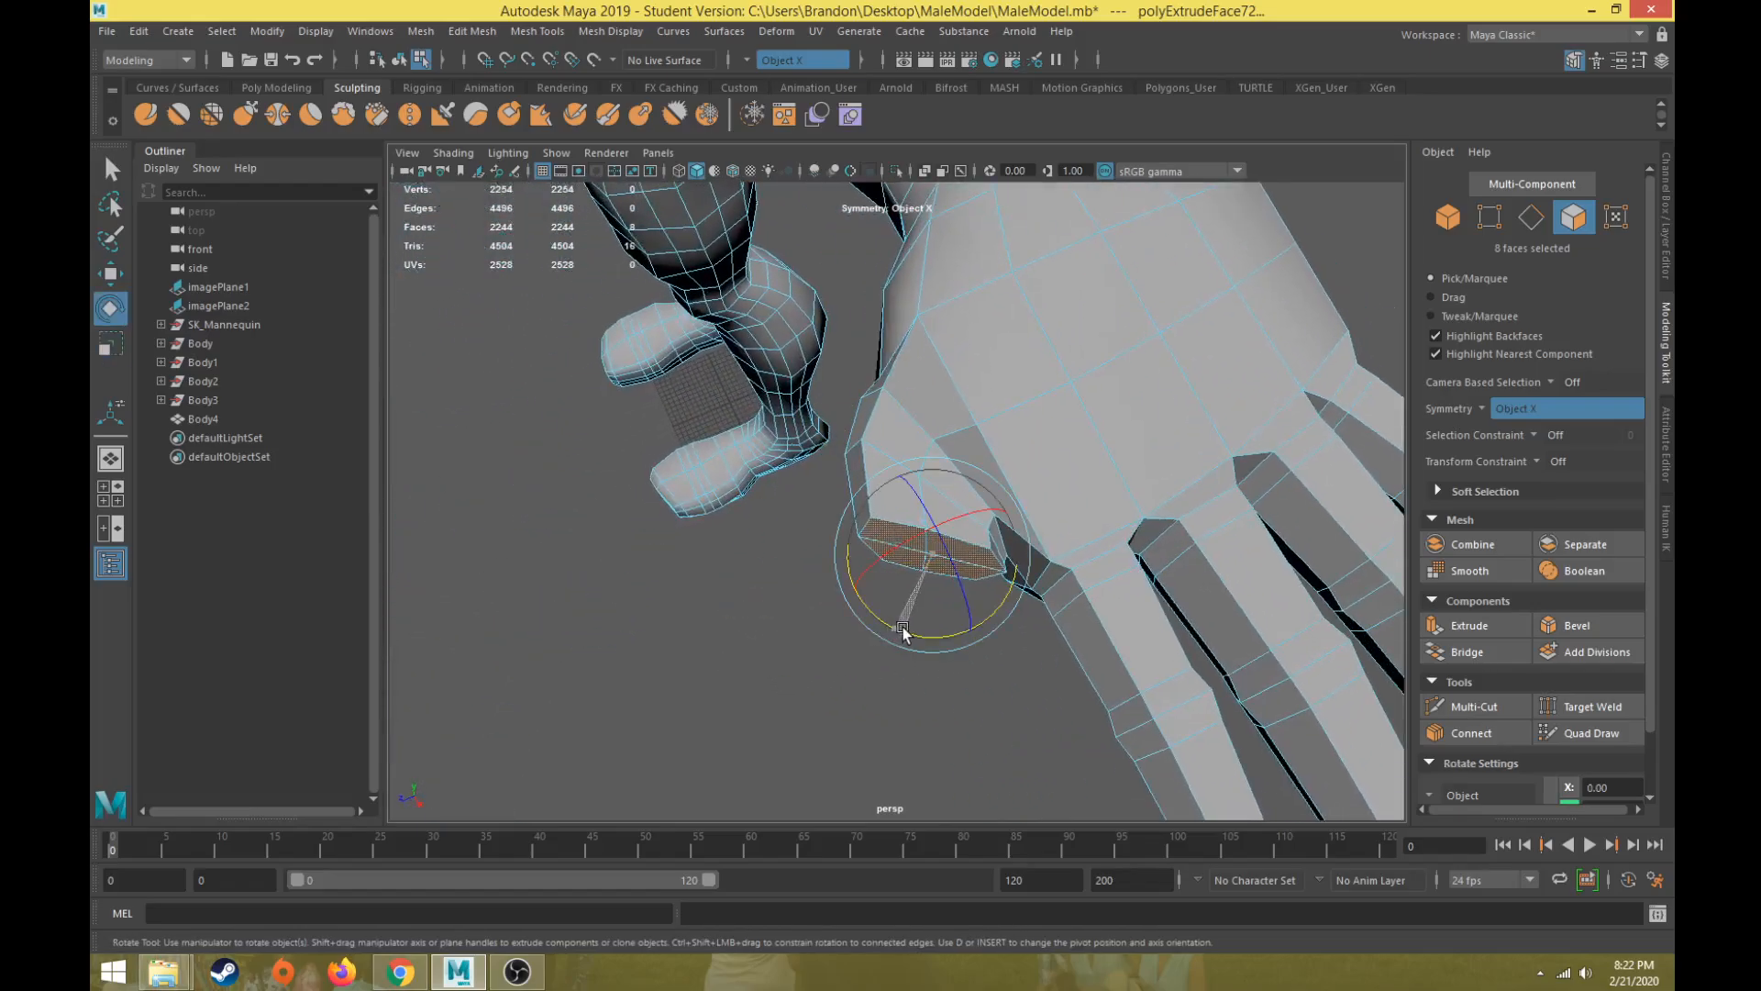
pyautogui.press('r')
pyautogui.moveTo(854, 590); pyautogui.dragTo(870, 651)
pyautogui.press('e')
pyautogui.press('w')
pyautogui.moveTo(825, 684); pyautogui.dragTo(818, 681, button='middle')
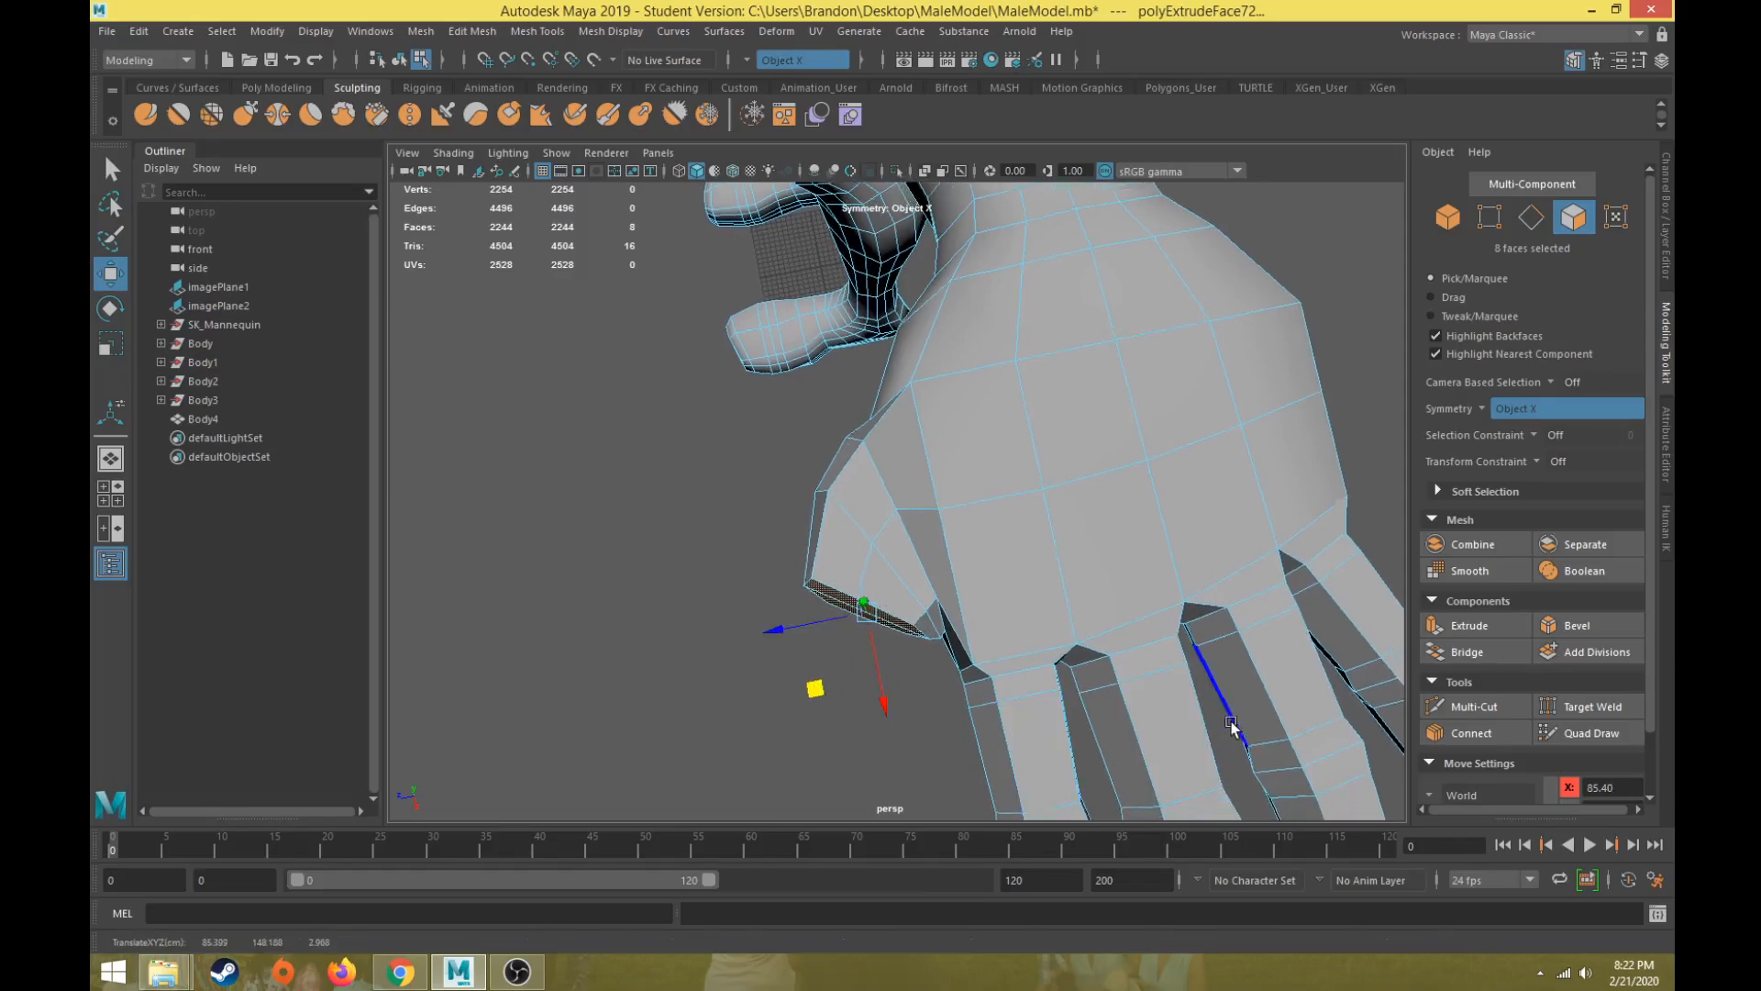
# Step: Extrude another section from the thumb's end faces and move it forward alongside the index finger
pyautogui.click(1466, 625)
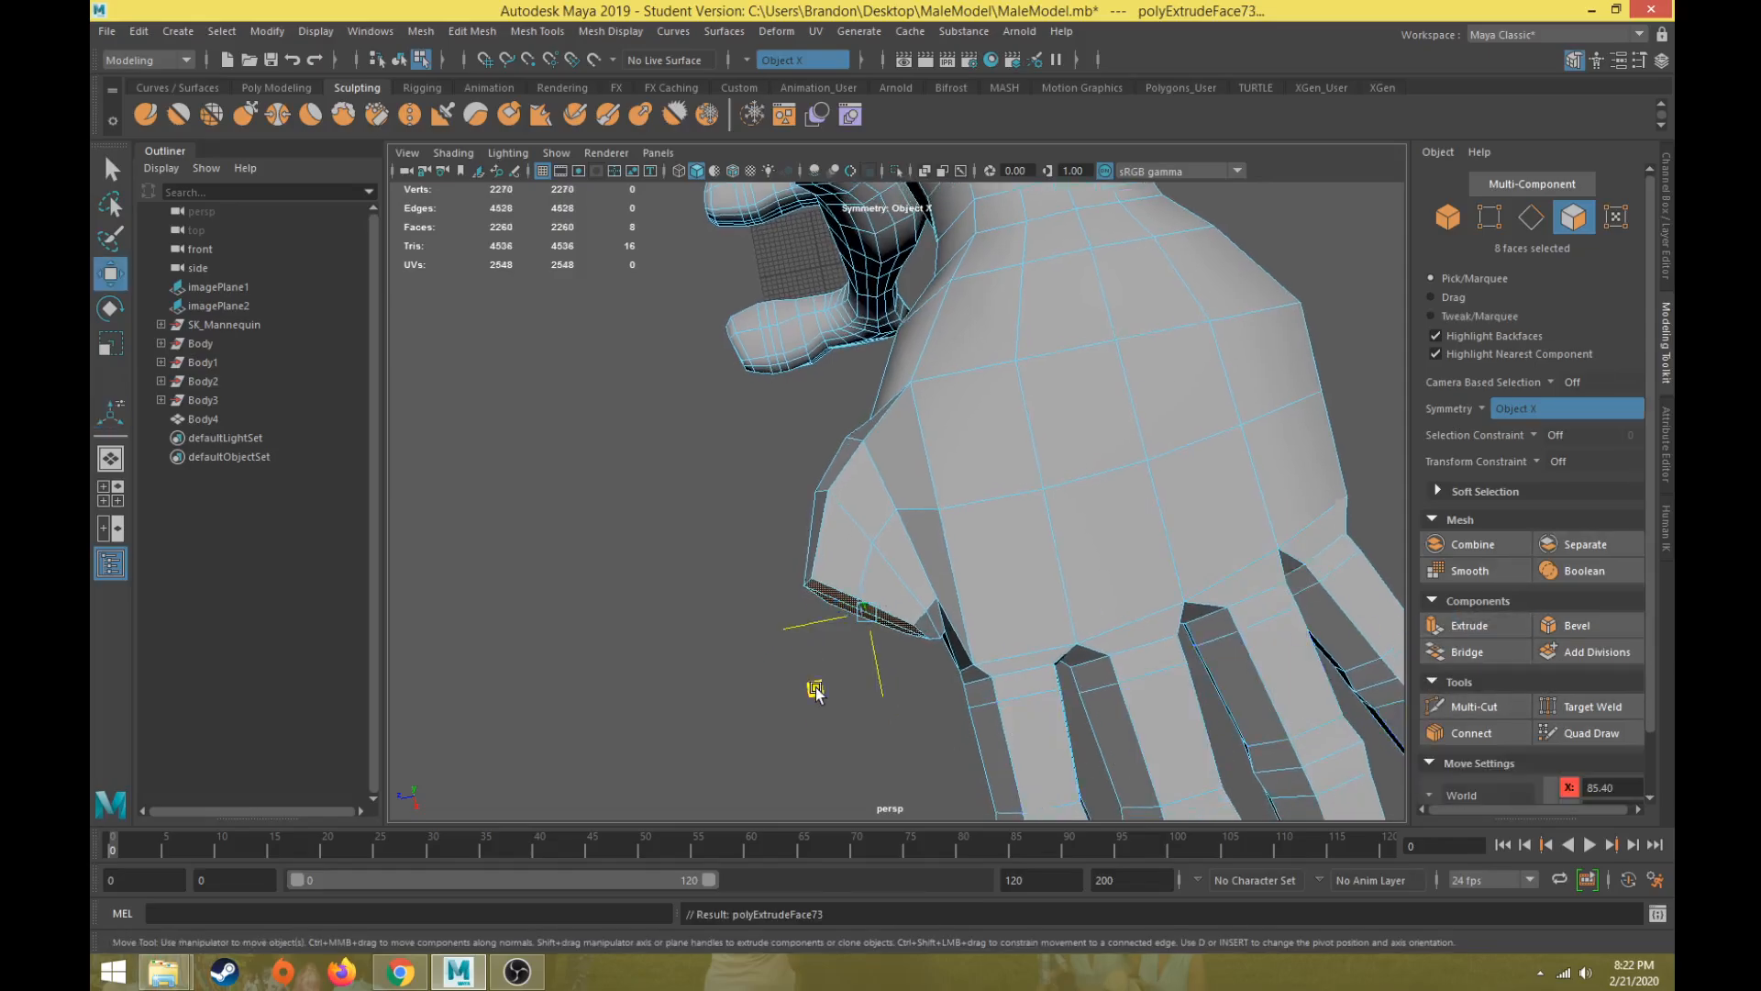
pyautogui.moveTo(815, 688); pyautogui.dragTo(839, 526)
pyautogui.press('e')
pyautogui.scroll(3, 838, 525)
pyautogui.keyDown('alt'); pyautogui.moveTo(838, 526); pyautogui.dragTo(830, 505, button='middle'); pyautogui.keyUp('alt')
# Step: Move the upper, middle and lower vertices on the outer side of the thumb's end outward to round its outline
pyautogui.moveTo(738, 200); pyautogui.dragTo(681, 195, button='right')
pyautogui.keyDown('alt'); pyautogui.moveTo(680, 196); pyautogui.dragTo(706, 395, button='middle'); pyautogui.keyUp('alt')
pyautogui.click(752, 463)
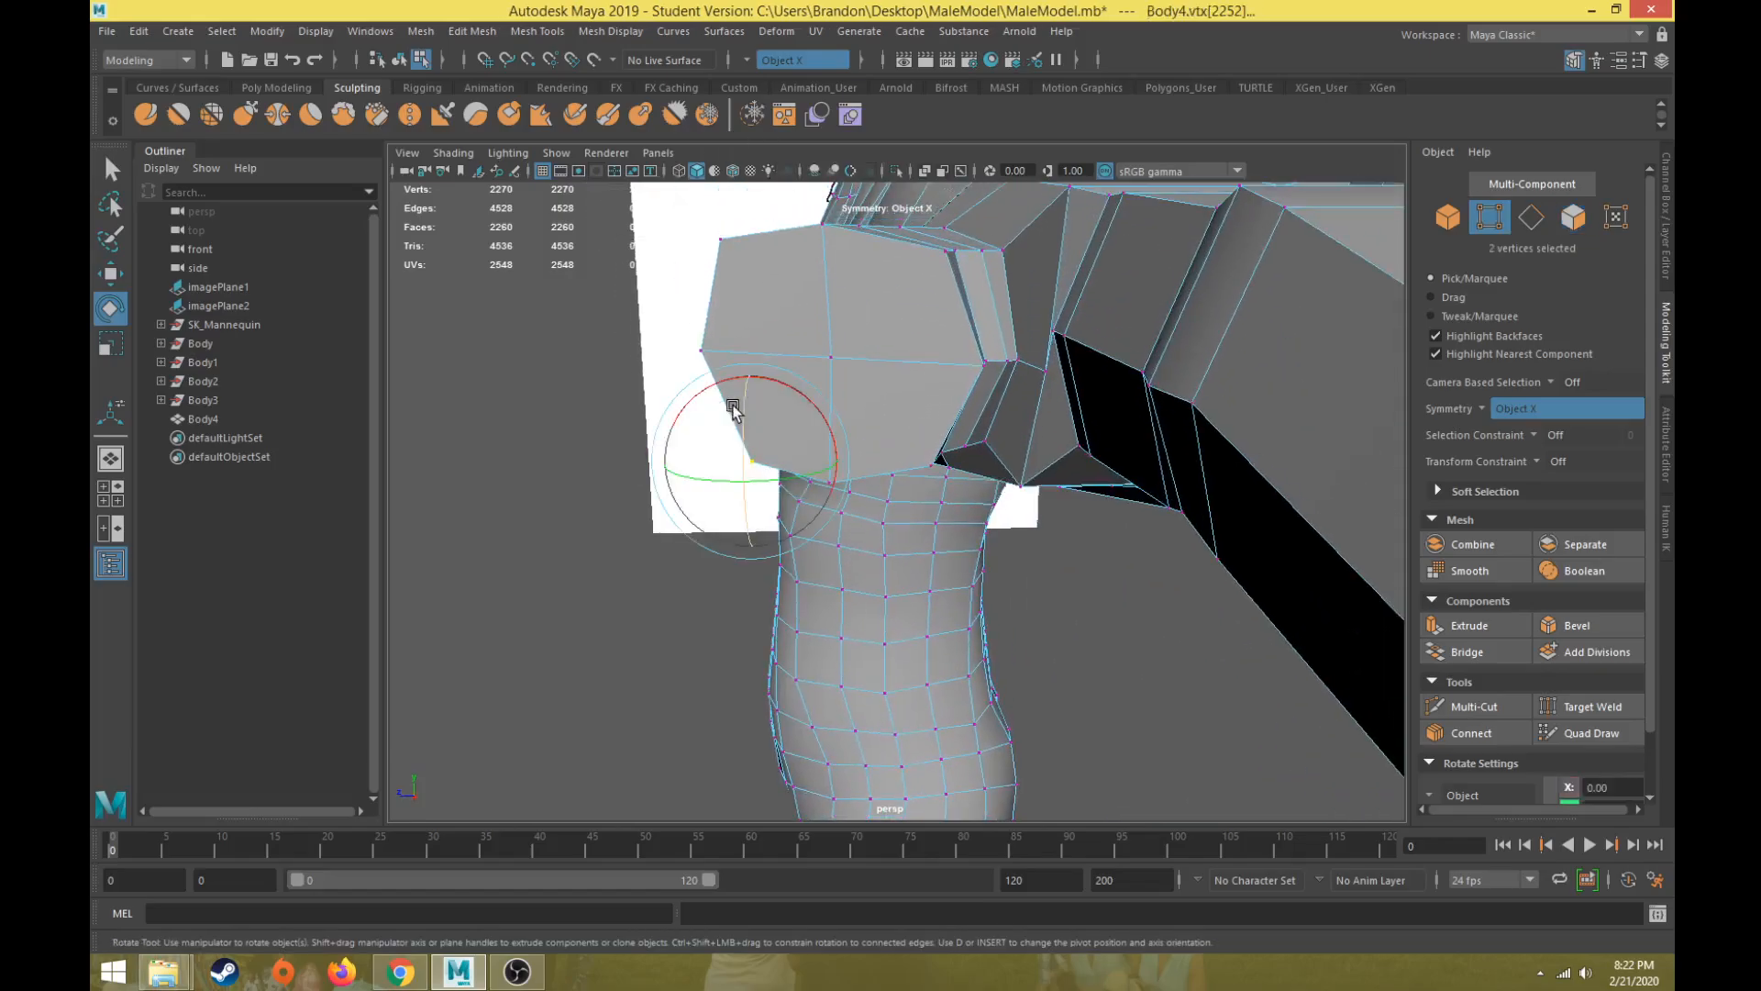
pyautogui.press('w')
pyautogui.moveTo(691, 401); pyautogui.dragTo(668, 394)
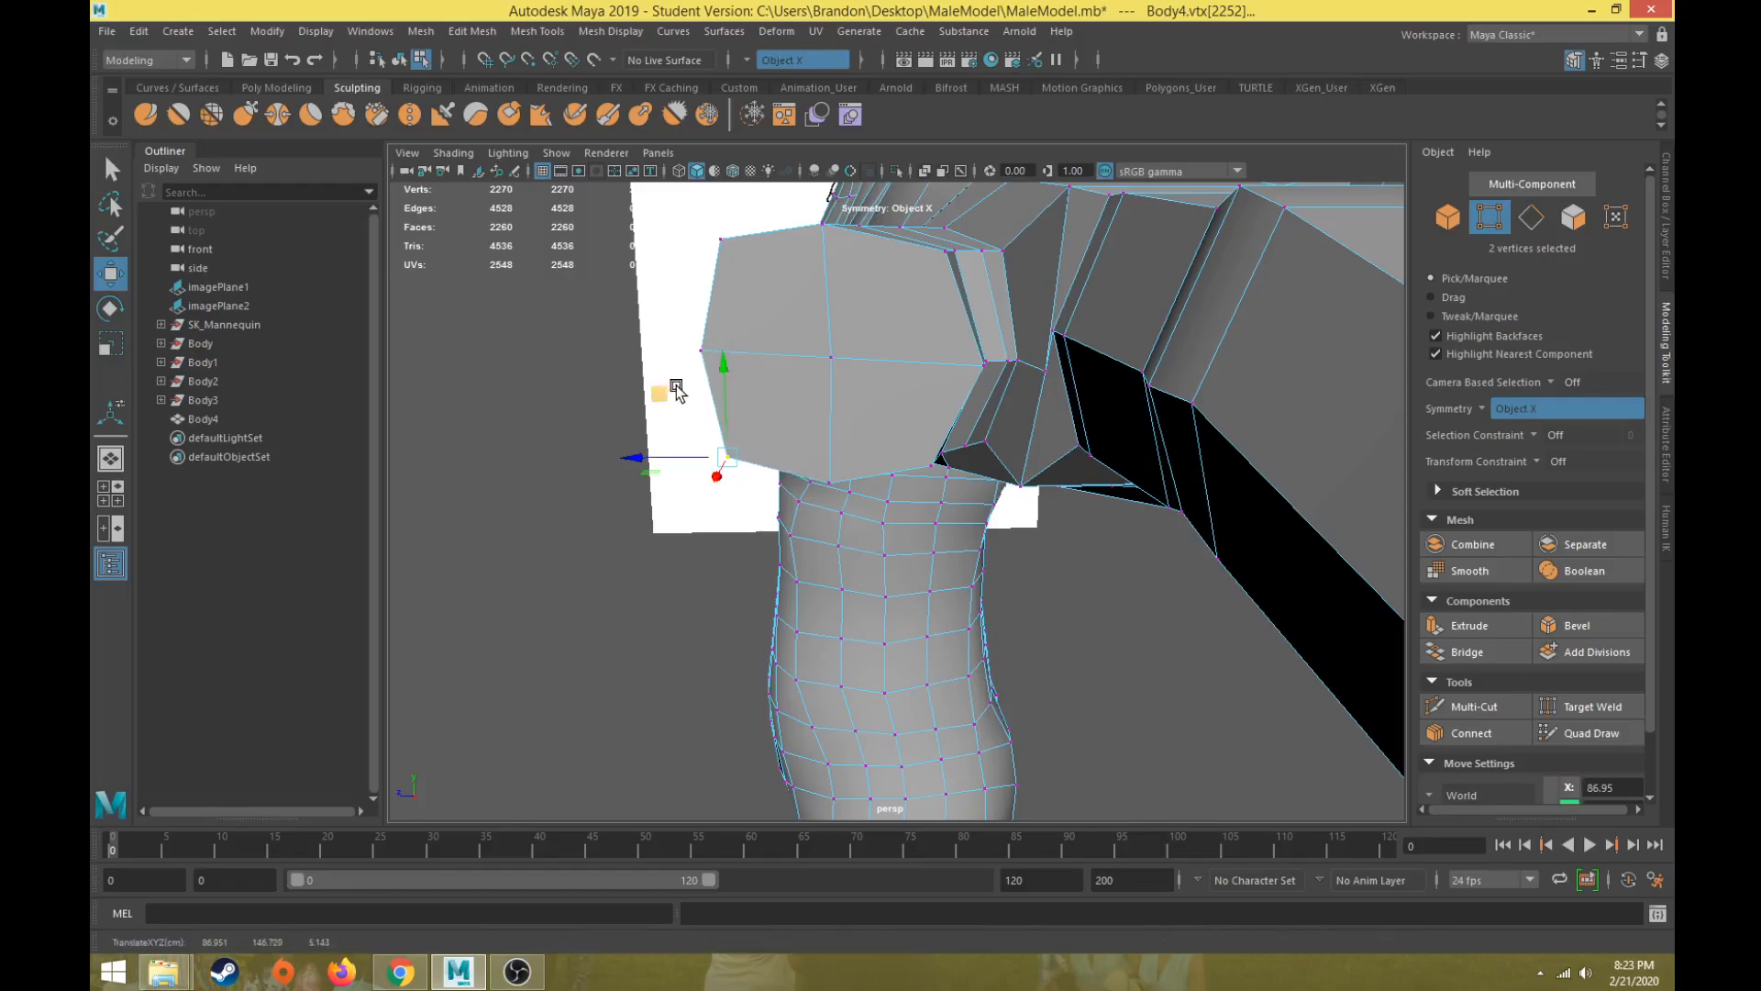
pyautogui.click(720, 240)
pyautogui.keyDown('alt'); pyautogui.moveTo(688, 216); pyautogui.dragTo(691, 251, button='middle'); pyautogui.keyUp('alt')
pyautogui.moveTo(691, 253); pyautogui.dragTo(667, 256)
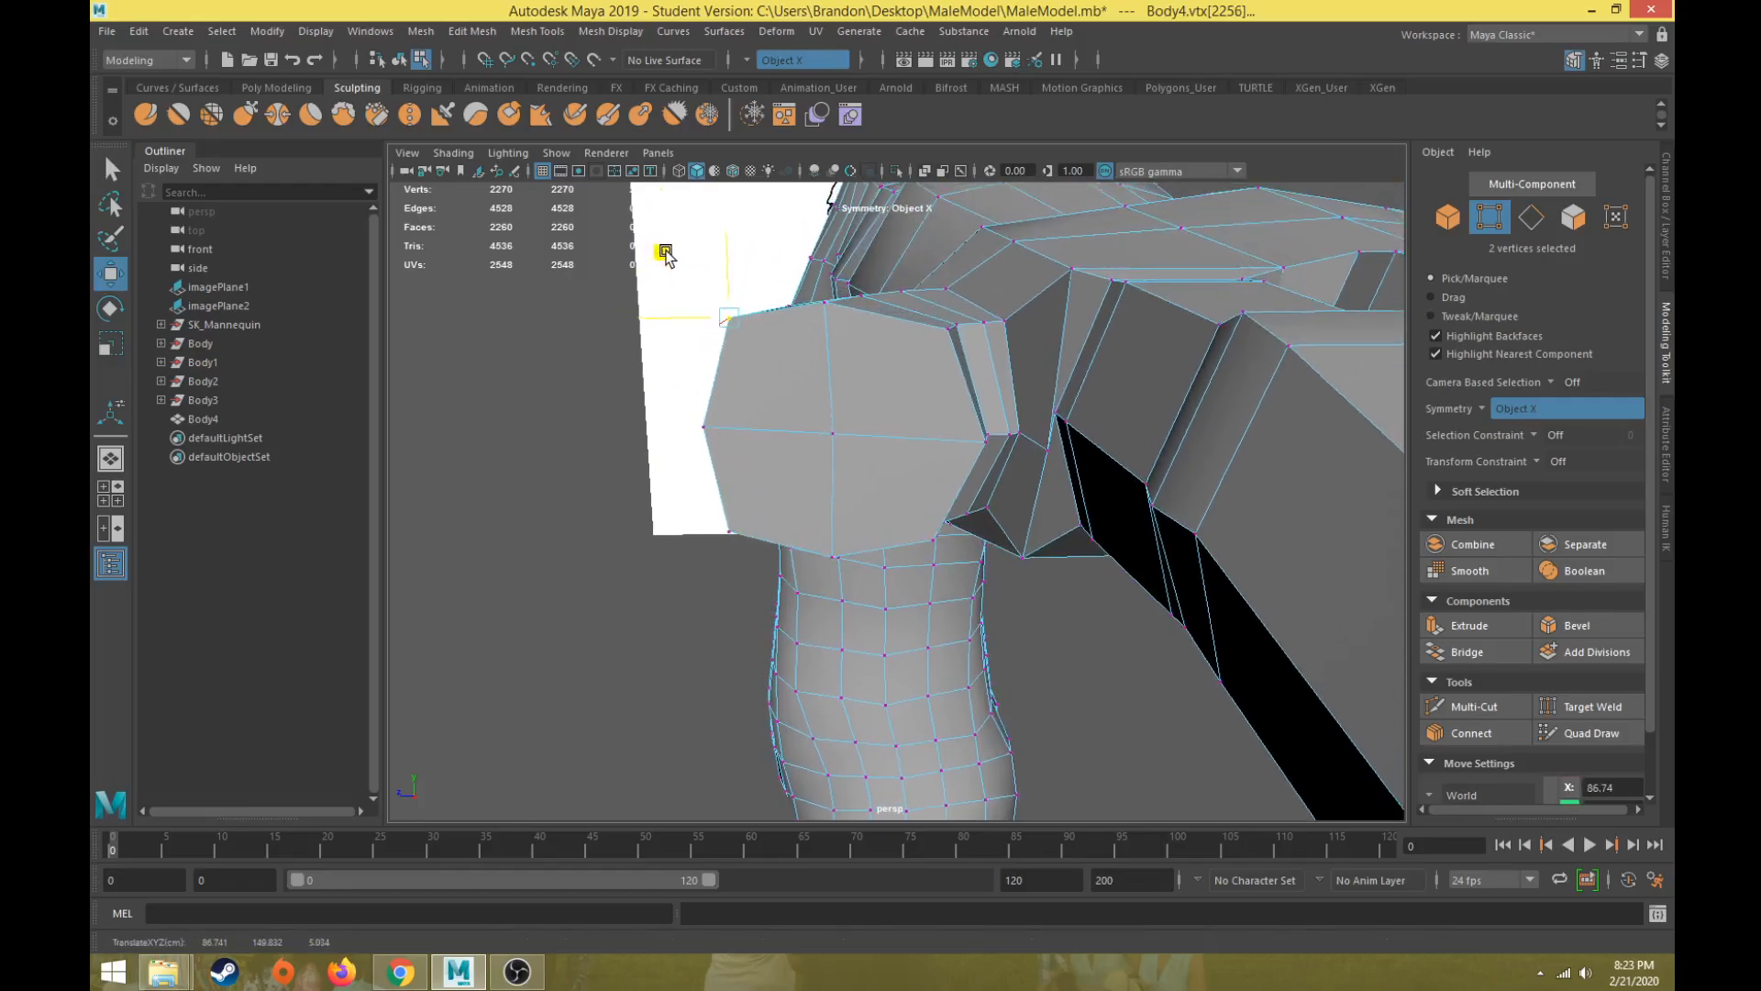
pyautogui.click(704, 427)
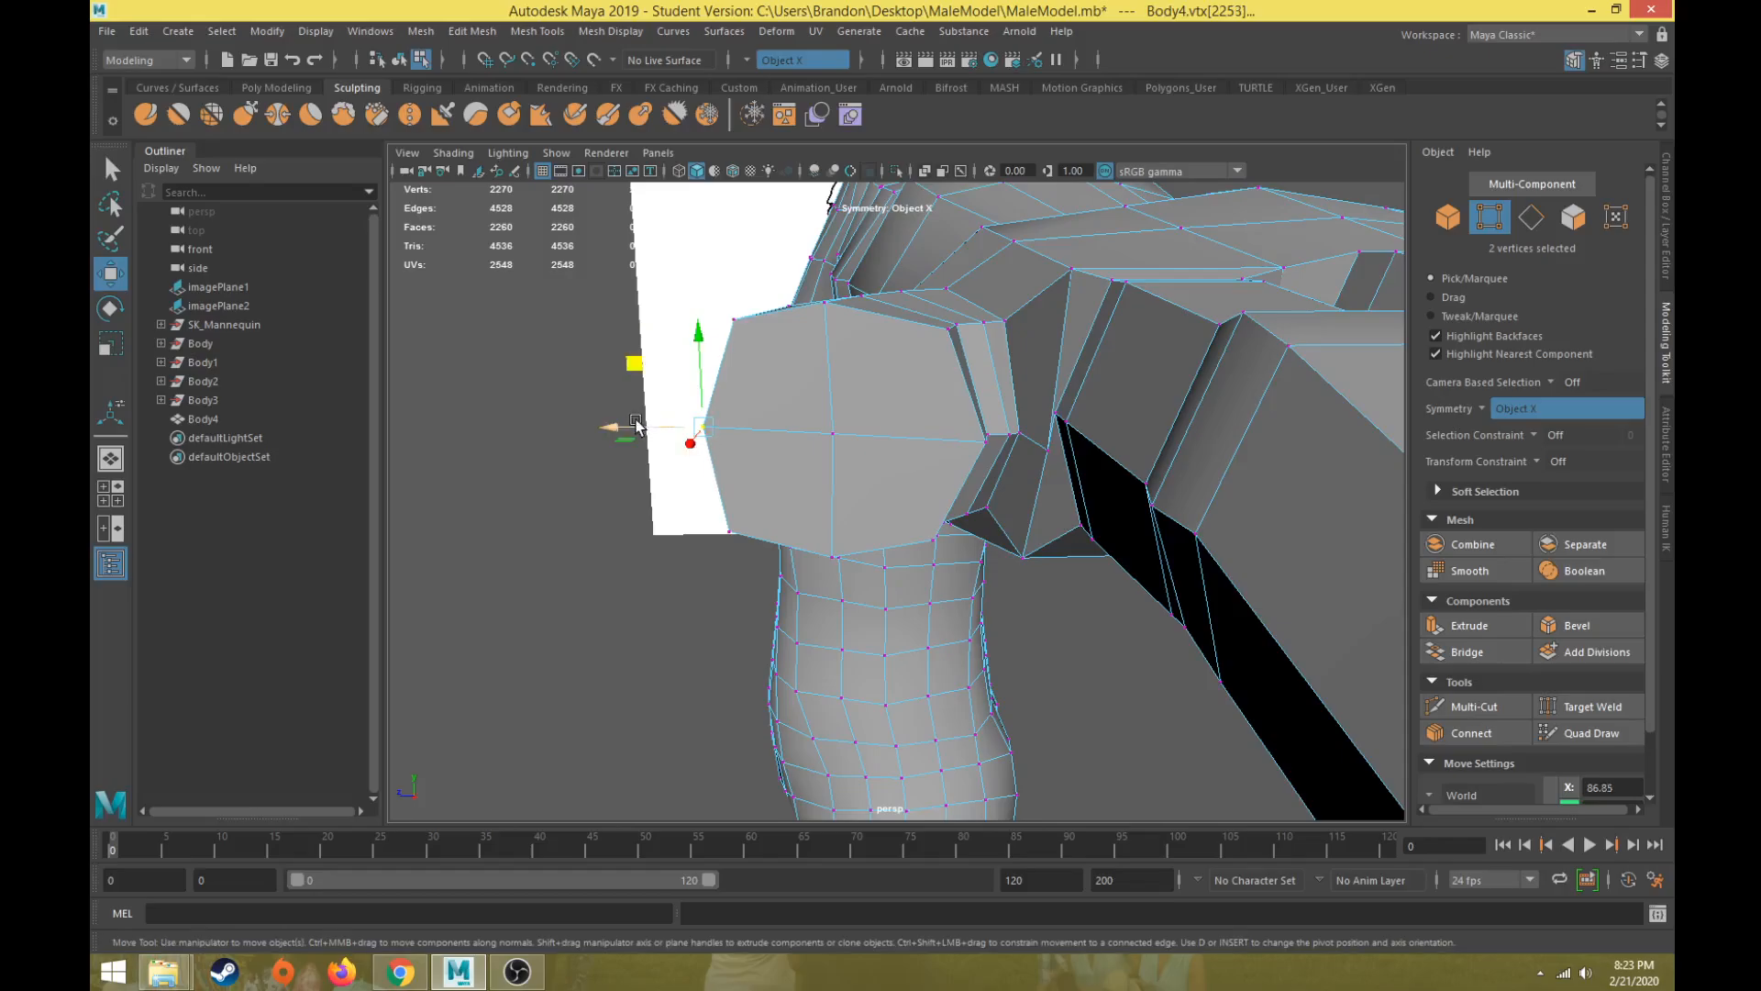
pyautogui.moveTo(637, 424); pyautogui.dragTo(615, 424)
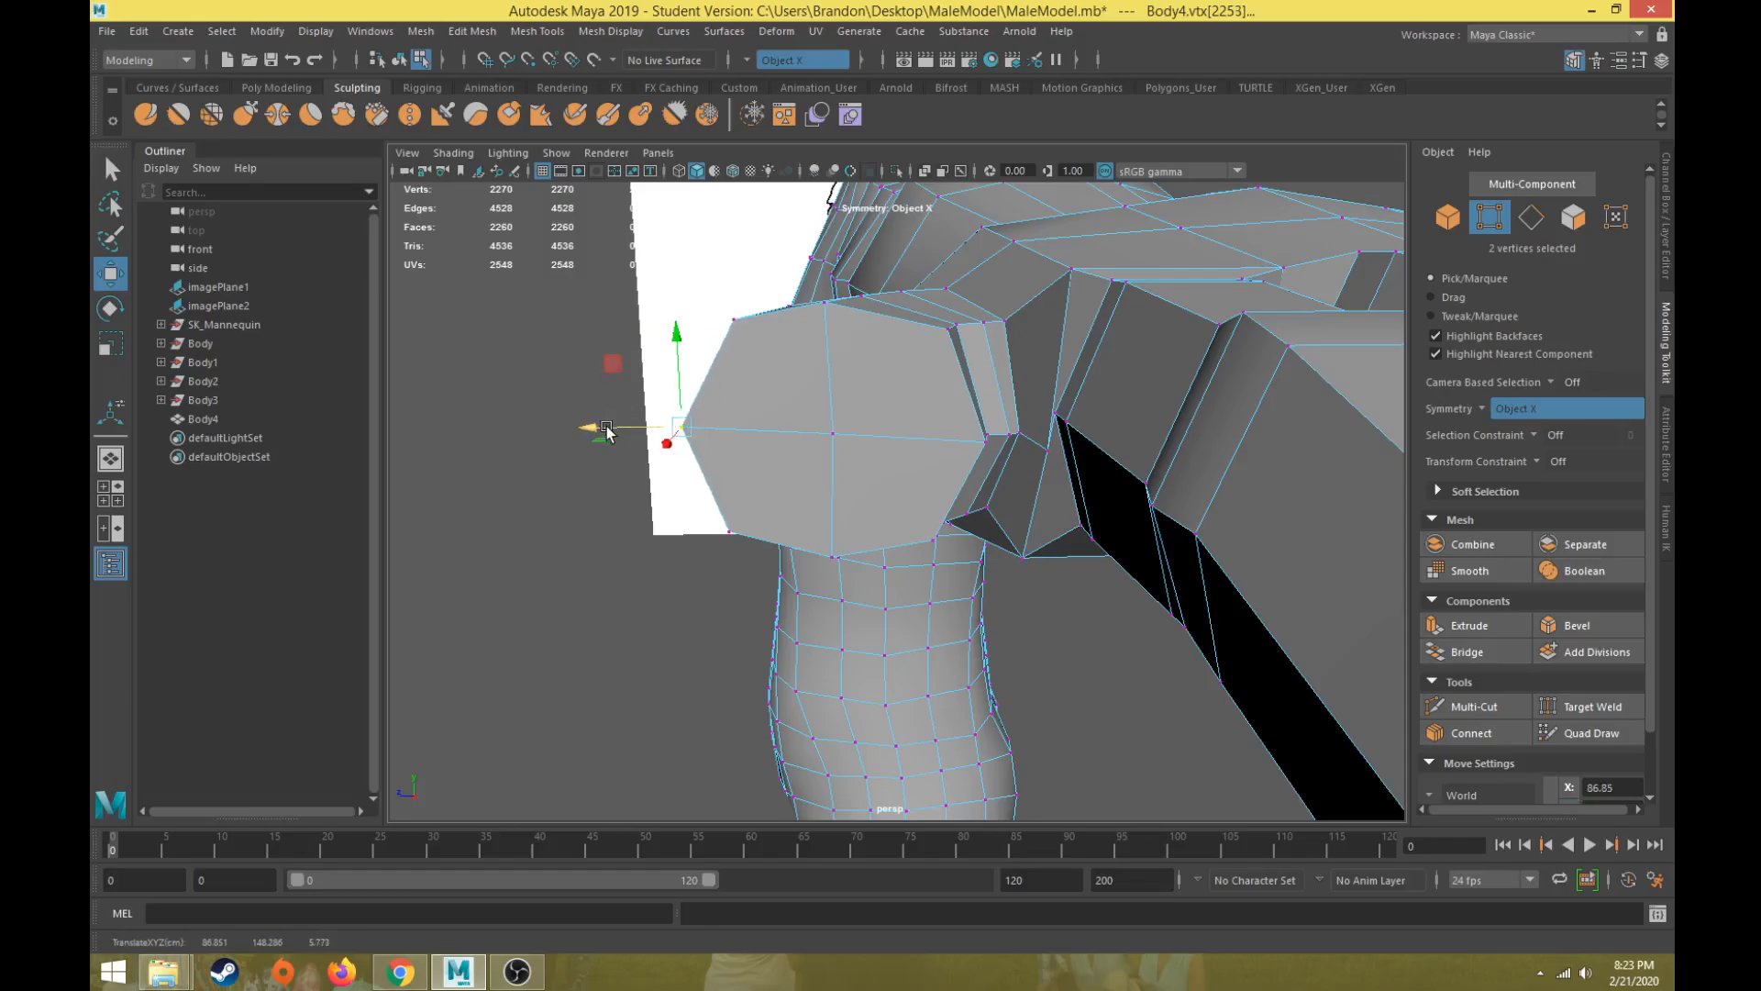
# Step: Reselect the thumb's end faces and extrude them forward in the direction of the fingers
pyautogui.moveTo(843, 428); pyautogui.dragTo(845, 480, button='right')
pyautogui.scroll(-4, 845, 507)
pyautogui.keyDown('alt'); pyautogui.moveTo(845, 507); pyautogui.dragTo(991, 559); pyautogui.keyUp('alt')
pyautogui.keyDown('alt'); pyautogui.moveTo(991, 558); pyautogui.dragTo(806, 590, button='middle'); pyautogui.keyUp('alt')
pyautogui.keyDown('alt'); pyautogui.moveTo(806, 590); pyautogui.dragTo(909, 449); pyautogui.keyUp('alt')
pyautogui.press('r')
pyautogui.click(850, 316)
pyautogui.keyDown('alt'); pyautogui.moveTo(908, 448); pyautogui.dragTo(818, 473, button='middle'); pyautogui.keyUp('alt')
pyautogui.keyDown('alt'); pyautogui.moveTo(818, 472); pyautogui.dragTo(856, 539, button='right'); pyautogui.keyUp('alt')
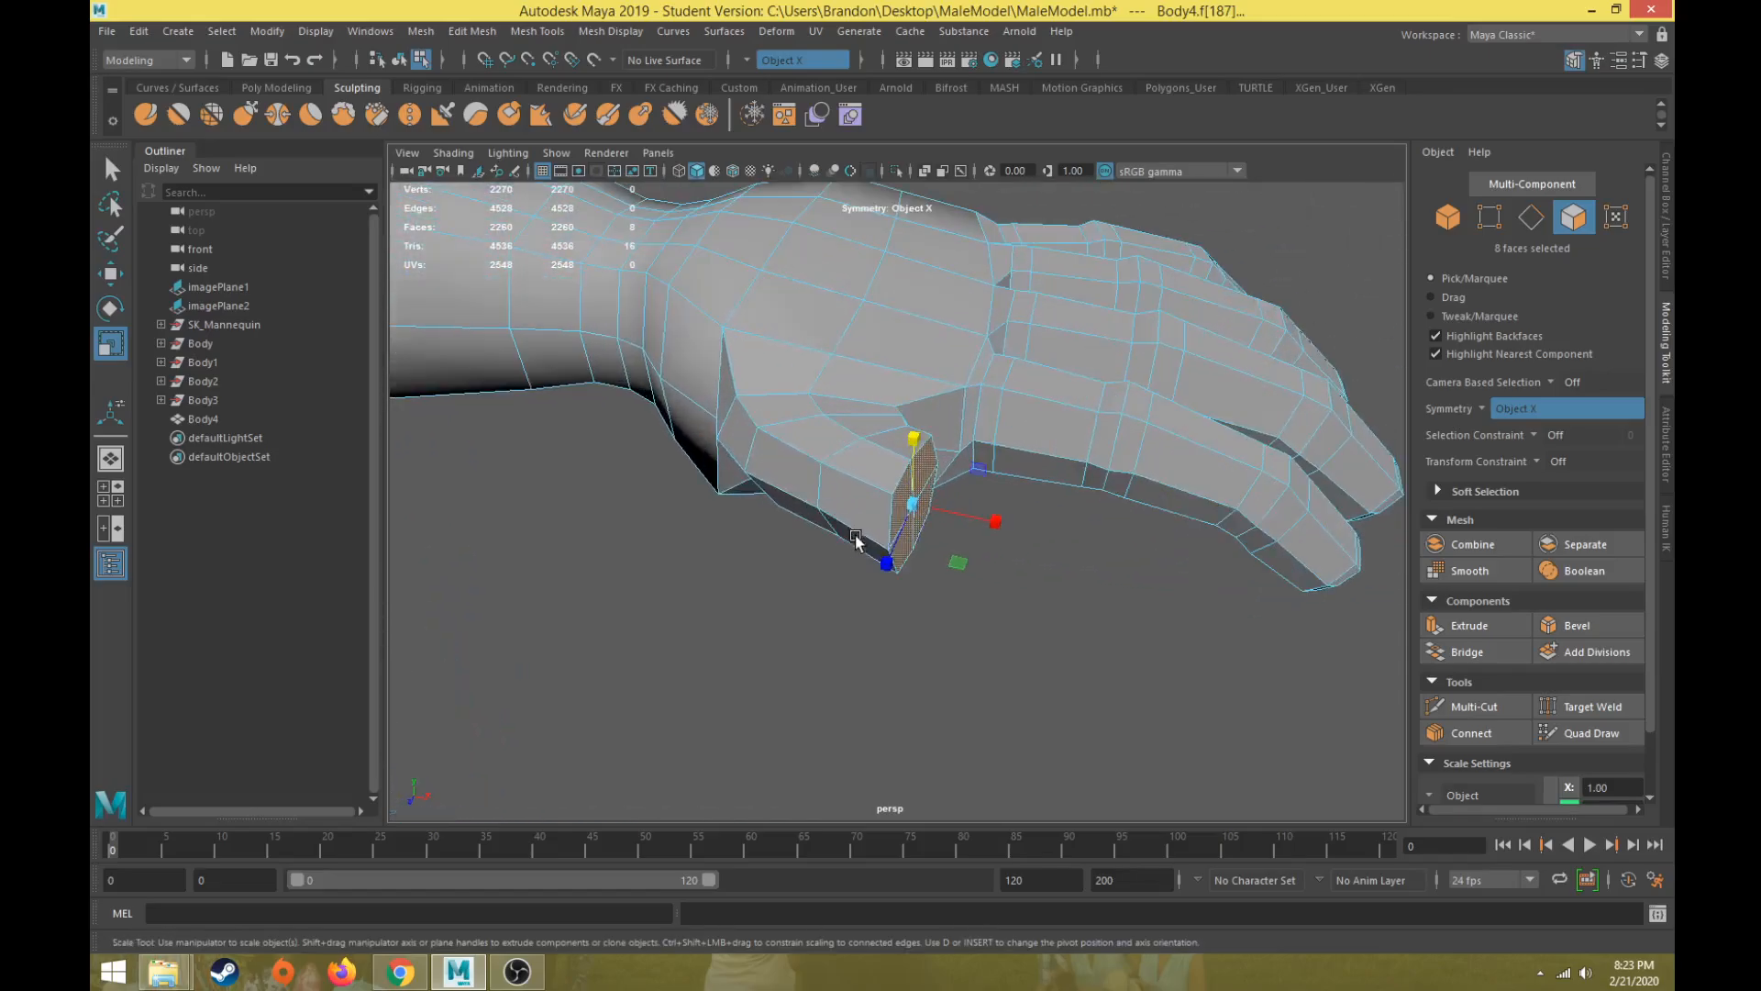
pyautogui.keyDown('alt'); pyautogui.moveTo(860, 539); pyautogui.dragTo(863, 660); pyautogui.keyUp('alt')
pyautogui.click(1477, 628)
pyautogui.press('w')
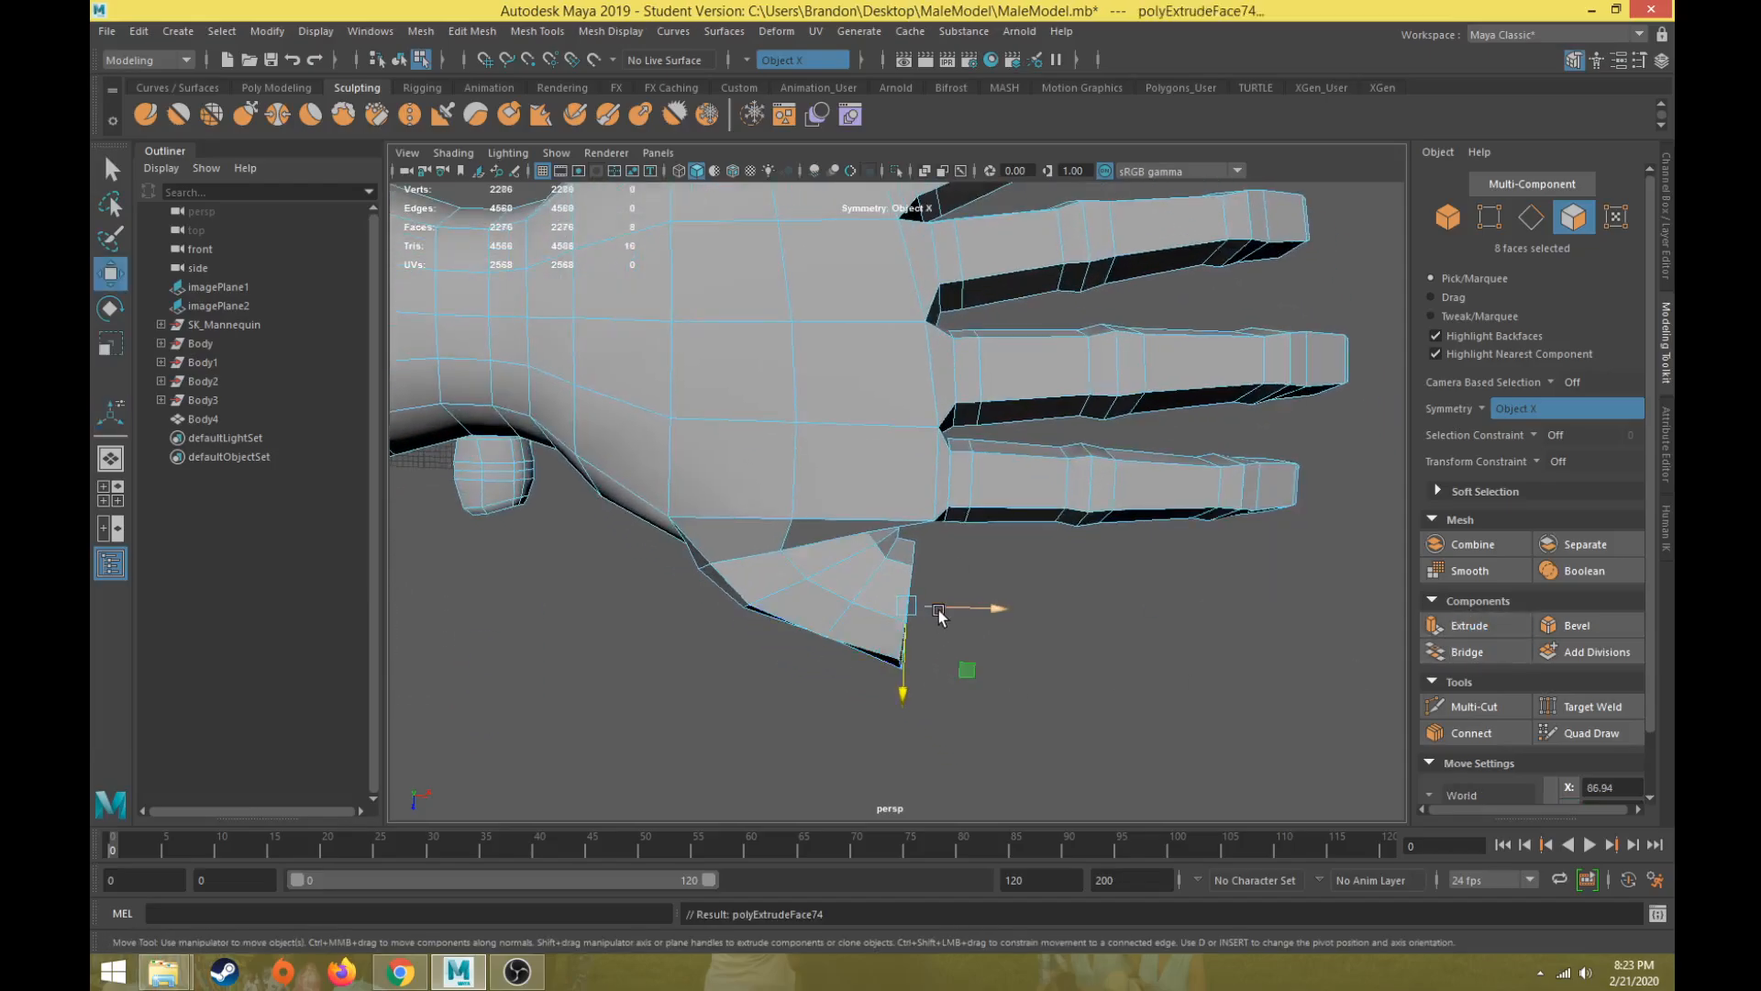
pyautogui.moveTo(938, 609); pyautogui.dragTo(971, 504)
# Step: Rotate and scale the newly extruded thumb end so that it faces straight along the fingers
pyautogui.press('e')
pyautogui.press('r')
pyautogui.press('e')
pyautogui.press('r')
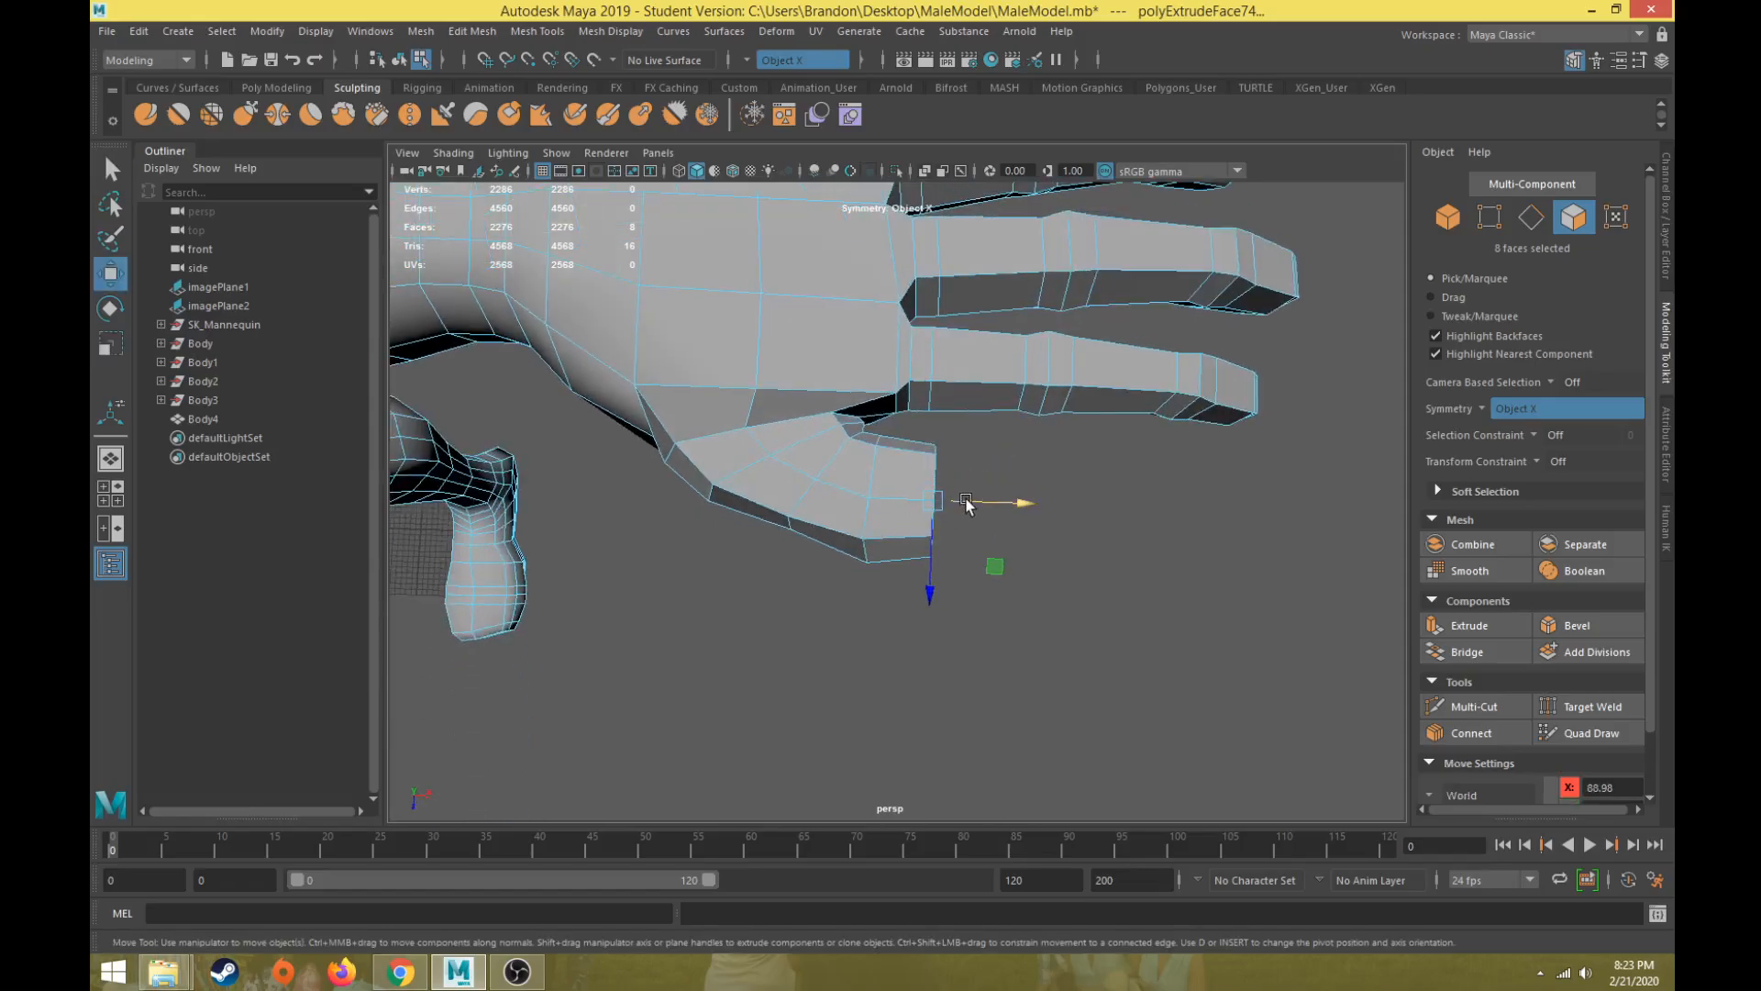
pyautogui.press('e')
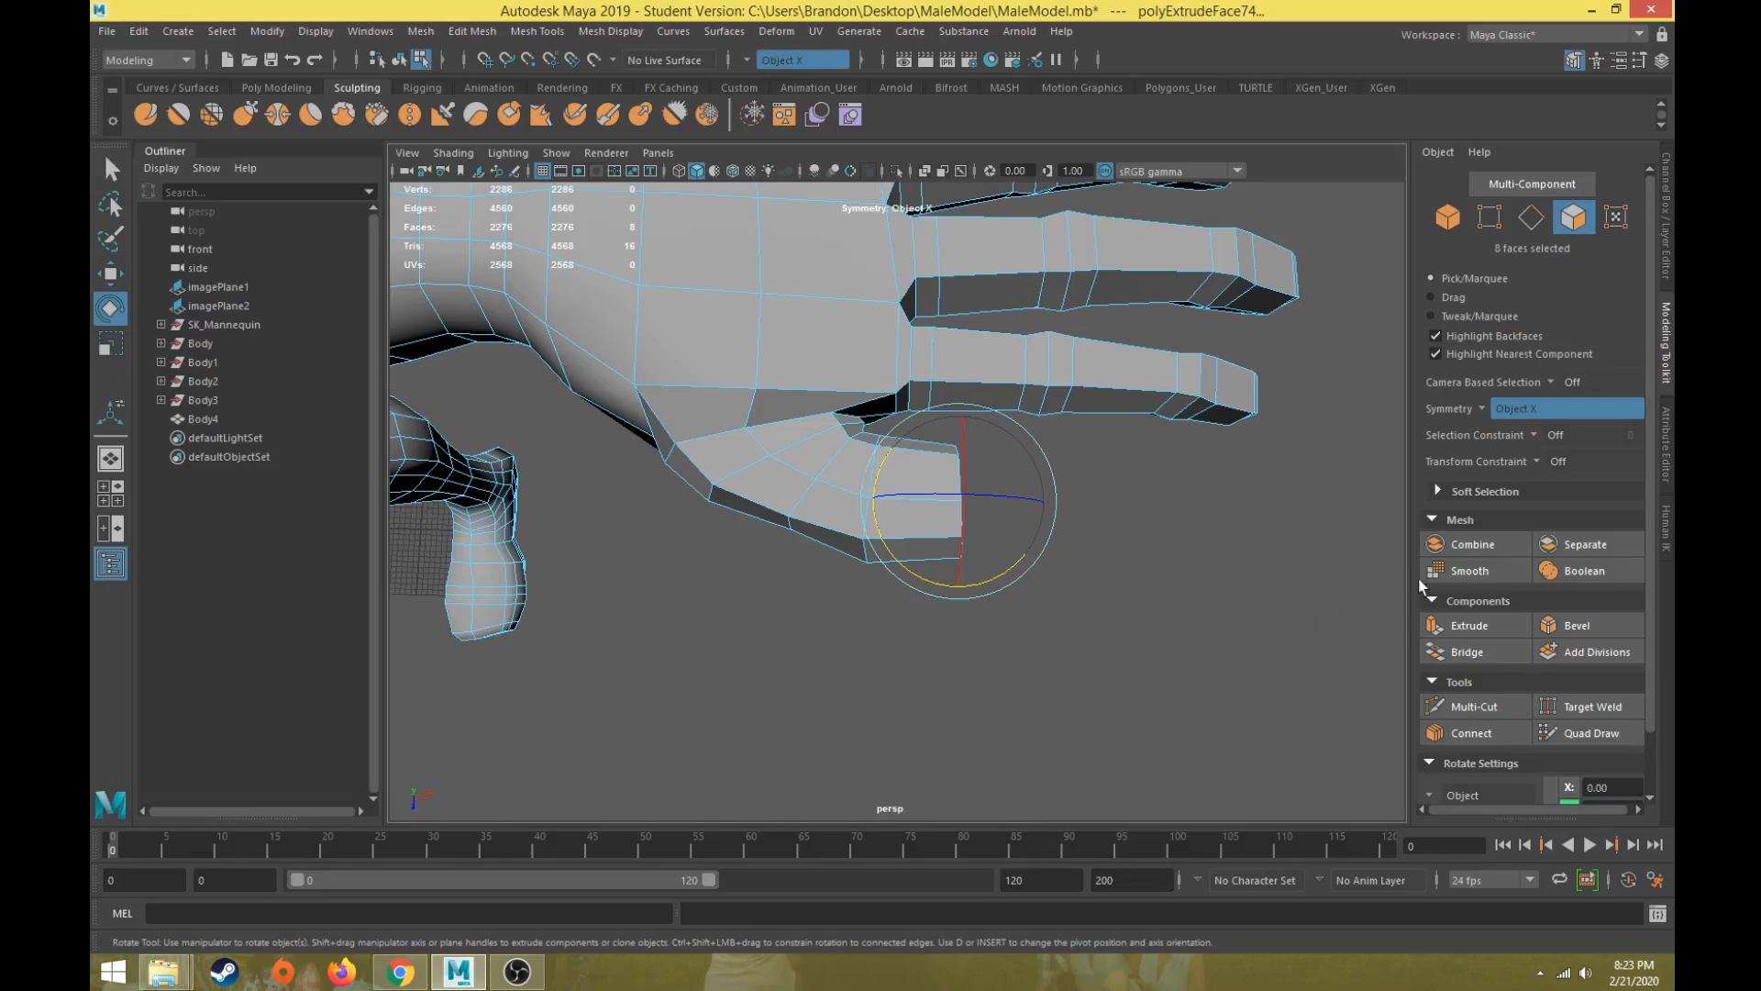
# Step: Extrude a short section from the thumb's end faces for the knuckle and scale its end
pyautogui.click(1469, 624)
pyautogui.press('w')
pyautogui.keyDown('alt'); pyautogui.moveTo(954, 587); pyautogui.dragTo(719, 380); pyautogui.keyUp('alt')
pyautogui.press('r')
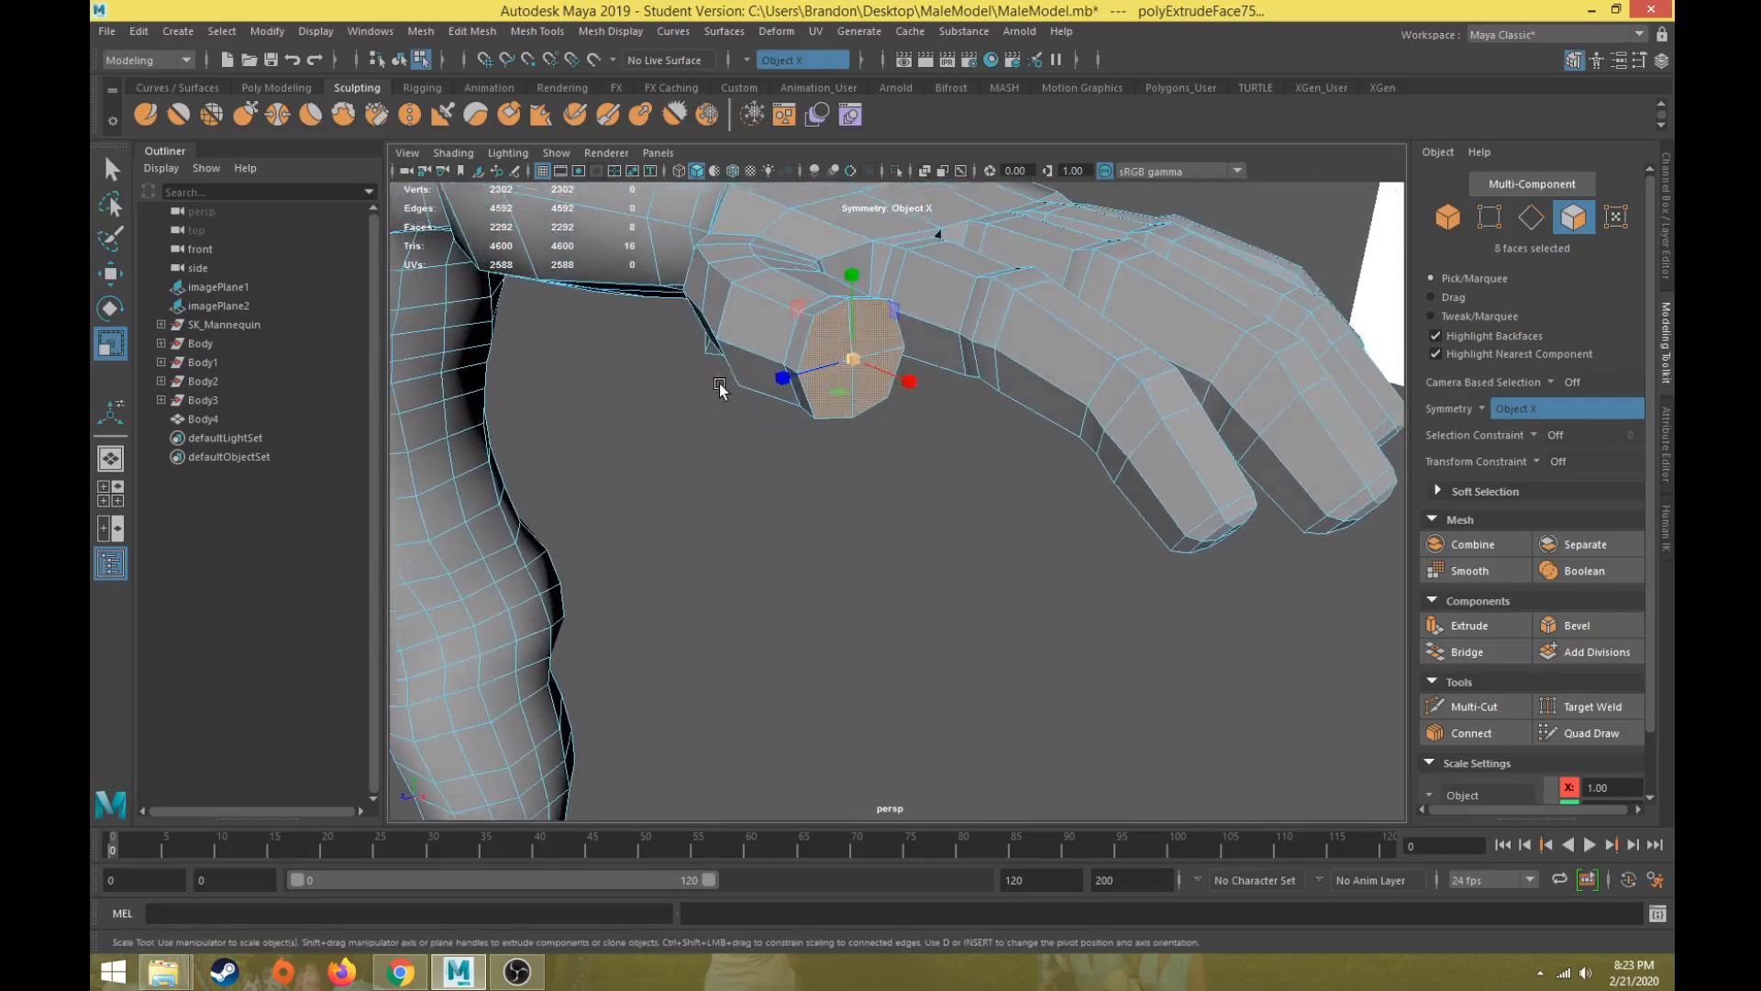
pyautogui.moveTo(856, 283); pyautogui.dragTo(1123, 518)
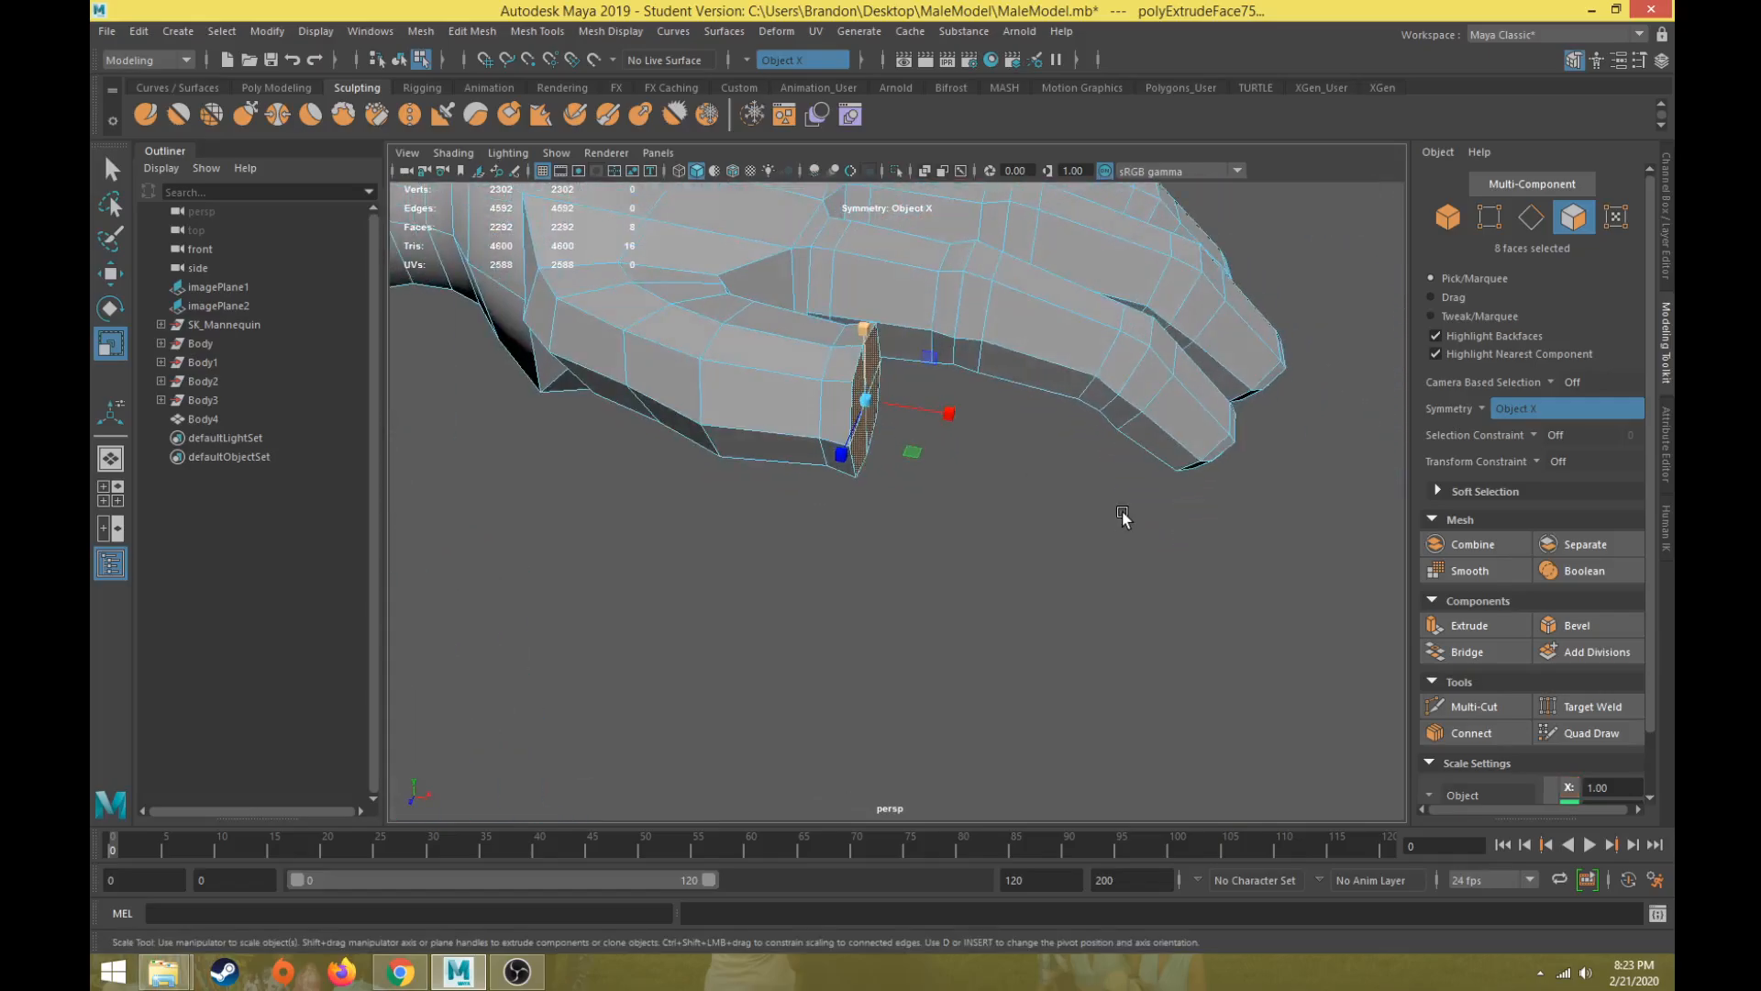
# Step: Extrude a second short knuckle section from the thumb's end, moving it forward and adjusting its scale
pyautogui.keyDown('alt'); pyautogui.moveTo(892, 513); pyautogui.dragTo(796, 461); pyautogui.keyUp('alt')
pyautogui.press('w')
pyautogui.moveTo(912, 382); pyautogui.dragTo(1319, 565)
pyautogui.press('r')
pyautogui.press('w')
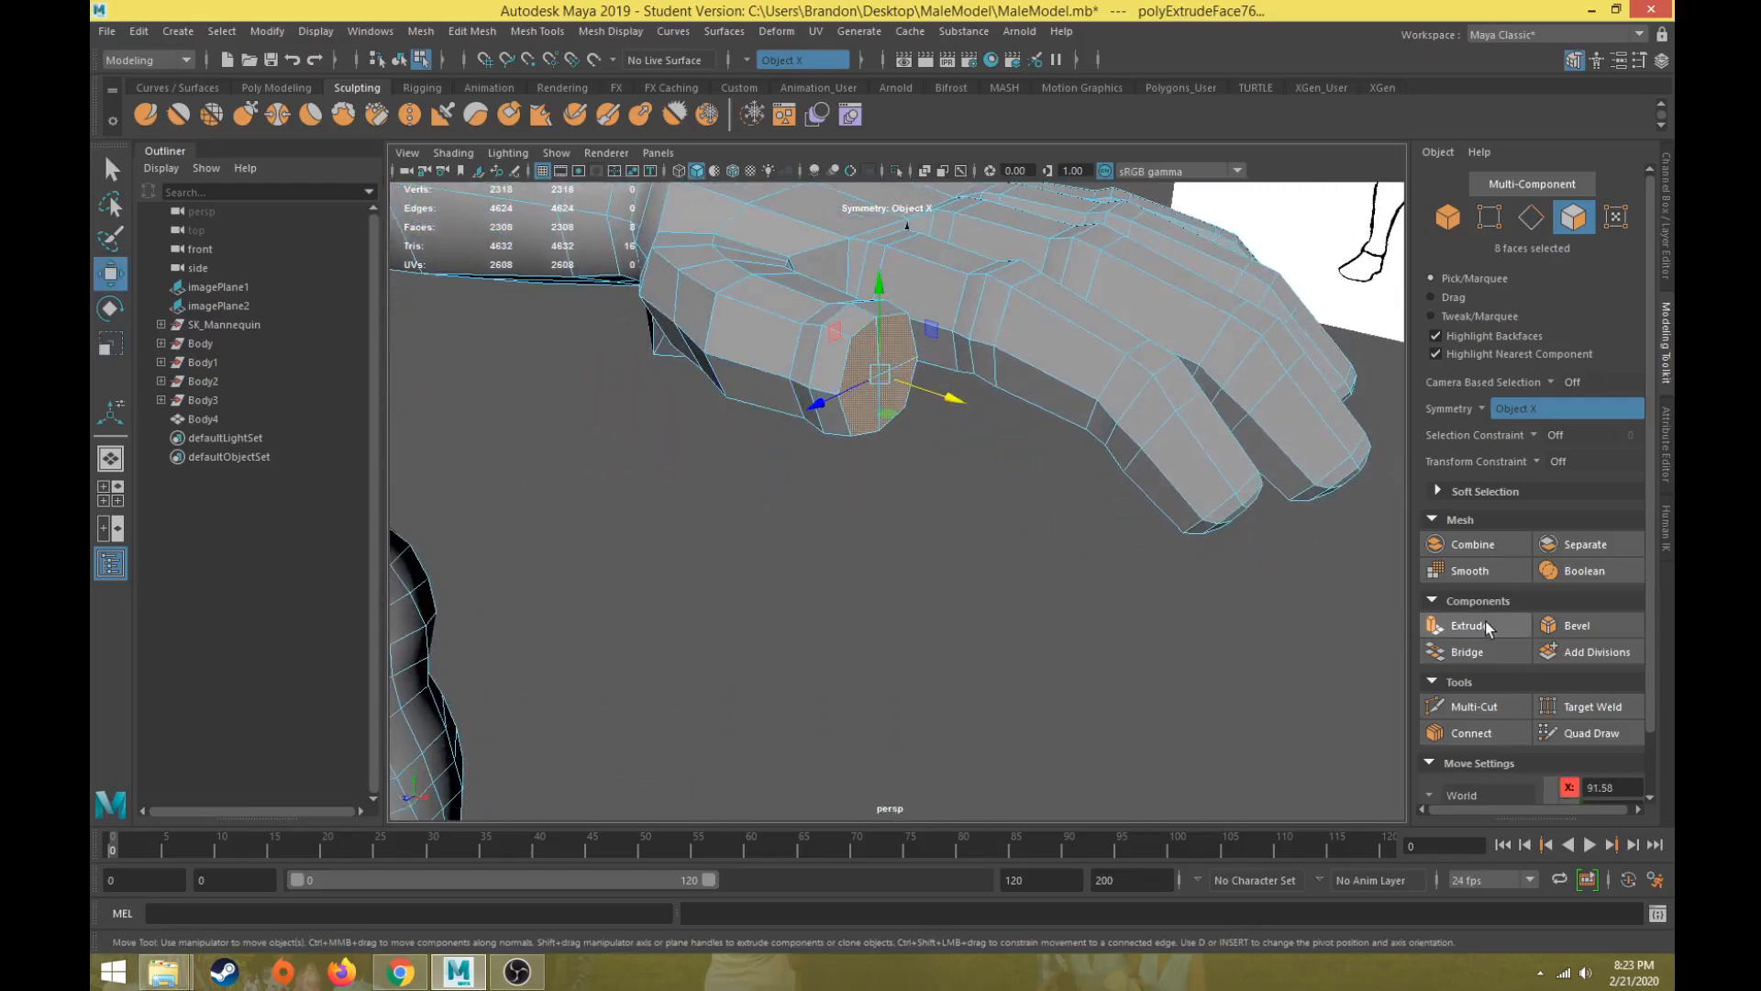
# Step: Extrude a longer final segment beyond the thumb knuckle and scale its end to taper it
pyautogui.click(1467, 626)
pyautogui.keyDown('alt'); pyautogui.moveTo(858, 491); pyautogui.dragTo(890, 495); pyautogui.keyUp('alt')
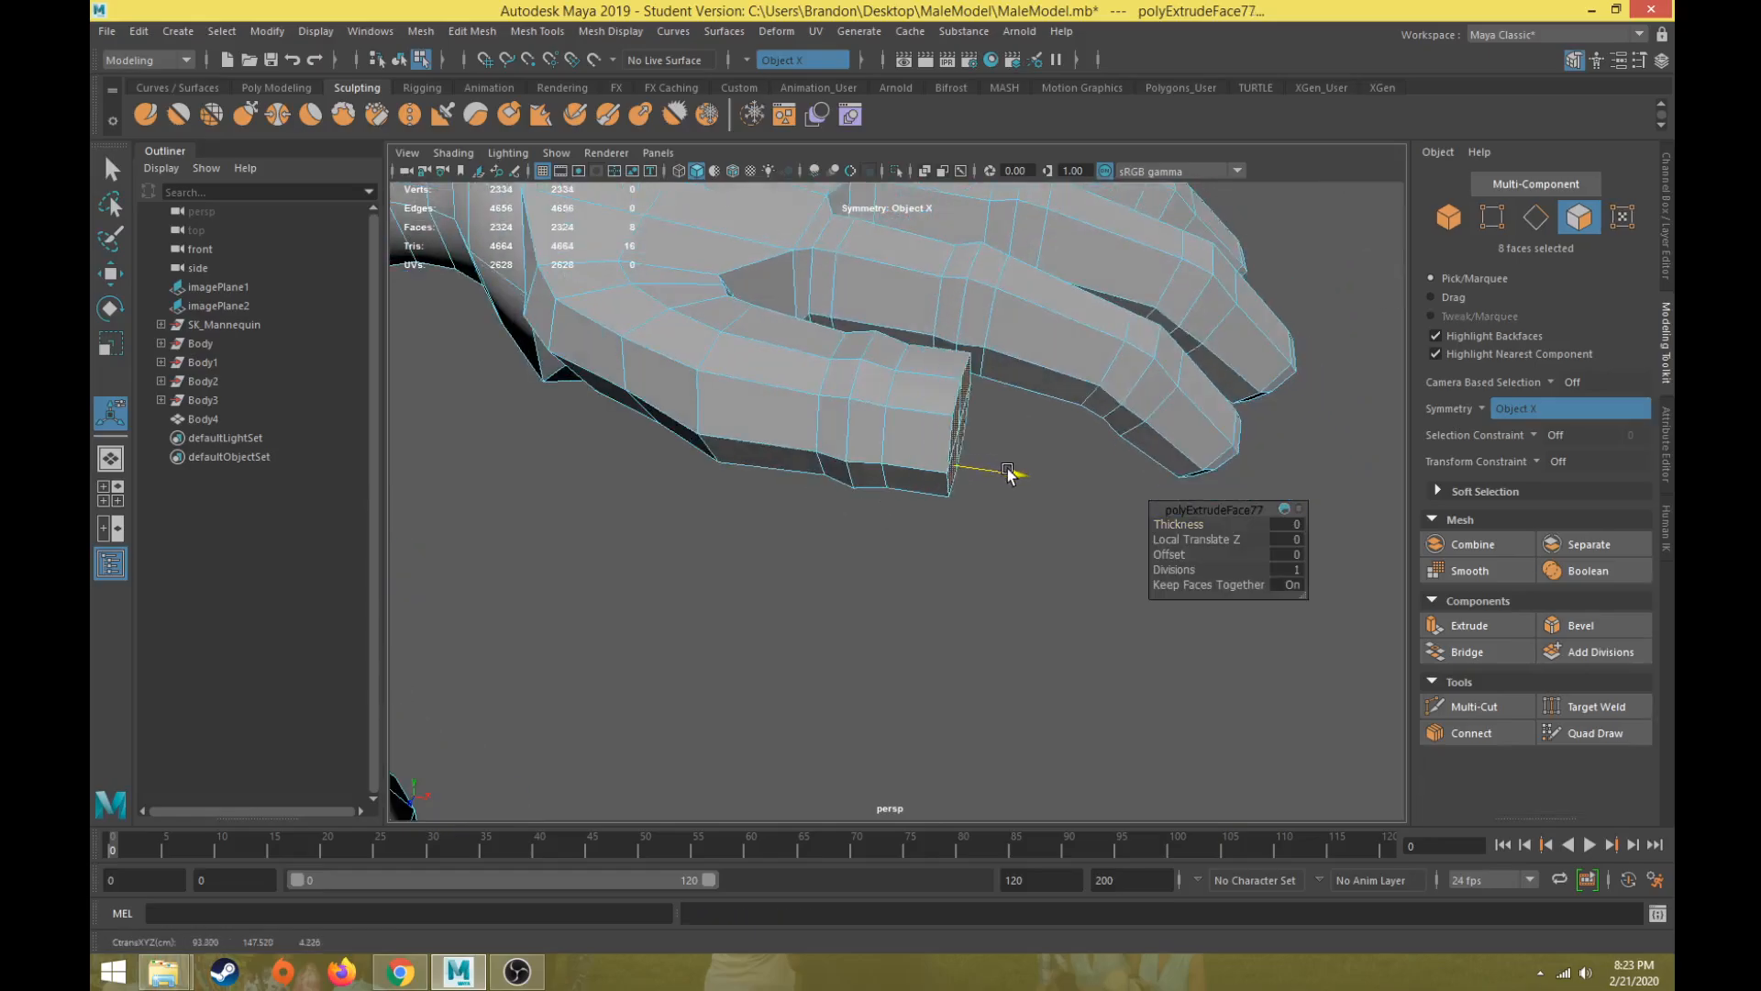
pyautogui.press('r')
pyautogui.keyDown('alt'); pyautogui.moveTo(1010, 480); pyautogui.dragTo(938, 582); pyautogui.keyUp('alt')
pyautogui.press('w')
pyautogui.press('r')
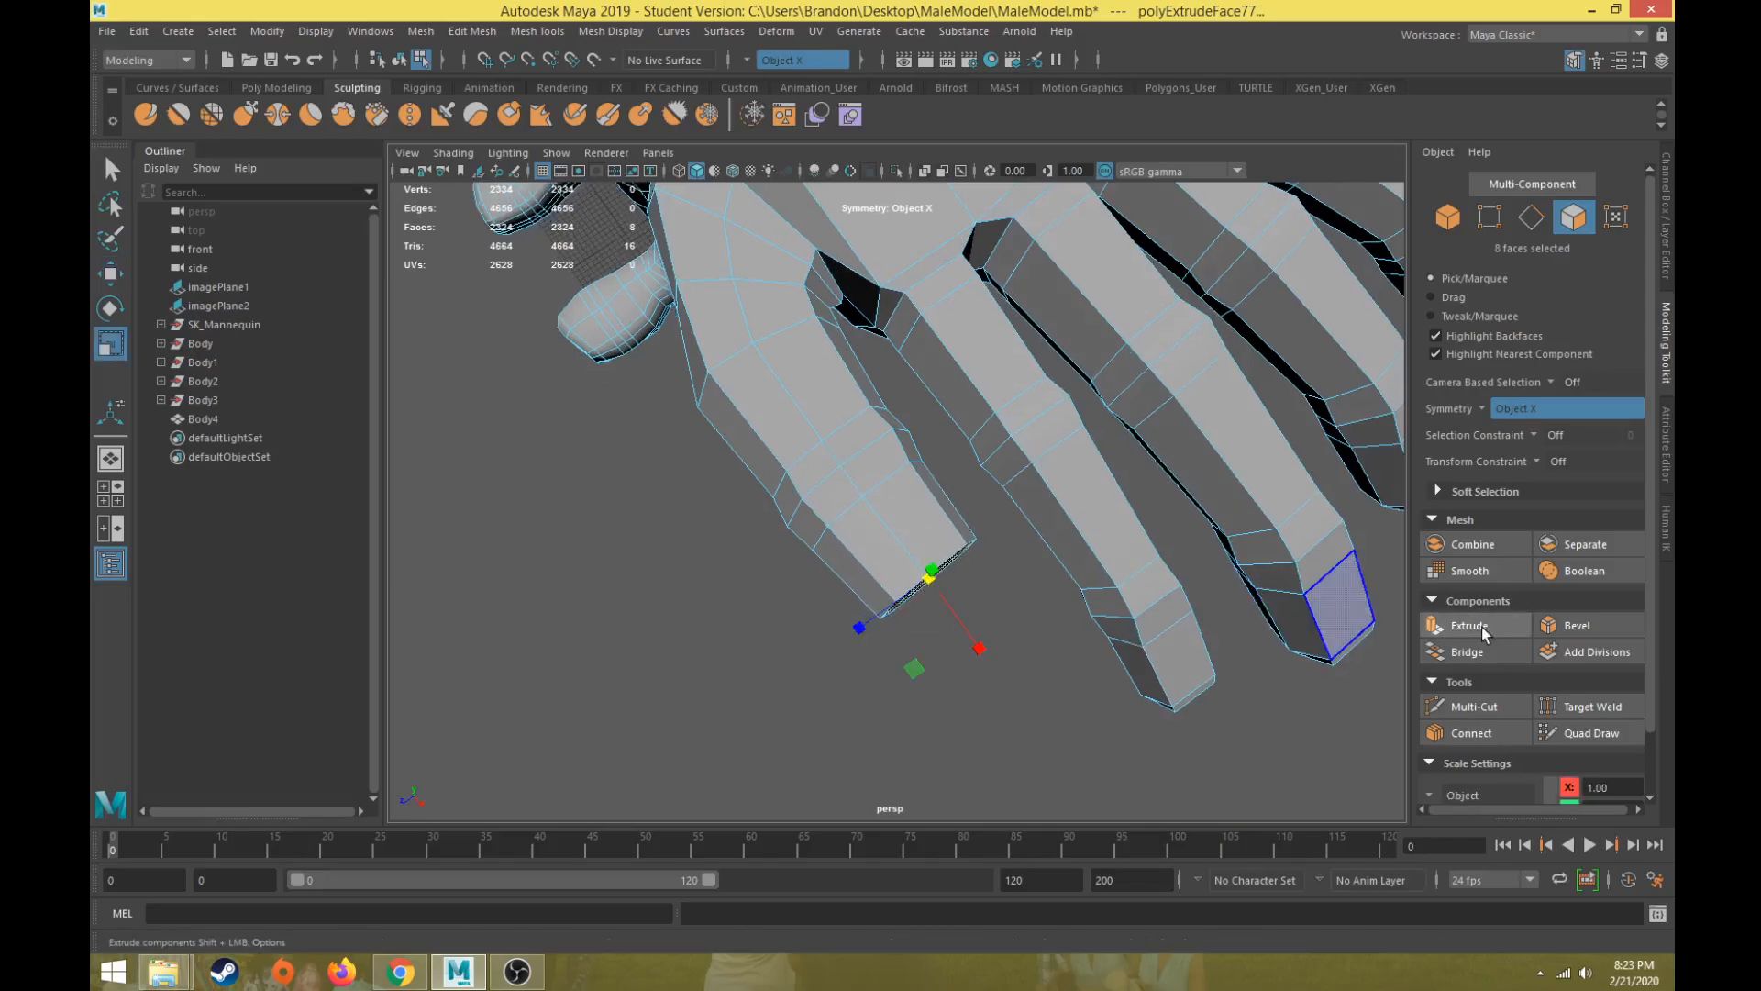
# Step: Extrude the thumb's end faces twice in short steps, scaling them down and repositioning them to round off the tip
pyautogui.click(1470, 625)
pyautogui.keyDown('alt'); pyautogui.moveTo(786, 621); pyautogui.dragTo(922, 438); pyautogui.keyUp('alt')
pyautogui.press('r')
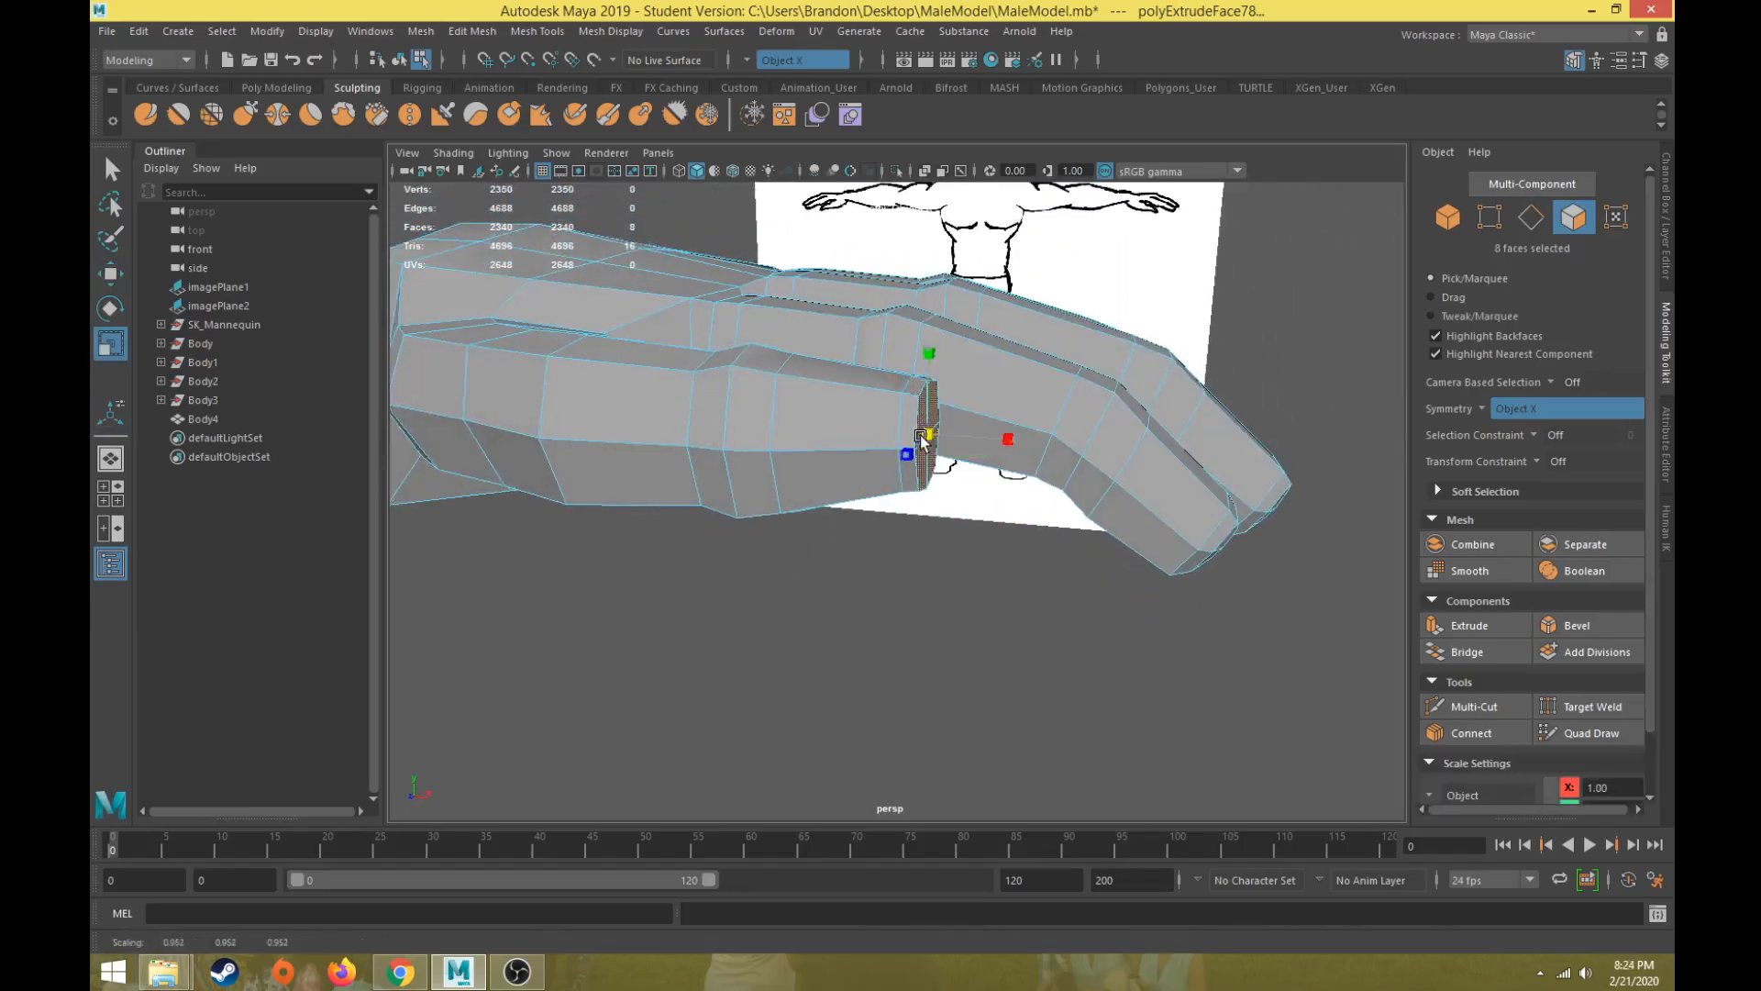
pyautogui.press('w')
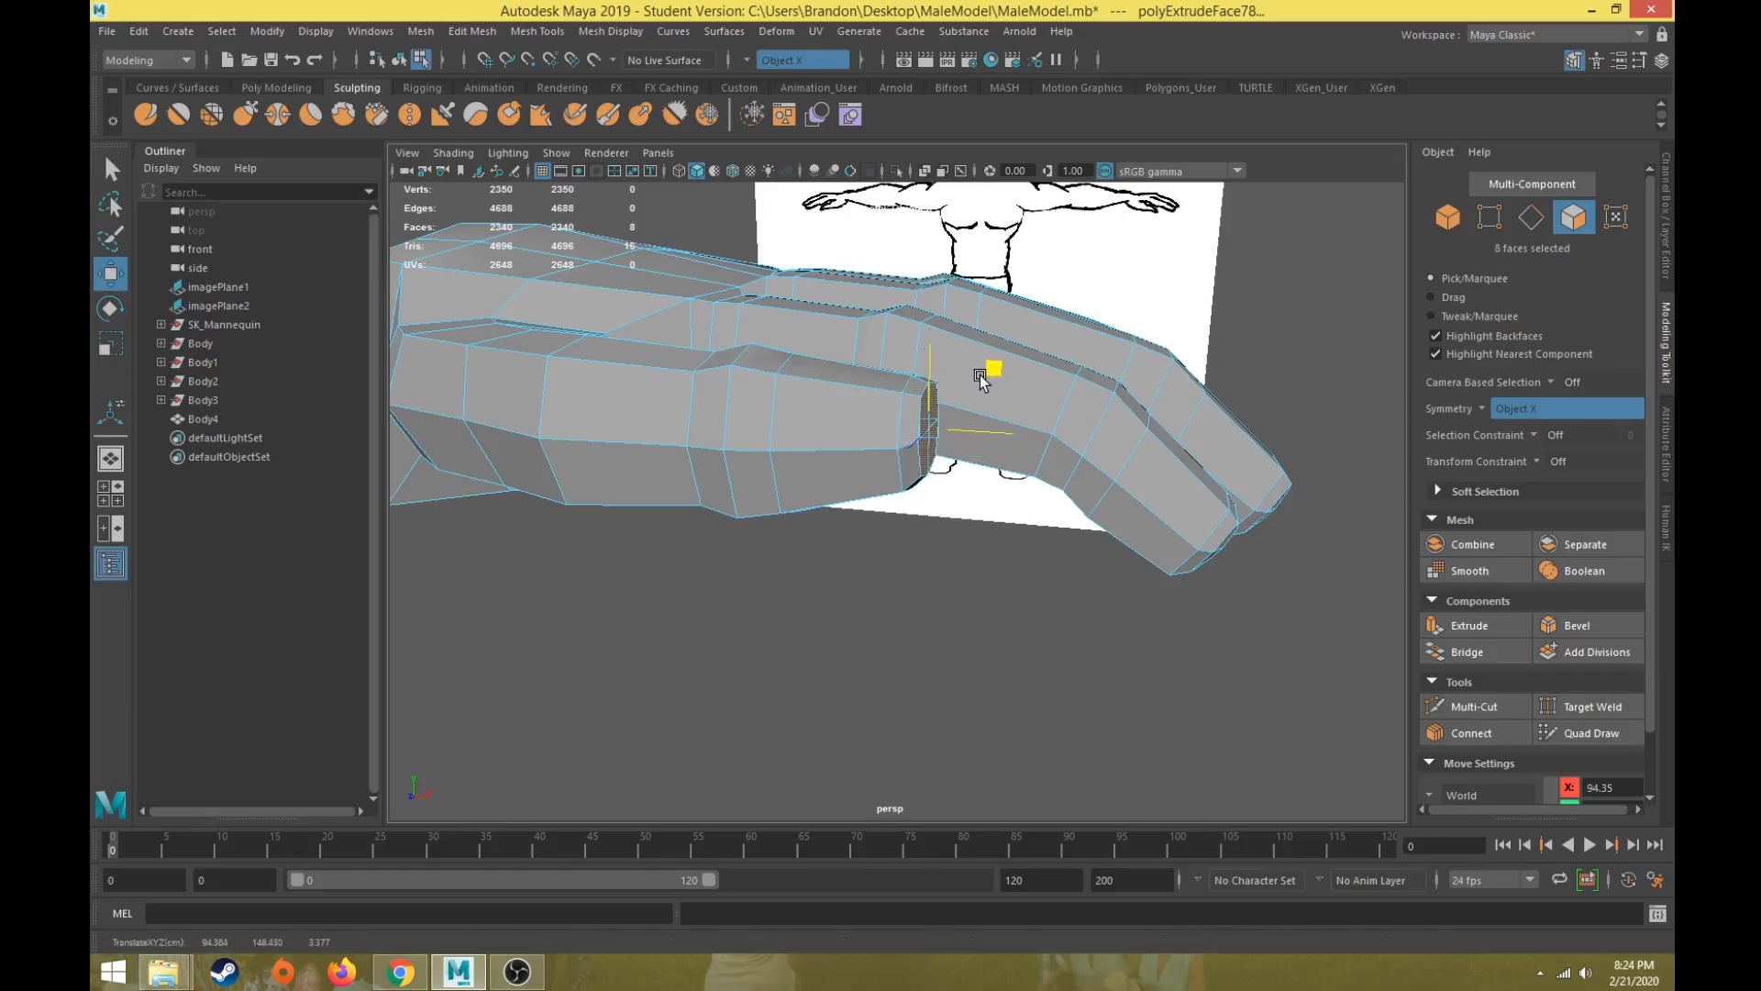
pyautogui.click(1441, 627)
pyautogui.press('r')
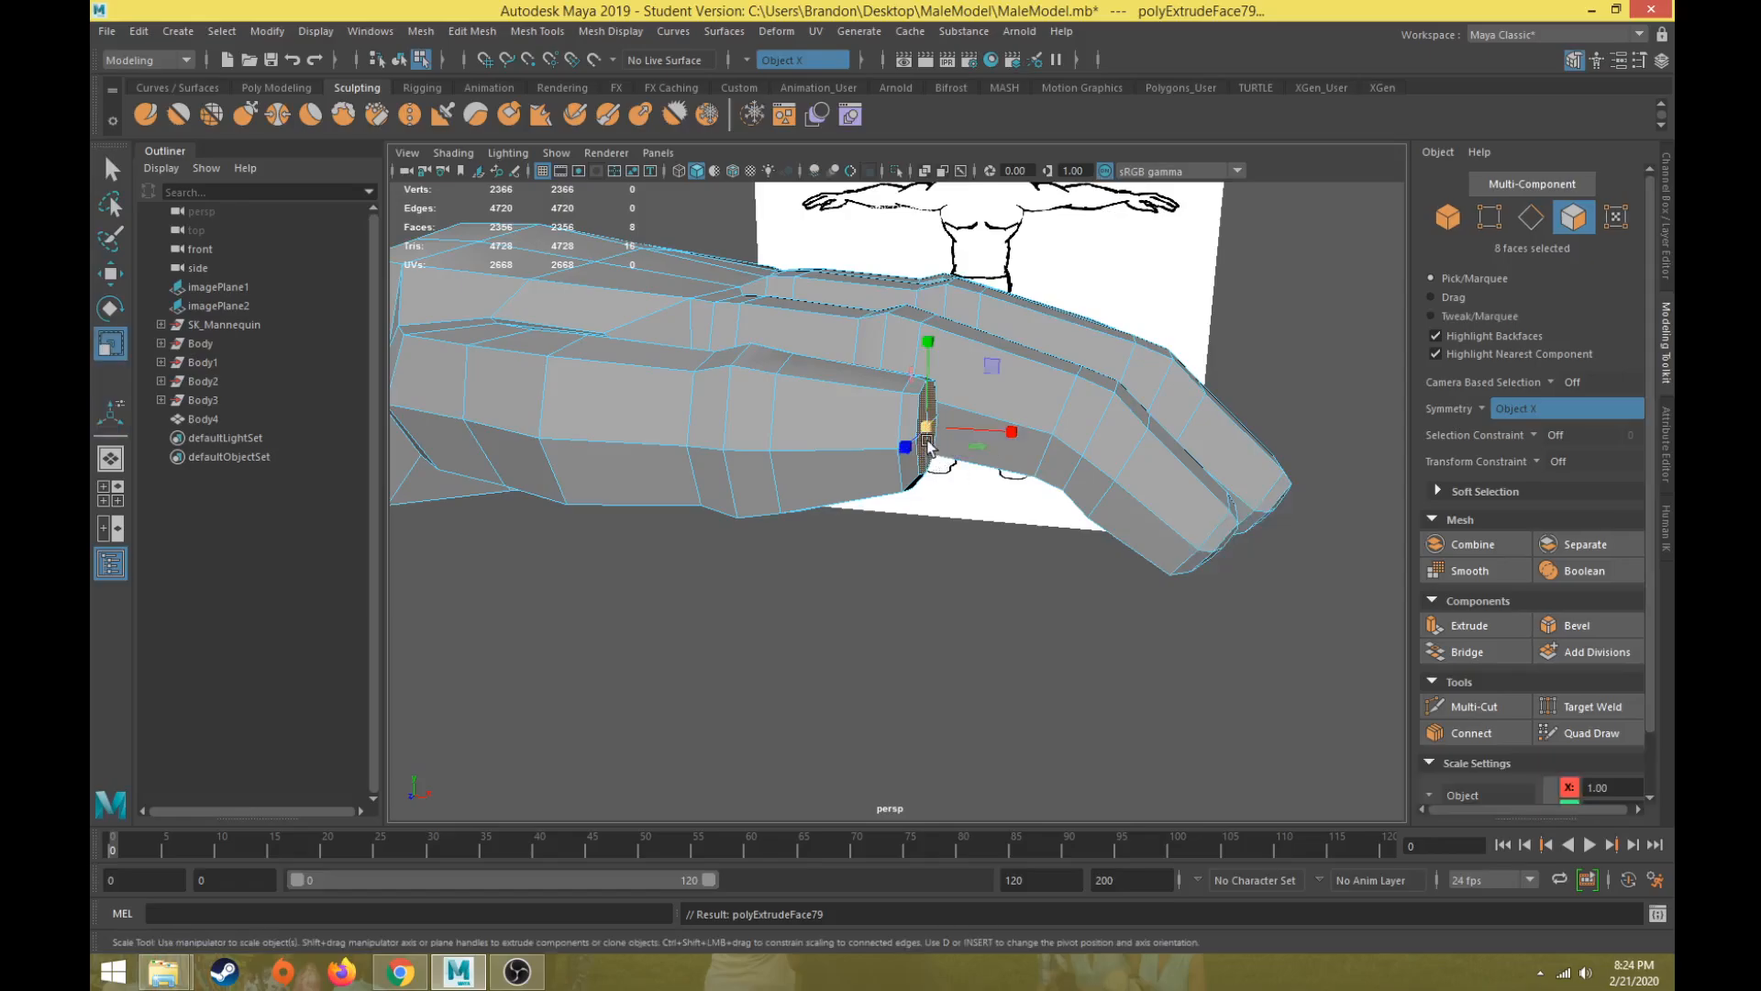
pyautogui.moveTo(927, 439); pyautogui.dragTo(923, 436)
pyautogui.press('w')
# Step: Select the edges on the outer side of the thumb's last segment and scale them to refine its shape
pyautogui.press('f')
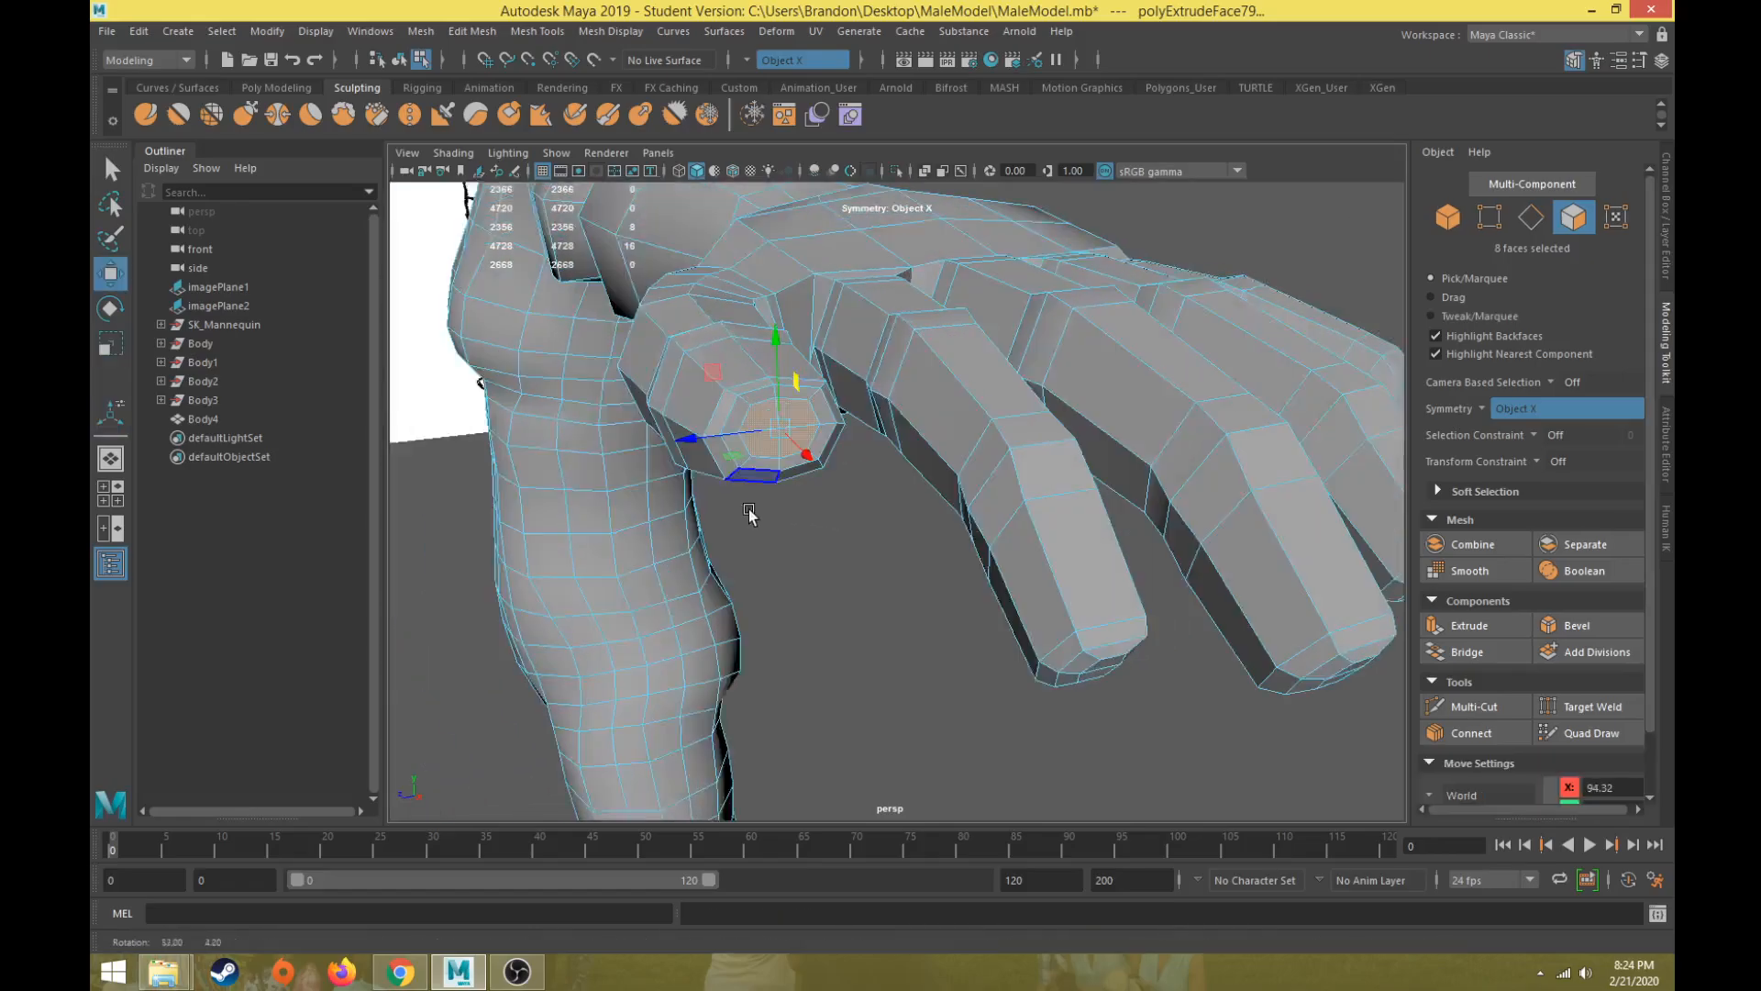
pyautogui.keyDown('alt'); pyautogui.moveTo(783, 401); pyautogui.dragTo(776, 544); pyautogui.keyUp('alt')
pyautogui.moveTo(784, 468); pyautogui.dragTo(760, 471, button='right')
pyautogui.click(773, 476)
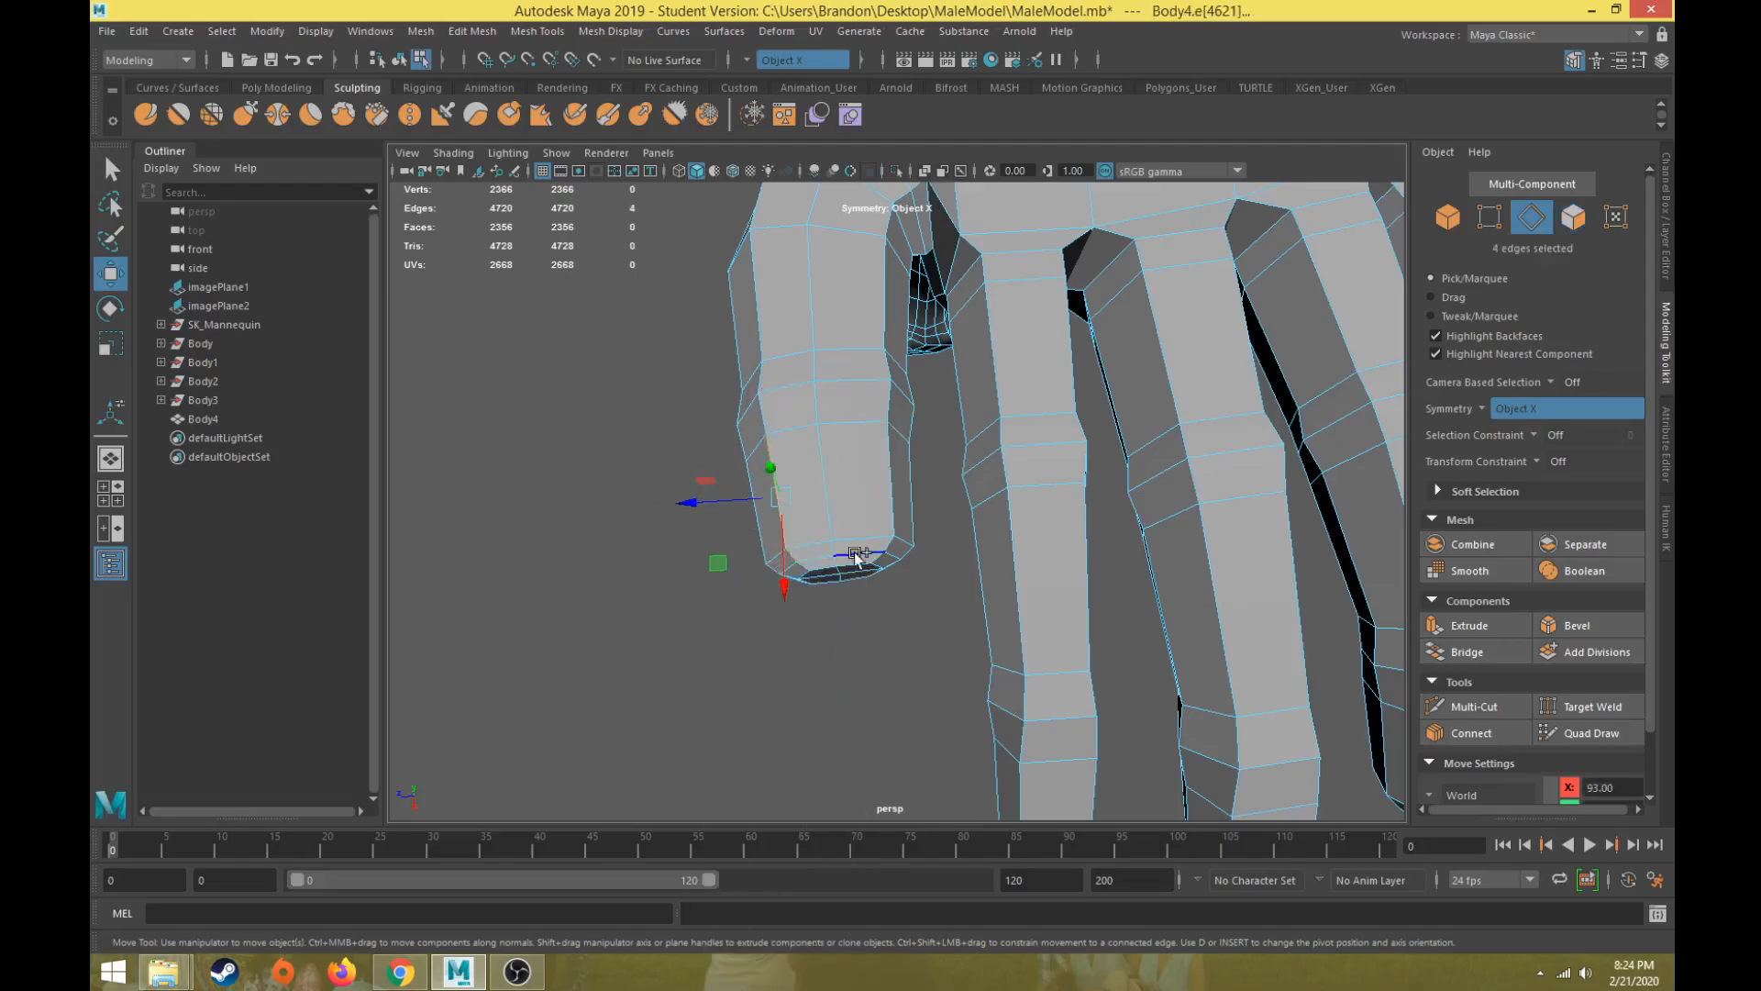
pyautogui.press('r')
pyautogui.moveTo(748, 497)
pyautogui.mouseDown()
pyautogui.moveTo(935, 476)
pyautogui.moveTo(814, 465)
pyautogui.moveTo(791, 487)
pyautogui.moveTo(807, 503)
pyautogui.moveTo(789, 504)
pyautogui.moveTo(969, 496)
pyautogui.moveTo(798, 504)
pyautogui.moveTo(770, 449)
pyautogui.moveTo(761, 507)
pyautogui.mouseUp()
# Step: Select the vertices of the thumb's outer segments and grow the selection one ring toward the hand
pyautogui.moveTo(760, 505); pyautogui.dragTo(688, 457, button='right')
pyautogui.keyDown('alt'); pyautogui.moveTo(692, 460); pyautogui.dragTo(759, 715); pyautogui.keyUp('alt')
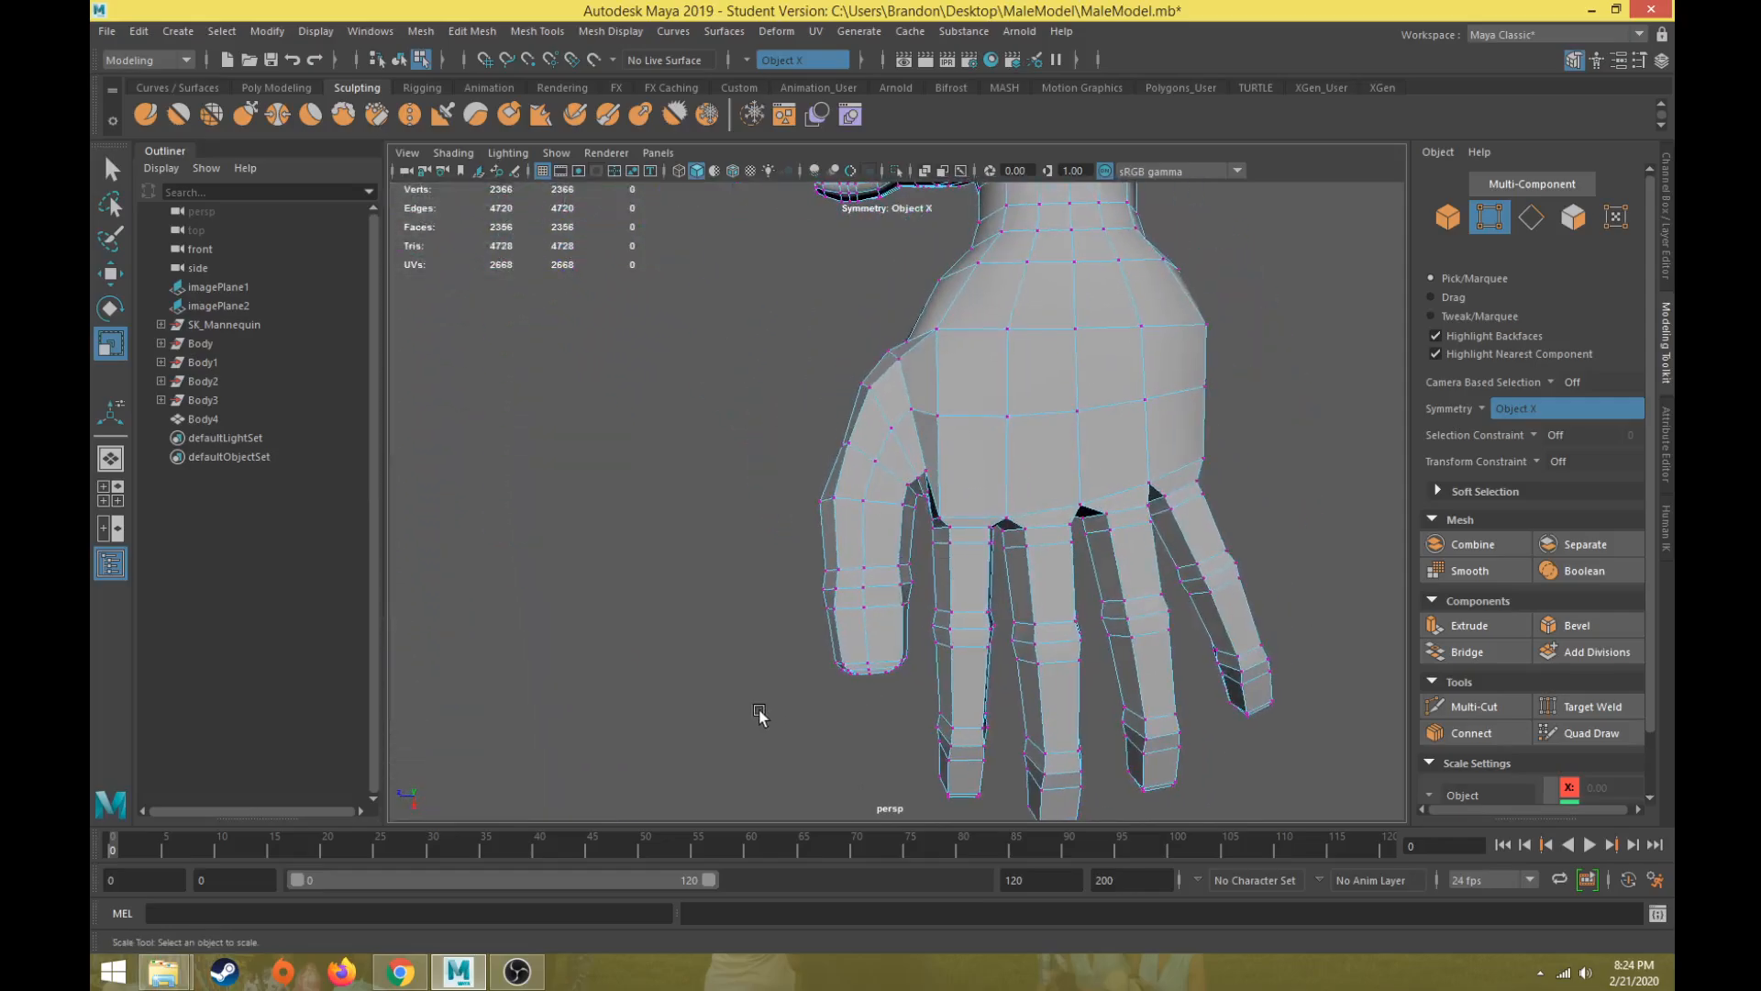
pyautogui.moveTo(919, 556); pyautogui.dragTo(919, 555)
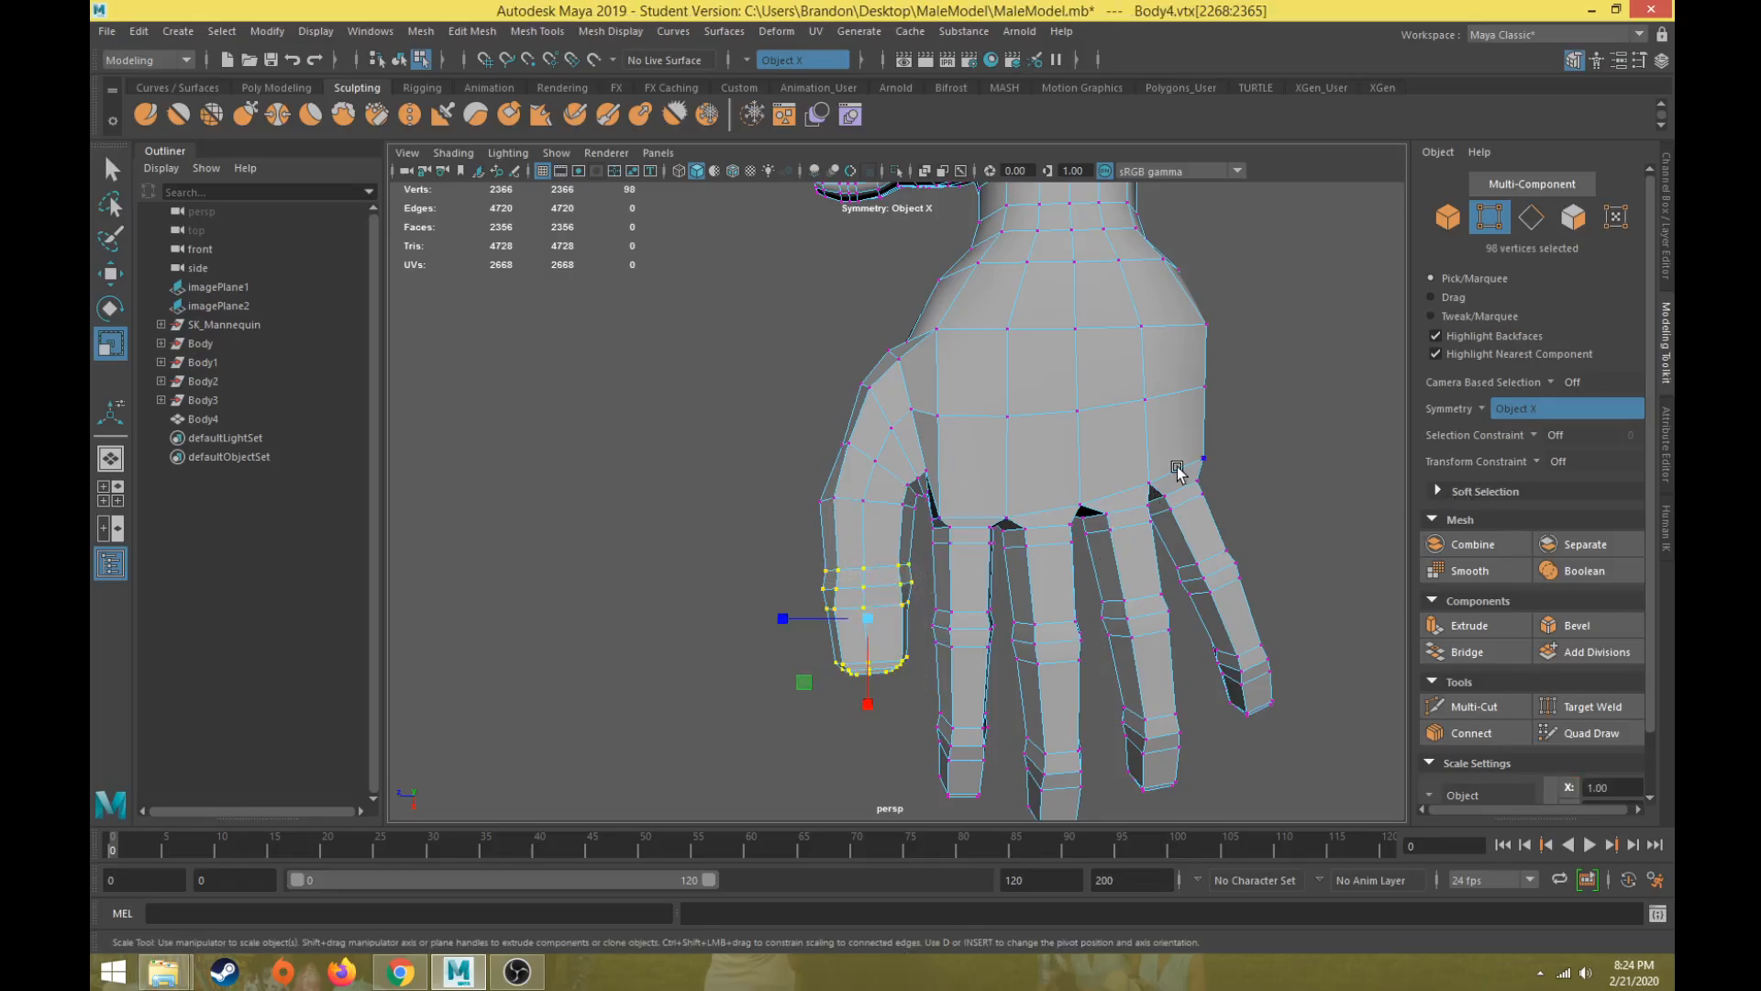
pyautogui.hotkey('shift', '.')
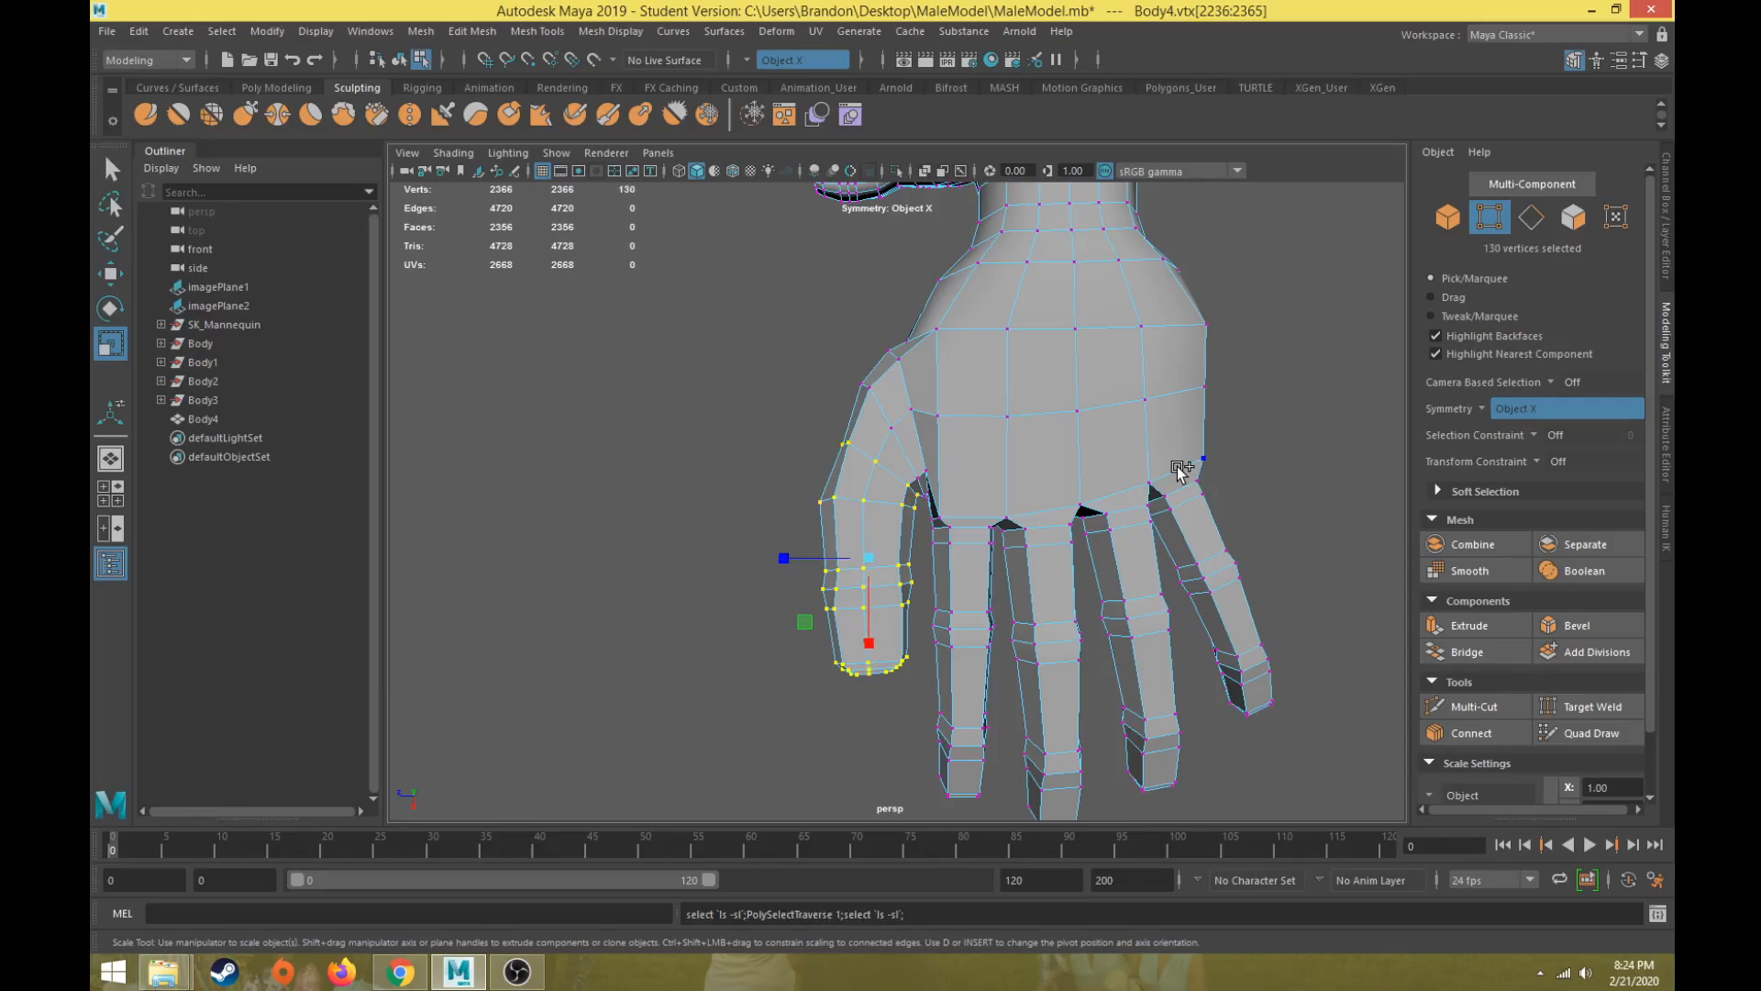
# Step: Turn on soft selection and set its falloff radius to 3
pyautogui.click(1439, 493)
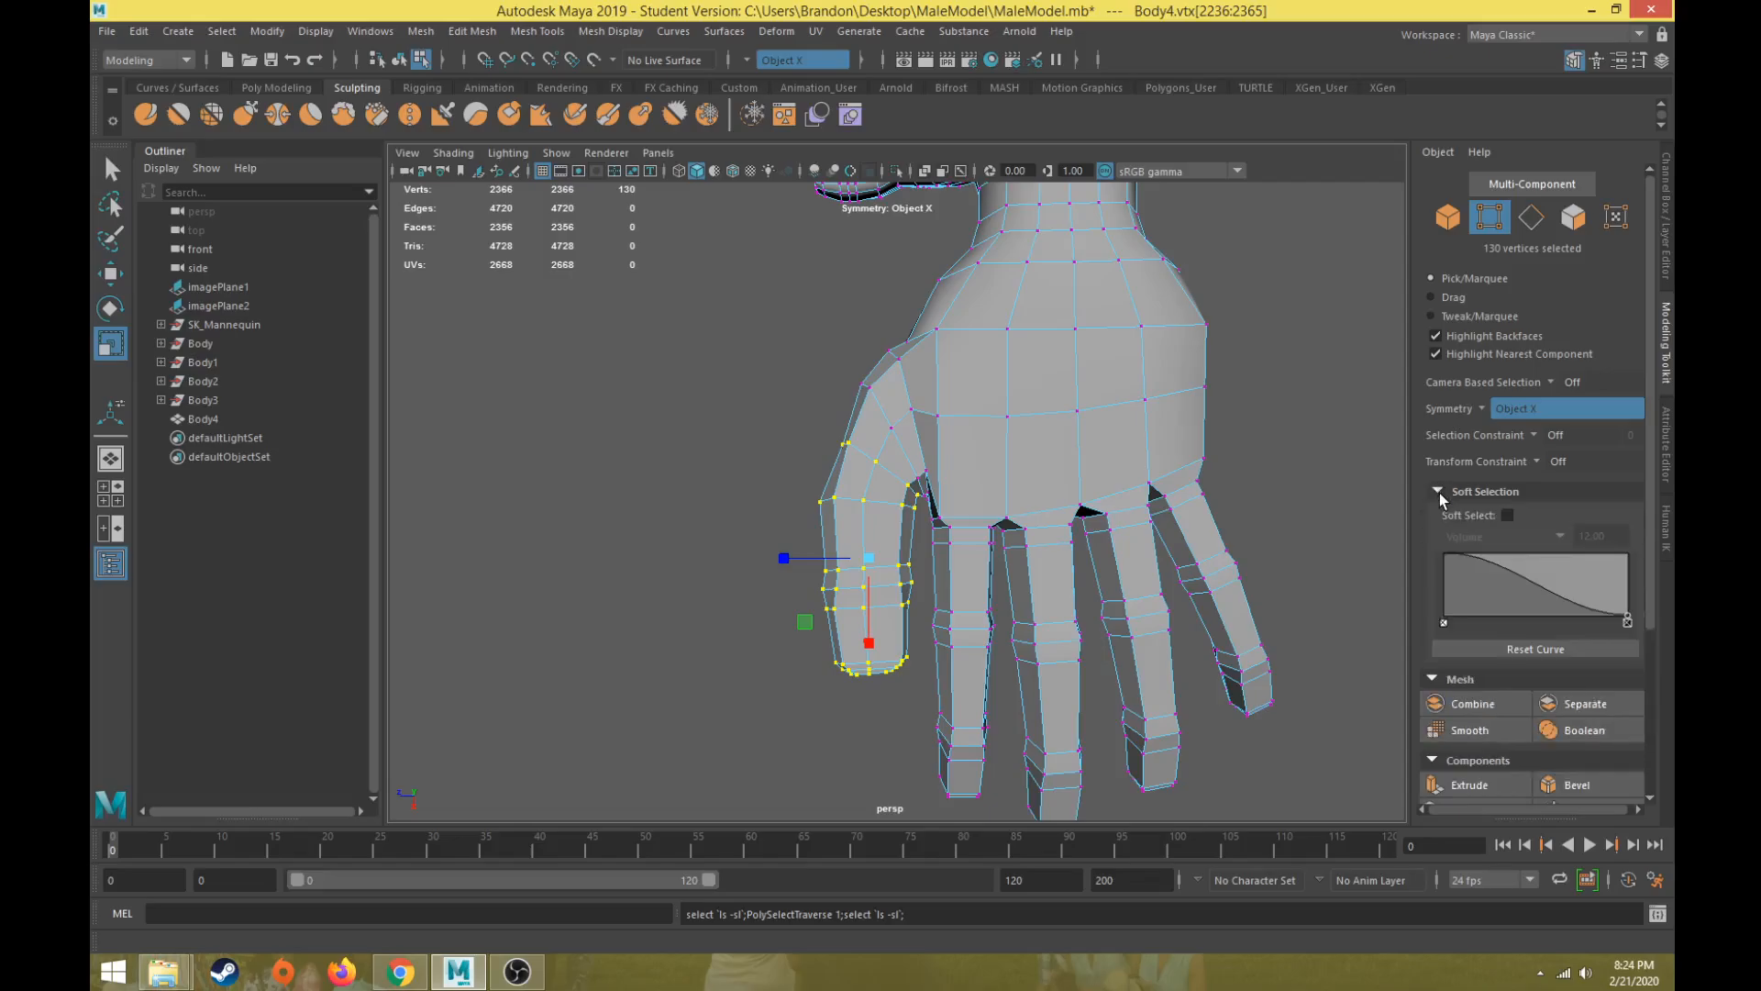
pyautogui.click(1507, 516)
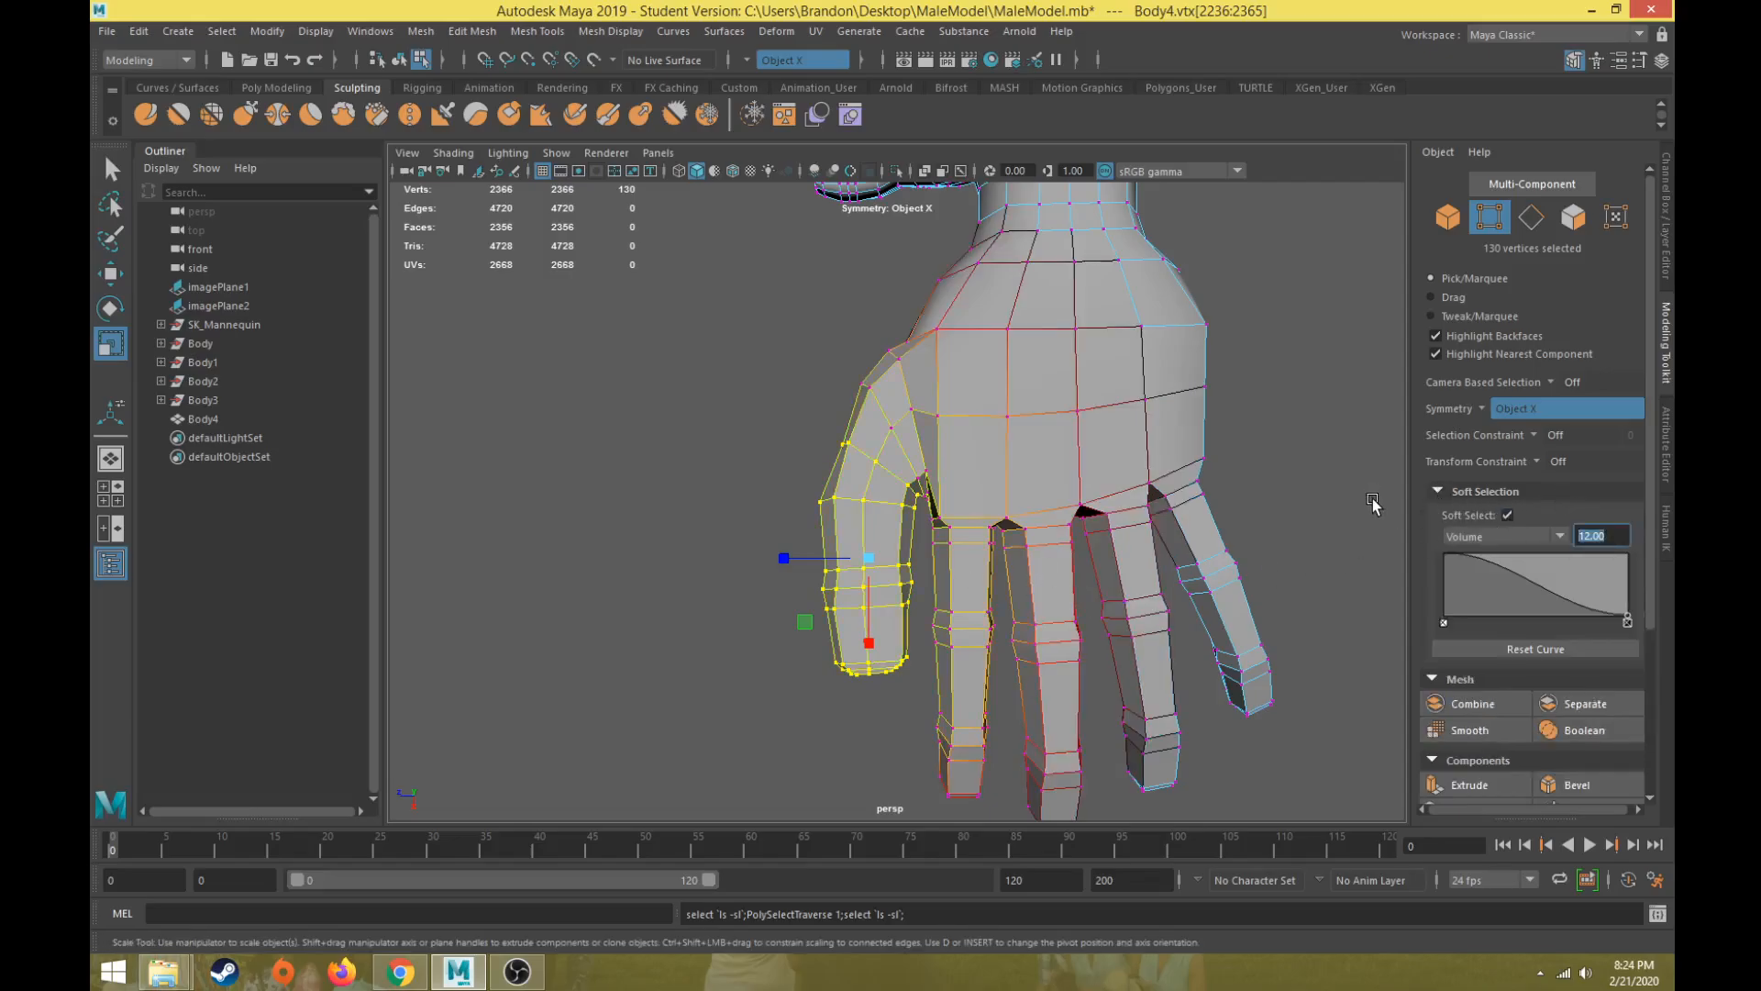
pyautogui.write('5')
pyautogui.press('Return')
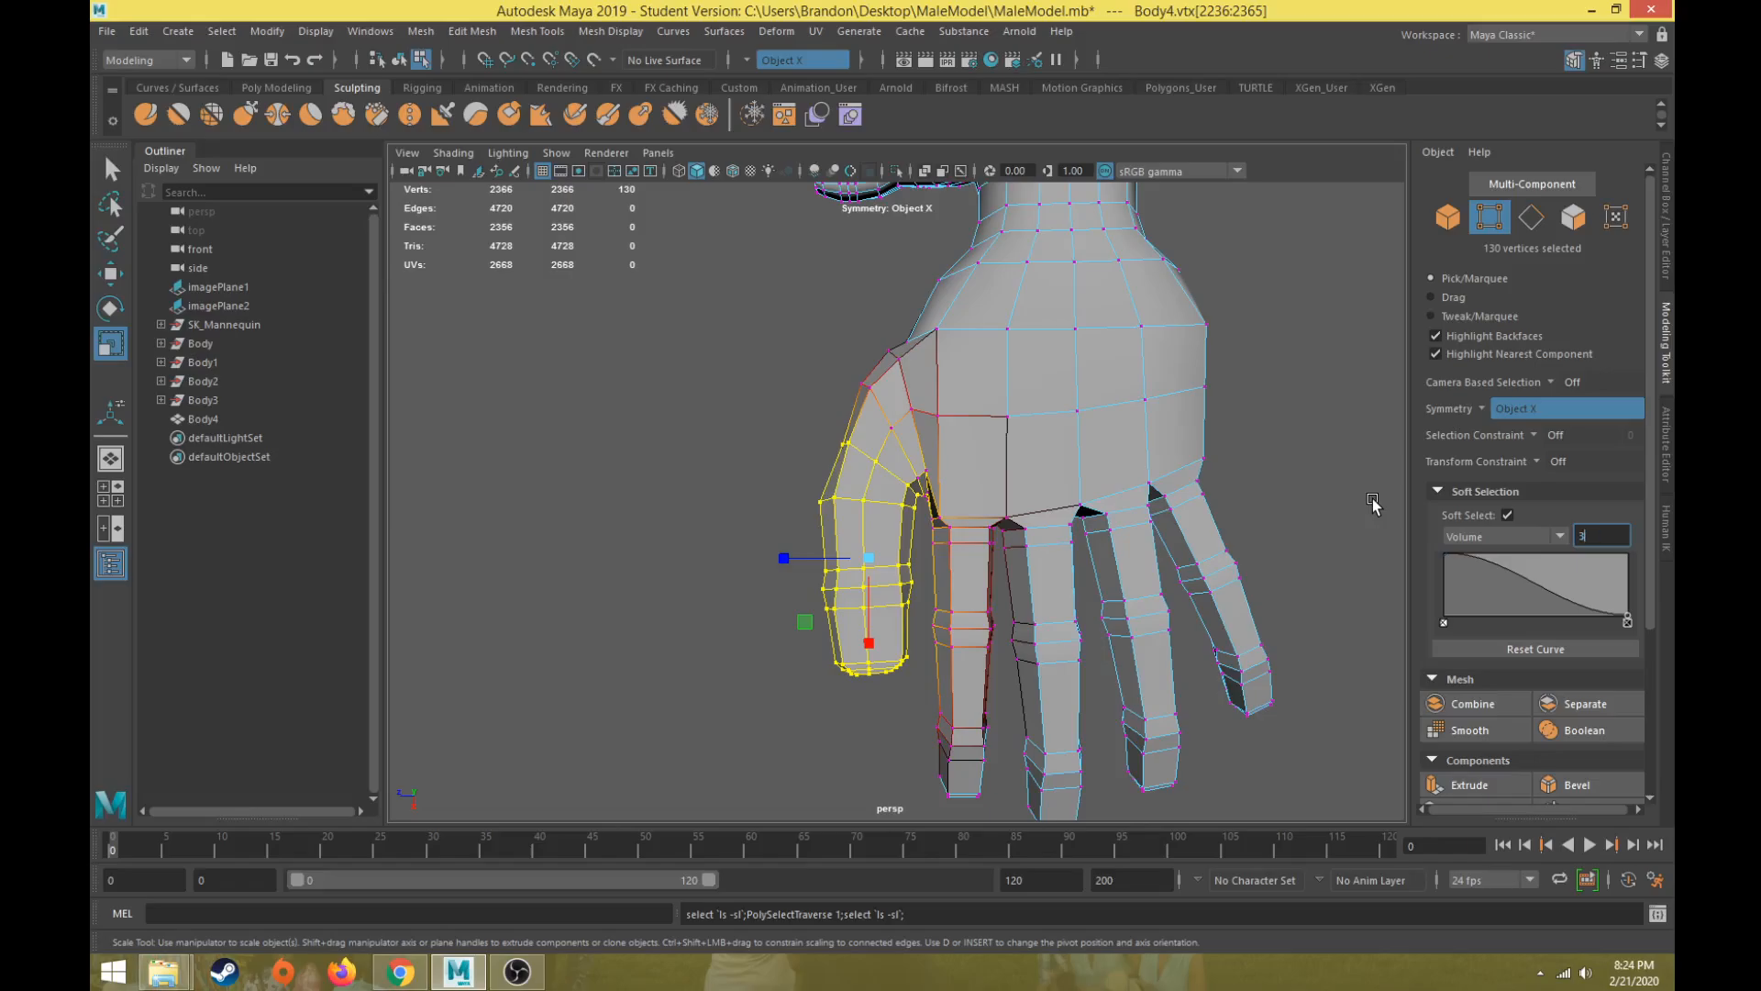
pyautogui.write('3')
pyautogui.press('Return')
# Step: Add the vertices around the thumb's base, where it joins the side of the hand, to the selection
pyautogui.keyDown('alt'); pyautogui.moveTo(815, 505); pyautogui.dragTo(918, 575); pyautogui.keyUp('alt')
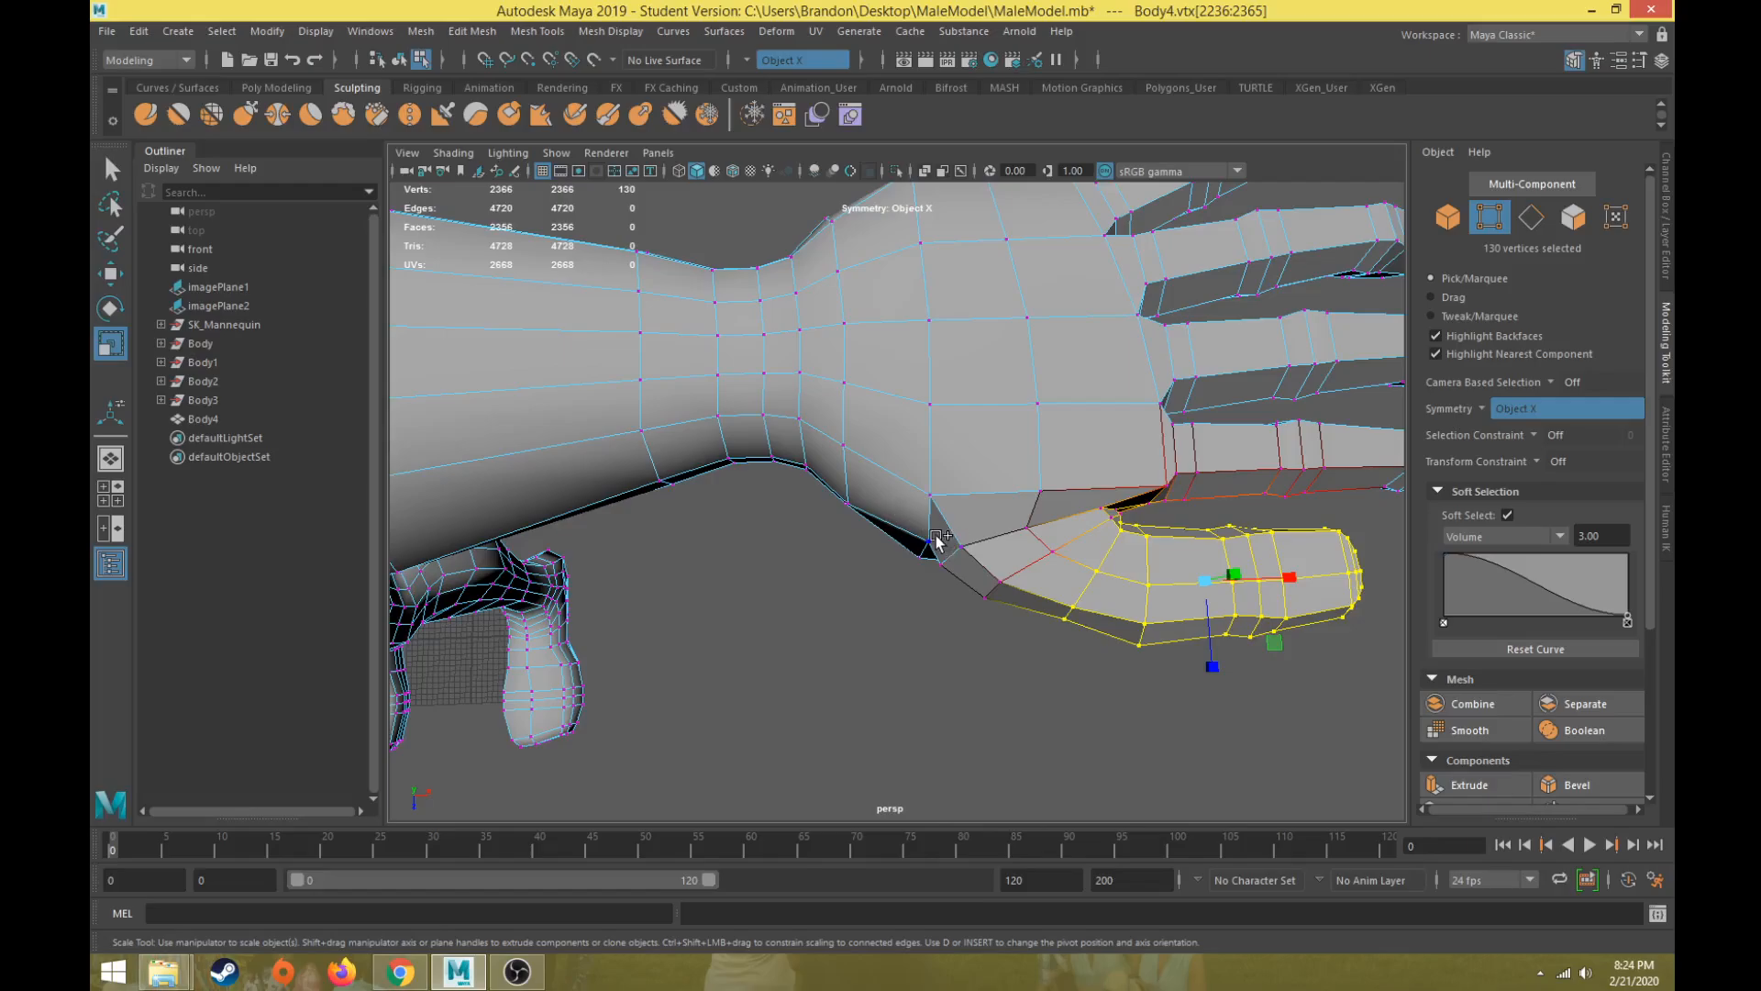
pyautogui.keyDown('shift'); pyautogui.moveTo(1010, 625); pyautogui.dragTo(978, 539); pyautogui.keyUp('shift')
pyautogui.keyDown('shift'); pyautogui.click(1061, 450); pyautogui.keyUp('shift')
pyautogui.keyDown('alt'); pyautogui.moveTo(1030, 441); pyautogui.dragTo(915, 472); pyautogui.keyUp('alt')
pyautogui.keyDown('shift'); pyautogui.click(933, 504); pyautogui.keyUp('shift')
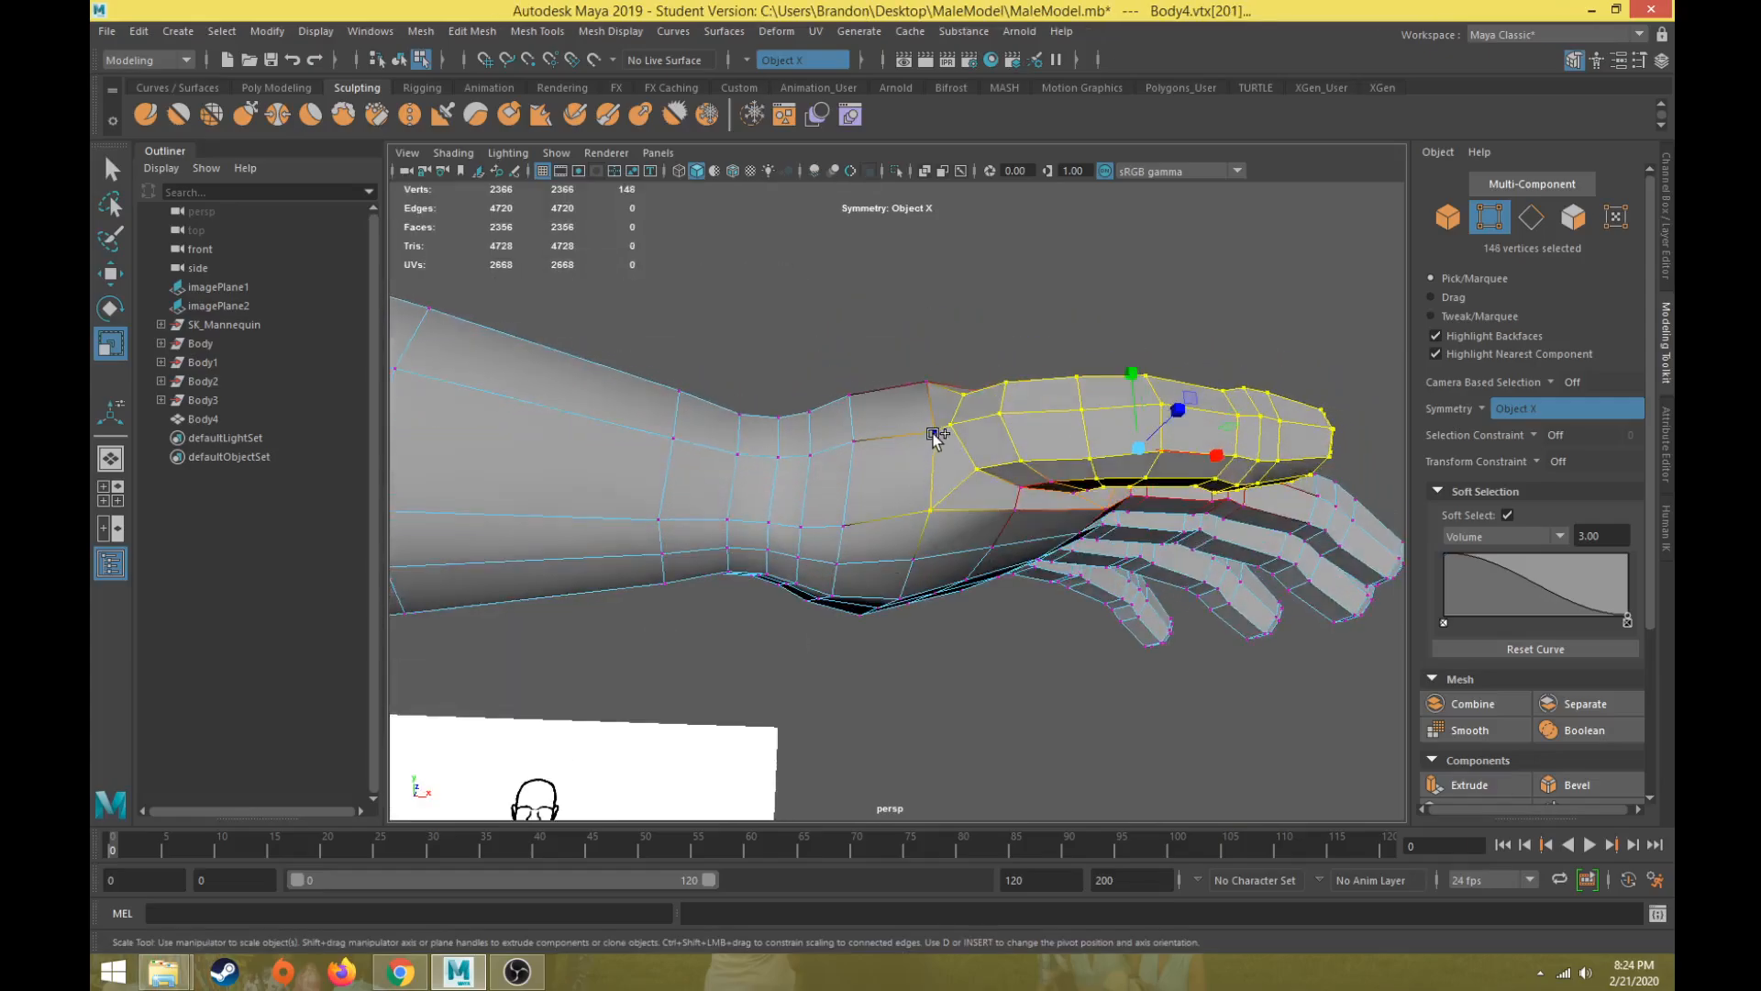
pyautogui.keyDown('shift'); pyautogui.click(929, 380); pyautogui.keyUp('shift')
# Step: Try moving the thumb with soft selection, undo the move and turn soft selection off
pyautogui.keyDown('alt'); pyautogui.moveTo(927, 386); pyautogui.dragTo(966, 563); pyautogui.keyUp('alt')
pyautogui.press('w')
pyautogui.moveTo(1125, 574); pyautogui.dragTo(1095, 566, button='middle')
pyautogui.hotkey('ctrl', 'z')
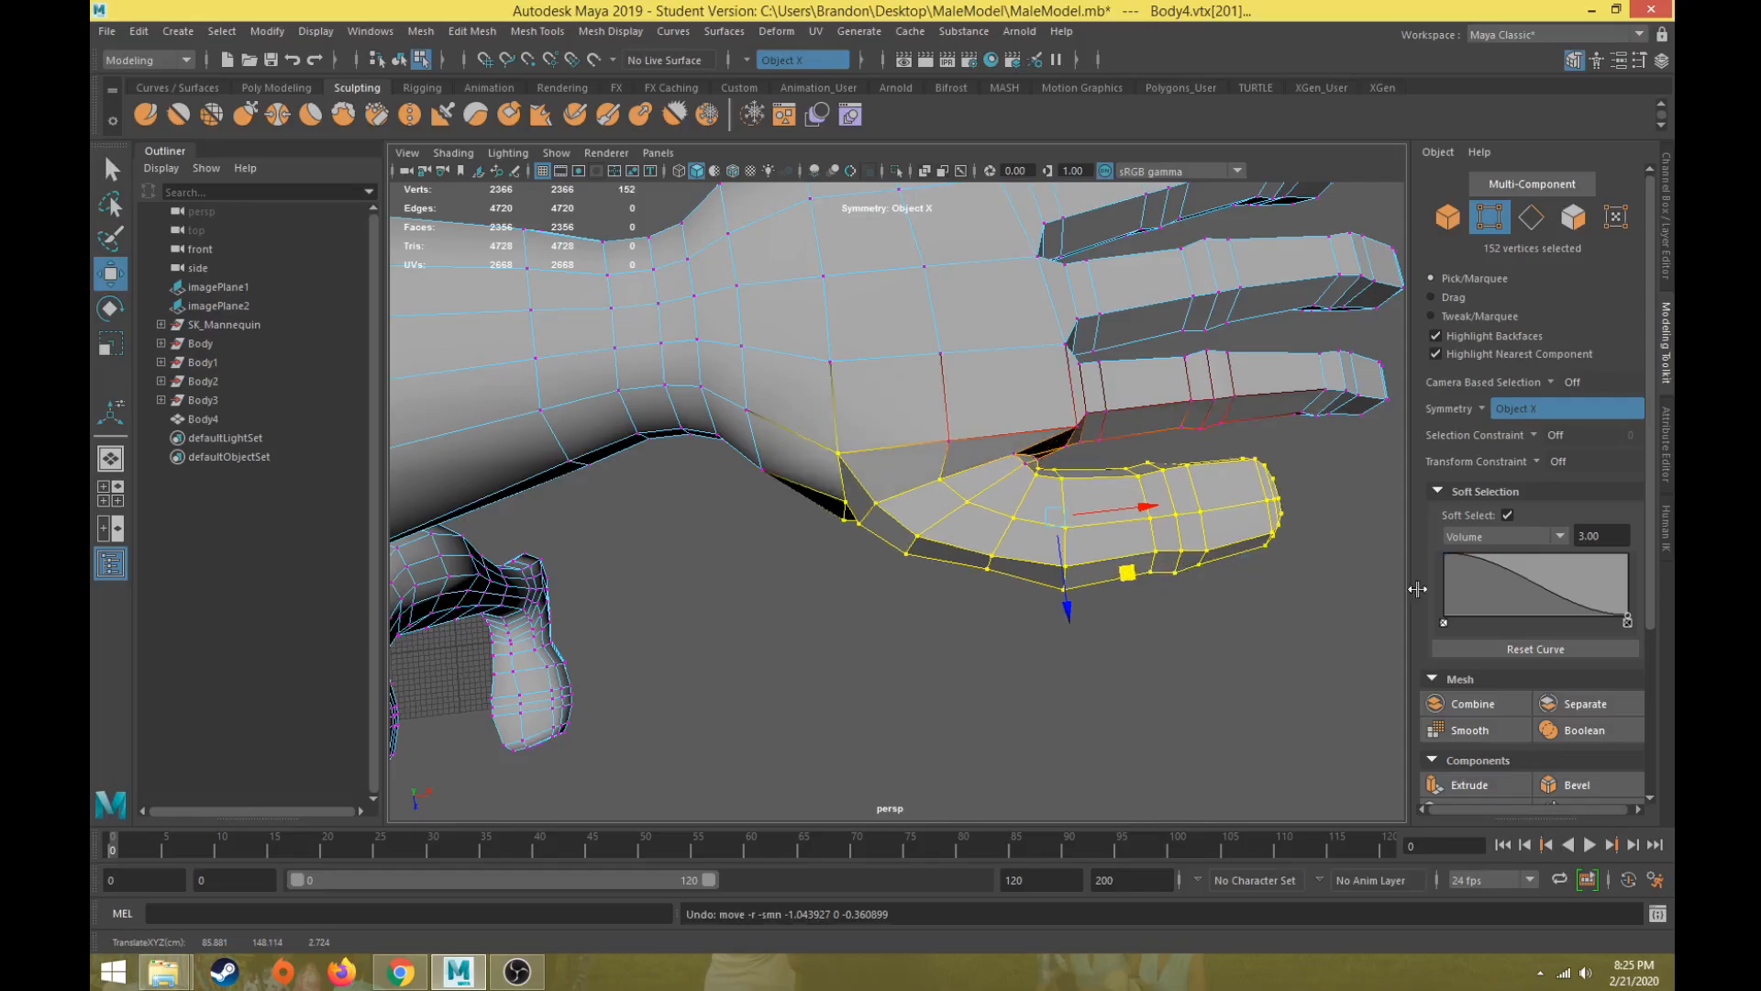
pyautogui.click(1506, 514)
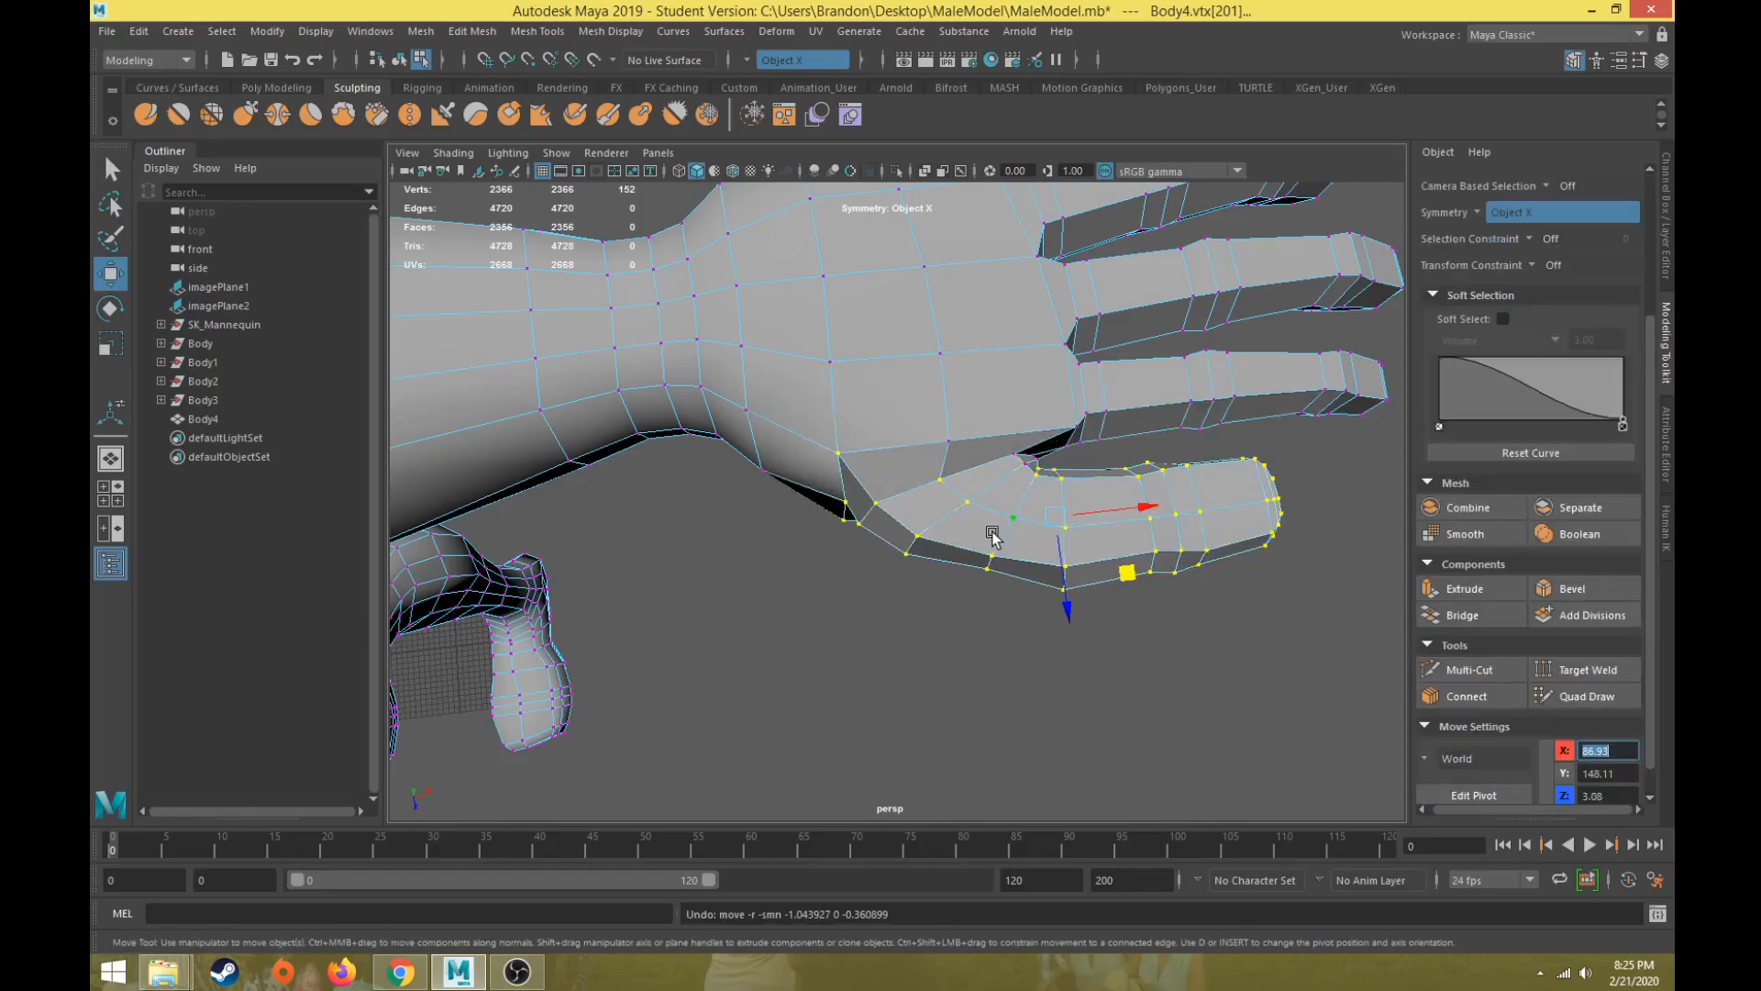
# Step: Add the remaining vertices at the thumb's base and in the web beside the palm to the selection
pyautogui.keyDown('alt'); pyautogui.moveTo(953, 544); pyautogui.dragTo(967, 464); pyautogui.keyUp('alt')
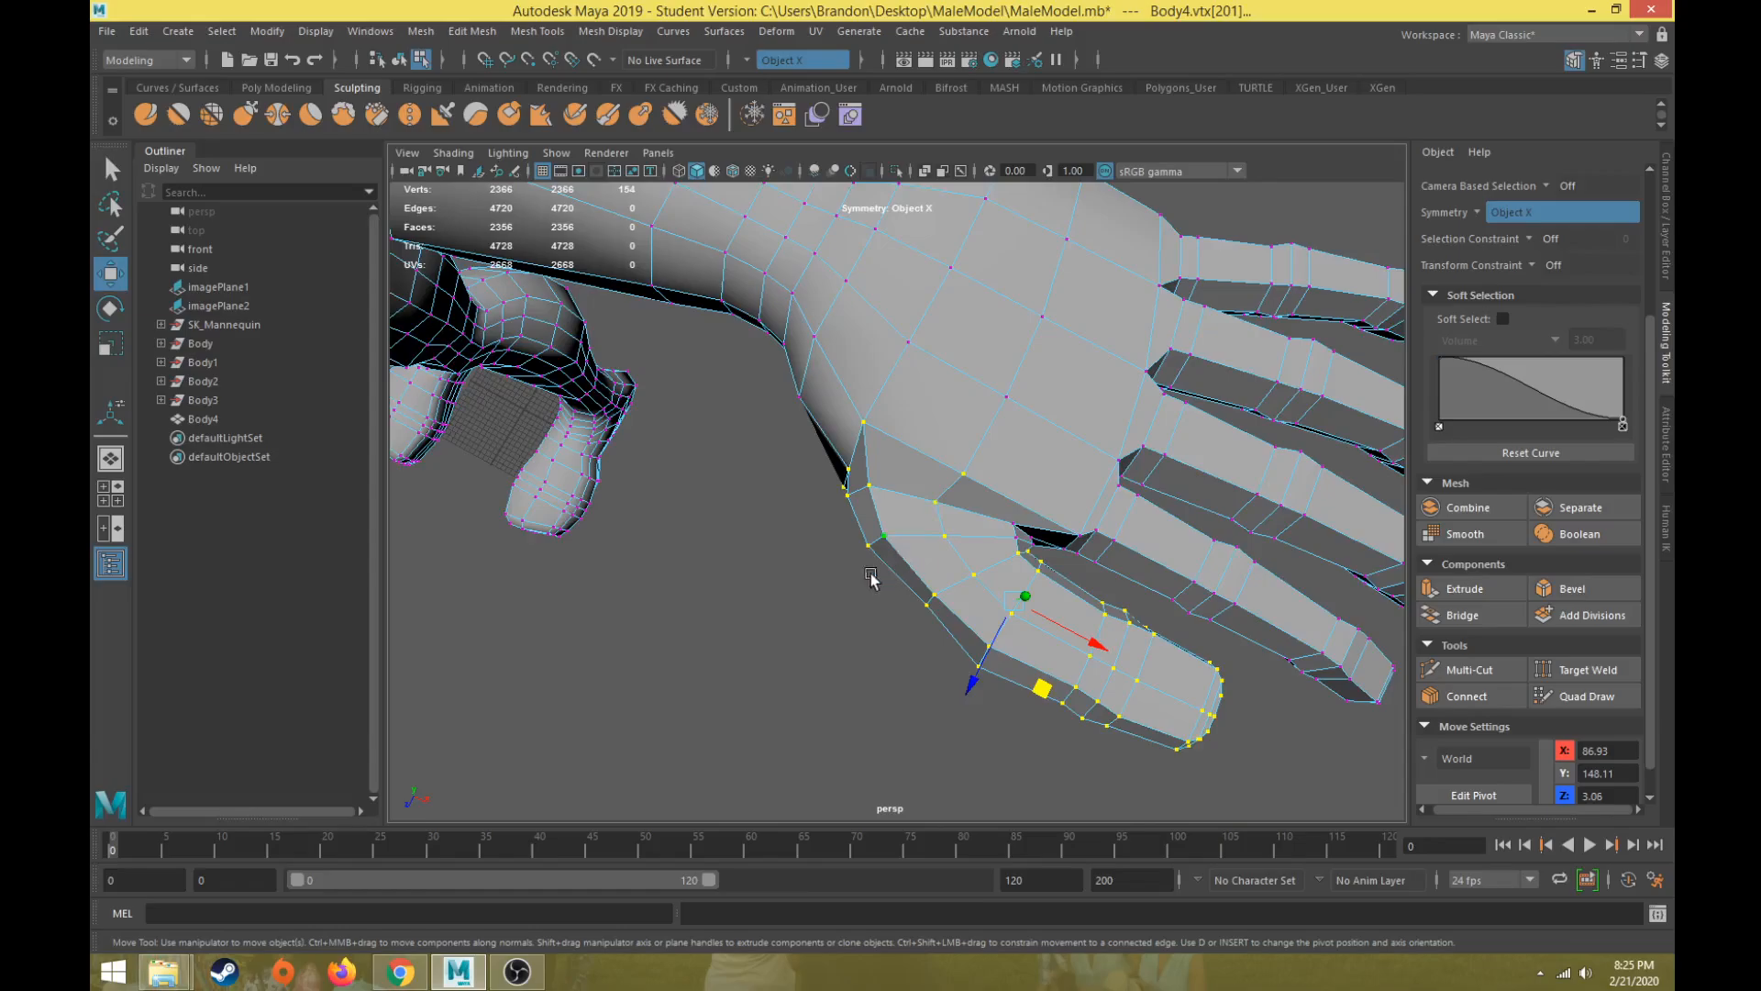
pyautogui.keyDown('alt'); pyautogui.moveTo(872, 576); pyautogui.dragTo(739, 589); pyautogui.keyUp('alt')
pyautogui.keyDown('alt'); pyautogui.moveTo(740, 590); pyautogui.dragTo(798, 612, button='right'); pyautogui.keyUp('alt')
pyautogui.keyDown('alt'); pyautogui.moveTo(862, 623); pyautogui.dragTo(878, 538, button='middle'); pyautogui.keyUp('alt')
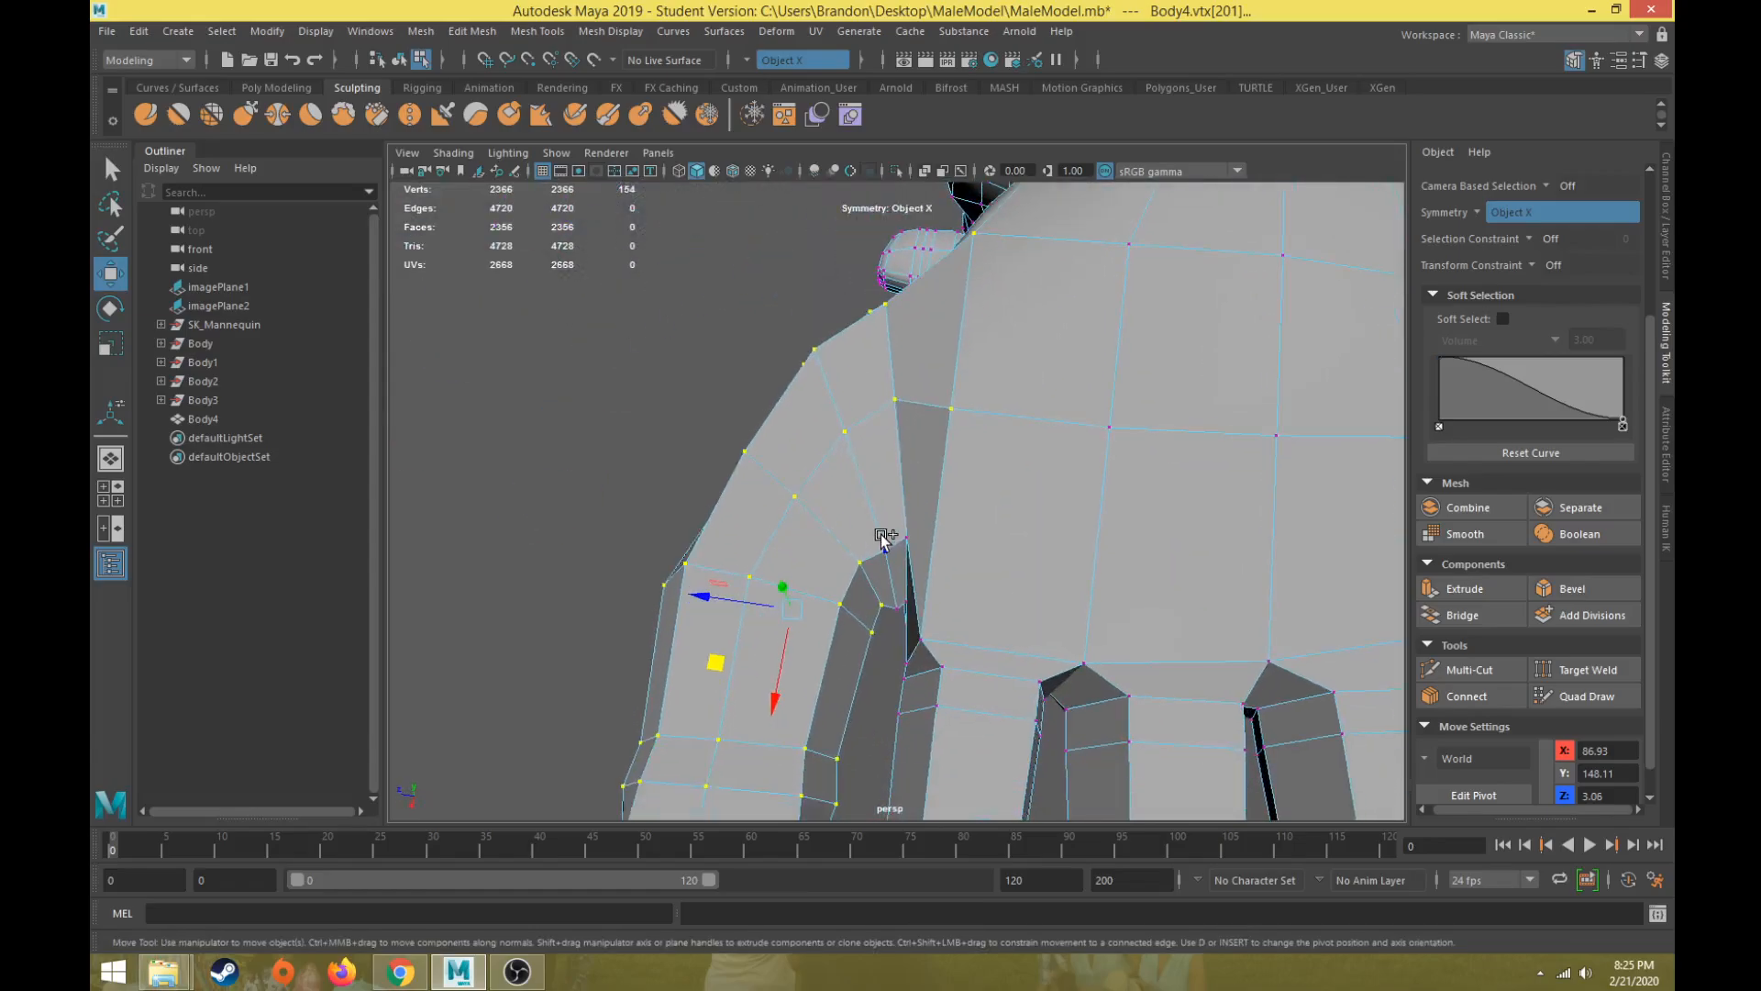
pyautogui.keyDown('shift'); pyautogui.moveTo(924, 620); pyautogui.dragTo(924, 622); pyautogui.keyUp('shift')
pyautogui.moveTo(925, 622)
pyautogui.keyDown('alt'); pyautogui.mouseDown()
pyautogui.moveTo(889, 652)
pyautogui.moveTo(886, 627)
pyautogui.moveTo(904, 623)
pyautogui.mouseUp(); pyautogui.keyUp('alt')
pyautogui.keyDown('alt'); pyautogui.moveTo(905, 623); pyautogui.dragTo(907, 443); pyautogui.keyUp('alt')
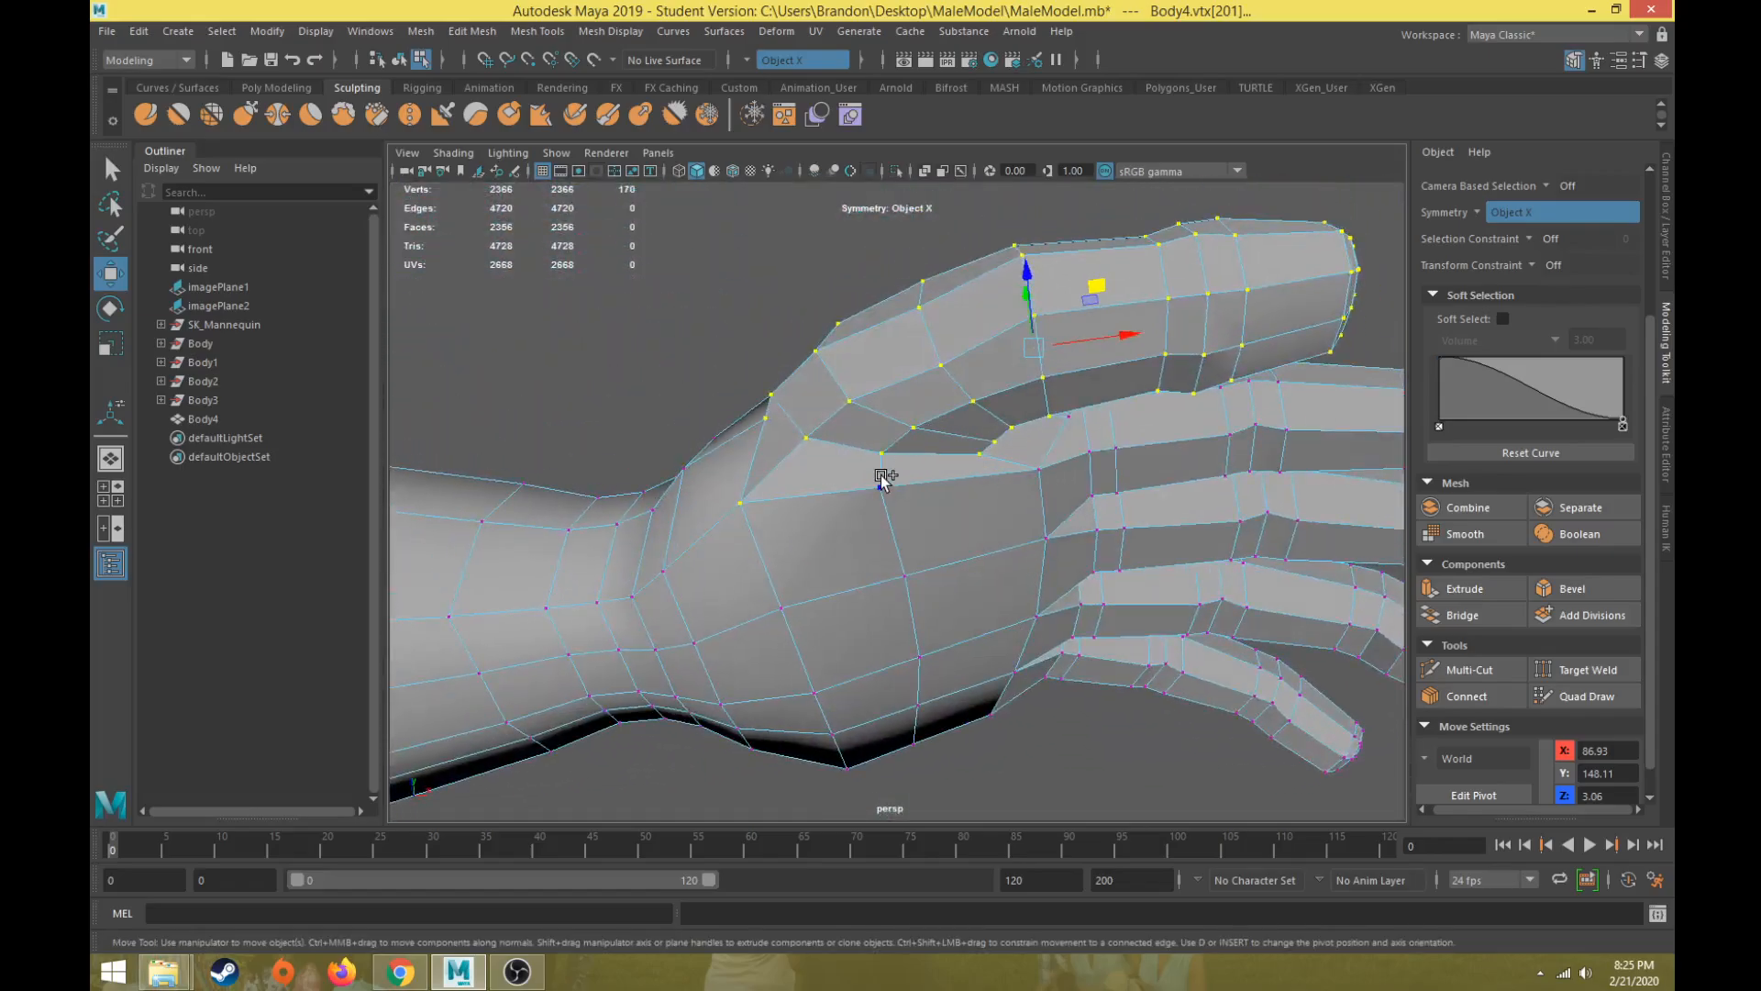
# Step: Rotate and reposition the whole selected thumb, including its base, relative to the palm
pyautogui.keyDown('alt'); pyautogui.moveTo(853, 490); pyautogui.dragTo(786, 491, button='right'); pyautogui.keyUp('alt')
pyautogui.keyDown('alt'); pyautogui.moveTo(786, 492); pyautogui.dragTo(752, 711); pyautogui.keyUp('alt')
pyautogui.press('e')
pyautogui.press('w')
pyautogui.press('e')
pyautogui.press('w')
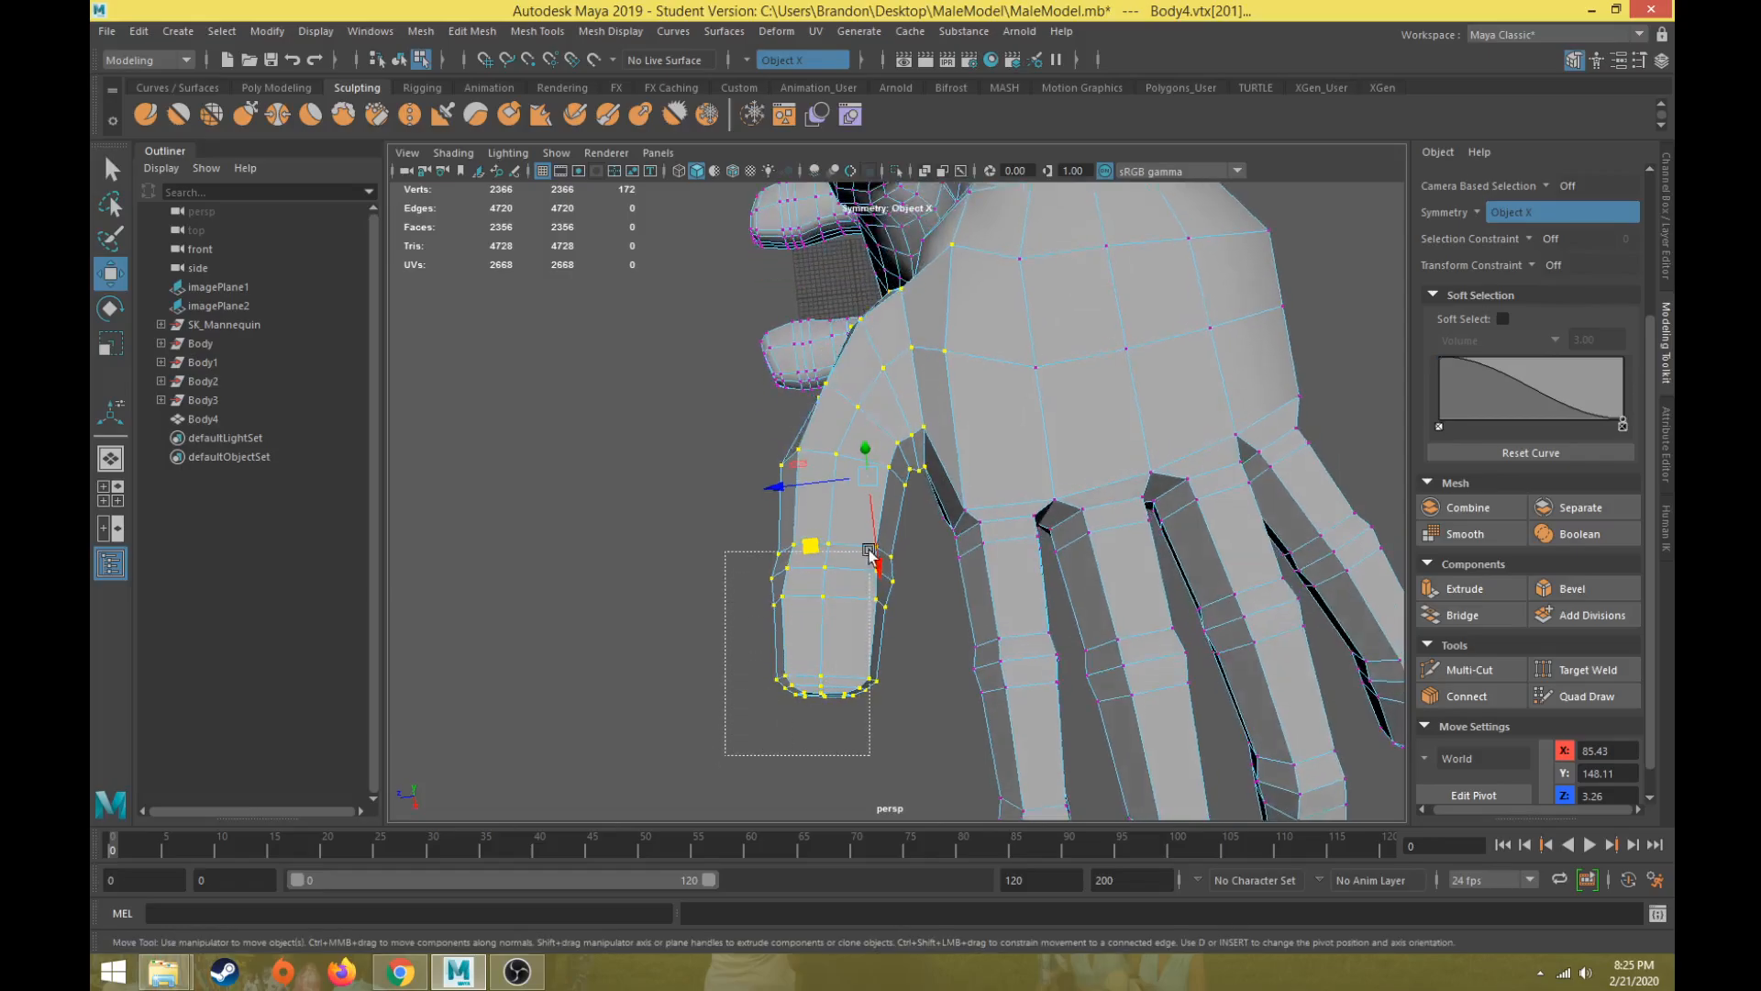
# Step: Select the thumb's end segments and enable soft selection with Surface falloff and a radius of 8
pyautogui.moveTo(869, 550)
pyautogui.mouseDown()
pyautogui.moveTo(930, 588)
pyautogui.moveTo(966, 568)
pyautogui.mouseUp()
pyautogui.click(1500, 319)
pyautogui.click(1490, 341)
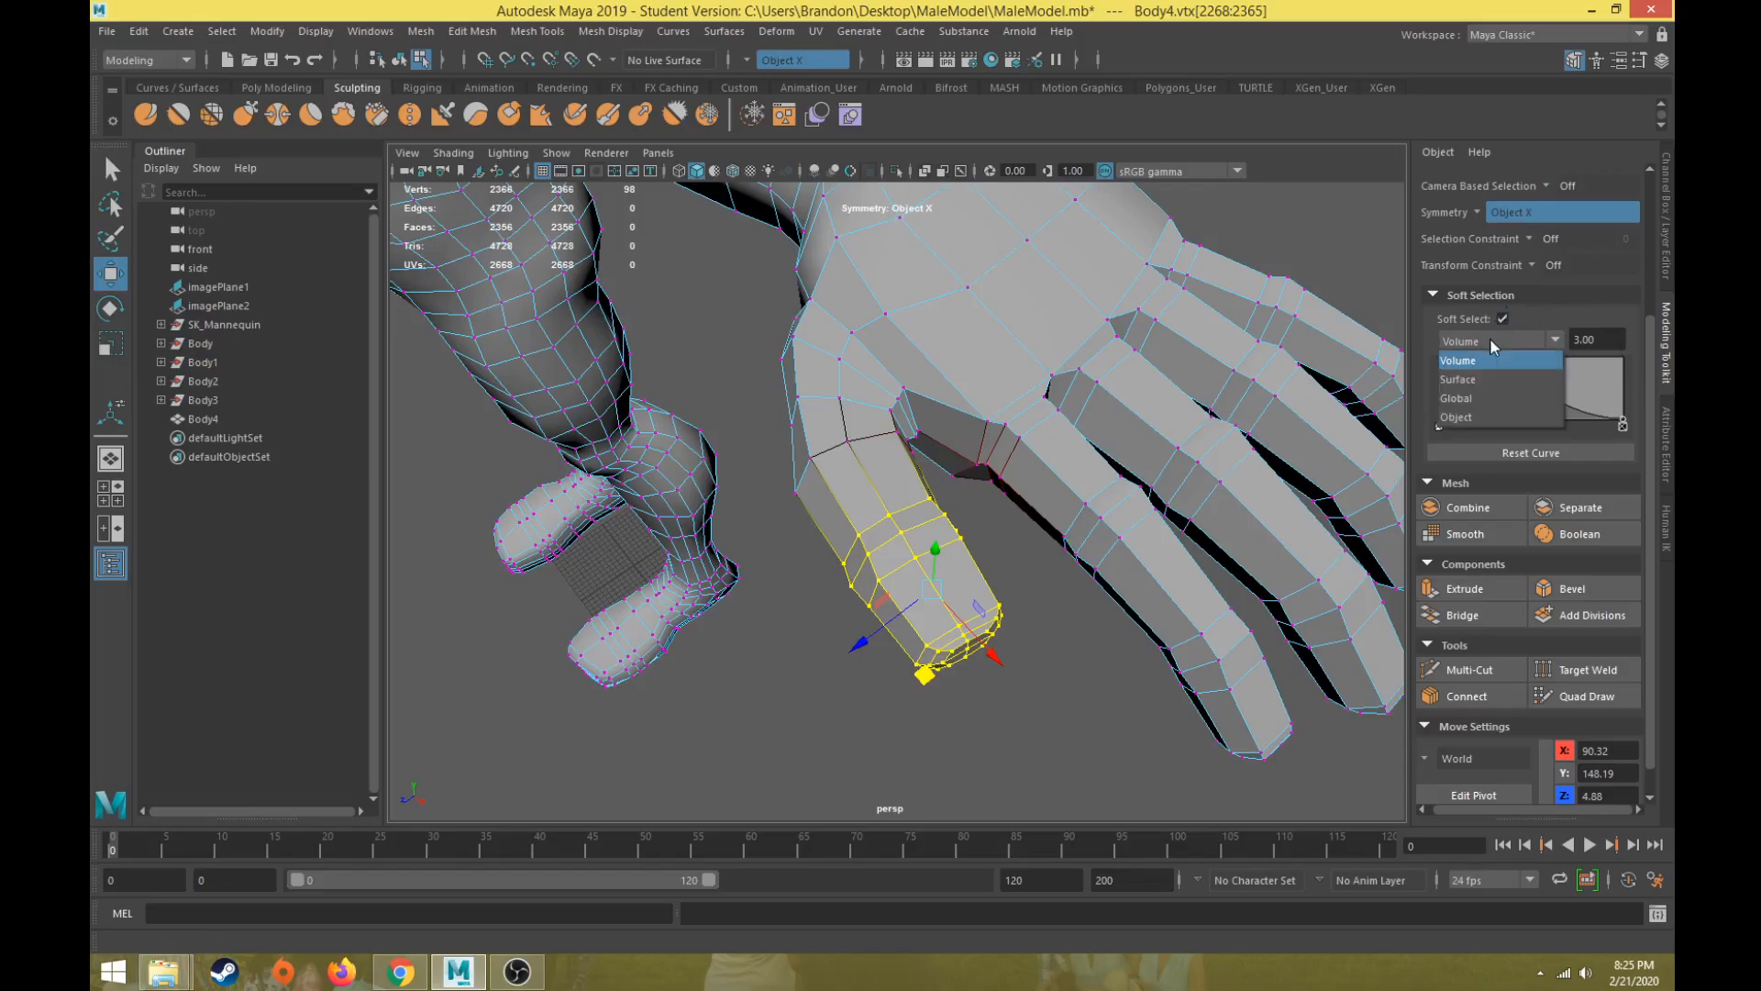
pyautogui.click(1468, 379)
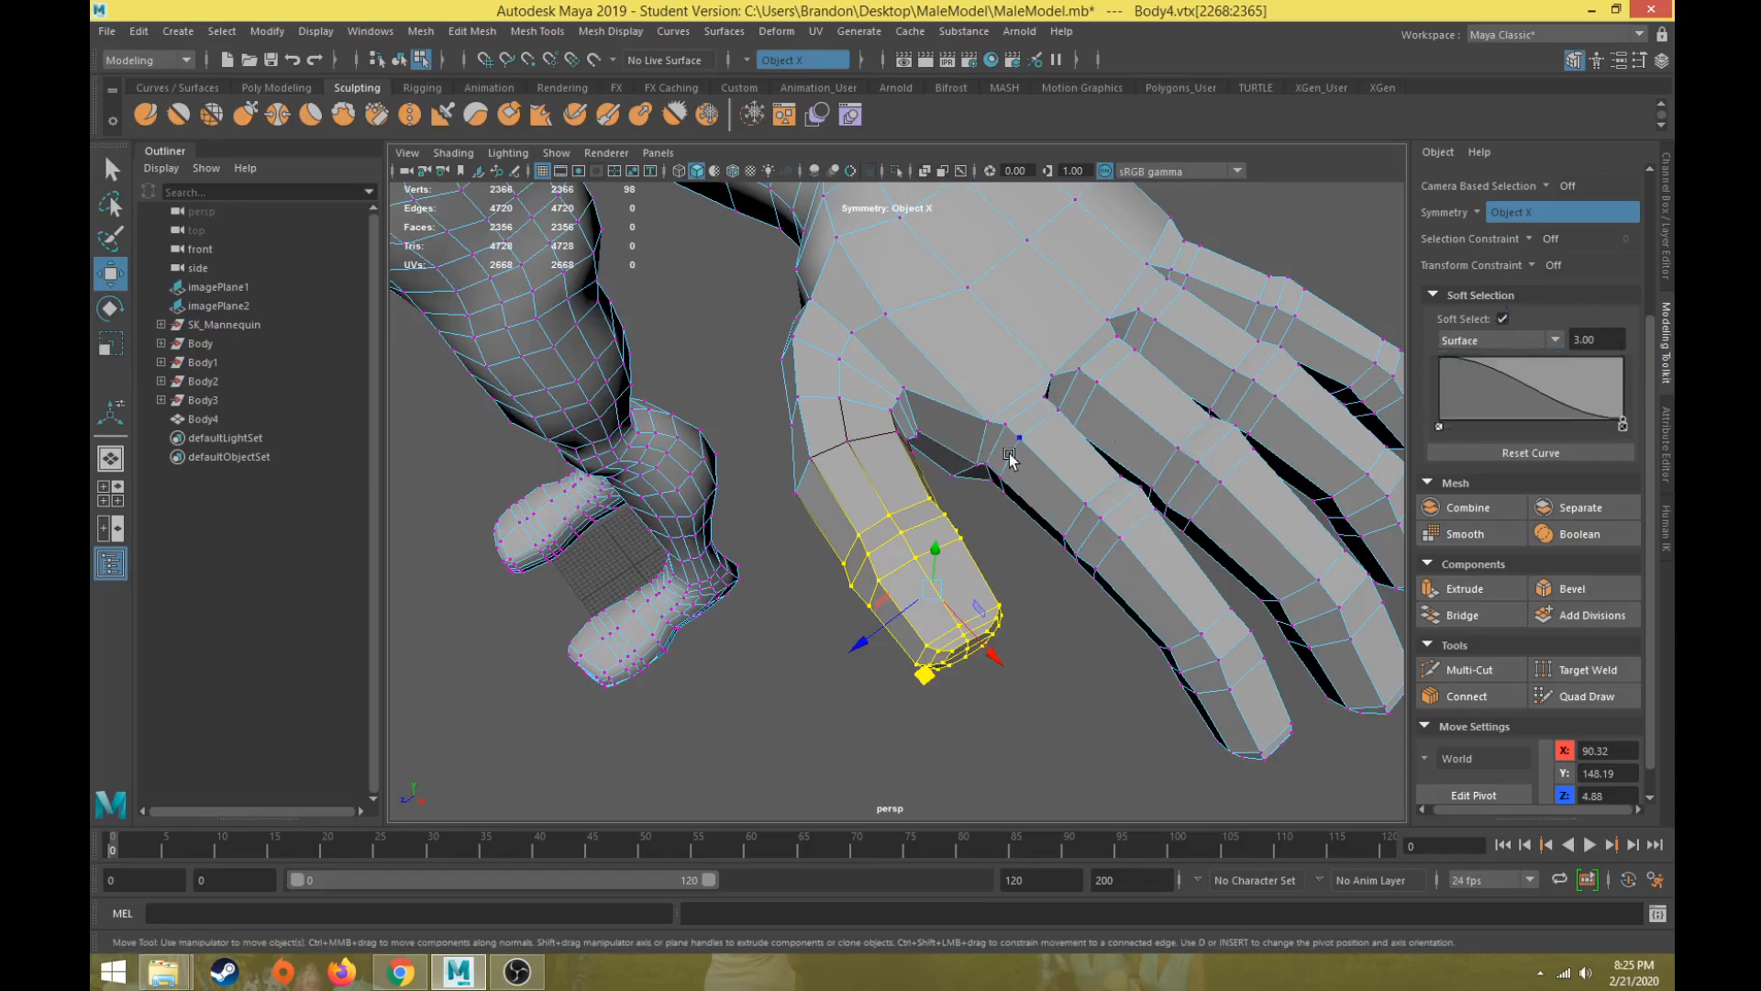
pyautogui.keyDown('alt'); pyautogui.moveTo(990, 466); pyautogui.dragTo(926, 495); pyautogui.keyUp('alt')
pyautogui.click(1608, 334)
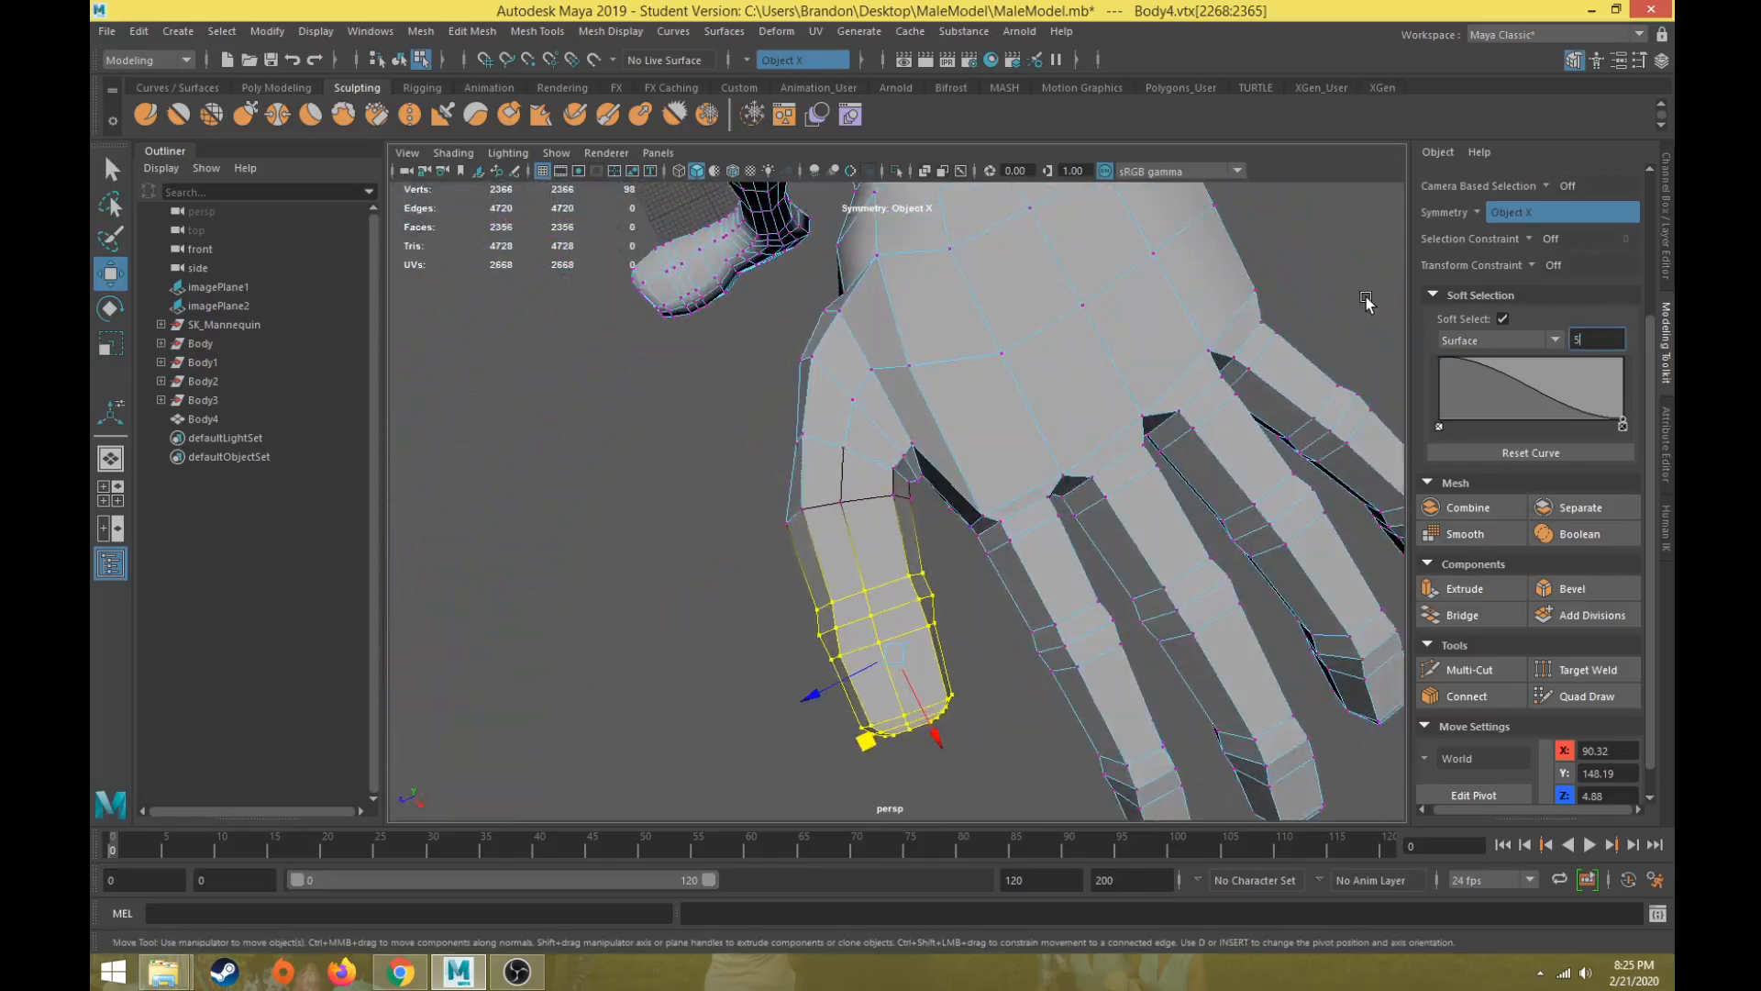
pyautogui.write('5')
pyautogui.press('Return')
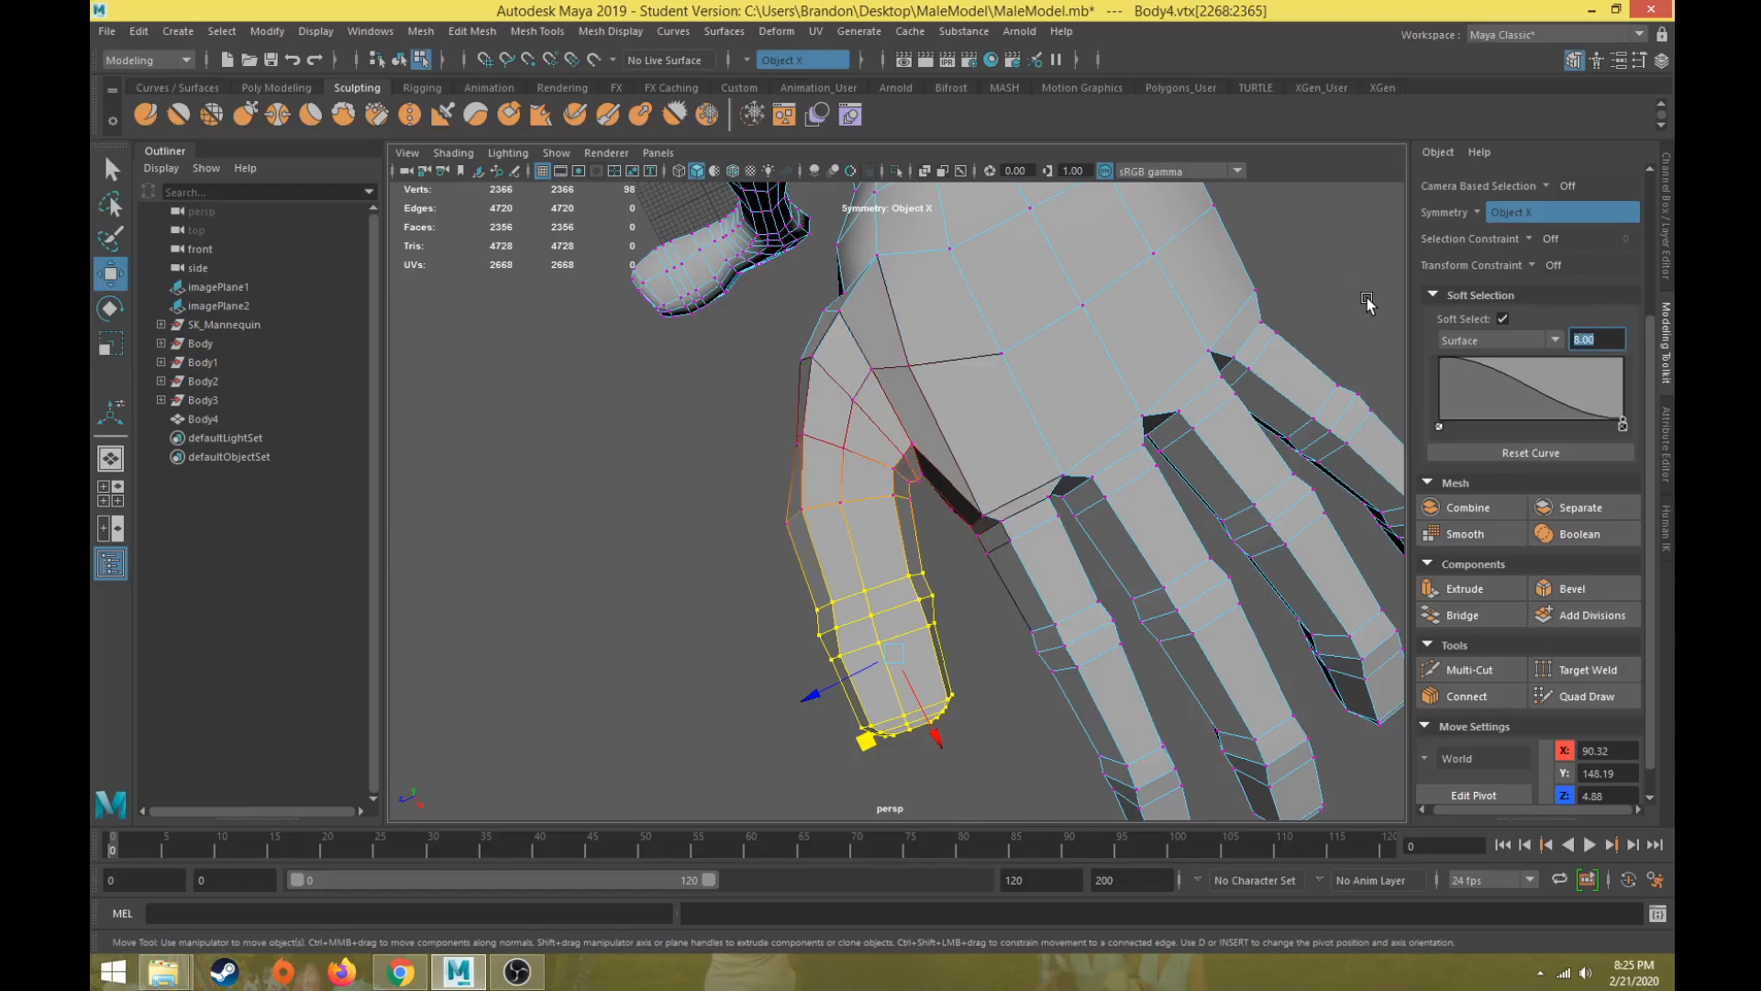
# Step: Rotate and lower the thumb's end segments with the soft falloff so the thumb angles below the hand
pyautogui.moveTo(807, 431)
pyautogui.keyDown('alt'); pyautogui.mouseDown()
pyautogui.moveTo(845, 464)
pyautogui.moveTo(893, 376)
pyautogui.moveTo(957, 390)
pyautogui.moveTo(906, 403)
pyautogui.moveTo(934, 404)
pyautogui.moveTo(1003, 373)
pyautogui.moveTo(965, 387)
pyautogui.moveTo(959, 418)
pyautogui.moveTo(773, 436)
pyautogui.moveTo(787, 437)
pyautogui.mouseUp(); pyautogui.keyUp('alt')
pyautogui.press('e')
pyautogui.press('w')
pyautogui.press('e')
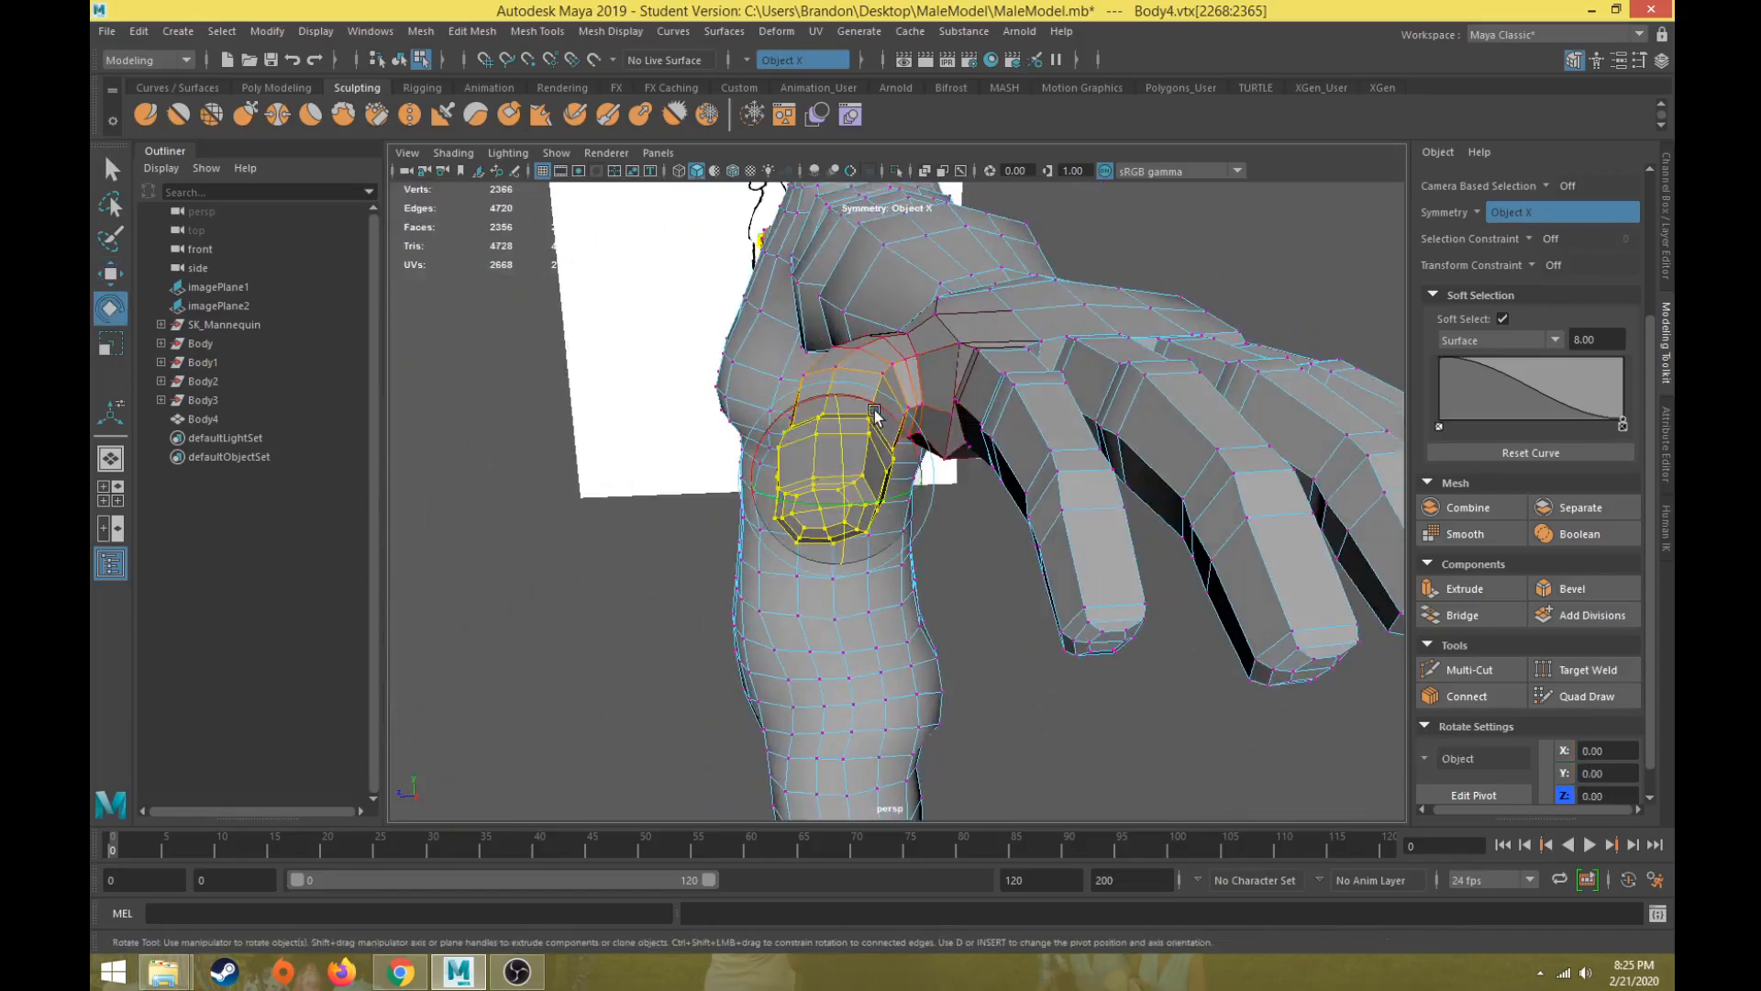
pyautogui.moveTo(913, 471); pyautogui.dragTo(868, 403)
pyautogui.press('w')
pyautogui.keyDown('alt'); pyautogui.moveTo(826, 472); pyautogui.dragTo(861, 535); pyautogui.keyUp('alt')
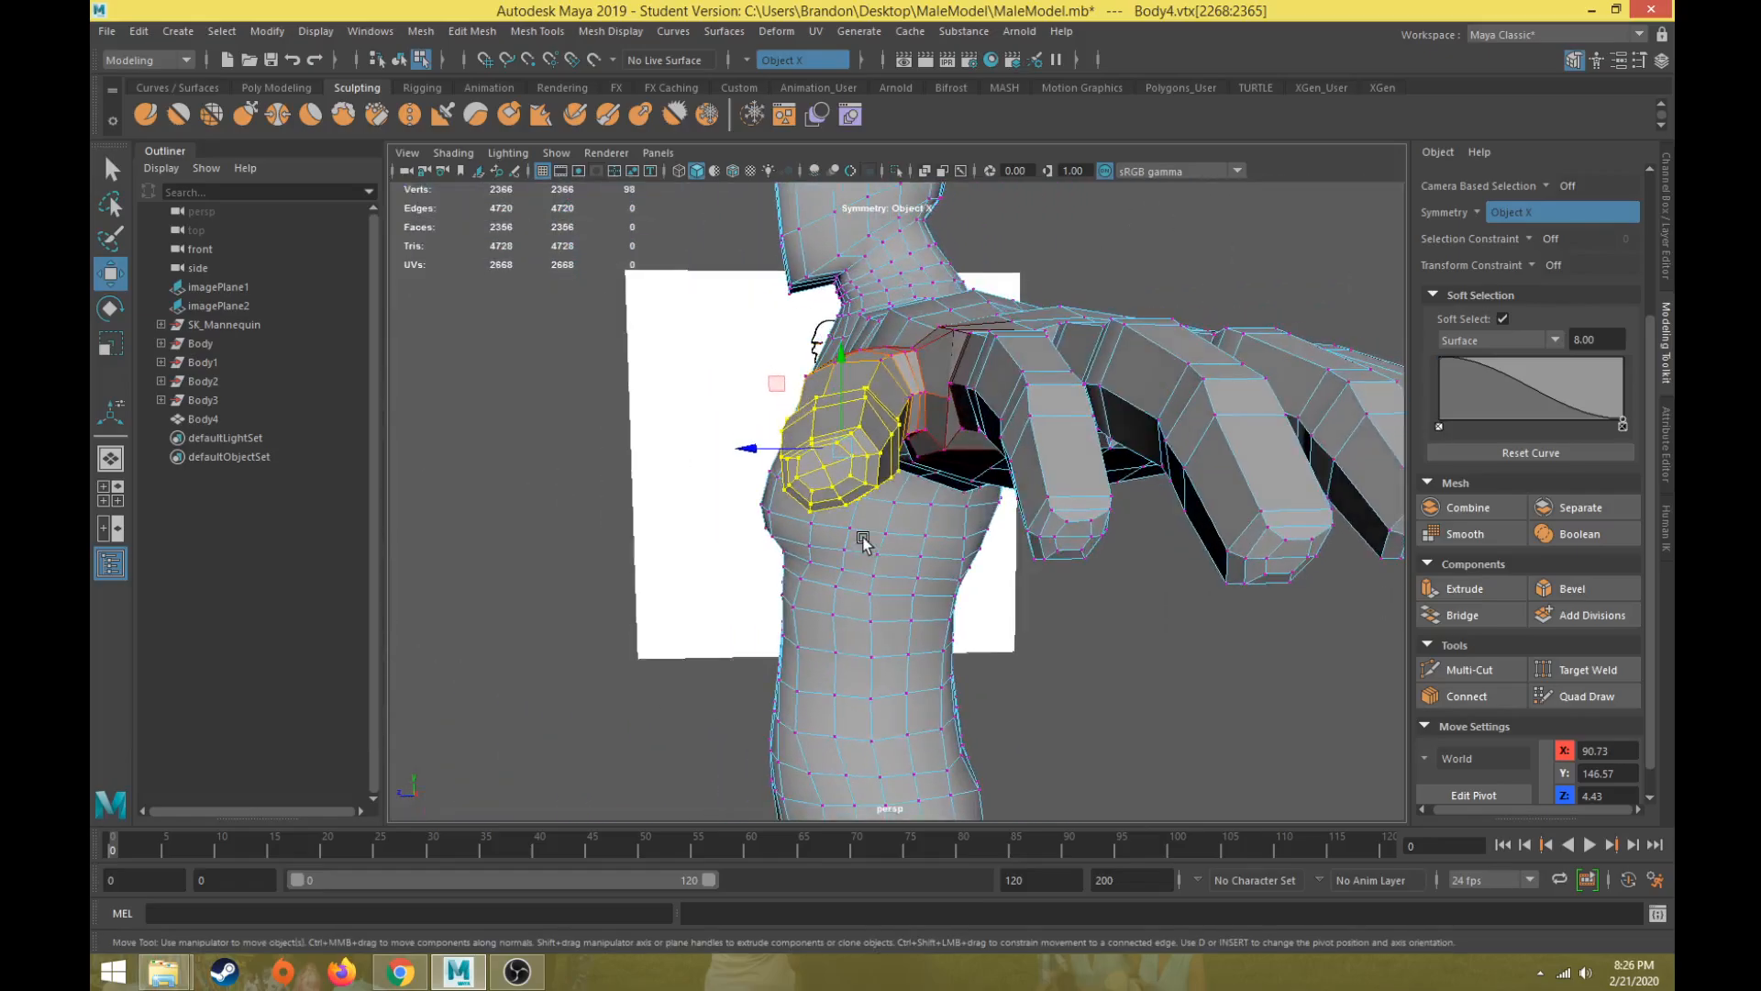
# Step: Try a further rotation of the thumb's end segments and undo it
pyautogui.press('e')
pyautogui.moveTo(889, 375); pyautogui.dragTo(980, 456)
pyautogui.hotkey('ctrl', 'z')
# Step: Reduce the soft selection radius to 3 and rotate the thumb's end segments to refine their direction
pyautogui.press('w')
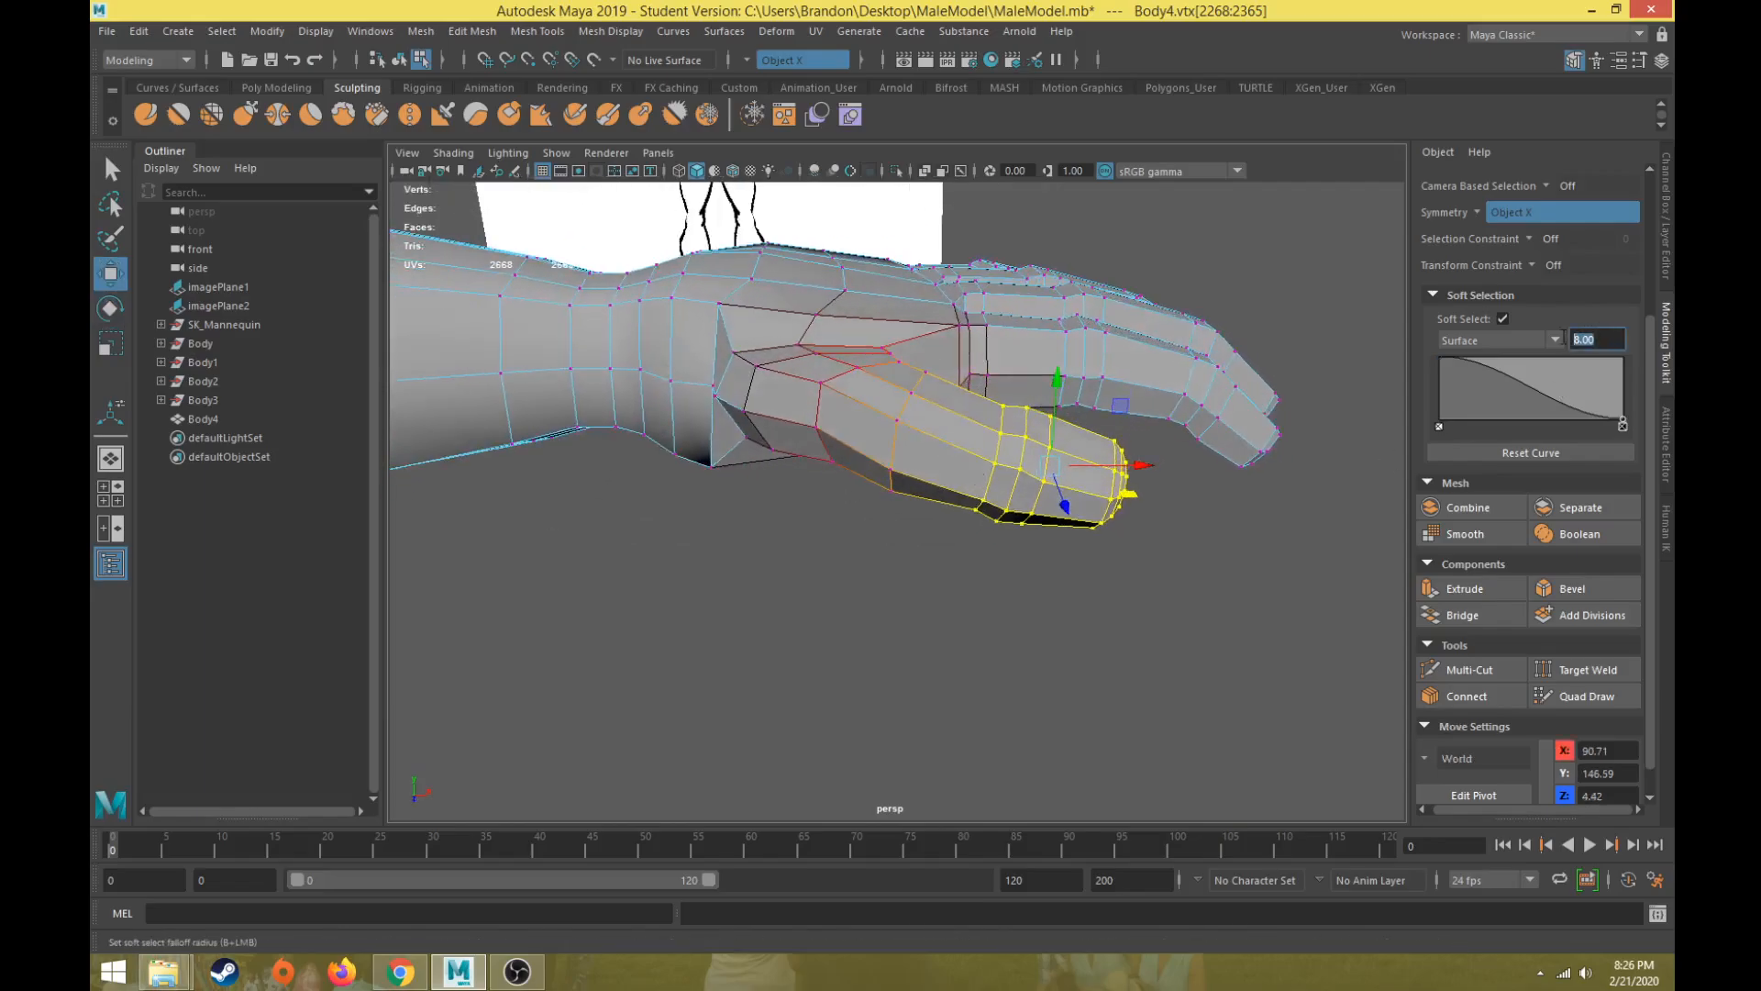
pyautogui.write('3')
pyautogui.press('Return')
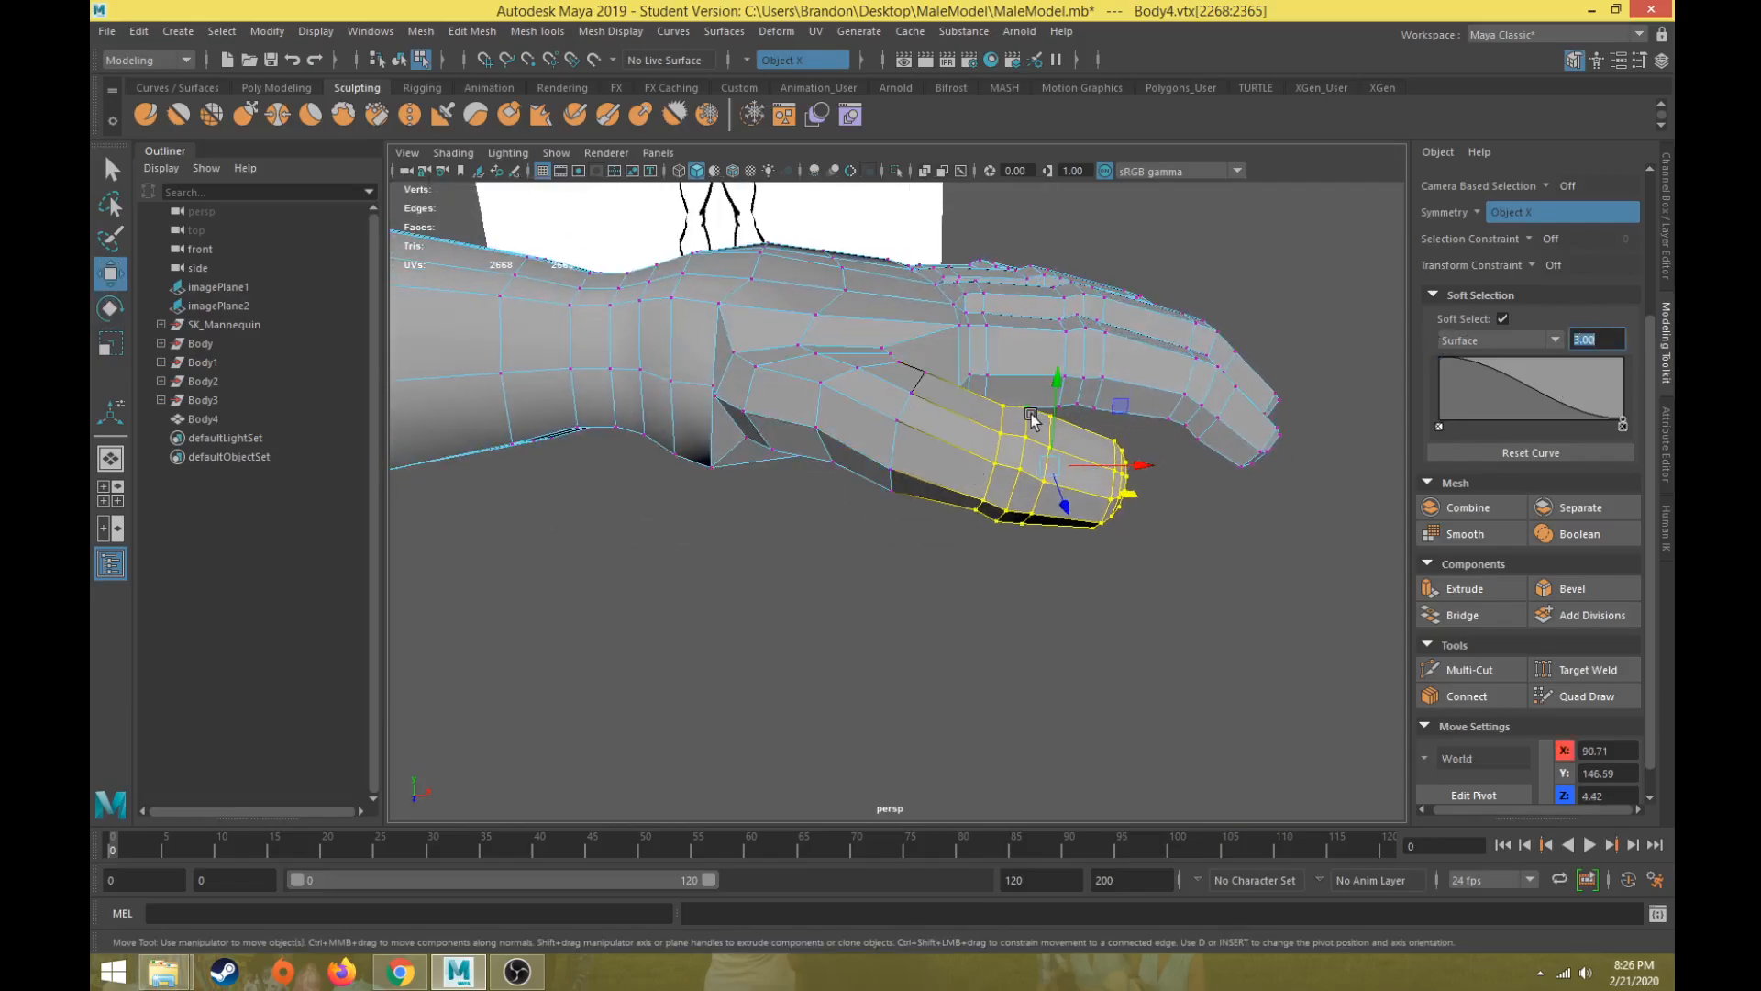
pyautogui.keyDown('alt'); pyautogui.moveTo(1108, 404); pyautogui.dragTo(805, 557); pyautogui.keyUp('alt')
pyautogui.press('e')
pyautogui.keyDown('alt'); pyautogui.moveTo(837, 498); pyautogui.dragTo(844, 510); pyautogui.keyUp('alt')
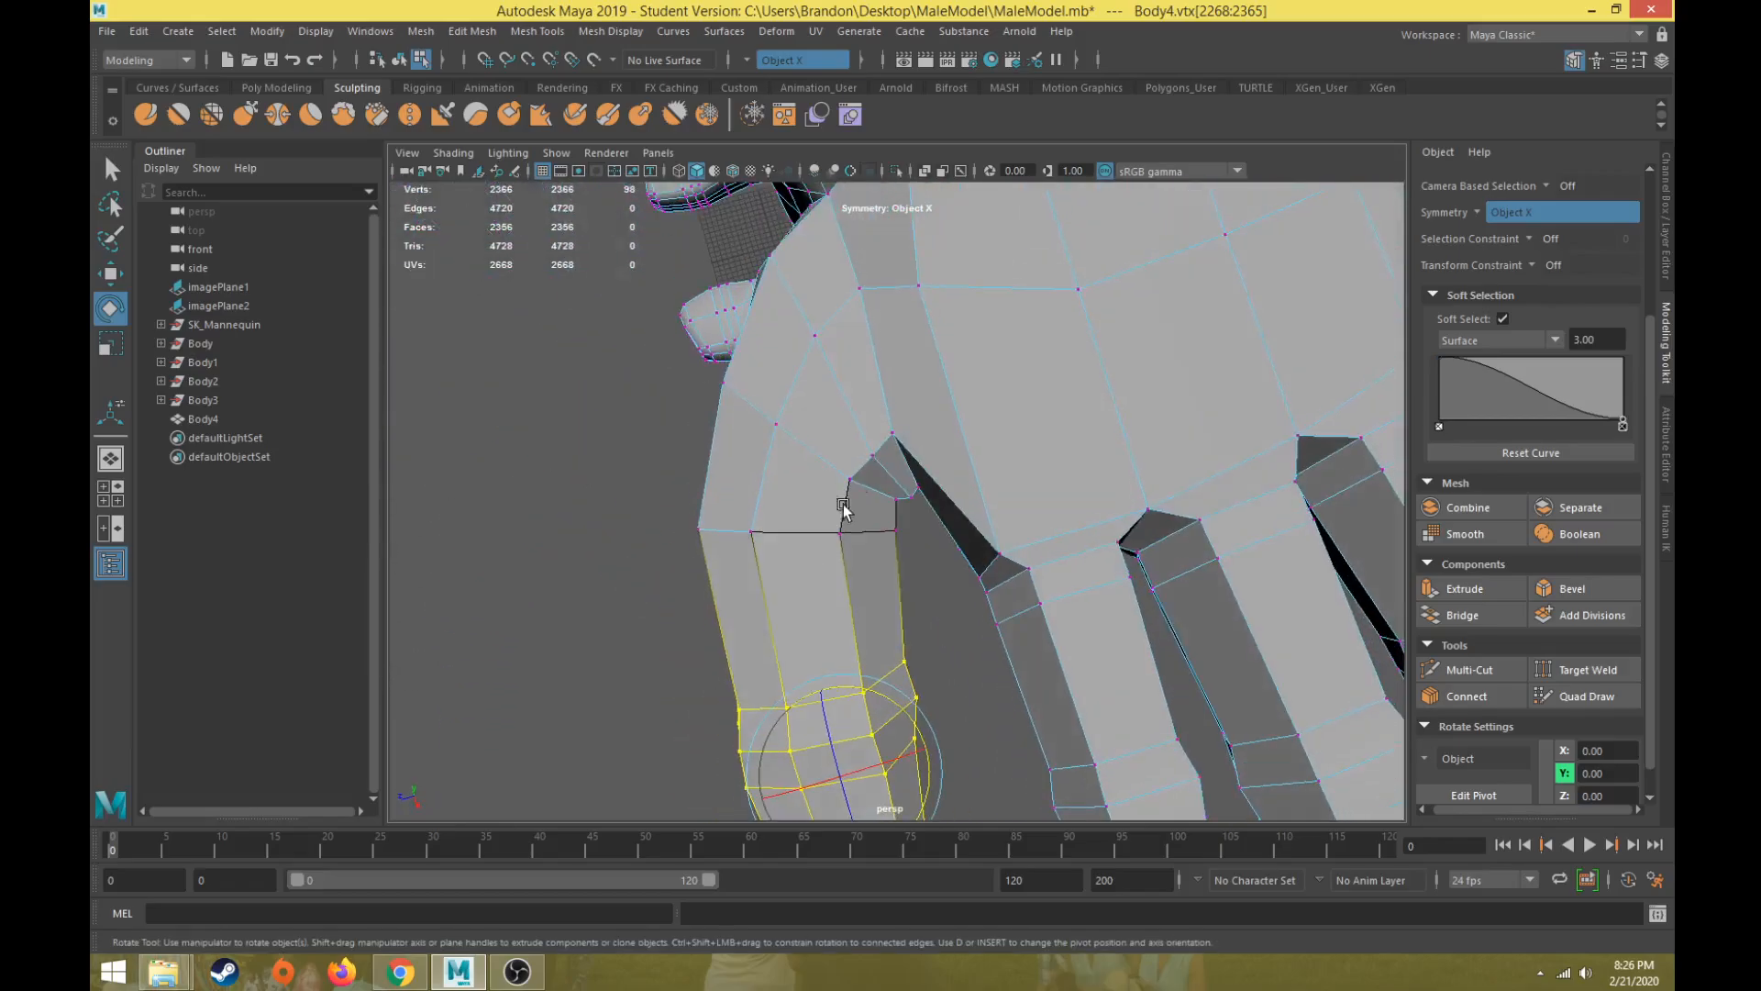
# Step: Turn off soft selection and move the vertex in the thumb's web toward the index finger's base
pyautogui.moveTo(811, 442); pyautogui.dragTo(776, 428, button='right')
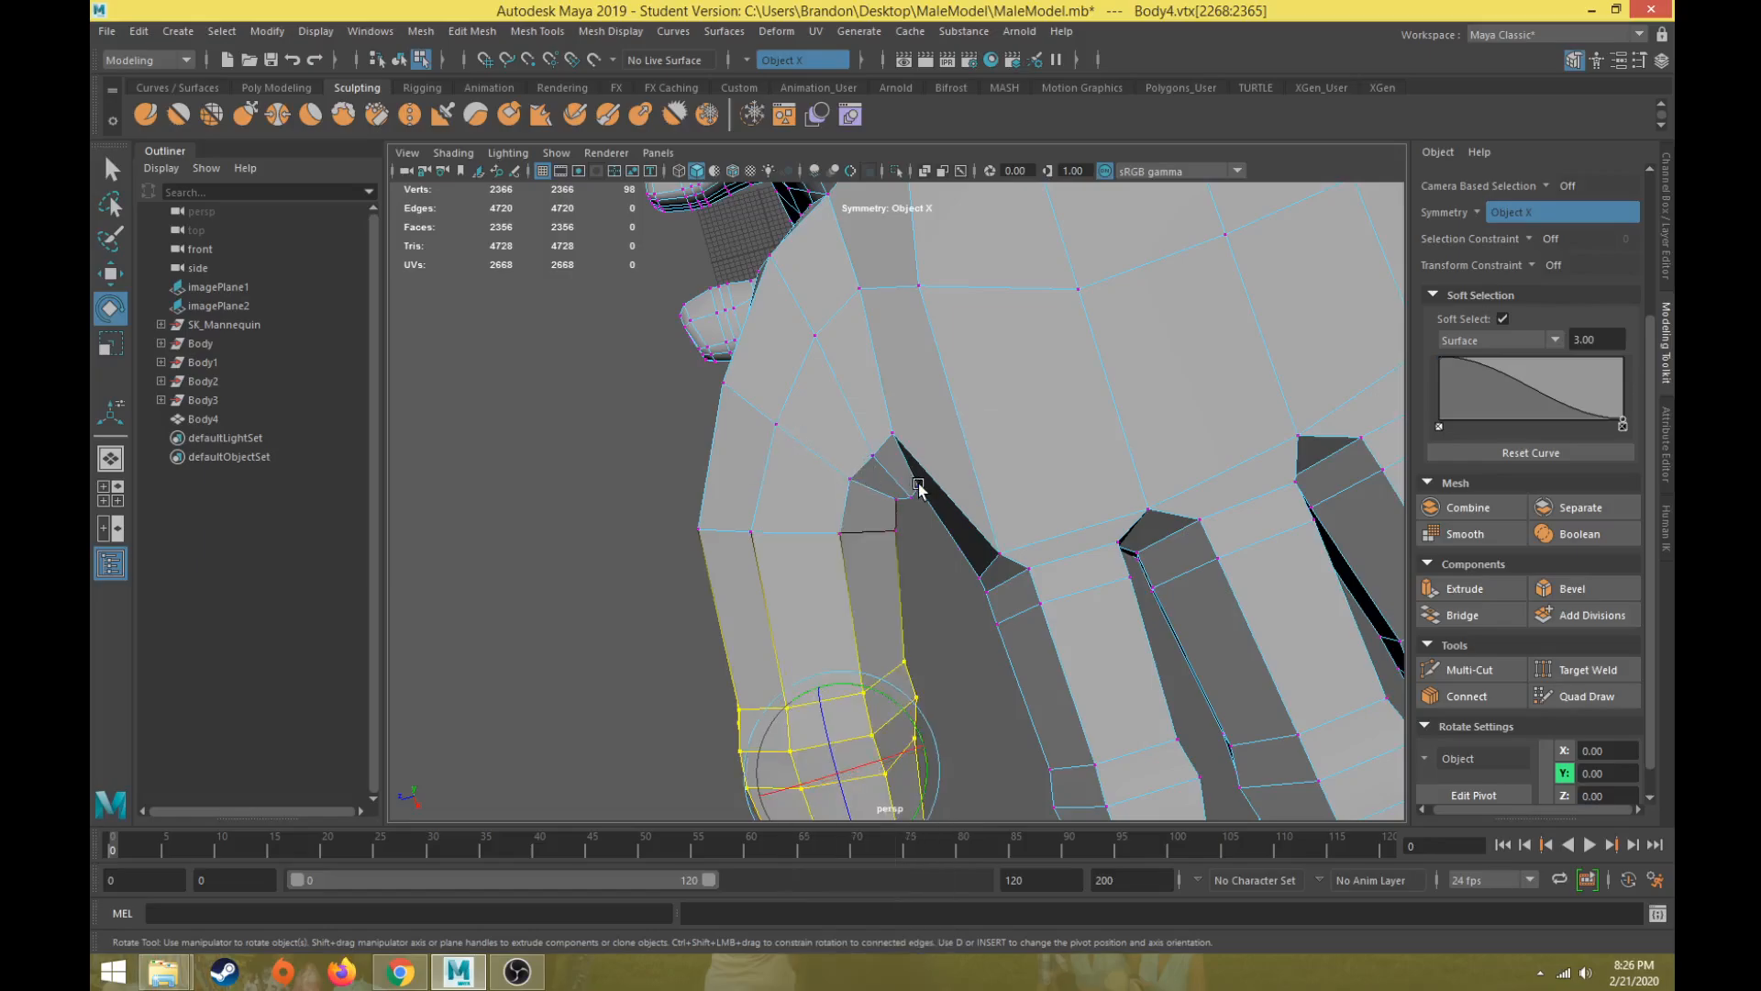
pyautogui.click(917, 481)
pyautogui.press('w')
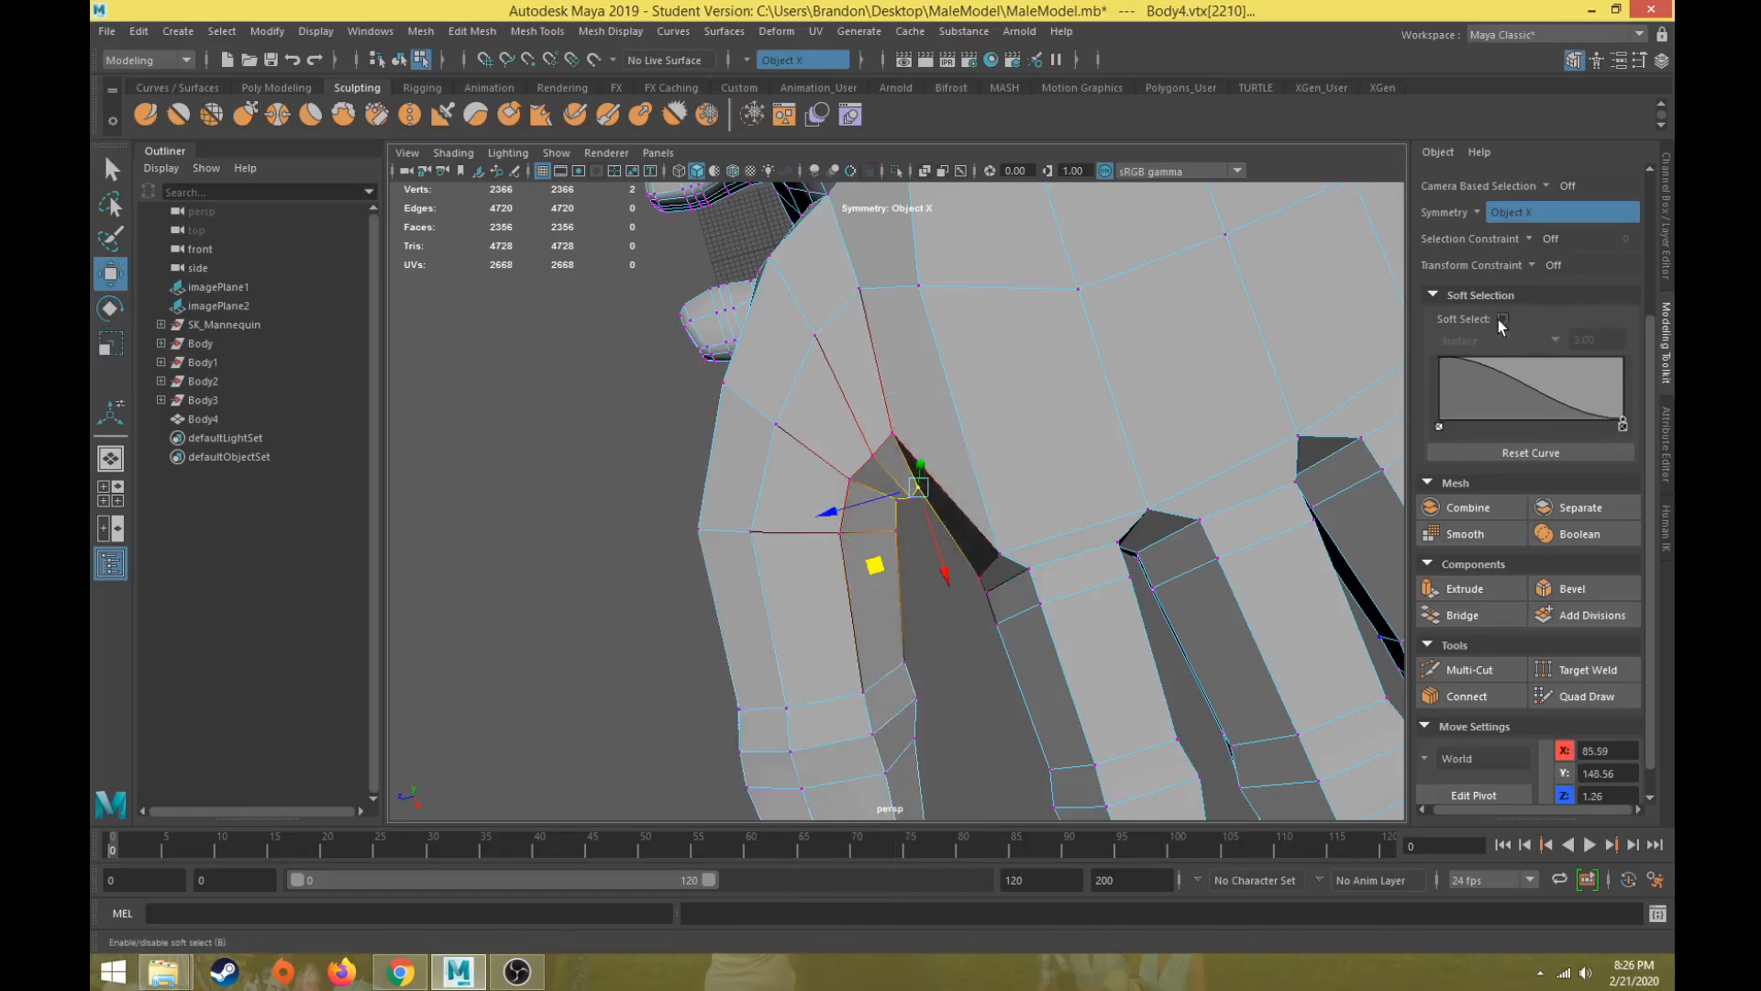
pyautogui.click(1501, 320)
pyautogui.moveTo(869, 565); pyautogui.dragTo(887, 582)
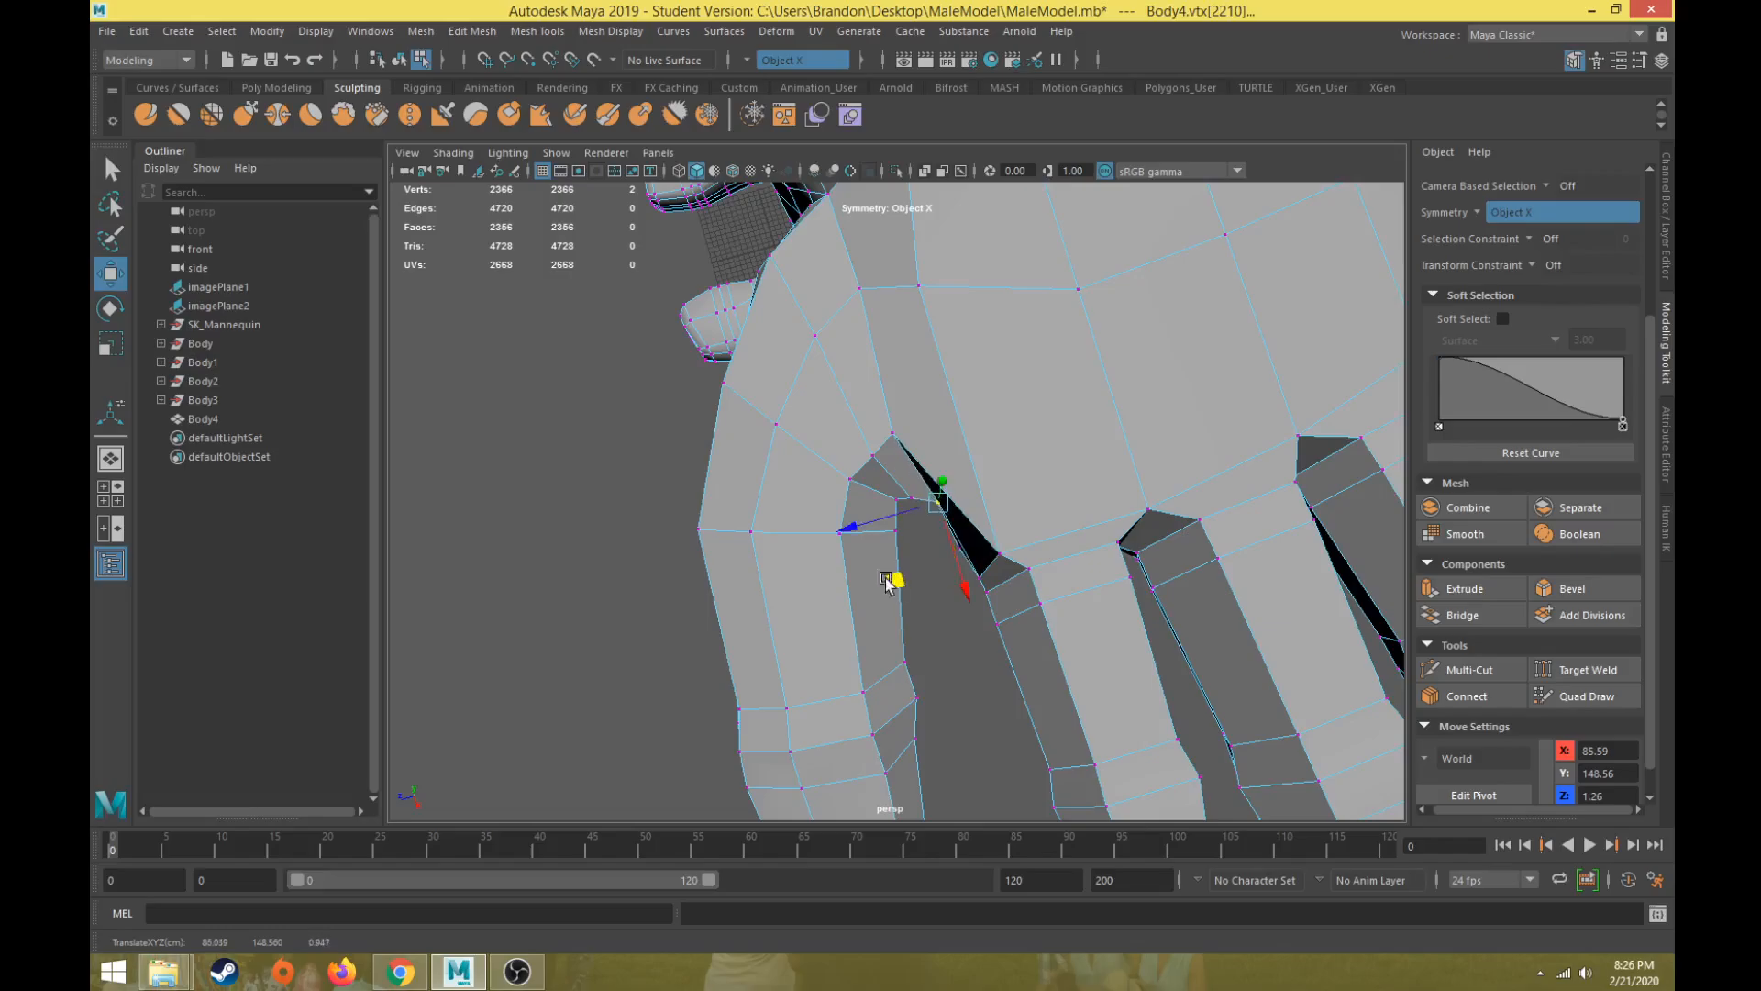
# Step: Reposition the neighbouring single vertices in the web between the thumb and the palm to smooth the transition
pyautogui.click(897, 433)
pyautogui.moveTo(853, 510); pyautogui.dragTo(867, 392)
pyautogui.click(916, 409)
pyautogui.keyDown('alt'); pyautogui.moveTo(869, 486); pyautogui.dragTo(991, 365); pyautogui.keyUp('alt')
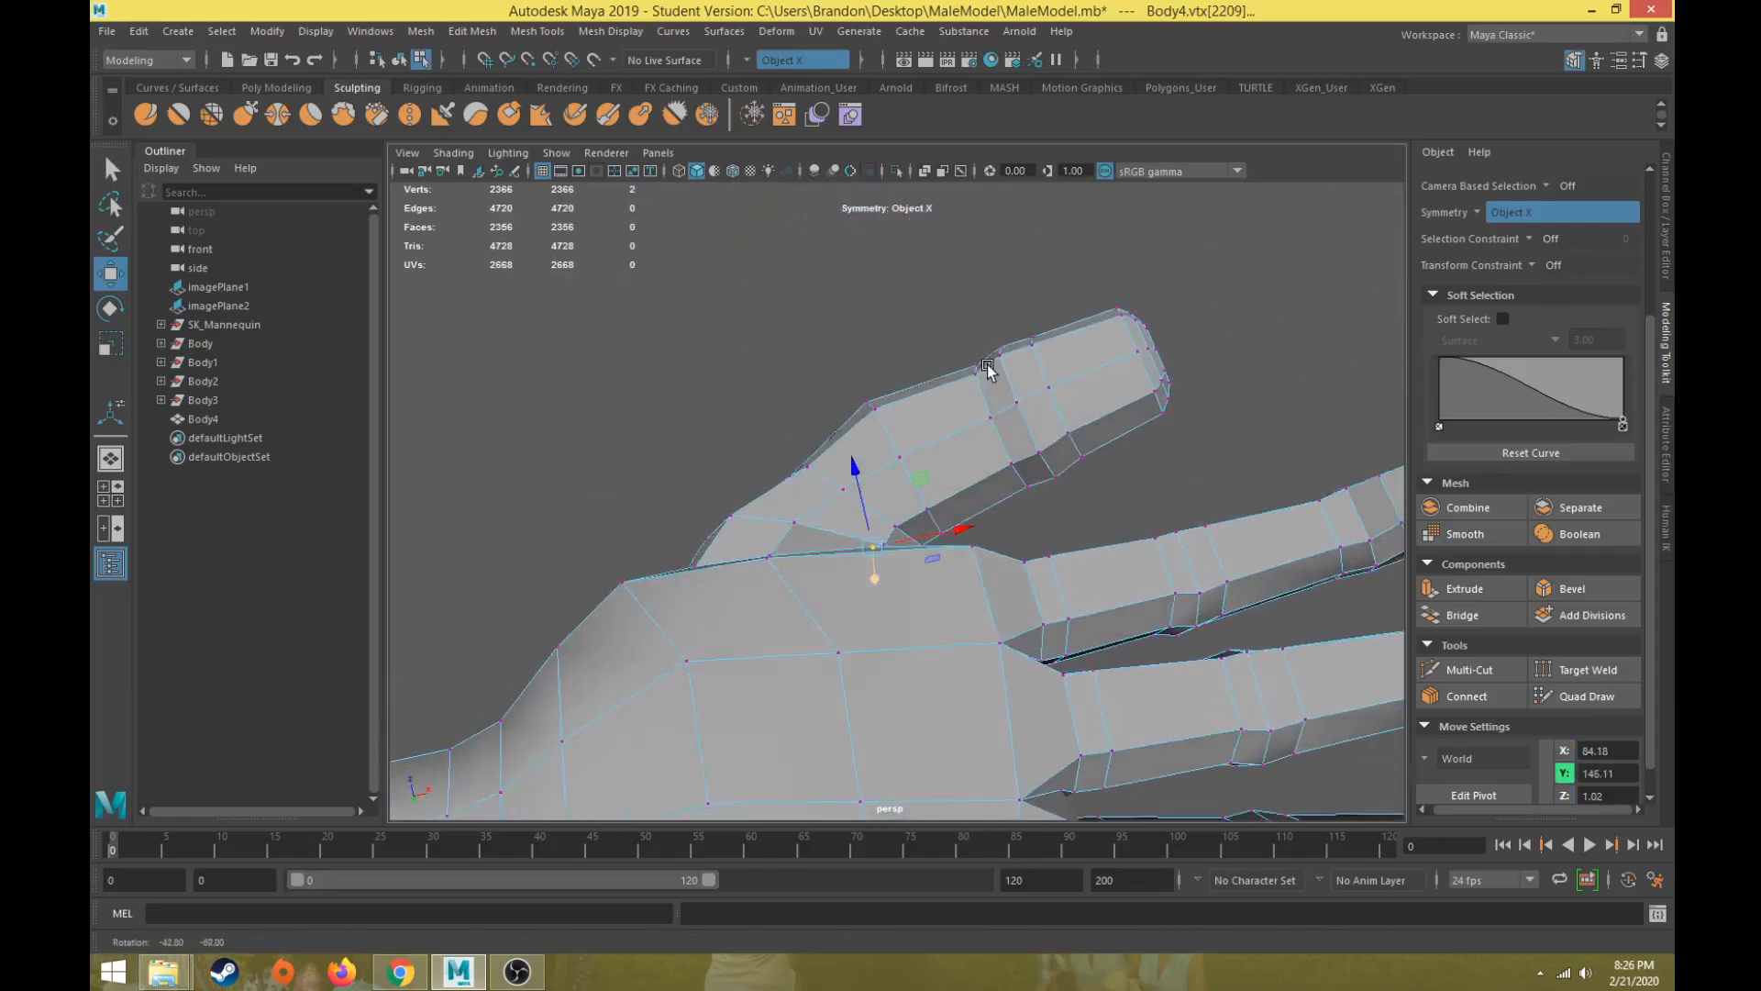
pyautogui.moveTo(921, 483); pyautogui.dragTo(742, 497)
pyautogui.keyDown('alt'); pyautogui.moveTo(838, 377); pyautogui.dragTo(839, 407); pyautogui.keyUp('alt')
pyautogui.keyDown('alt'); pyautogui.moveTo(840, 407); pyautogui.dragTo(829, 444); pyautogui.keyUp('alt')
pyautogui.click(893, 460)
pyautogui.keyDown('alt'); pyautogui.moveTo(514, 597); pyautogui.dragTo(1170, 482); pyautogui.keyUp('alt')
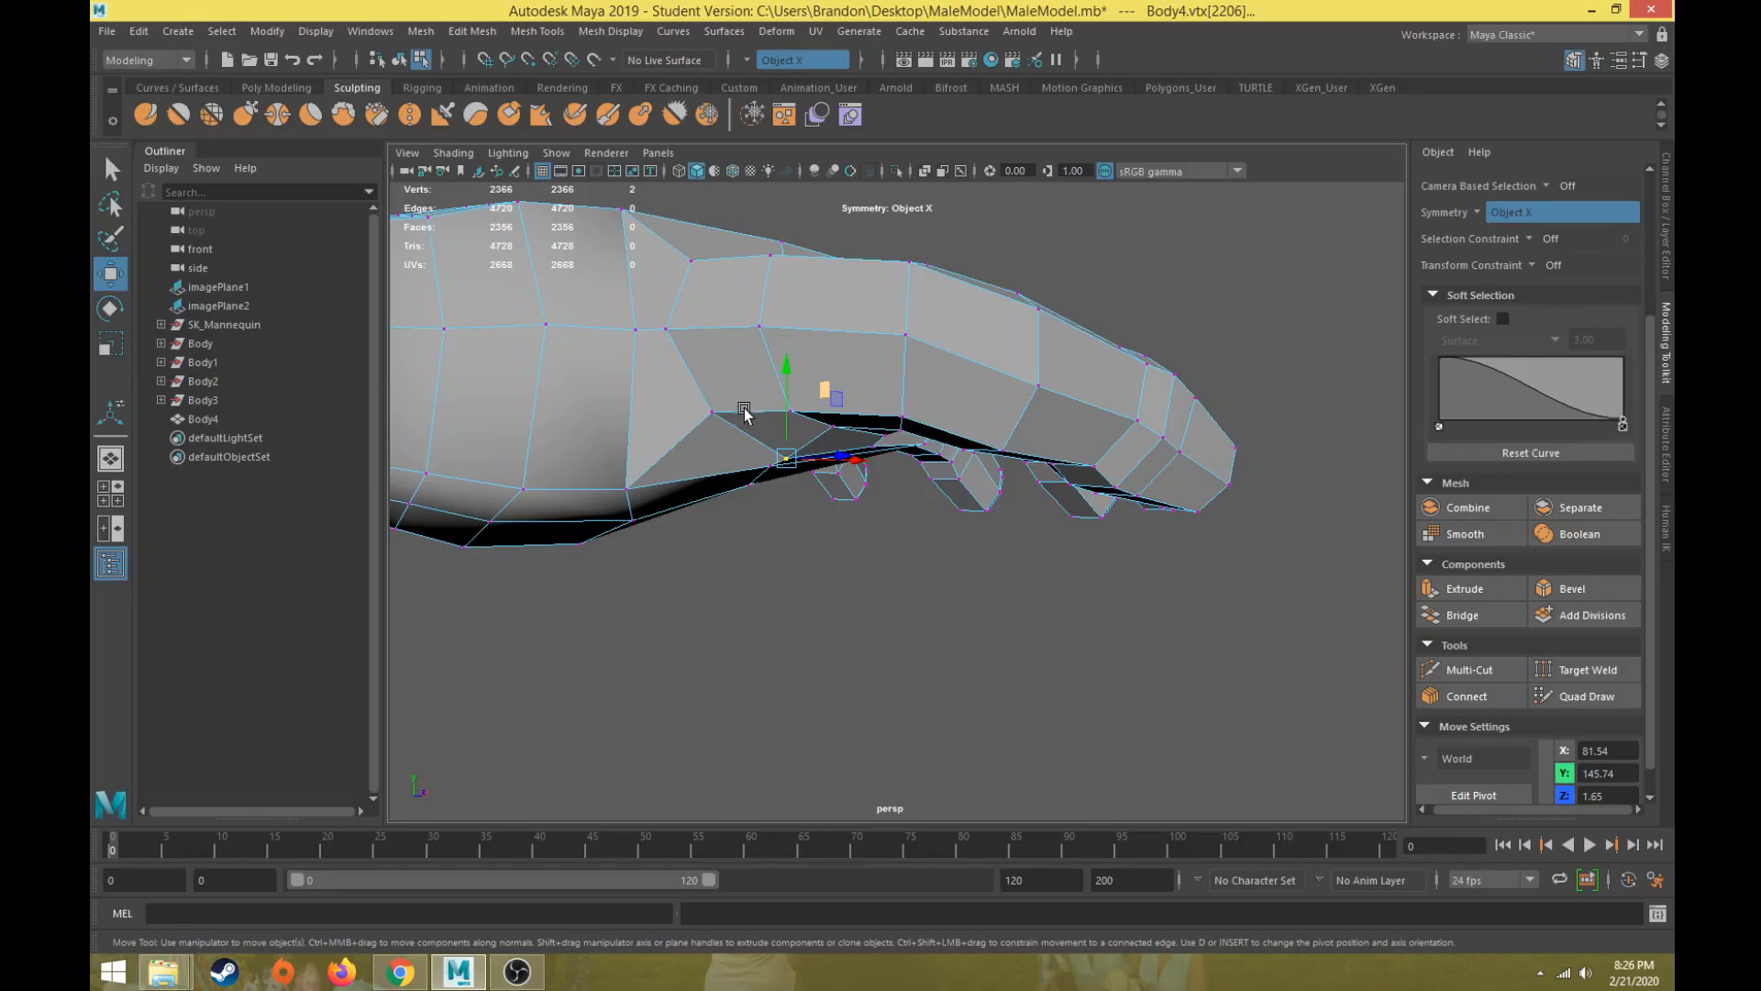
# Step: Select the three vertices along the upper side of the thumb's base and raise them to about 150.53 on Y
pyautogui.keyDown('alt'); pyautogui.moveTo(723, 426); pyautogui.dragTo(856, 413); pyautogui.keyUp('alt')
pyautogui.keyDown('alt'); pyautogui.moveTo(856, 413); pyautogui.dragTo(711, 430); pyautogui.keyUp('alt')
pyautogui.click(652, 321)
pyautogui.keyDown('alt'); pyautogui.moveTo(652, 322); pyautogui.dragTo(805, 444); pyautogui.keyUp('alt')
pyautogui.keyDown('shift'); pyautogui.click(986, 428); pyautogui.keyUp('shift')
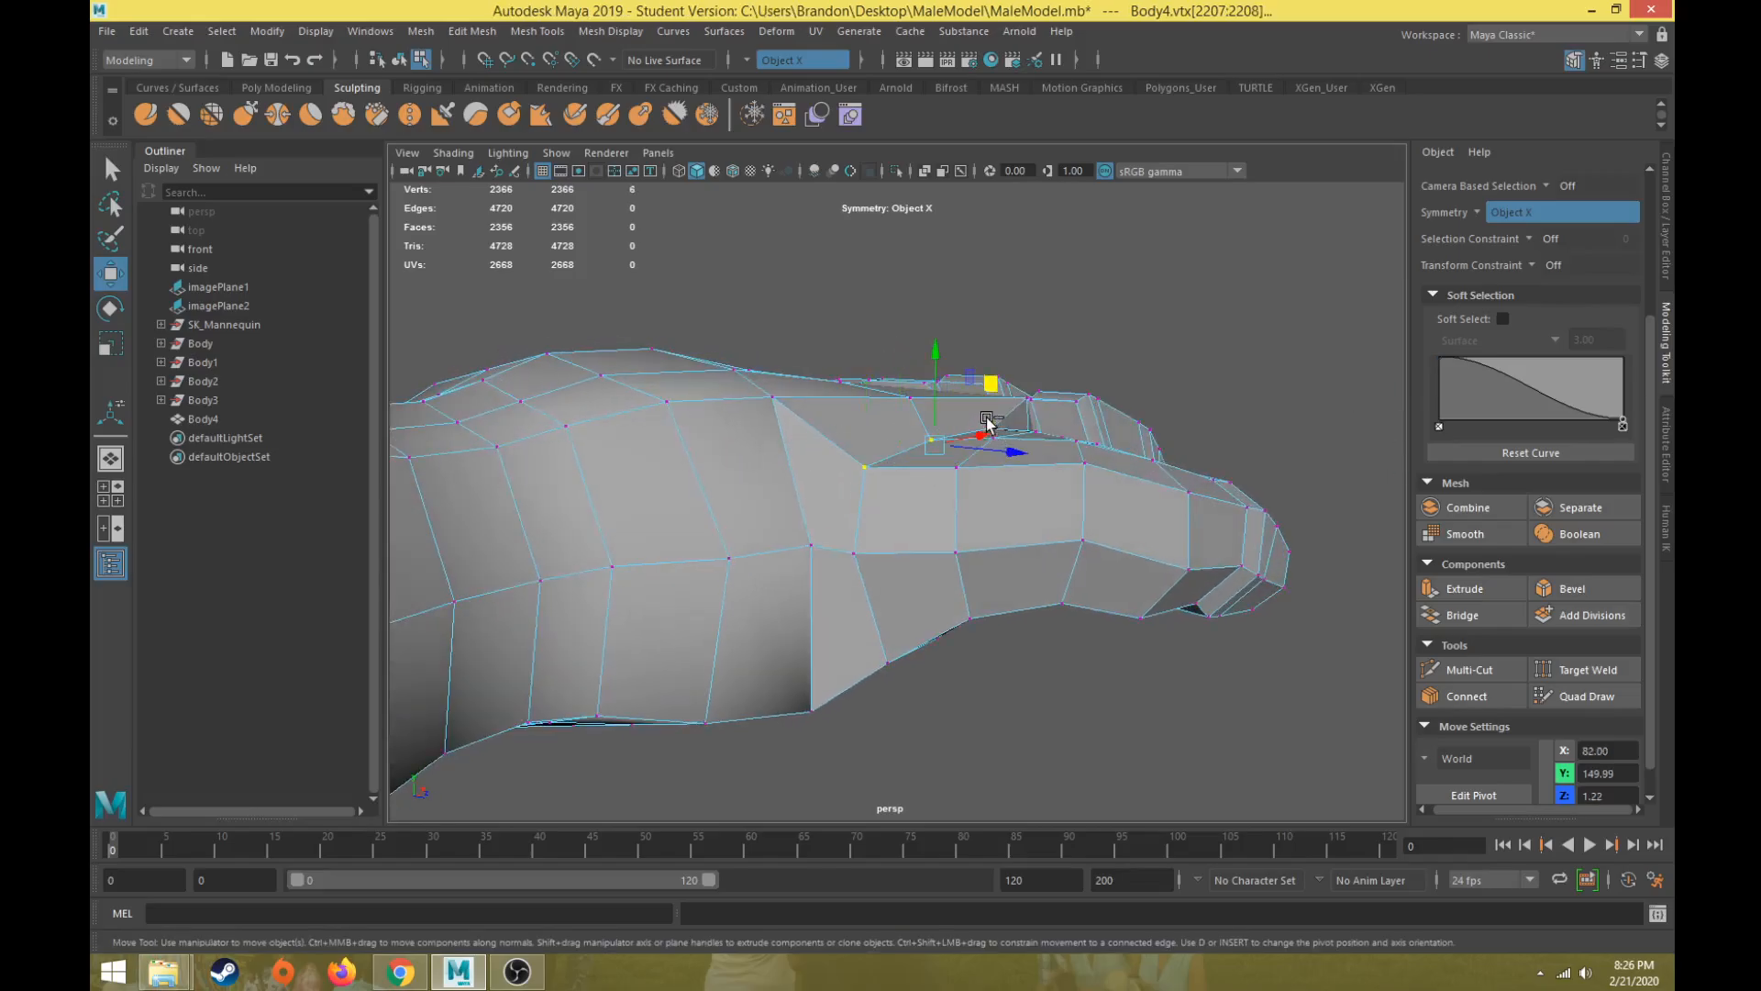
pyautogui.moveTo(930, 376); pyautogui.dragTo(943, 354)
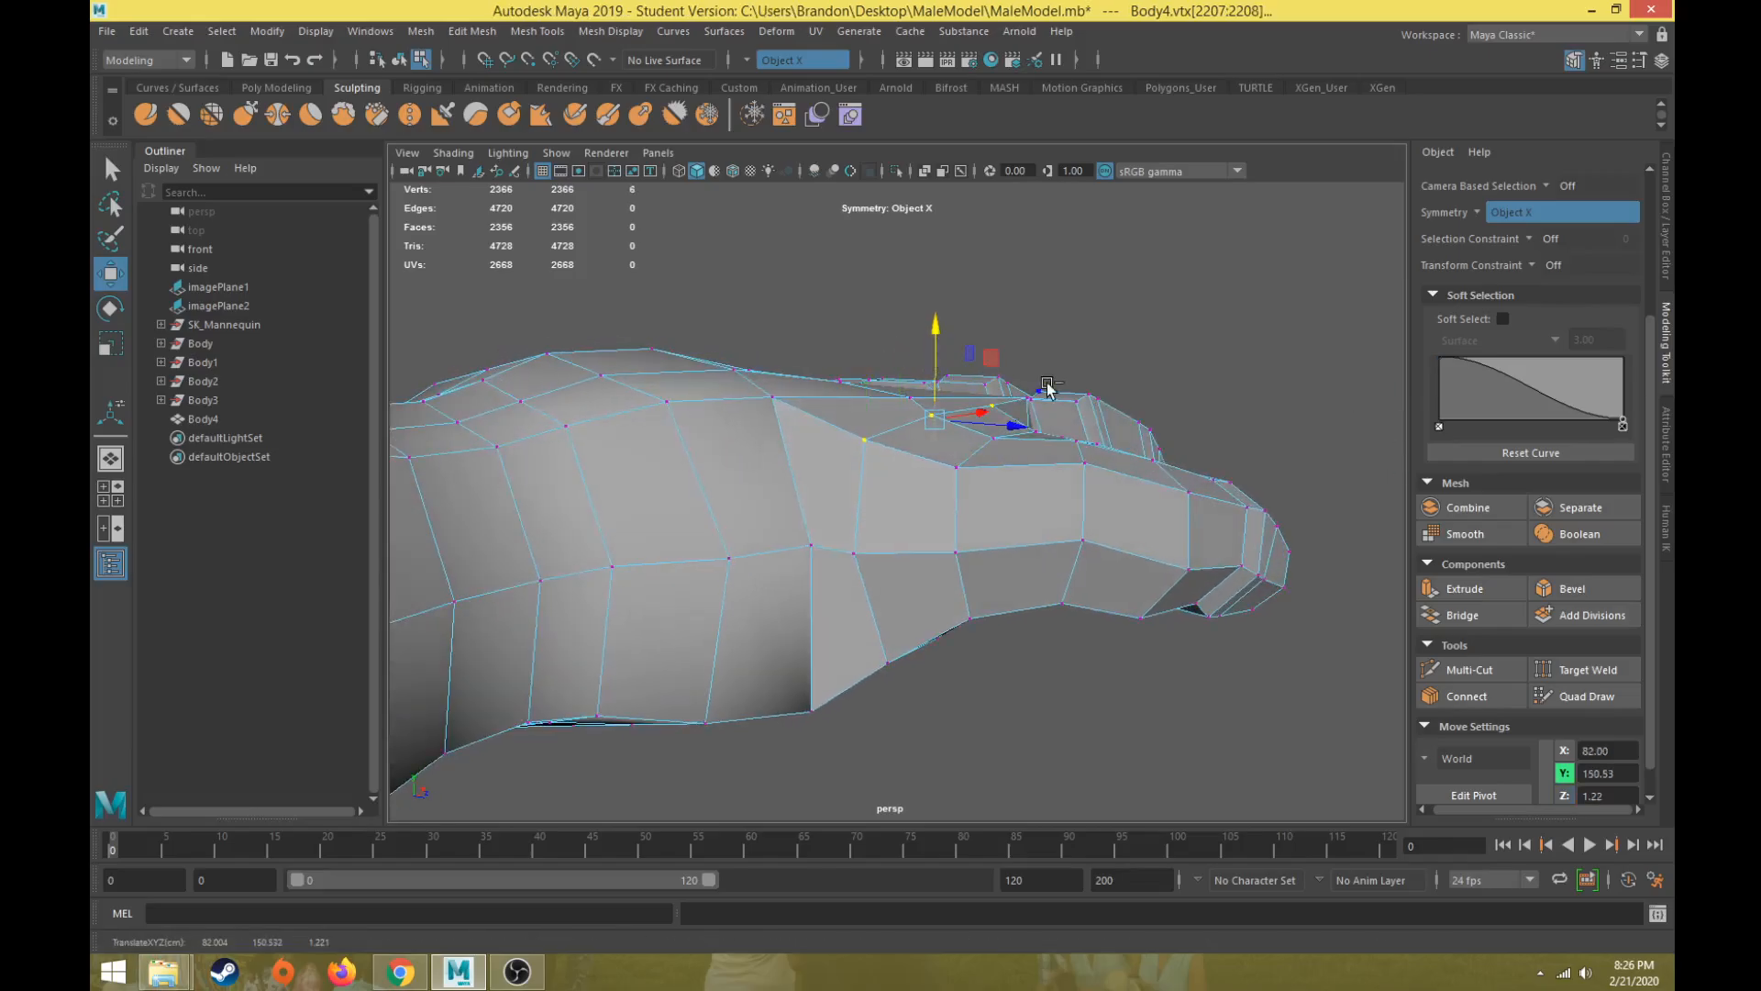
# Step: Move the two outline vertices between the wrist and the thumb's base inward toward the palm
pyautogui.keyDown('alt'); pyautogui.moveTo(1049, 387); pyautogui.dragTo(812, 448); pyautogui.keyUp('alt')
pyautogui.keyDown('alt'); pyautogui.moveTo(662, 446); pyautogui.dragTo(893, 538); pyautogui.keyUp('alt')
pyautogui.keyDown('alt'); pyautogui.moveTo(811, 690); pyautogui.dragTo(896, 618, button='middle'); pyautogui.keyUp('alt')
pyautogui.keyDown('alt'); pyautogui.moveTo(896, 617); pyautogui.dragTo(684, 464); pyautogui.keyUp('alt')
pyautogui.click(893, 659)
pyautogui.click(740, 517)
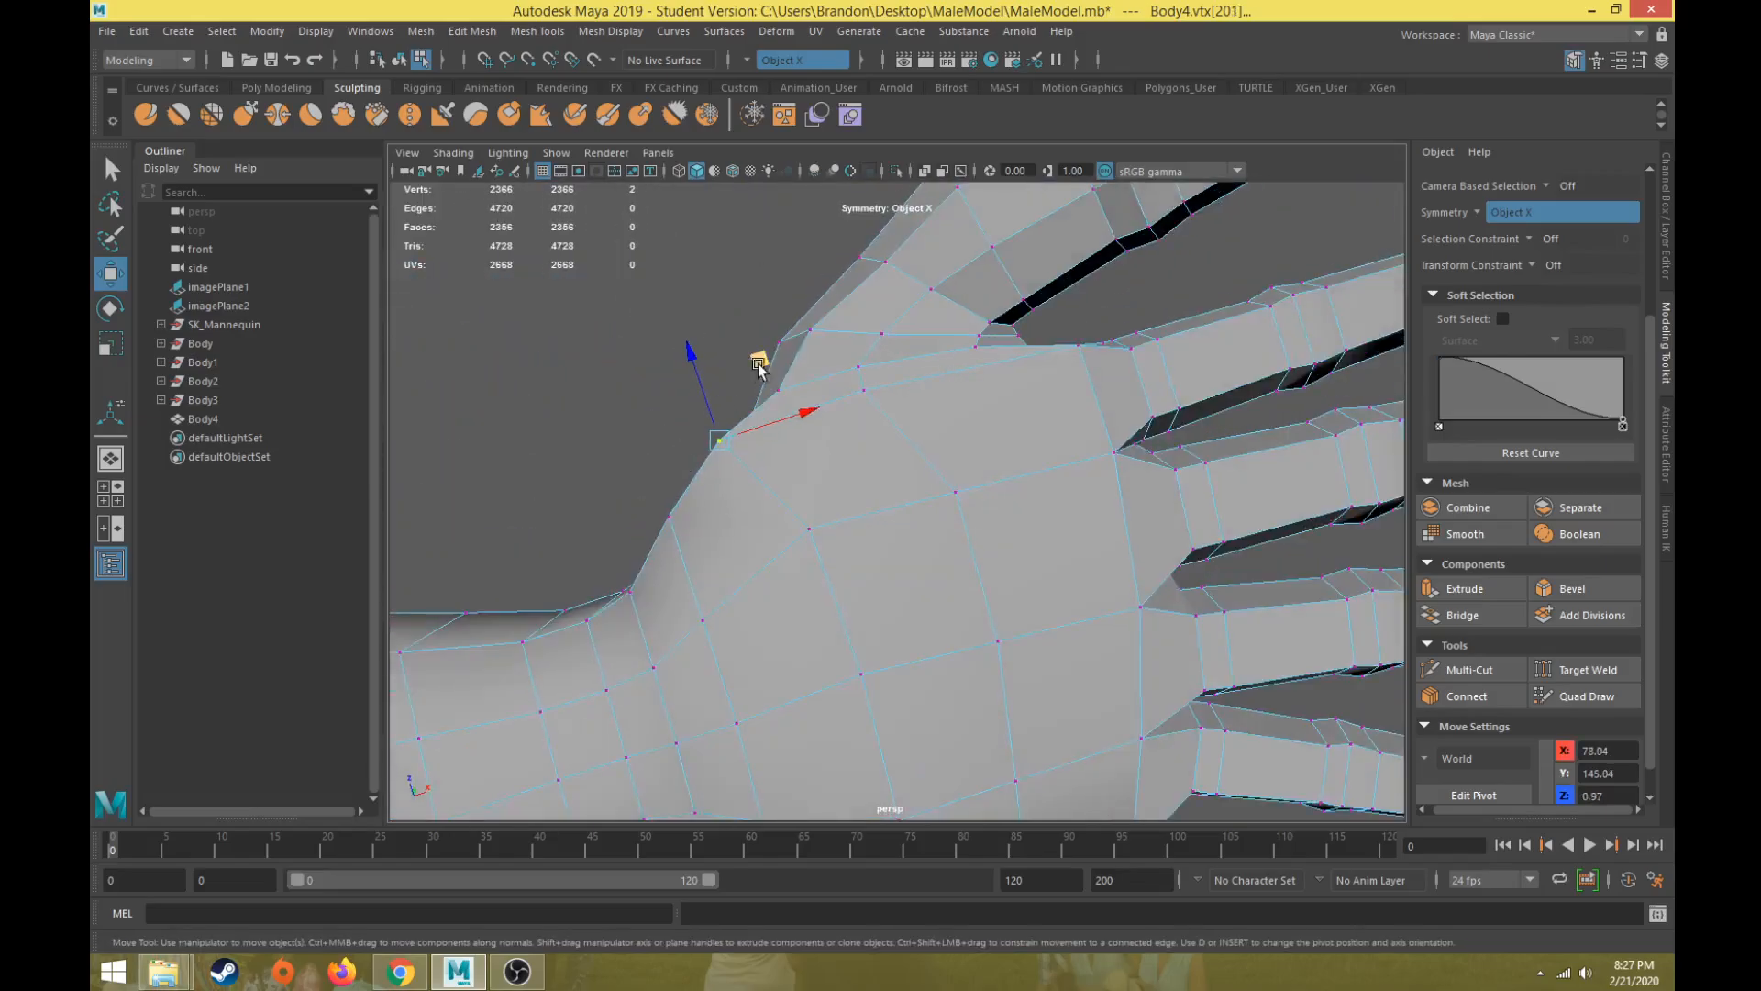
pyautogui.moveTo(760, 361); pyautogui.dragTo(784, 384)
pyautogui.click(692, 530)
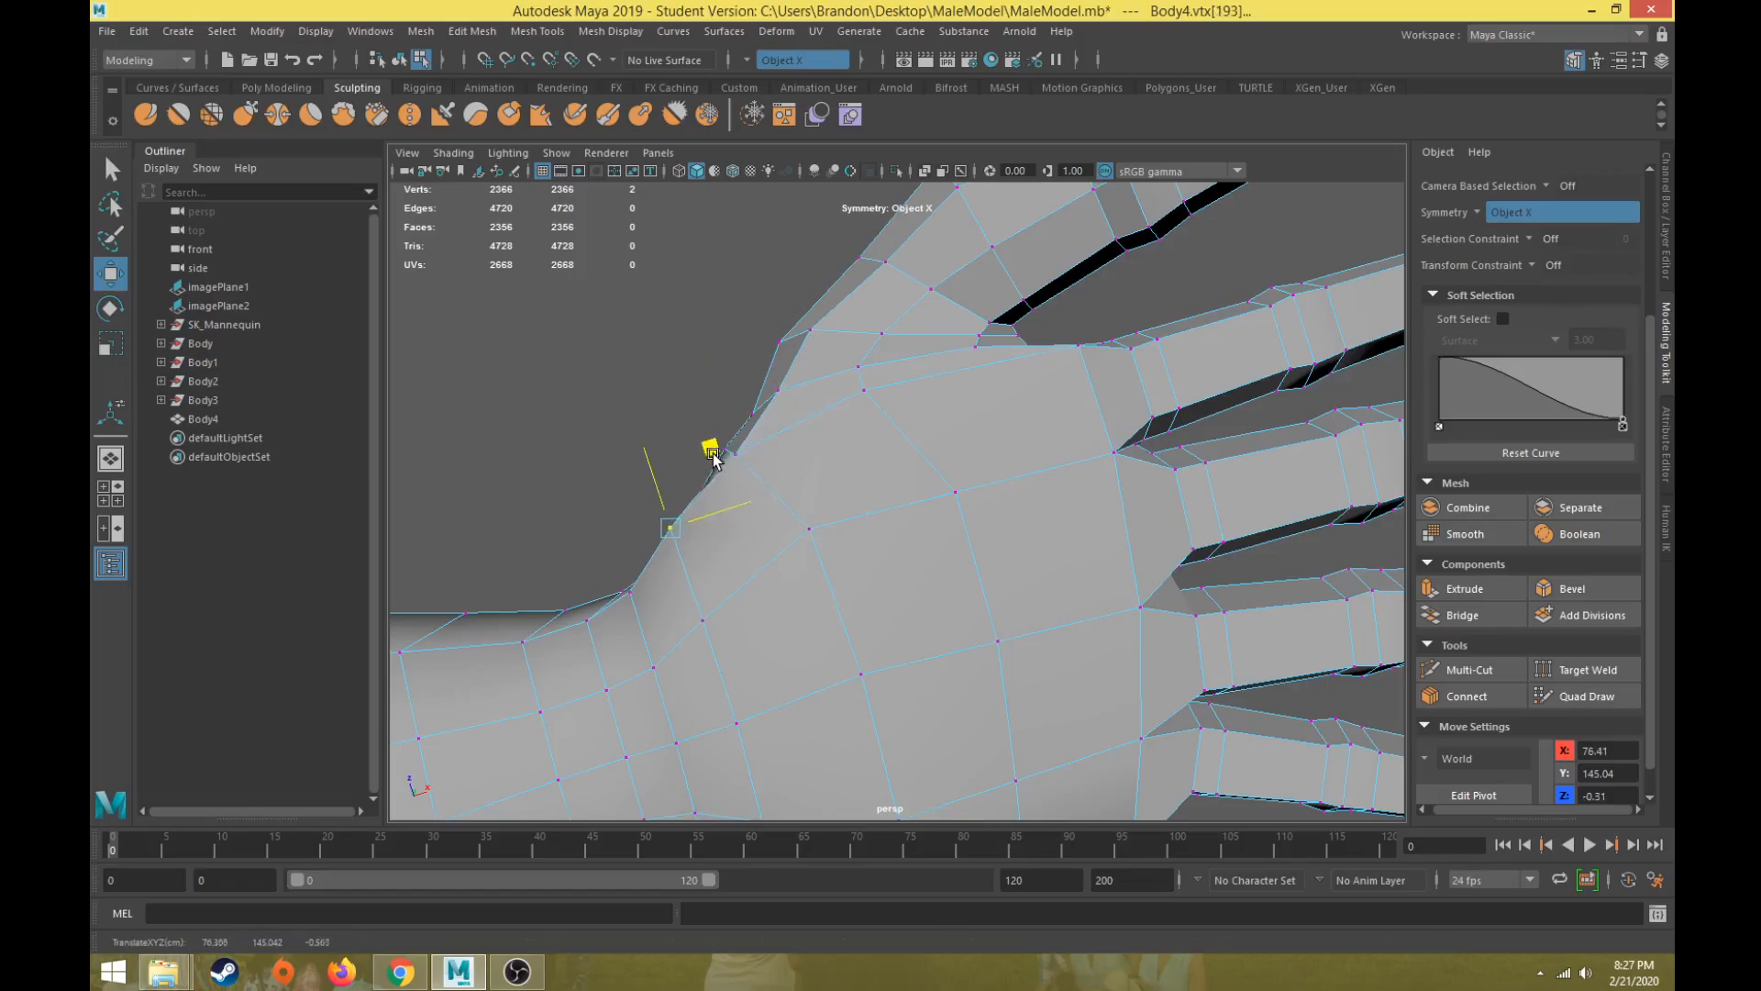
pyautogui.scroll(-6, 759, 508)
pyautogui.moveTo(734, 457); pyautogui.dragTo(849, 495)
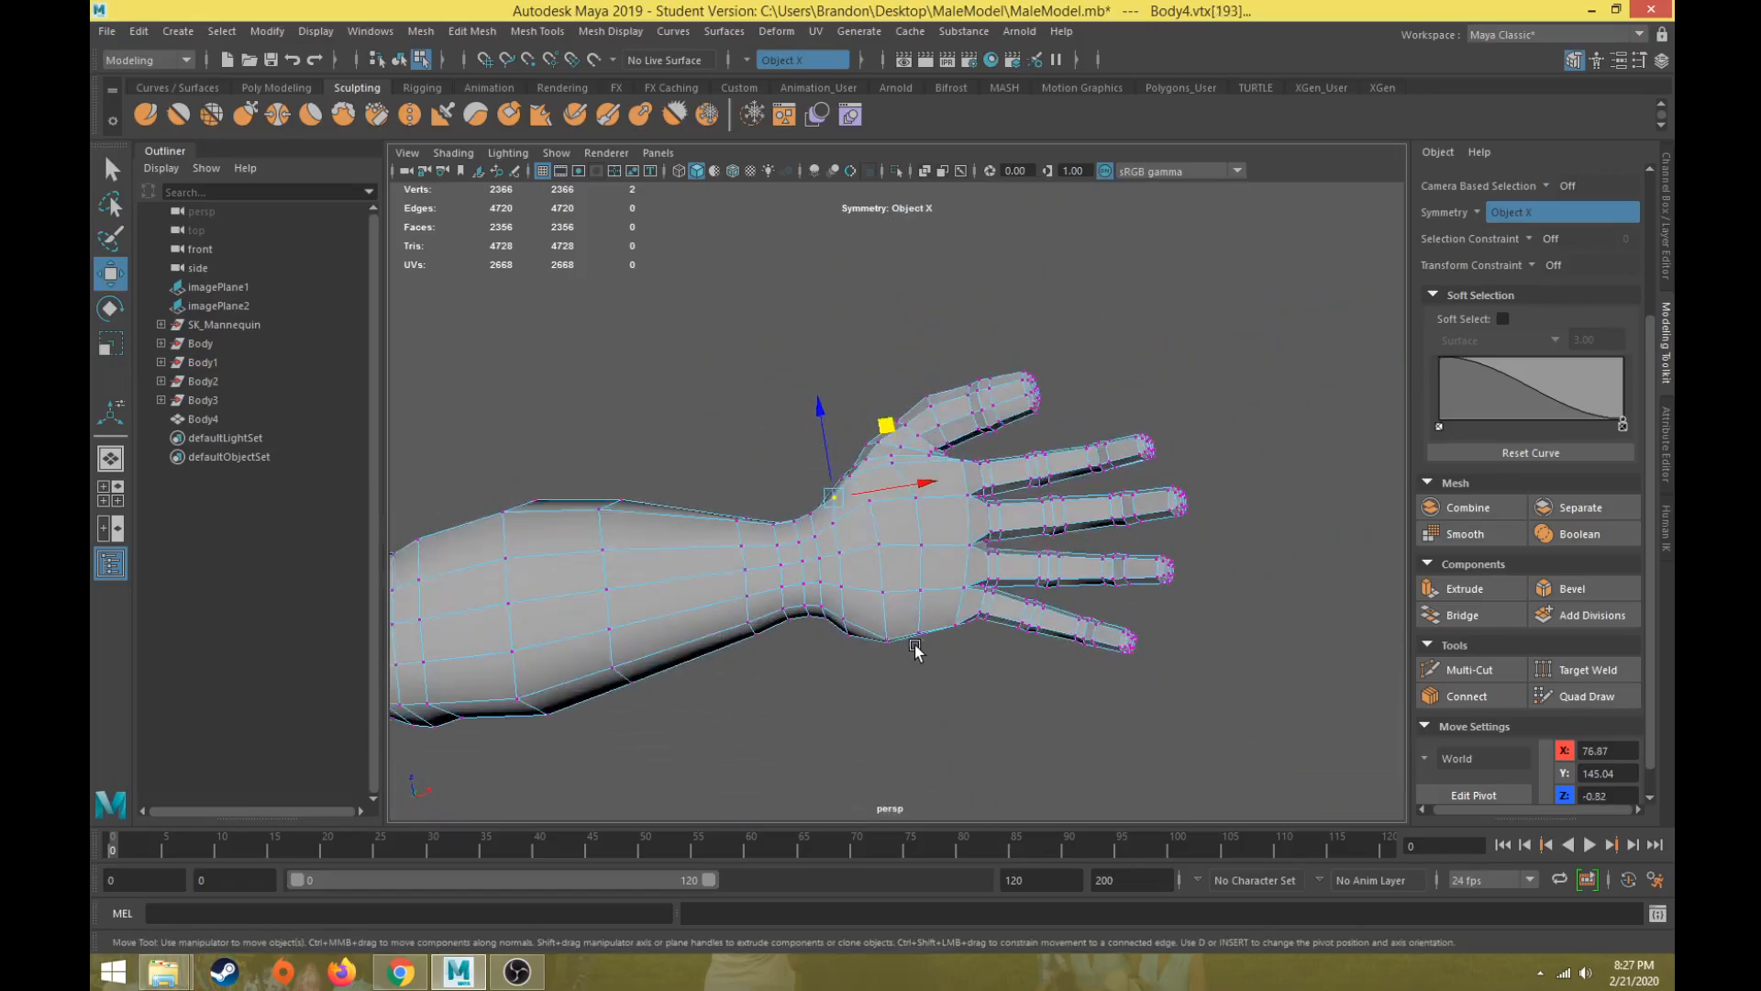
# Step: Select the vertices along the palm's little-finger edge and move them inward to narrow the palm
pyautogui.scroll(3, 916, 652)
pyautogui.keyDown('alt'); pyautogui.moveTo(894, 561); pyautogui.dragTo(894, 407, button='middle'); pyautogui.keyUp('alt')
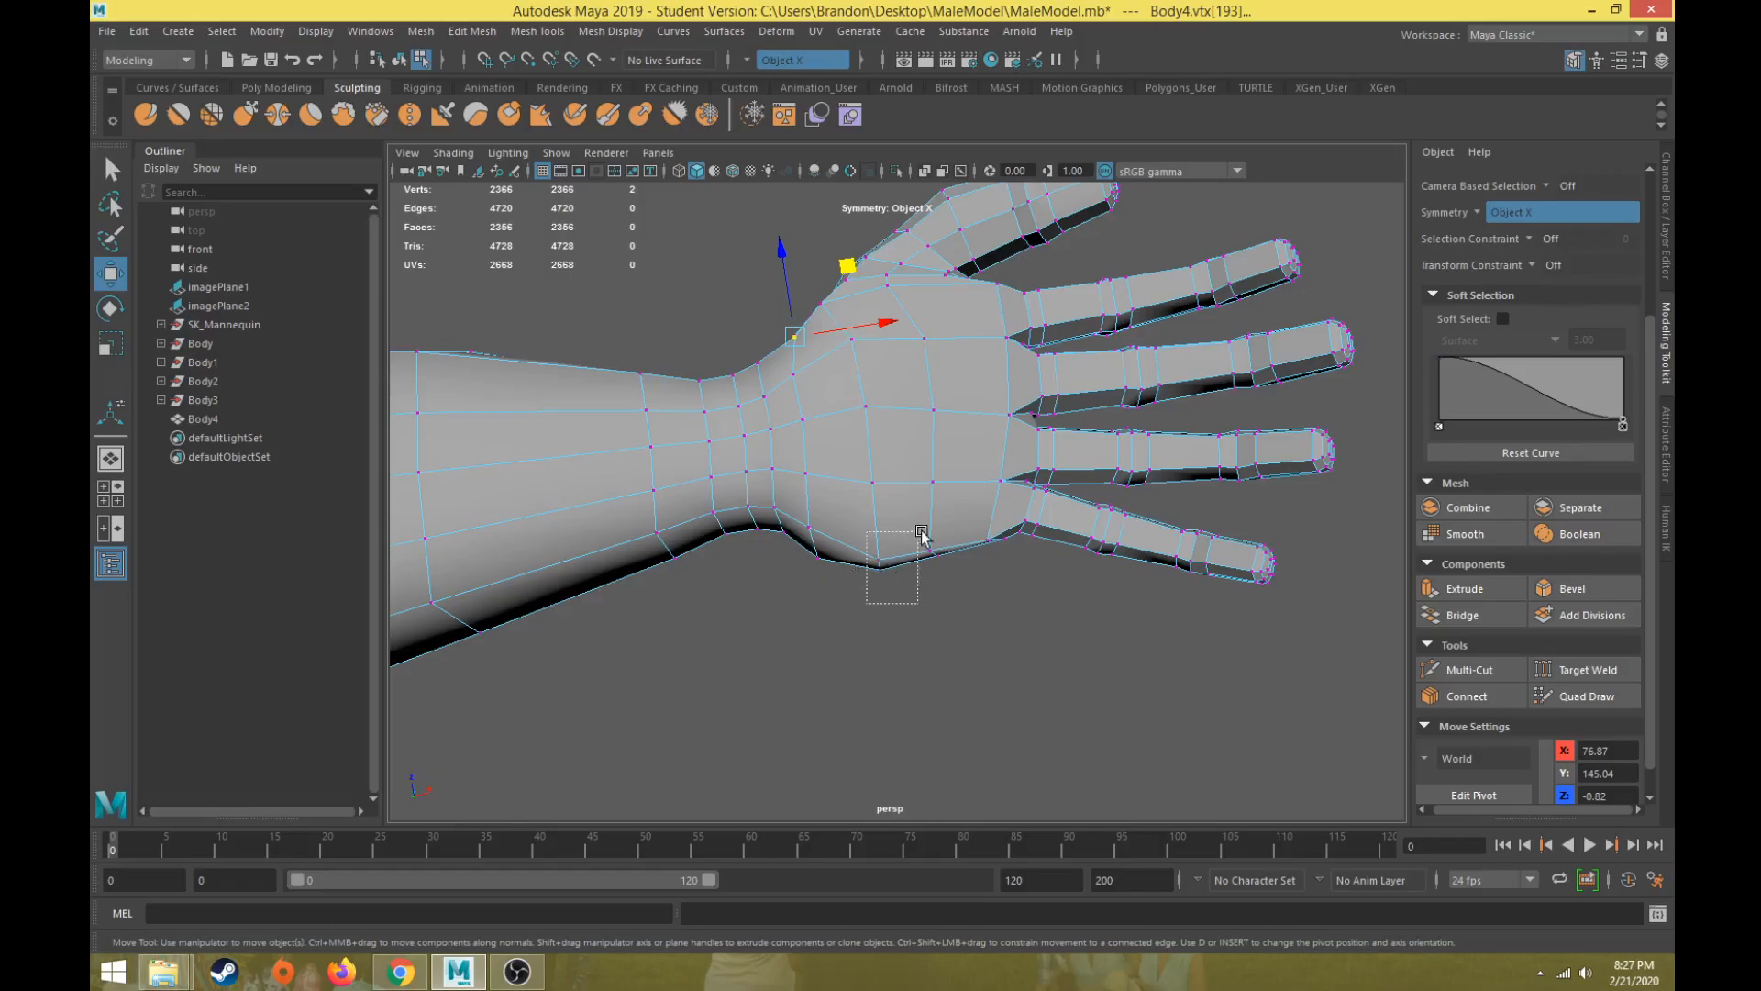
pyautogui.moveTo(922, 533); pyautogui.dragTo(920, 537)
pyautogui.moveTo(872, 467); pyautogui.dragTo(873, 474)
pyautogui.moveTo(909, 598); pyautogui.dragTo(957, 546)
pyautogui.moveTo(929, 473); pyautogui.dragTo(925, 460)
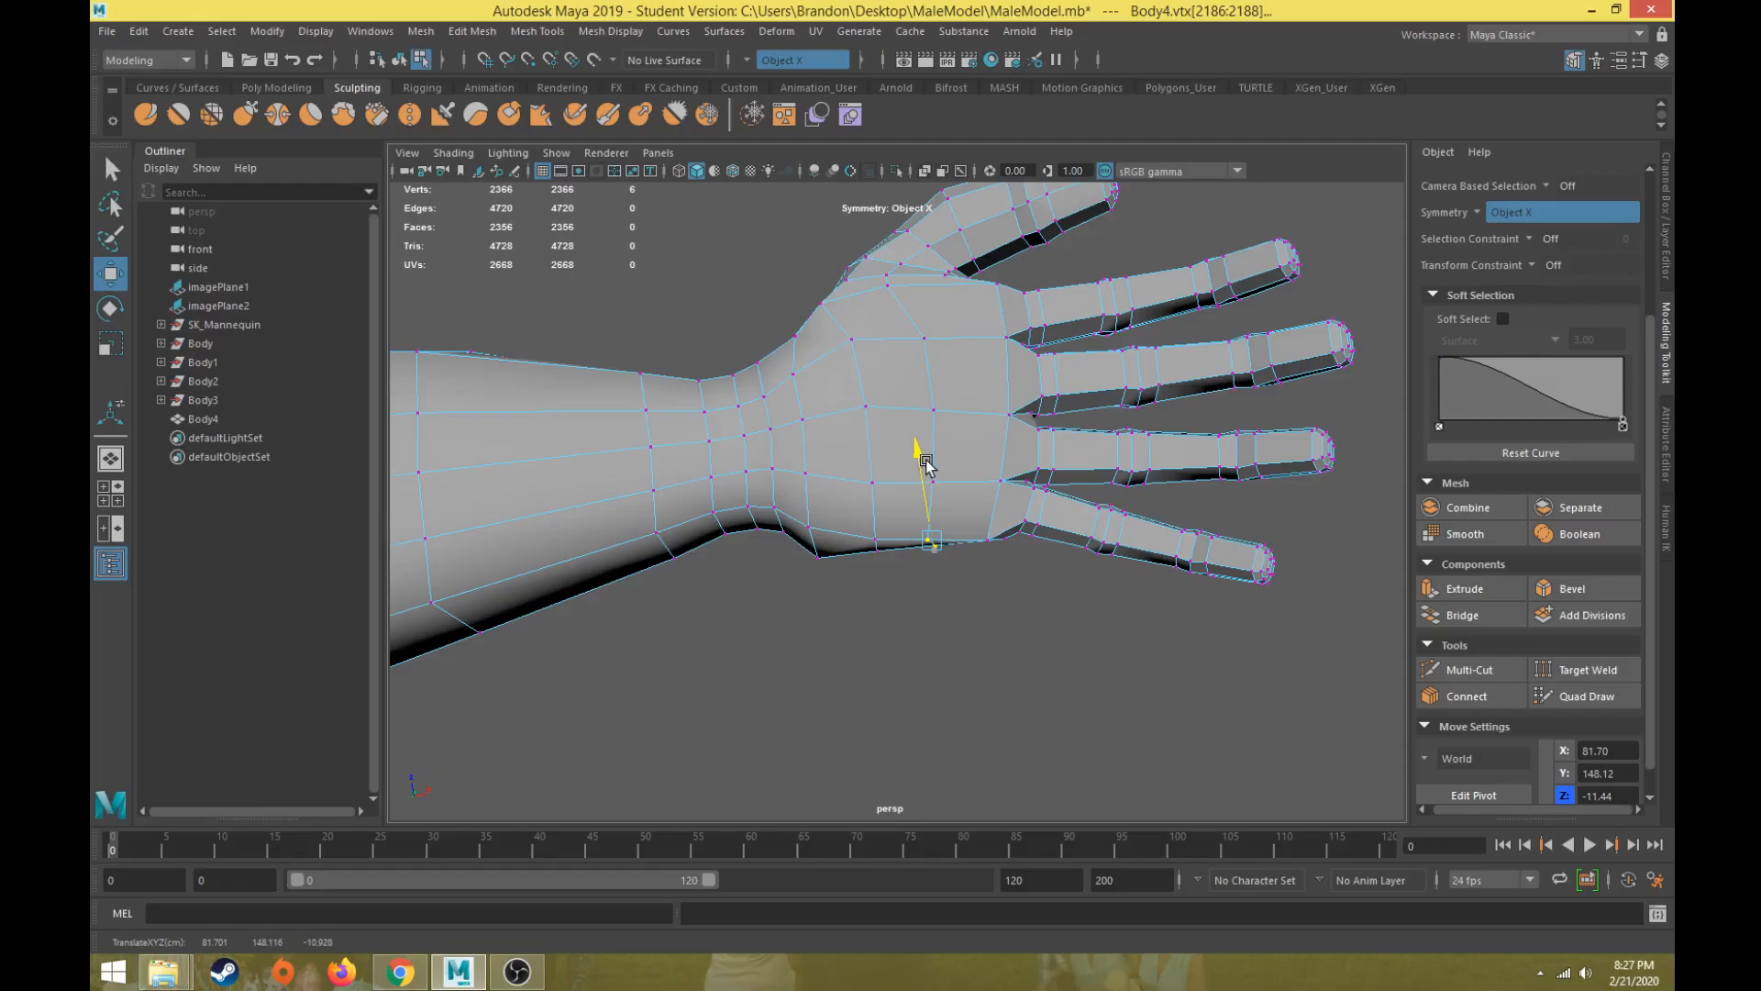
# Step: Move the outline vertex at the heel of the palm's little-finger side inward to round off the corner
pyautogui.click(824, 545)
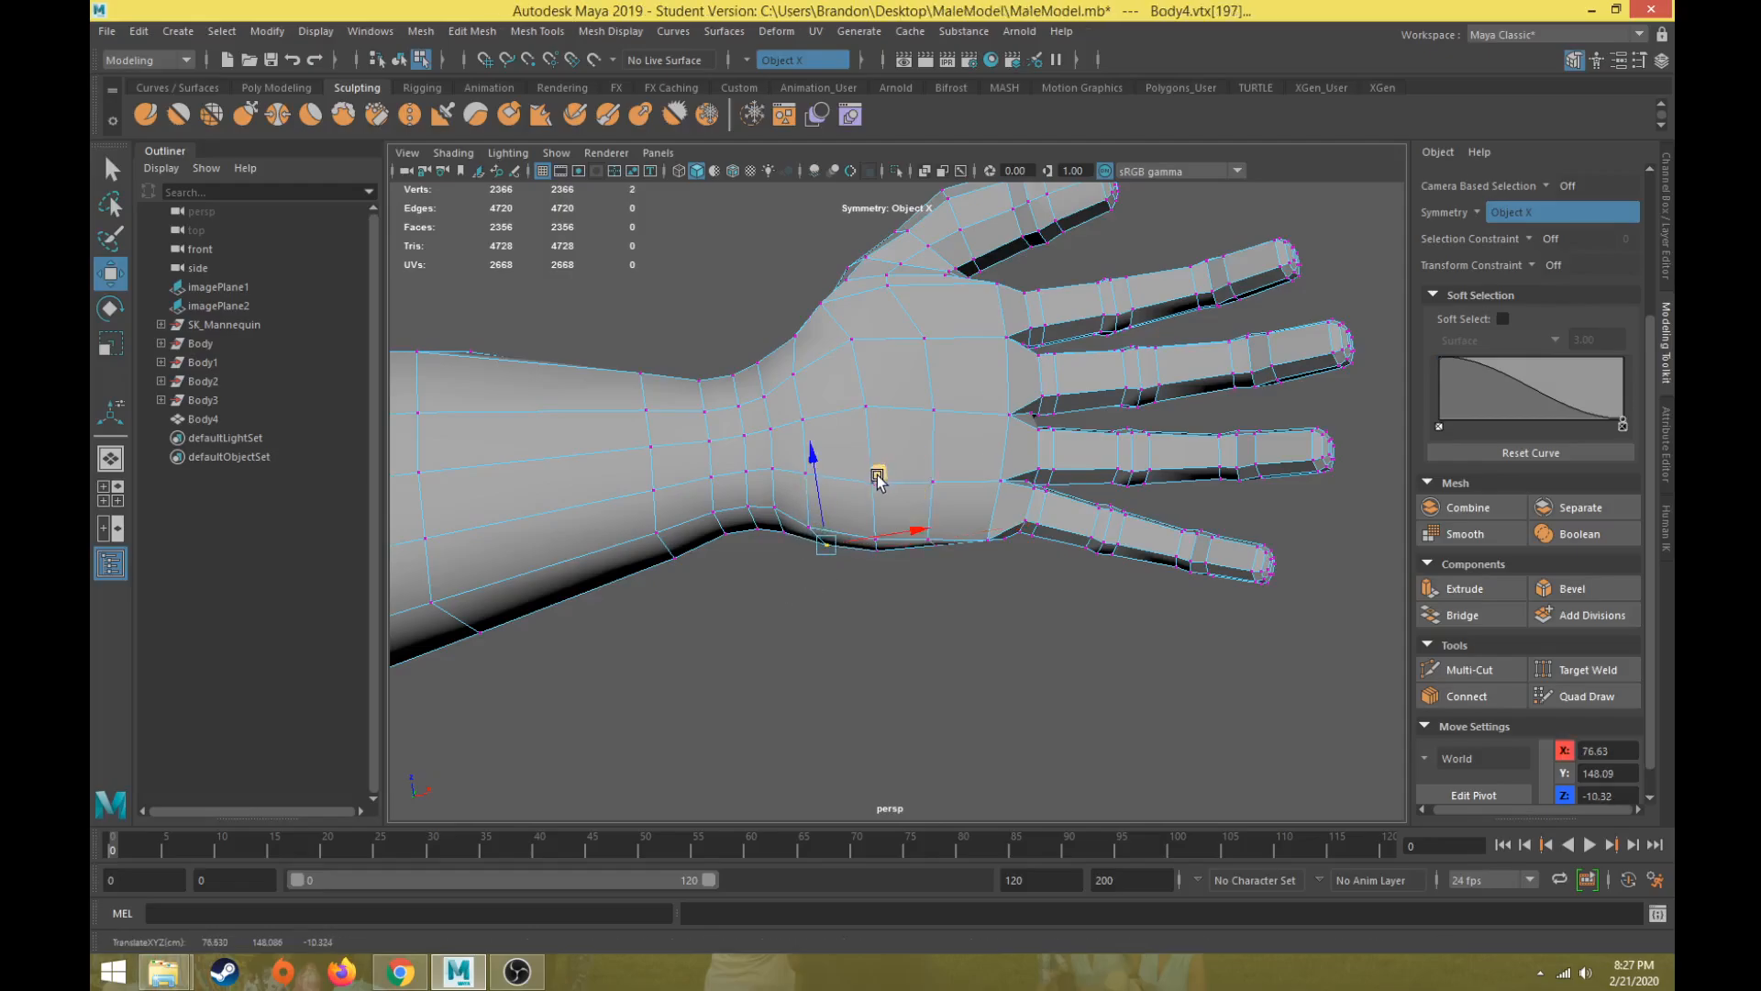
# Step: Examine the reshaped hand from several angles and check its proportions against the whole figure
pyautogui.keyDown('alt'); pyautogui.moveTo(876, 477); pyautogui.dragTo(986, 684); pyautogui.keyUp('alt')
pyautogui.keyDown('alt'); pyautogui.moveTo(986, 684); pyautogui.dragTo(1065, 712, button='middle'); pyautogui.keyUp('alt')
pyautogui.scroll(-3, 1065, 712)
pyautogui.keyDown('alt'); pyautogui.moveTo(1027, 708); pyautogui.dragTo(1021, 663); pyautogui.keyUp('alt')
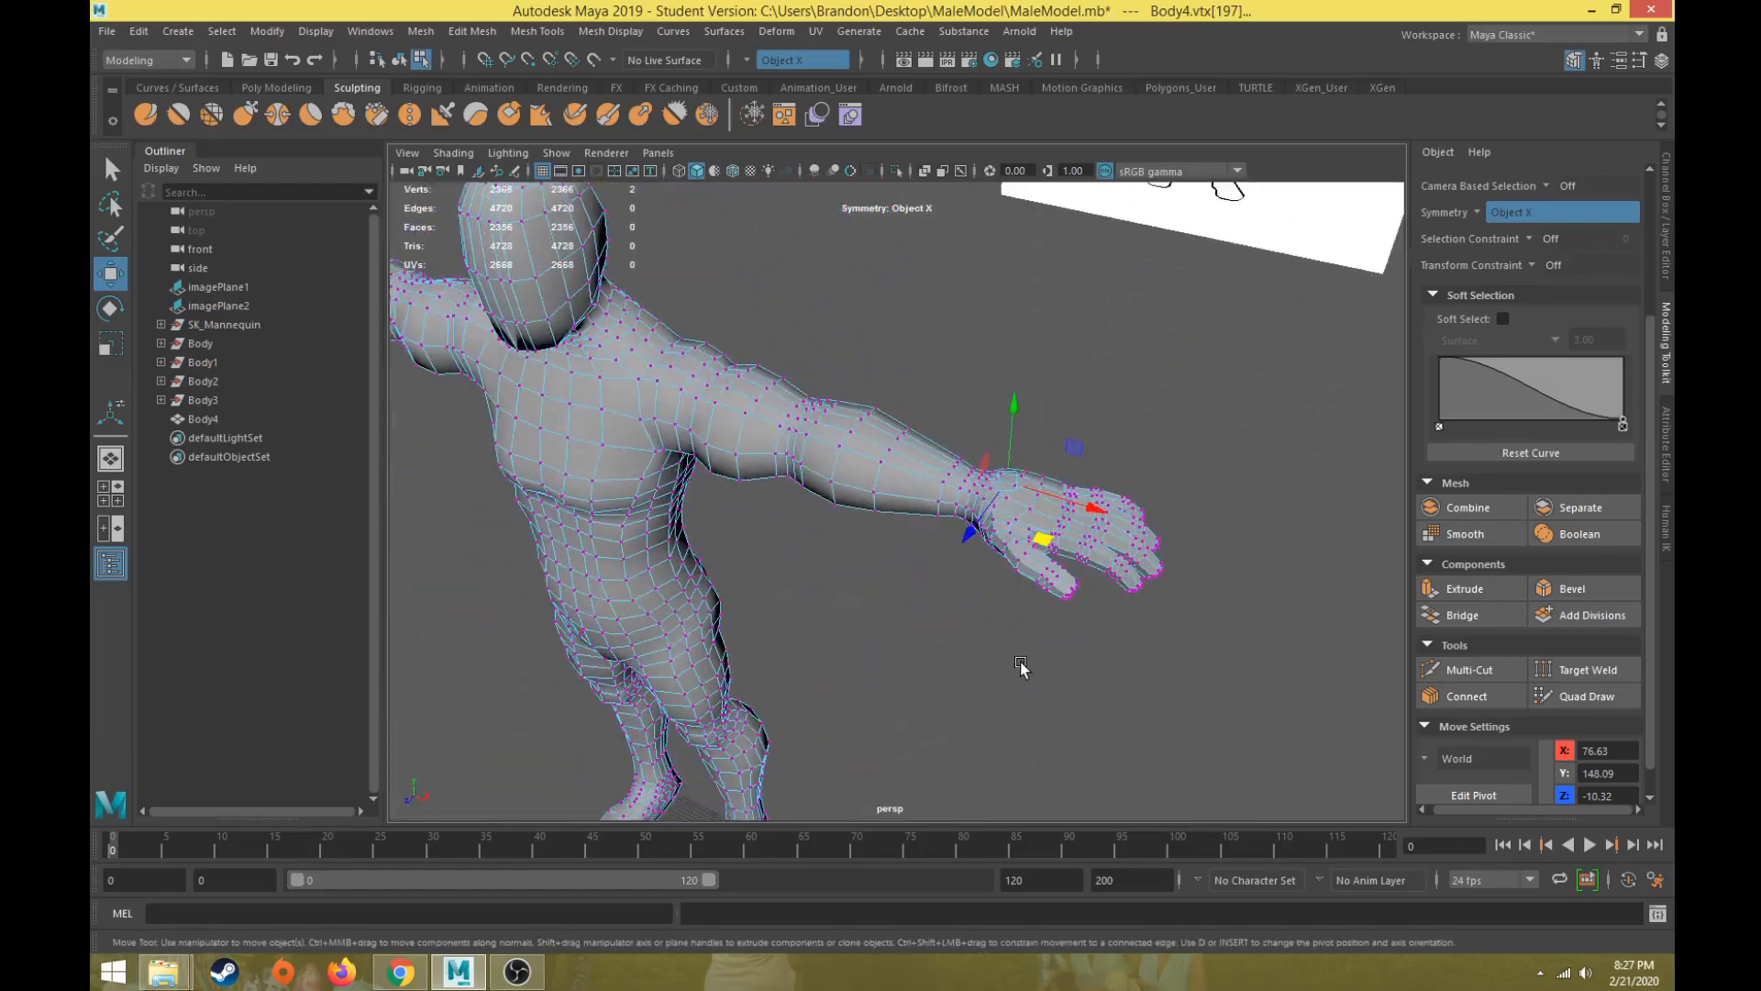
pyautogui.keyDown('alt'); pyautogui.moveTo(905, 663); pyautogui.dragTo(492, 602, button='middle'); pyautogui.keyUp('alt')
pyautogui.scroll(5, 1032, 695)
pyautogui.keyDown('alt'); pyautogui.moveTo(770, 657); pyautogui.dragTo(696, 655); pyautogui.keyUp('alt')
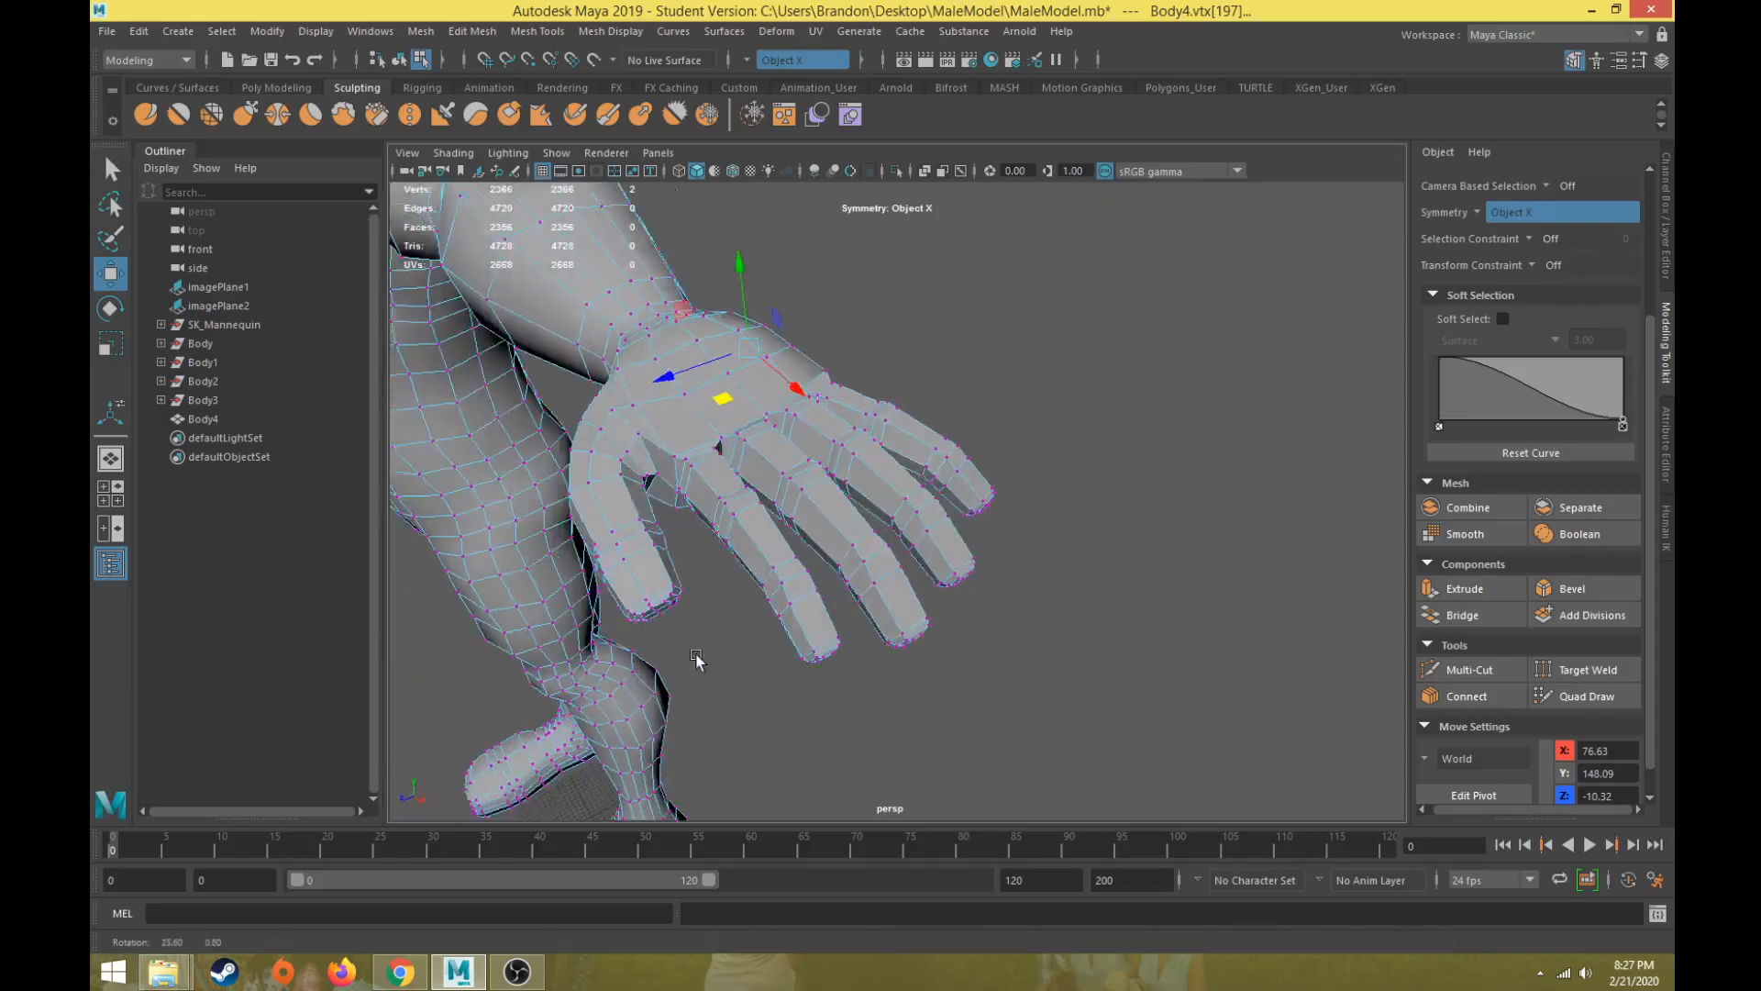
pyautogui.scroll(-6, 696, 658)
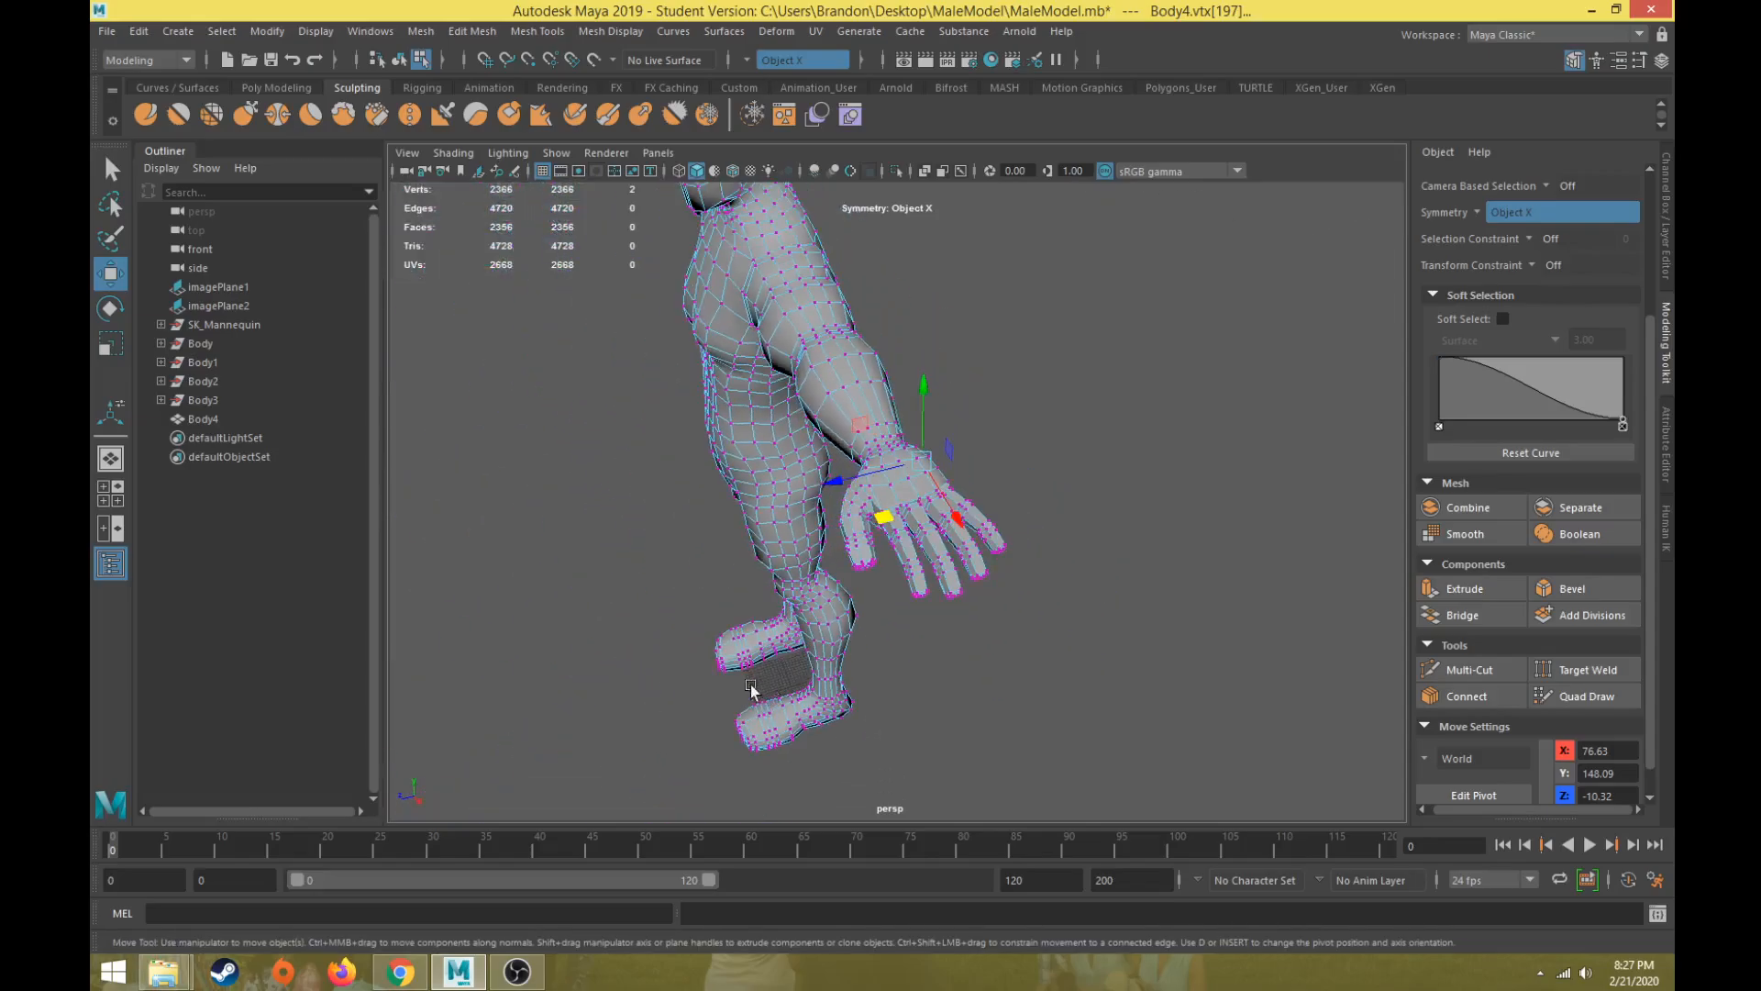
pyautogui.scroll(-5, 750, 688)
pyautogui.keyDown('alt'); pyautogui.moveTo(787, 621); pyautogui.dragTo(999, 603); pyautogui.keyUp('alt')
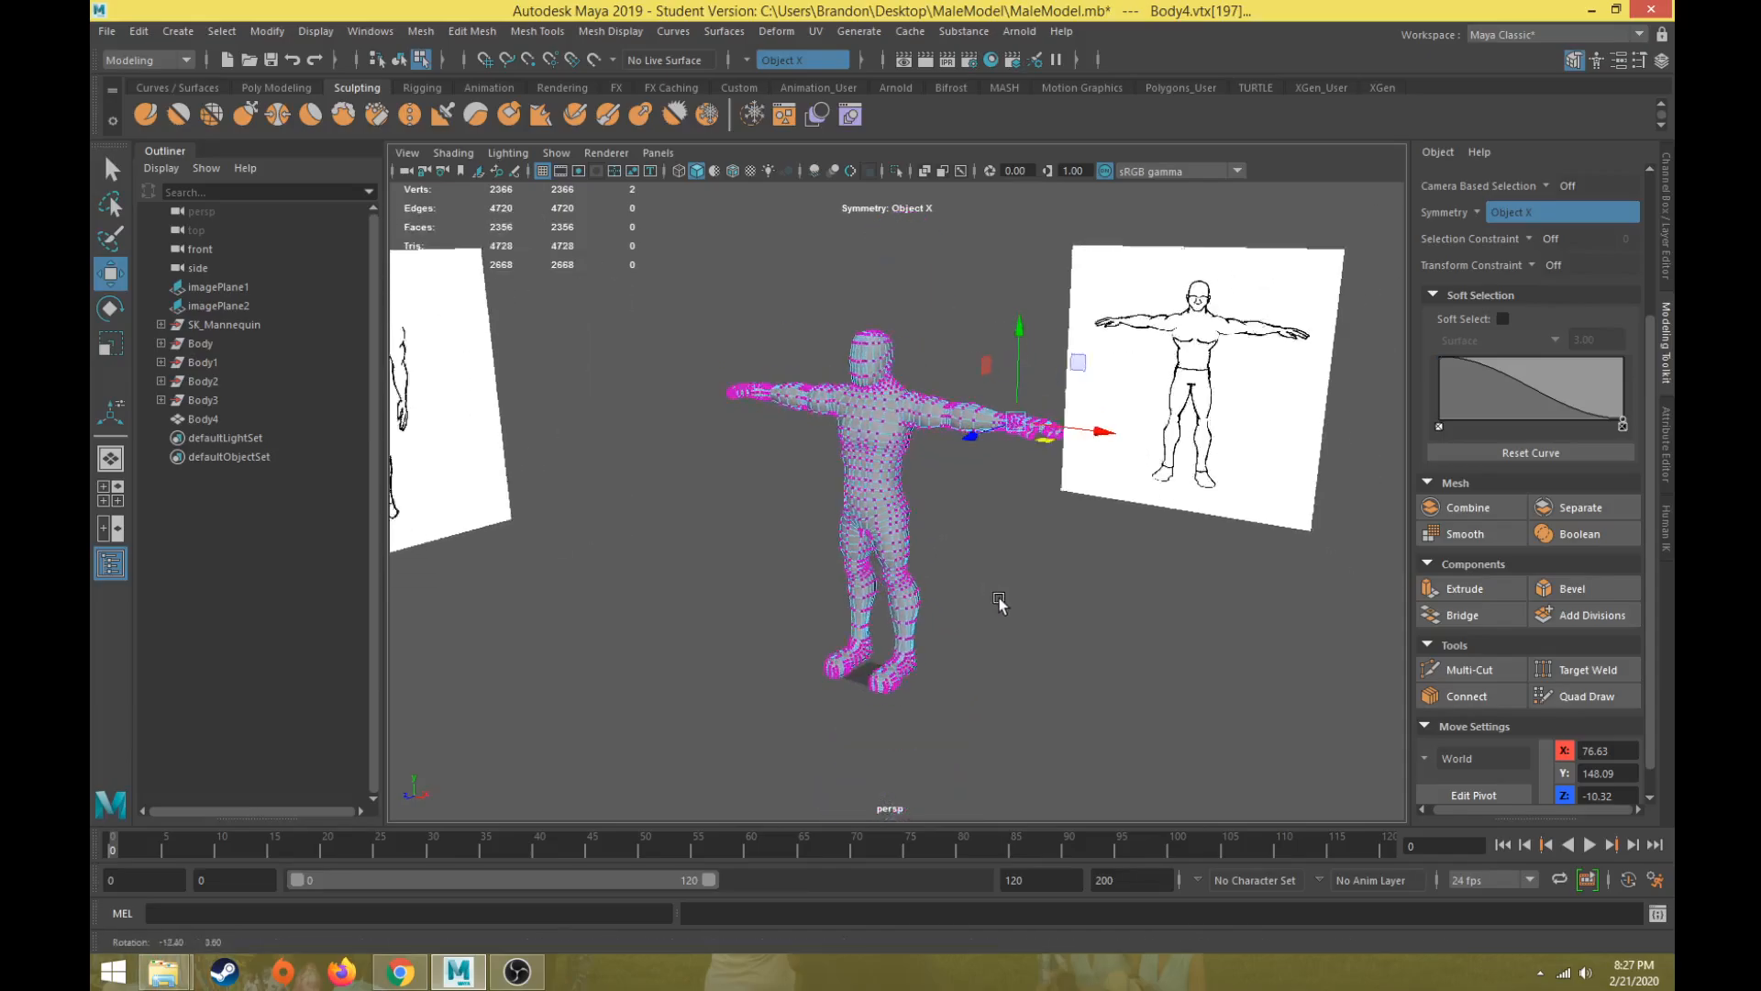
# Step: Switch the body mesh from vertex editing to object mode and inspect the surface of the hand, arm and torso
pyautogui.moveTo(882, 408); pyautogui.dragTo(906, 365, button='right')
pyautogui.scroll(3, 906, 362)
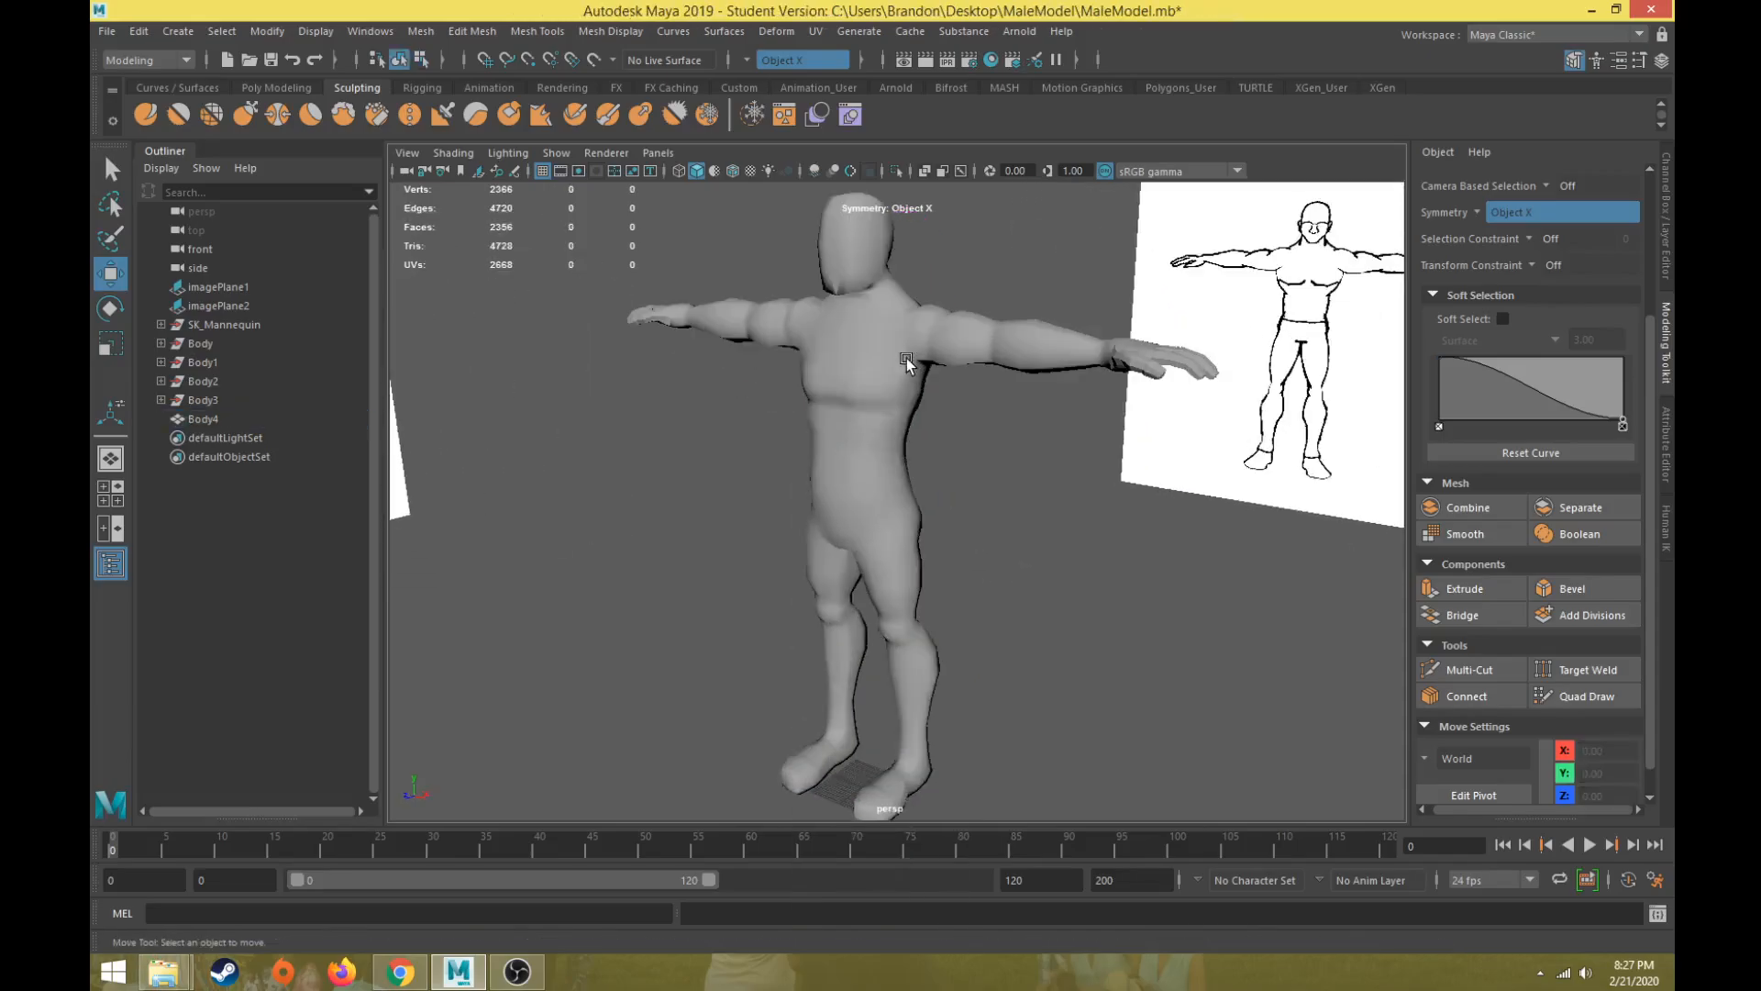
pyautogui.keyDown('alt'); pyautogui.moveTo(907, 358); pyautogui.dragTo(895, 456); pyautogui.keyUp('alt')
pyautogui.keyDown('alt'); pyautogui.moveTo(894, 456); pyautogui.dragTo(758, 612, button='middle'); pyautogui.keyUp('alt')
pyautogui.scroll(5, 976, 543)
pyautogui.keyDown('alt'); pyautogui.moveTo(977, 544); pyautogui.dragTo(658, 558, button='middle'); pyautogui.keyUp('alt')
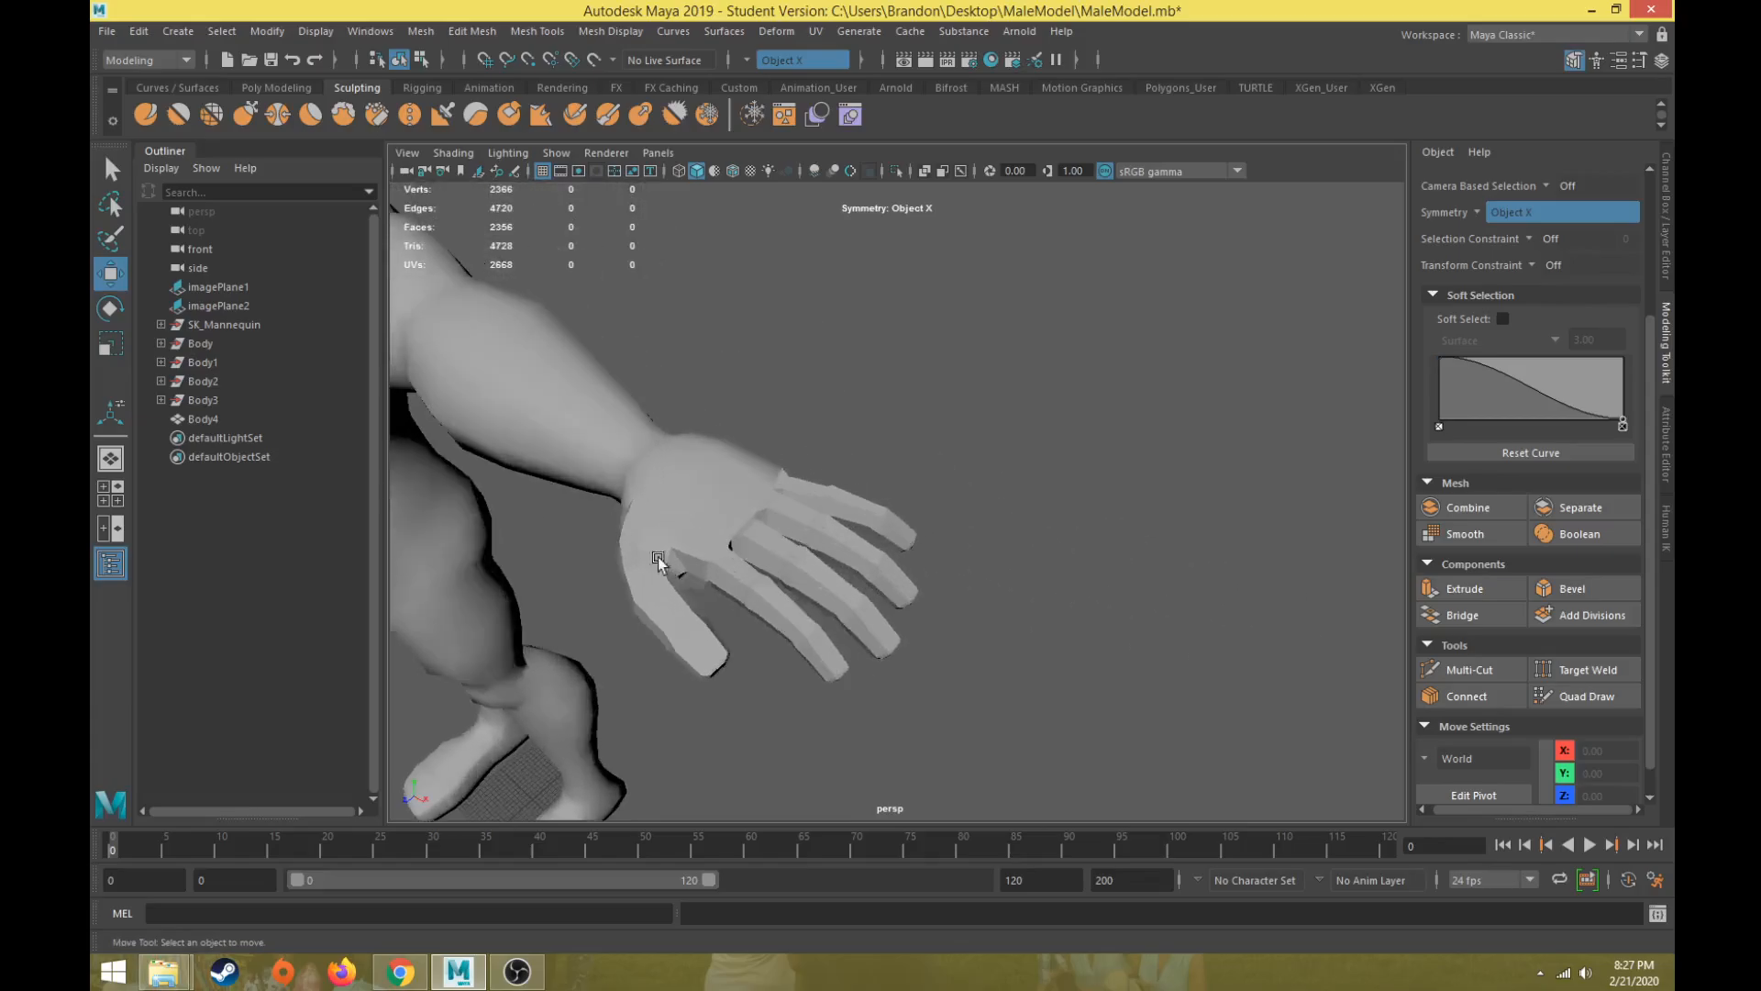
pyautogui.keyDown('alt'); pyautogui.moveTo(658, 558); pyautogui.dragTo(952, 448); pyautogui.keyUp('alt')
pyautogui.click(888, 394)
pyautogui.scroll(-4, 842, 446)
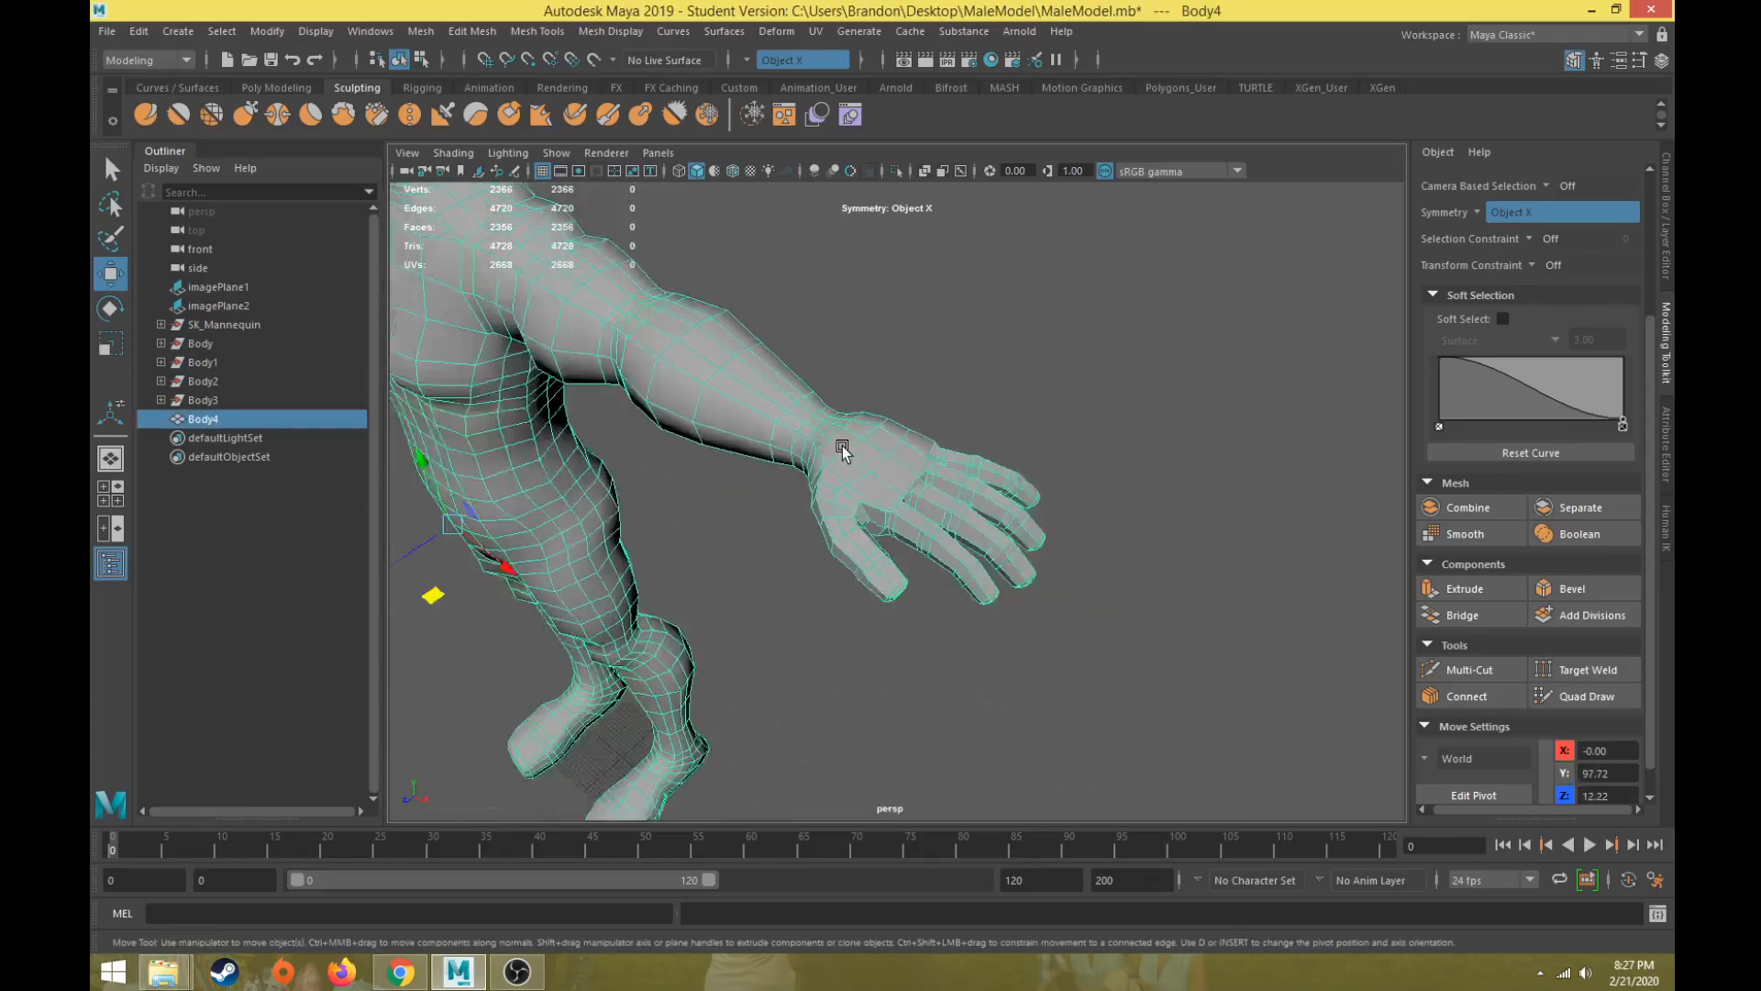
pyautogui.scroll(-6, 842, 446)
pyautogui.keyDown('alt'); pyautogui.moveTo(776, 473); pyautogui.dragTo(845, 468, button='middle'); pyautogui.keyUp('alt')
pyautogui.scroll(4, 862, 466)
pyautogui.click(968, 473)
pyautogui.scroll(2, 971, 496)
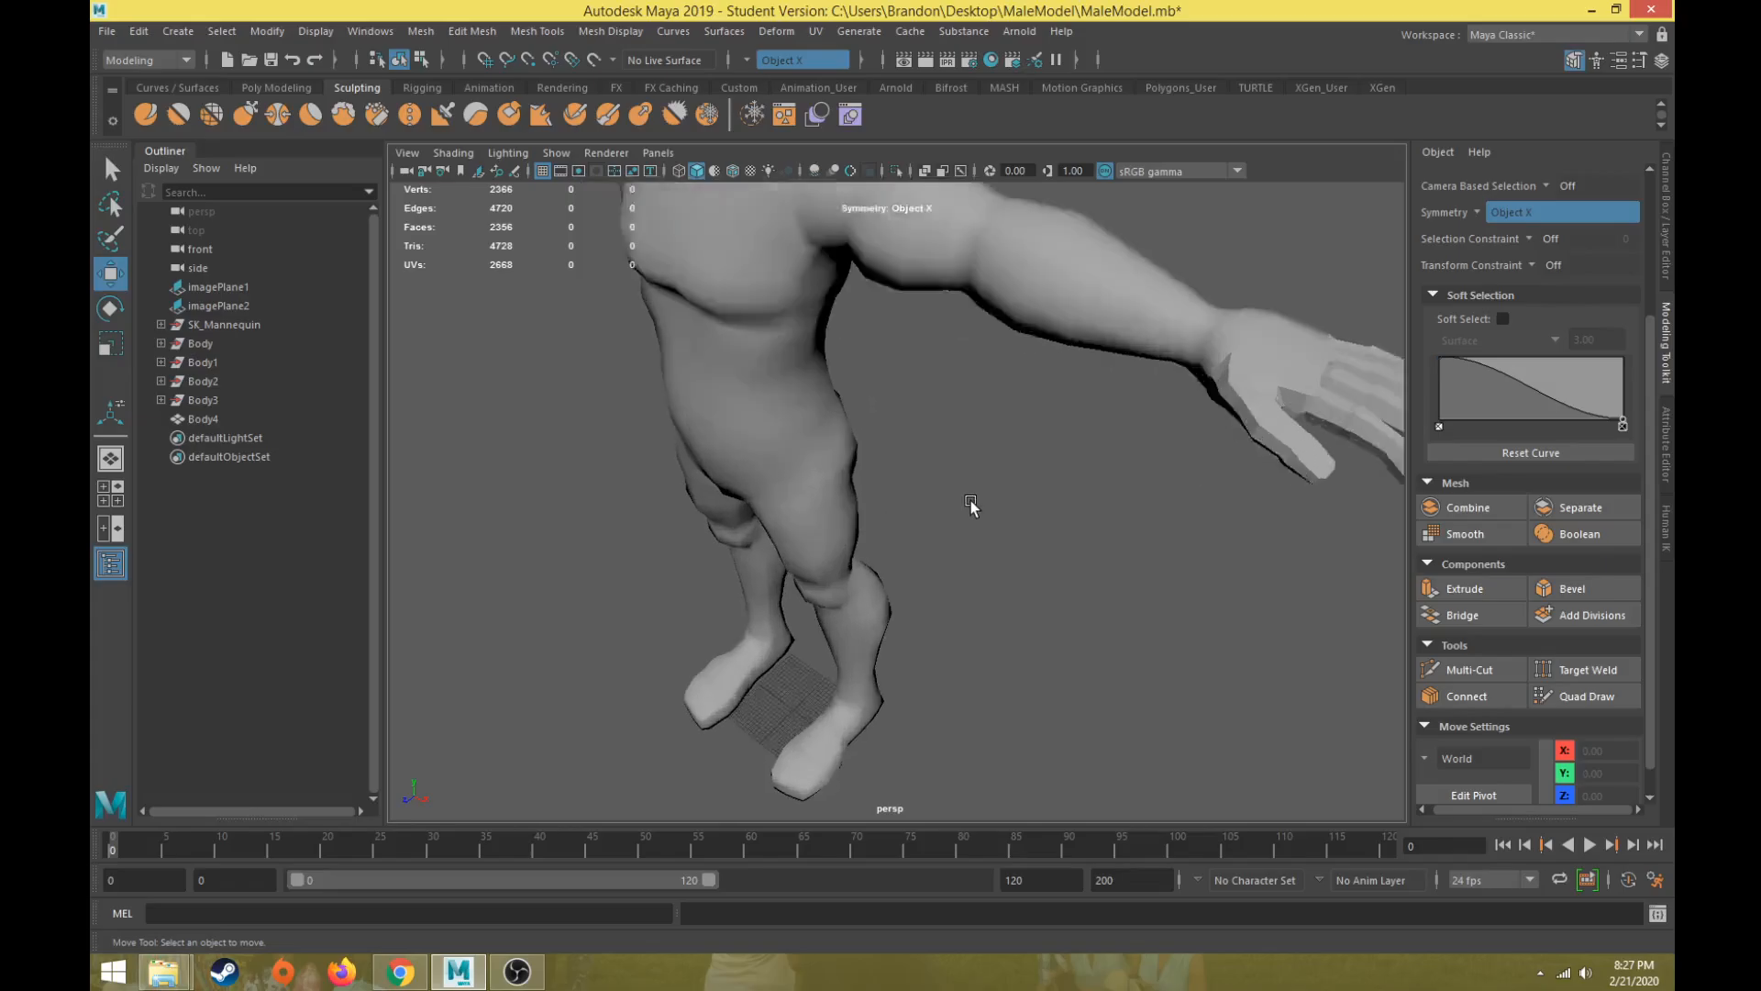
# Step: Apply Soften Edge to the whole body mesh and deselect it to review the hands and figure
pyautogui.keyDown('alt'); pyautogui.moveTo(970, 503); pyautogui.dragTo(708, 591, button='middle'); pyautogui.keyUp('alt')
pyautogui.scroll(-8, 548, 582)
pyautogui.click(927, 400)
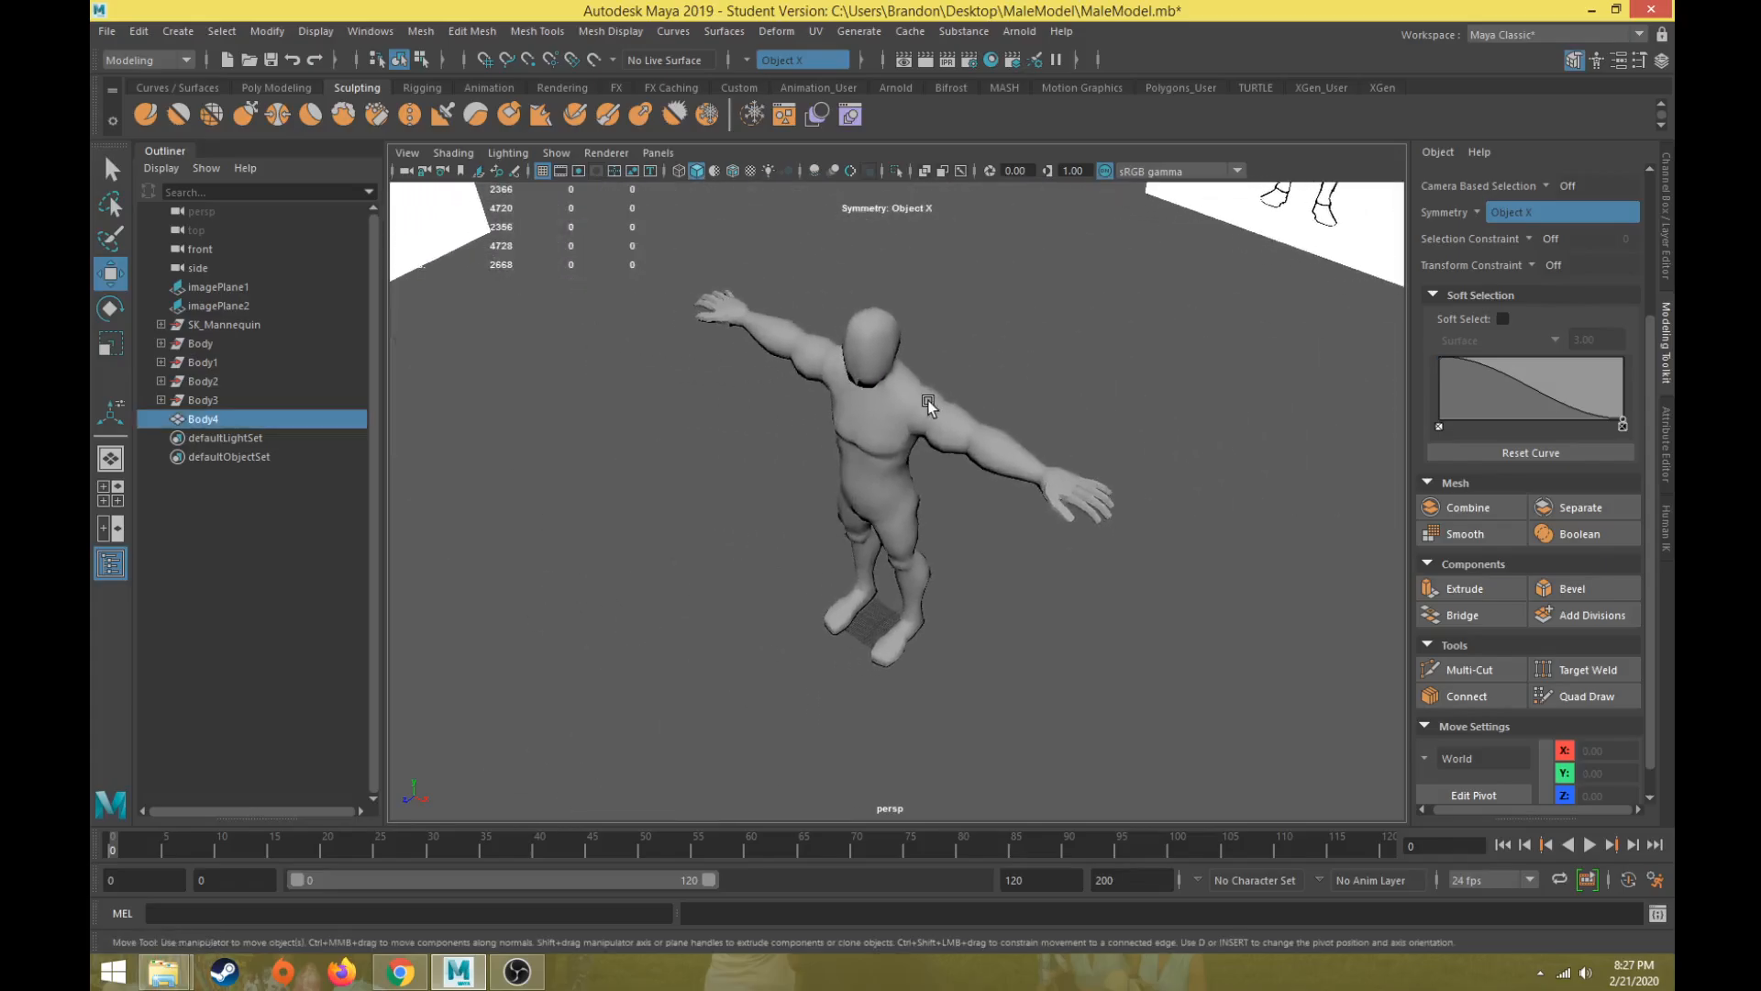
pyautogui.click(616, 35)
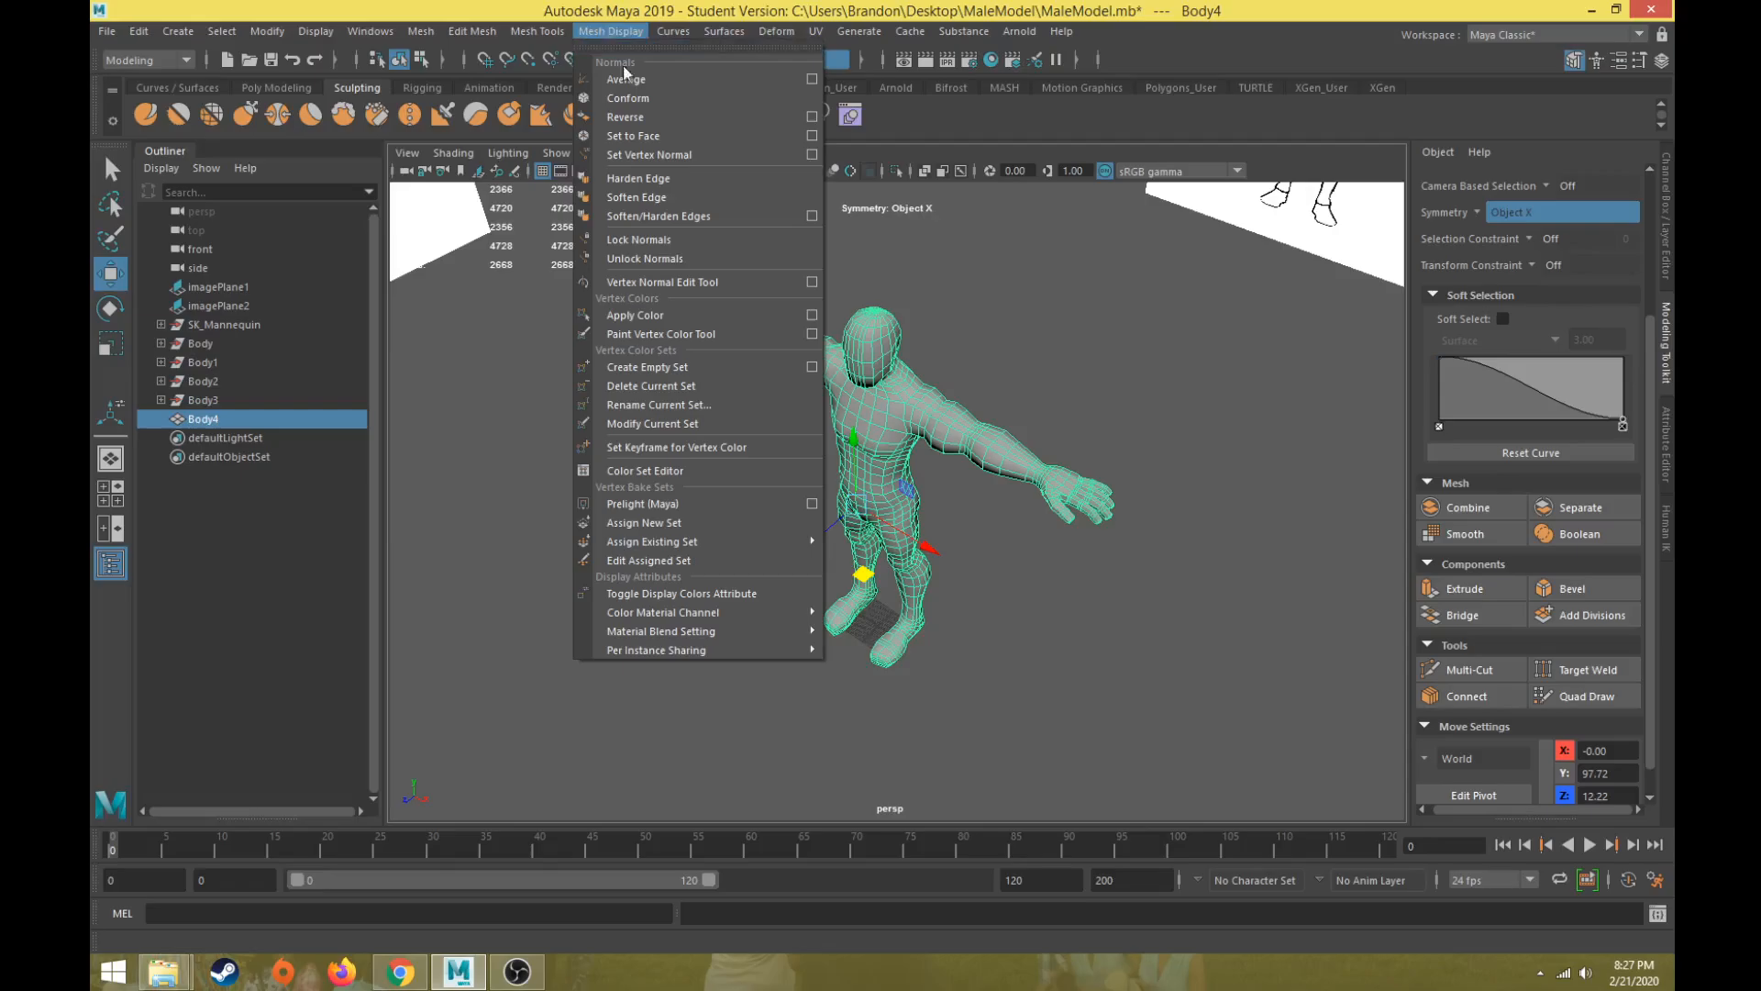
pyautogui.click(636, 193)
pyautogui.click(1065, 444)
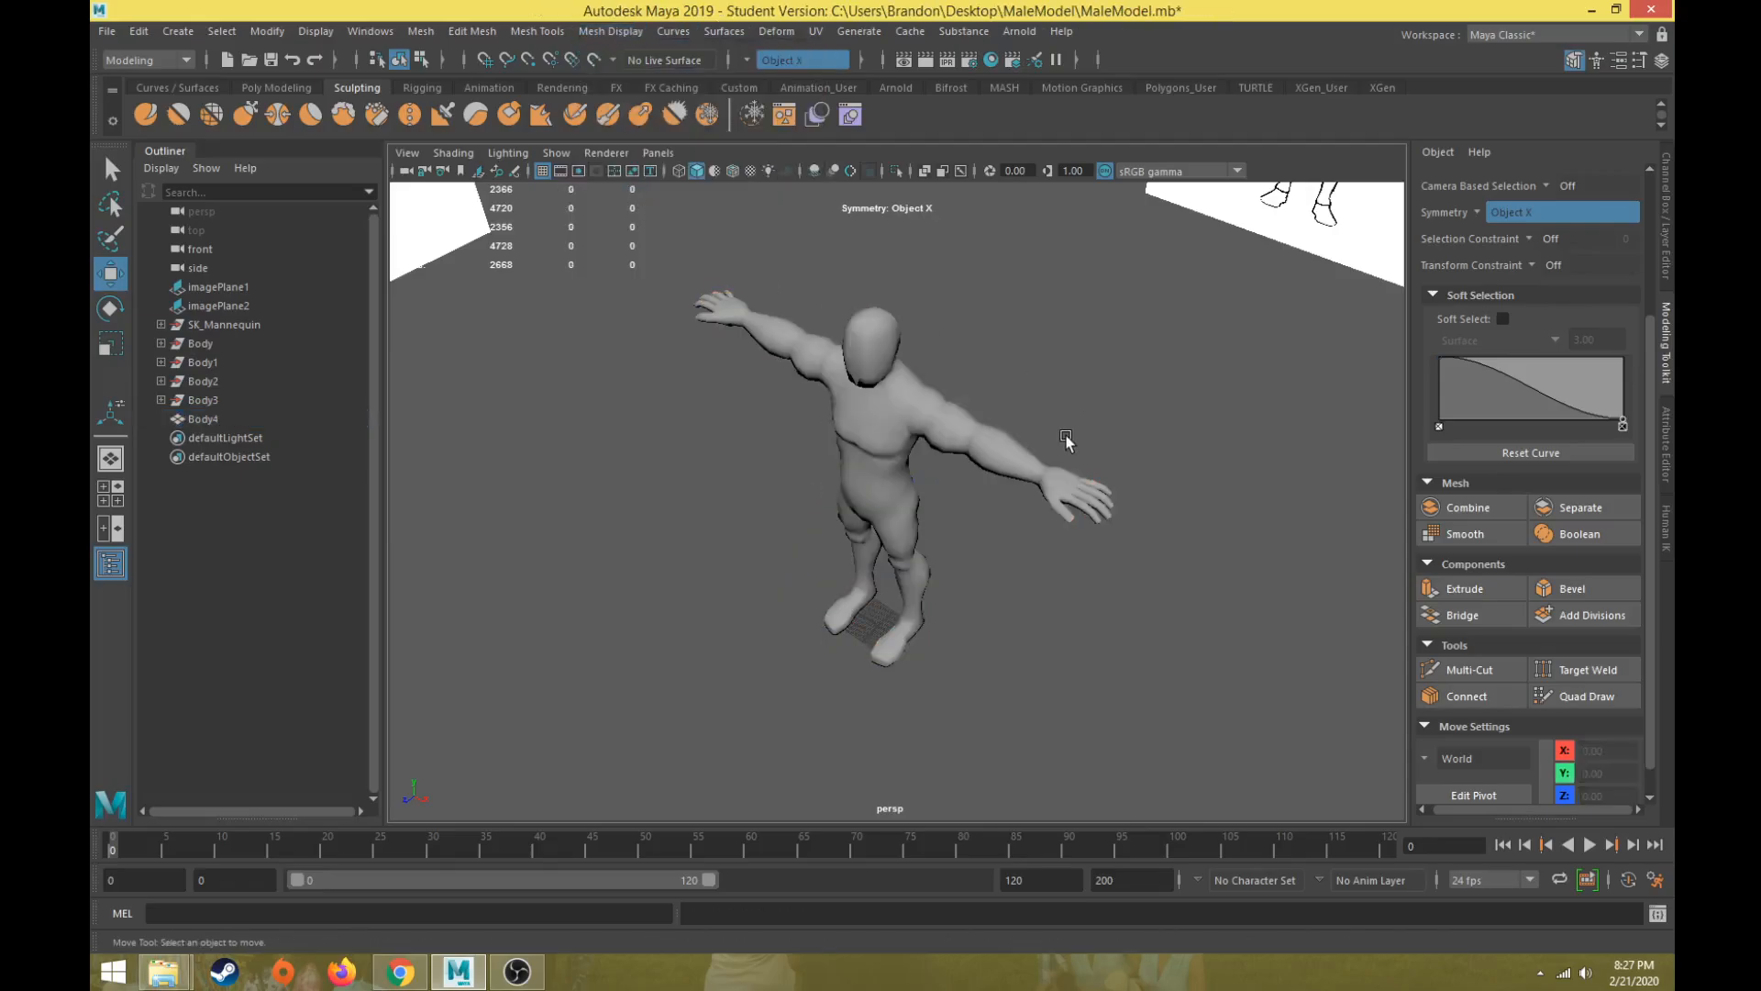
pyautogui.scroll(5, 1046, 452)
pyautogui.scroll(5, 642, 498)
pyautogui.moveTo(1027, 459)
pyautogui.keyDown('alt'); pyautogui.mouseDown(button='middle')
pyautogui.moveTo(642, 498)
pyautogui.moveTo(718, 460)
pyautogui.mouseUp(button='middle'); pyautogui.keyUp('alt')
pyautogui.keyDown('alt'); pyautogui.moveTo(718, 460); pyautogui.dragTo(789, 429); pyautogui.keyUp('alt')
pyautogui.scroll(-10, 663, 457)
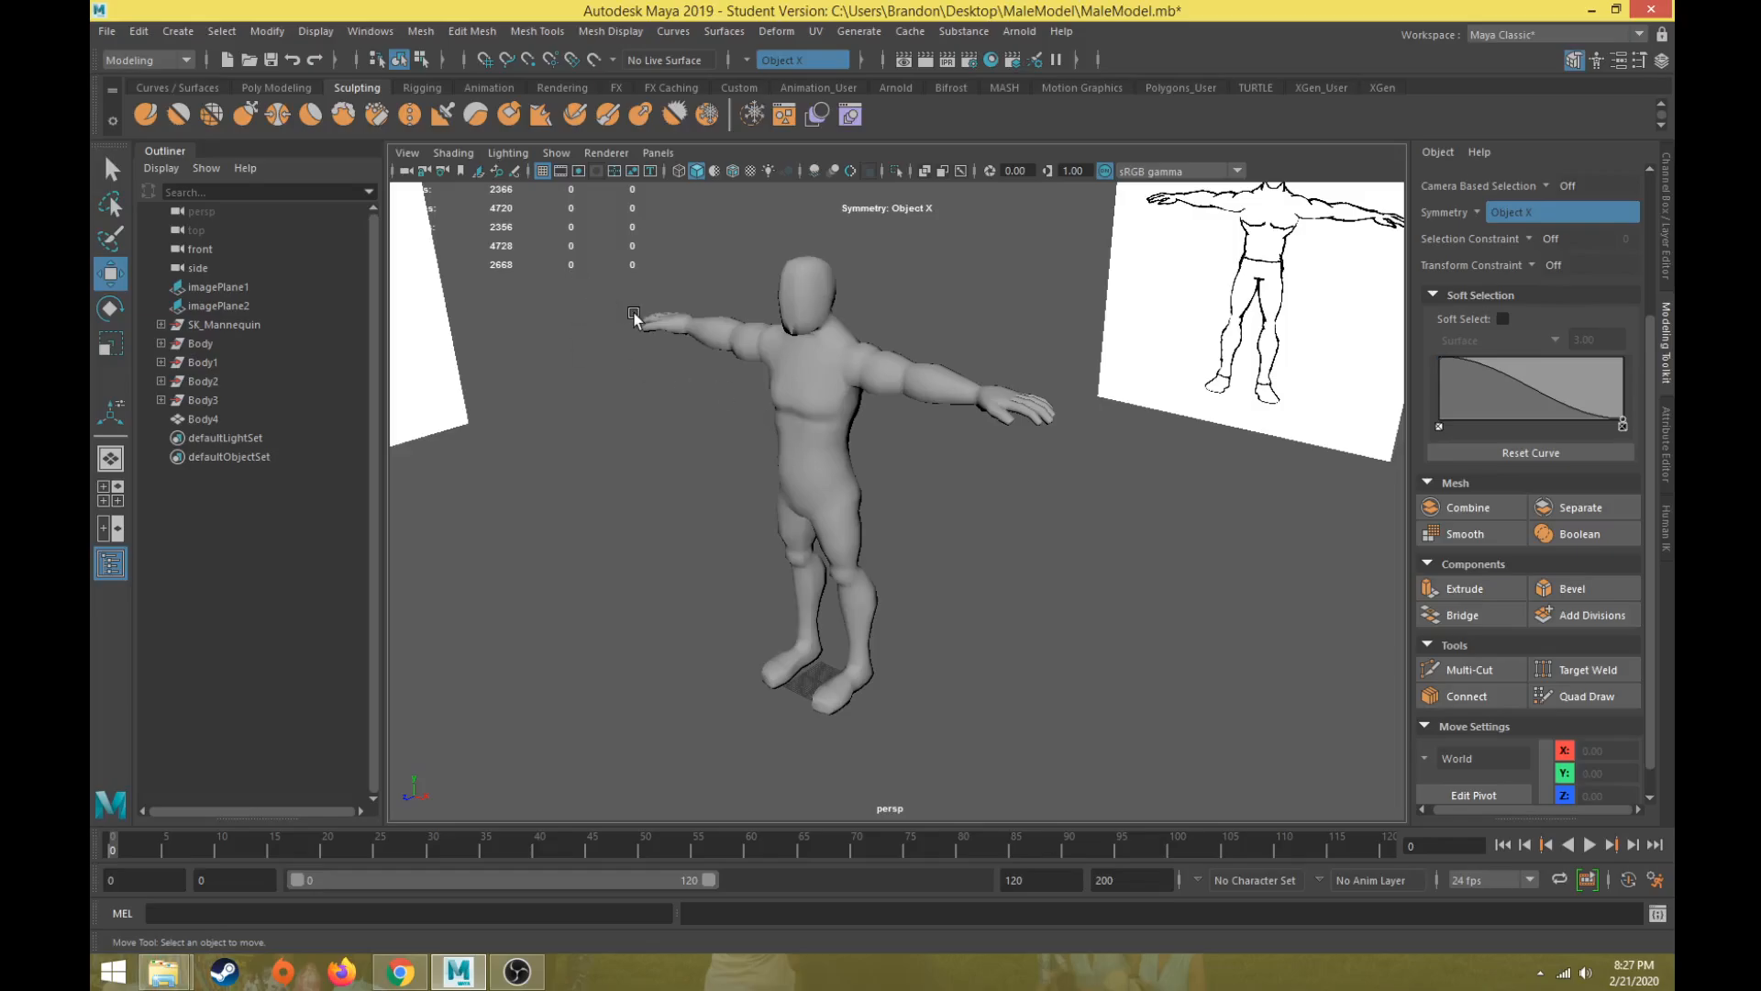